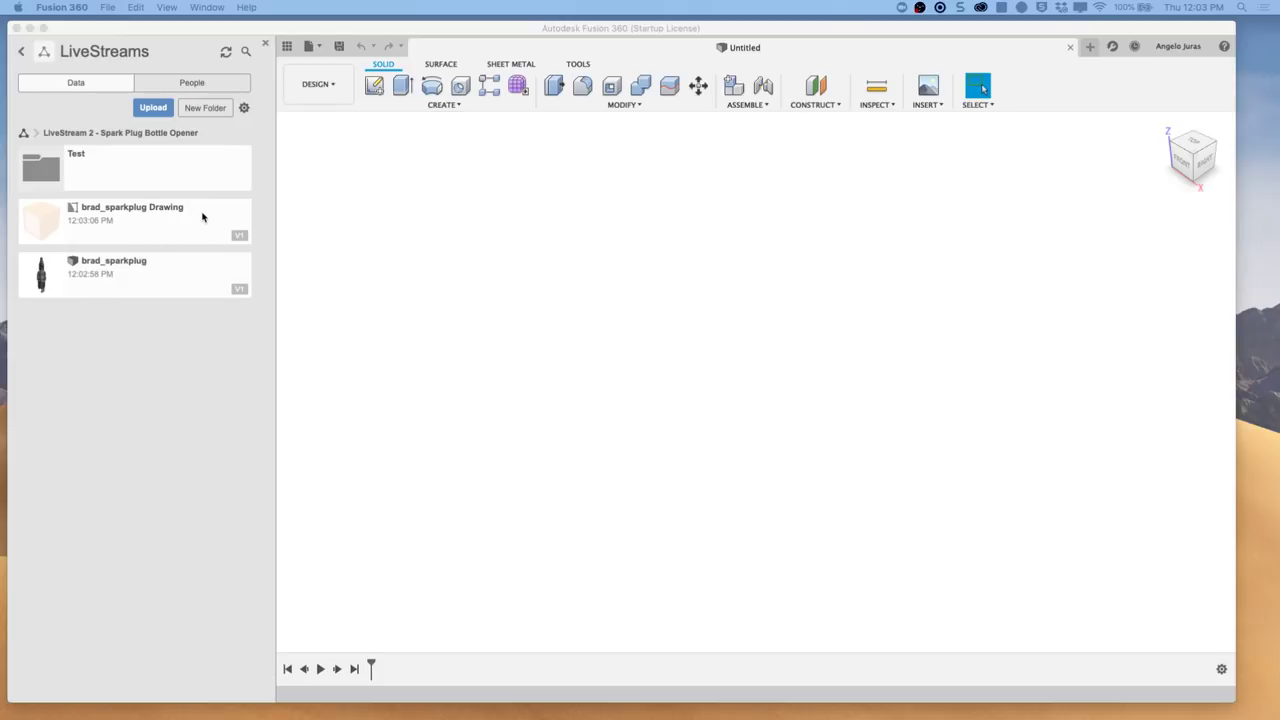
- Try deleting the brad_sparkplug design first, then dismiss the warning that it cannot be deleted
{"action": "right_click", "coordinate": [188, 212]}
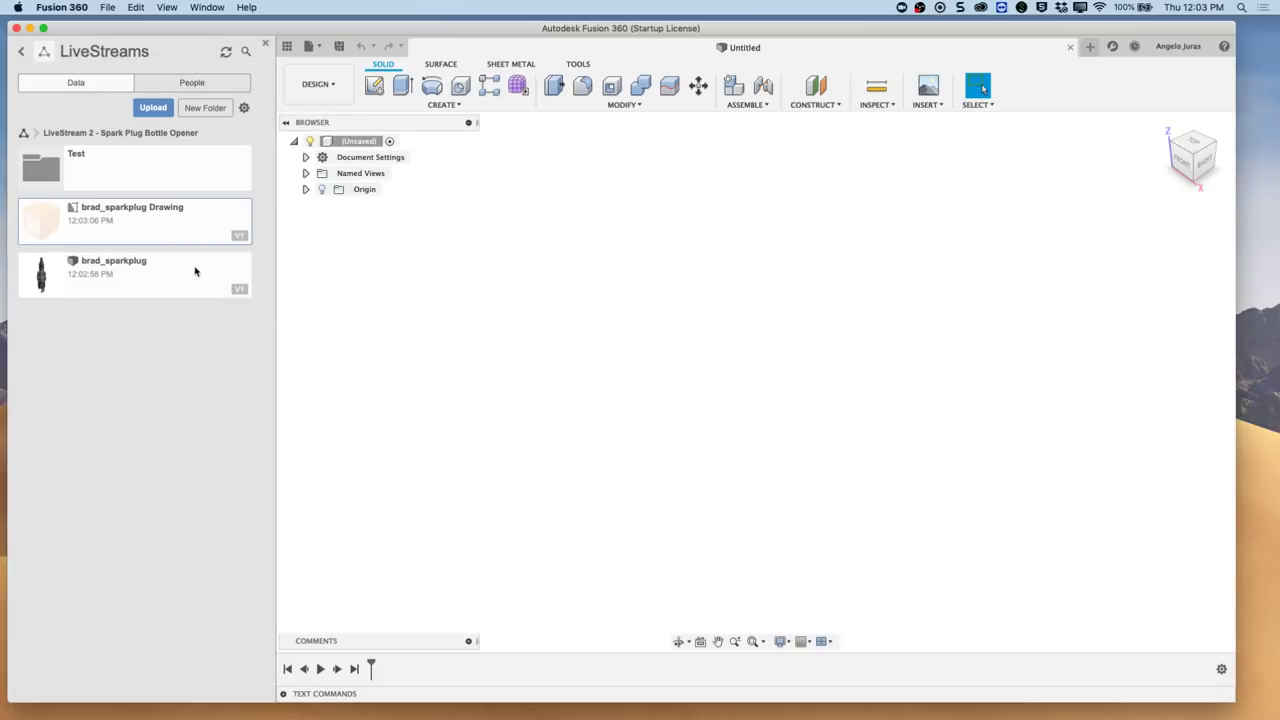
{"action": "right_click", "coordinate": [161, 291]}
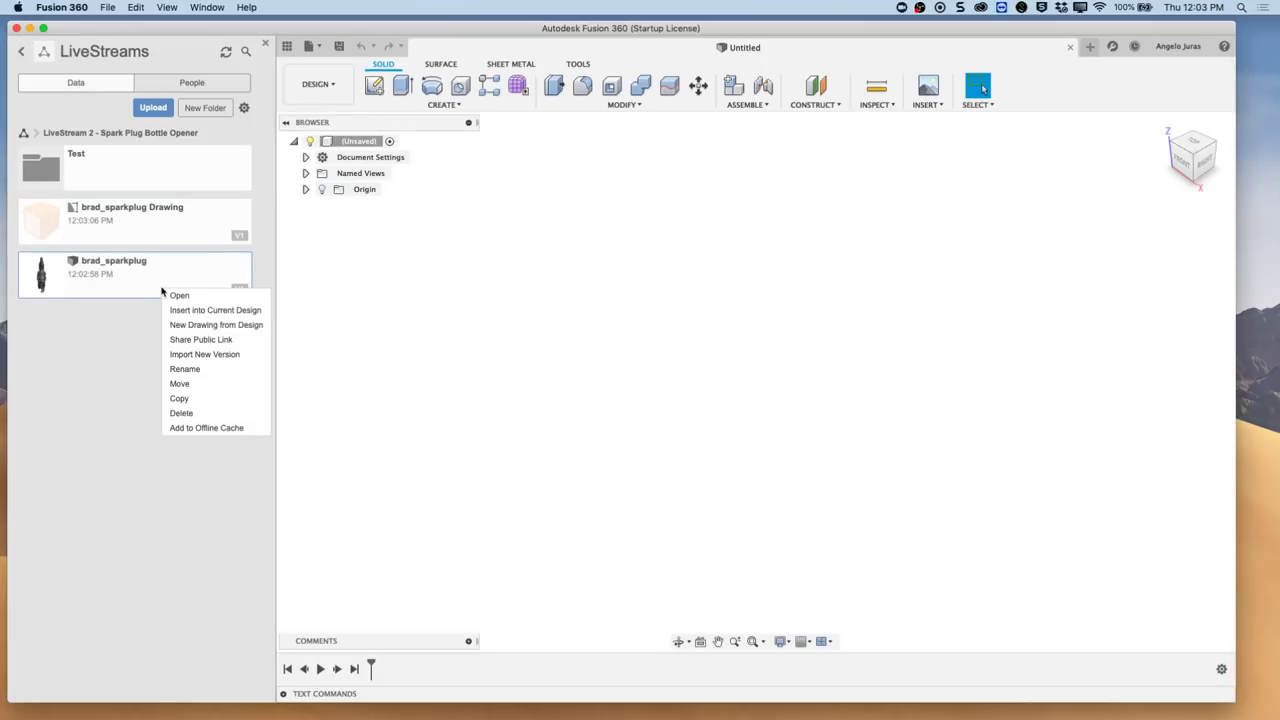
{"action": "left_click", "coordinate": [182, 413]}
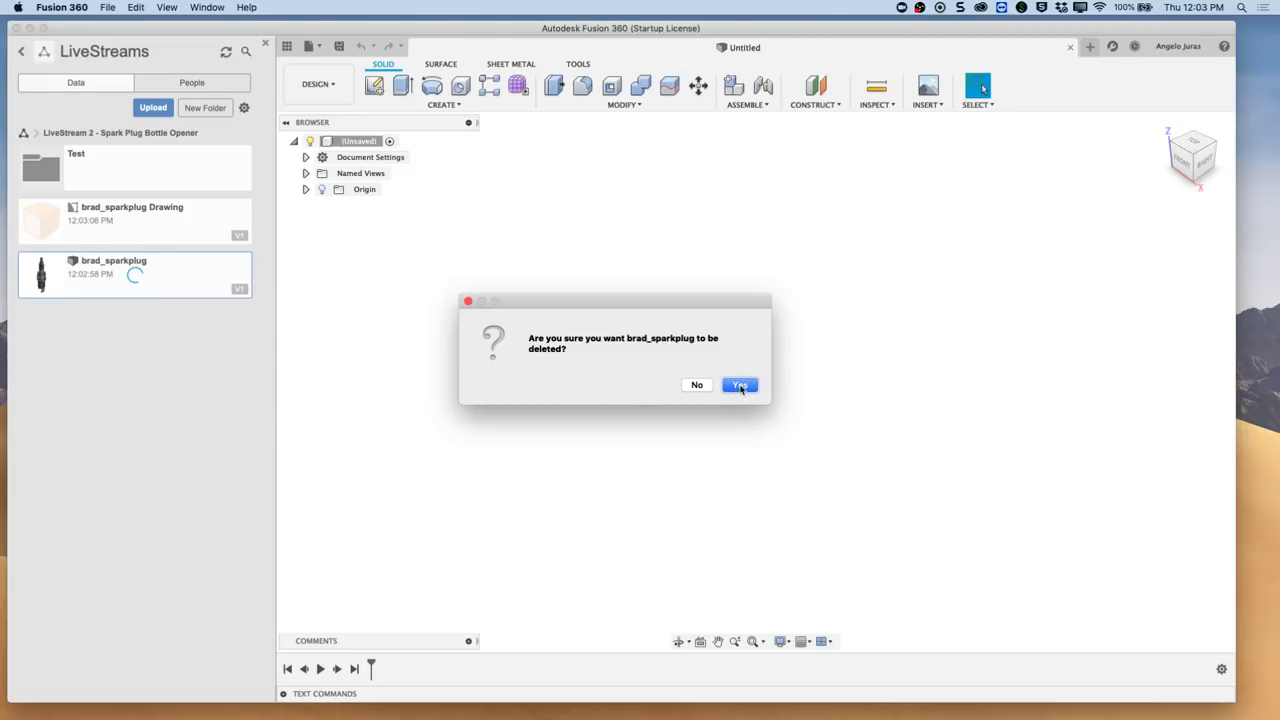
{"action": "left_click", "coordinate": [740, 386]}
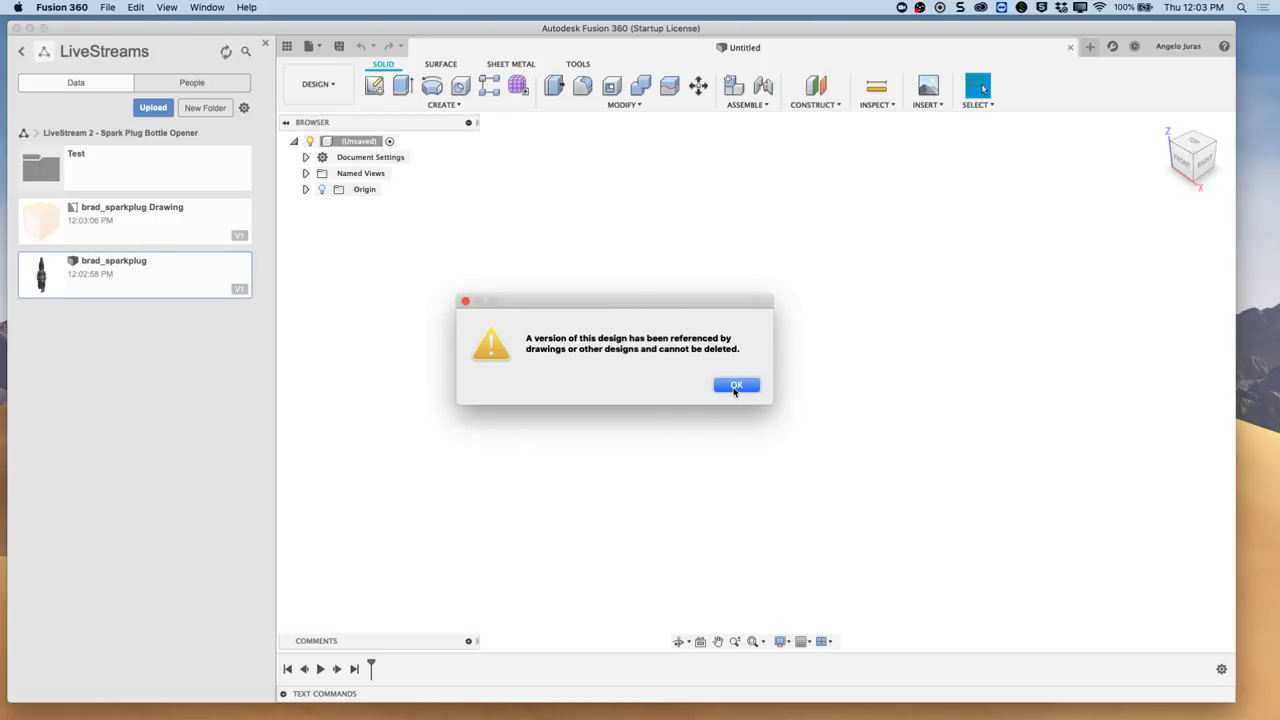
{"action": "left_click", "coordinate": [735, 386]}
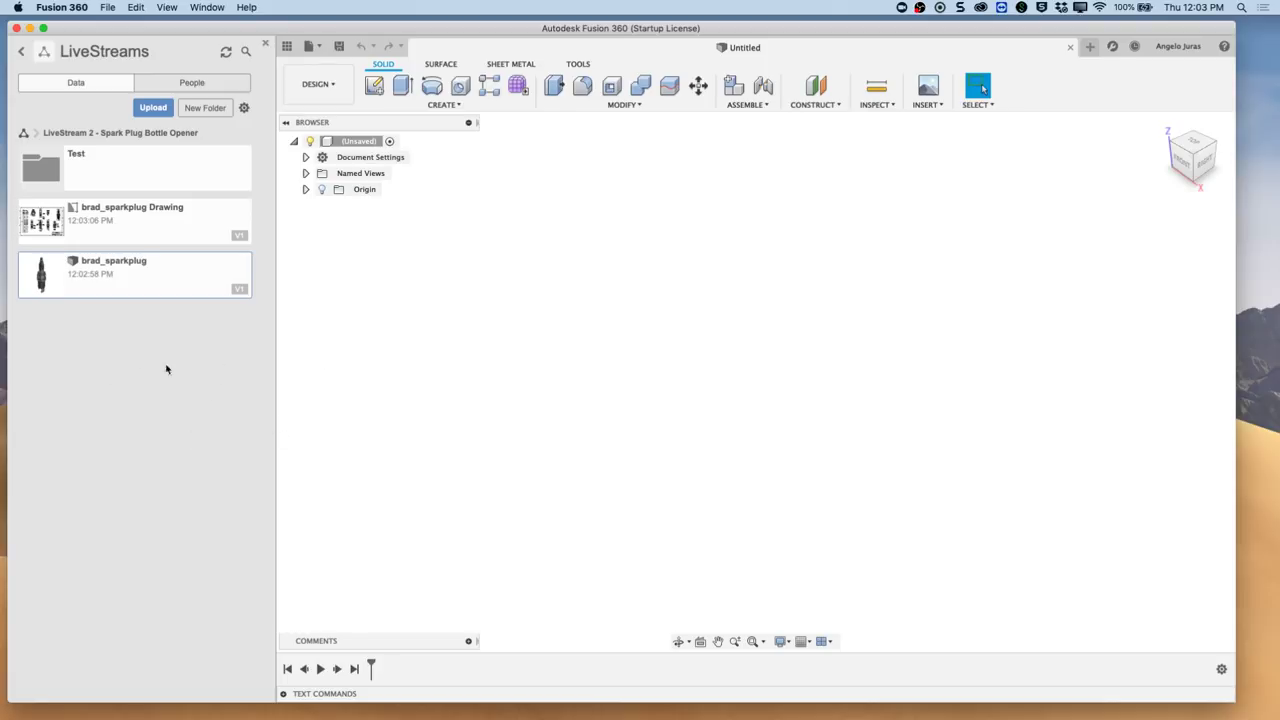
- Delete the brad_sparkplug Drawing from the Data panel
{"action": "left_click", "coordinate": [165, 227]}
{"action": "right_click", "coordinate": [165, 227]}
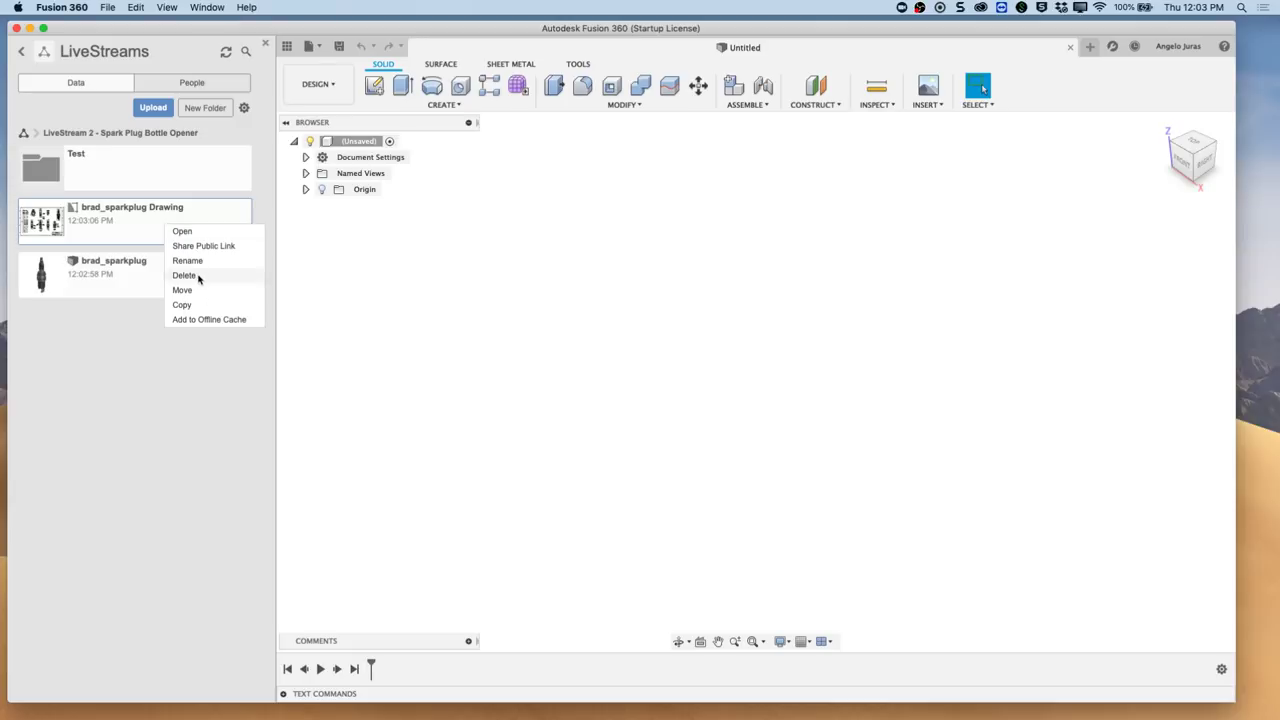
{"action": "left_click", "coordinate": [197, 275]}
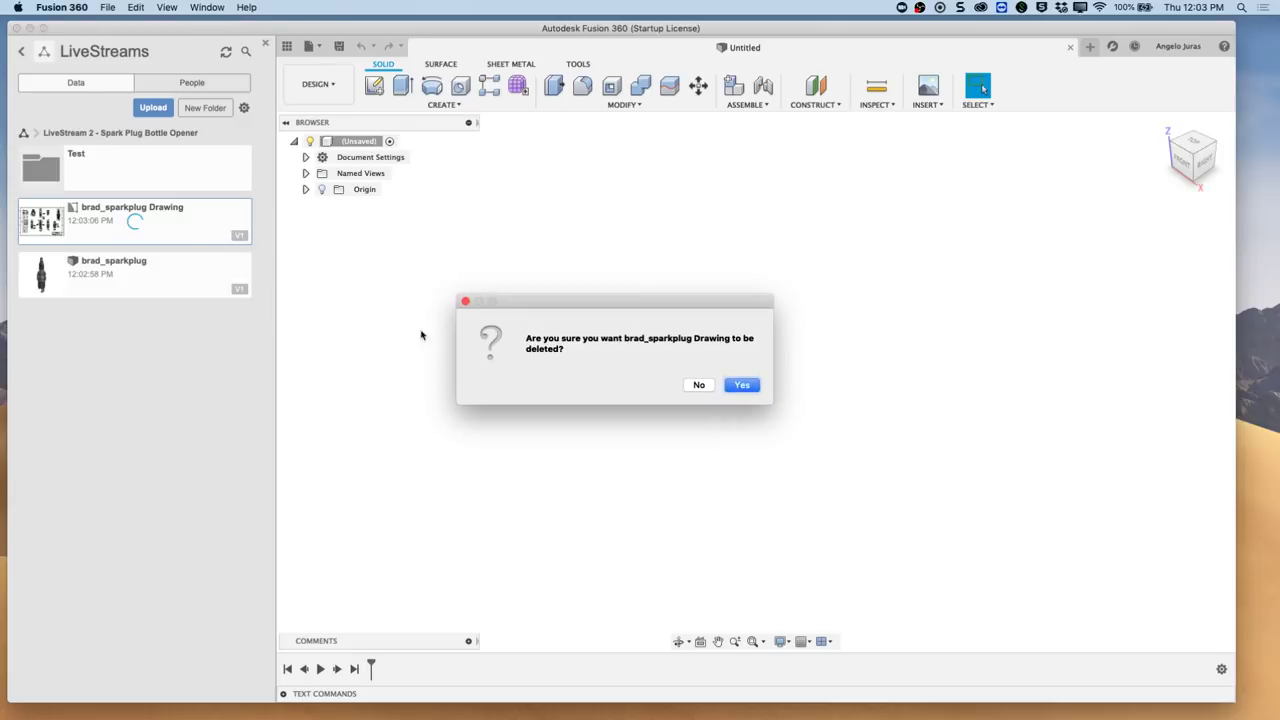
{"action": "left_click", "coordinate": [750, 386]}
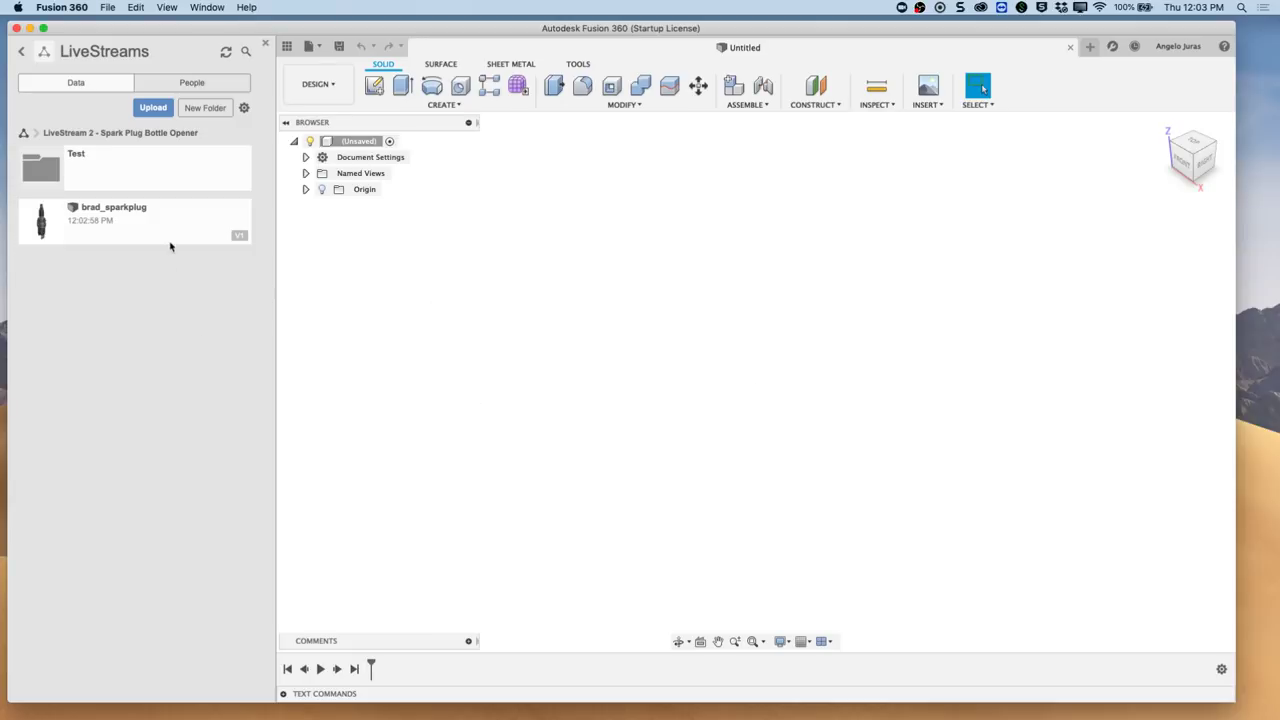
- Delete the brad_sparkplug design, now that its drawing is gone
{"action": "right_click", "coordinate": [160, 232]}
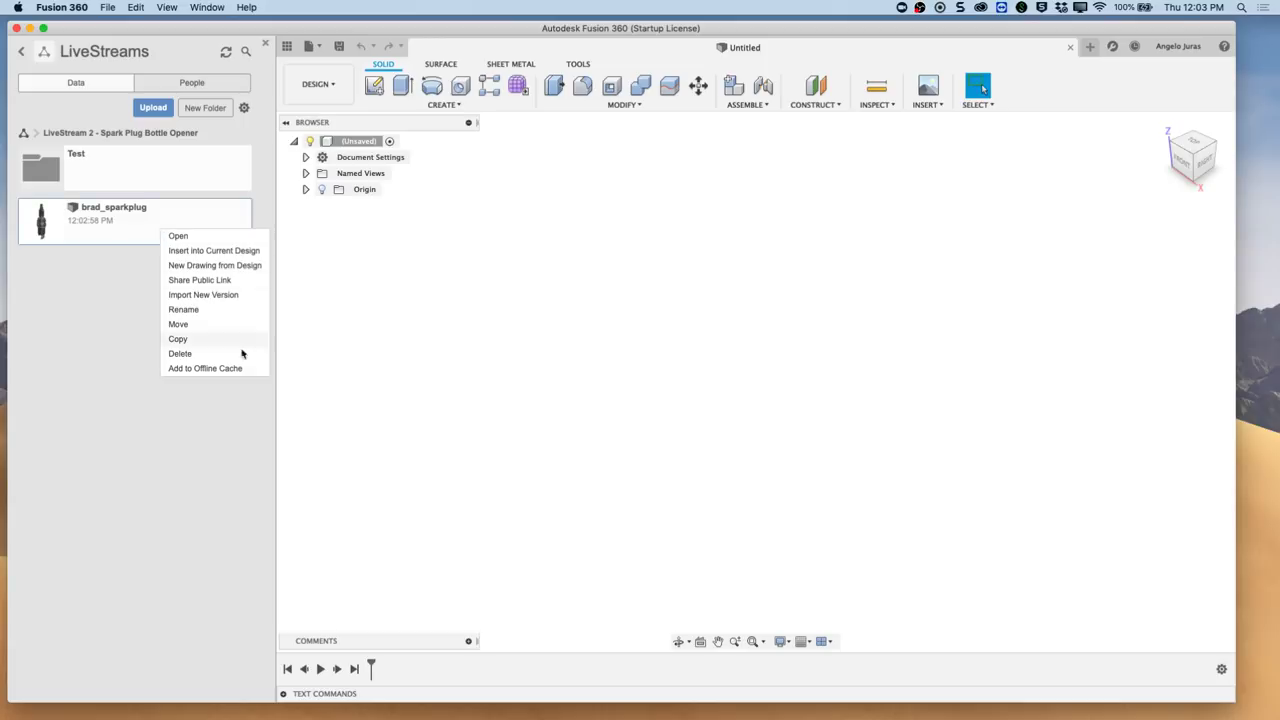
{"action": "left_click", "coordinate": [180, 353]}
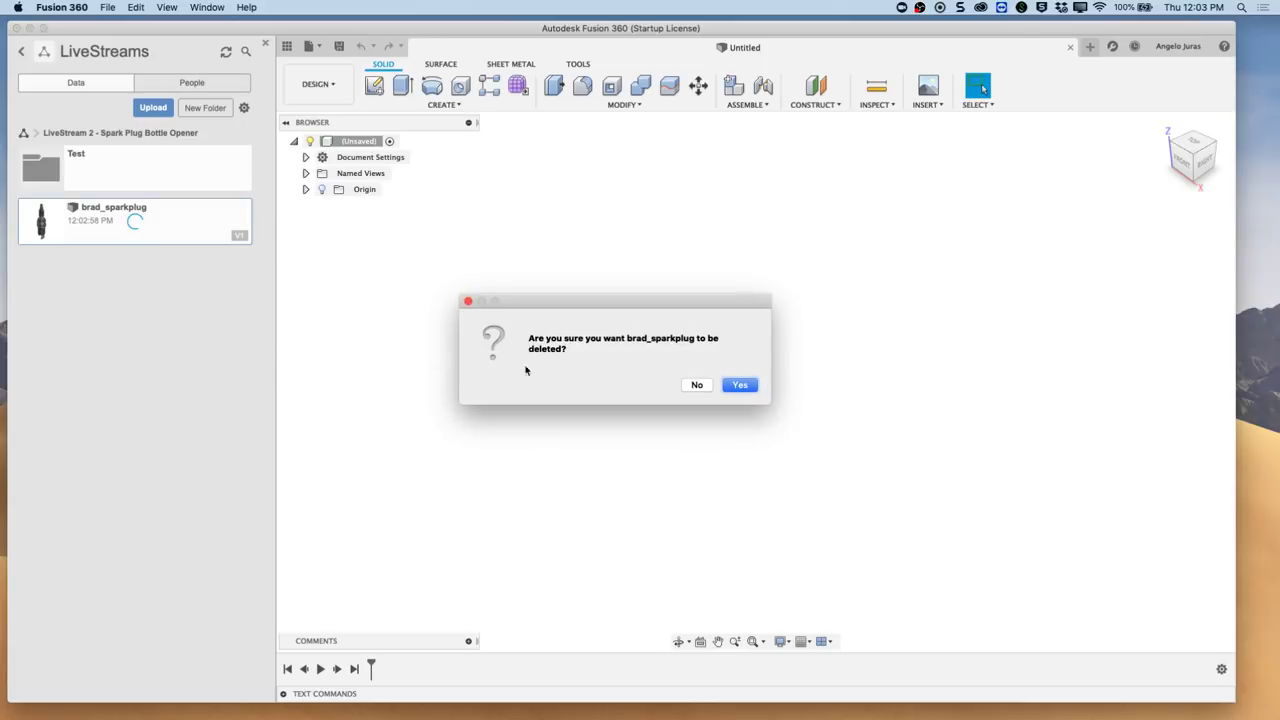
{"action": "left_click", "coordinate": [741, 385]}
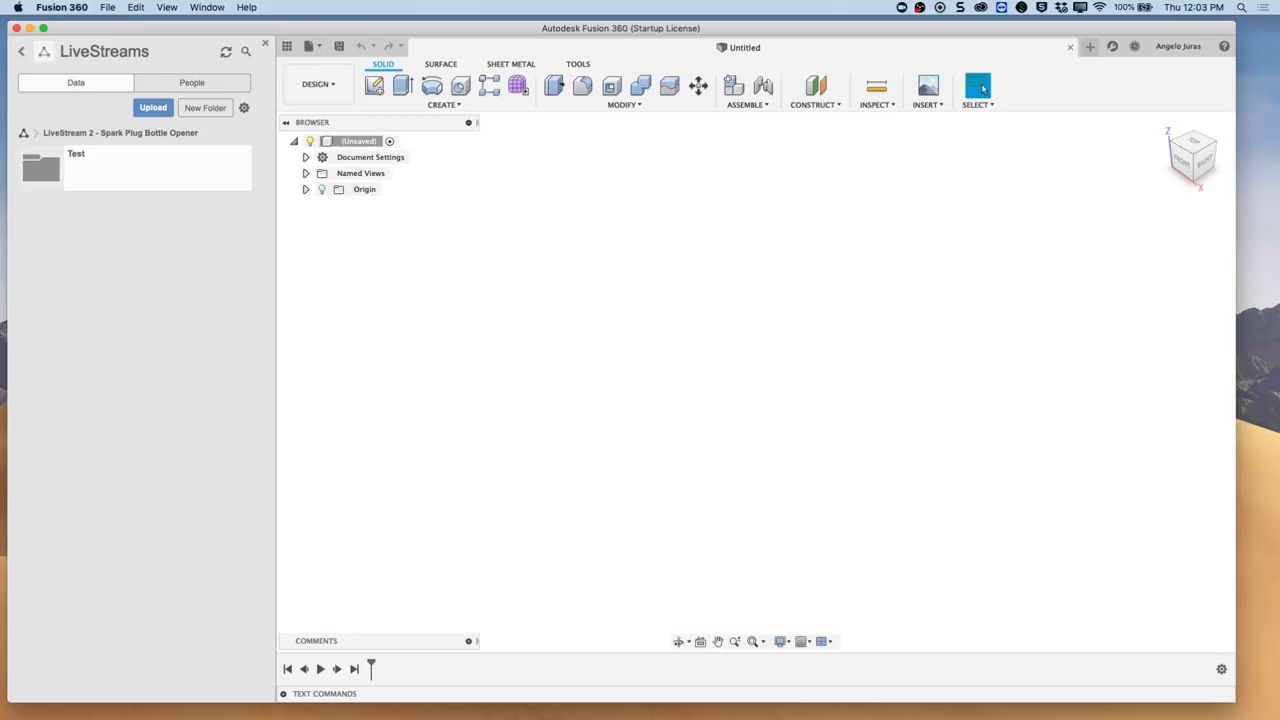
- Download brad_sparkplug Drawing.f3z from the Fusion Team email and close the message
{"action": "key", "text": "super+Tab"}
{"action": "left_click_drag", "start_coordinate": [407, 197], "coordinate": [435, 110]}
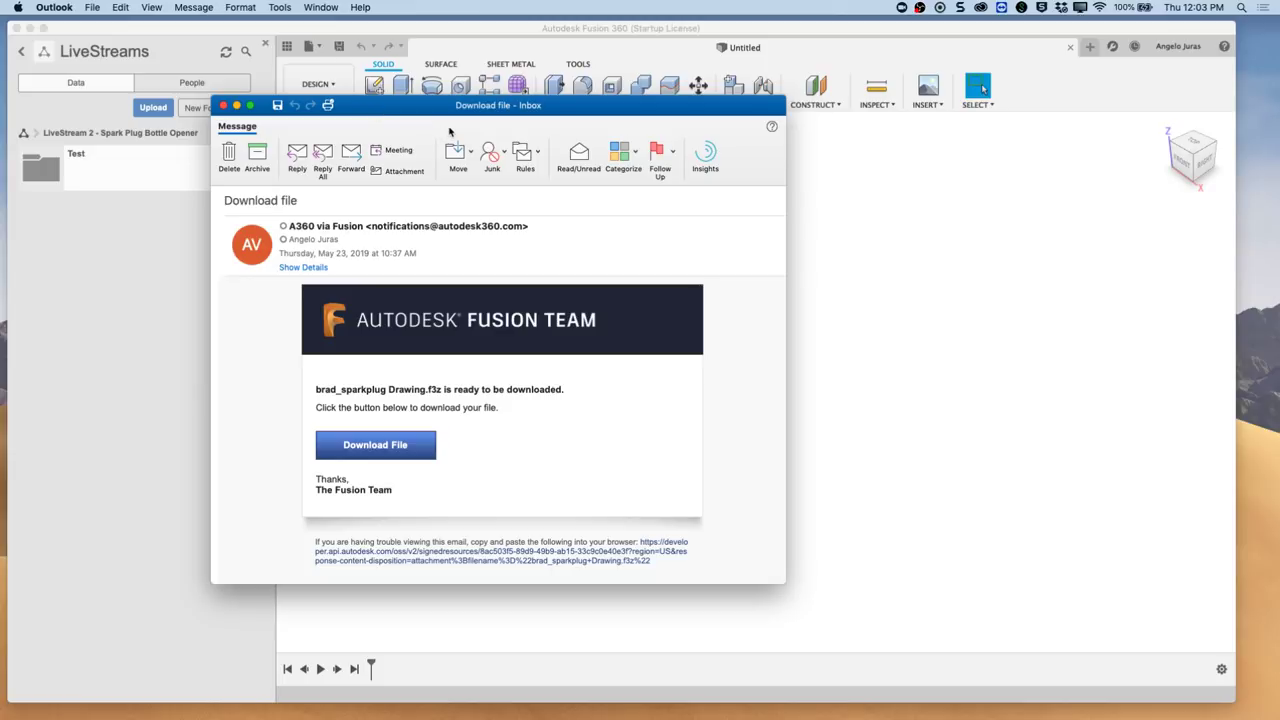
{"action": "left_click", "coordinate": [375, 446]}
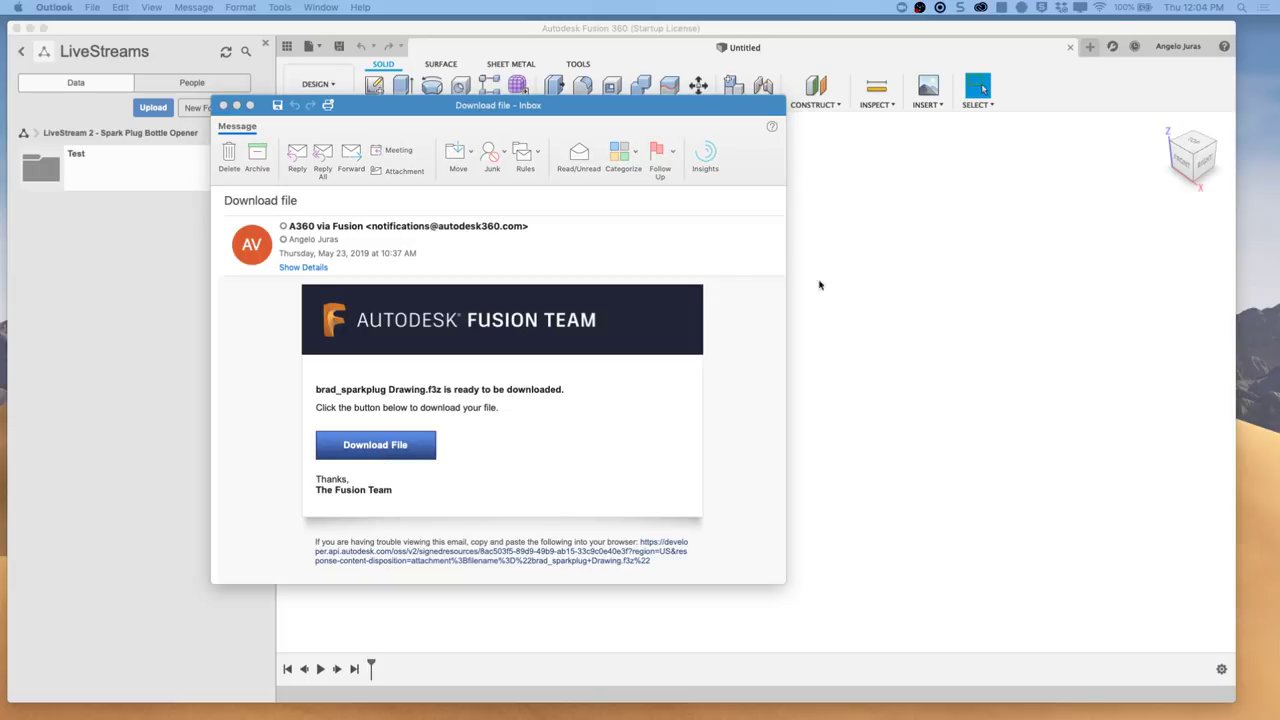
{"action": "key", "text": "super+w"}
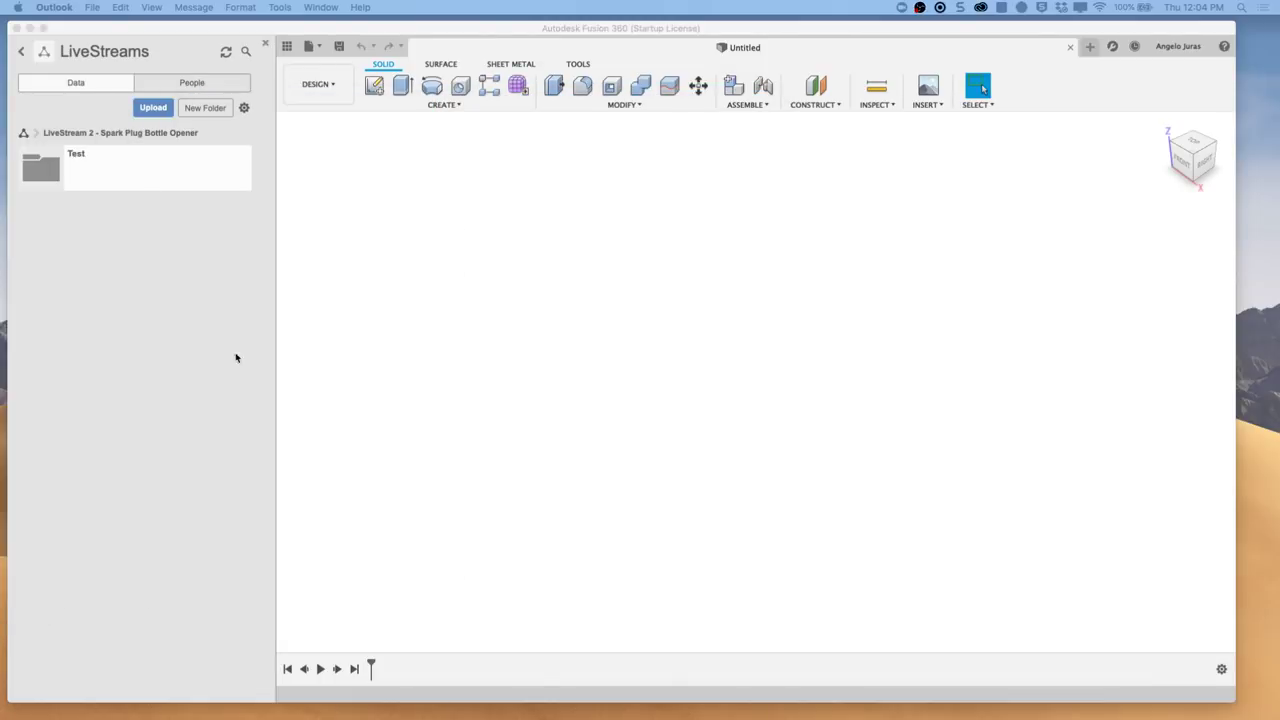
- Upload brad_sparkplug Drawing (1).f3z from Downloads into the project and close the job status
{"action": "left_click", "coordinate": [155, 114]}
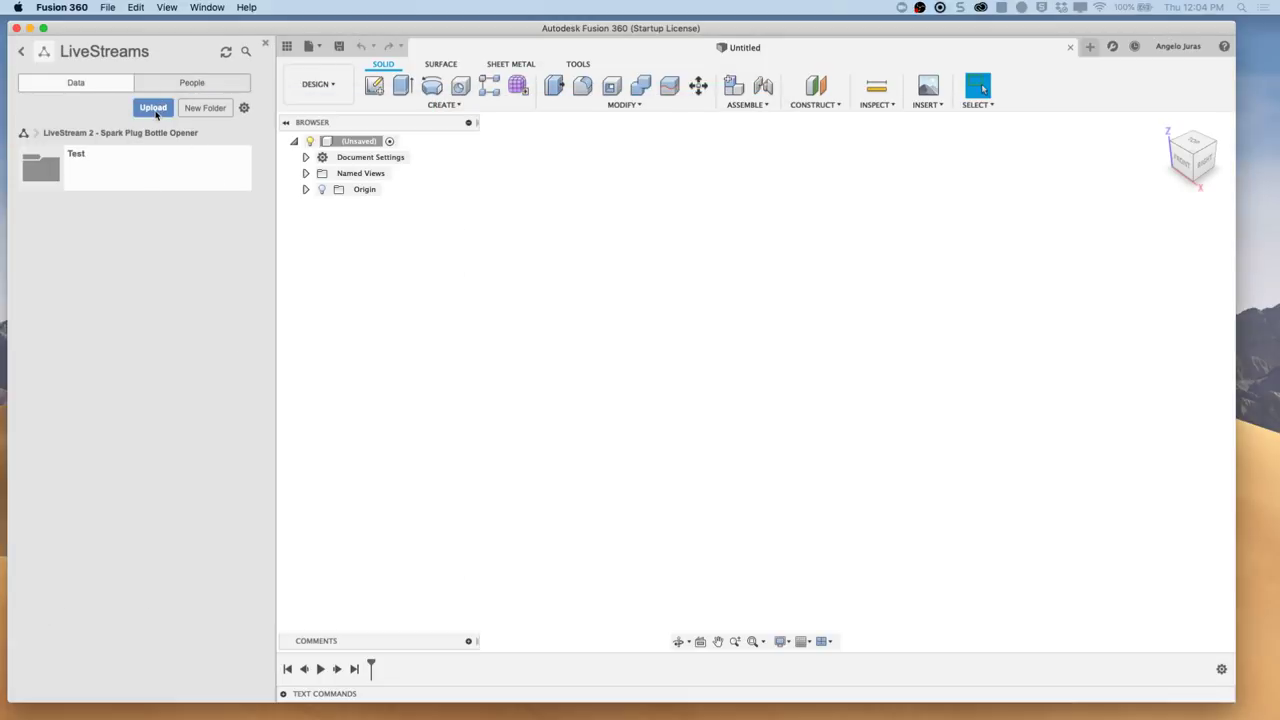
{"action": "left_click", "coordinate": [155, 114]}
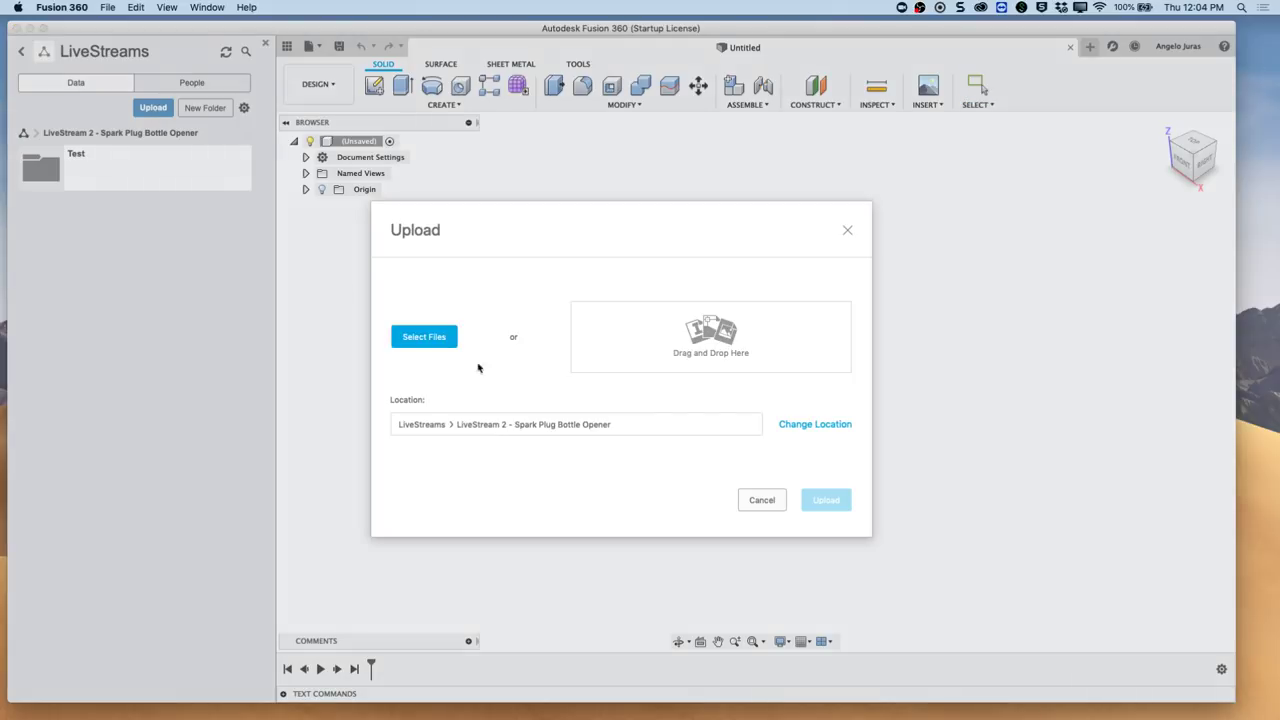
{"action": "left_click", "coordinate": [425, 338]}
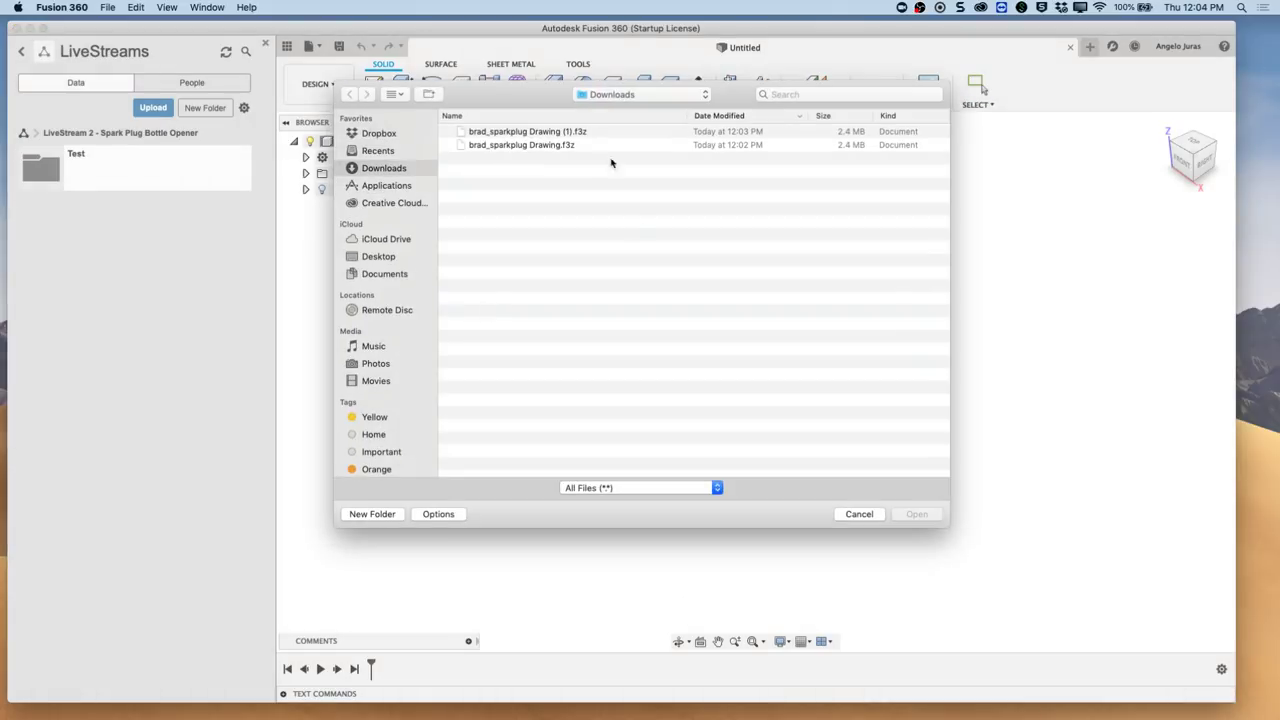
{"action": "left_click", "coordinate": [563, 134]}
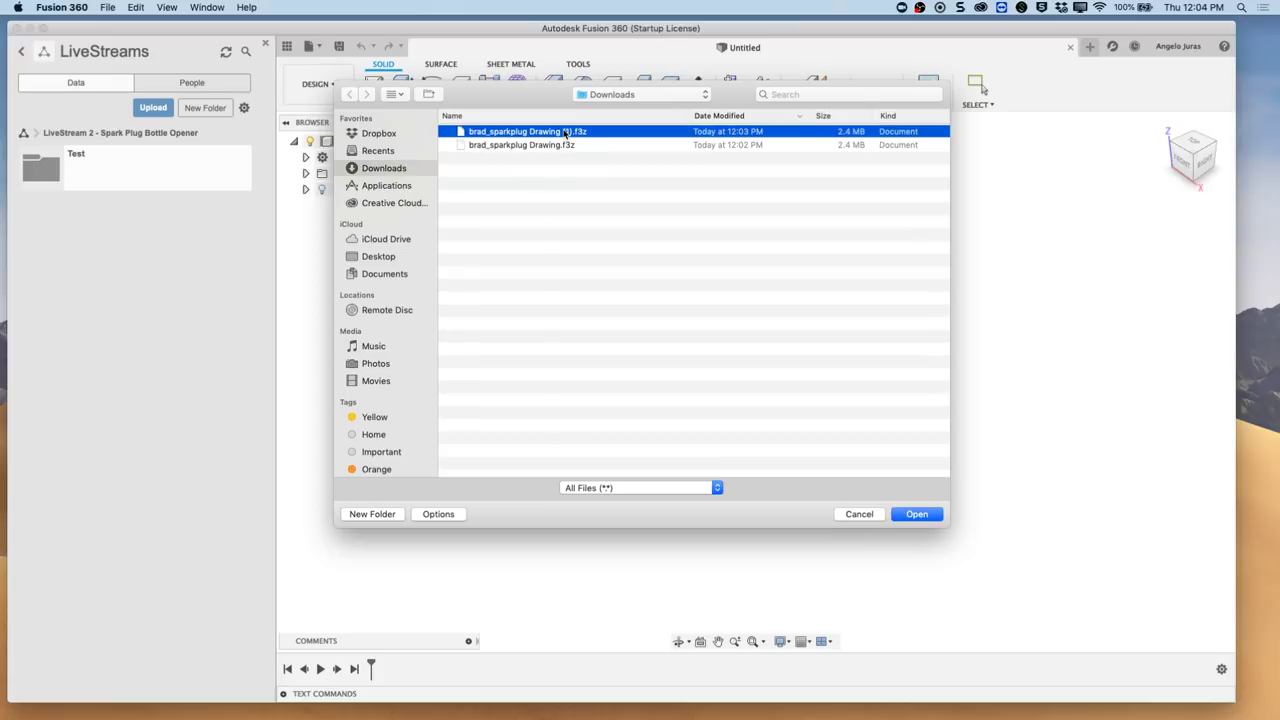
{"action": "left_click", "coordinate": [917, 514]}
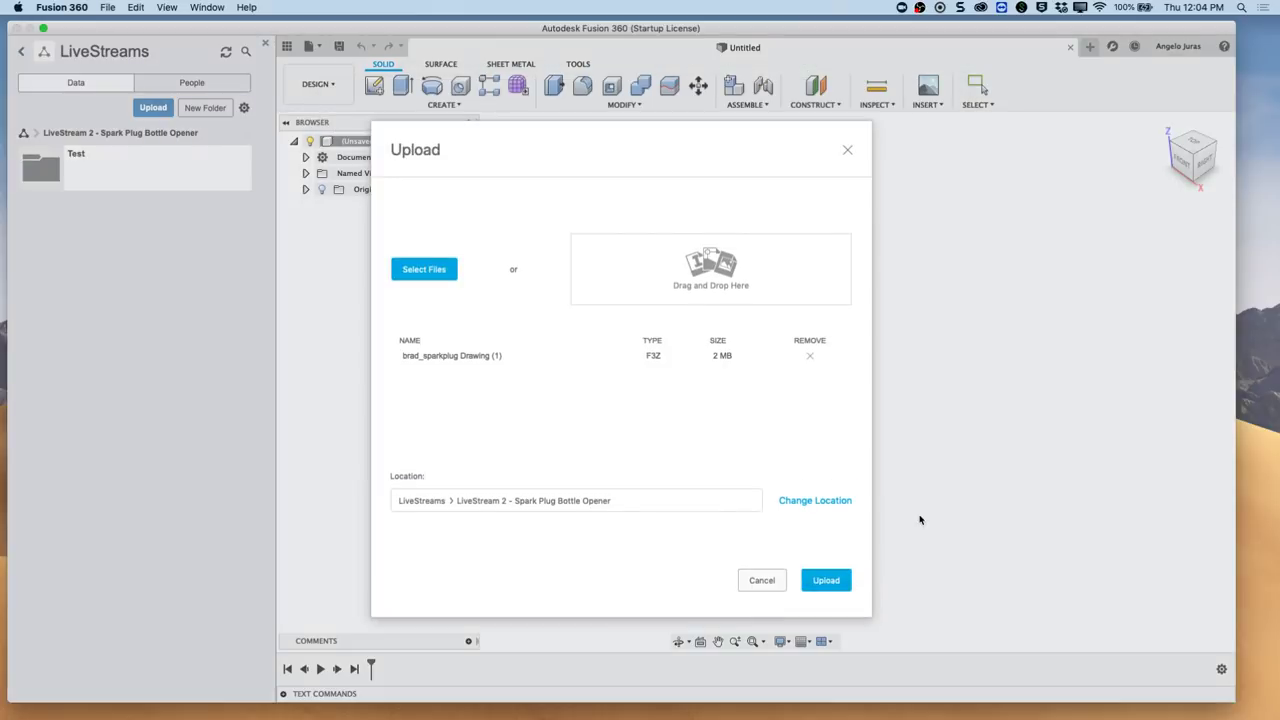
{"action": "left_click", "coordinate": [833, 580]}
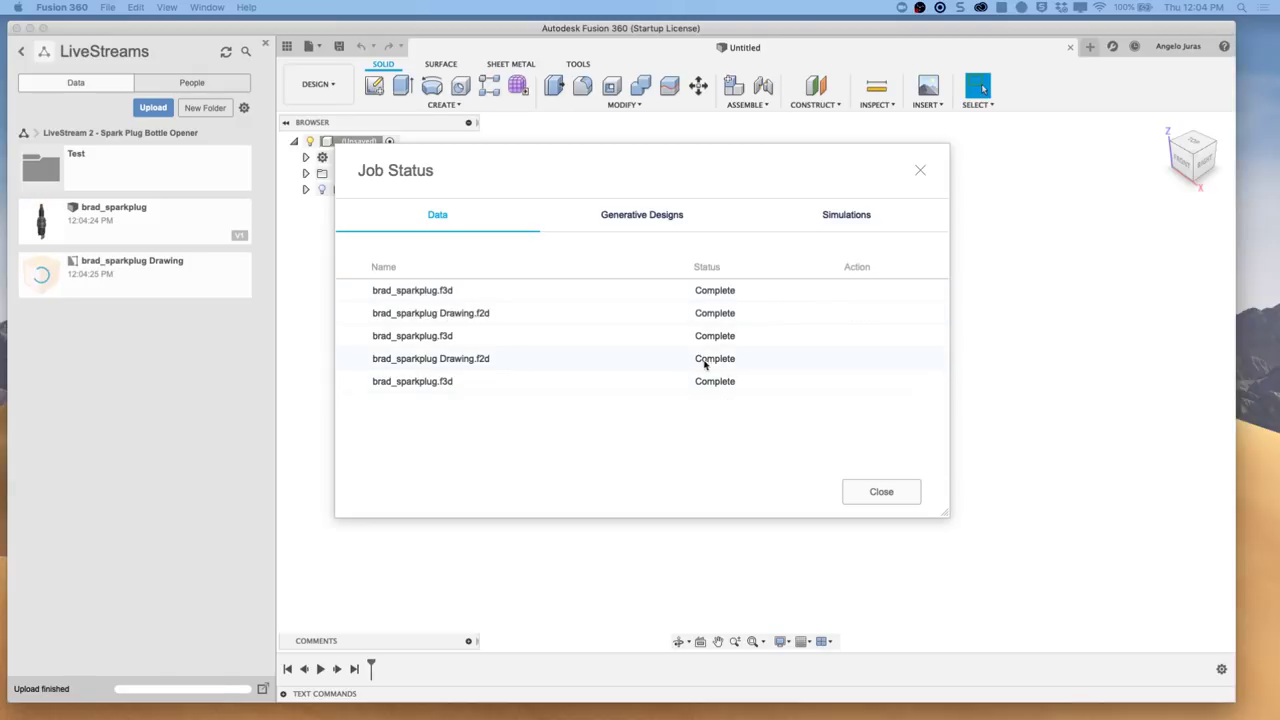
{"action": "left_click", "coordinate": [881, 492]}
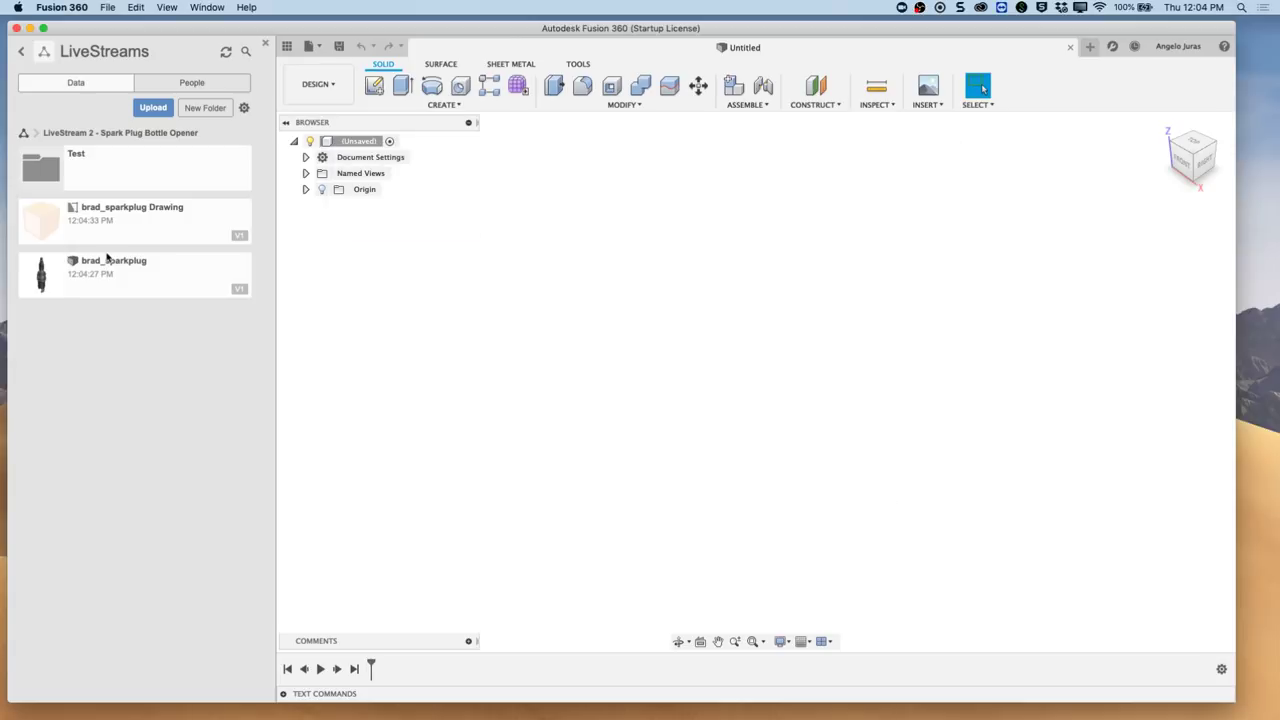
- Open brad_sparkplug Drawing, then the brad_sparkplug 3D design from the Data panel
{"action": "double_click", "coordinate": [112, 229]}
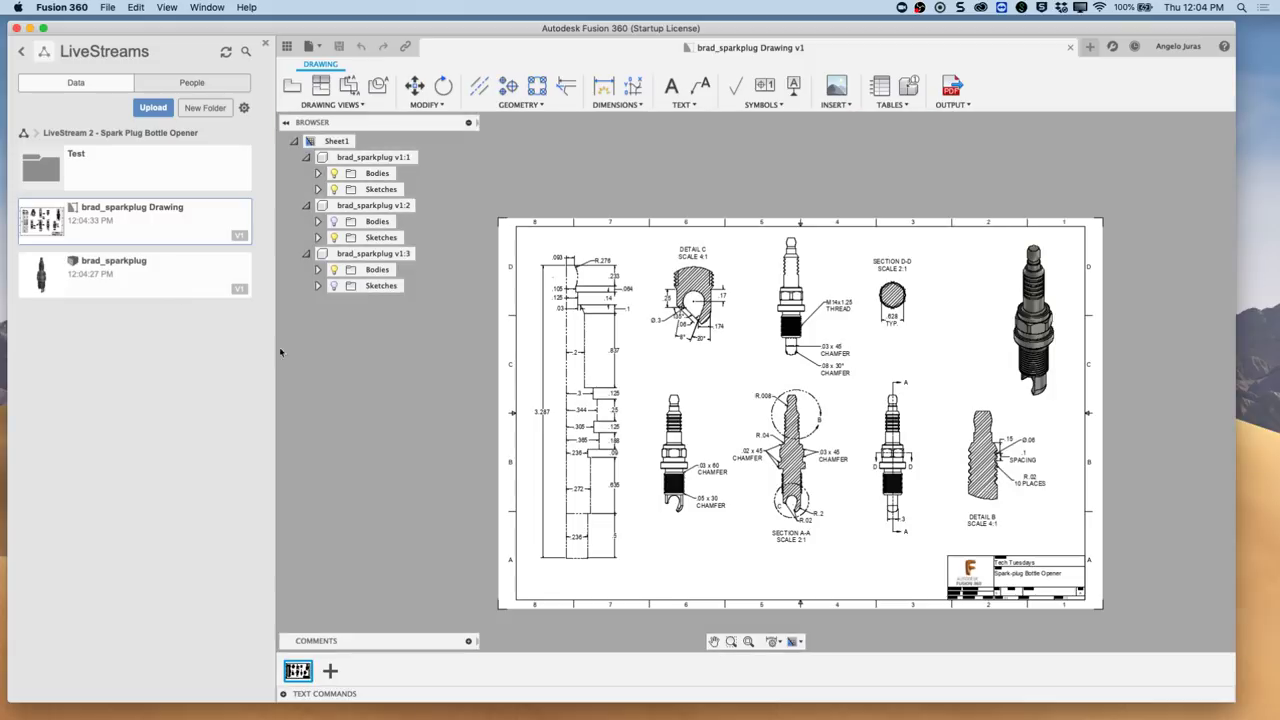
{"action": "double_click", "coordinate": [113, 277]}
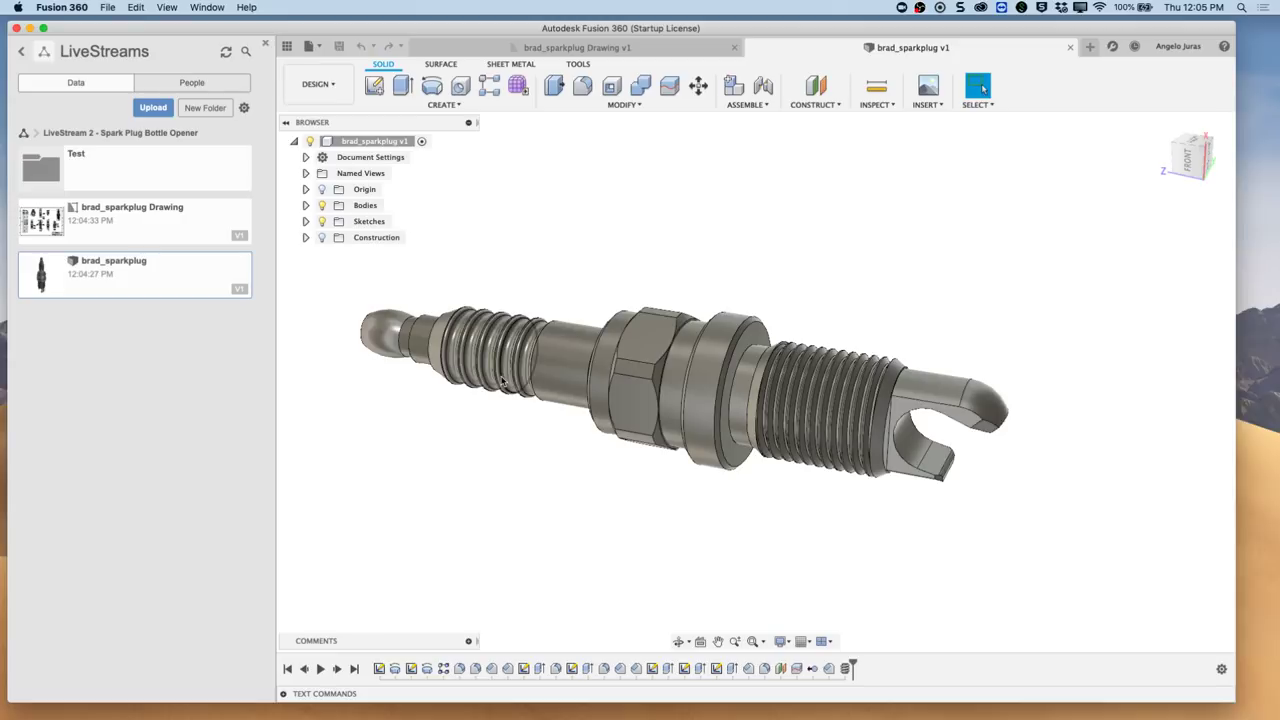
{"action": "scroll", "coordinate": [502, 380], "scroll_direction": "up", "scroll_amount": 4}
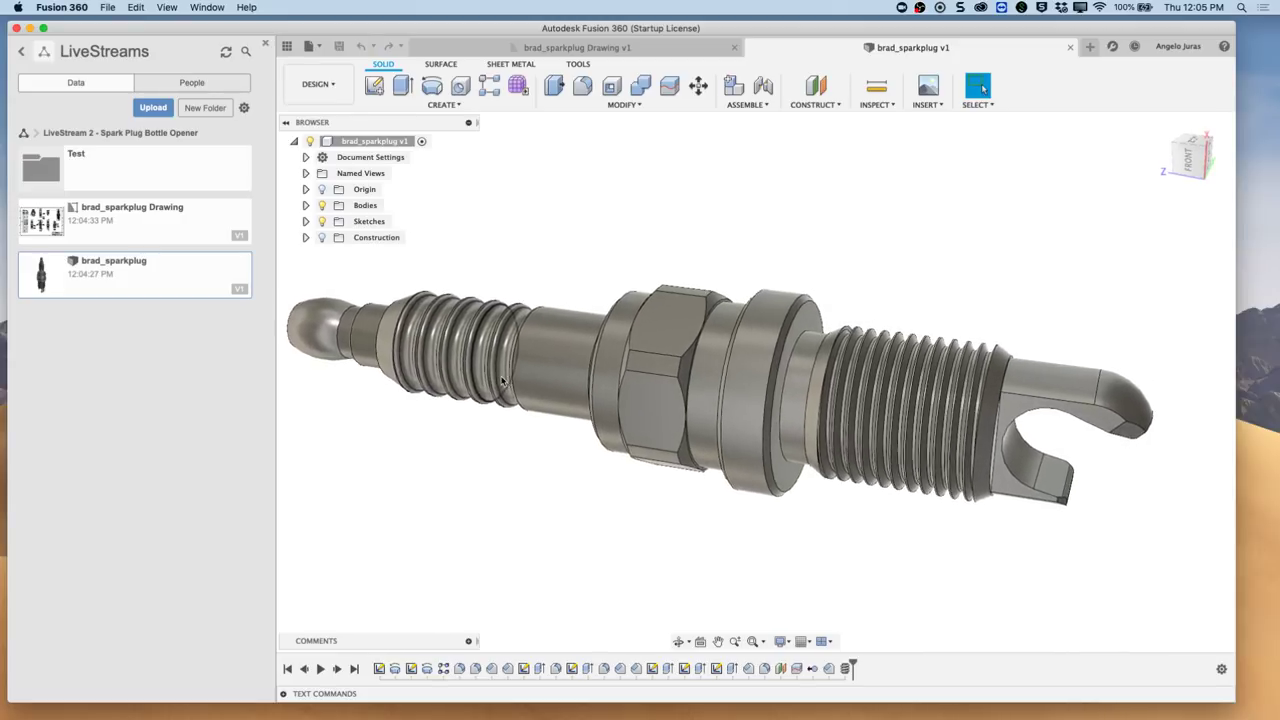
{"action": "scroll", "coordinate": [502, 380], "scroll_direction": "down", "scroll_amount": 5, "text": "shift"}
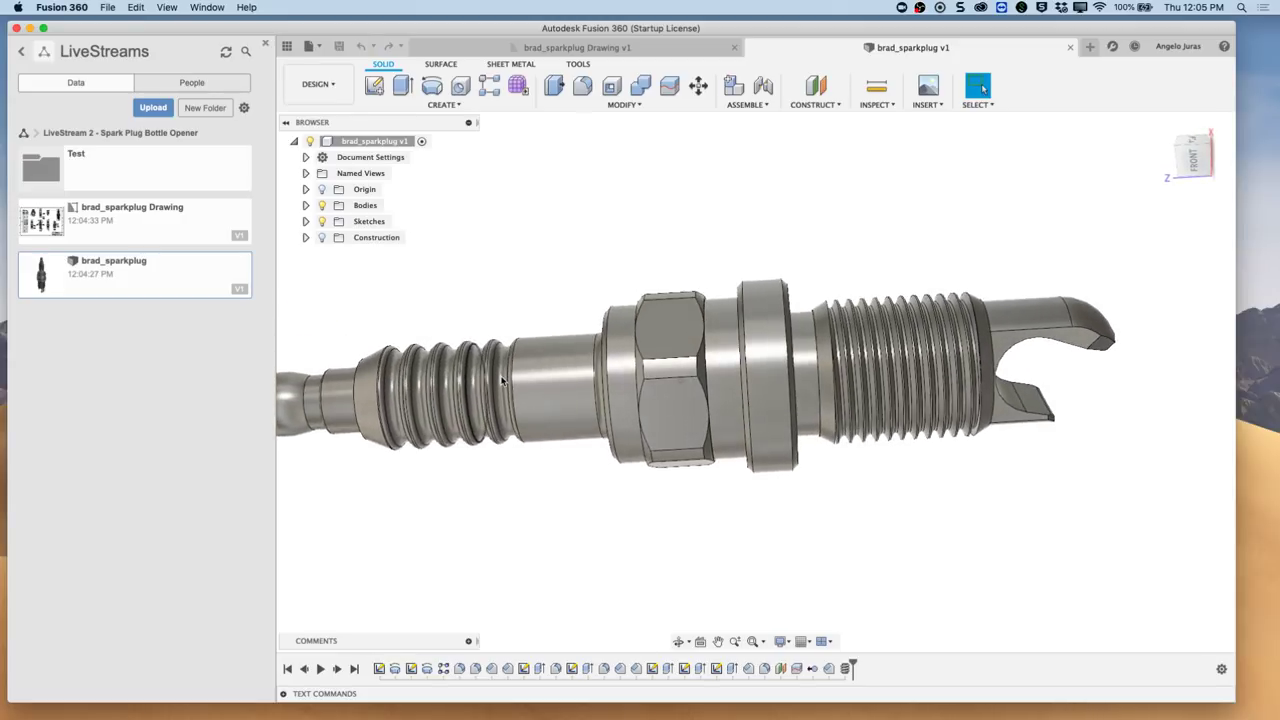
{"action": "scroll", "coordinate": [502, 380], "scroll_direction": "down", "scroll_amount": 5, "text": "shift"}
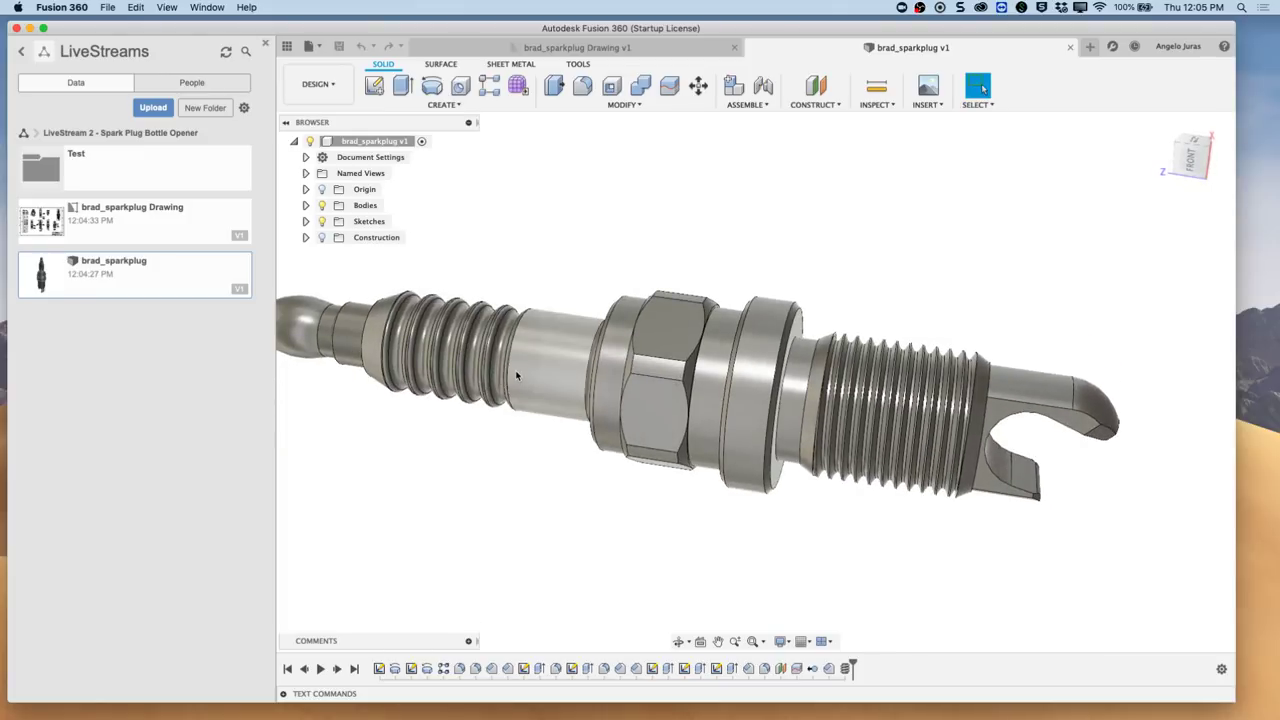
{"action": "scroll", "coordinate": [517, 376], "scroll_direction": "down", "scroll_amount": 3}
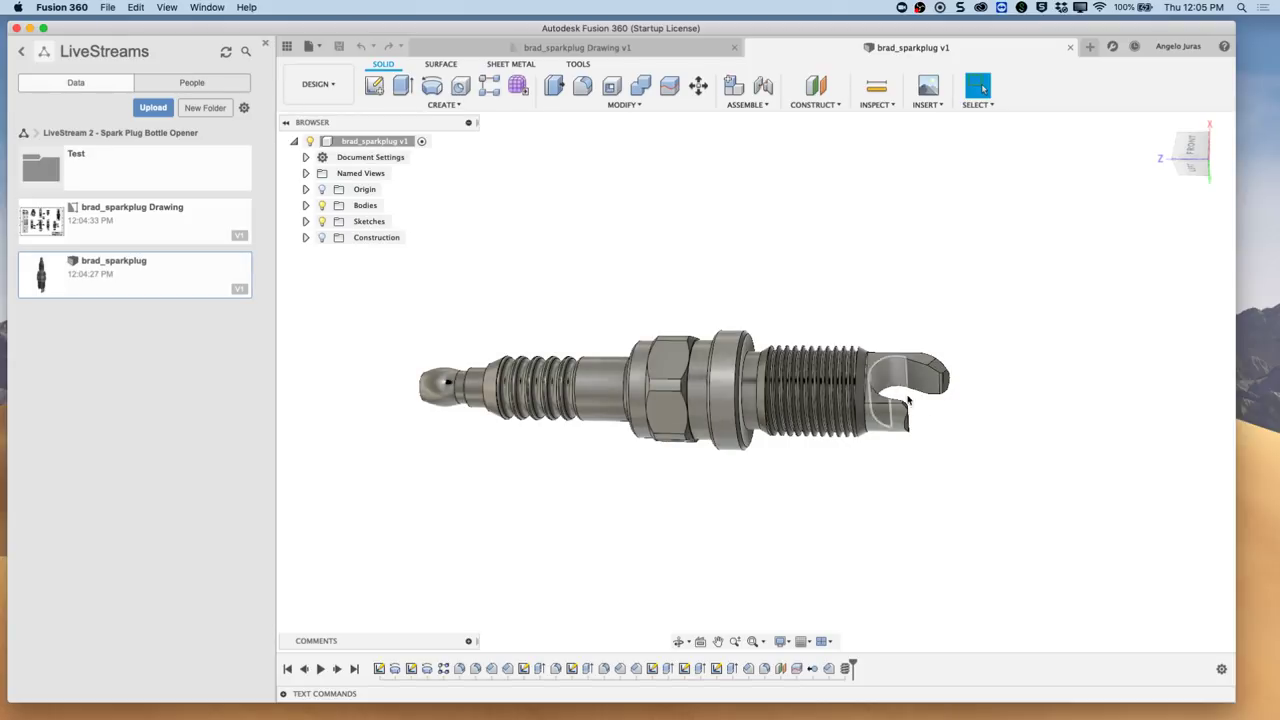
{"action": "middle_click_drag", "start_coordinate": [858, 368], "coordinate": [892, 362], "text": "shift"}
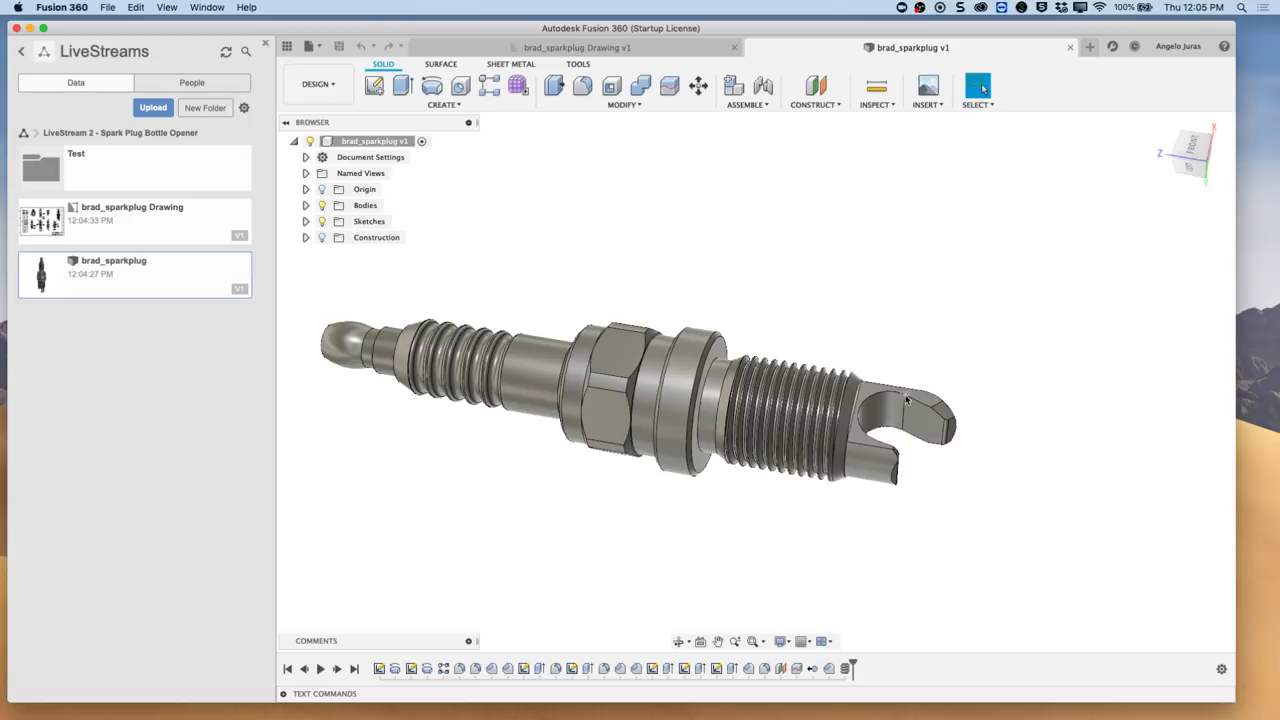
{"action": "middle_click_drag", "start_coordinate": [907, 400], "coordinate": [904, 380], "text": "shift"}
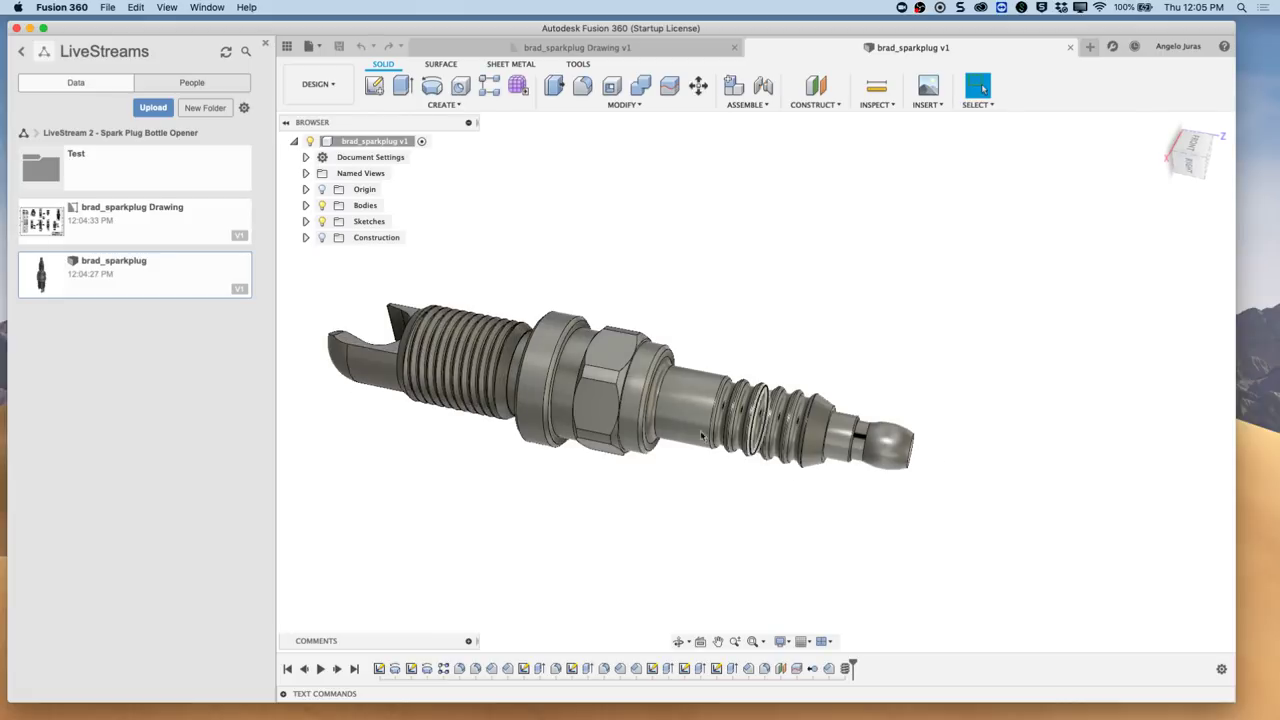
{"action": "middle_click_drag", "start_coordinate": [340, 350], "coordinate": [940, 357], "text": "shift"}
{"action": "scroll", "coordinate": [883, 305], "scroll_direction": "down", "scroll_amount": 10, "text": "shift"}
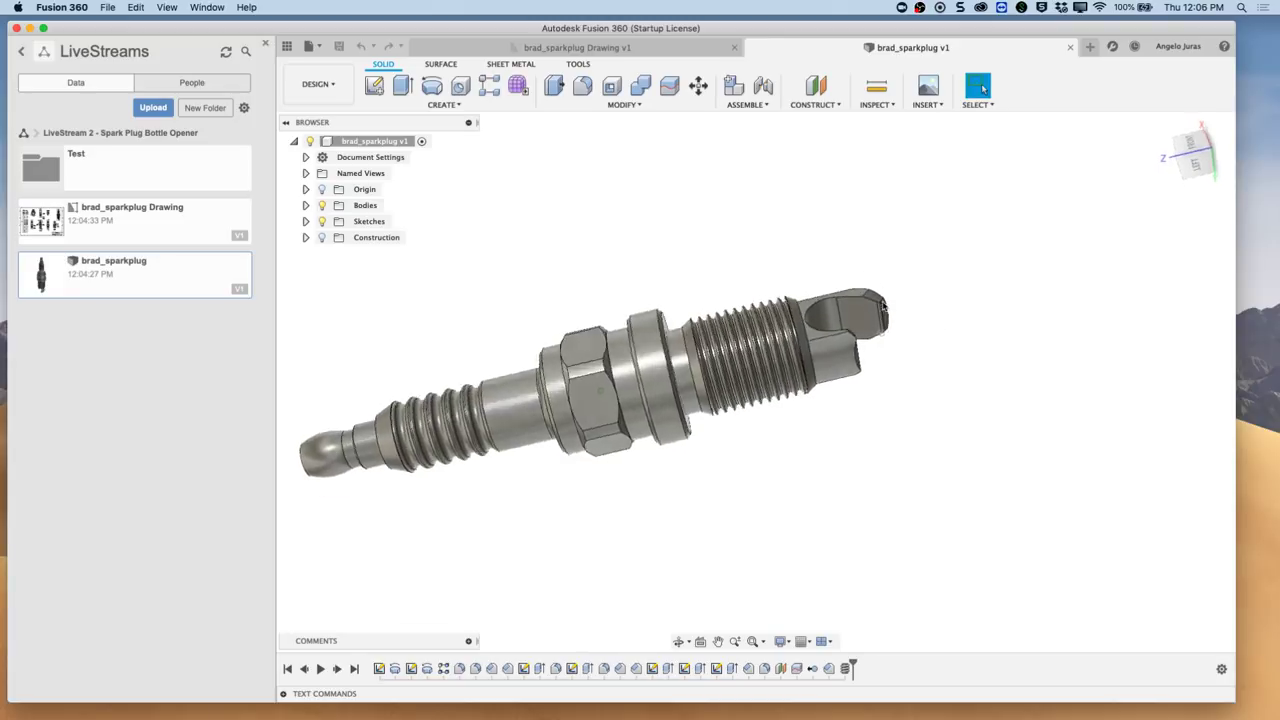
{"action": "scroll", "coordinate": [883, 305], "scroll_direction": "down", "scroll_amount": 10, "text": "shift"}
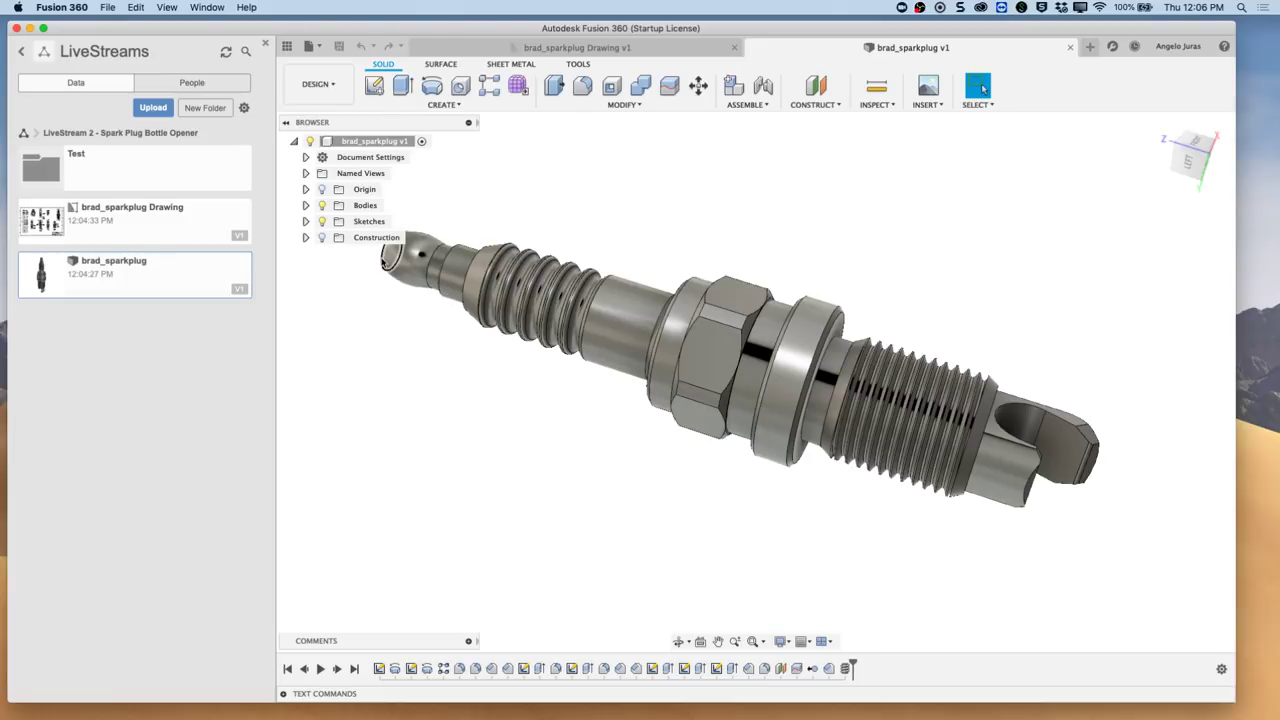
{"action": "middle_click_drag", "start_coordinate": [384, 260], "coordinate": [566, 336], "text": "shift"}
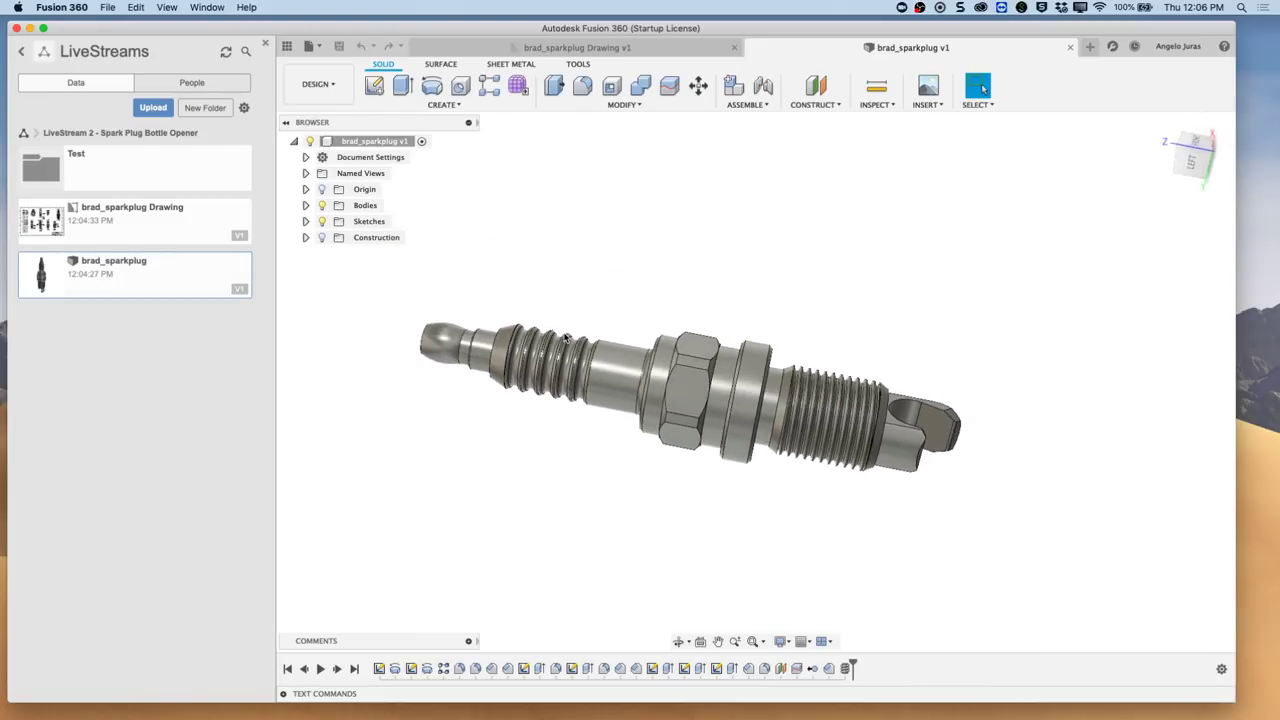
{"action": "scroll", "coordinate": [749, 500], "scroll_direction": "up", "scroll_amount": 5}
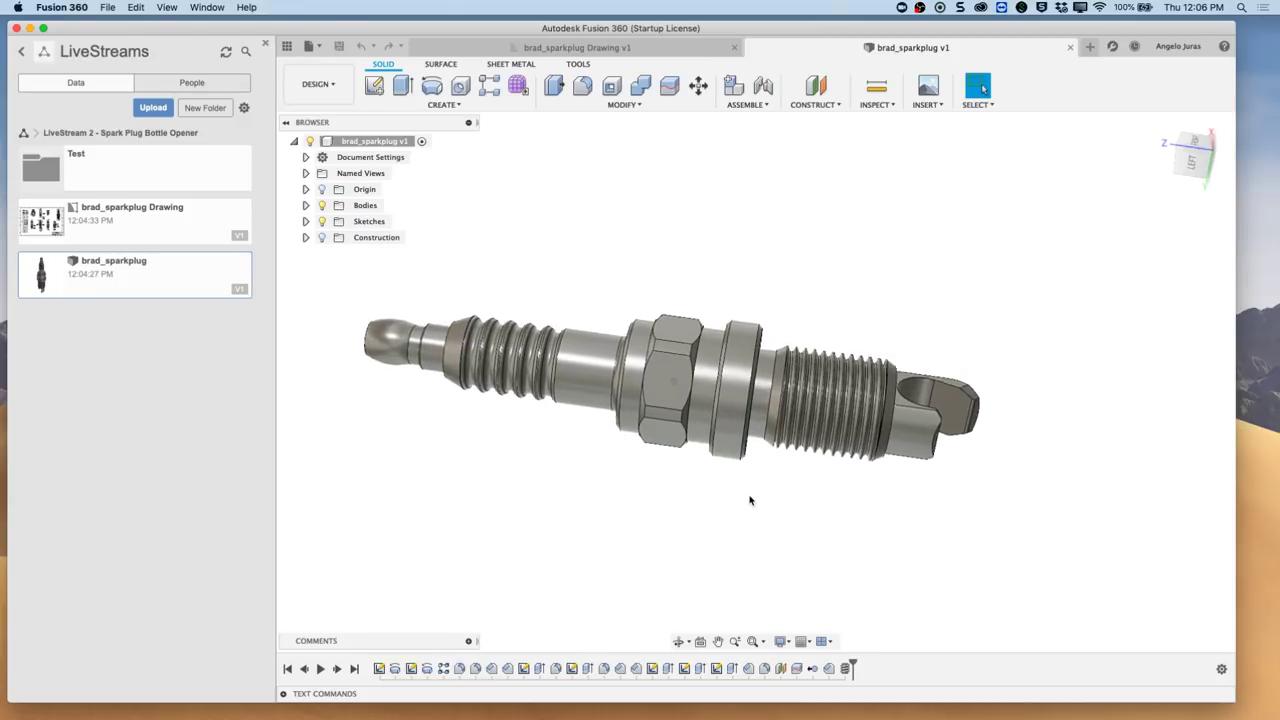
{"action": "scroll", "coordinate": [785, 466], "scroll_direction": "up", "scroll_amount": 5}
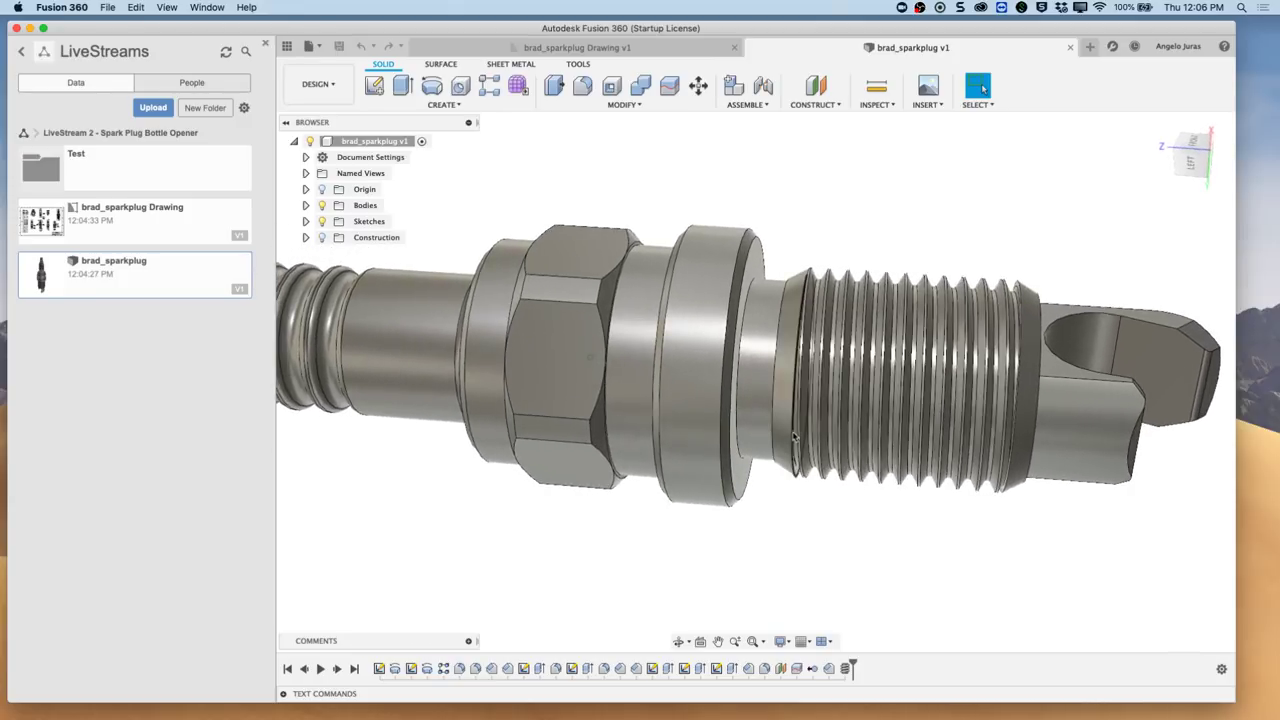
{"action": "scroll", "coordinate": [790, 440], "scroll_direction": "down", "scroll_amount": 10}
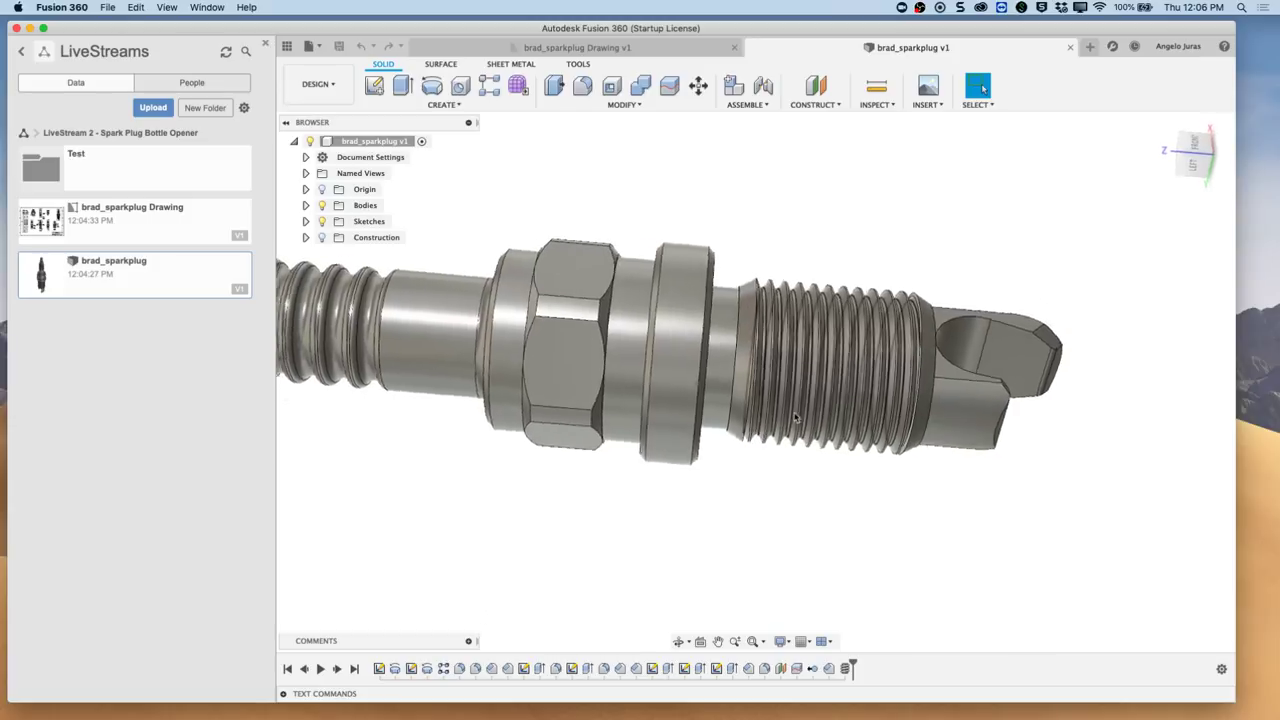
{"action": "scroll", "coordinate": [802, 412], "scroll_direction": "up", "scroll_amount": 5}
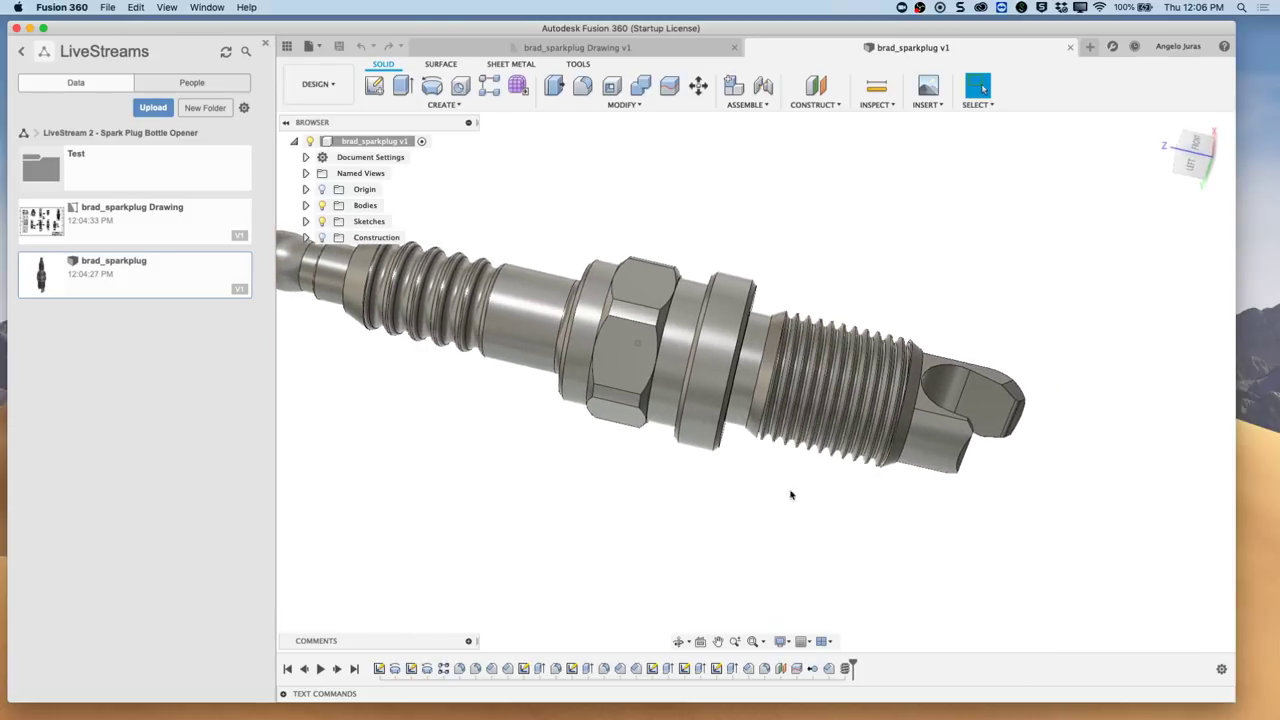
{"action": "left_click", "coordinate": [763, 395]}
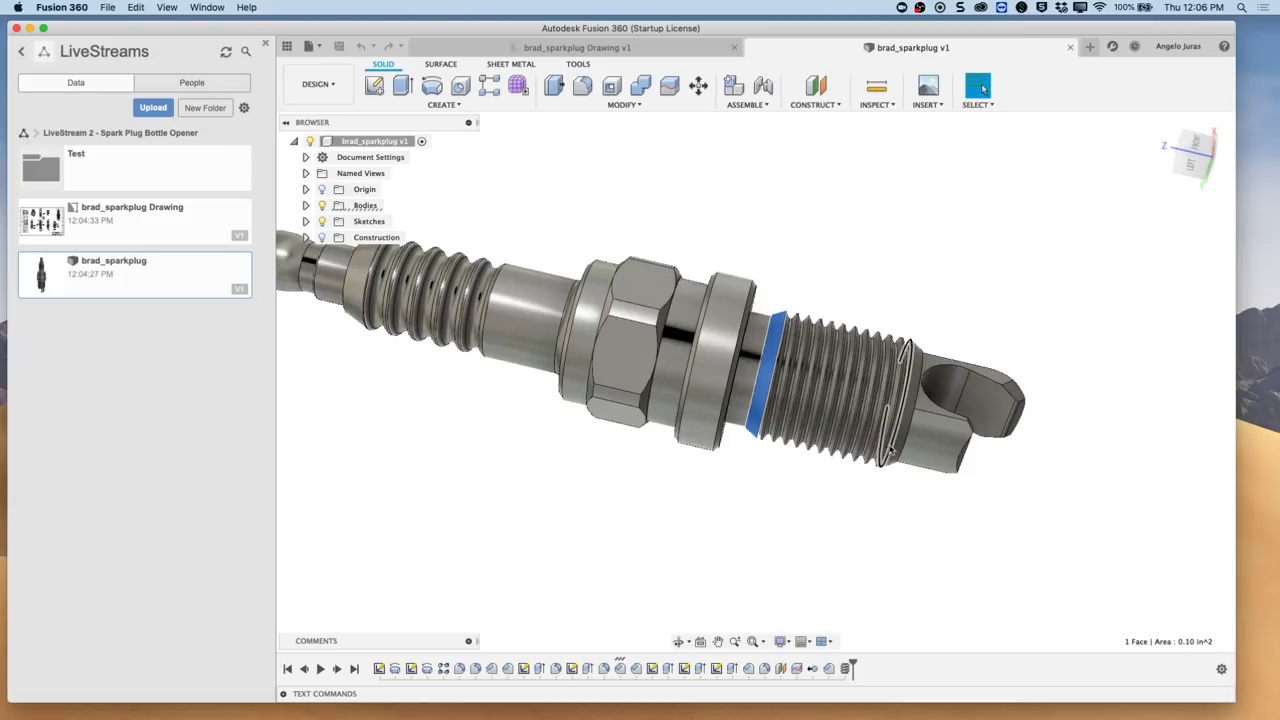
- Drag Thread1 in the timeline to sit right after Fillet4, then inspect the threaded spark plug
{"action": "left_click", "coordinate": [887, 455]}
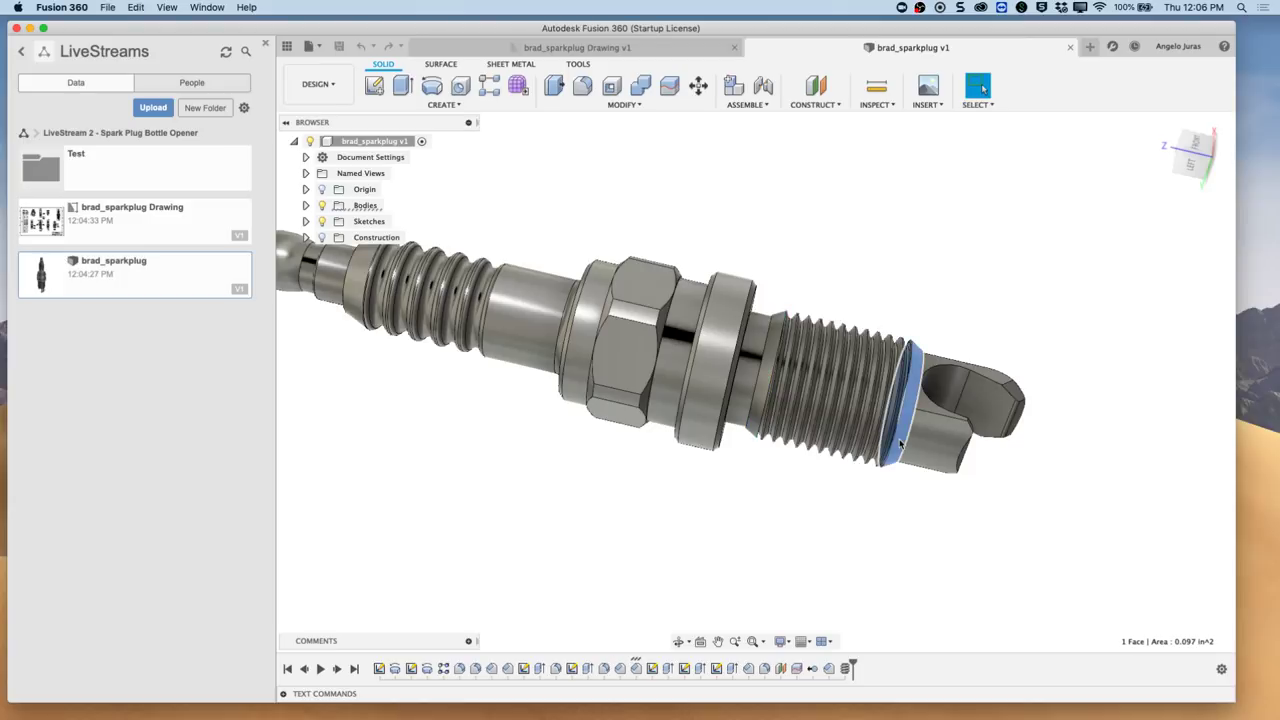
{"action": "left_click", "coordinate": [620, 670]}
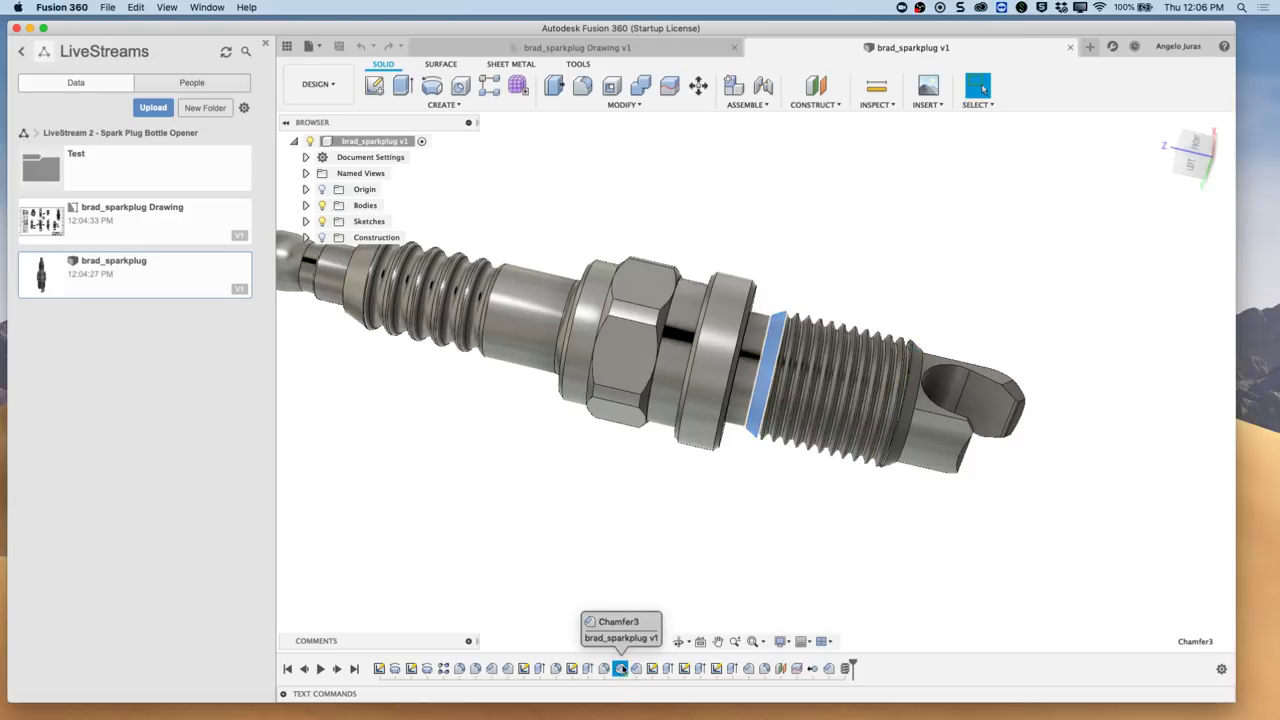
{"action": "left_click", "coordinate": [846, 668]}
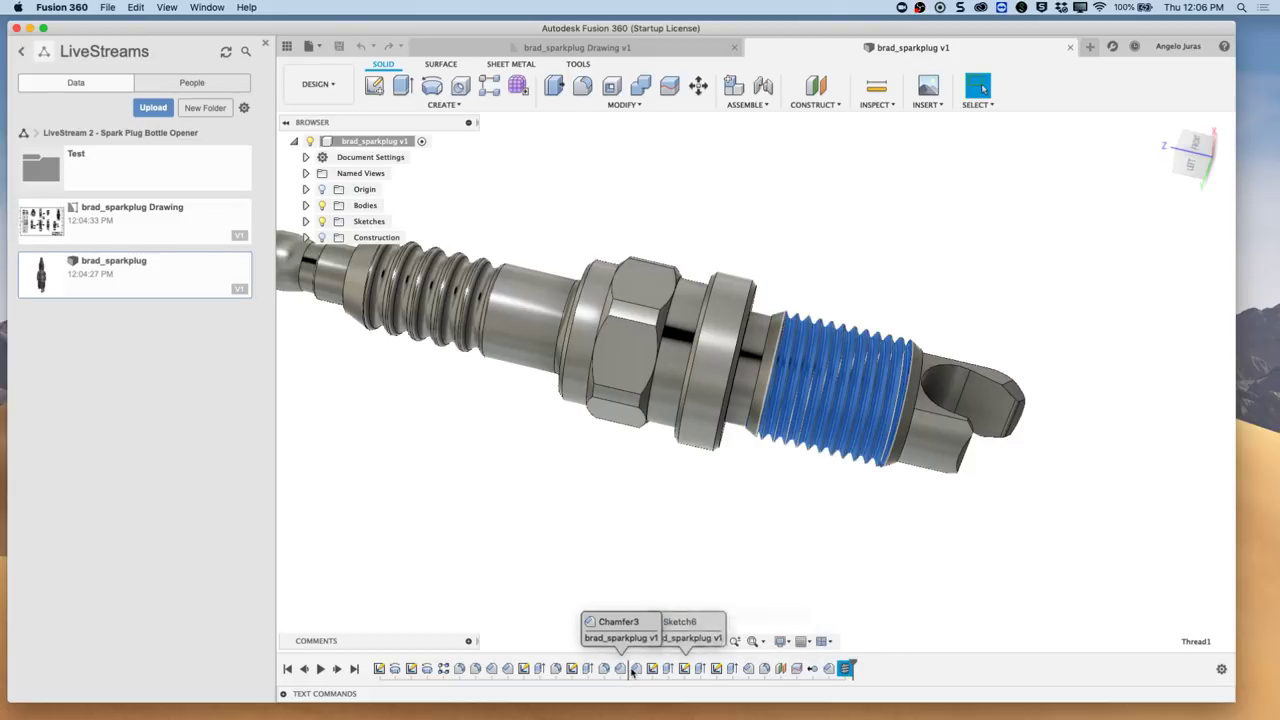
{"action": "left_click_drag", "start_coordinate": [617, 672], "coordinate": [615, 672]}
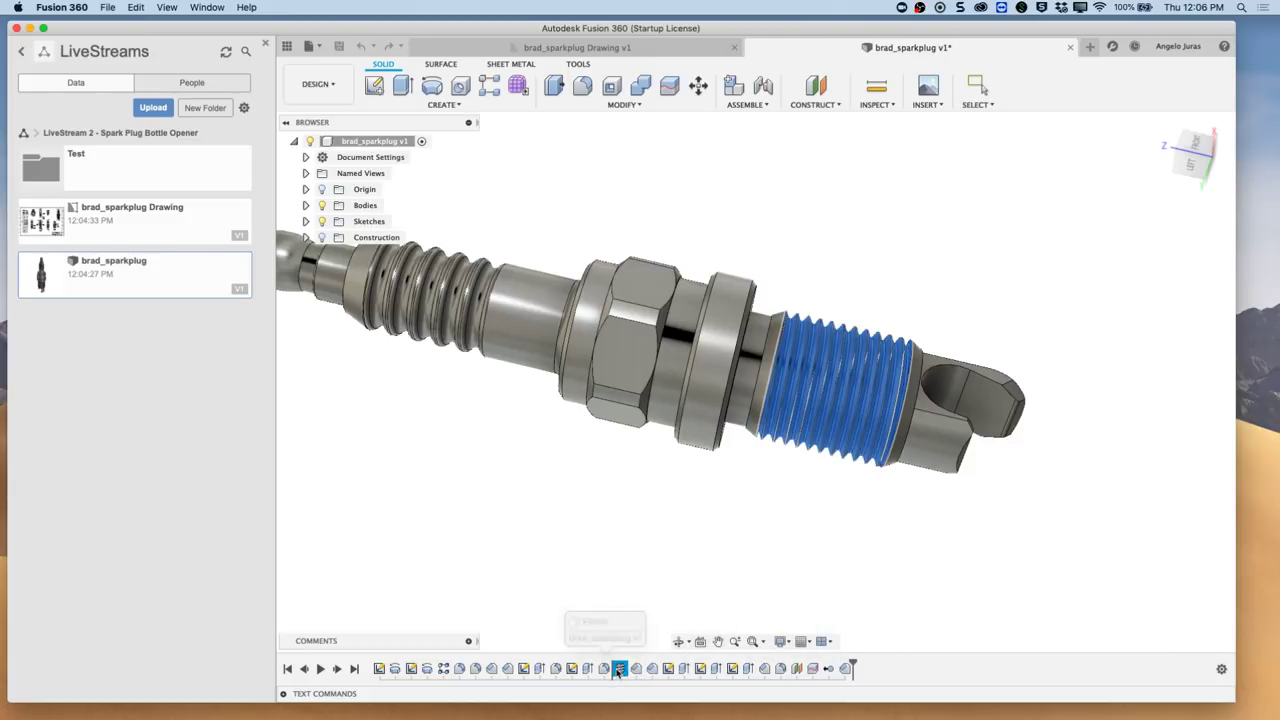
{"action": "left_click", "coordinate": [690, 543]}
{"action": "scroll", "coordinate": [771, 415], "scroll_direction": "up", "scroll_amount": 5}
{"action": "scroll", "coordinate": [771, 412], "scroll_direction": "up", "scroll_amount": 2}
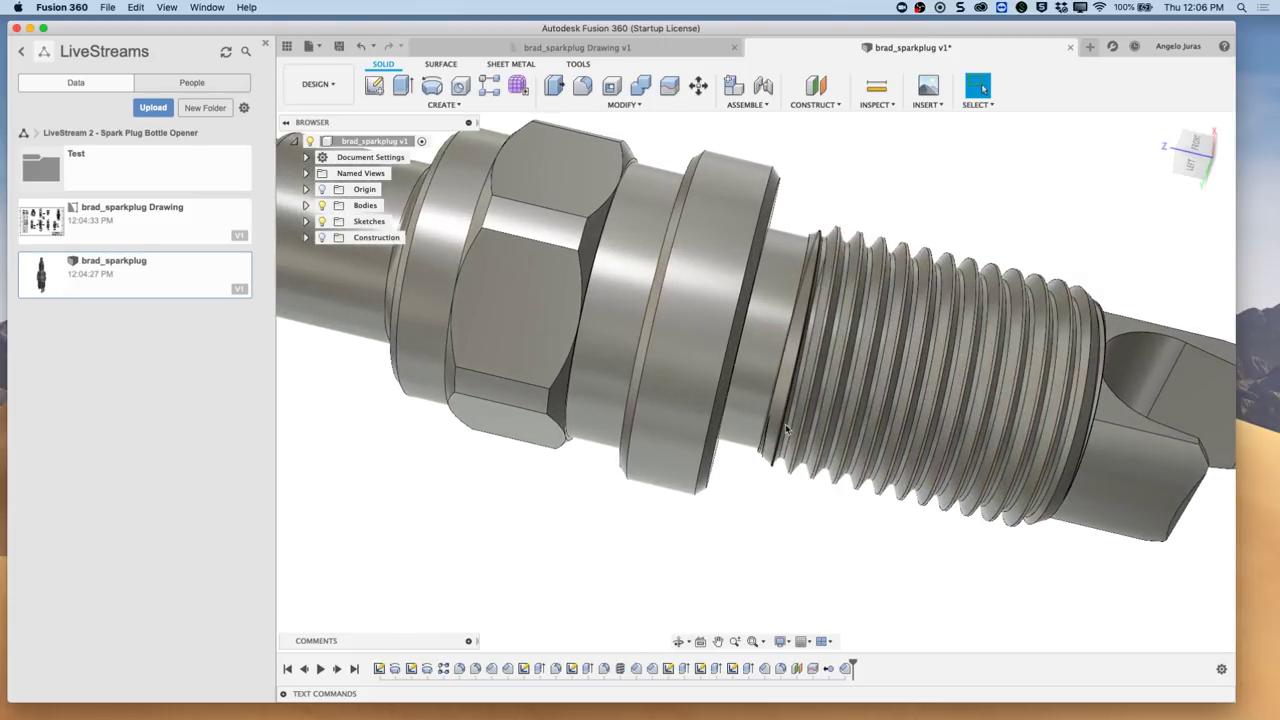
{"action": "scroll", "coordinate": [786, 428], "scroll_direction": "down", "scroll_amount": 8}
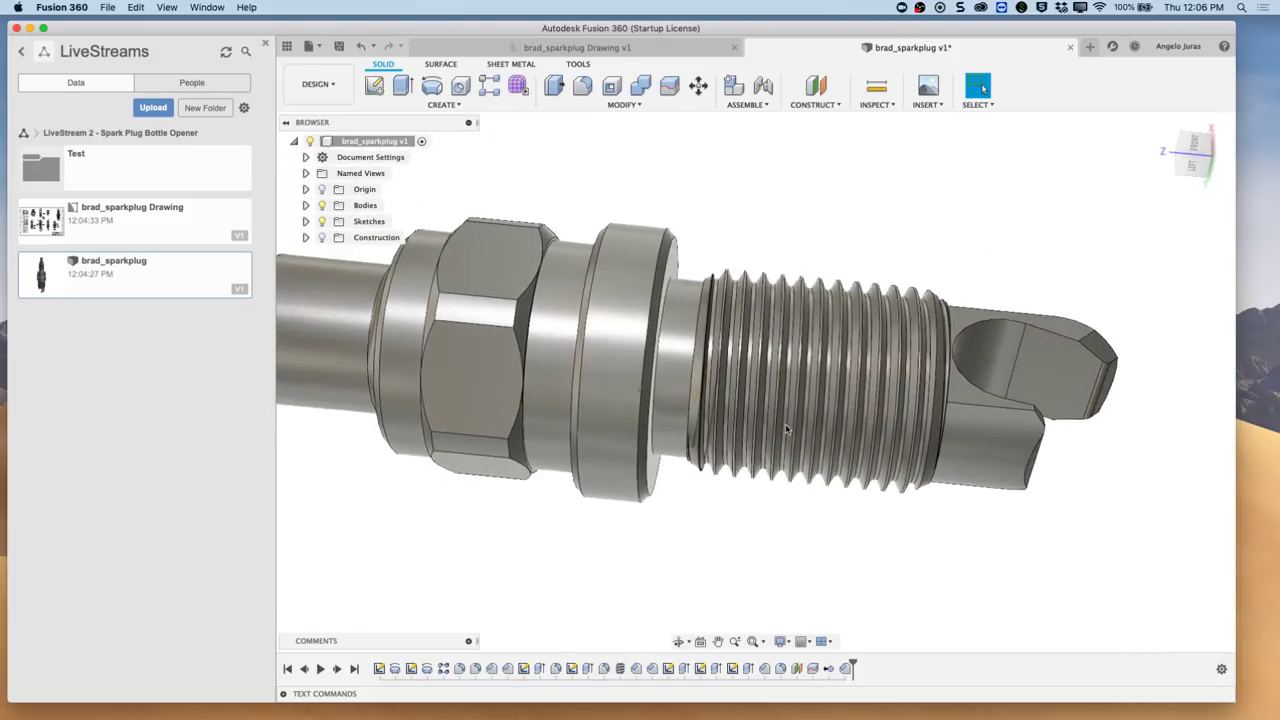
{"action": "scroll", "coordinate": [786, 428], "scroll_direction": "down", "scroll_amount": 3}
{"action": "scroll", "coordinate": [784, 432], "scroll_direction": "up", "scroll_amount": 5}
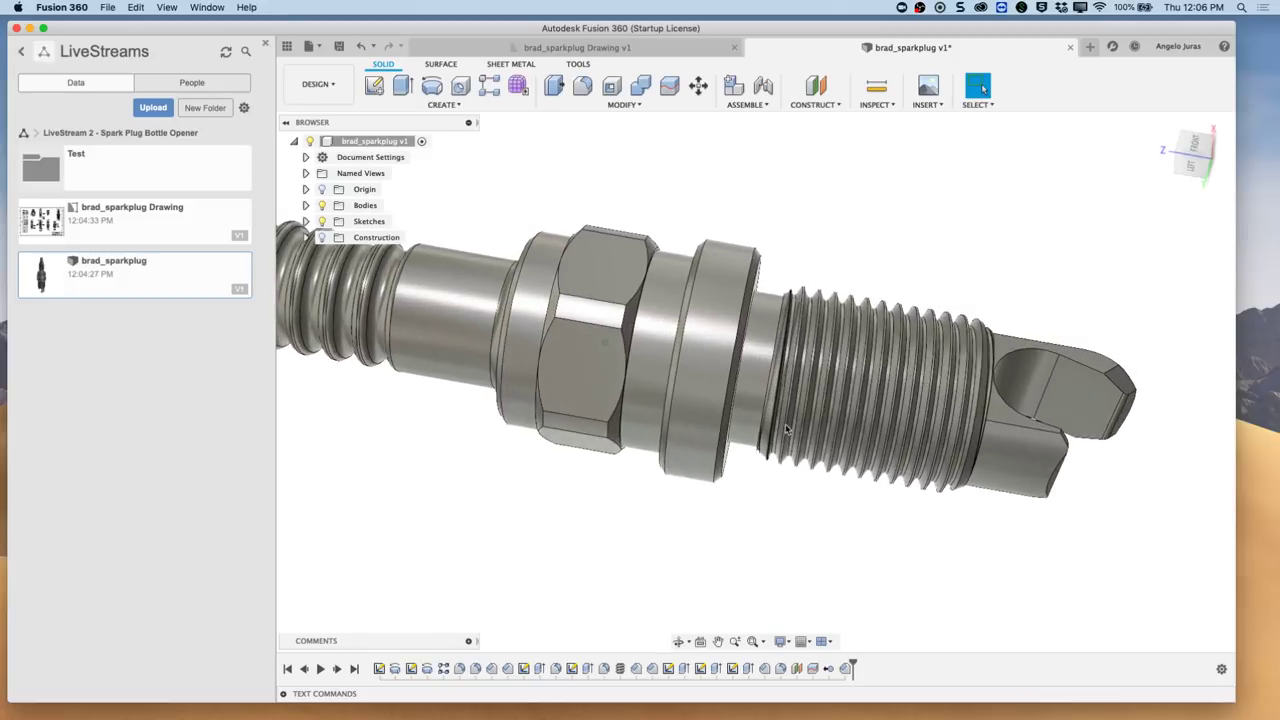
{"action": "scroll", "coordinate": [785, 434], "scroll_direction": "down", "scroll_amount": 4}
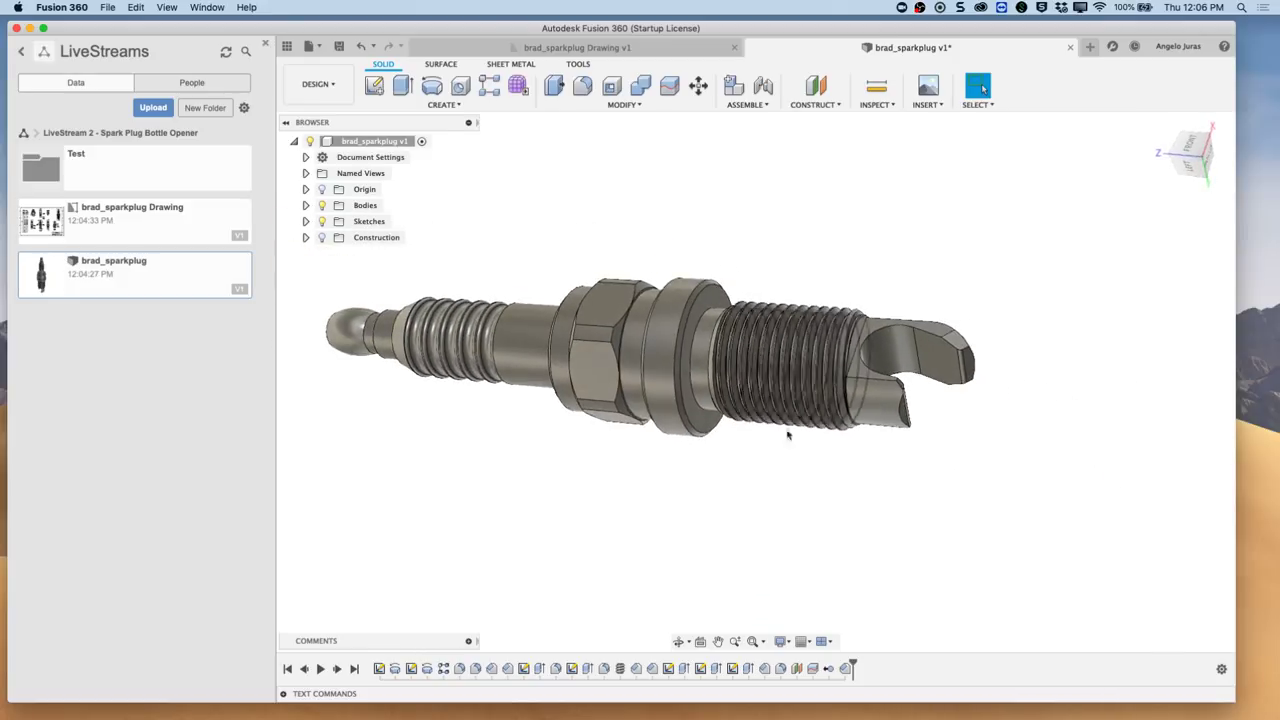
{"action": "middle_click_drag", "start_coordinate": [880, 345], "coordinate": [791, 316], "text": "shift"}
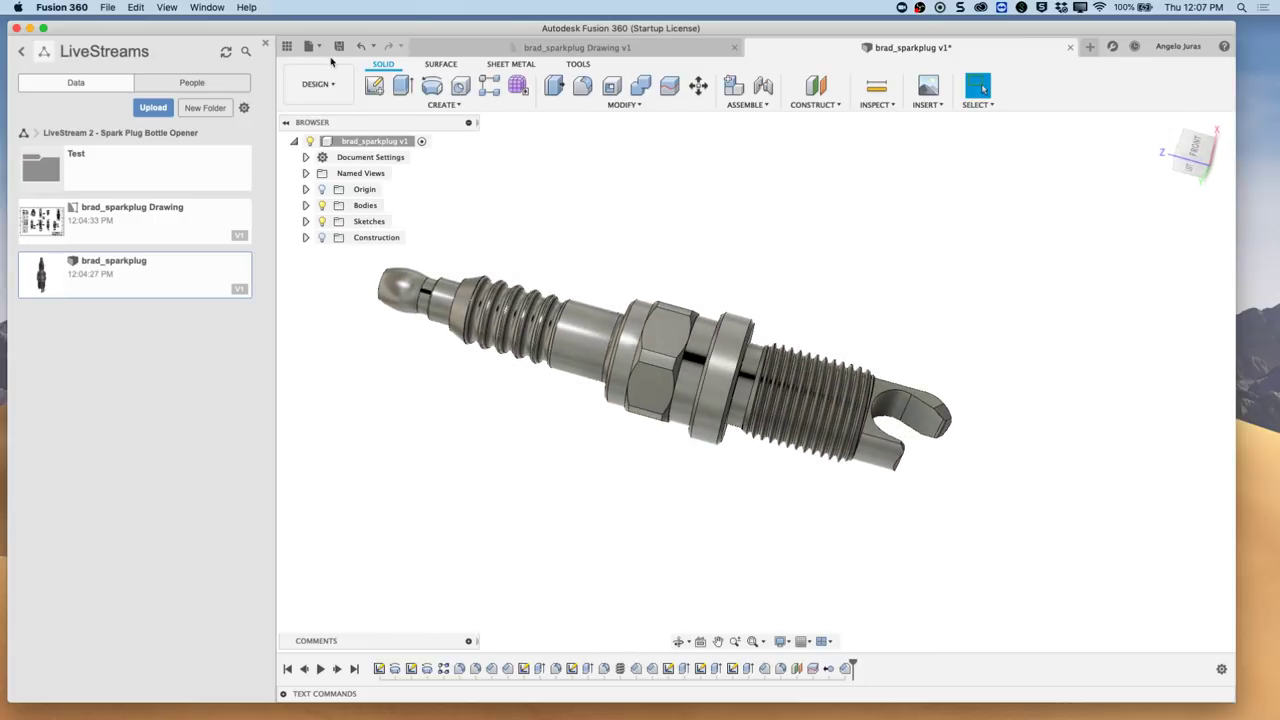
- Switch from DESIGN to the MANUFACTURE workspace and close the Data Panel
{"action": "left_click", "coordinate": [336, 88]}
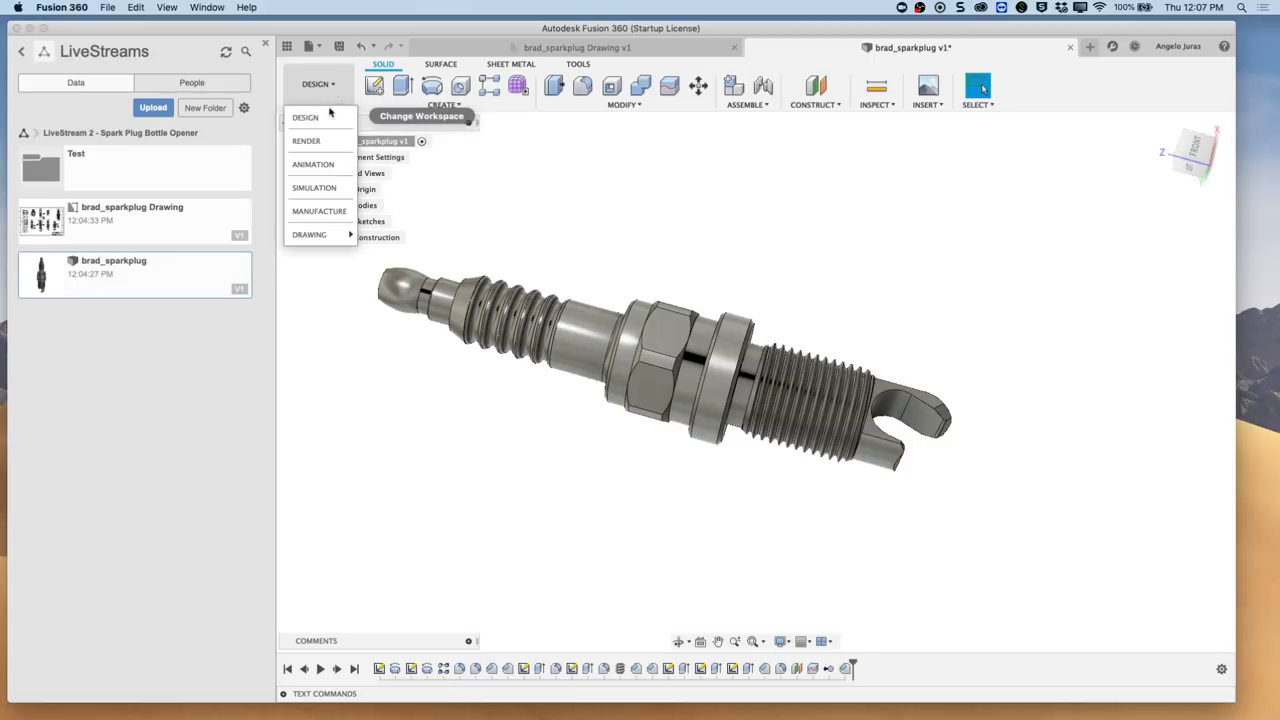
{"action": "left_click", "coordinate": [336, 213]}
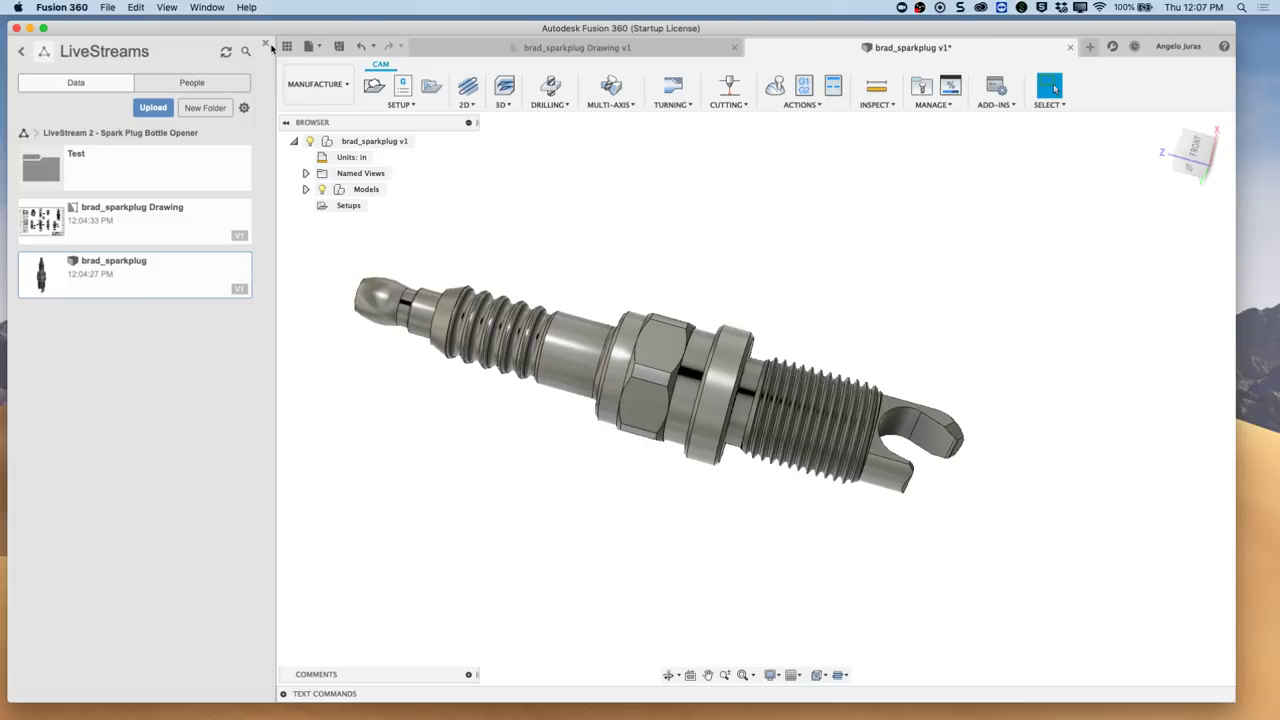
{"action": "left_click", "coordinate": [265, 46]}
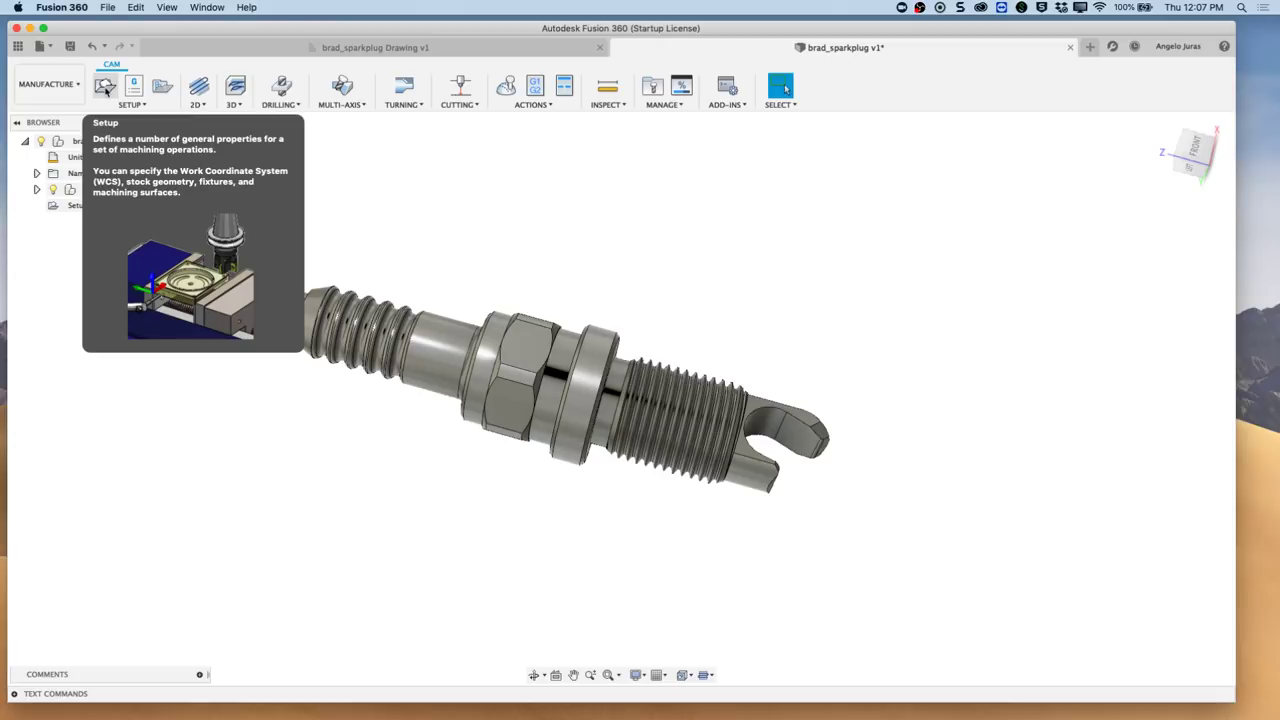
- Start a new Setup with operation type Turning or mill/turn
{"action": "left_click", "coordinate": [105, 88]}
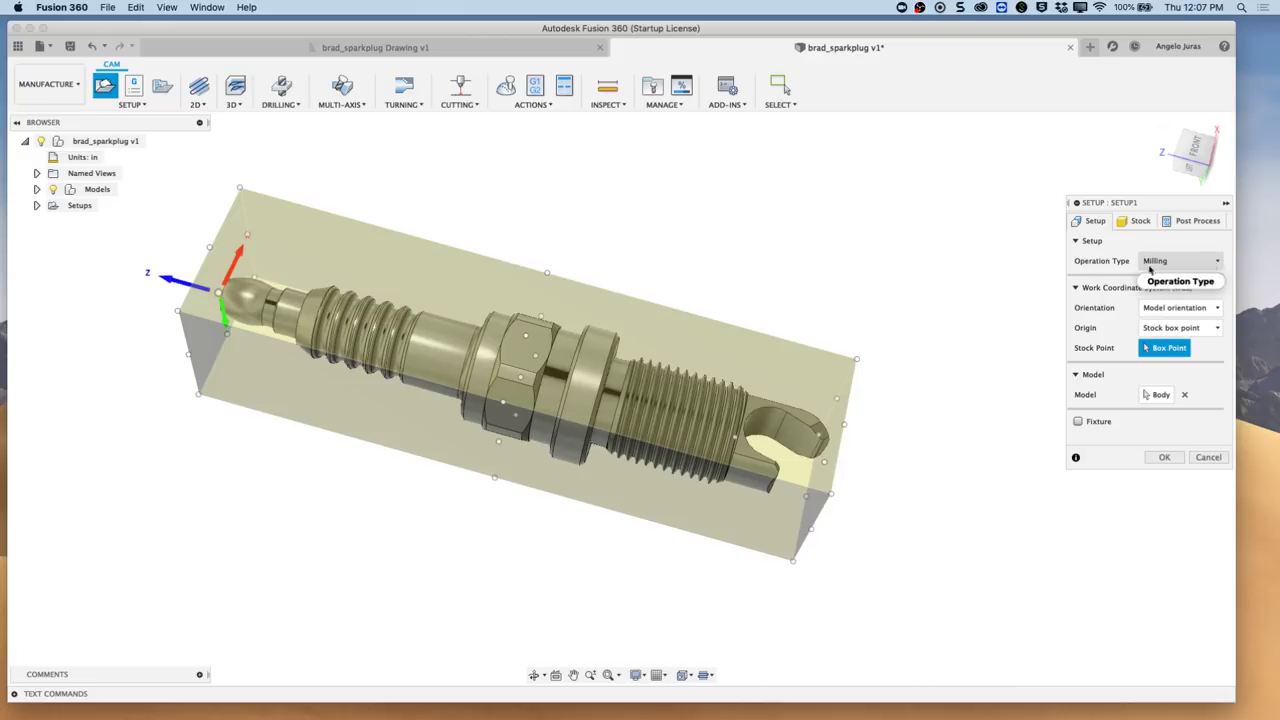
{"action": "left_click", "coordinate": [1216, 262]}
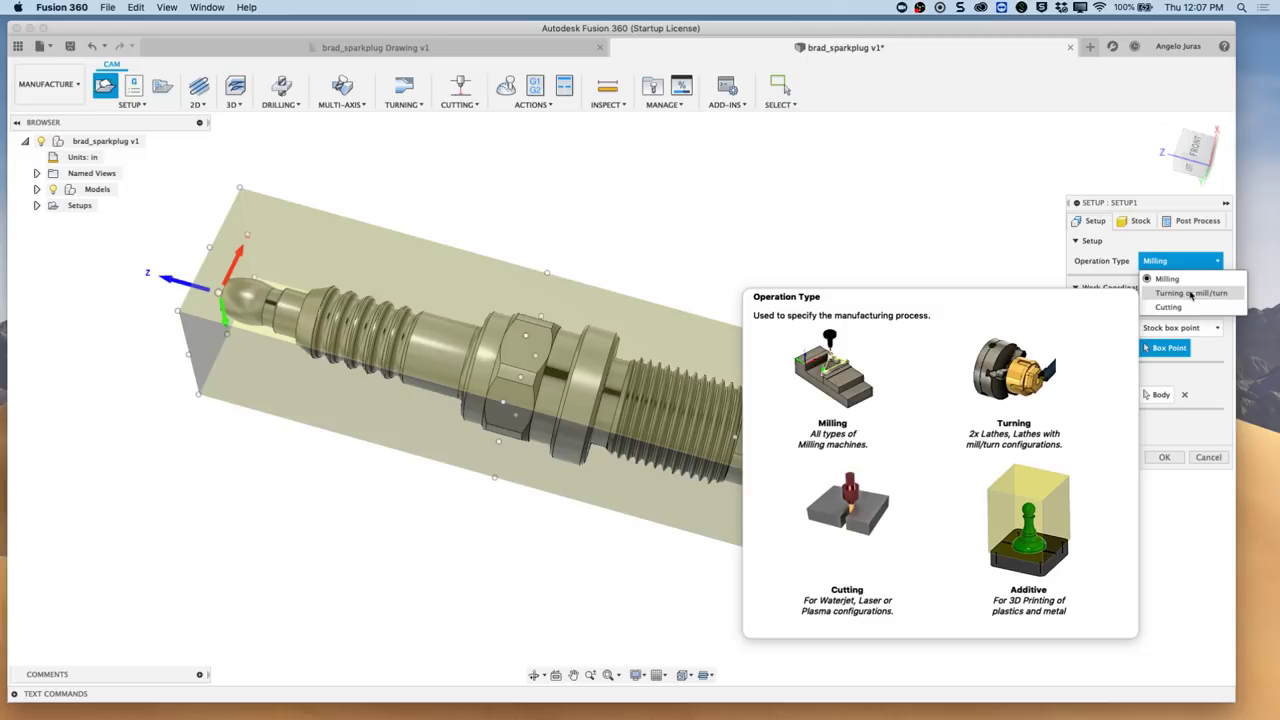
{"action": "left_click", "coordinate": [1190, 293]}
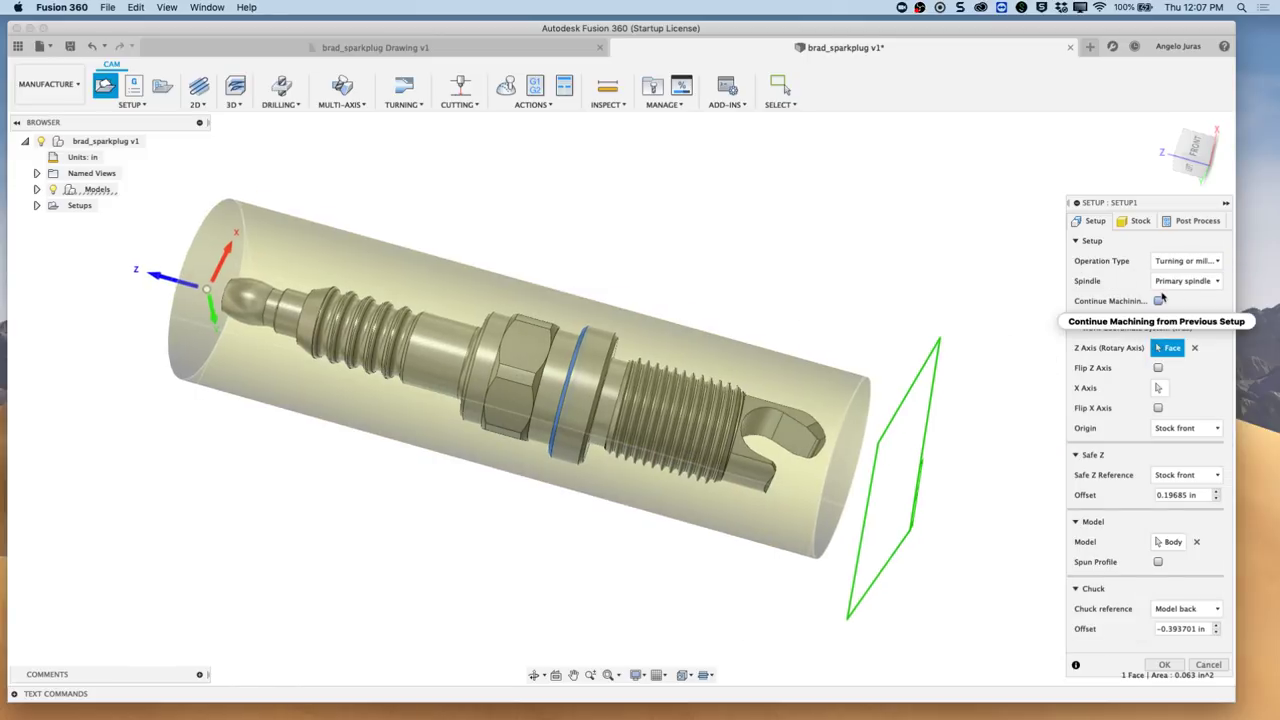
{"action": "scroll", "coordinate": [847, 277], "scroll_direction": "down", "scroll_amount": 3}
{"action": "scroll", "coordinate": [847, 277], "scroll_direction": "up", "scroll_amount": 5}
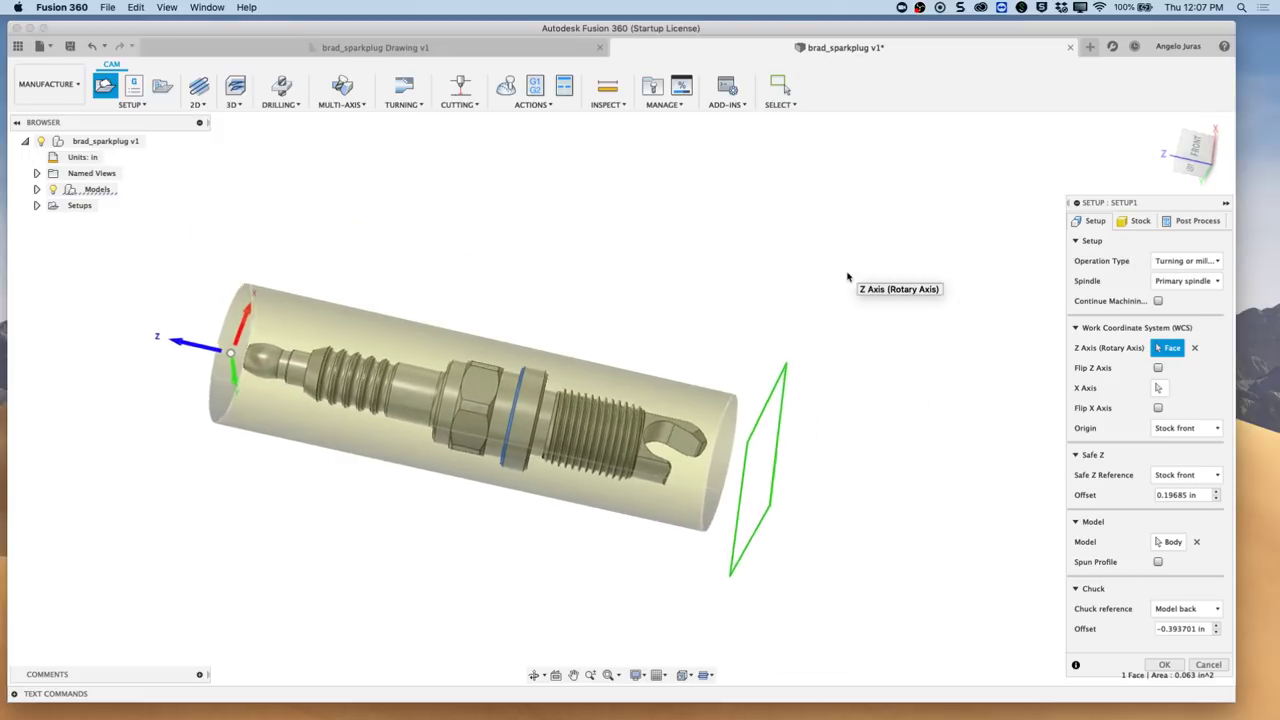
{"action": "scroll", "coordinate": [847, 277], "scroll_direction": "down", "scroll_amount": 2}
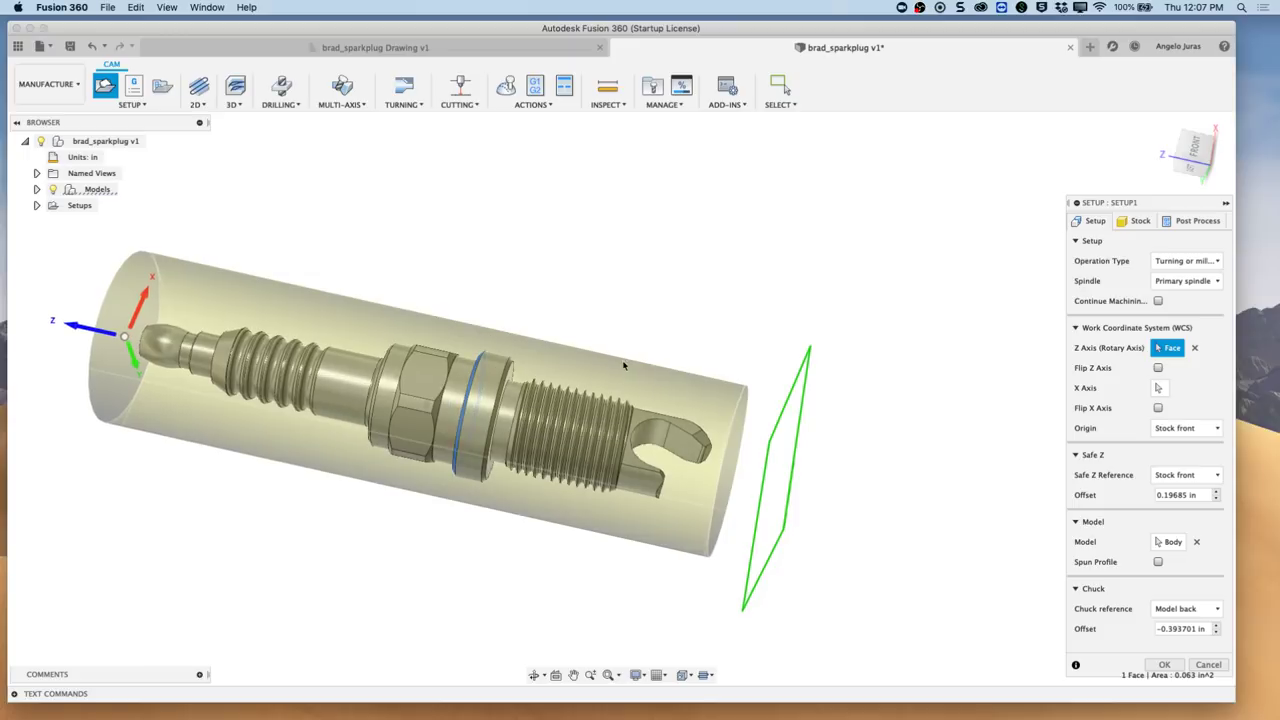
{"action": "scroll", "coordinate": [623, 363], "scroll_direction": "down", "scroll_amount": 3}
{"action": "scroll", "coordinate": [685, 376], "scroll_direction": "left", "scroll_amount": 5, "text": "shift"}
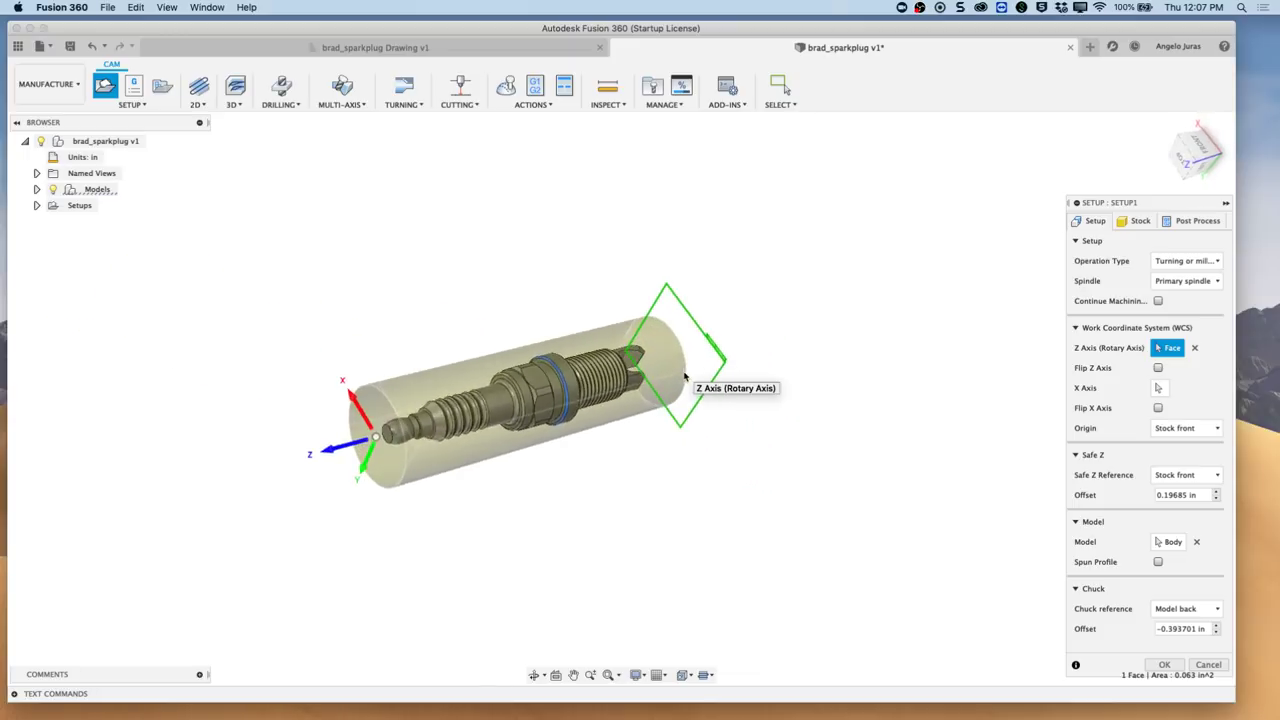
- Check the part end-on with the ViewCube, then tick Flip Z Axis
{"action": "left_click", "coordinate": [1182, 160]}
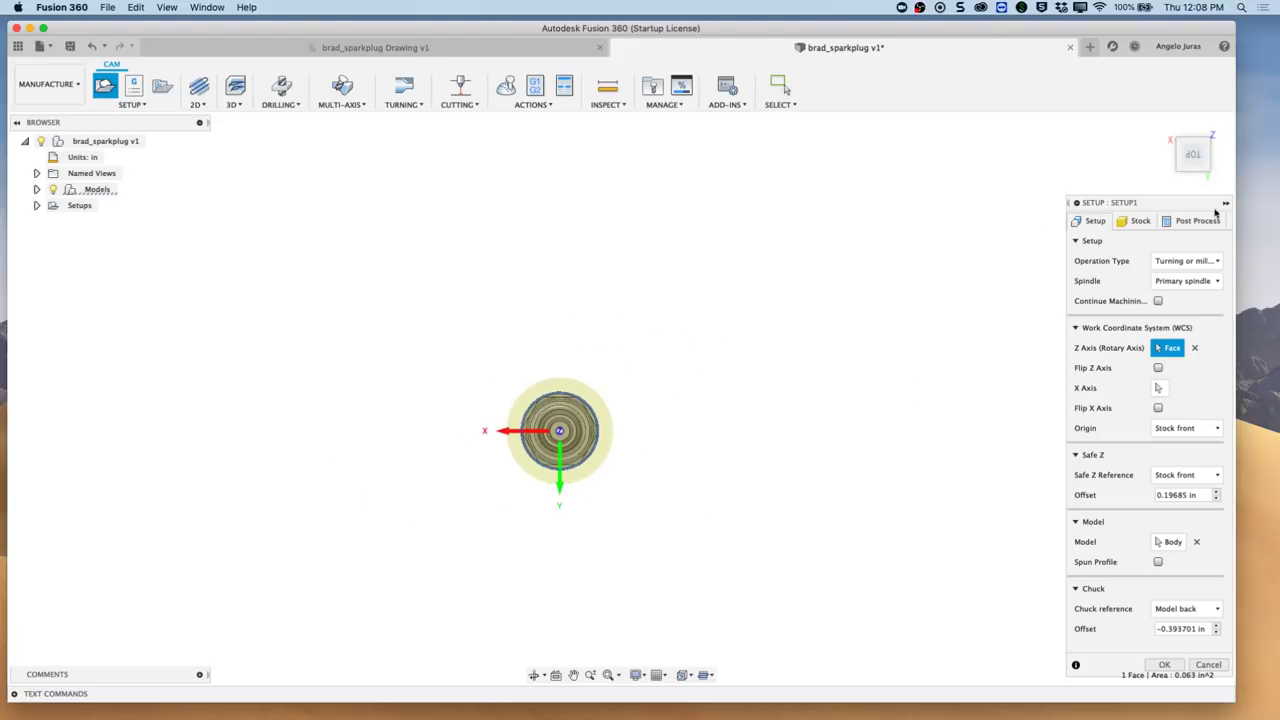
{"action": "left_click", "coordinate": [1165, 124]}
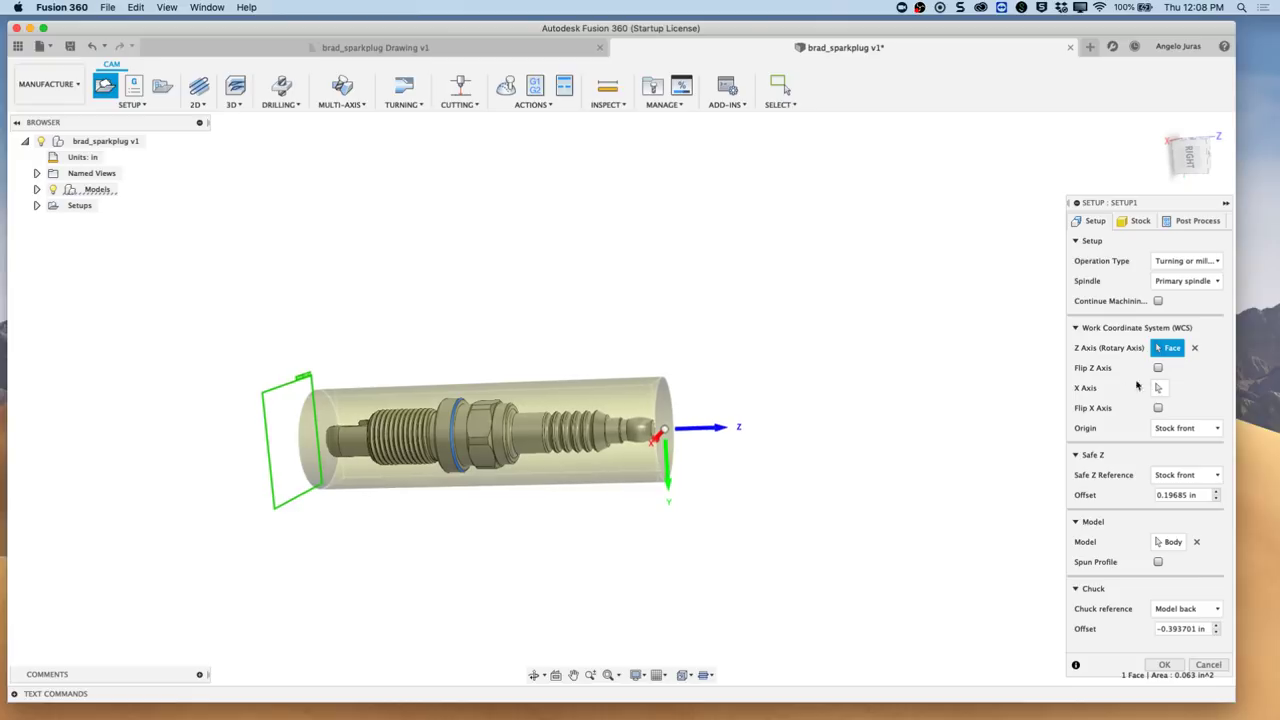
{"action": "left_click", "coordinate": [1158, 368]}
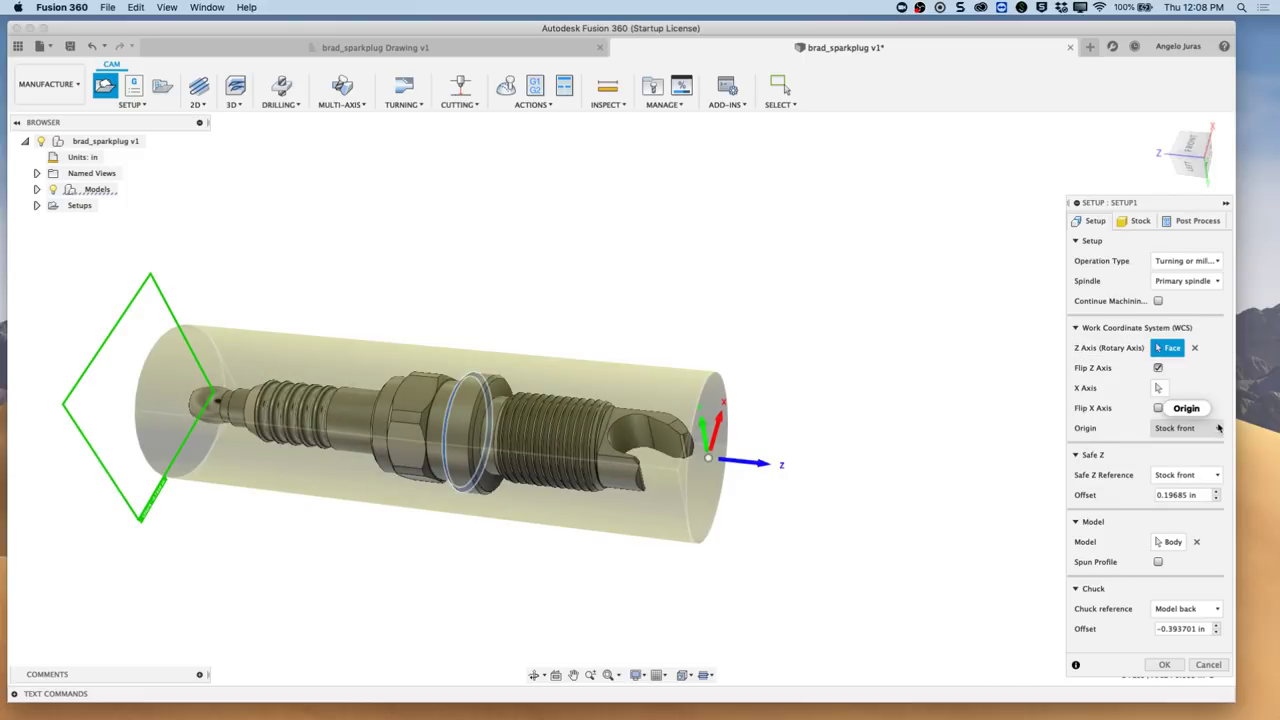
{"action": "left_click", "coordinate": [1219, 430]}
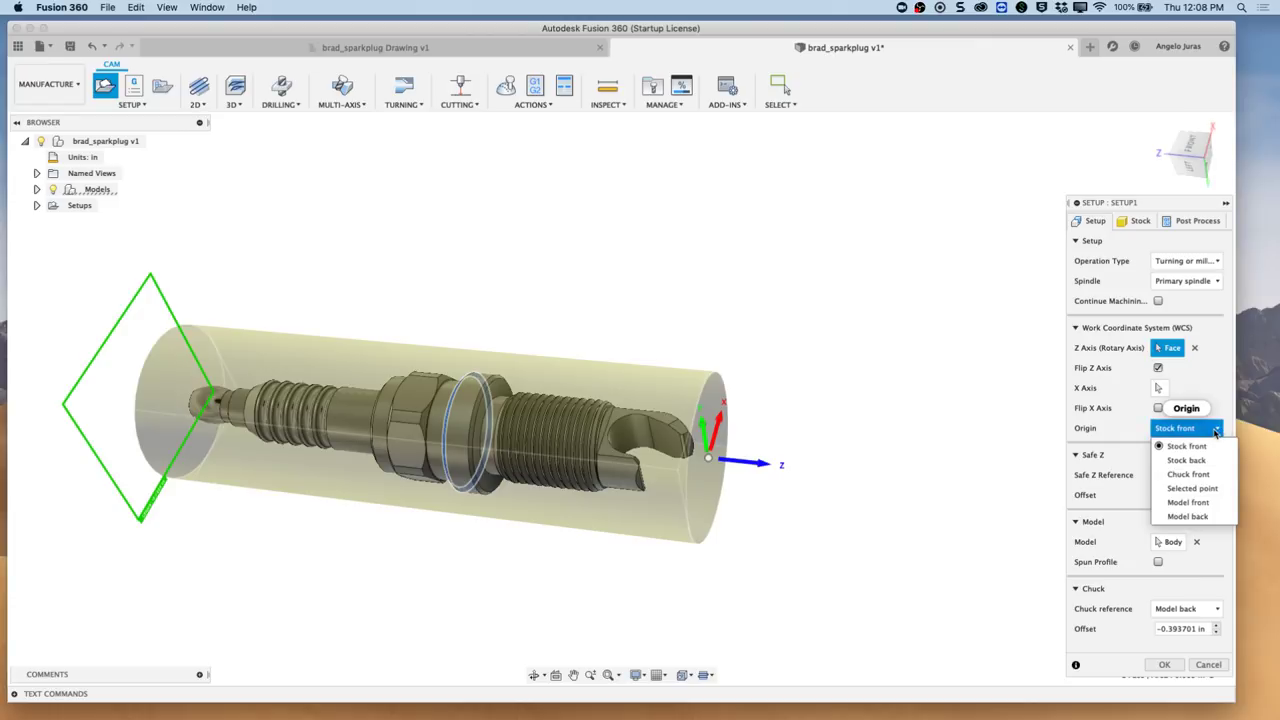
{"action": "mouse_move", "coordinate": [1216, 432]}
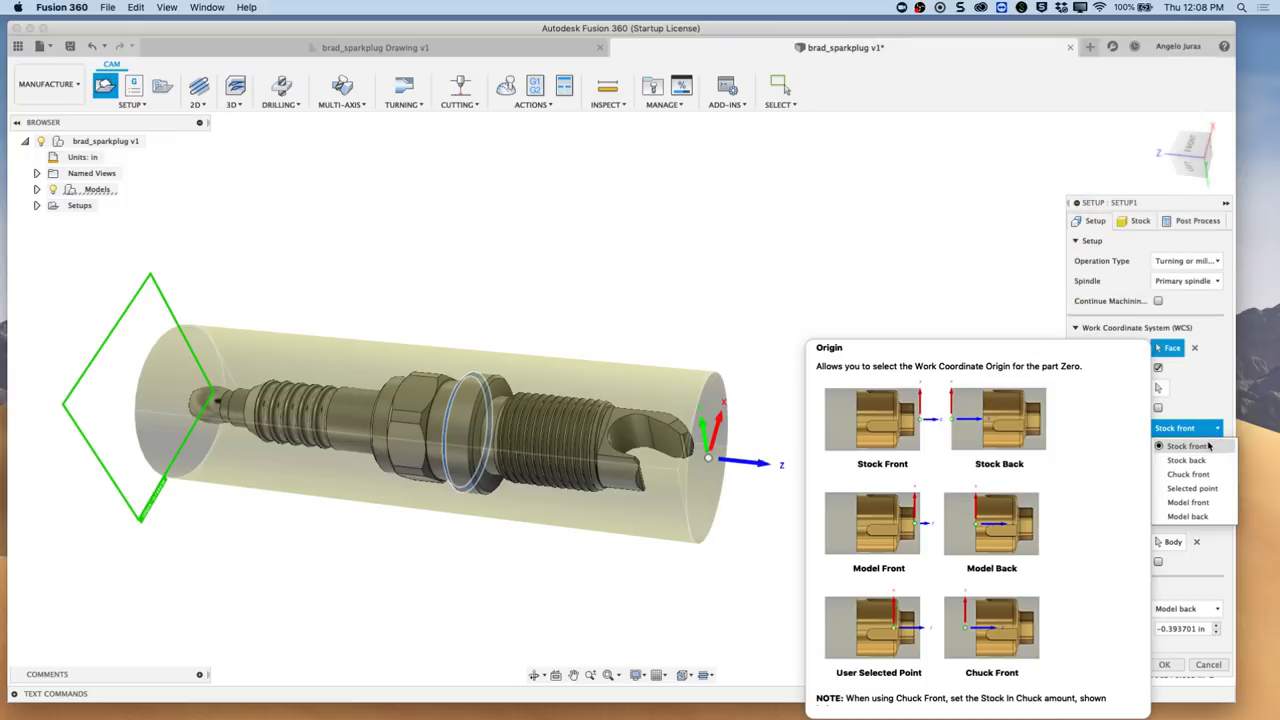
{"action": "left_click", "coordinate": [1200, 501]}
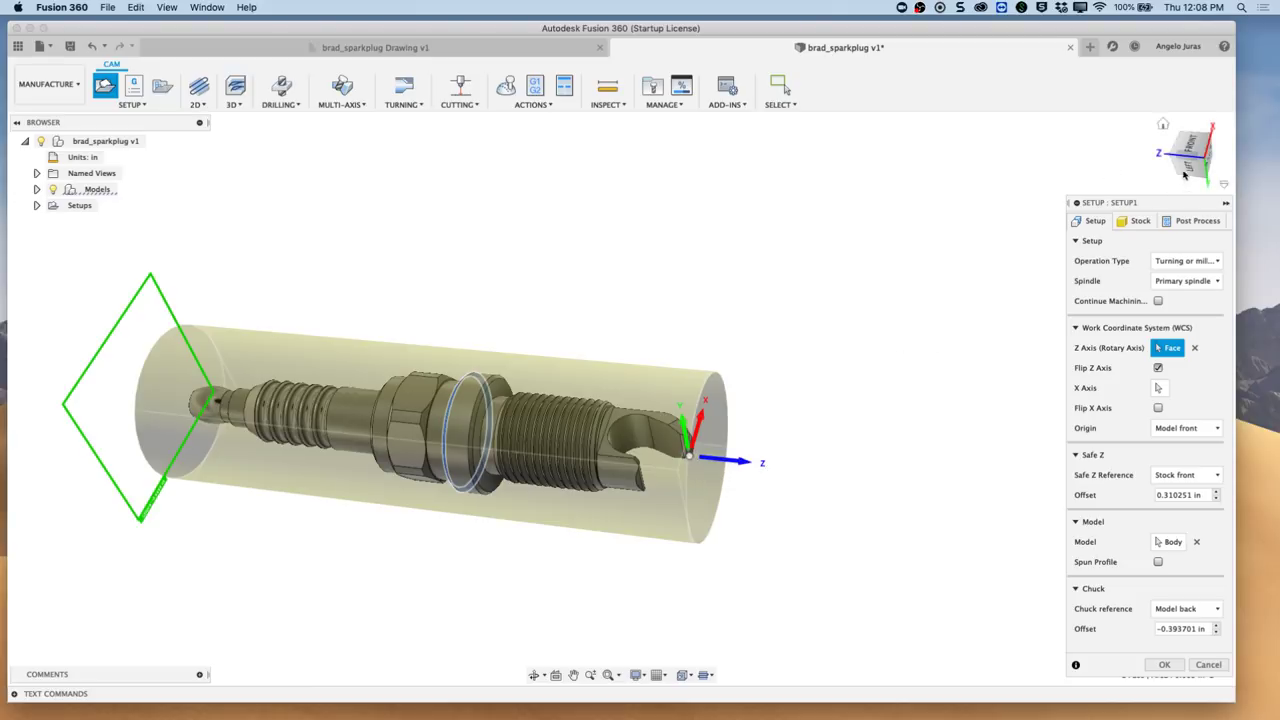
{"action": "left_click", "coordinate": [1212, 428]}
{"action": "left_click", "coordinate": [1194, 449]}
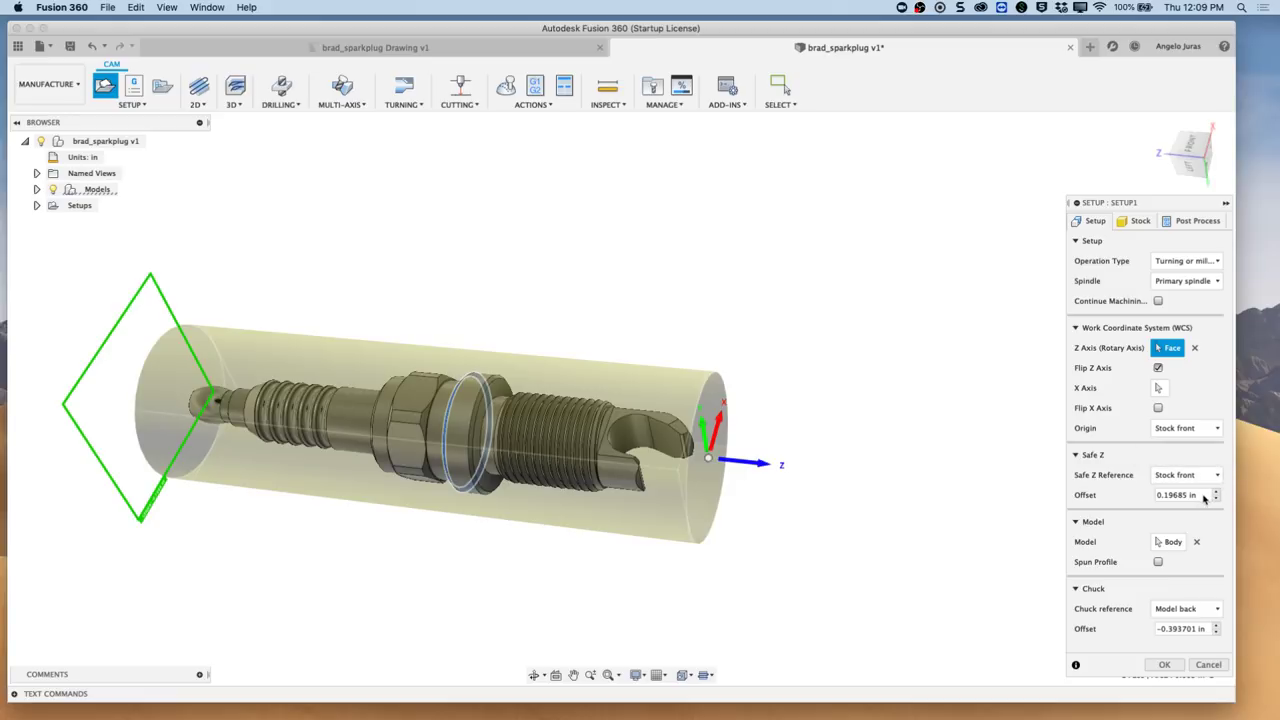
- Clear the Safe Z offset, pick the spark plug body as model, and enable Spun Profile
{"action": "double_click", "coordinate": [1202, 496]}
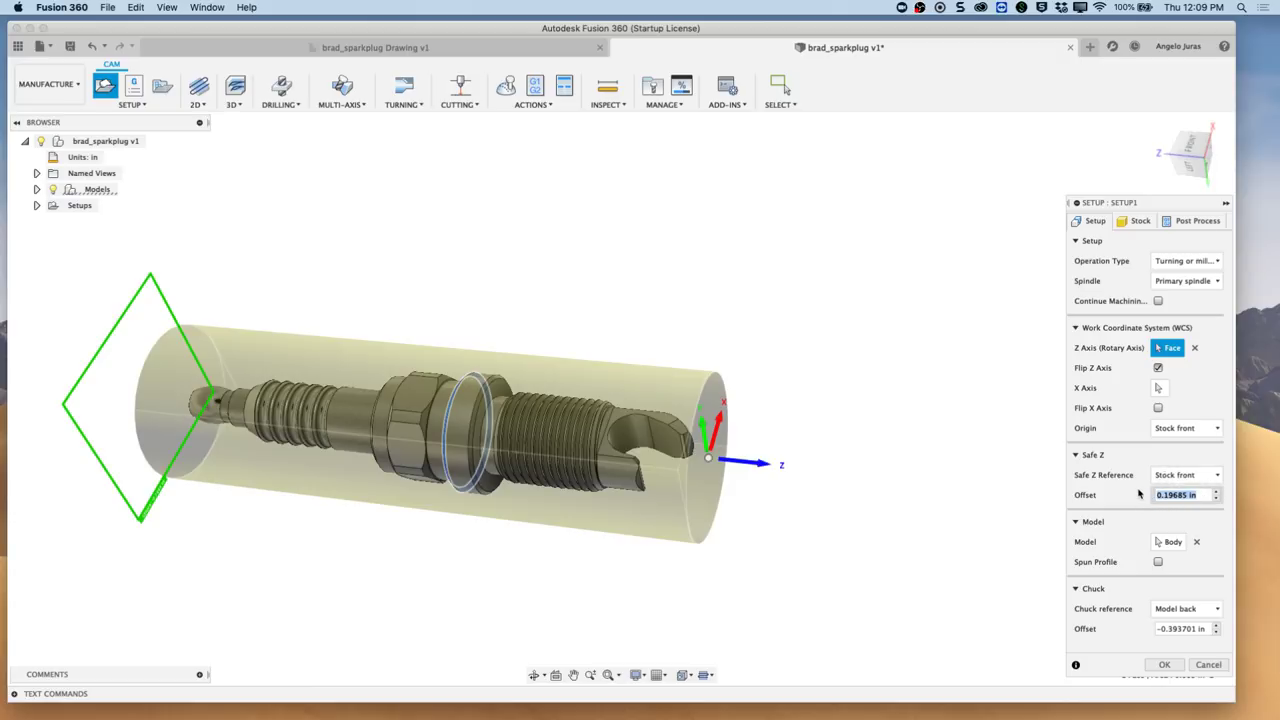
{"action": "key", "text": "BackSpace"}
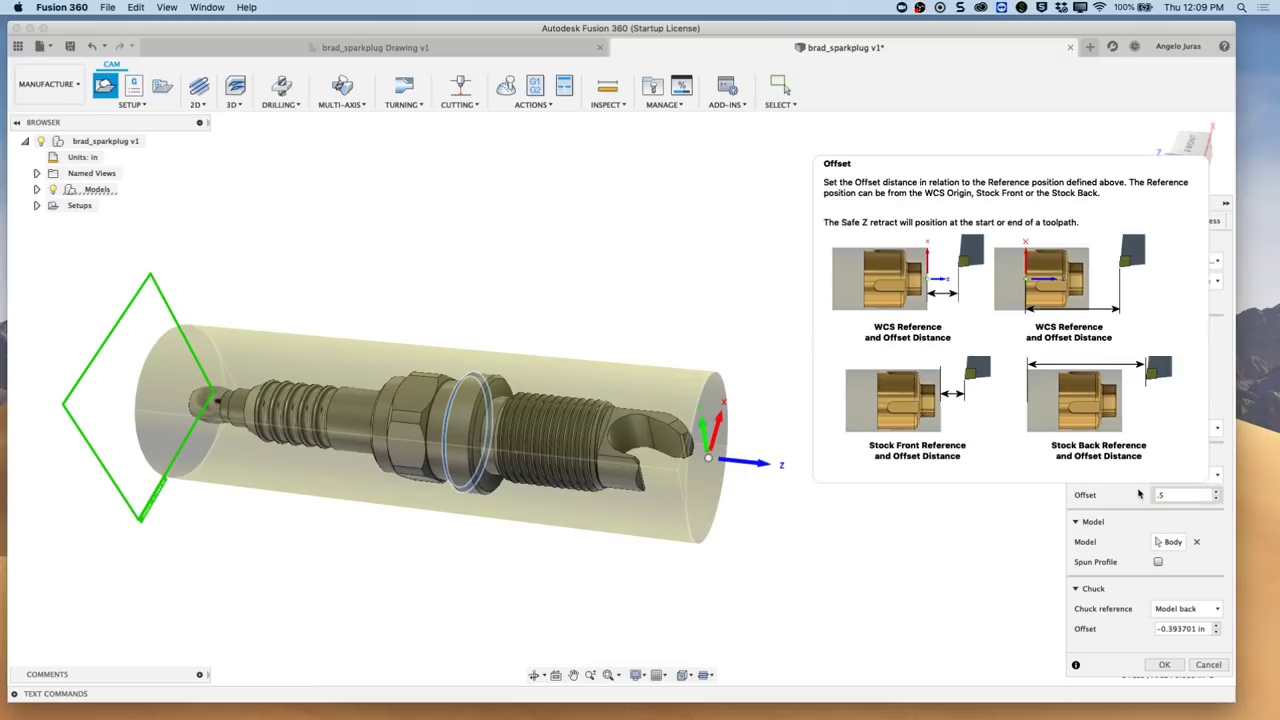
{"action": "left_click", "coordinate": [1173, 543]}
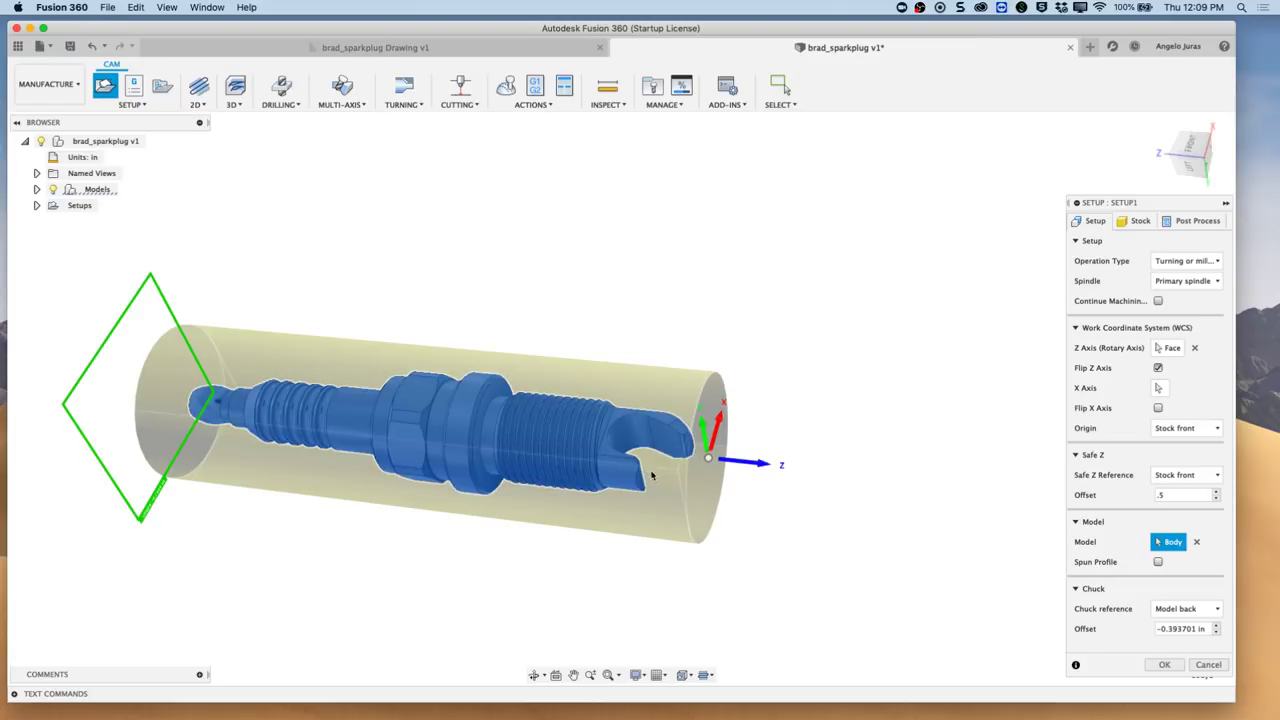
{"action": "left_click", "coordinate": [1158, 563]}
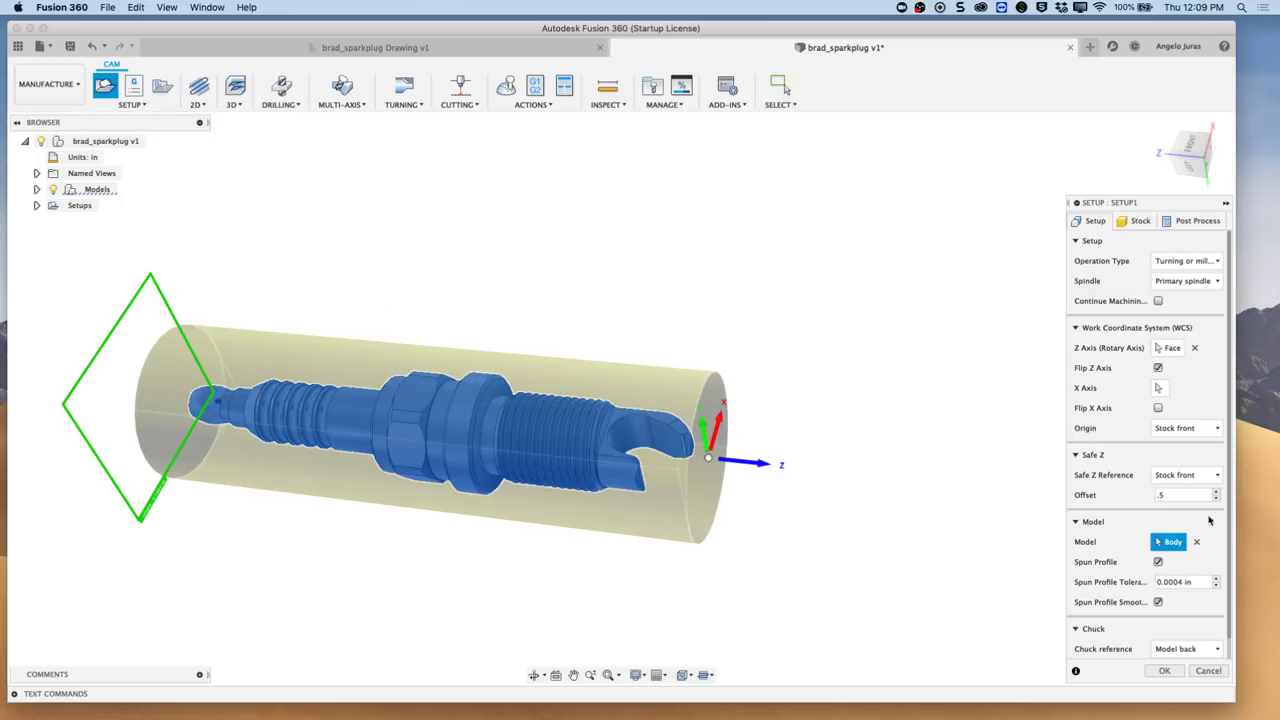
- Set the chuck offset to -0.5
{"action": "scroll", "coordinate": [1160, 555], "scroll_direction": "down", "scroll_amount": 1}
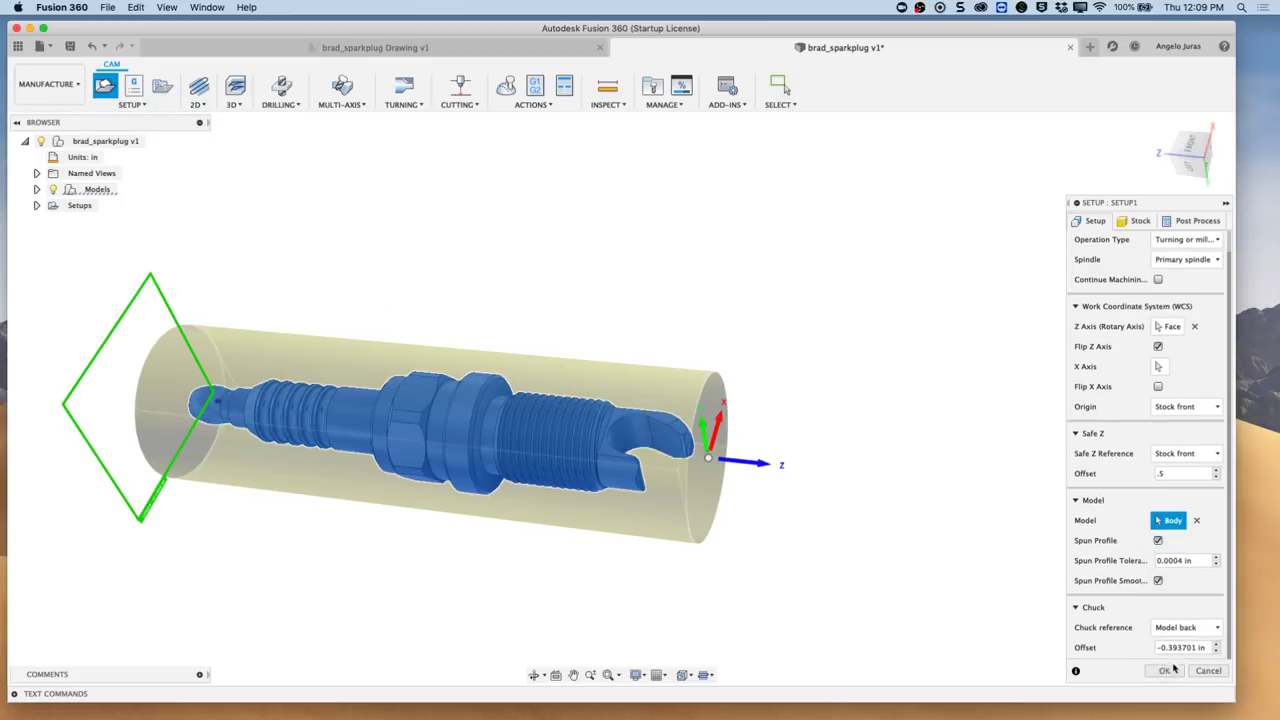
{"action": "left_click_drag", "start_coordinate": [1168, 648], "coordinate": [1203, 648]}
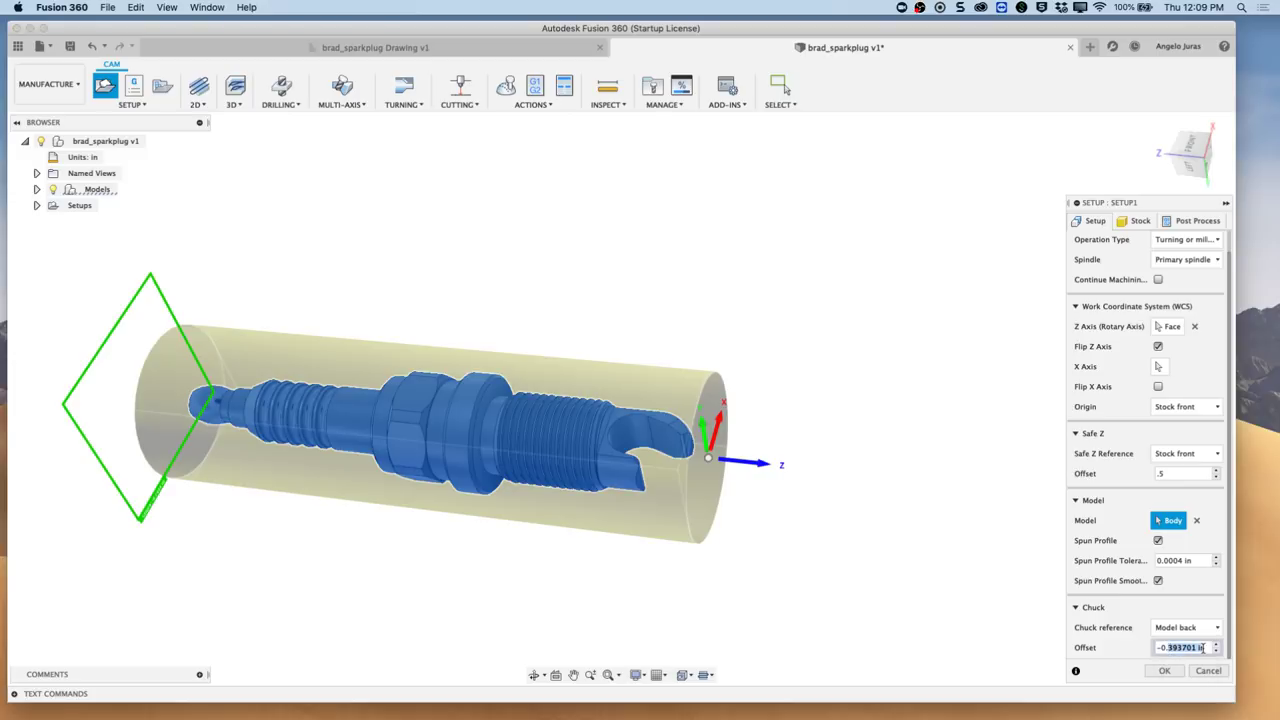
{"action": "type", "text": "5"}
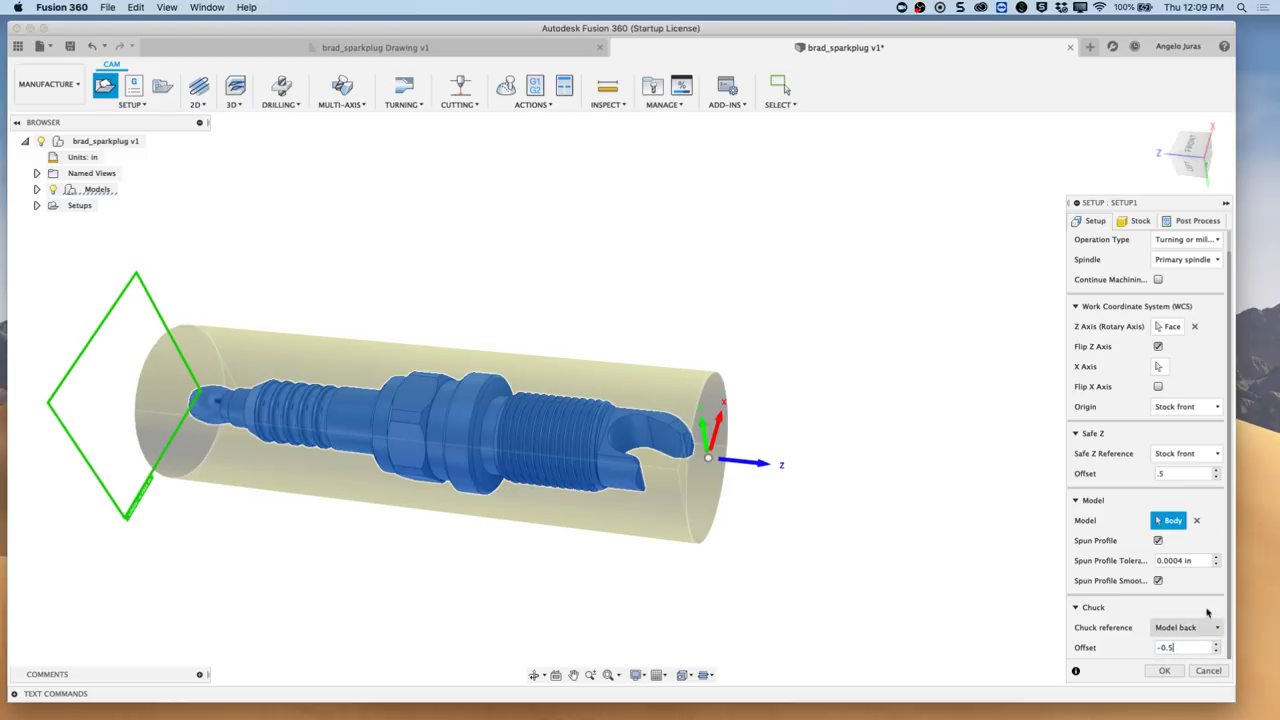
{"action": "left_click", "coordinate": [1134, 224]}
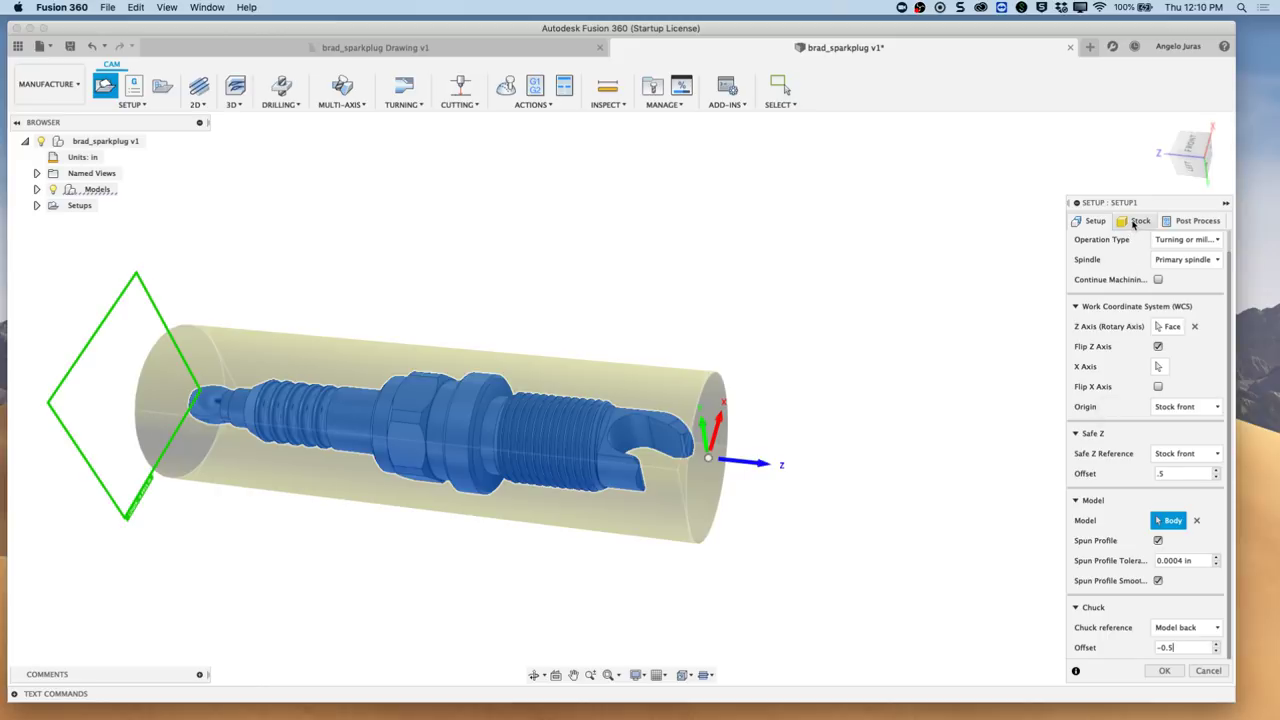
{"action": "left_click", "coordinate": [1134, 224]}
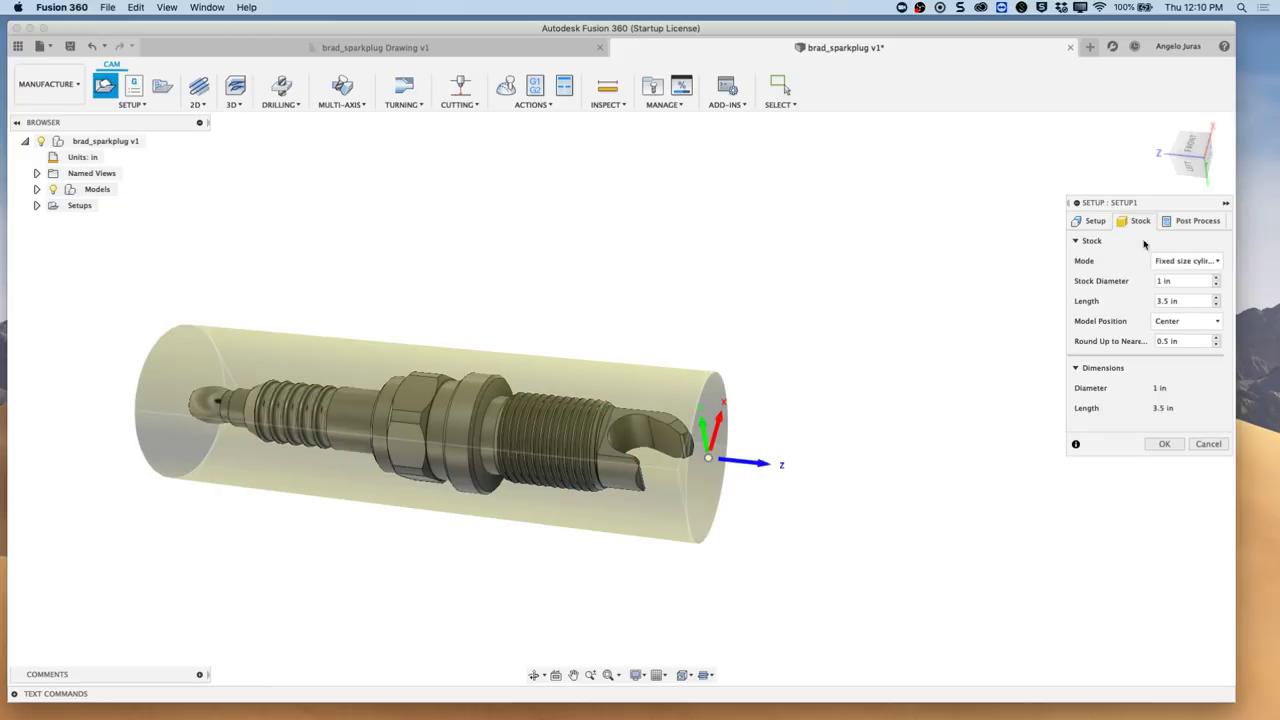
- Set the cylindrical stock diameter to 1.75 in and length to 4 in
{"action": "mouse_move", "coordinate": [1216, 262]}
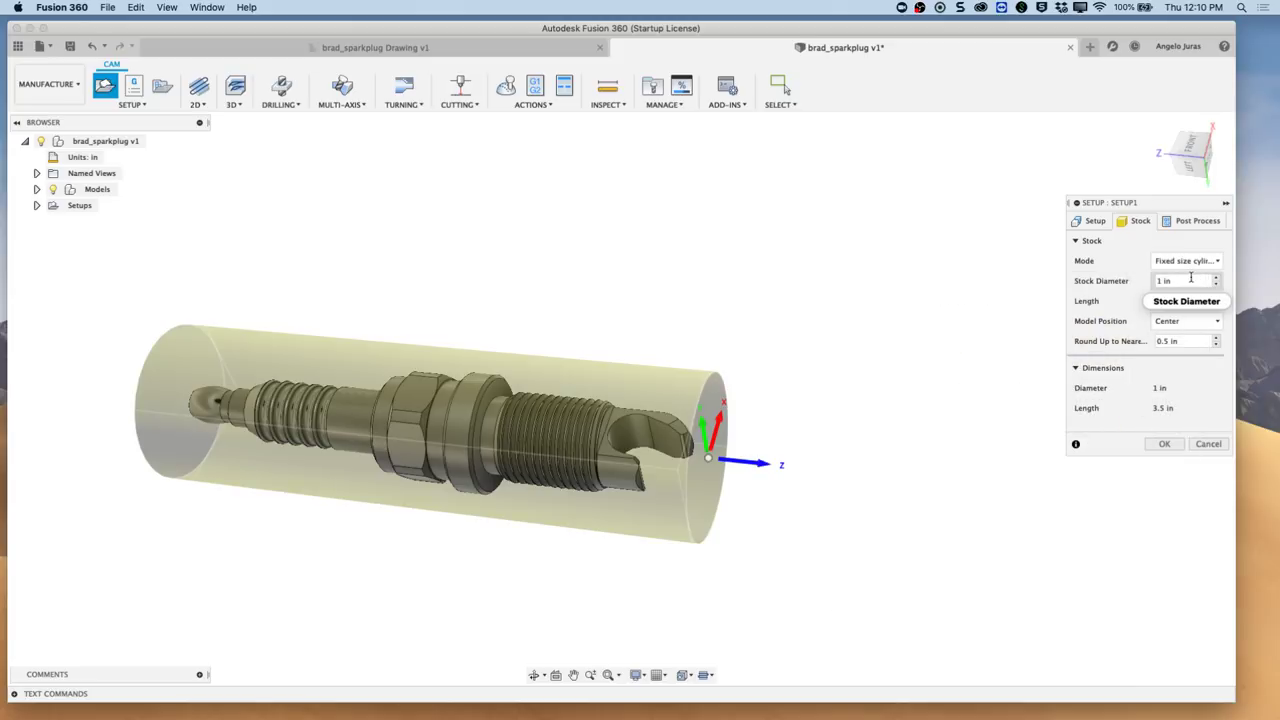
{"action": "left_click_drag", "start_coordinate": [1190, 280], "coordinate": [1155, 283]}
{"action": "type", "text": "1.75"}
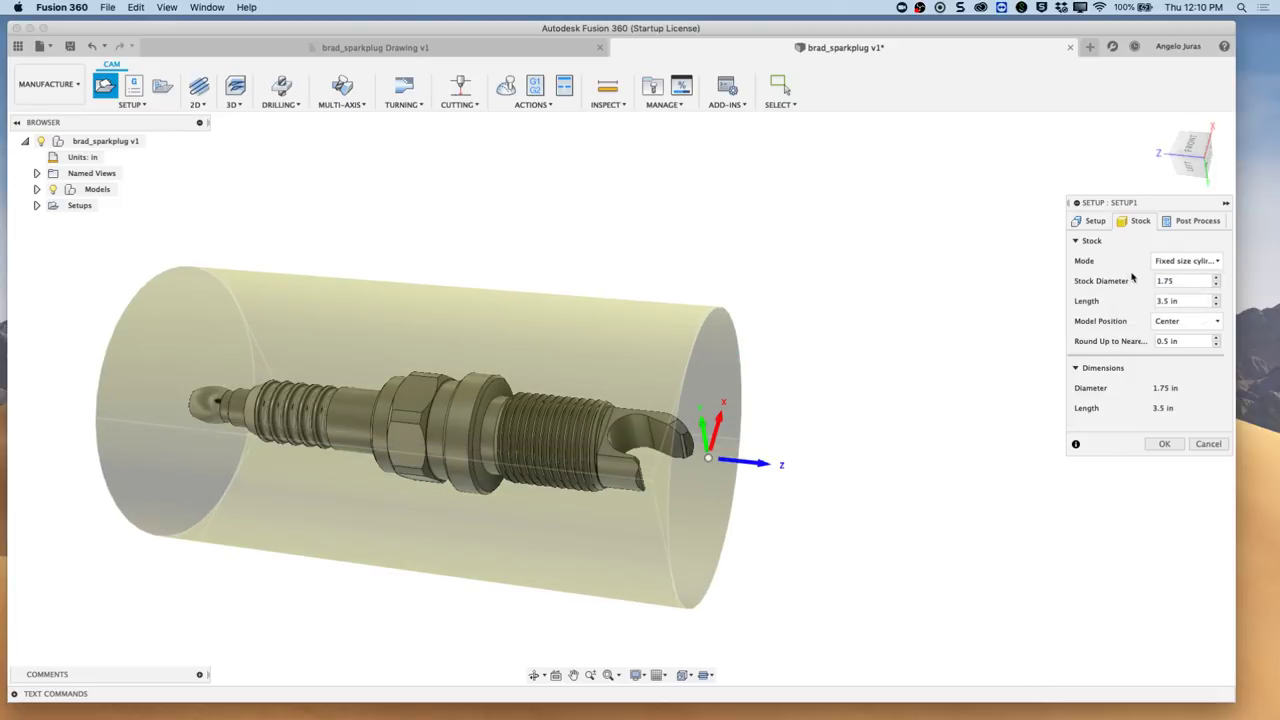
{"action": "left_click_drag", "start_coordinate": [1186, 300], "coordinate": [1149, 312]}
{"action": "type", "text": "4"}
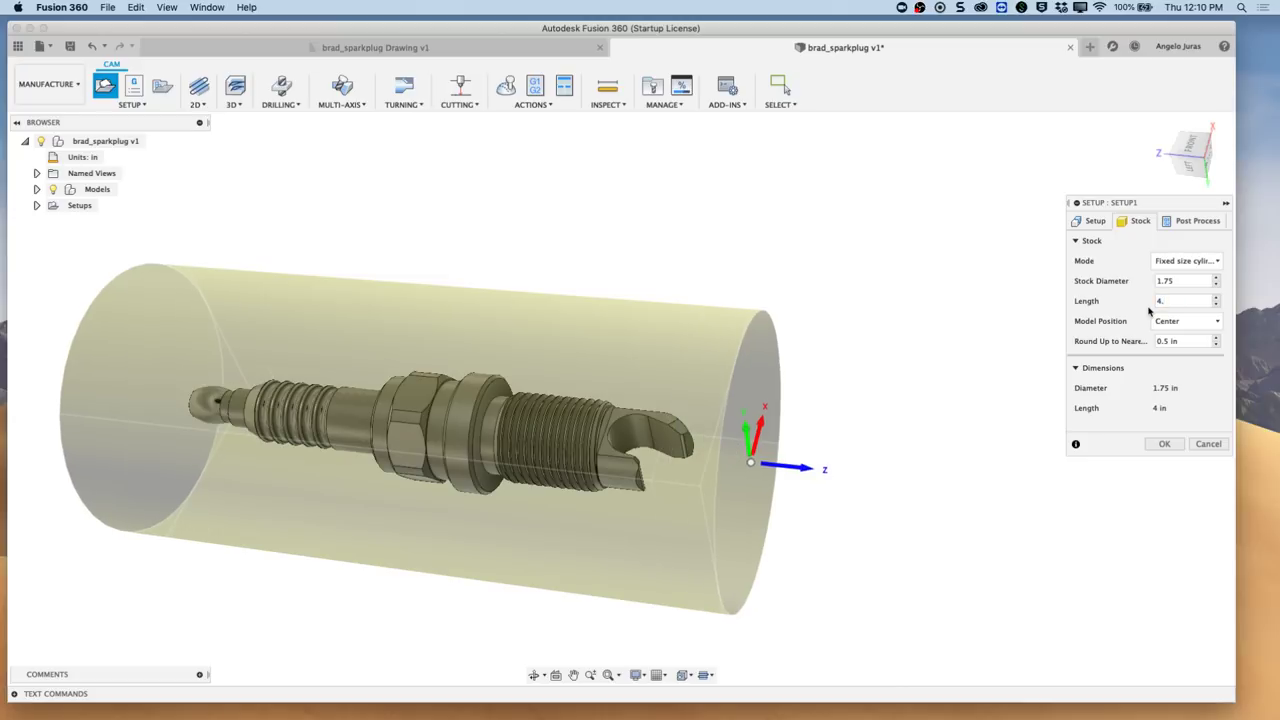
- Position the model Offset from front with a .1 offset
{"action": "left_click", "coordinate": [1210, 322]}
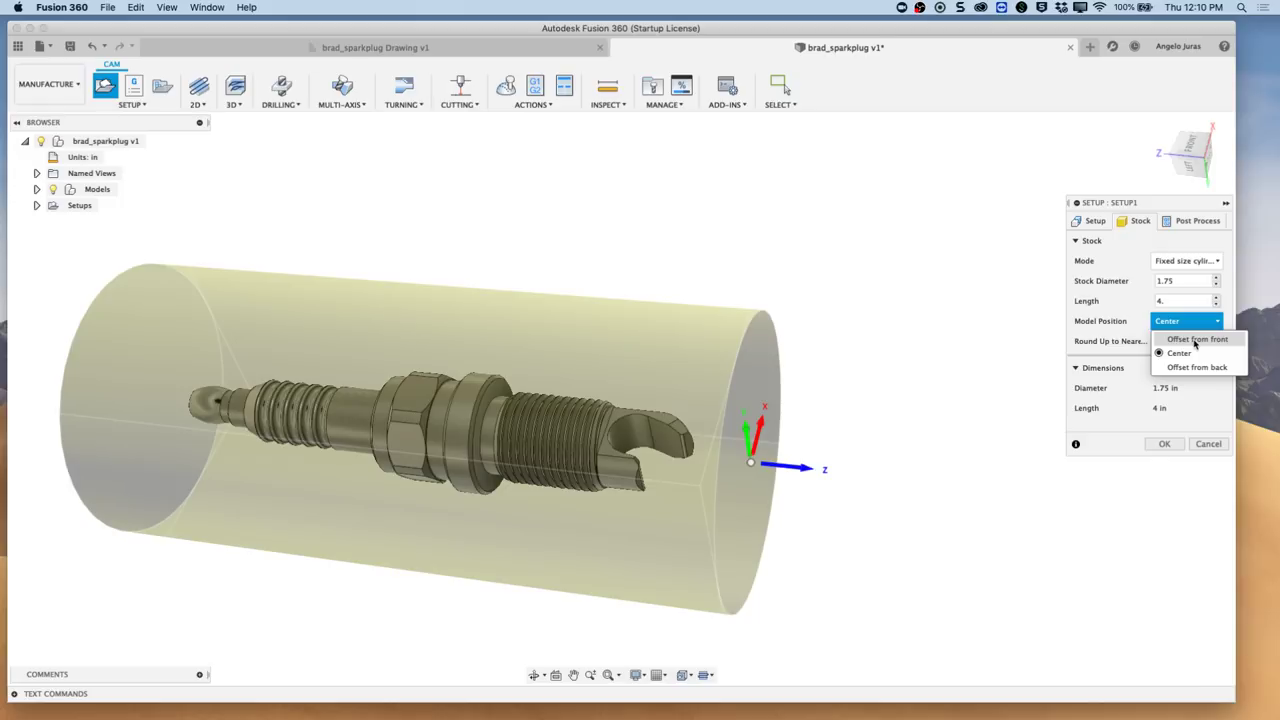
{"action": "left_click", "coordinate": [1195, 340]}
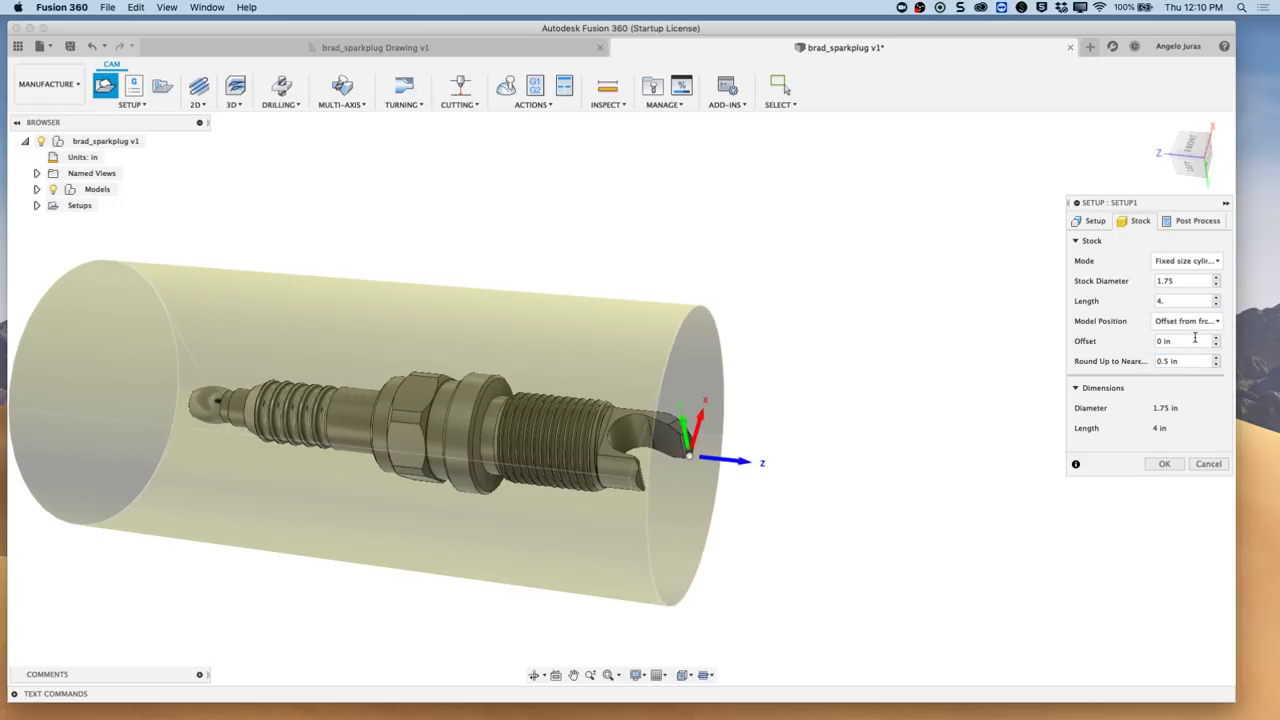
{"action": "left_click", "coordinate": [1191, 170]}
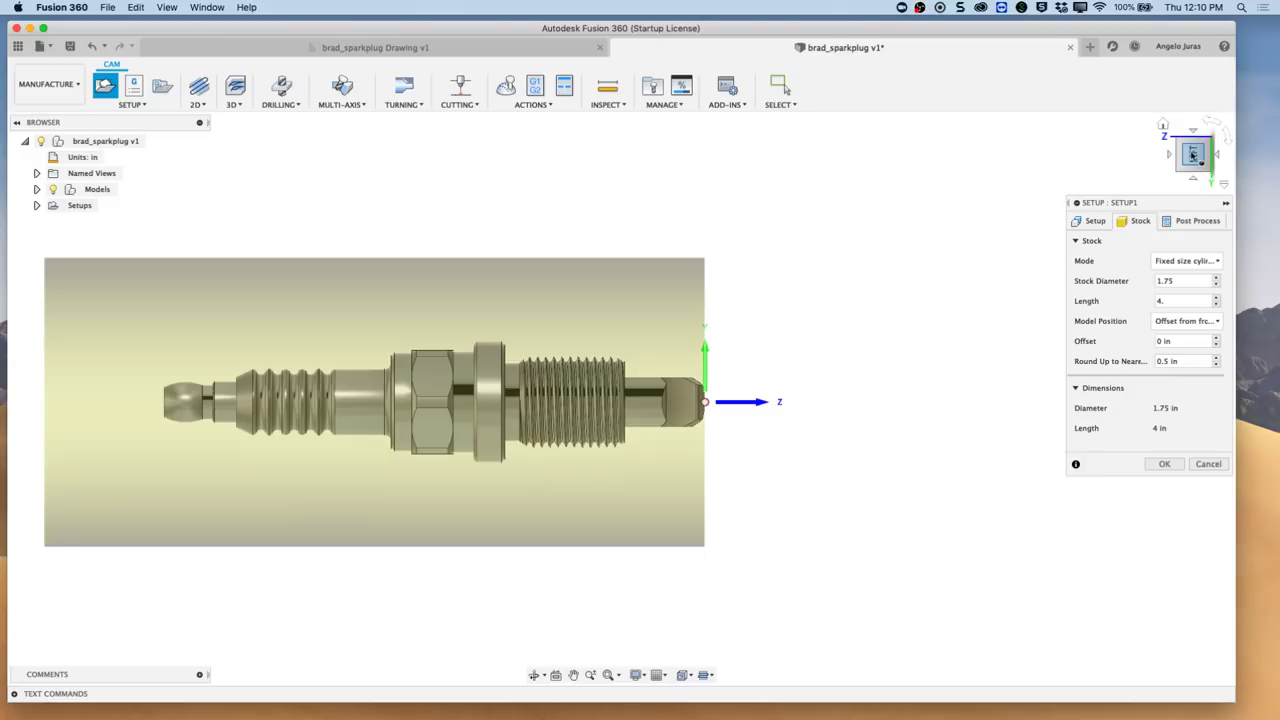
{"action": "left_click", "coordinate": [1213, 321]}
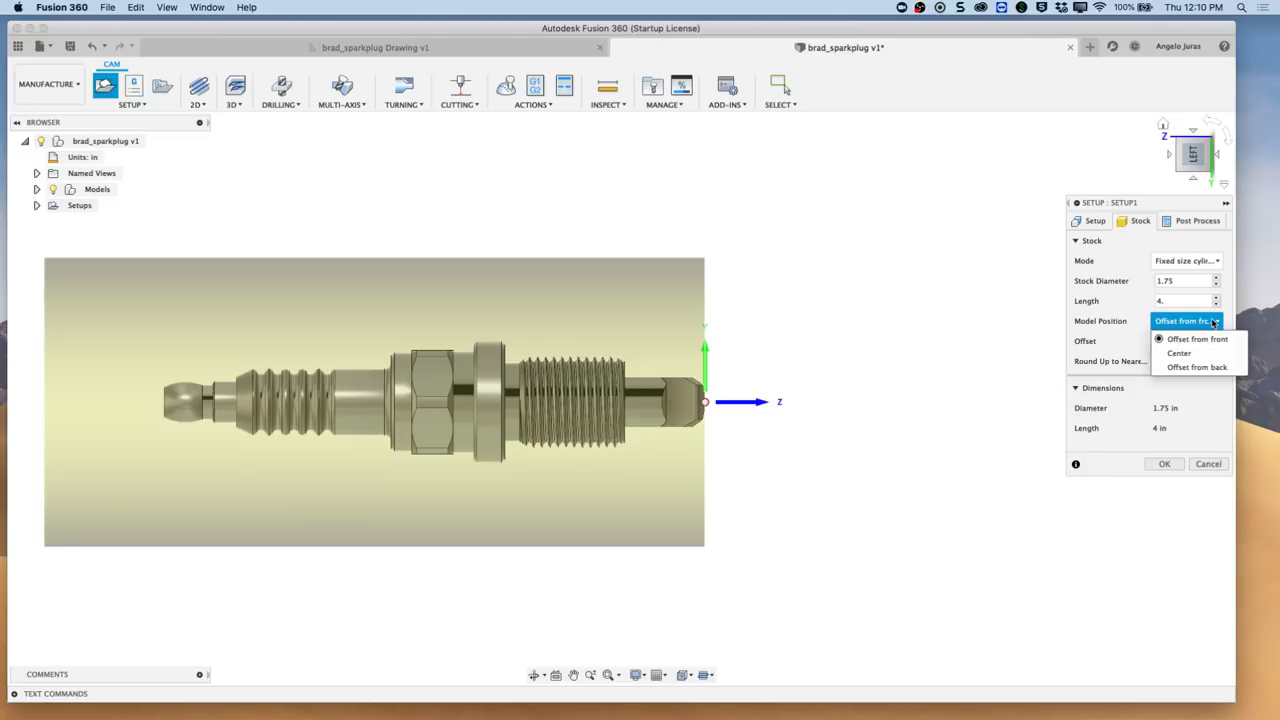
{"action": "left_click", "coordinate": [1190, 353]}
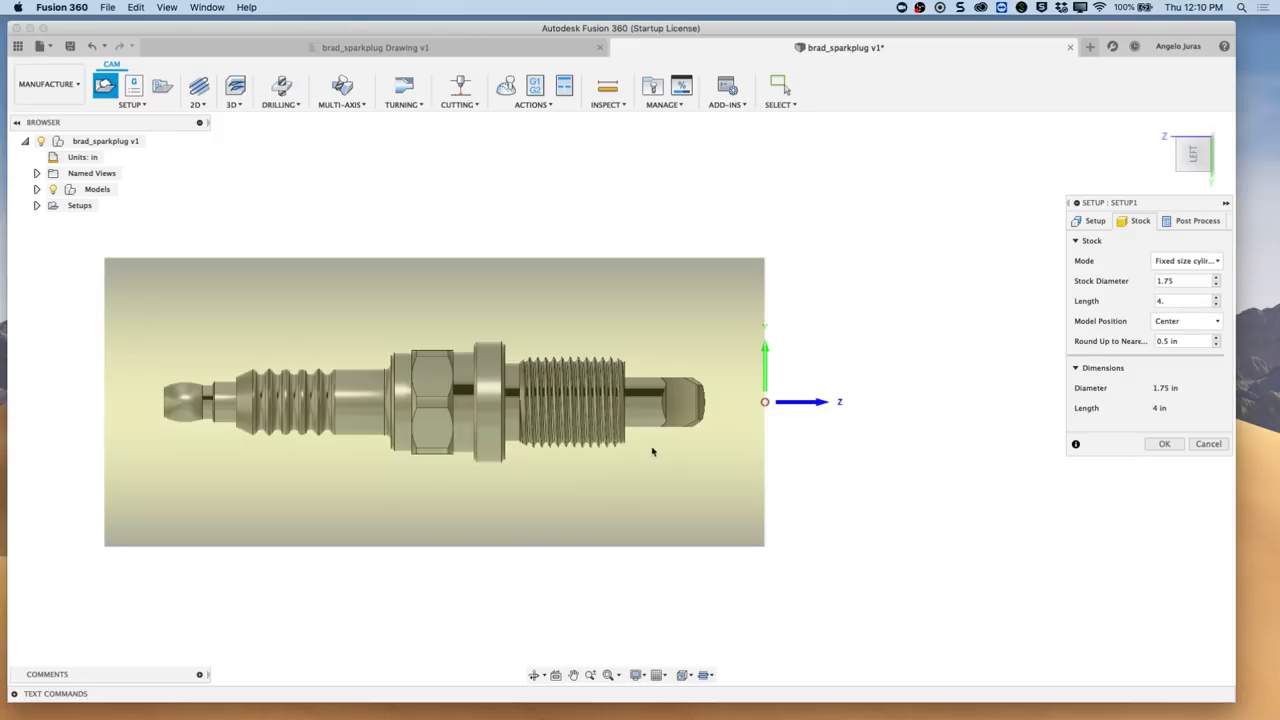
{"action": "left_click", "coordinate": [1183, 322]}
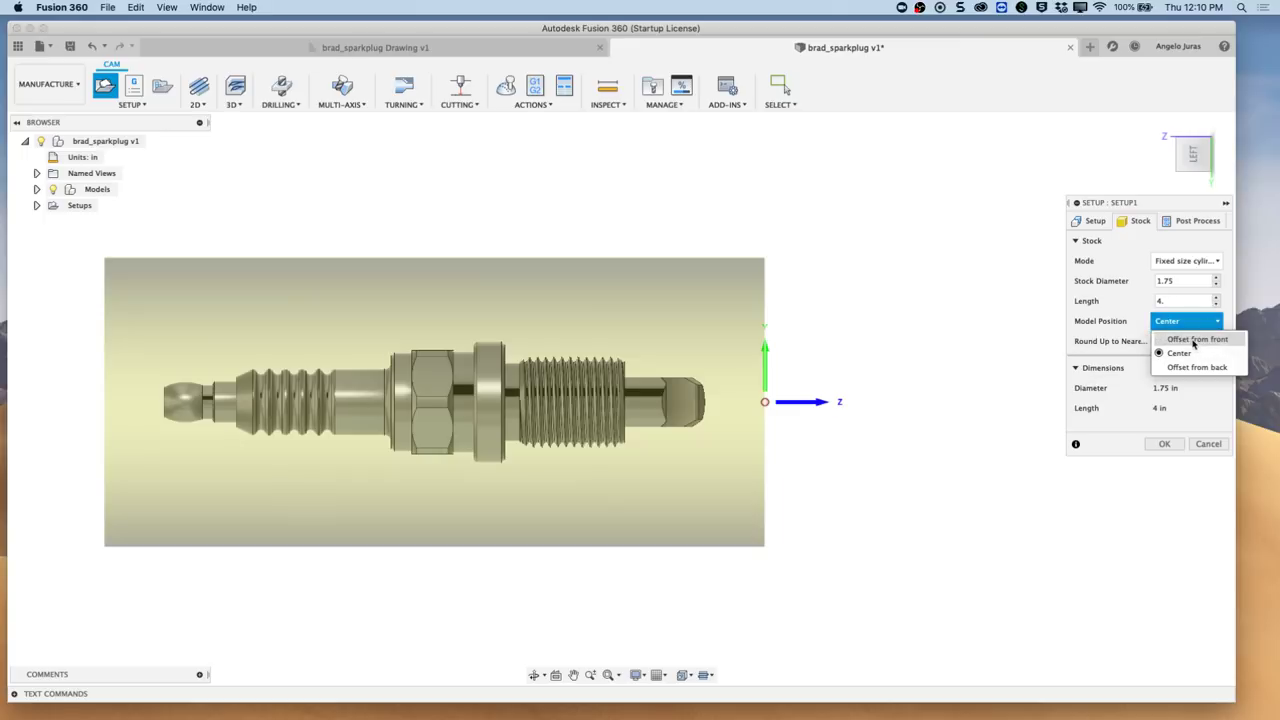
{"action": "left_click", "coordinate": [1193, 340]}
{"action": "double_click", "coordinate": [1185, 348]}
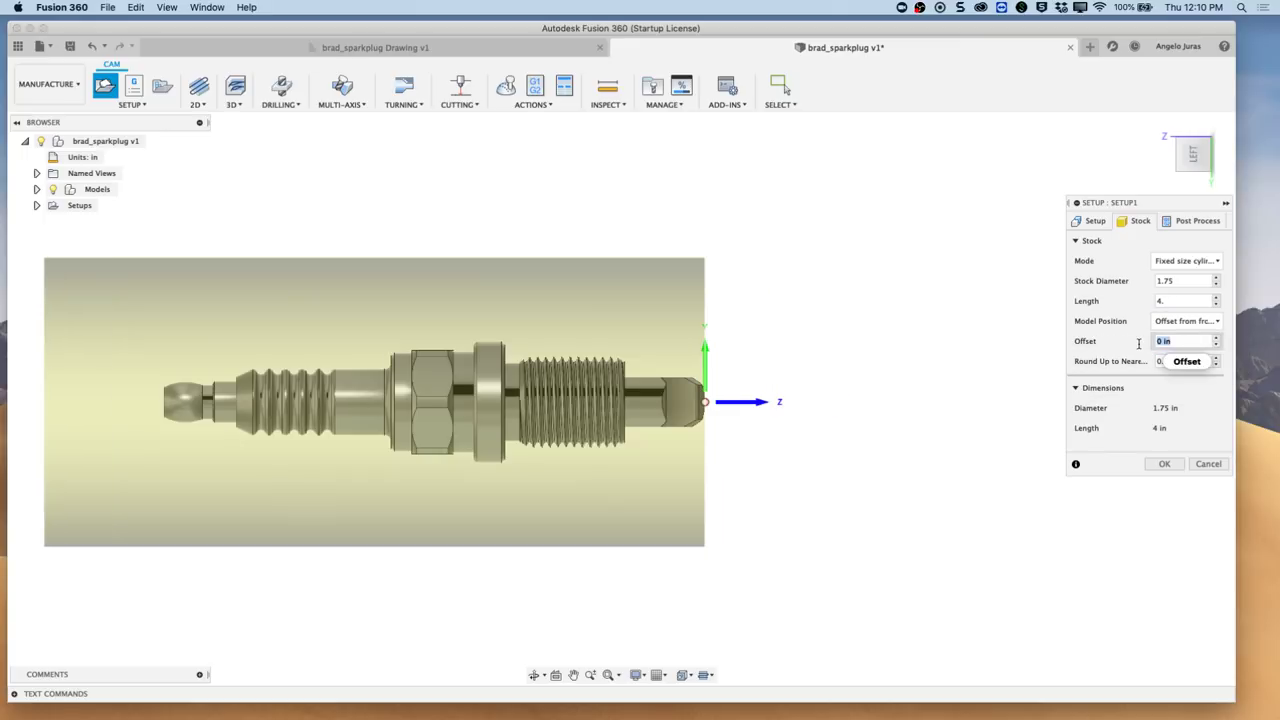
{"action": "type", "text": "1"}
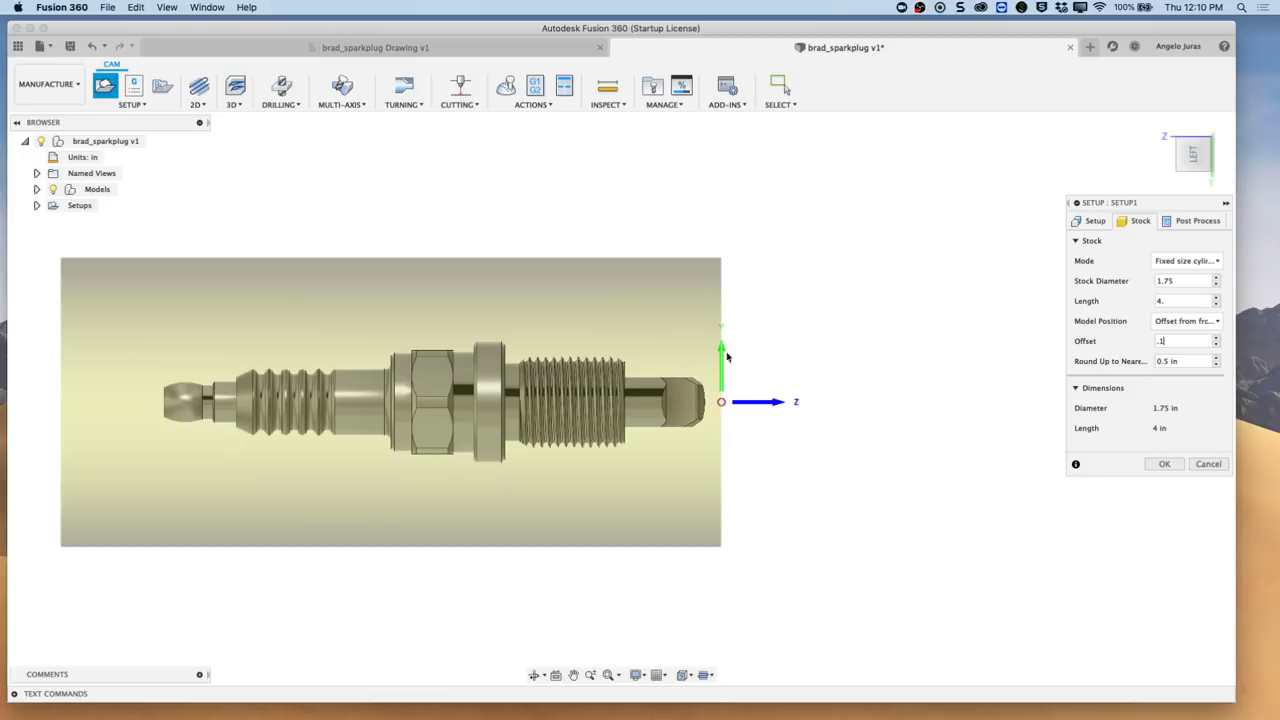
{"action": "left_click", "coordinate": [1183, 222]}
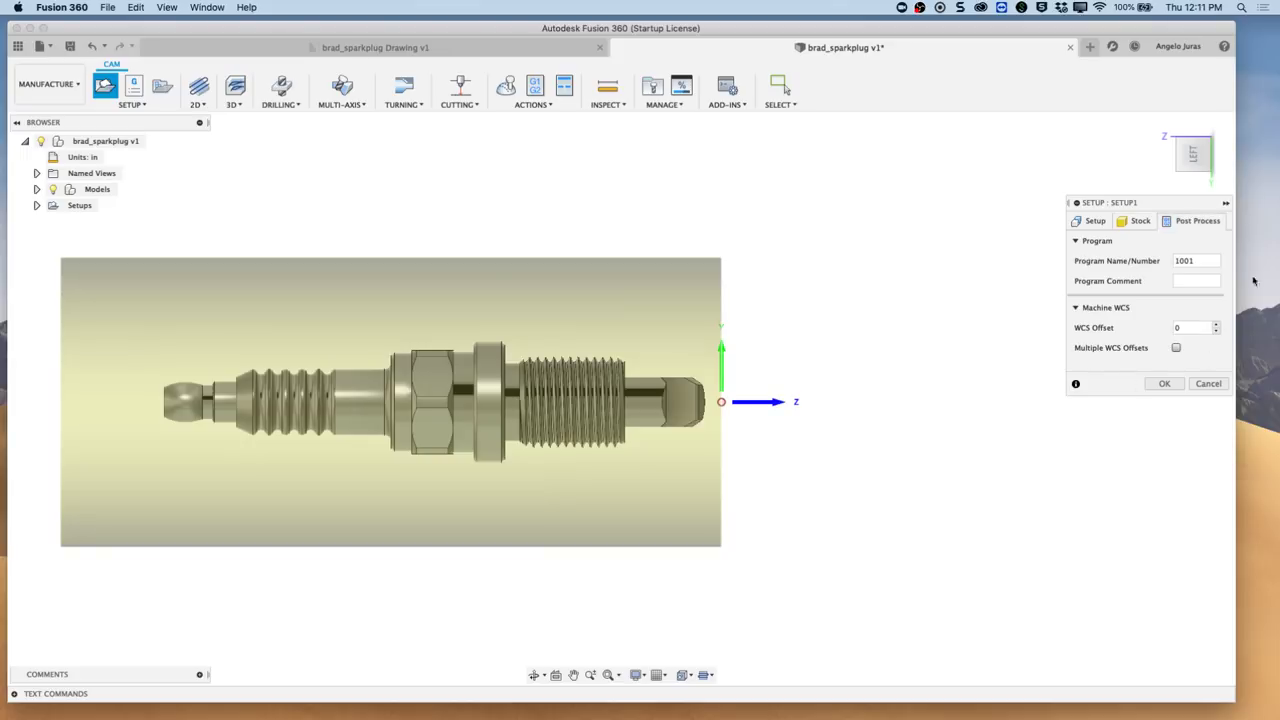
- Set program number 1 with comment 'Spark Plug', then confirm Setup1 with OK
{"action": "double_click", "coordinate": [1190, 260]}
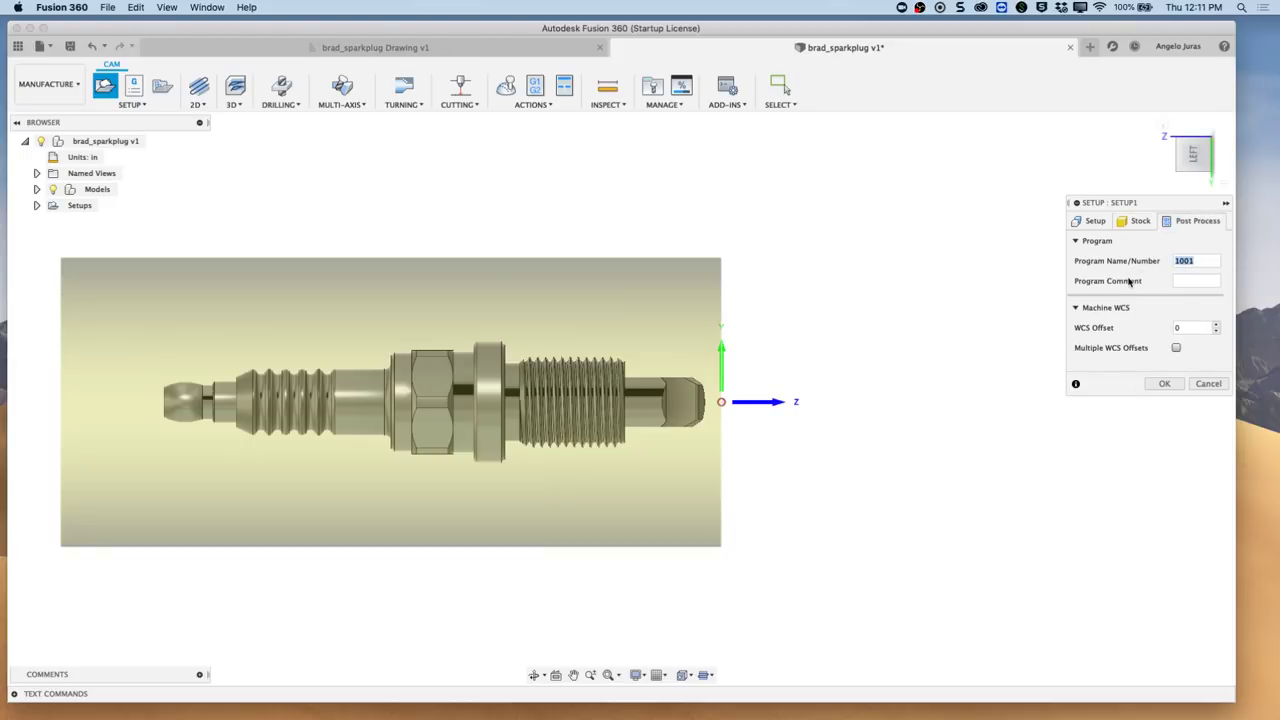
{"action": "type", "text": "1"}
{"action": "left_click", "coordinate": [1186, 280]}
{"action": "type", "text": "Spark Plug"}
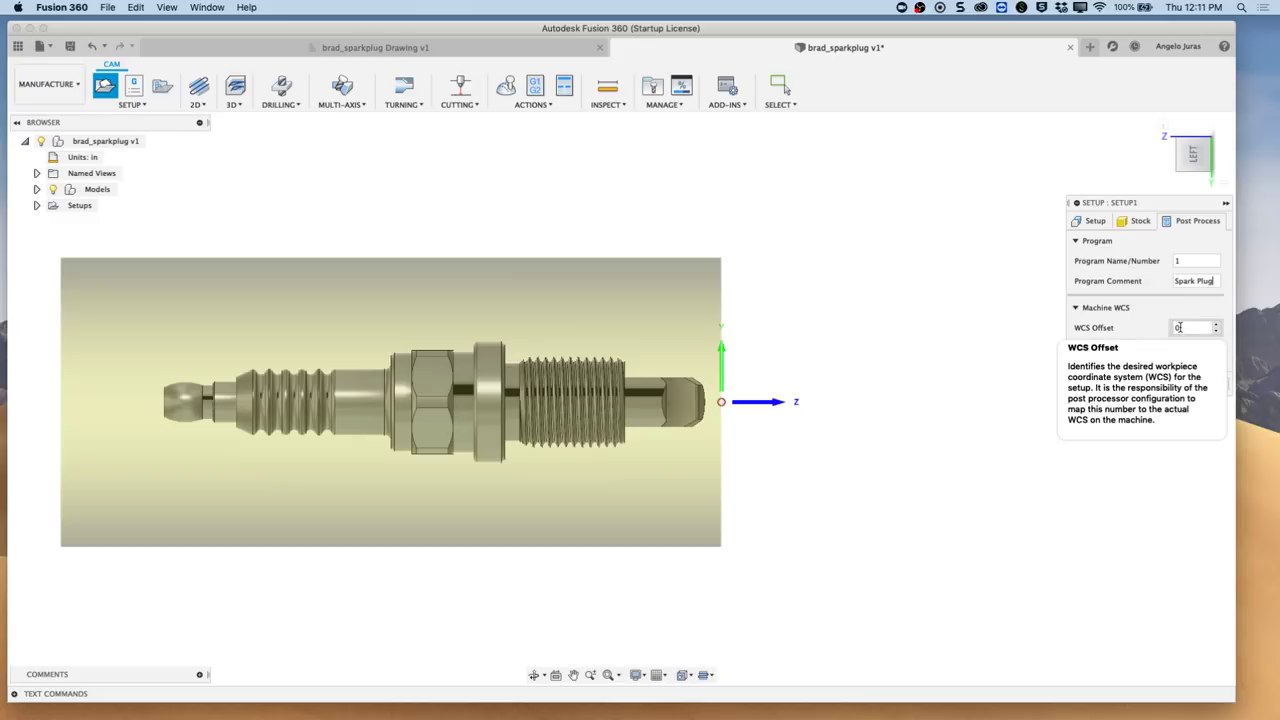
{"action": "left_click", "coordinate": [1216, 325]}
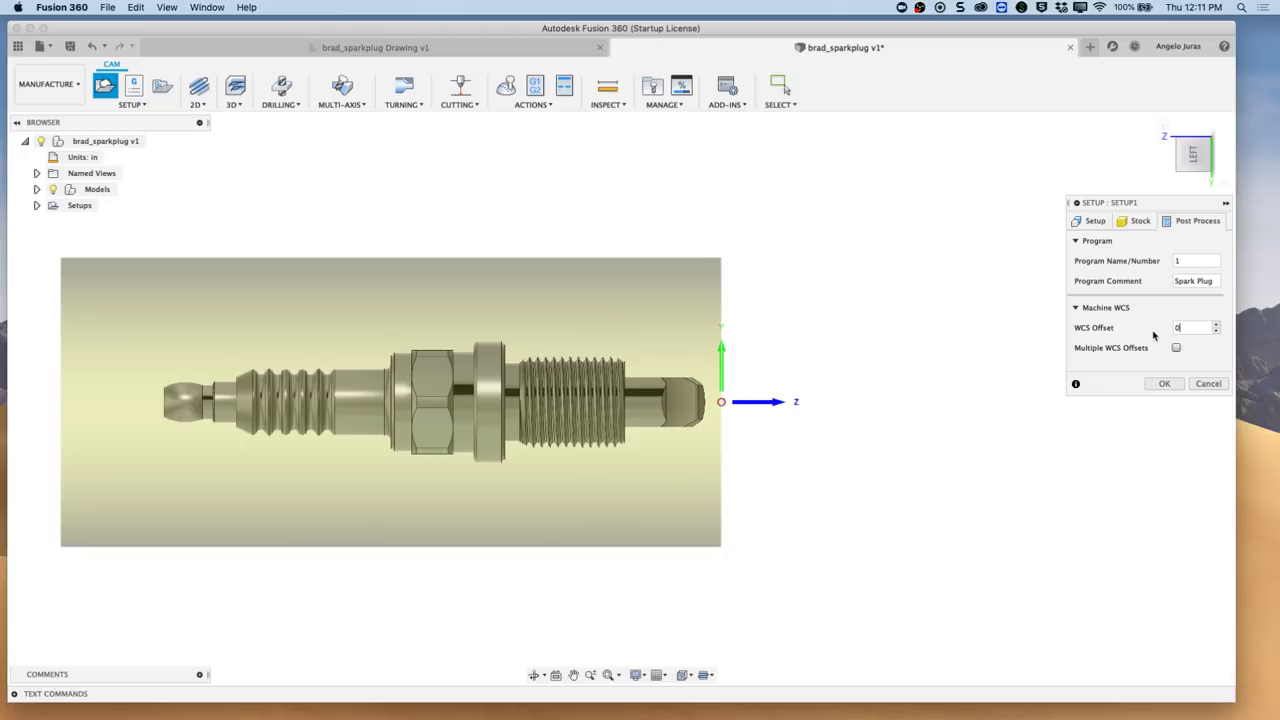
{"action": "left_click", "coordinate": [1165, 384]}
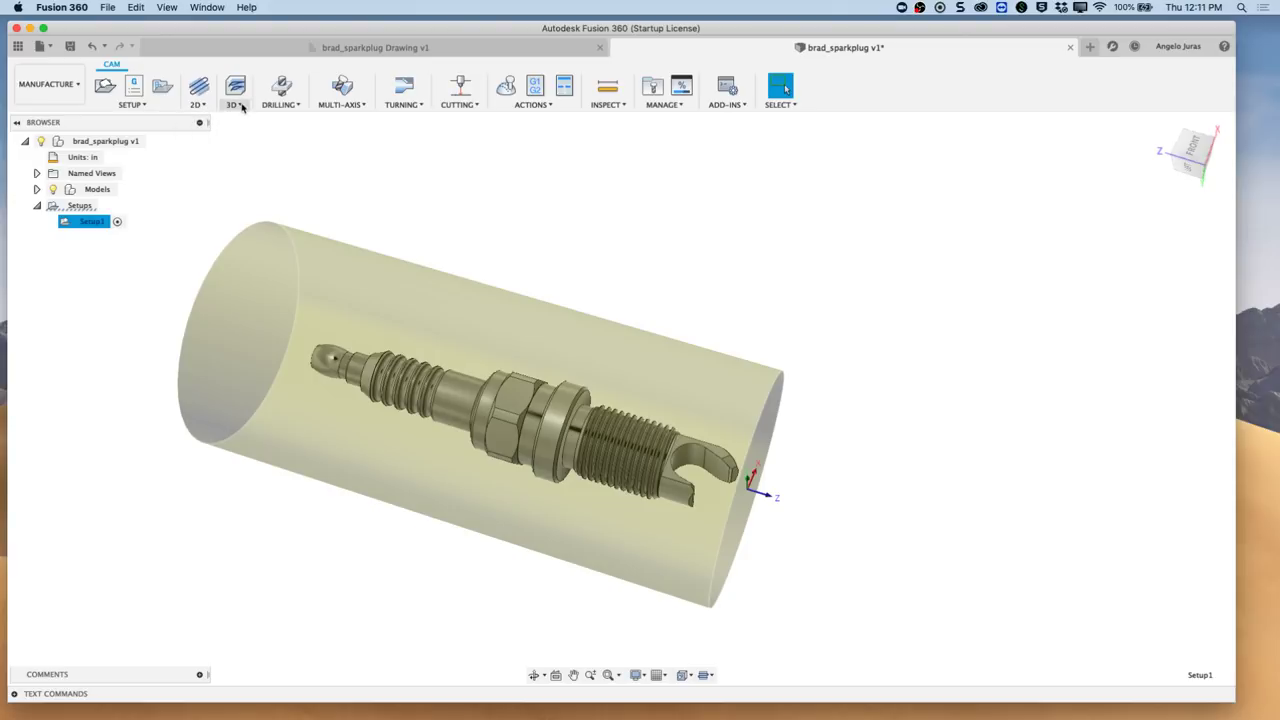
- Start a Turning Face operation in Setup1 and bring up the Select Tool library
{"action": "left_click", "coordinate": [421, 106]}
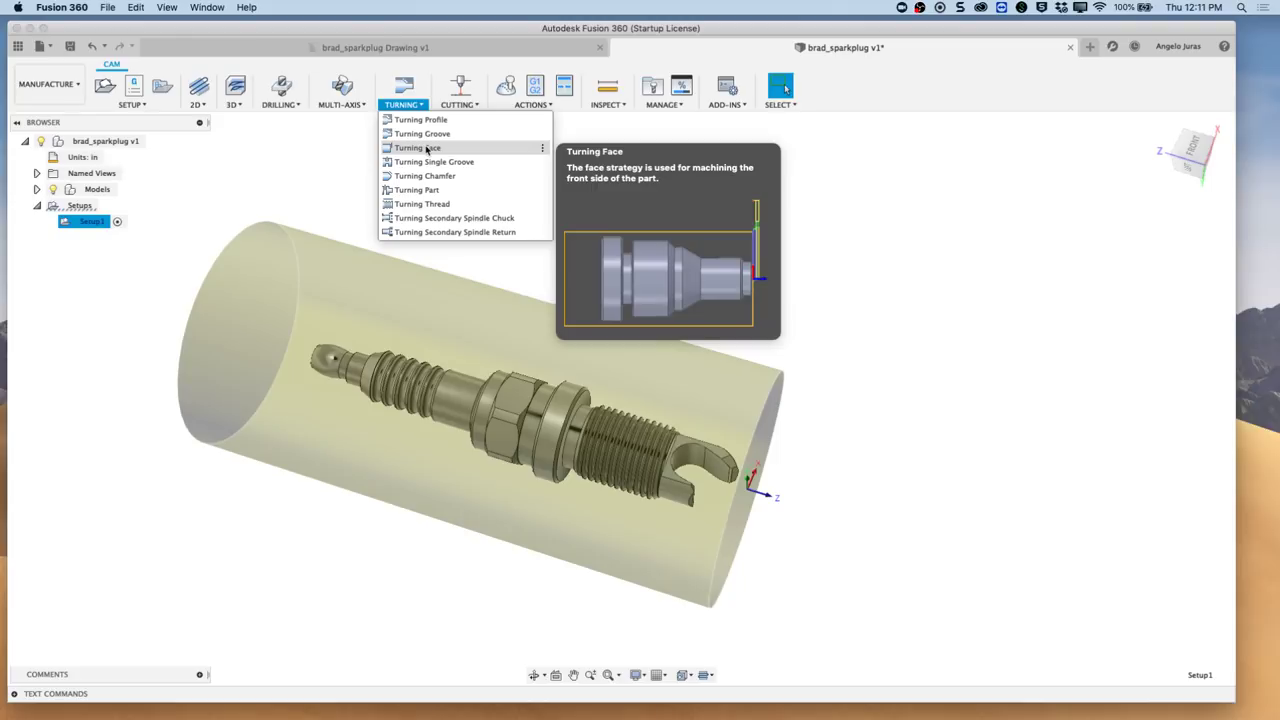
{"action": "left_click", "coordinate": [427, 148]}
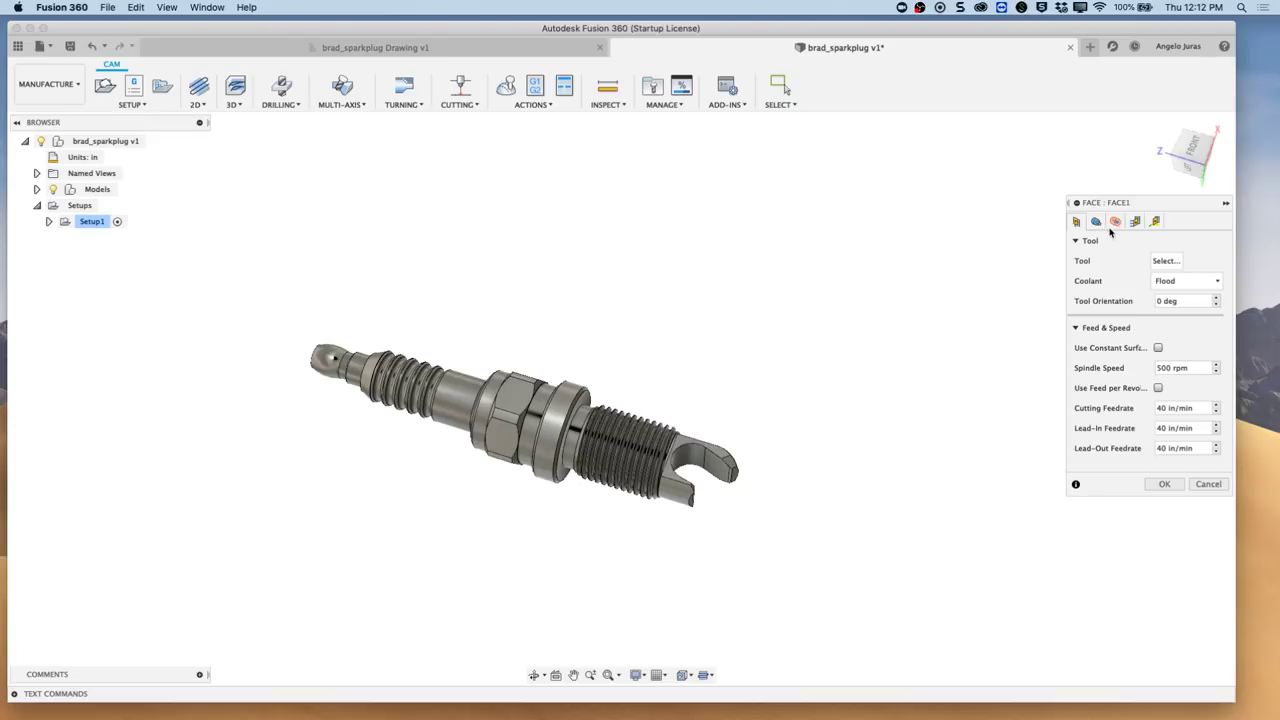
{"action": "left_click", "coordinate": [1164, 261]}
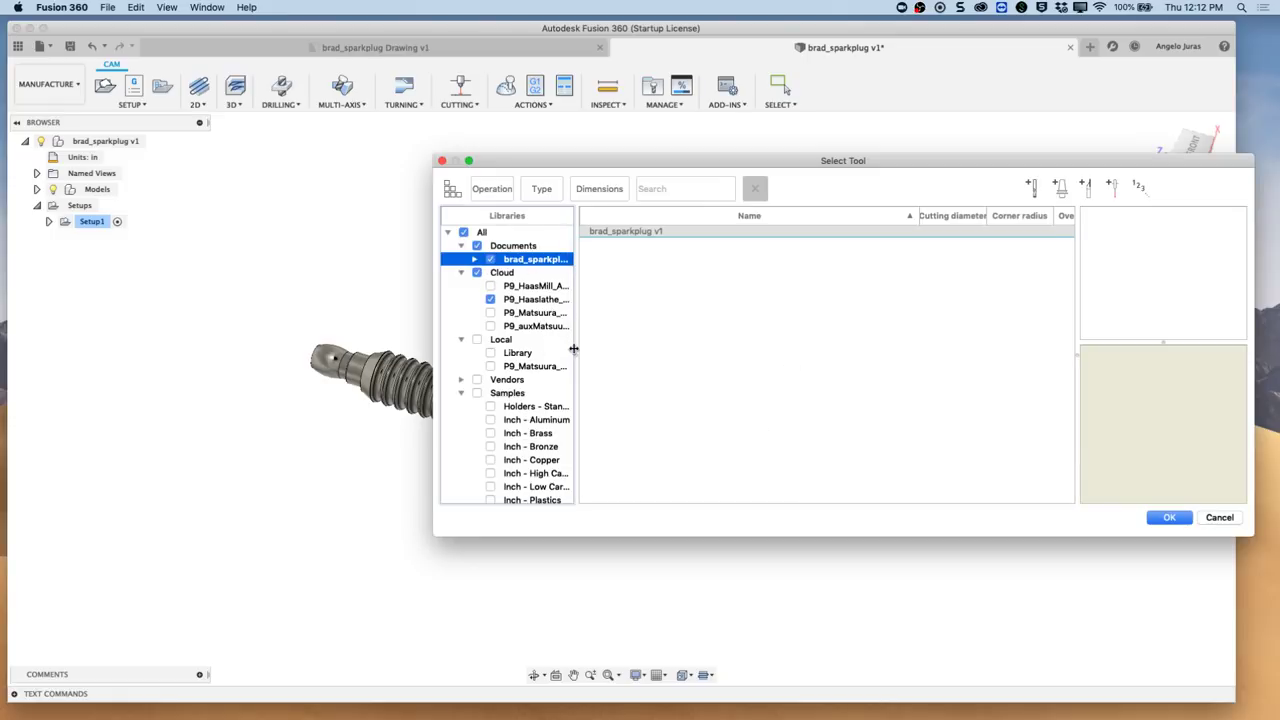
- Pick tool #11 CCMT32.52-SCLC-R (80 Degree OD Rough) from the P9_Haaslathe_lib_dec2017 library
{"action": "left_click_drag", "start_coordinate": [575, 353], "coordinate": [655, 356]}
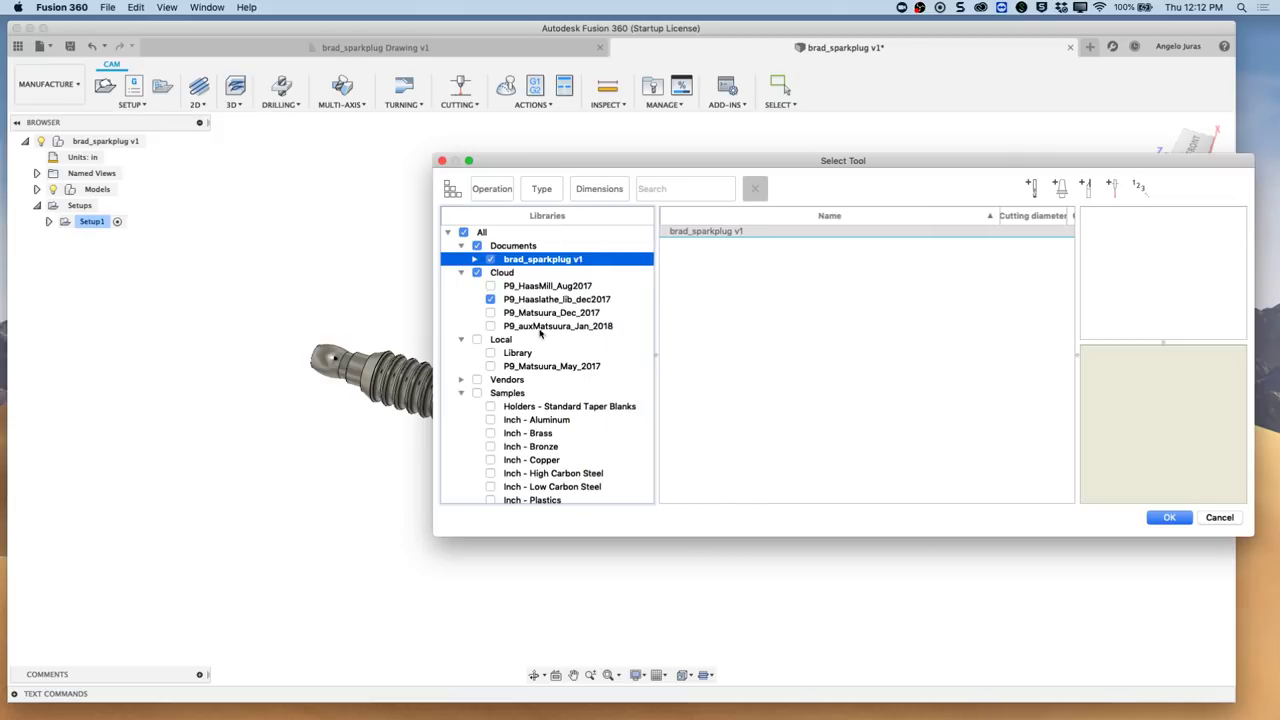
{"action": "left_click", "coordinate": [530, 301]}
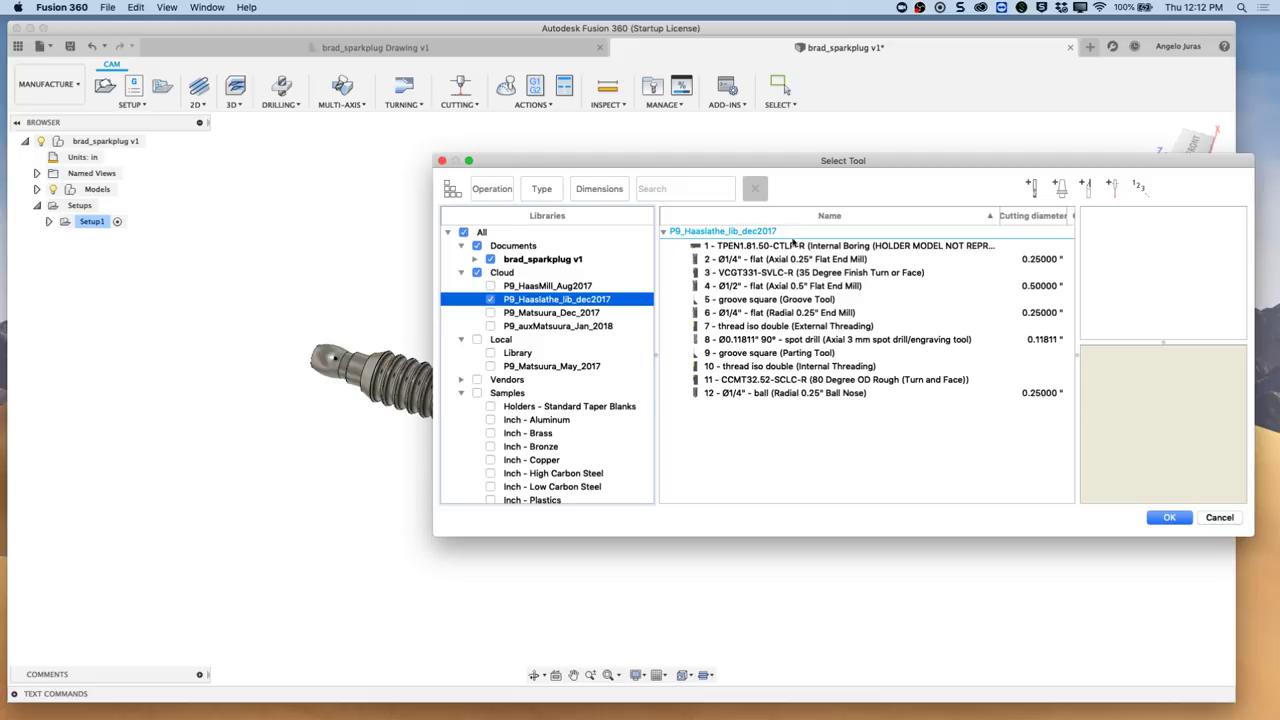
{"action": "left_click", "coordinate": [738, 247]}
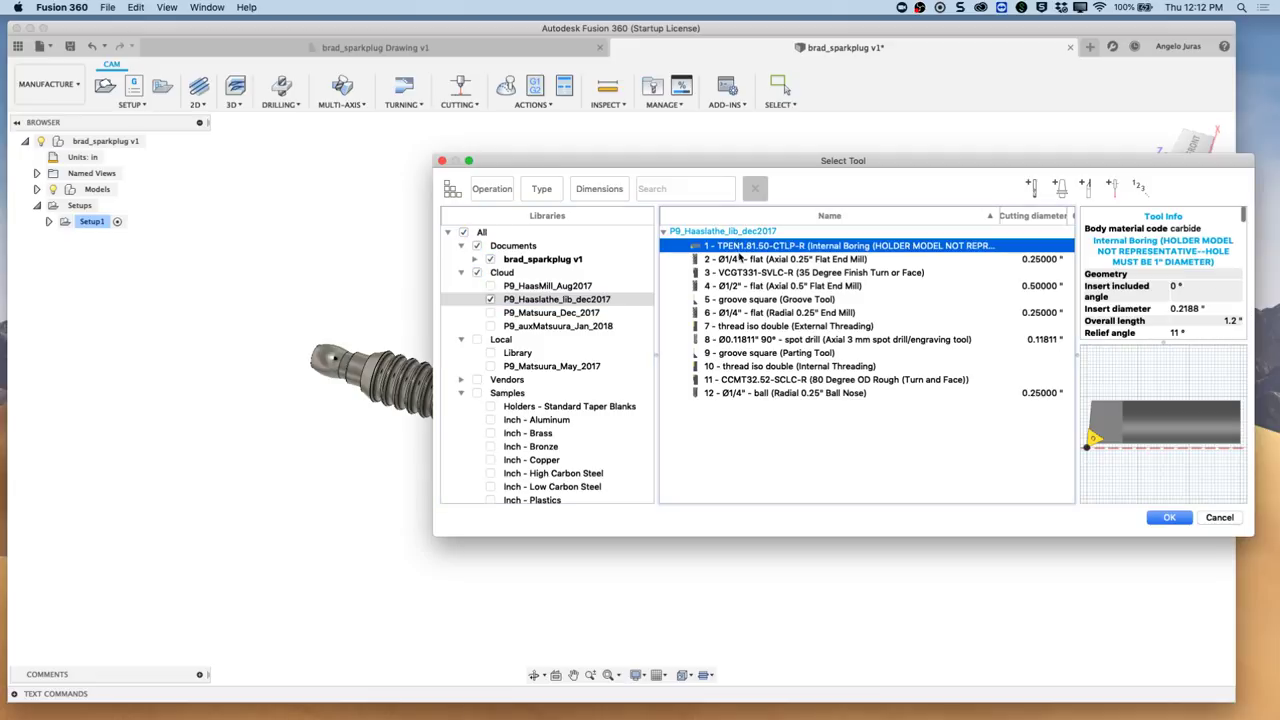
{"action": "left_click", "coordinate": [740, 259]}
{"action": "left_click", "coordinate": [743, 274]}
{"action": "left_click", "coordinate": [745, 285]}
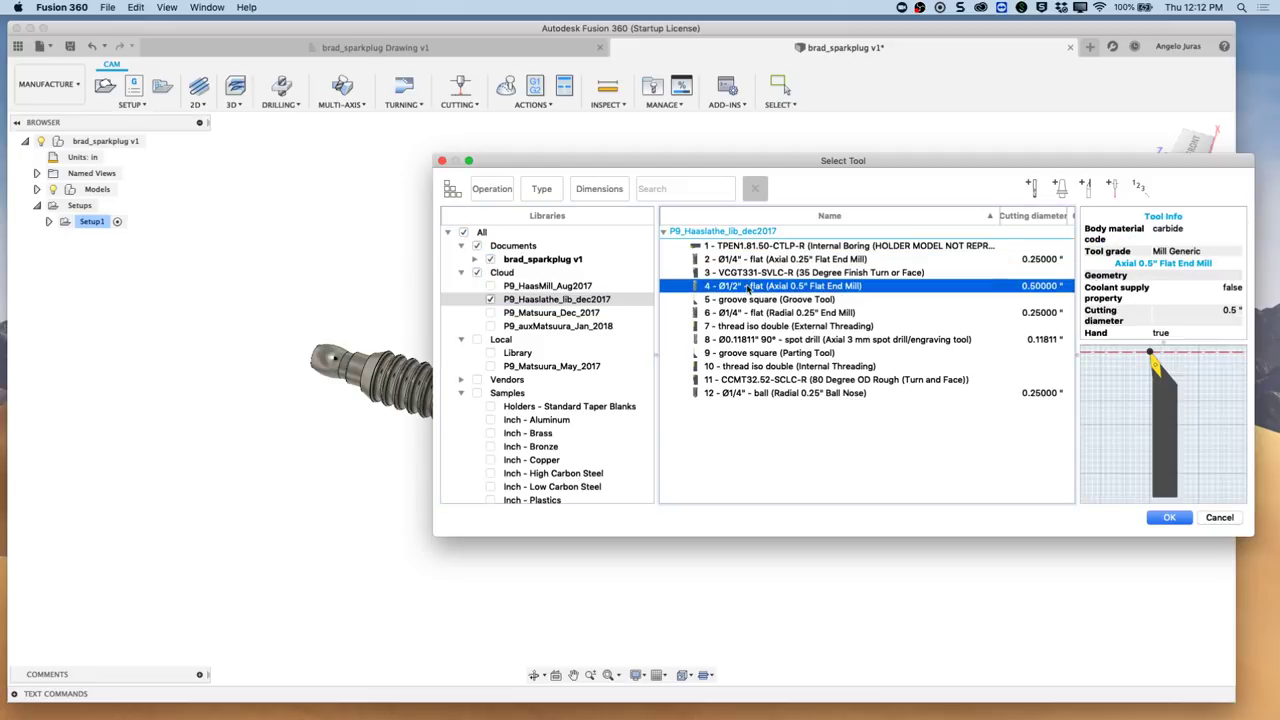
{"action": "left_click", "coordinate": [756, 299]}
{"action": "left_click", "coordinate": [767, 313]}
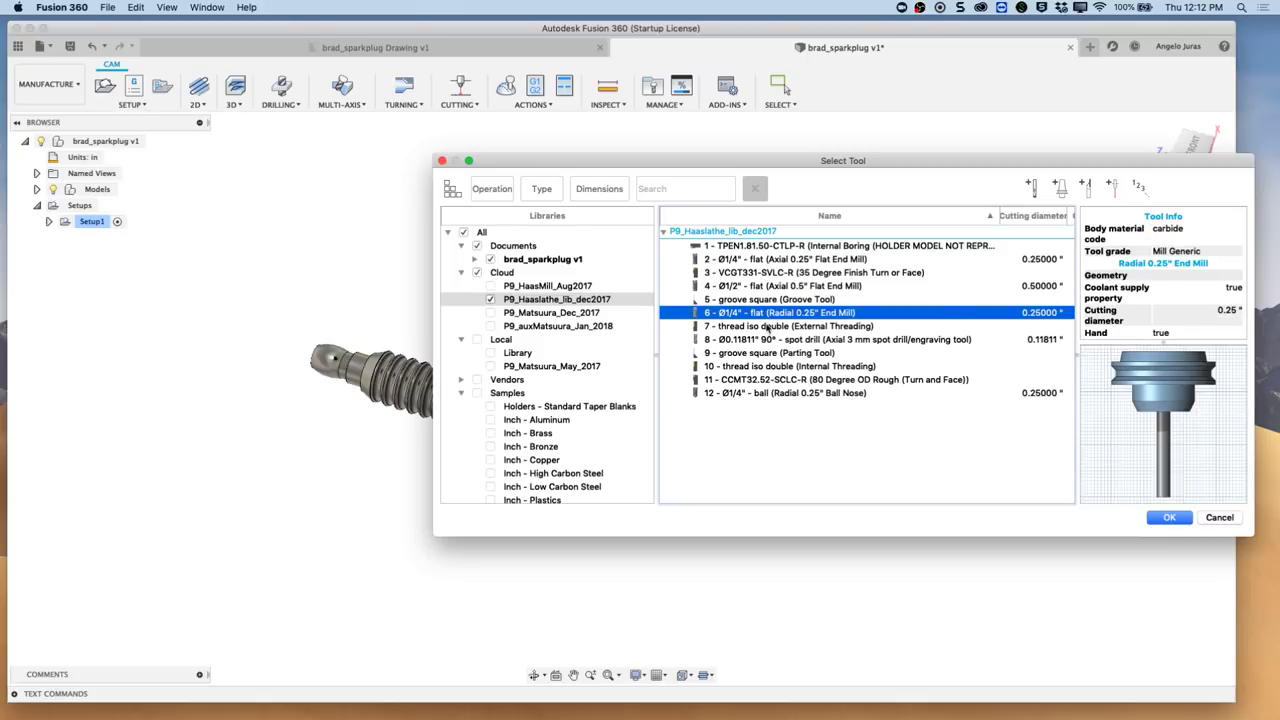
{"action": "left_click", "coordinate": [768, 327]}
{"action": "left_click", "coordinate": [767, 340]}
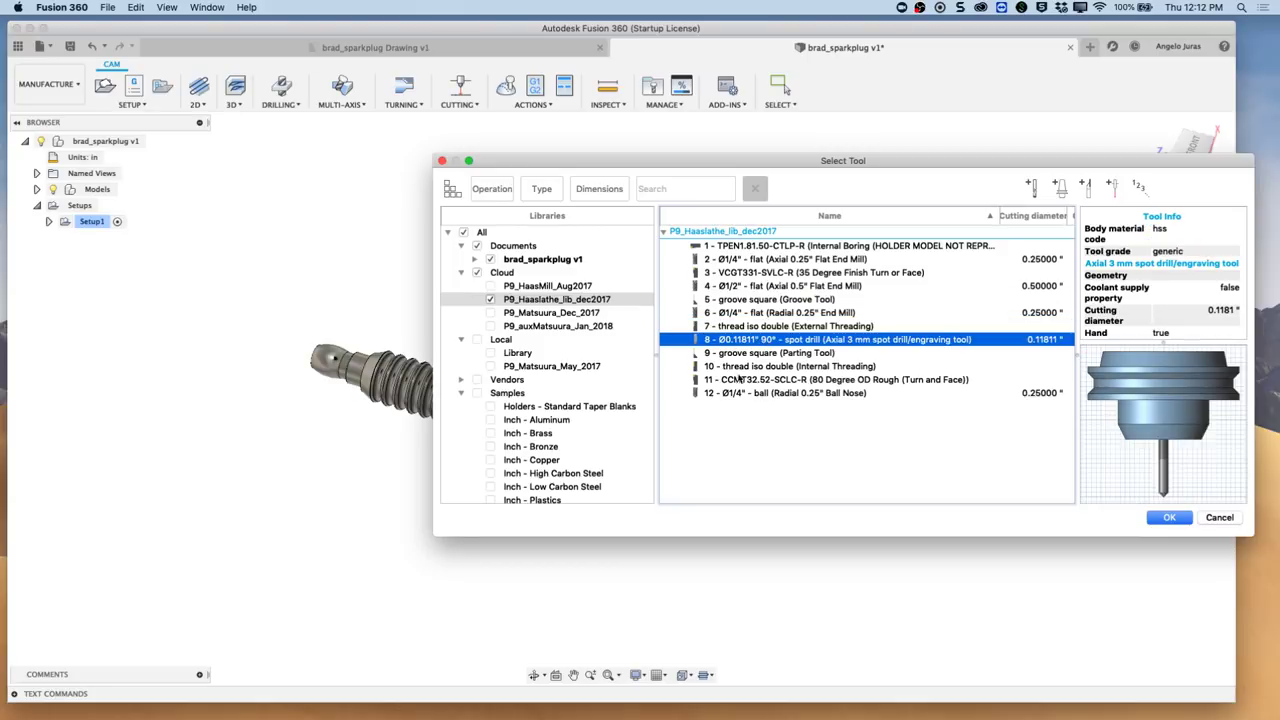
{"action": "left_click", "coordinate": [755, 382]}
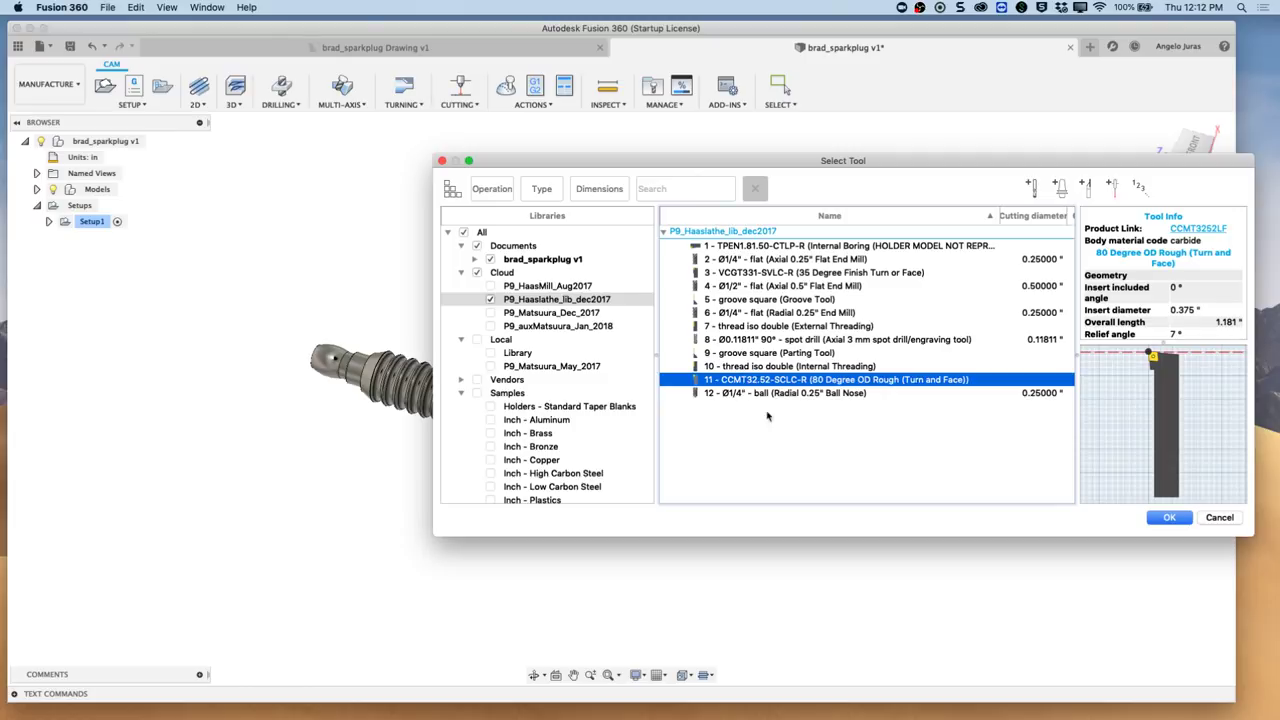
{"action": "left_click", "coordinate": [1172, 517]}
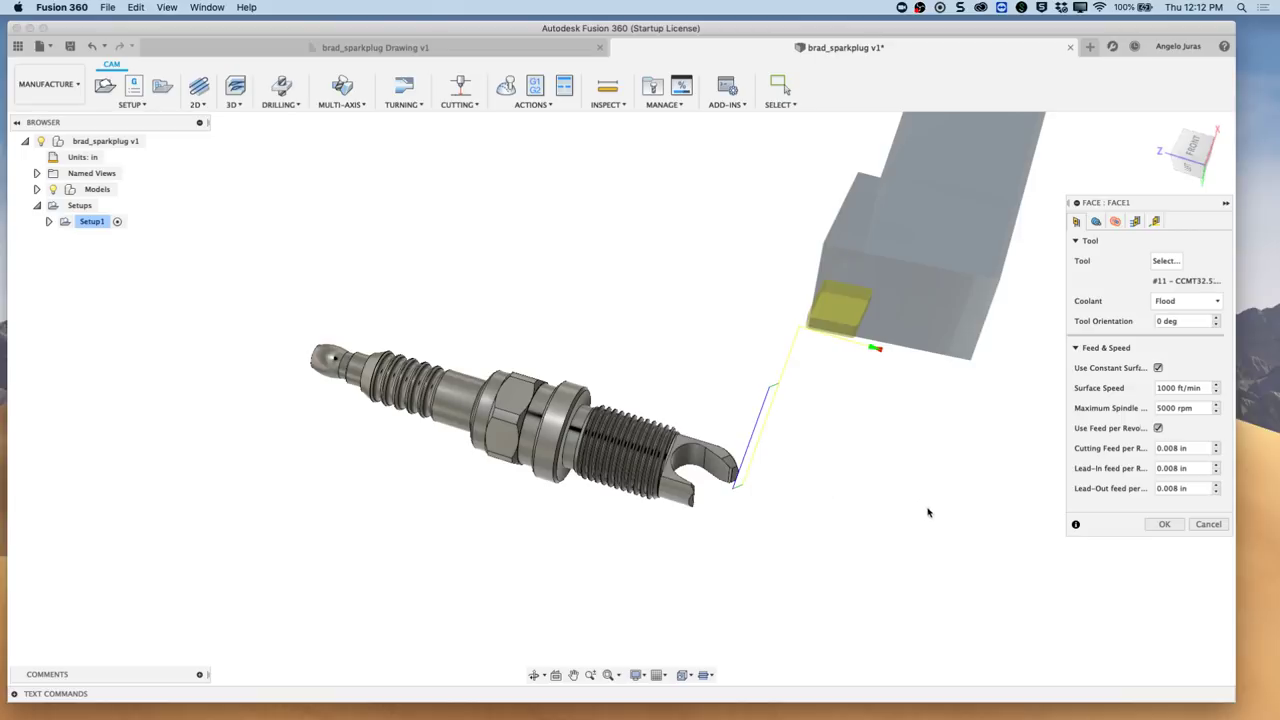
- Show FACE1's Geometry settings, with Front Mode at Model front and 0 in offset
{"action": "left_click", "coordinate": [1097, 222]}
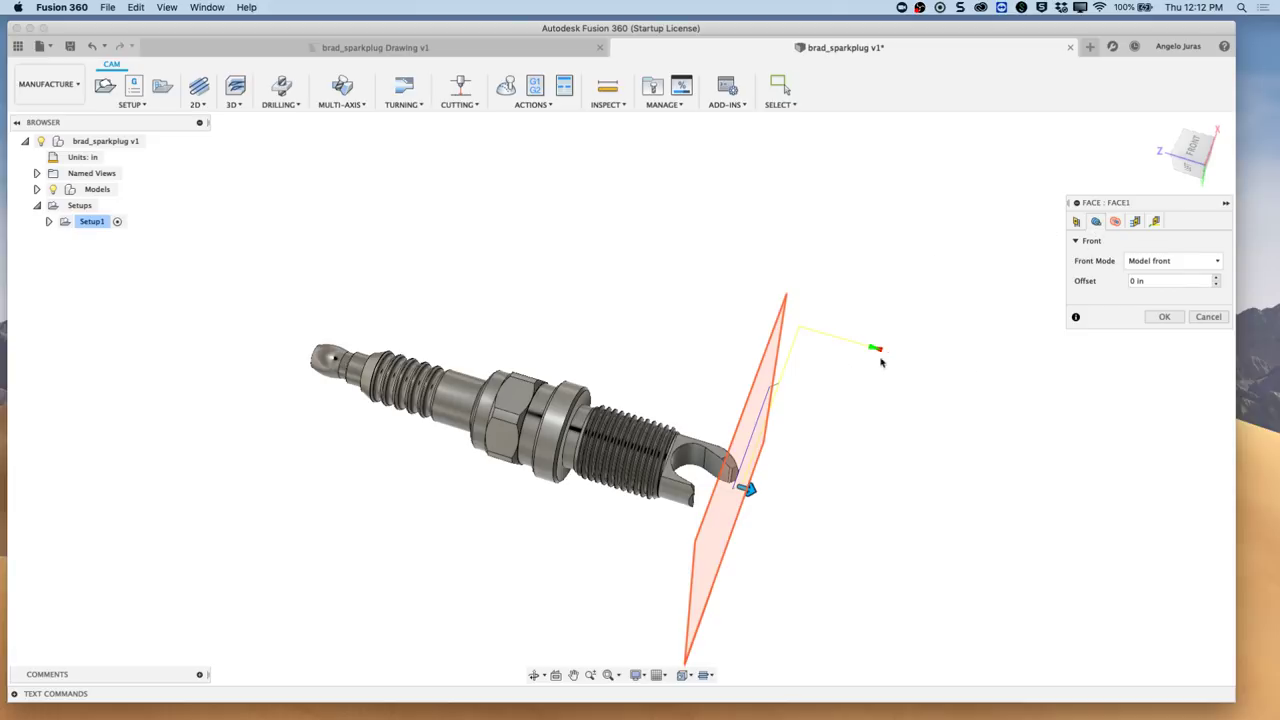
- Keep Model front as the front reference and show the clearance and radii settings
{"action": "left_click", "coordinate": [1212, 261]}
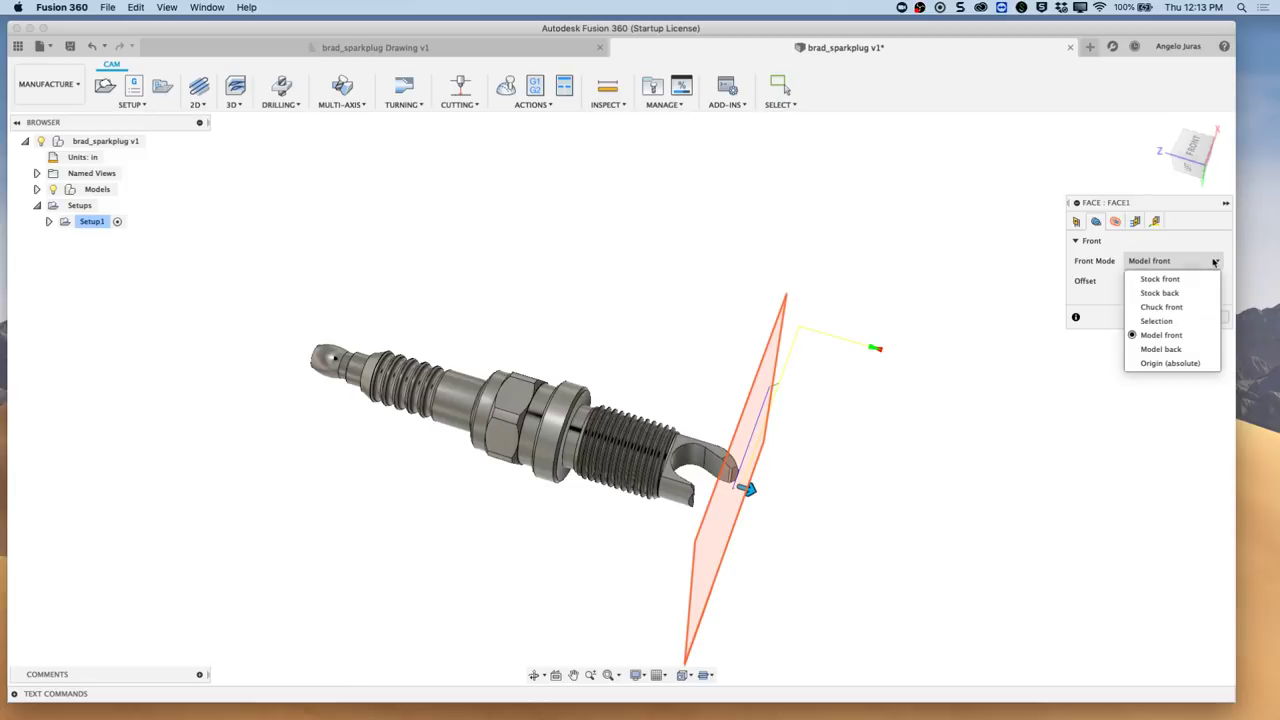
{"action": "left_click", "coordinate": [1170, 337]}
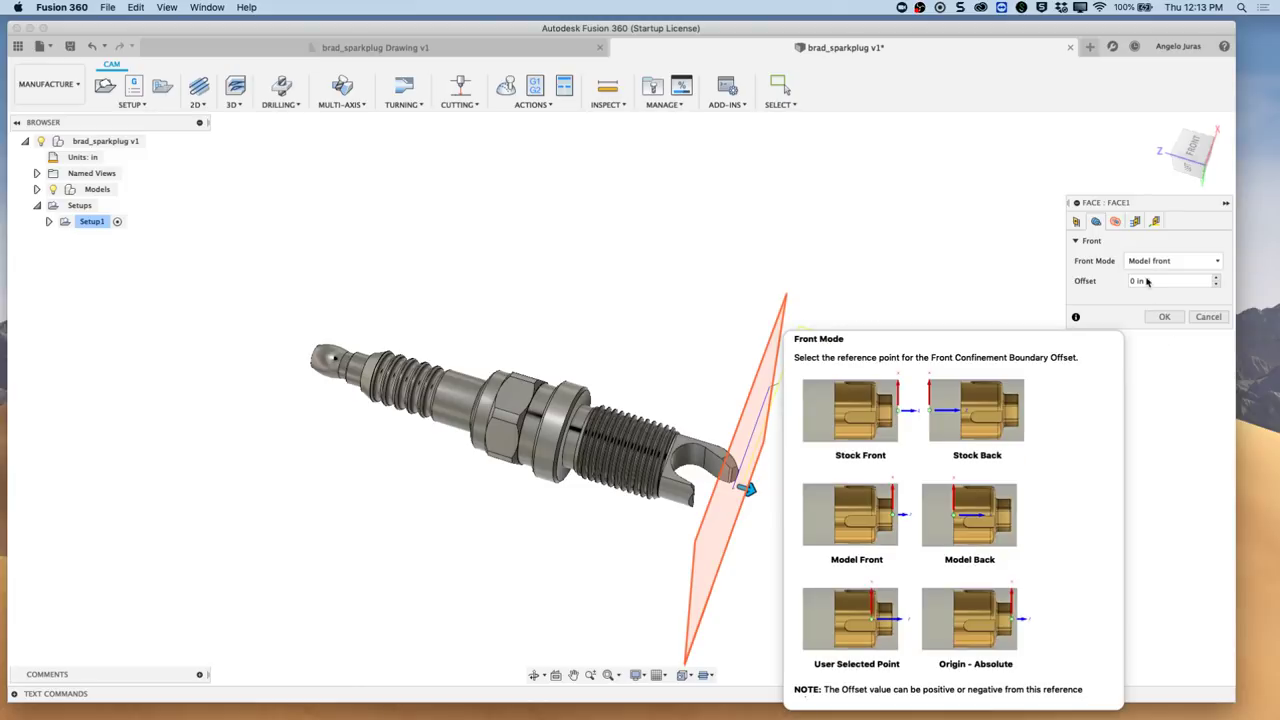
{"action": "left_click", "coordinate": [1116, 222]}
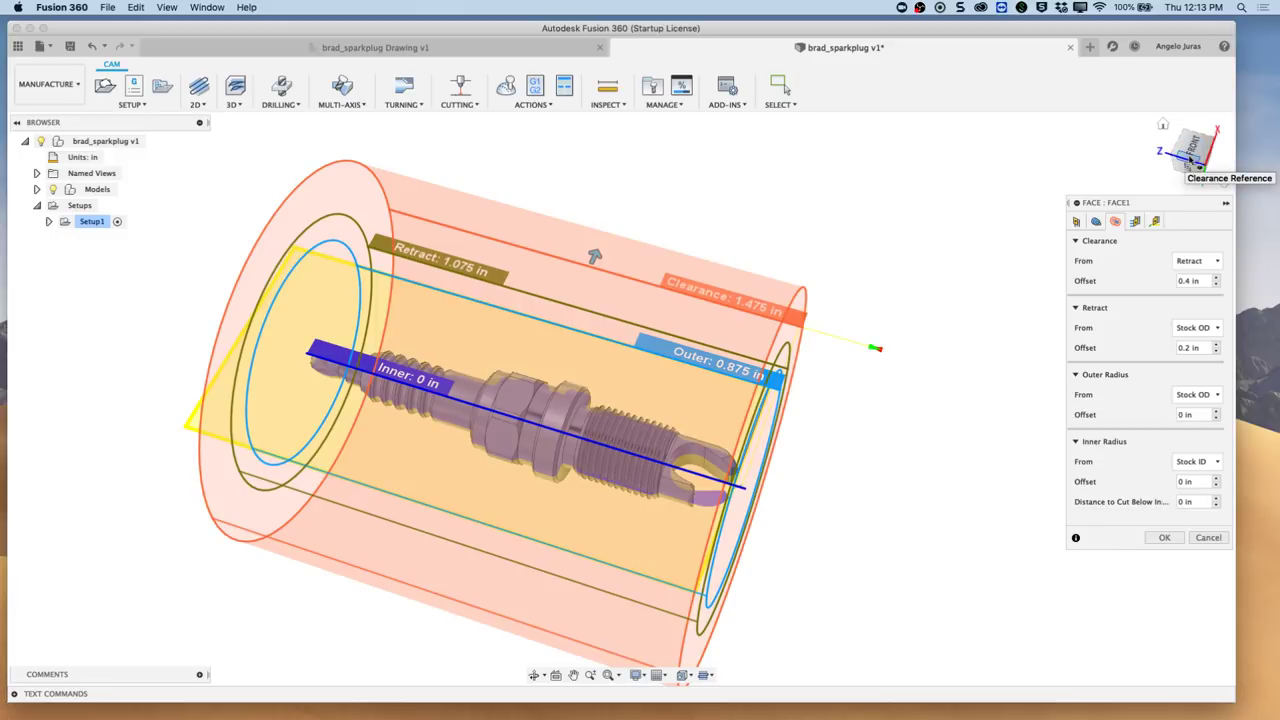
- Set cut-below distance 0.02 in, retract offset 0.1 in and clearance offset 0
{"action": "left_click", "coordinate": [1192, 152]}
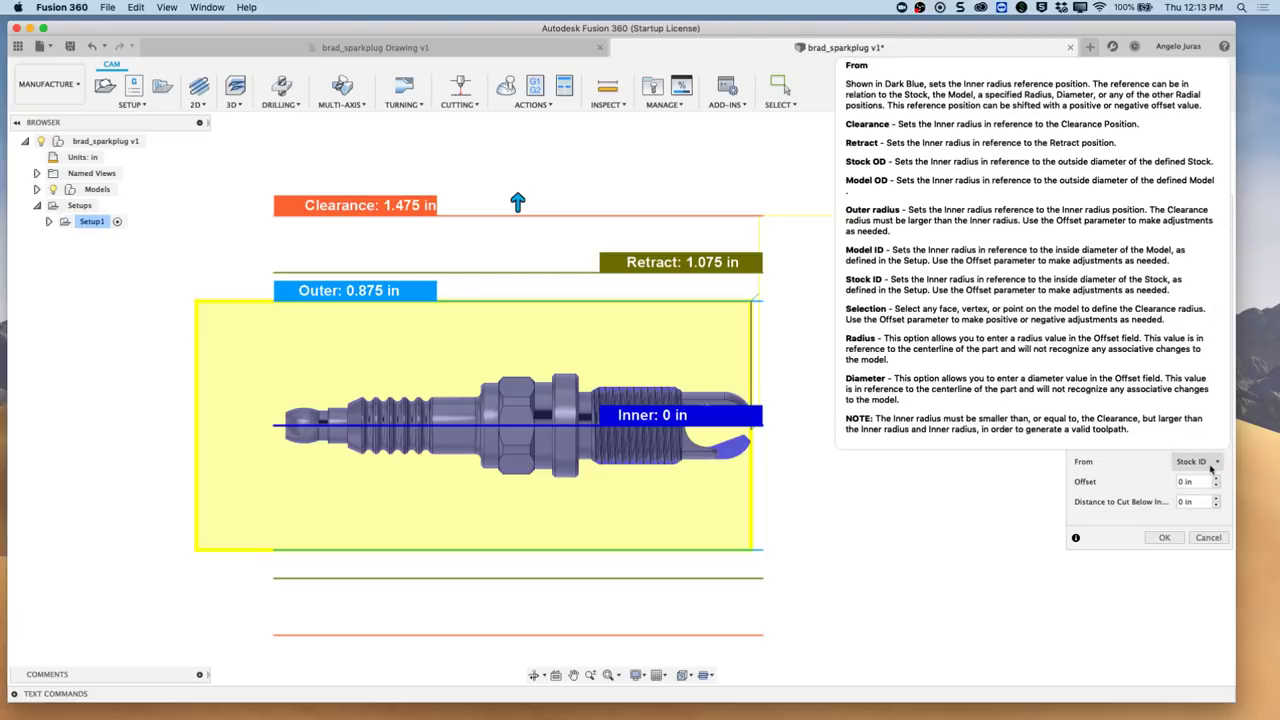
{"action": "left_click", "coordinate": [1184, 501]}
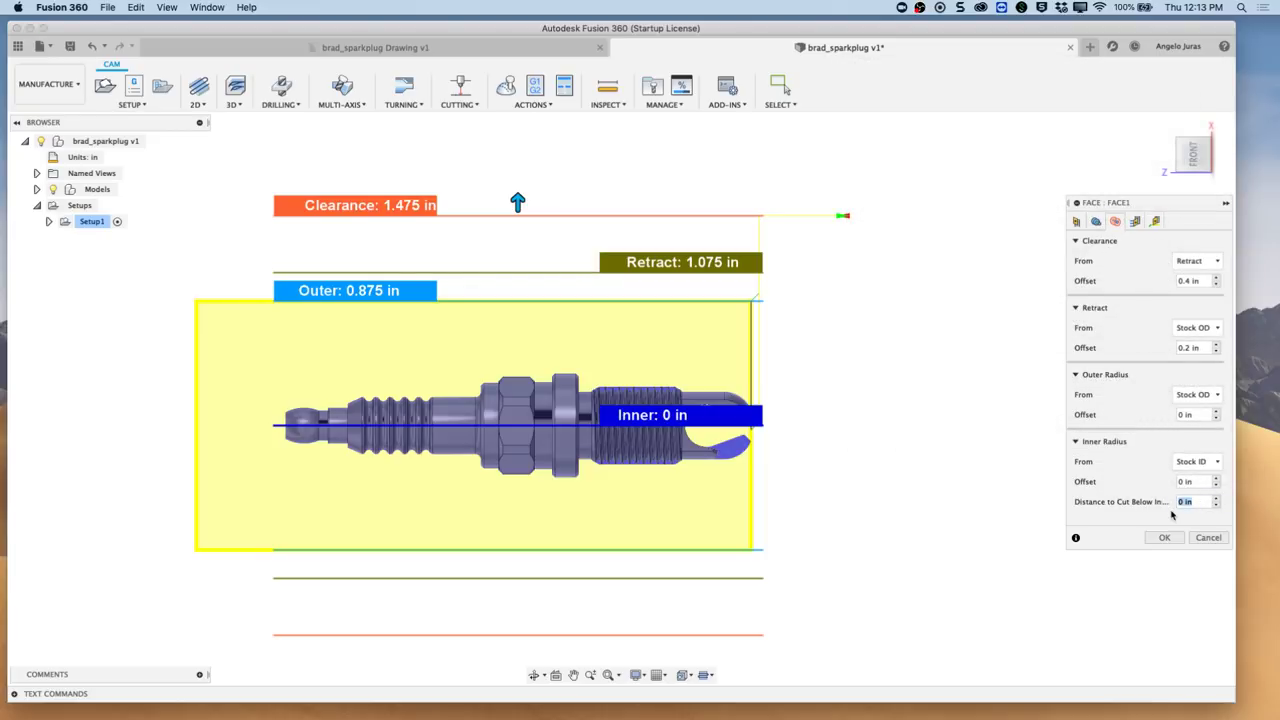
{"action": "type", "text": ".02"}
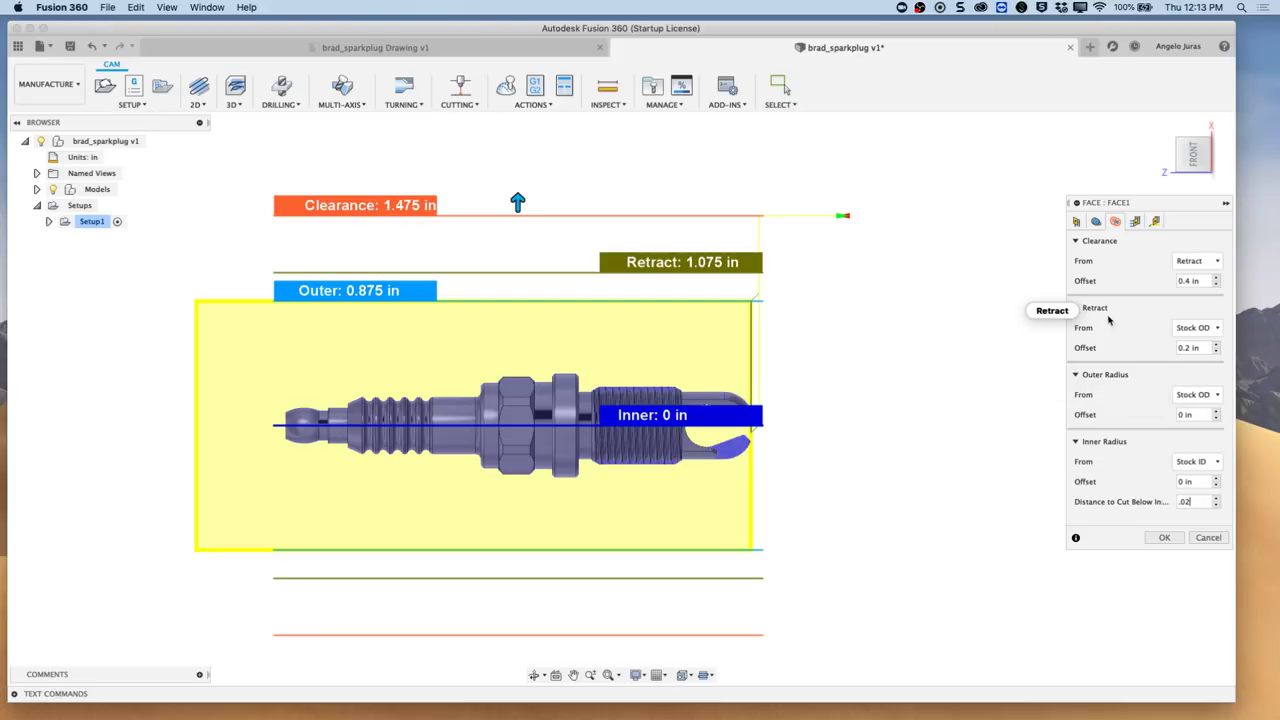
{"action": "left_click", "coordinate": [1205, 347]}
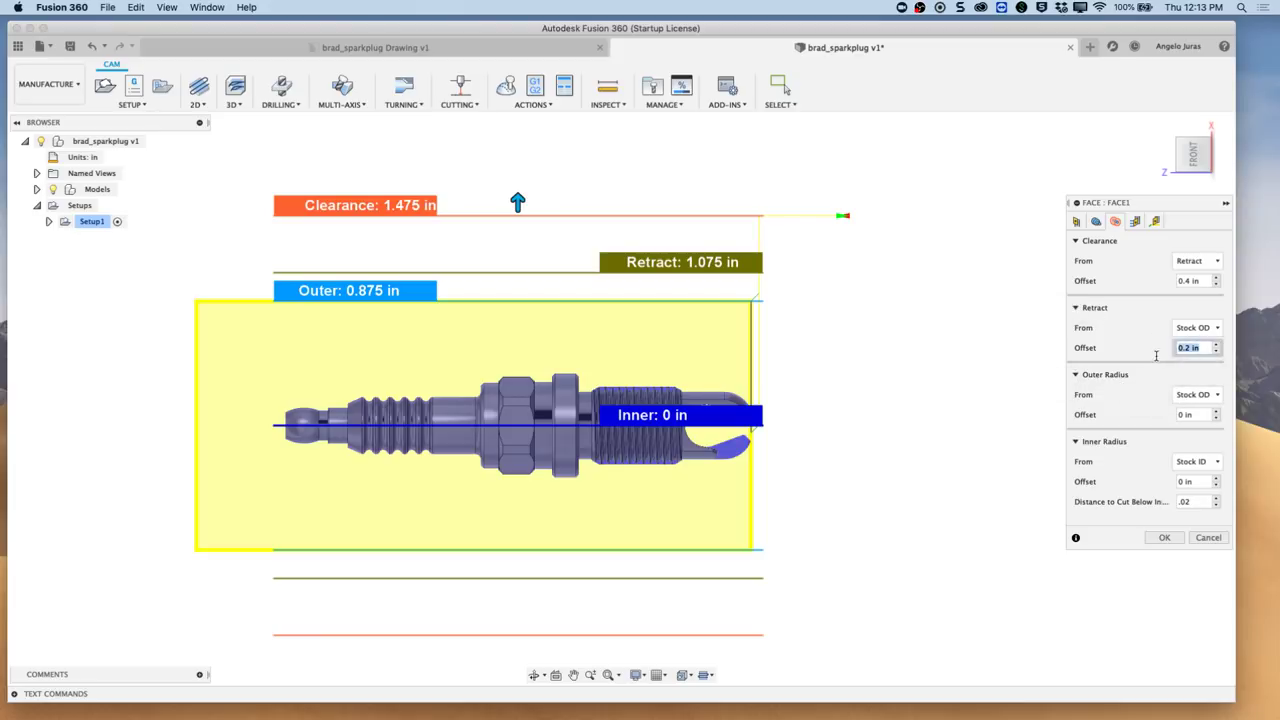
{"action": "type", "text": ".1"}
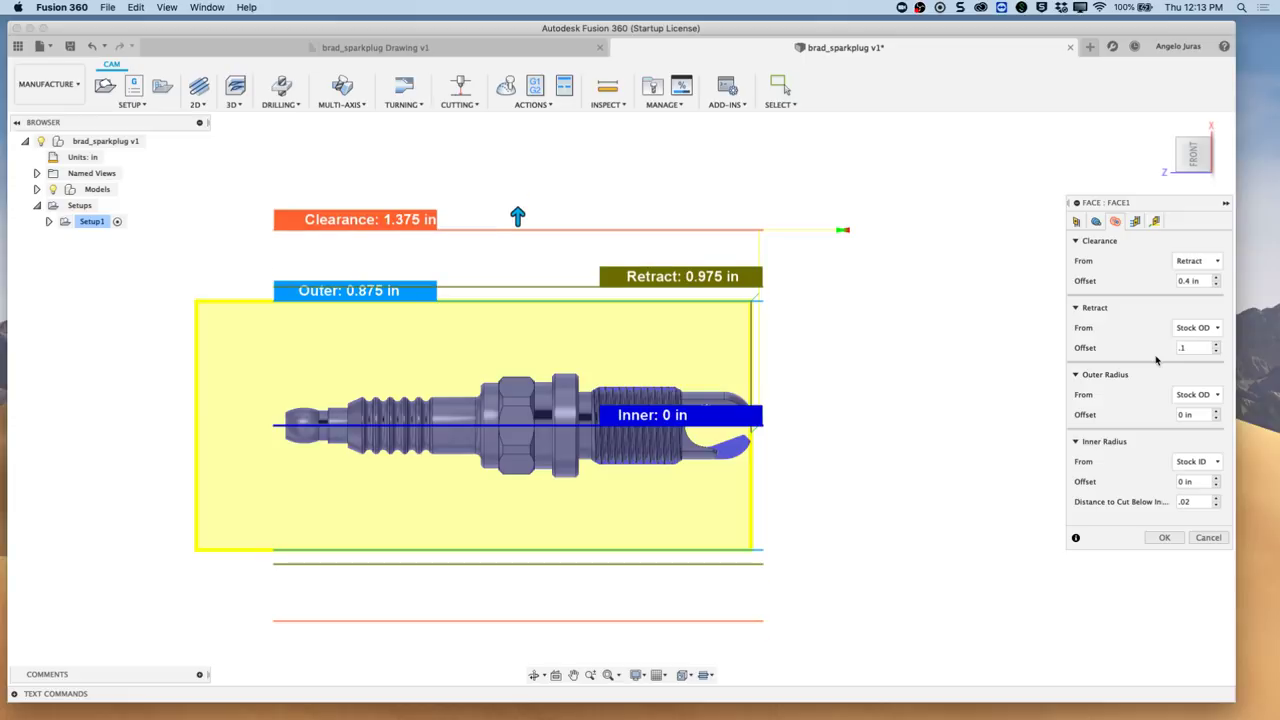
{"action": "left_click", "coordinate": [1206, 280]}
{"action": "type", "text": "0"}
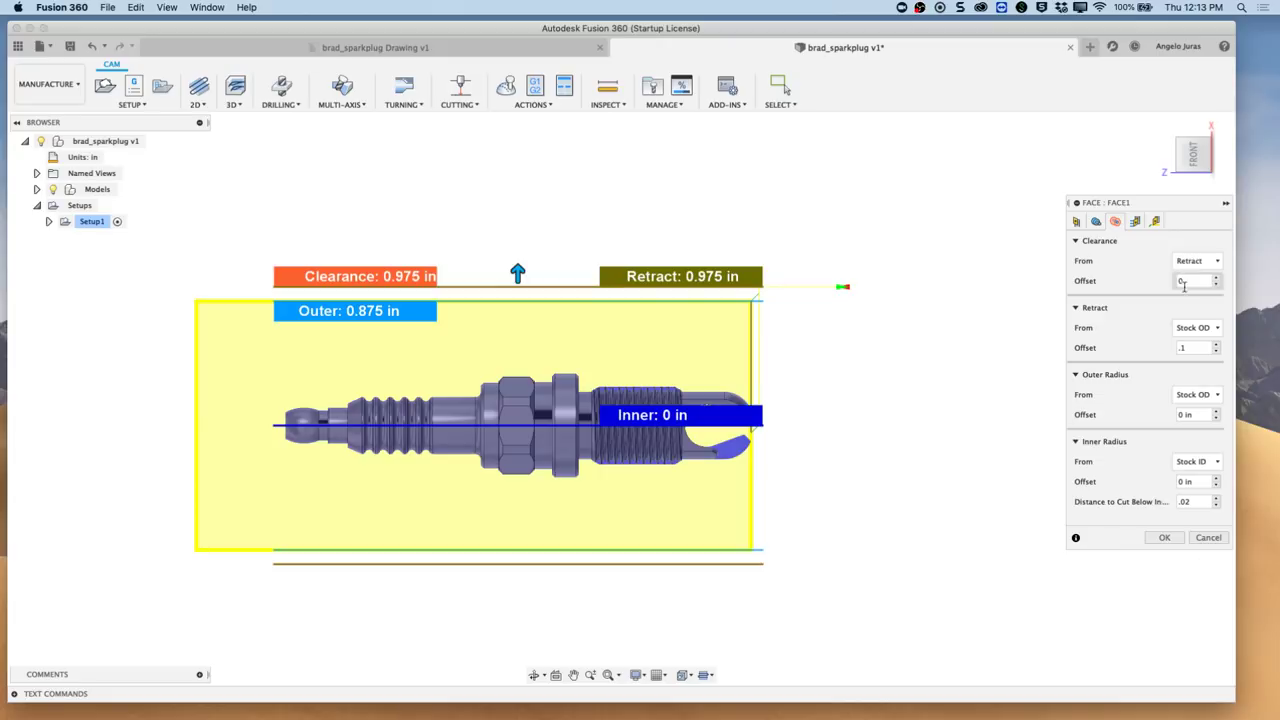
{"action": "left_click", "coordinate": [1135, 221]}
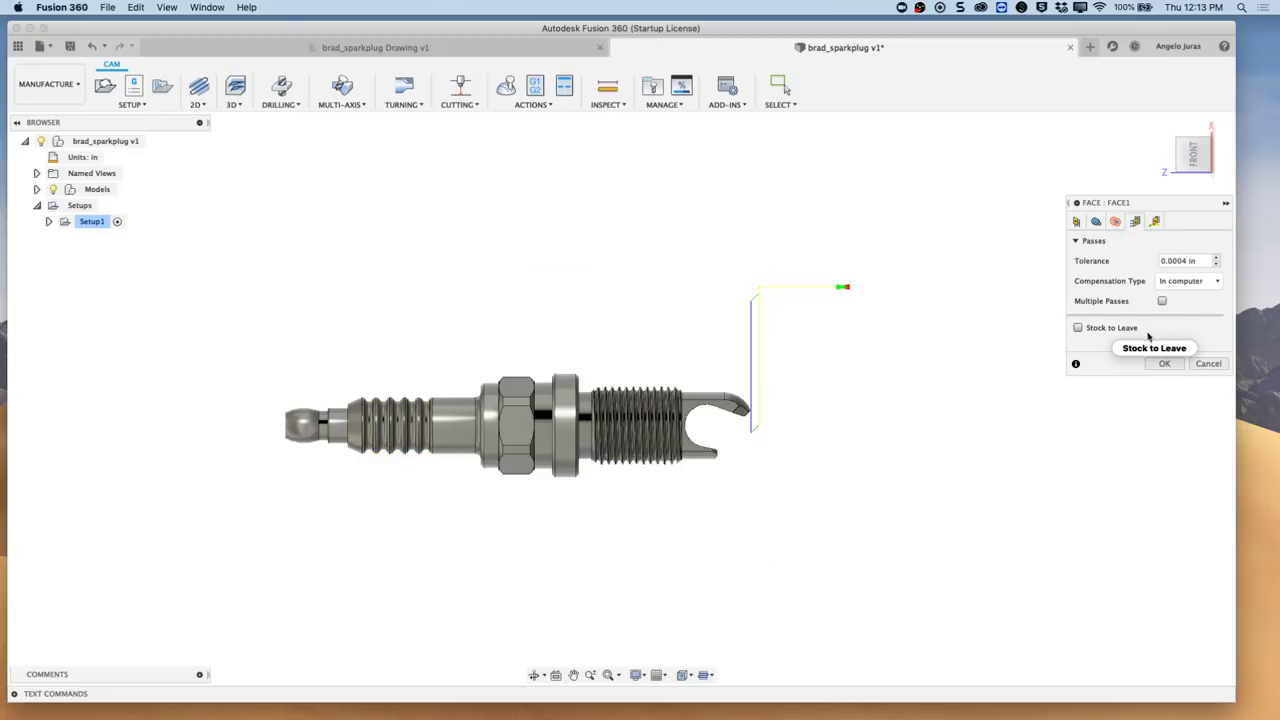
- Enable multiple passes at .06 stepover and finishing passes at .005 stepover
{"action": "left_click", "coordinate": [1162, 301]}
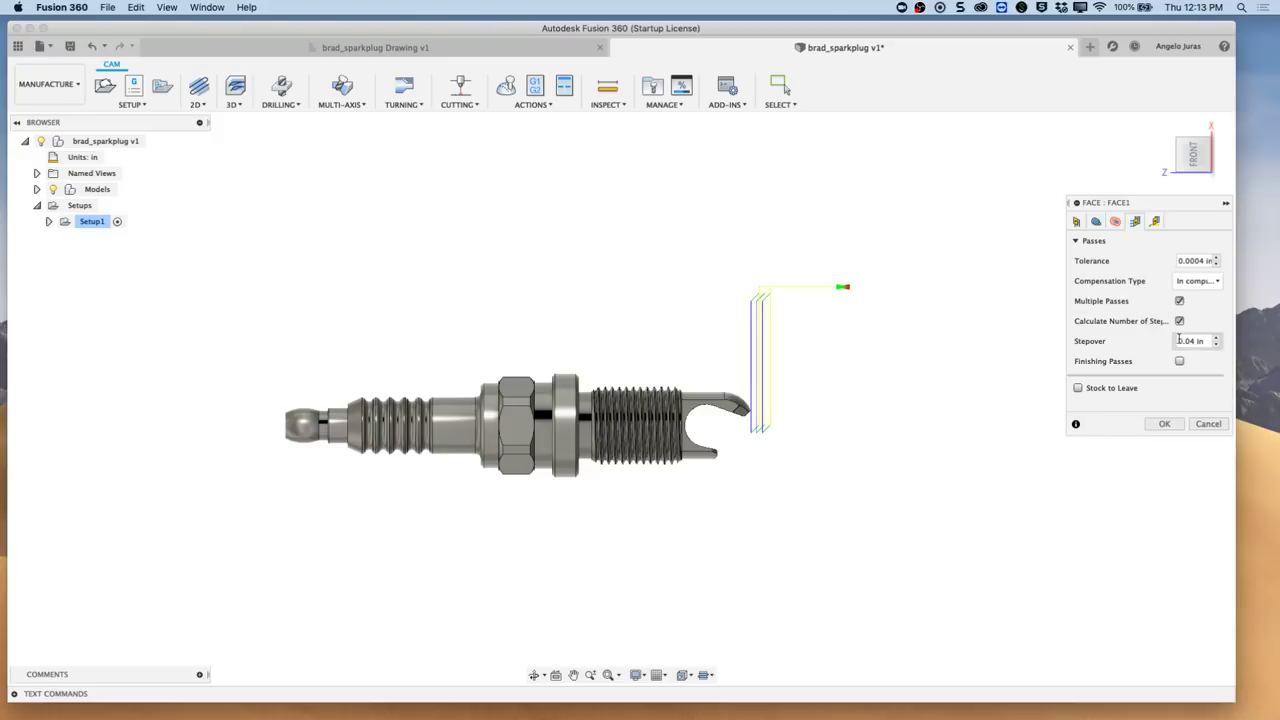
{"action": "left_click_drag", "start_coordinate": [1202, 341], "coordinate": [1166, 347]}
{"action": "type", "text": ".06"}
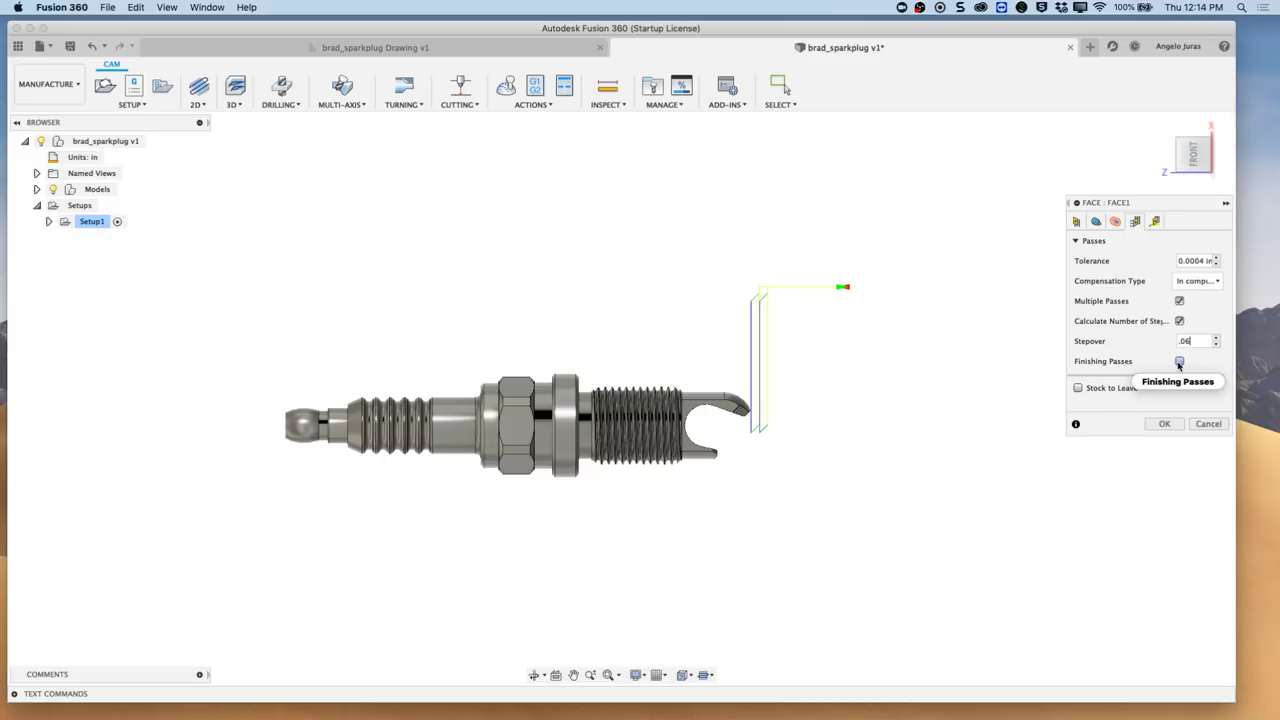
{"action": "left_click", "coordinate": [1179, 361]}
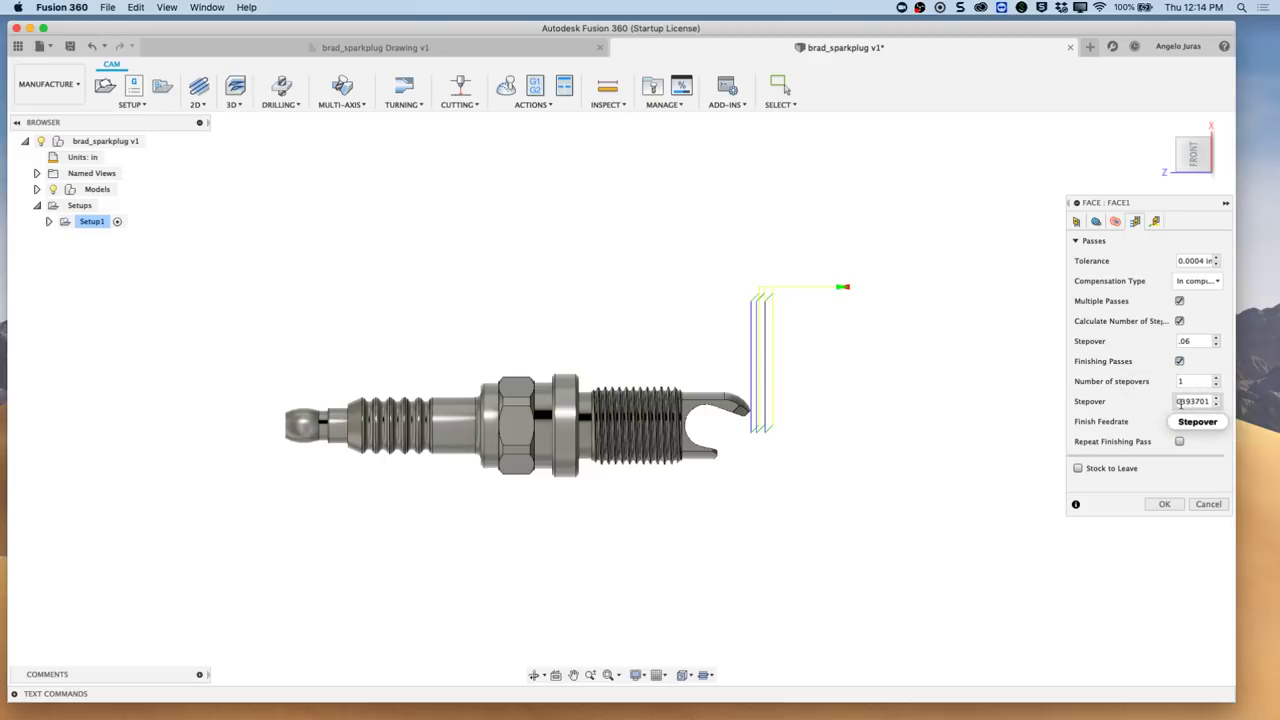
{"action": "left_click_drag", "start_coordinate": [1180, 402], "coordinate": [1215, 403]}
{"action": "type", "text": "0.0"}
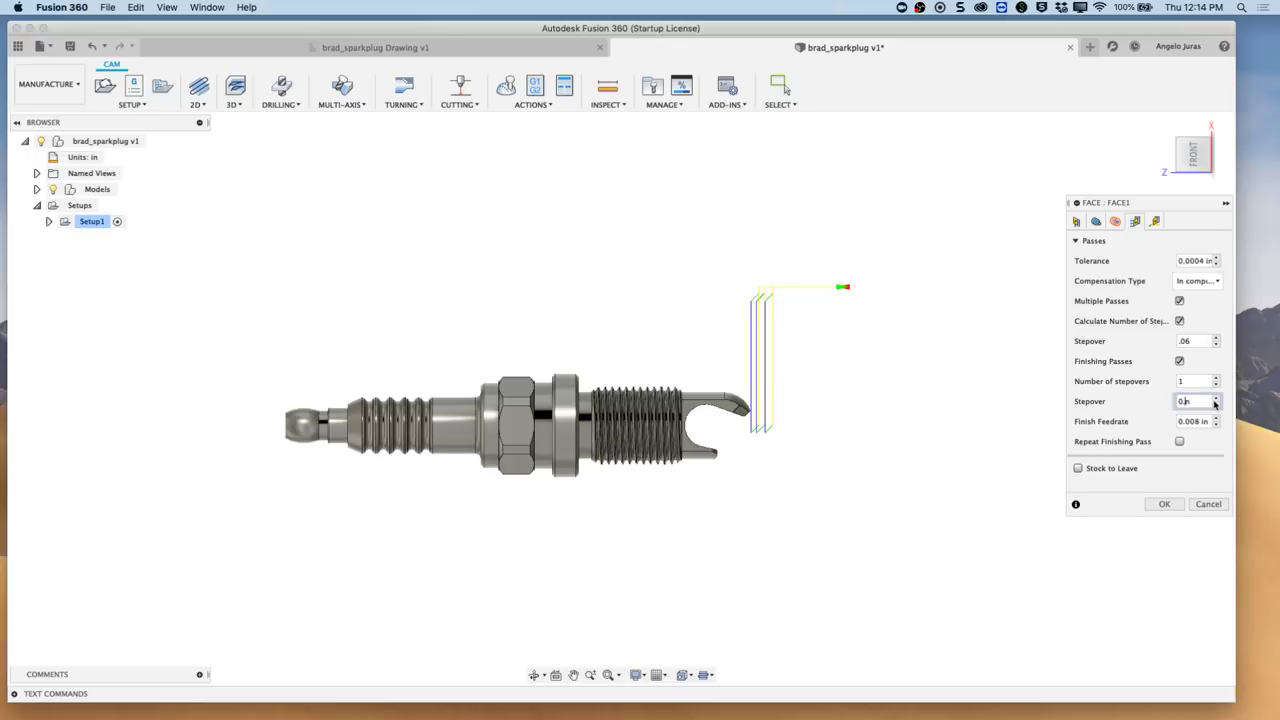
{"action": "type", "text": ".005"}
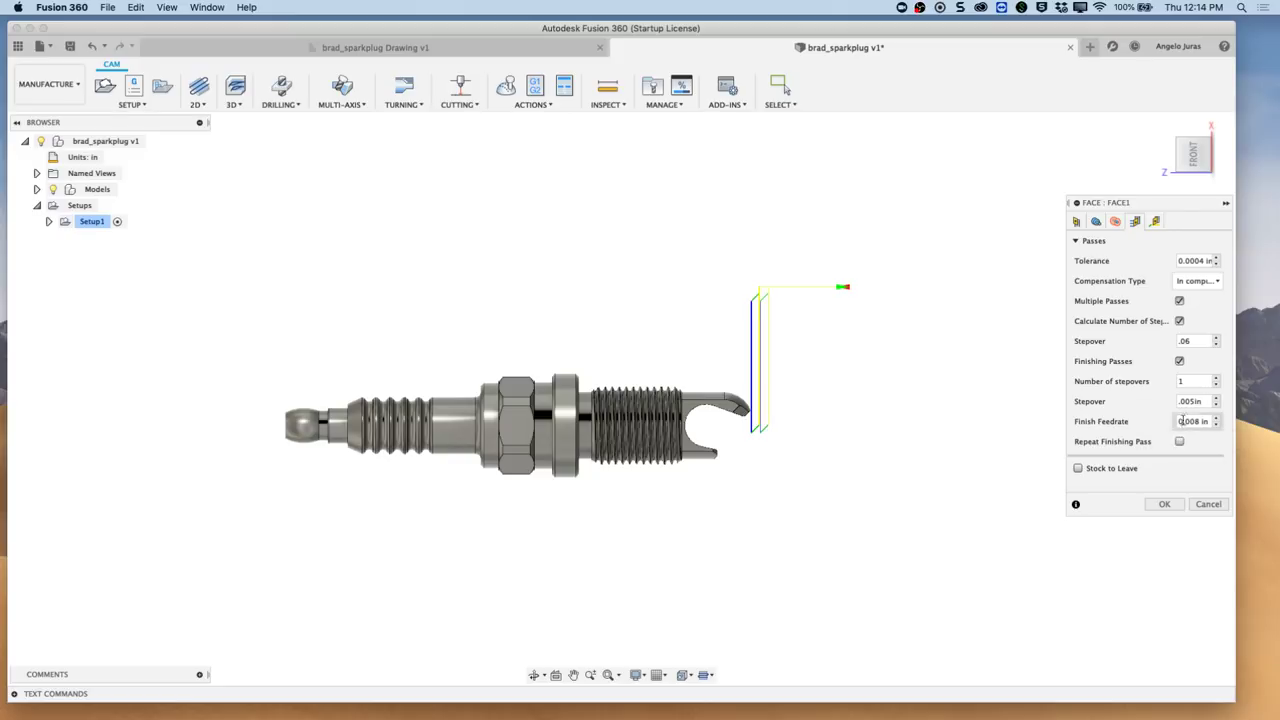
- Keep the Linking tab's retraction policy at Full retraction
{"action": "left_click", "coordinate": [1155, 221]}
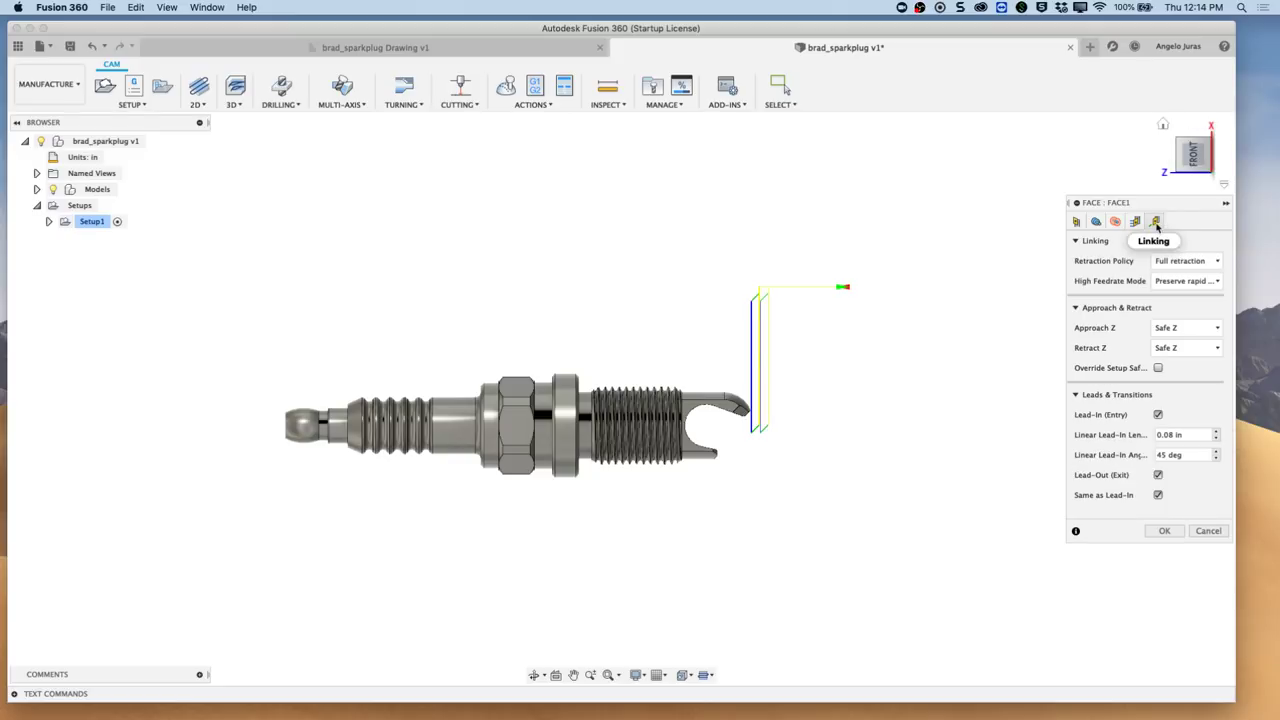
{"action": "left_click", "coordinate": [1212, 260]}
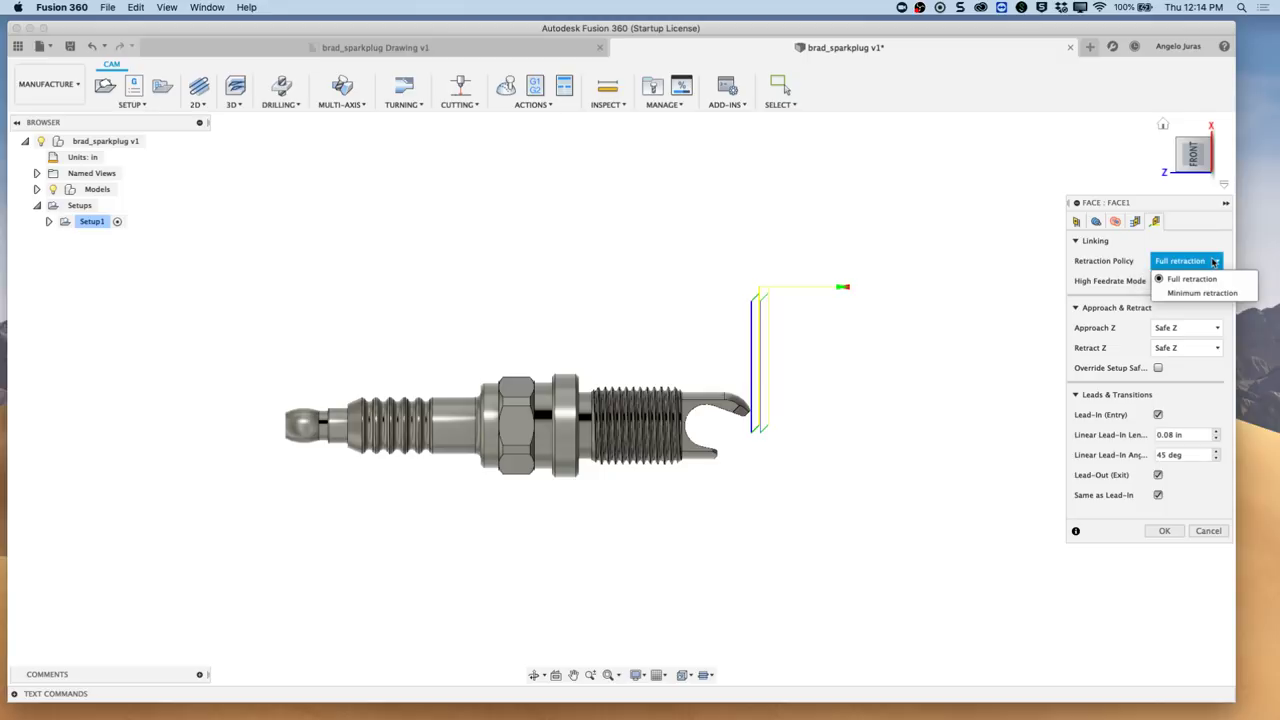
{"action": "mouse_move", "coordinate": [1205, 297]}
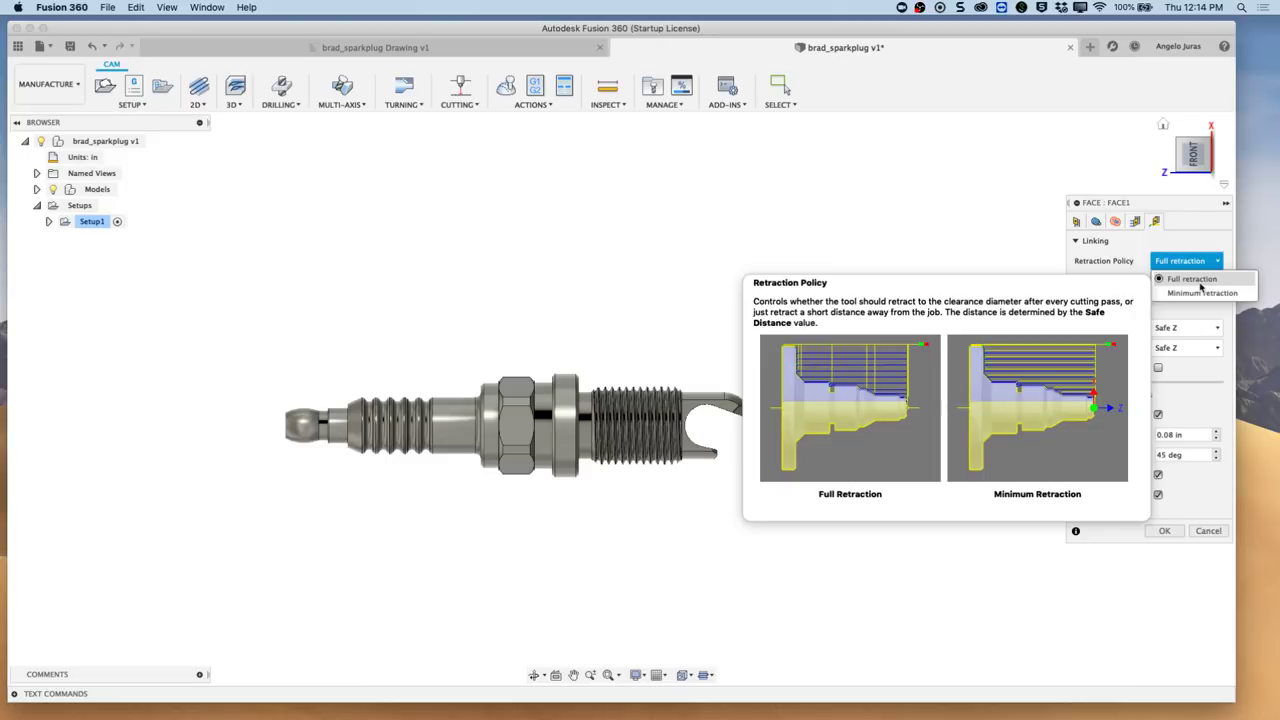
{"action": "left_click", "coordinate": [1197, 280]}
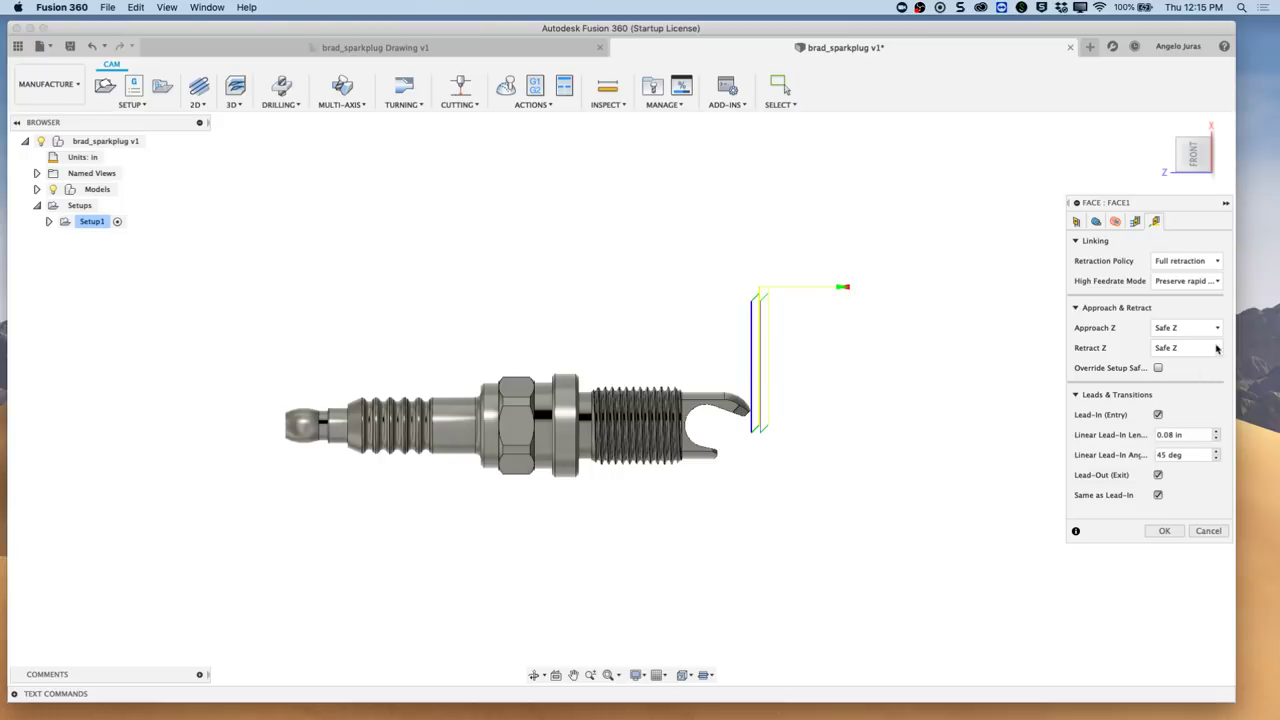
- Leave approach at Safe Z, set retract to Last toolpath point, and create Face1
{"action": "left_click", "coordinate": [1165, 327]}
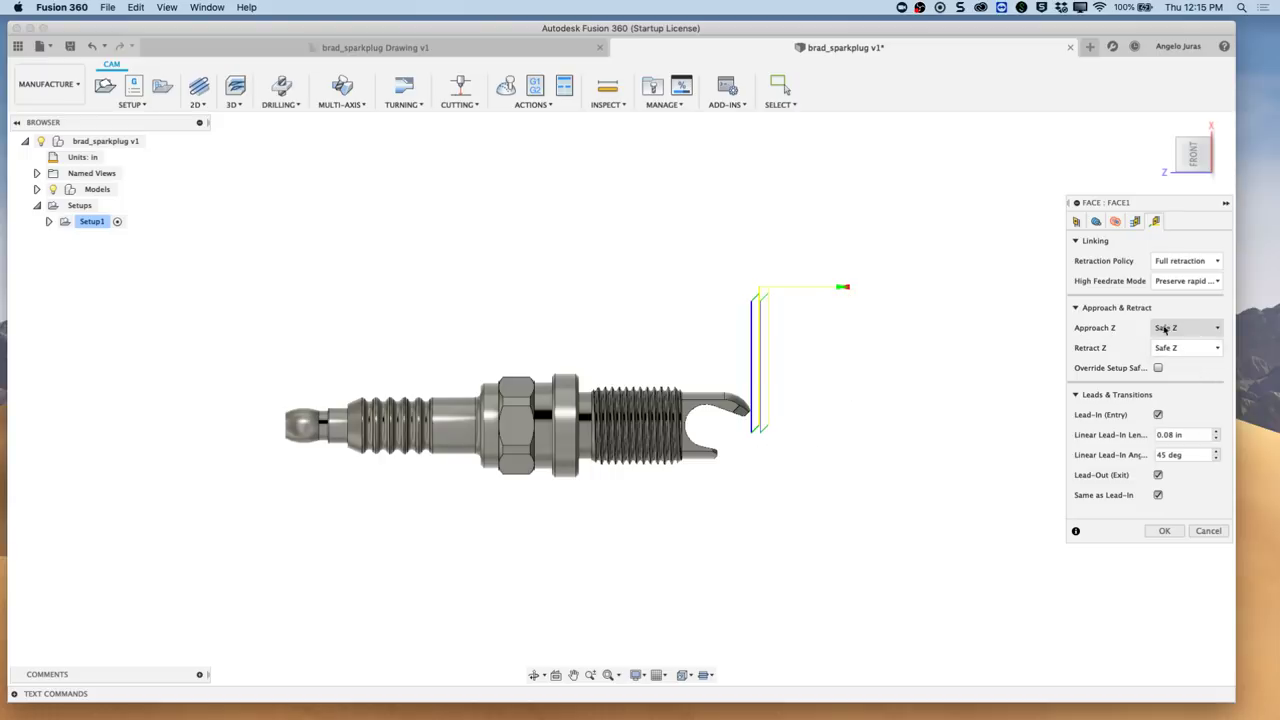
{"action": "left_click", "coordinate": [1119, 345]}
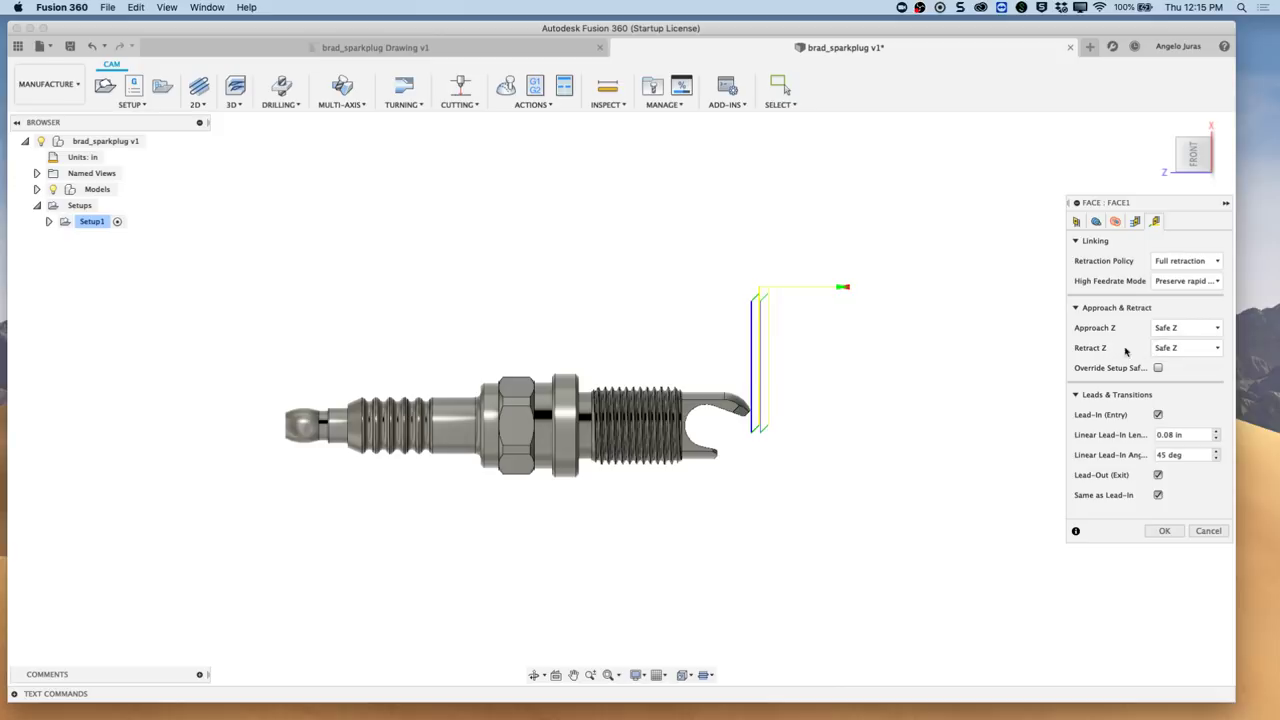
{"action": "left_click", "coordinate": [1217, 349]}
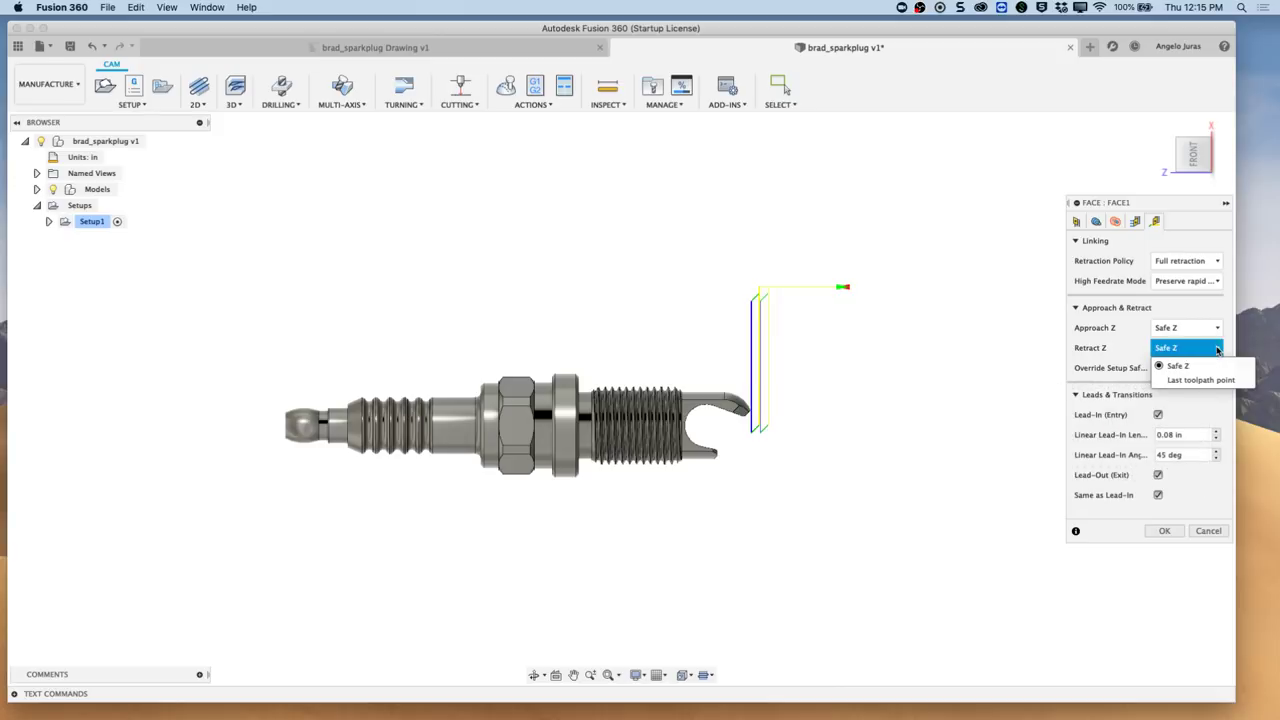
{"action": "left_click", "coordinate": [1198, 381]}
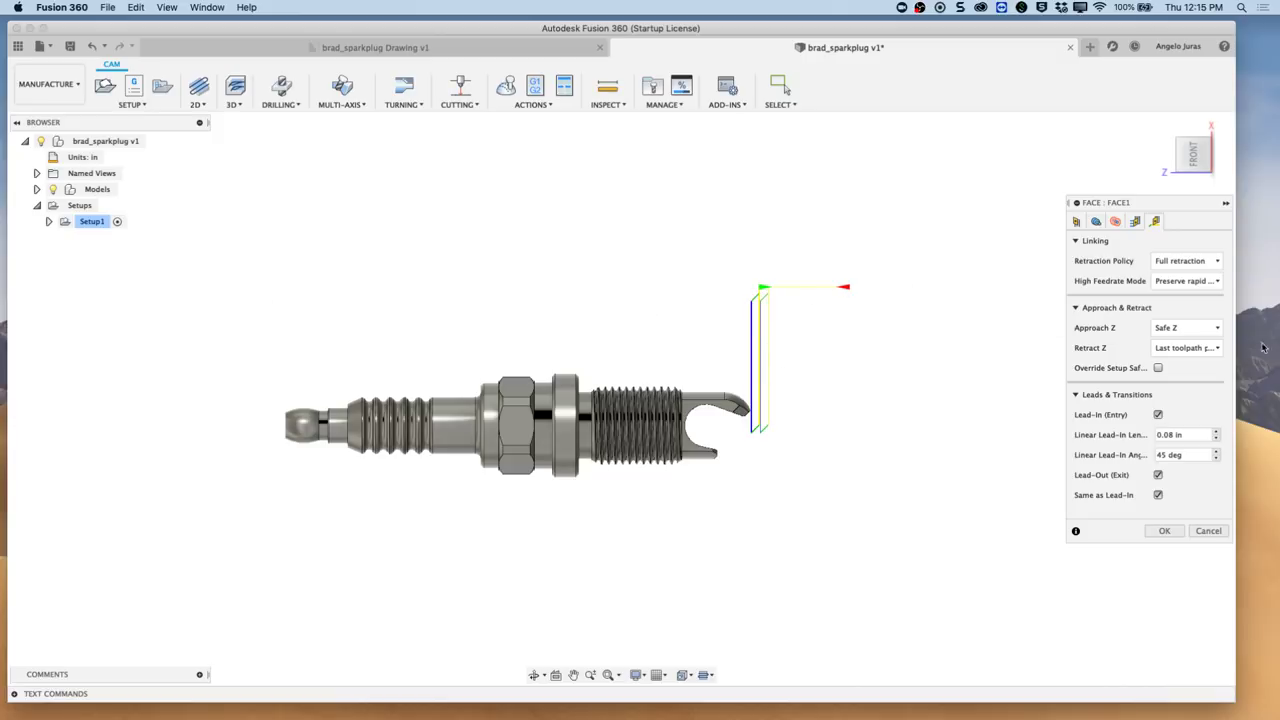
{"action": "left_click", "coordinate": [1188, 348]}
{"action": "left_click", "coordinate": [1180, 370]}
{"action": "left_click", "coordinate": [1205, 348]}
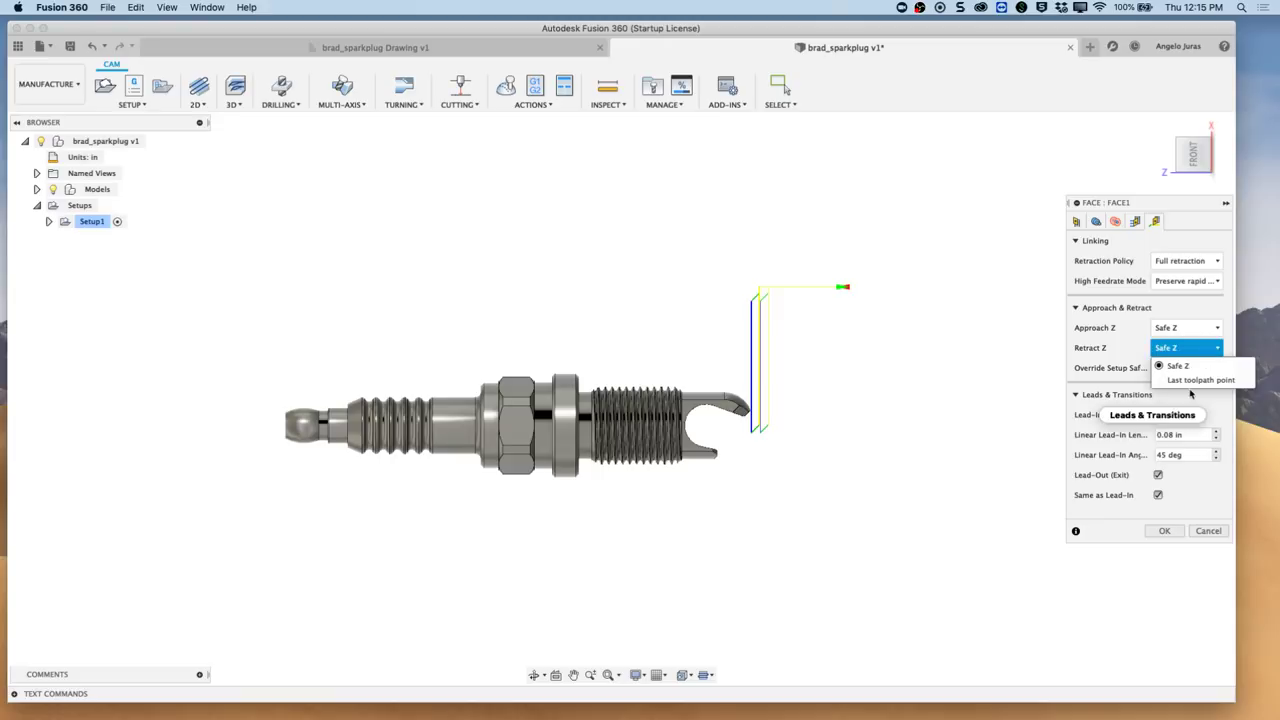
{"action": "left_click", "coordinate": [1188, 381]}
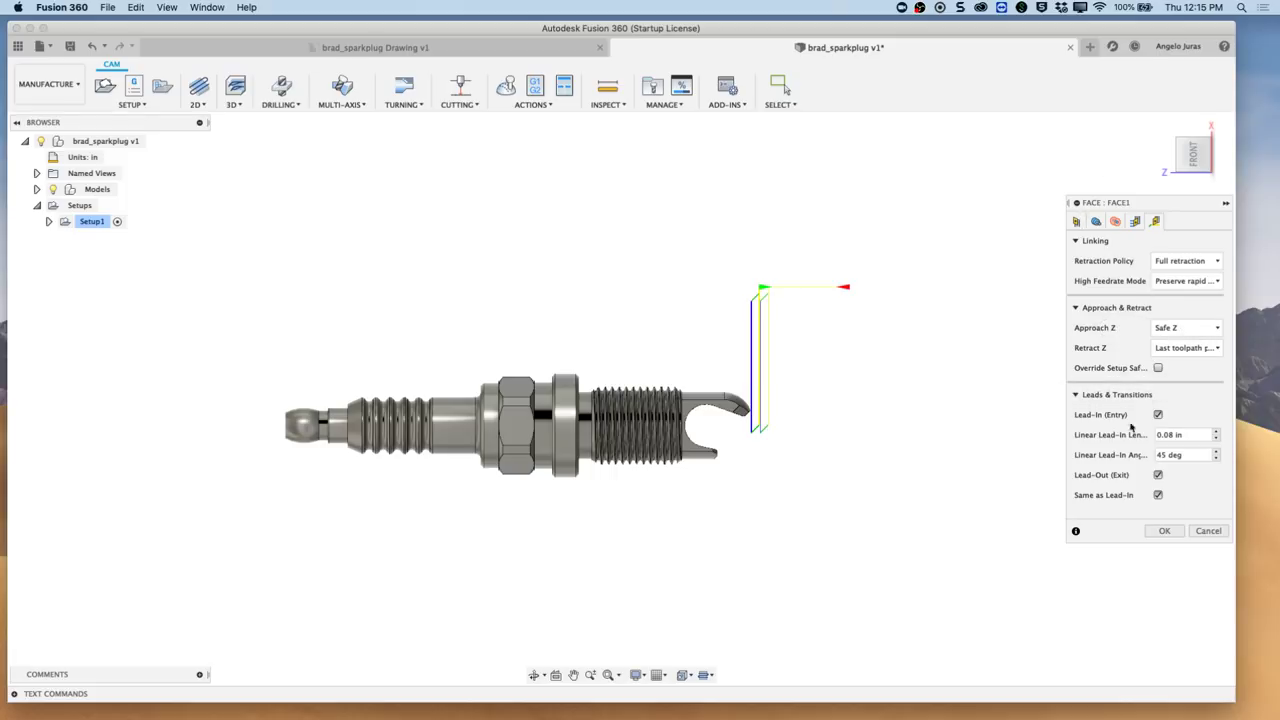
{"action": "left_click", "coordinate": [1164, 532]}
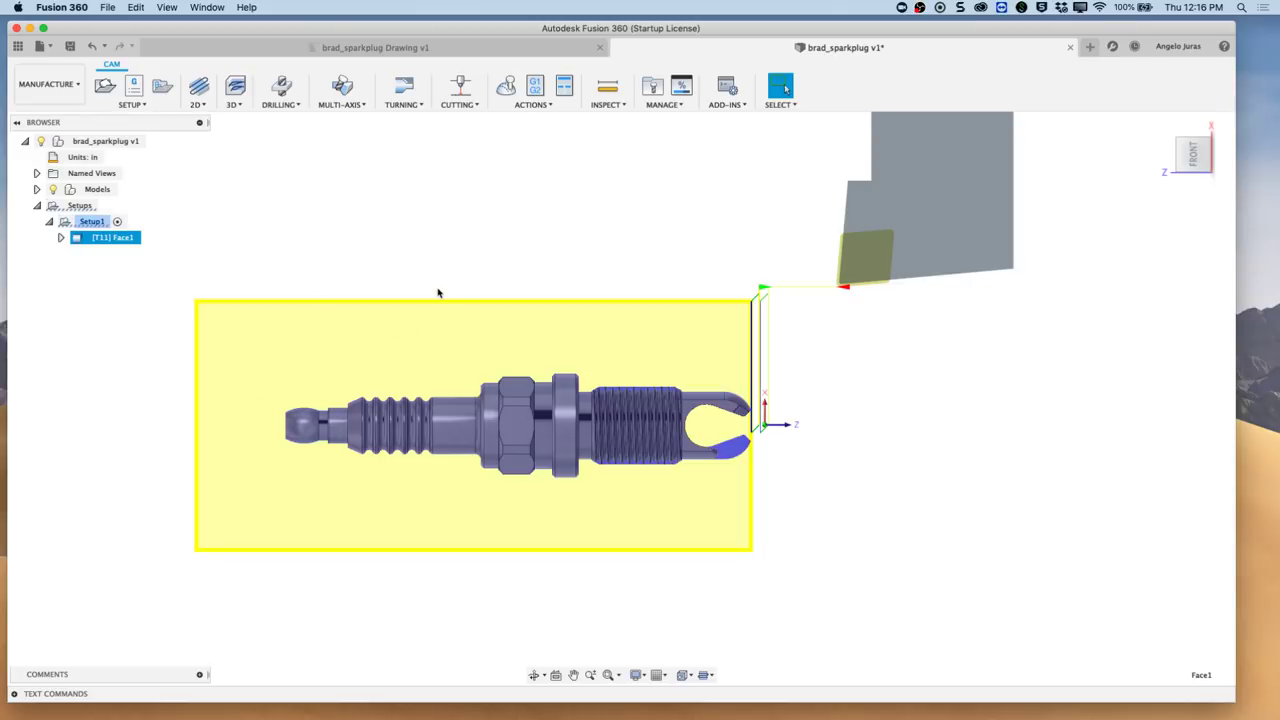
- Zoom out to view the whole spark plug and show the Turning operations list
{"action": "scroll", "coordinate": [818, 290], "scroll_direction": "up", "scroll_amount": 1}
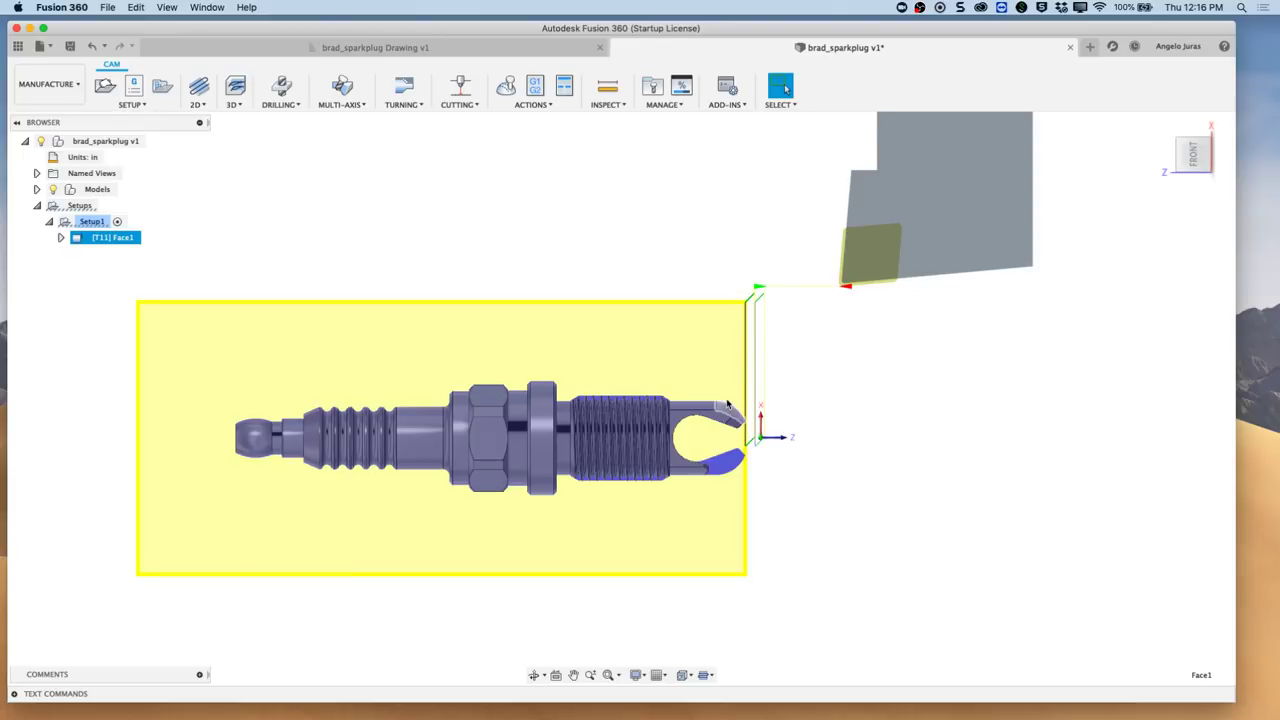
{"action": "scroll", "coordinate": [729, 403], "scroll_direction": "up", "scroll_amount": 2}
{"action": "scroll", "coordinate": [729, 403], "scroll_direction": "up", "scroll_amount": 2}
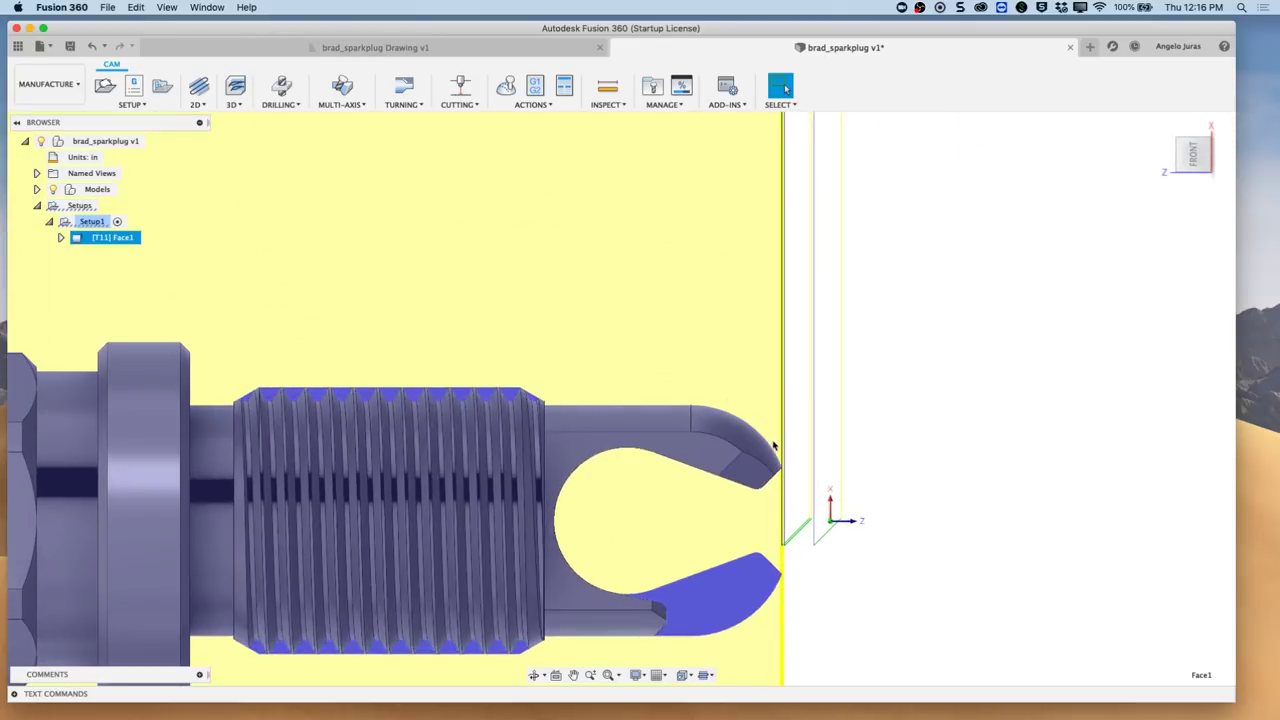
{"action": "scroll", "coordinate": [777, 436], "scroll_direction": "down", "scroll_amount": 8}
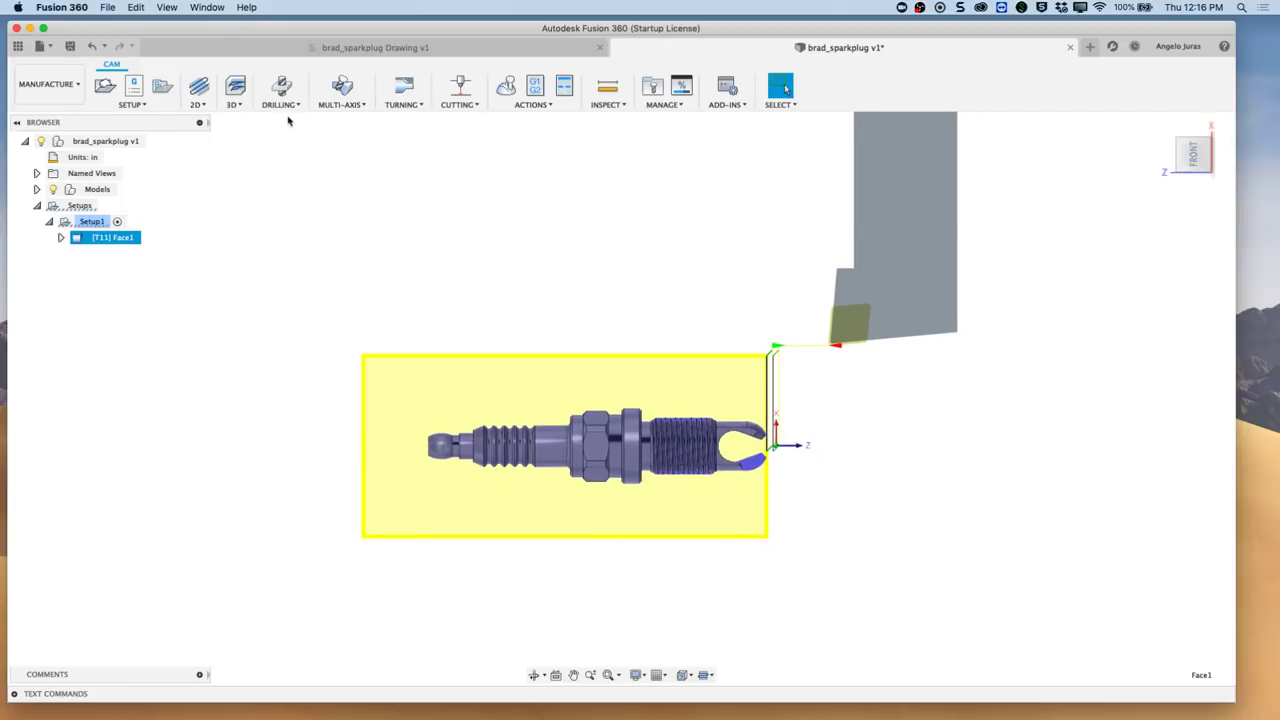
{"action": "left_click", "coordinate": [421, 105]}
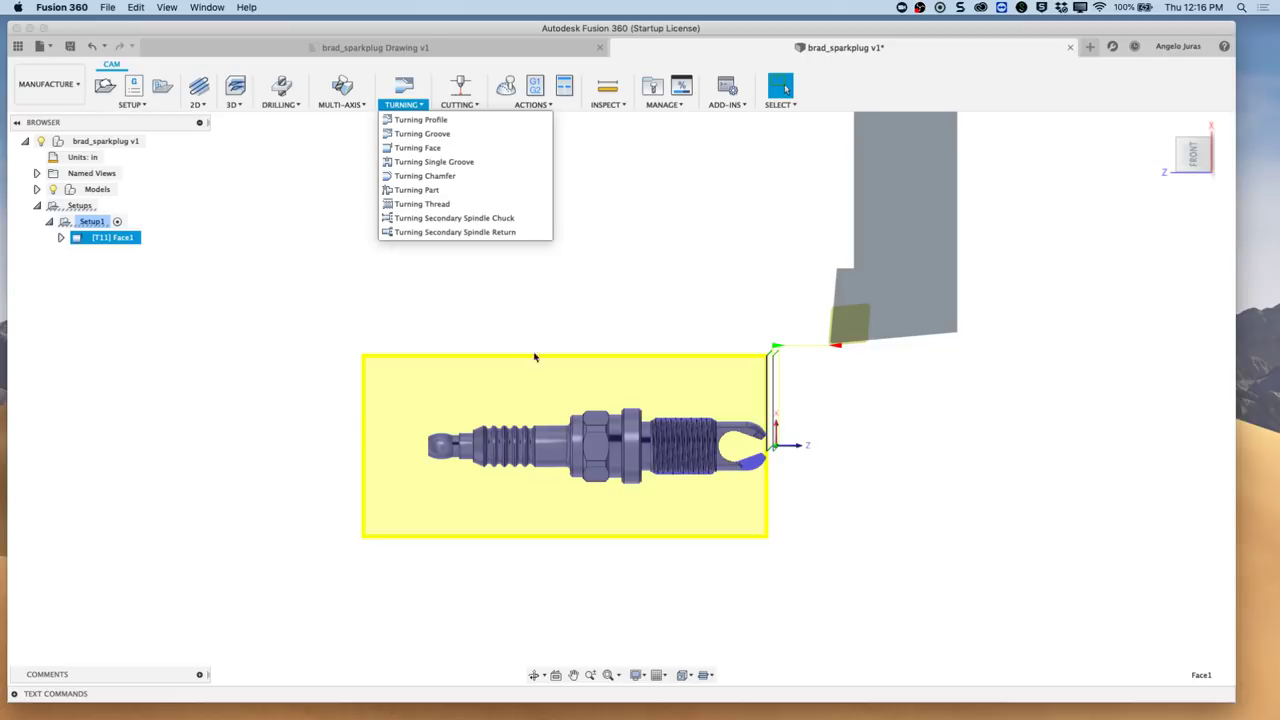
- Start a Turning Profile with grooving set to Don't allow and 3000 rpm max spindle speed
{"action": "left_click", "coordinate": [412, 120]}
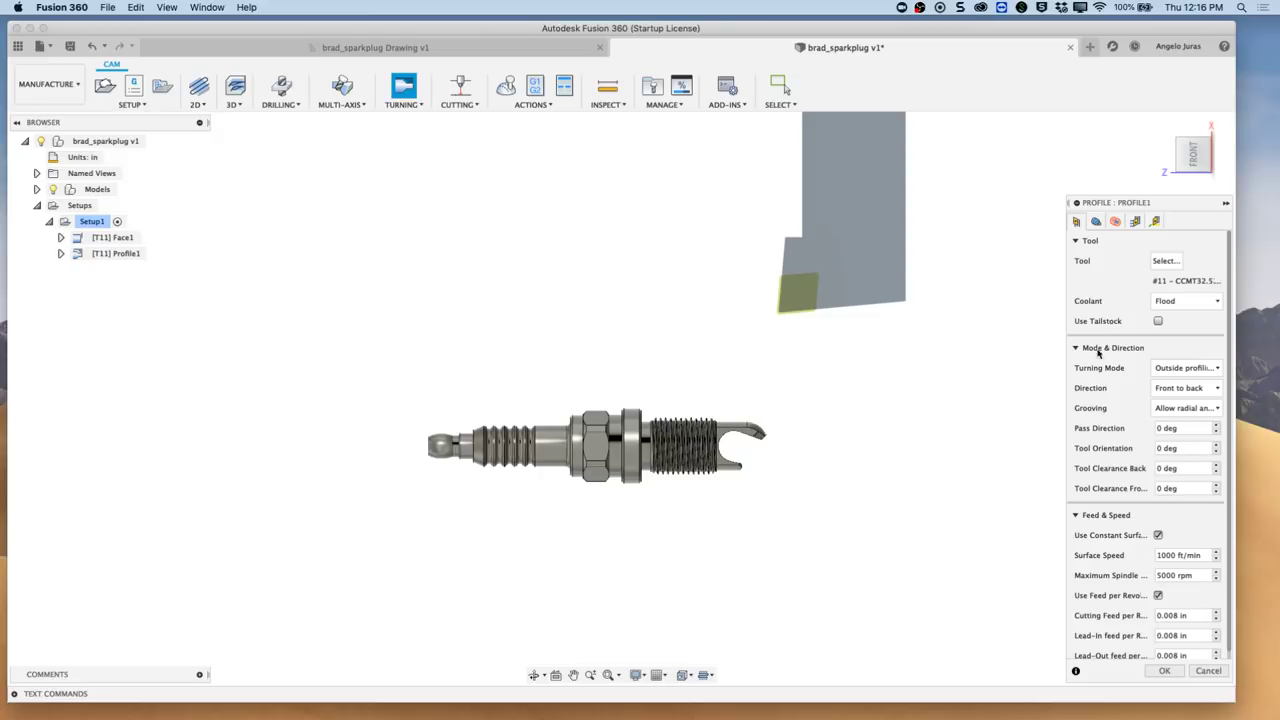
{"action": "left_click", "coordinate": [1215, 410]}
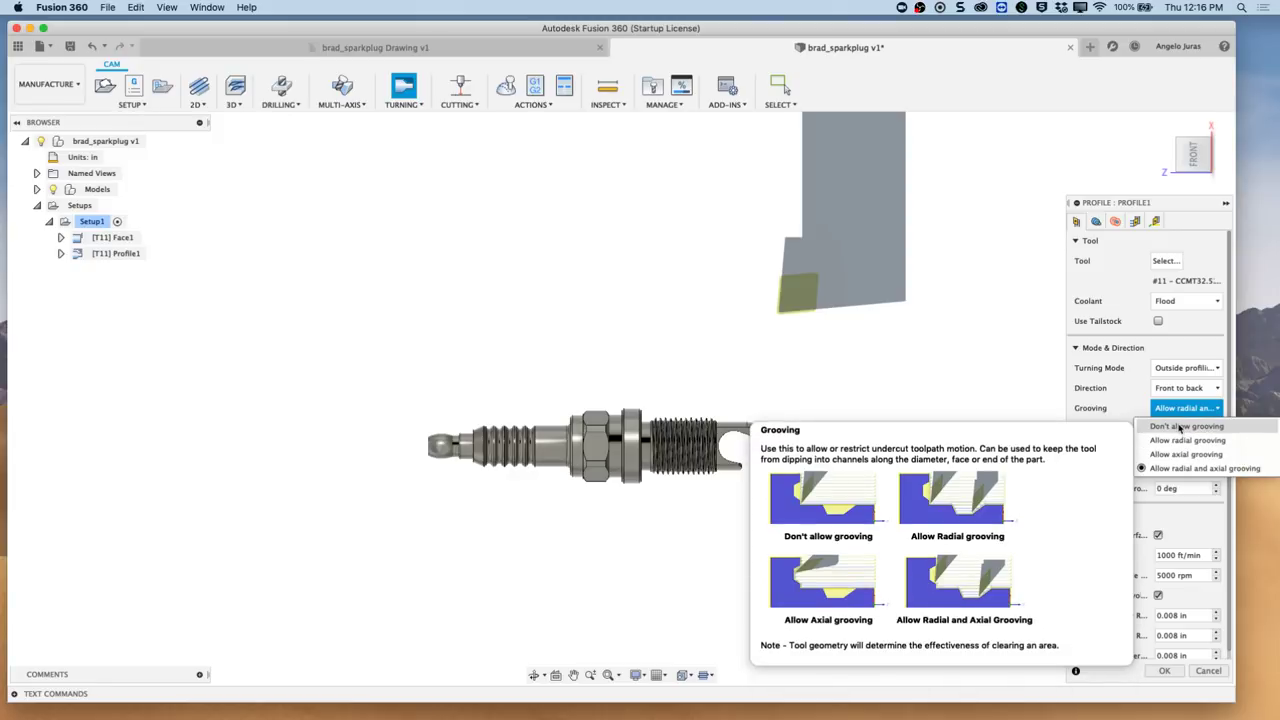
{"action": "left_click", "coordinate": [1181, 427]}
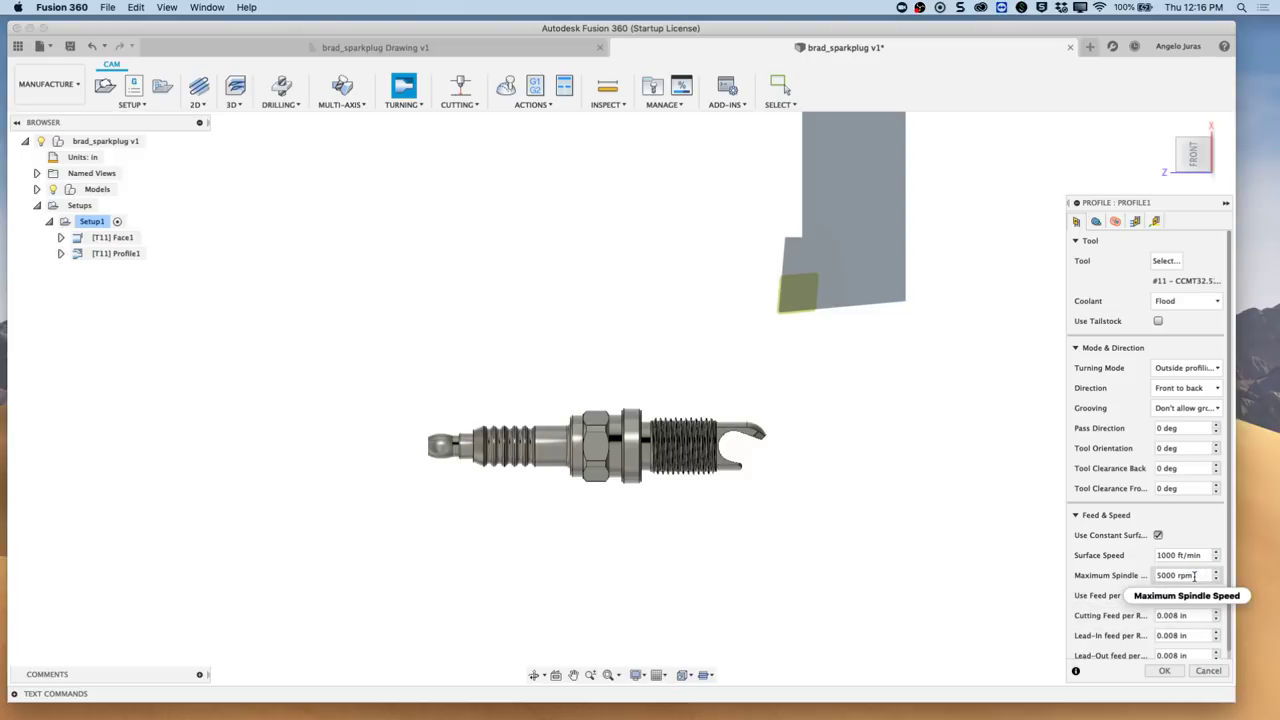
{"action": "left_click", "coordinate": [1194, 576]}
{"action": "type", "text": "3000"}
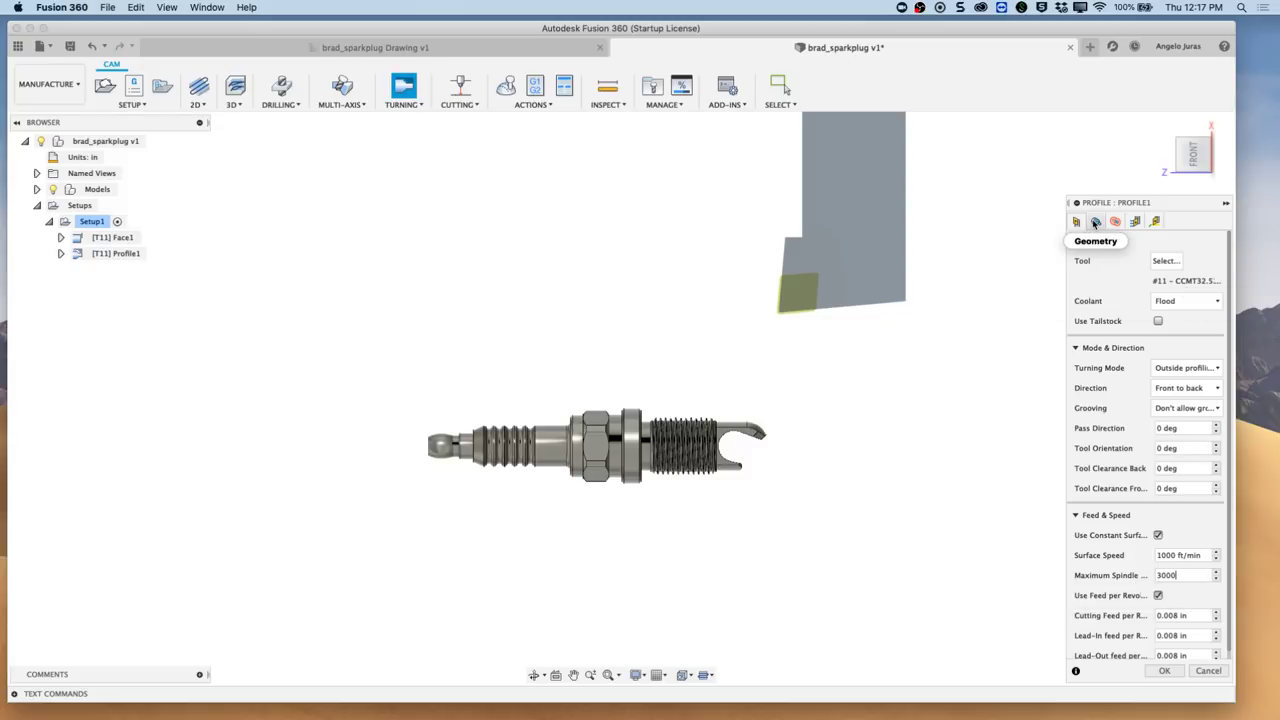
- Set the roughing stepdown to 0.06 in and raise the stepovers to 2
{"action": "left_click", "coordinate": [1095, 222]}
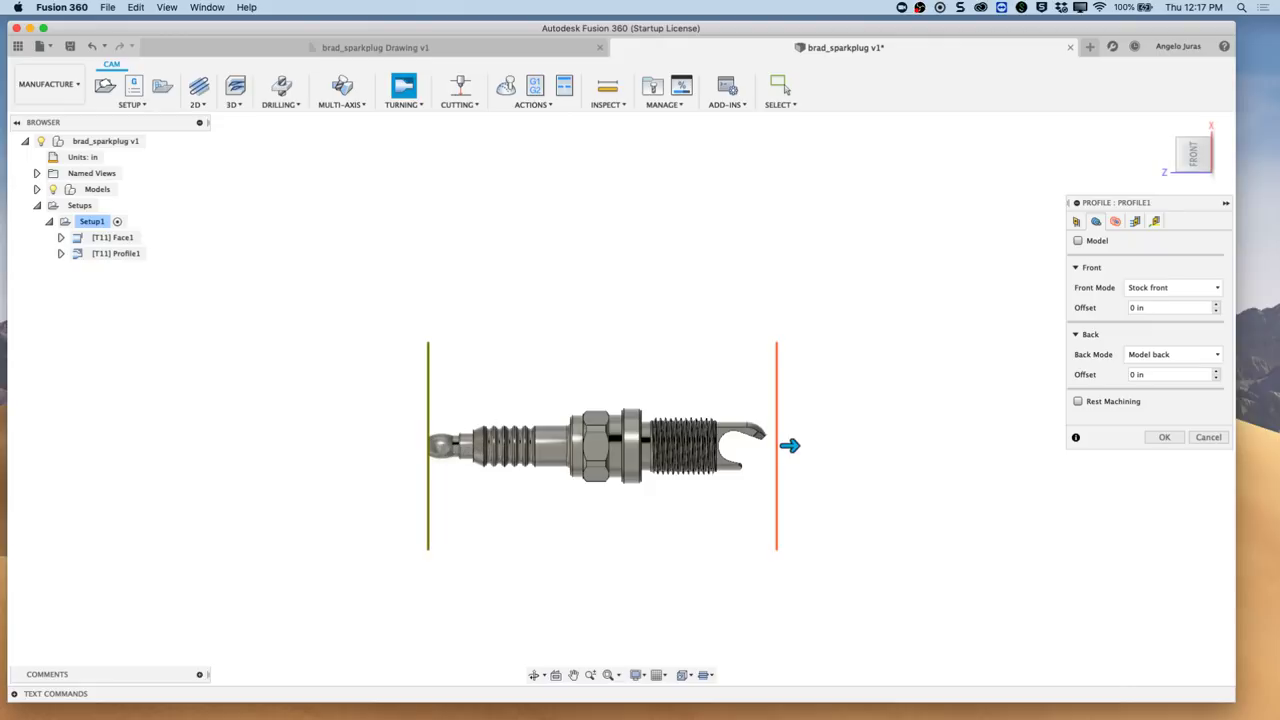
{"action": "left_click", "coordinate": [1116, 222]}
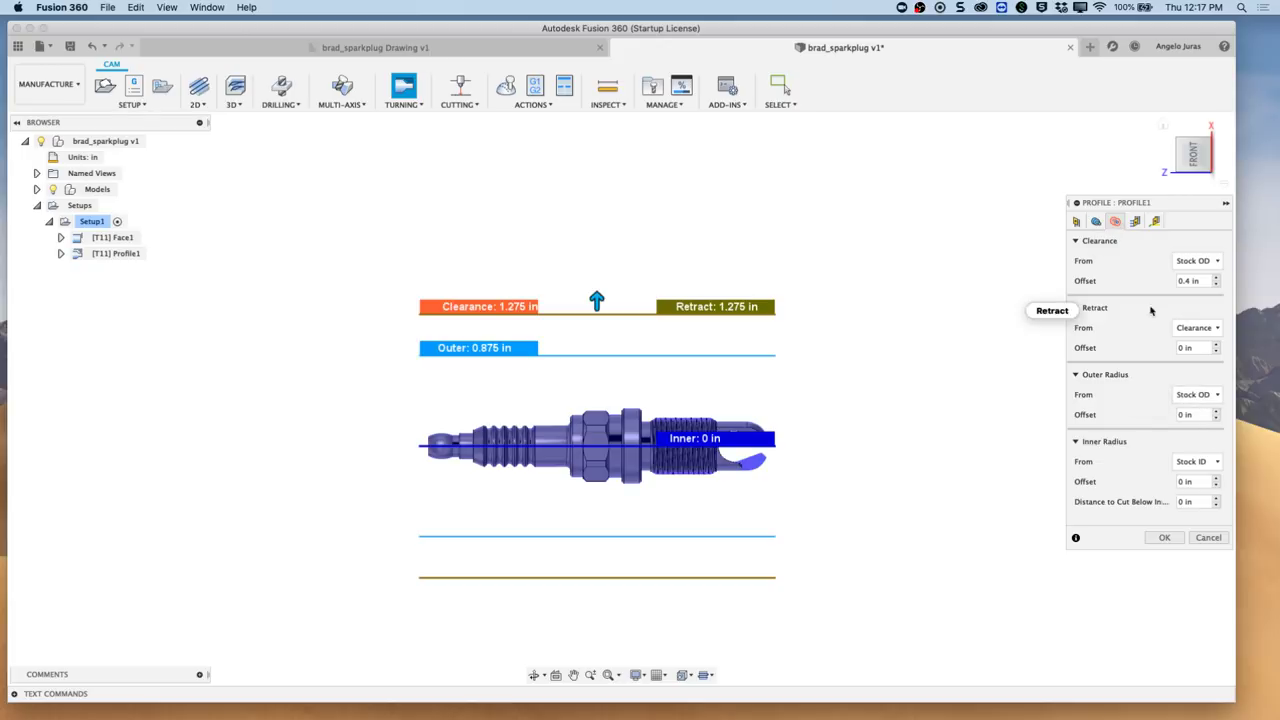
{"action": "left_click", "coordinate": [1136, 222]}
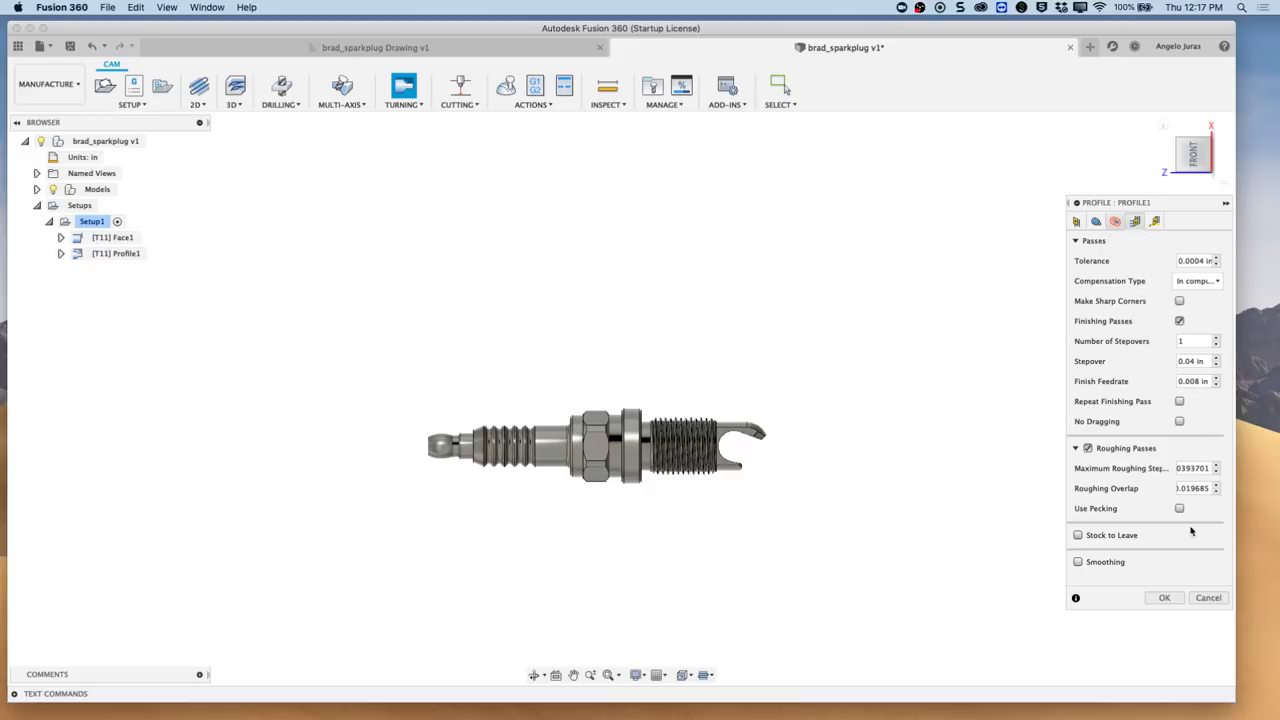
{"action": "double_click", "coordinate": [1208, 468]}
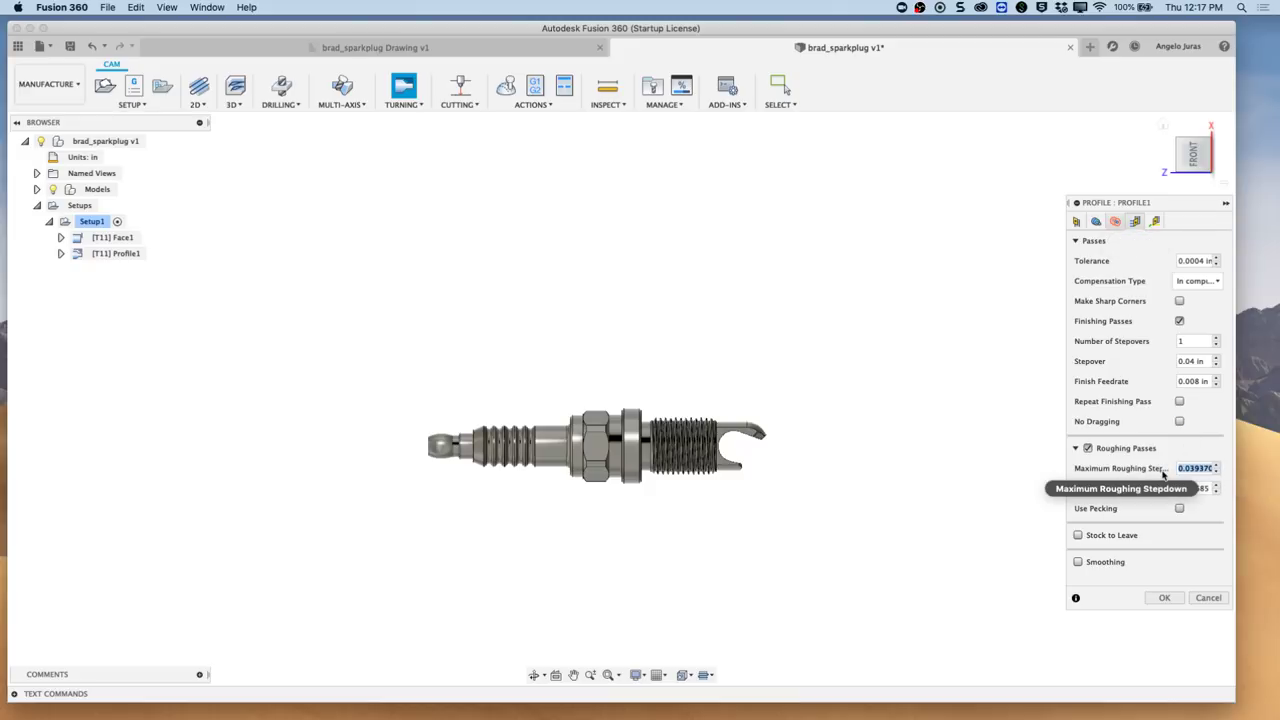
{"action": "key", "text": "BackSpace"}
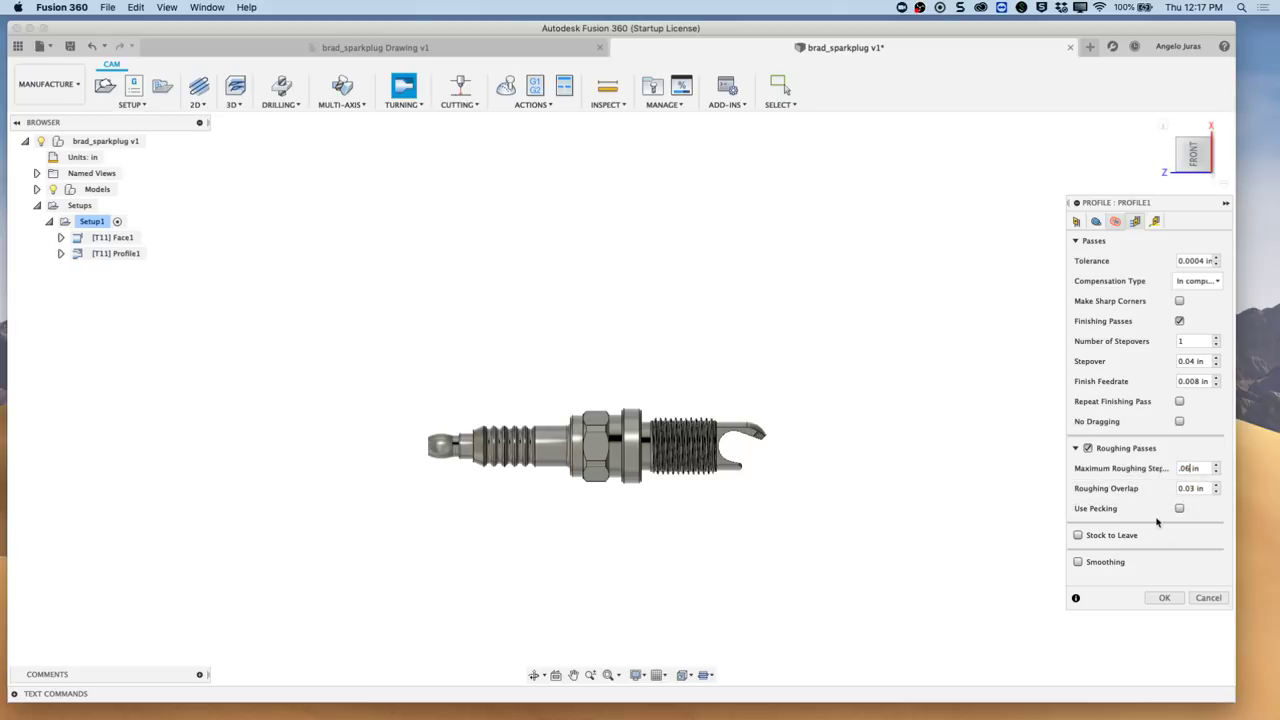
{"action": "left_click", "coordinate": [1217, 339]}
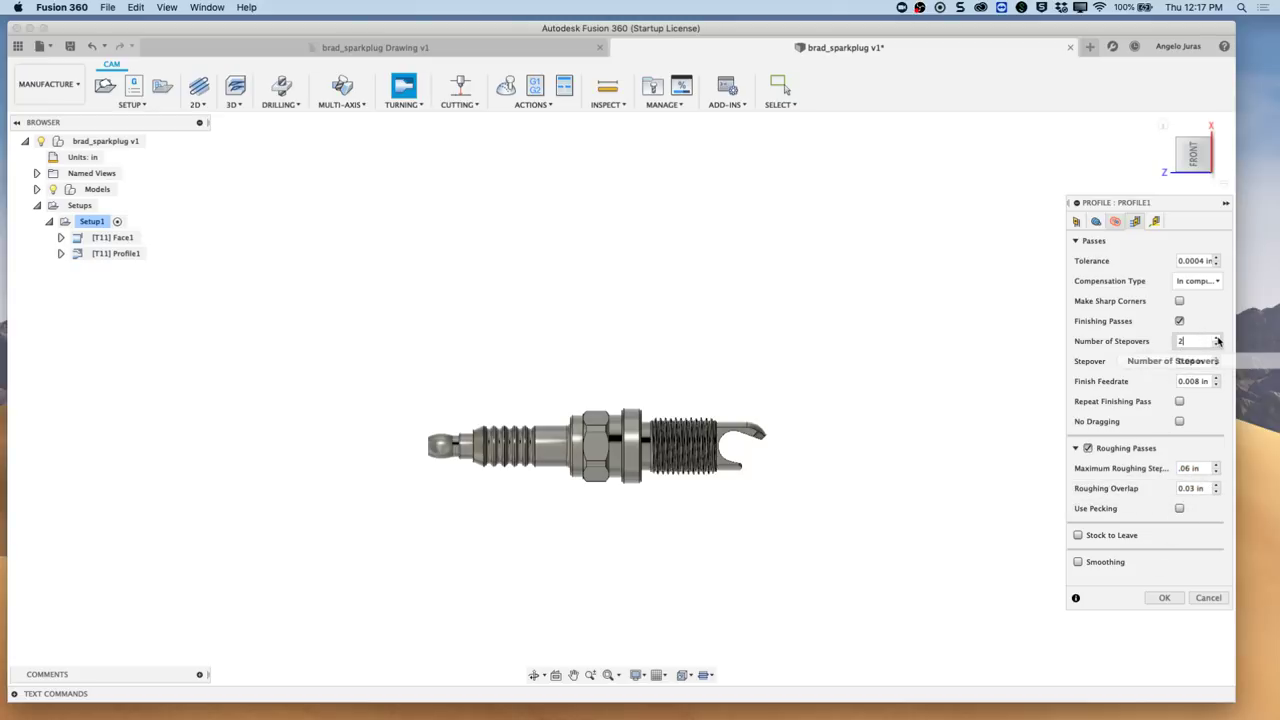
{"action": "double_click", "coordinate": [1200, 361]}
{"action": "key", "text": "BackSpace"}
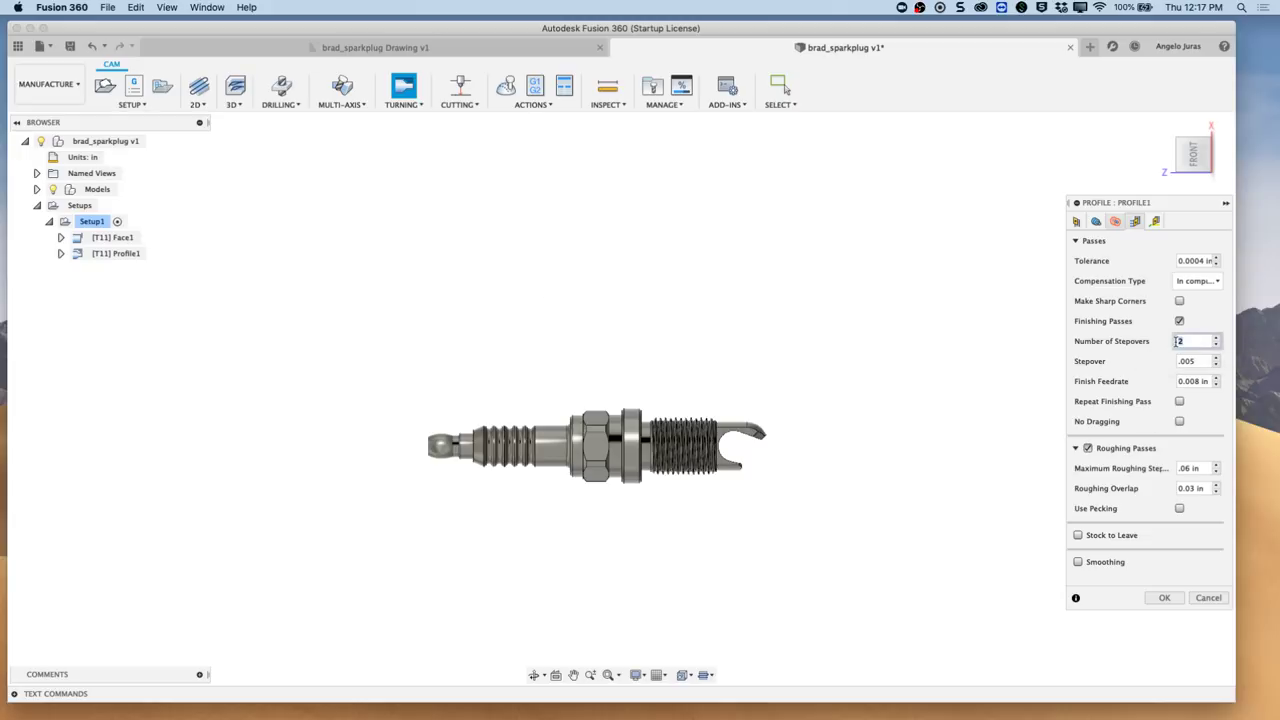
- Turn off finishing passes, leave 0.004 in stock, and create the roughing profile
{"action": "left_click", "coordinate": [1179, 321]}
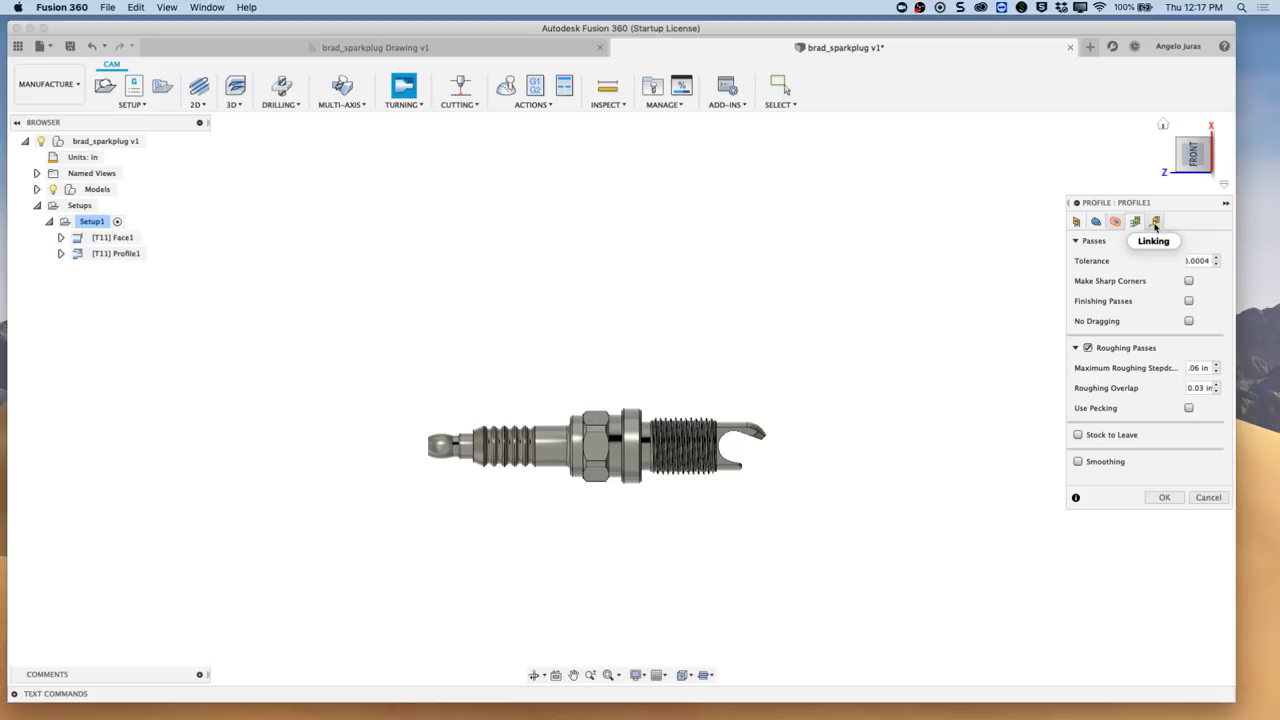
{"action": "left_click", "coordinate": [1078, 435]}
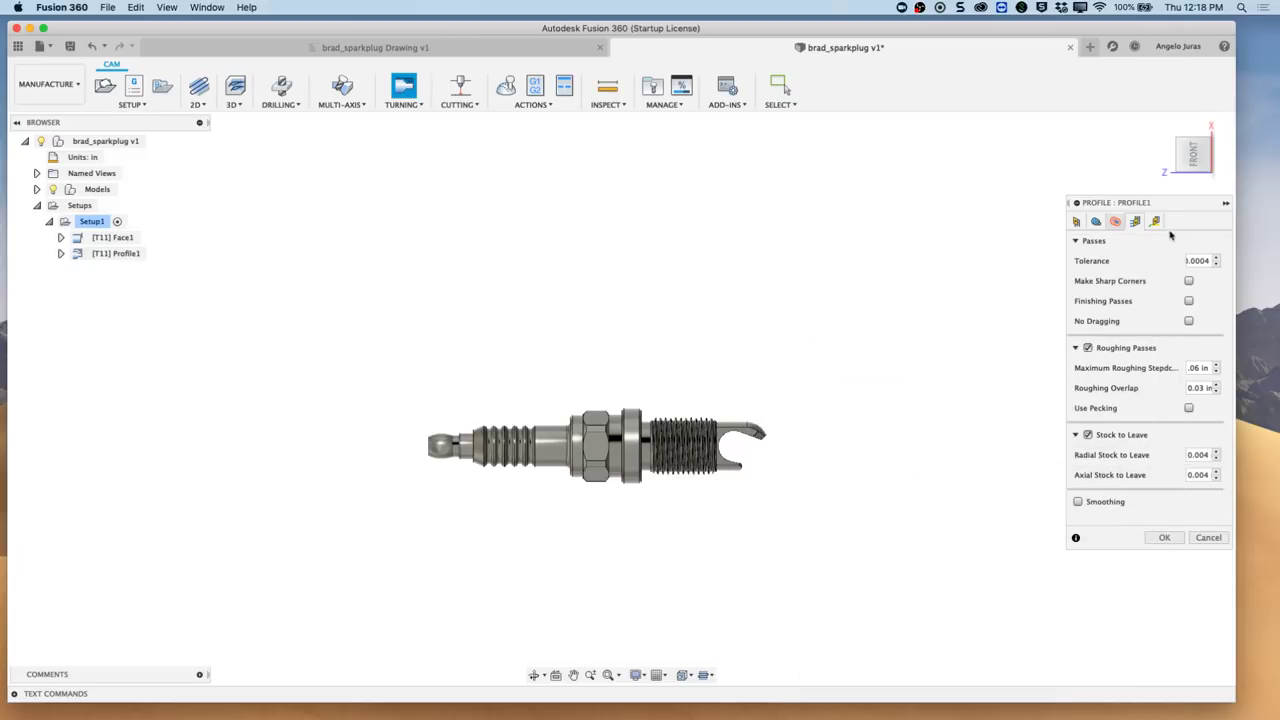
{"action": "left_click", "coordinate": [1157, 223]}
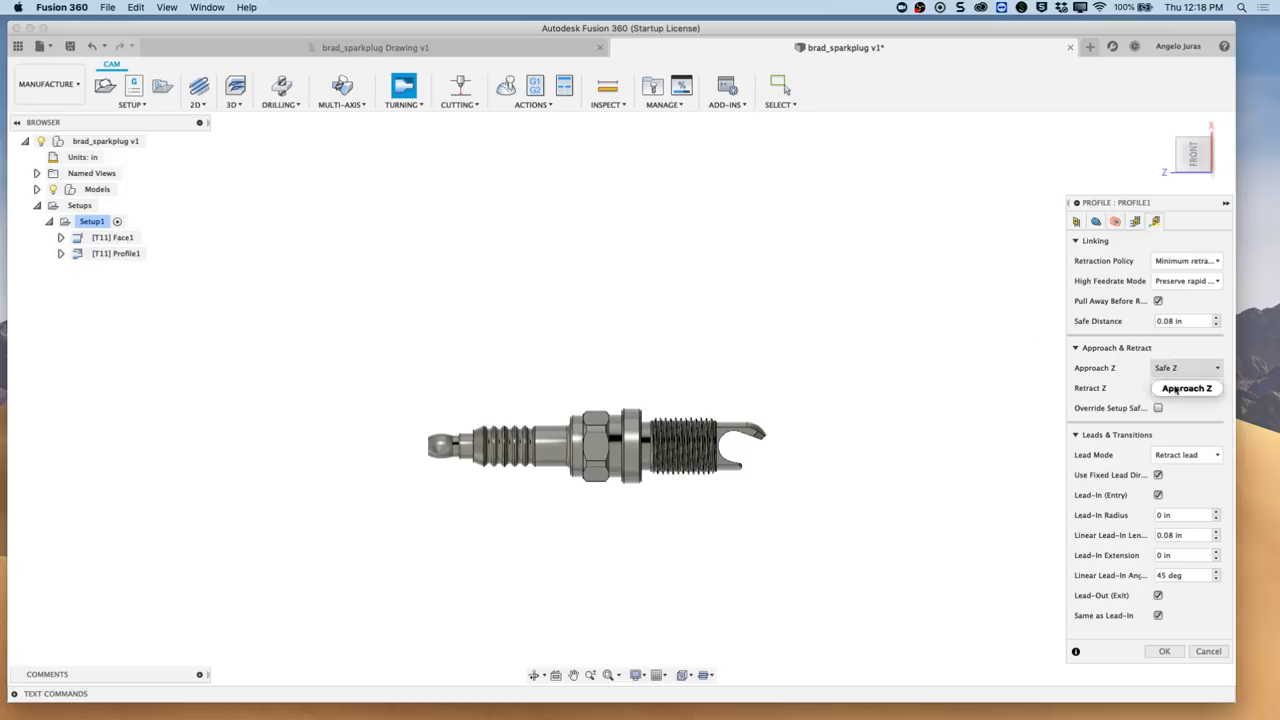
{"action": "left_click", "coordinate": [1160, 653]}
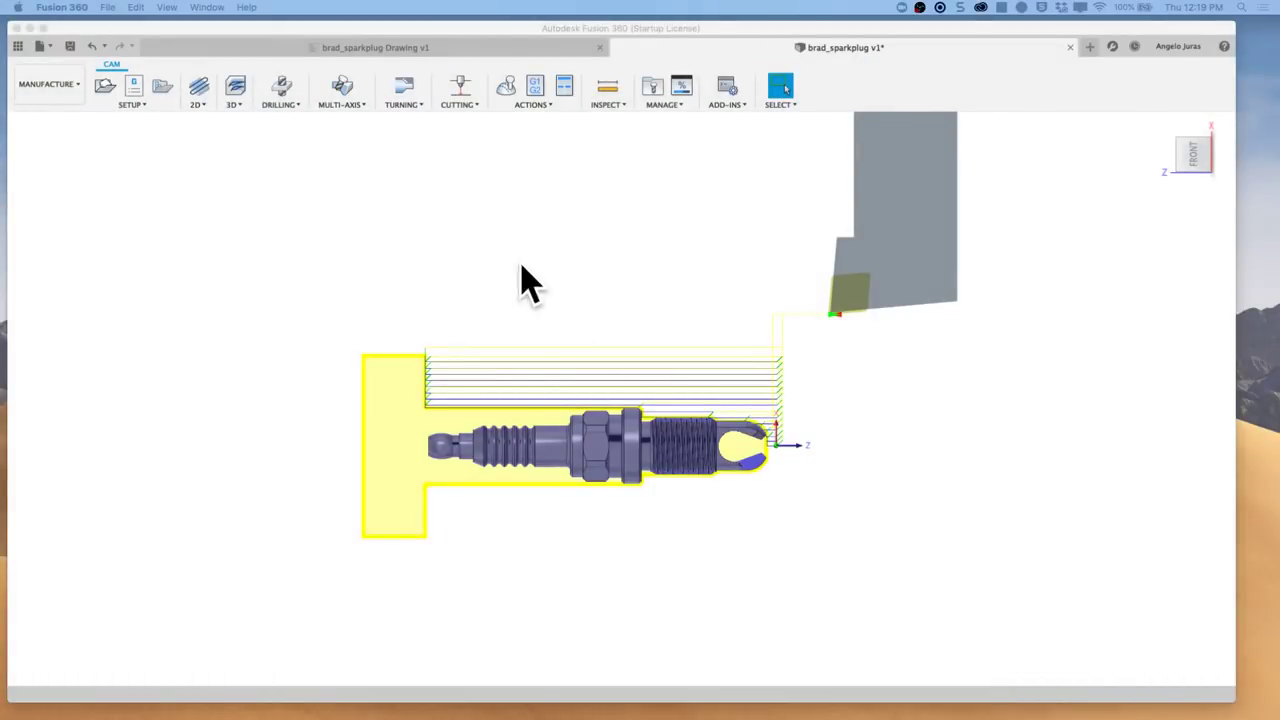
- Reopen Profile1's settings for editing from the Setup1 browser
{"action": "left_click", "coordinate": [930, 470]}
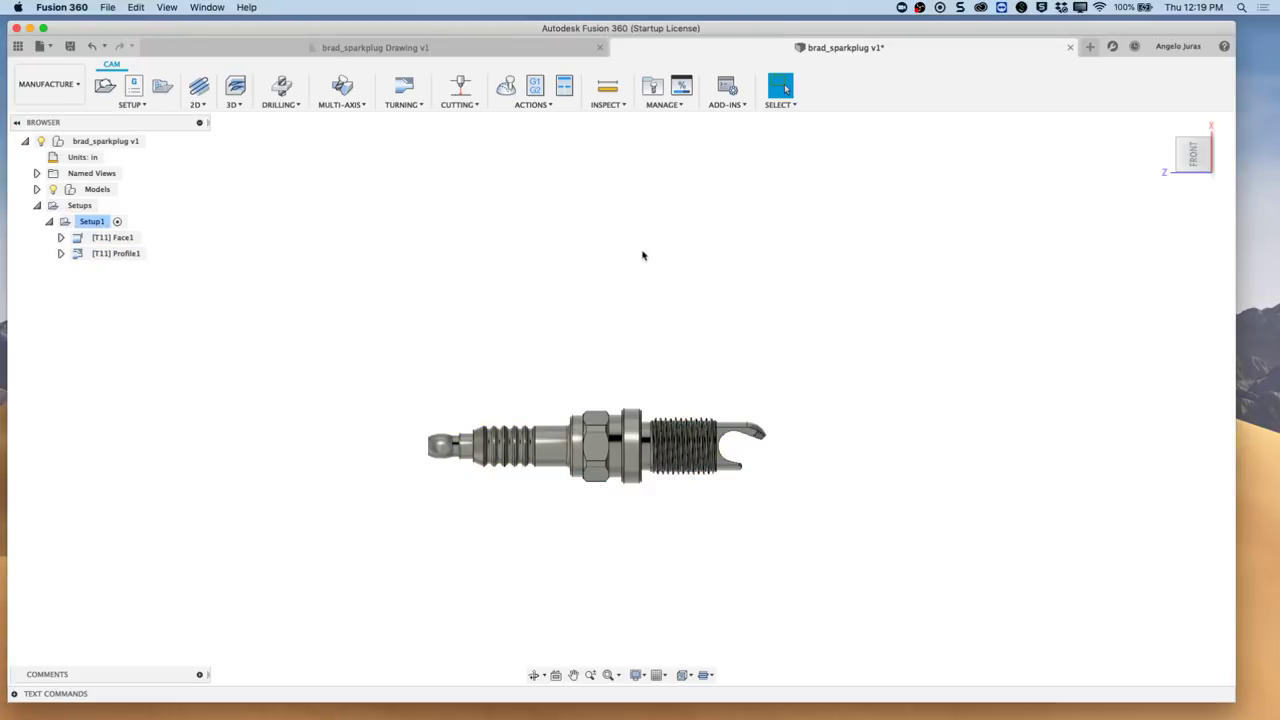
{"action": "left_click", "coordinate": [108, 238]}
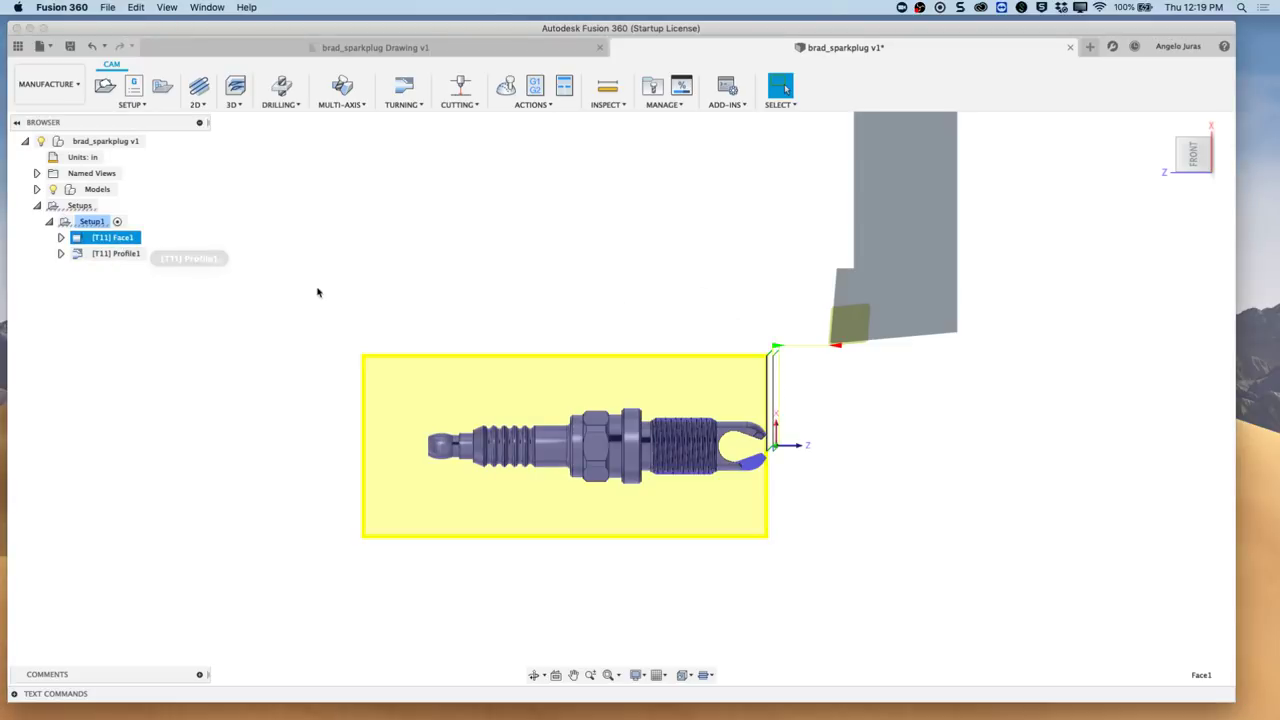
{"action": "left_click", "coordinate": [114, 255]}
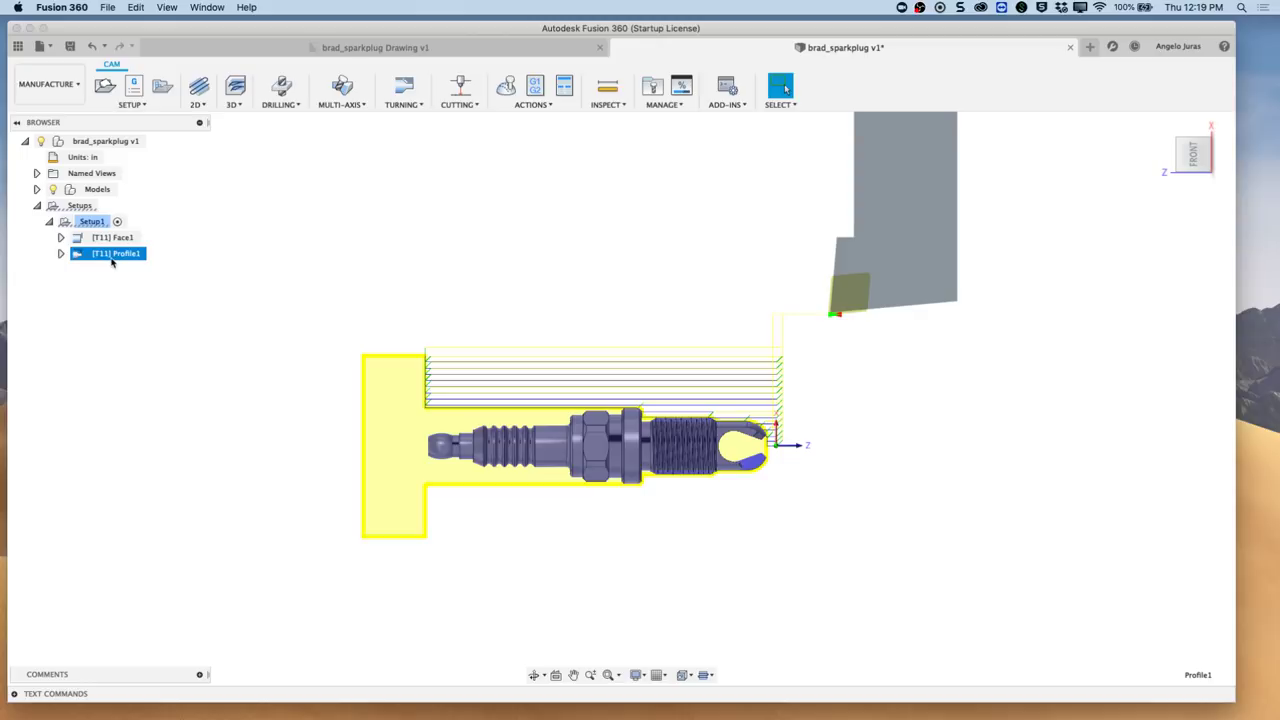
{"action": "right_click", "coordinate": [114, 257]}
{"action": "left_click", "coordinate": [136, 270]}
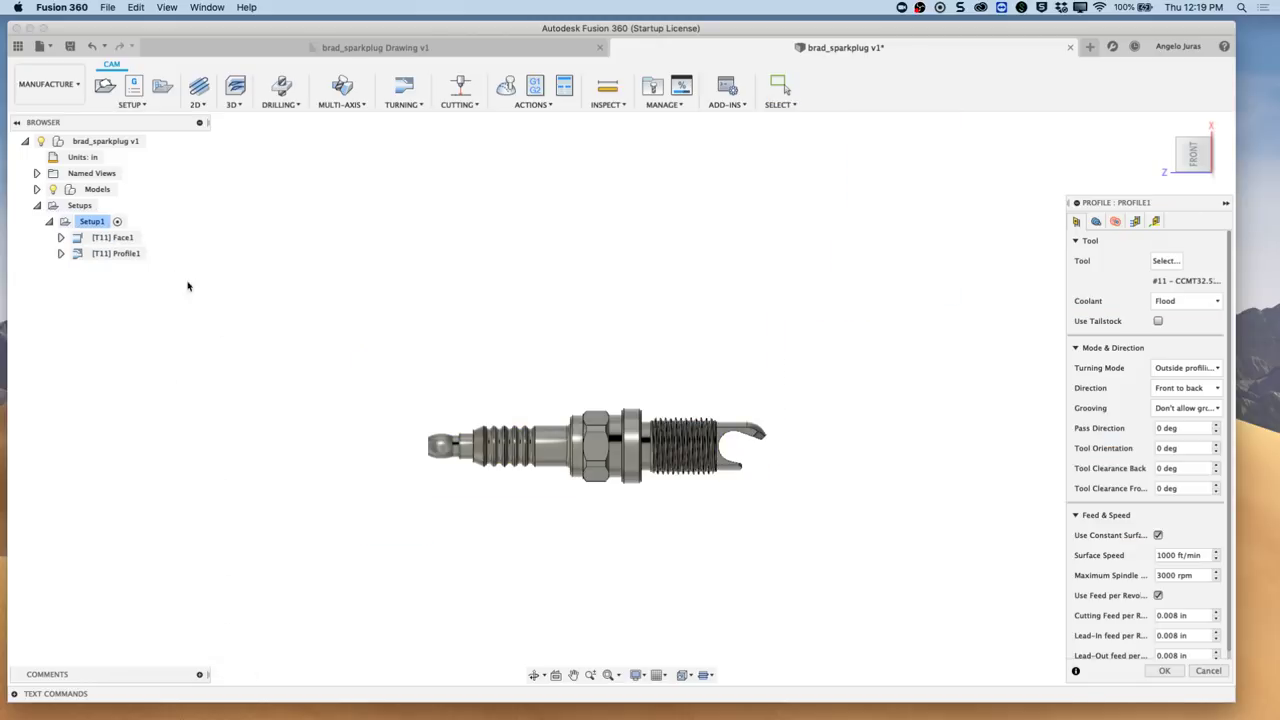
- Set Back Mode to Selection using the shoulder vertex, then regenerate Profile1
{"action": "left_click", "coordinate": [1097, 221]}
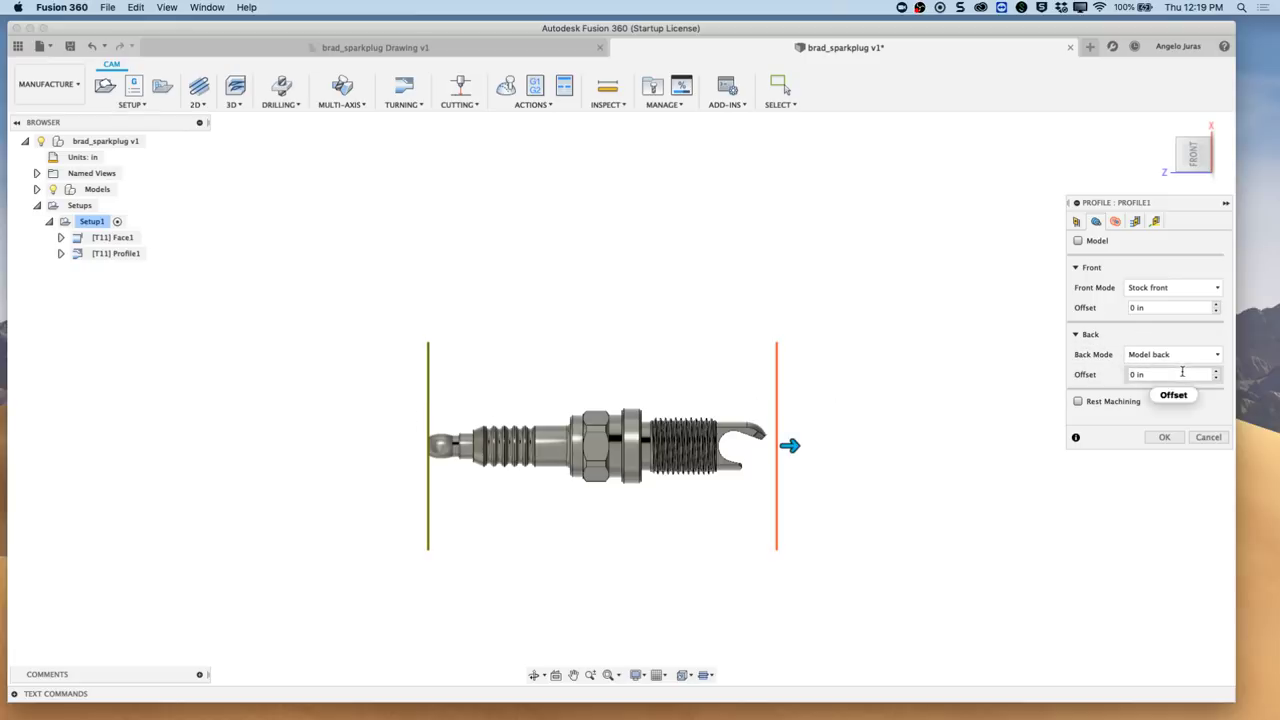
{"action": "left_click", "coordinate": [1218, 357]}
{"action": "left_click", "coordinate": [1165, 414]}
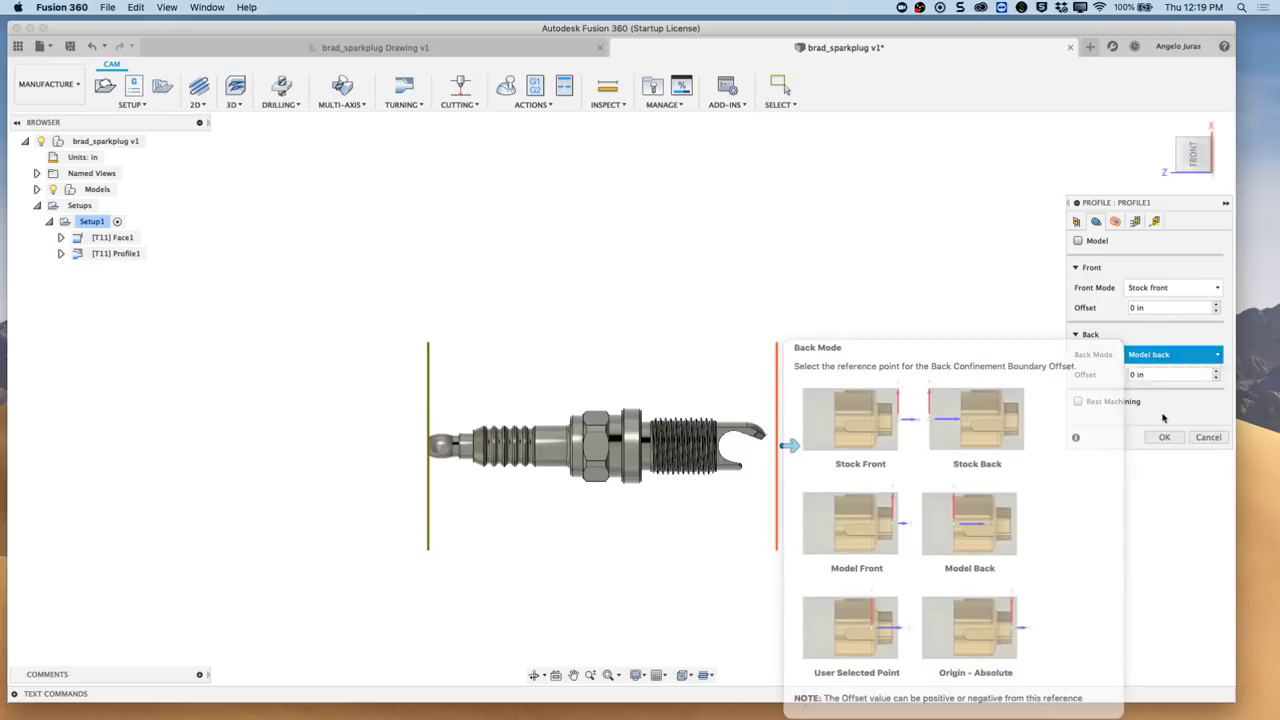
{"action": "scroll", "coordinate": [557, 475], "scroll_direction": "up", "scroll_amount": 6}
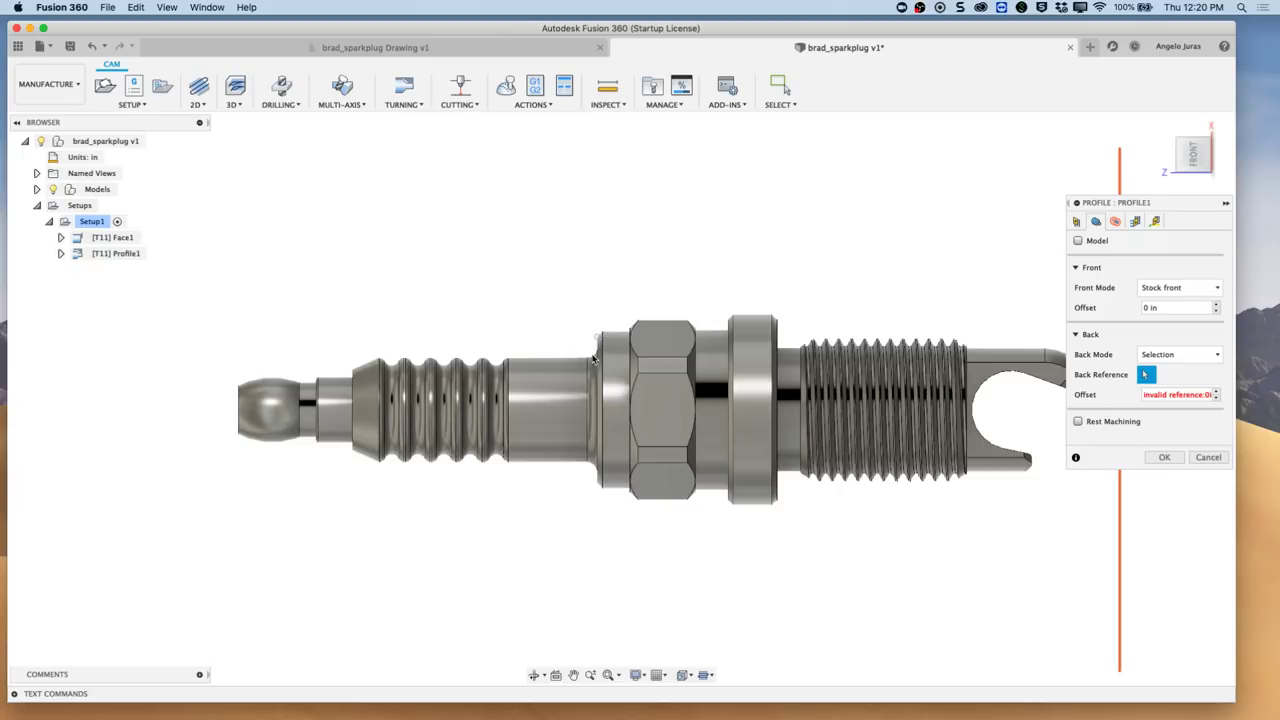
{"action": "left_click", "coordinate": [593, 362]}
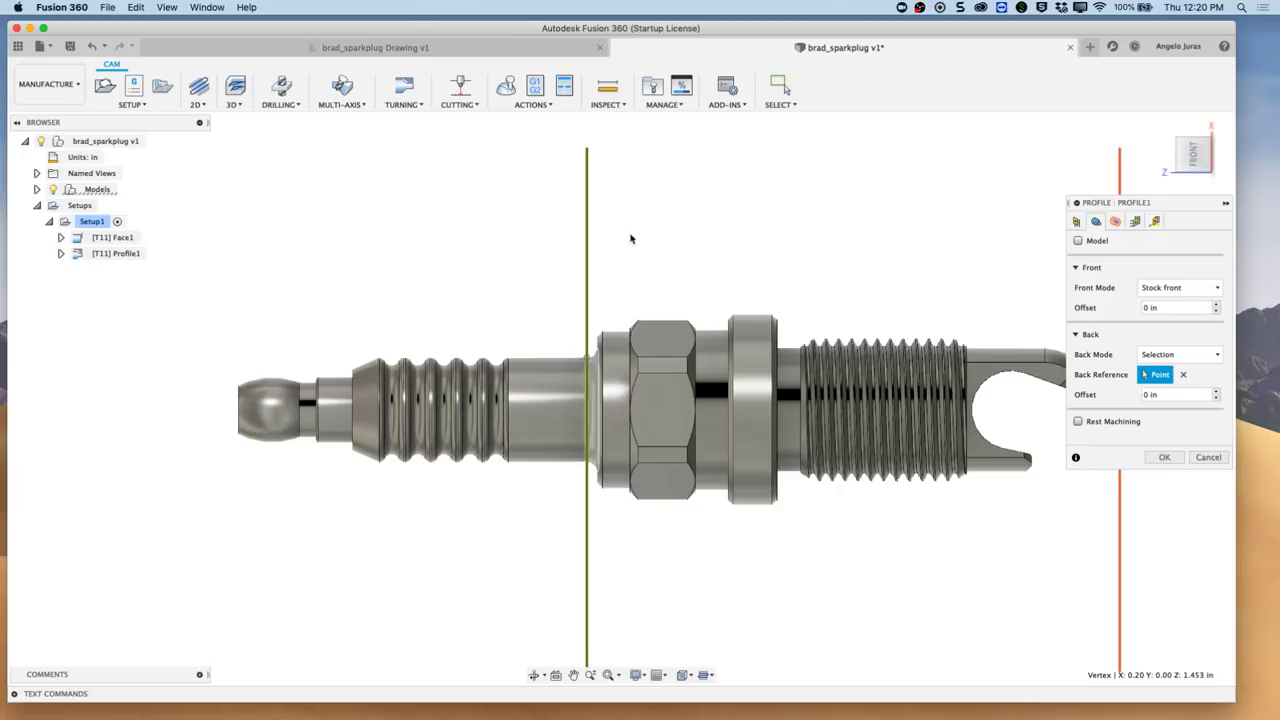
{"action": "scroll", "coordinate": [803, 551], "scroll_direction": "down", "scroll_amount": 3}
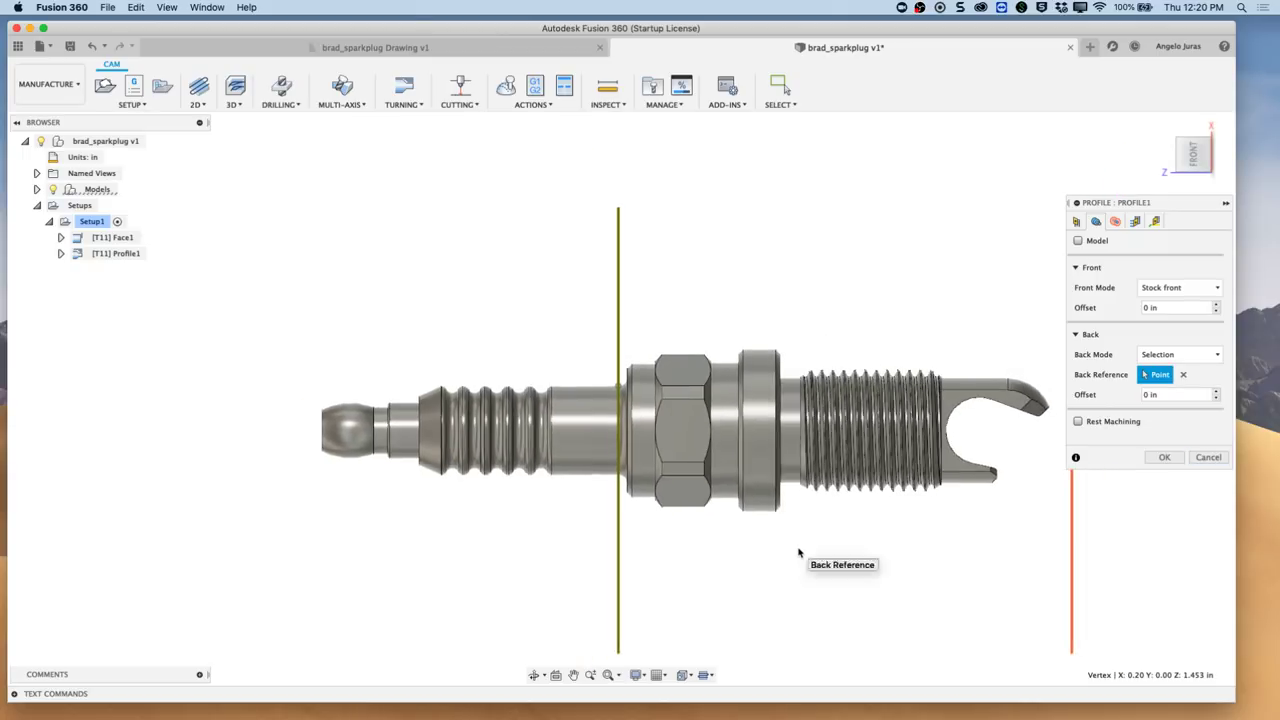
{"action": "left_click", "coordinate": [1165, 458]}
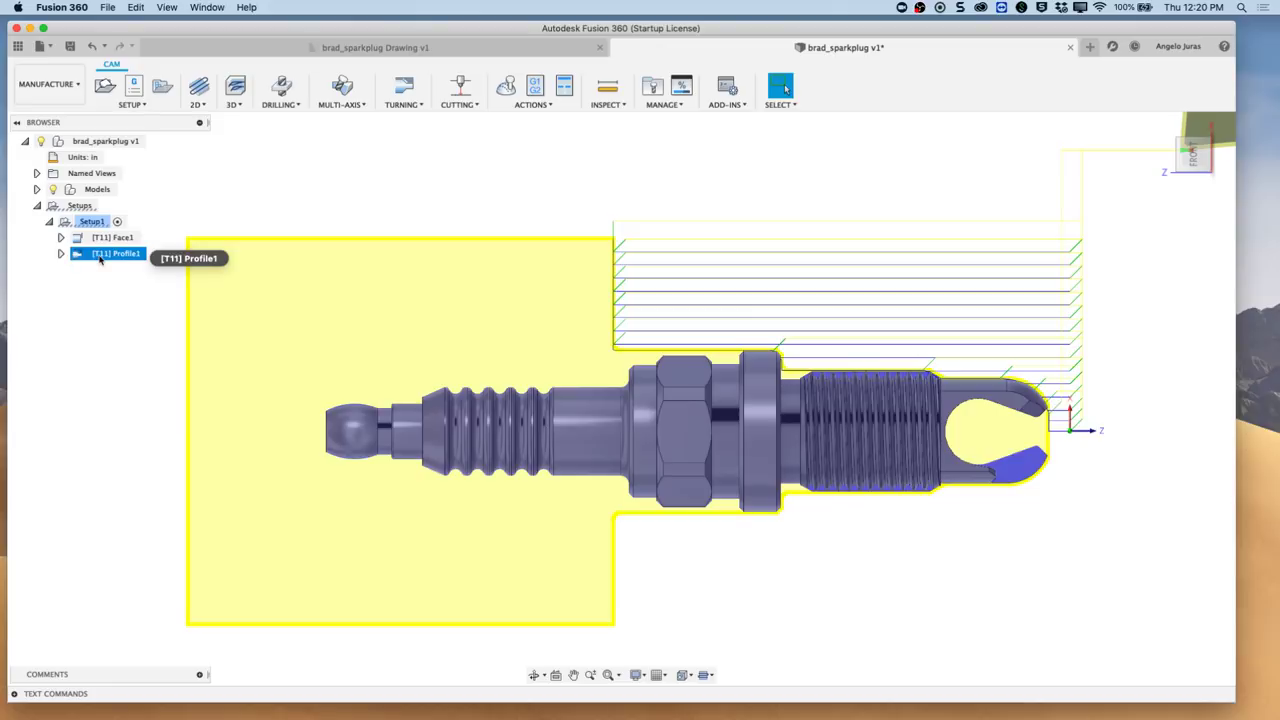
- Duplicate the Profile1 roughing operation and open the Profile1 (2) copy for editing
{"action": "left_click", "coordinate": [404, 104]}
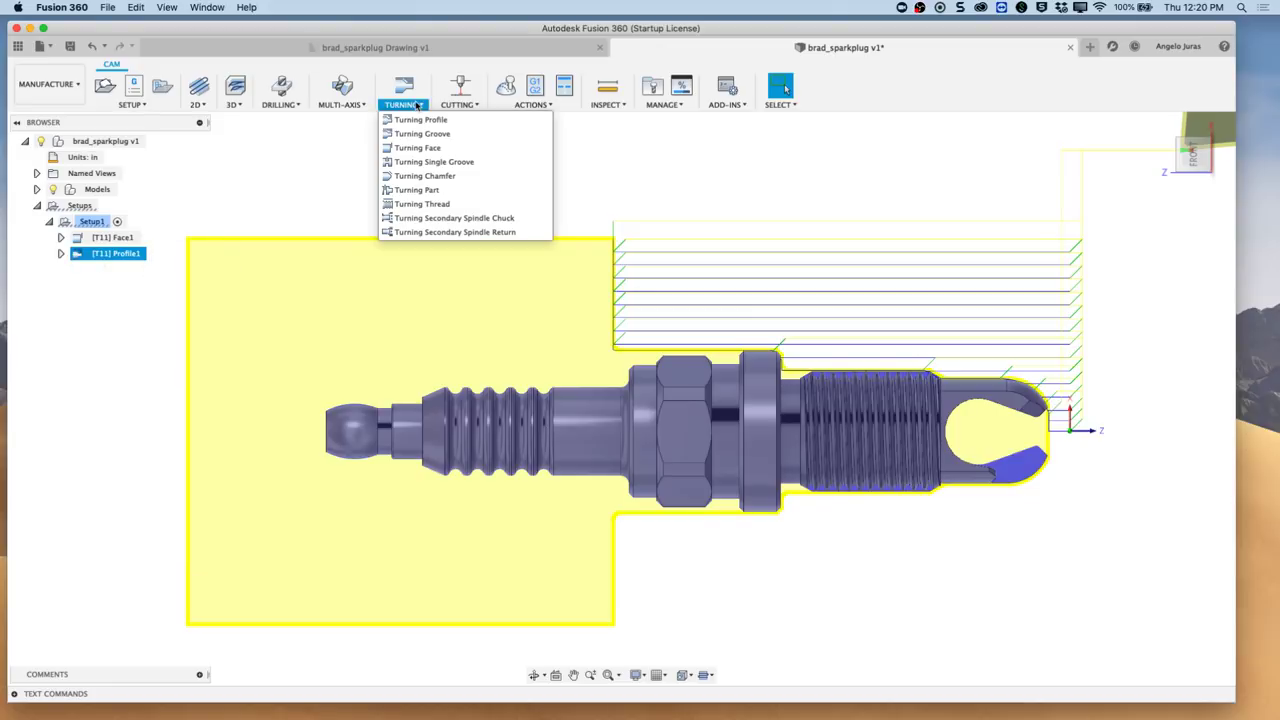
{"action": "left_click", "coordinate": [351, 186]}
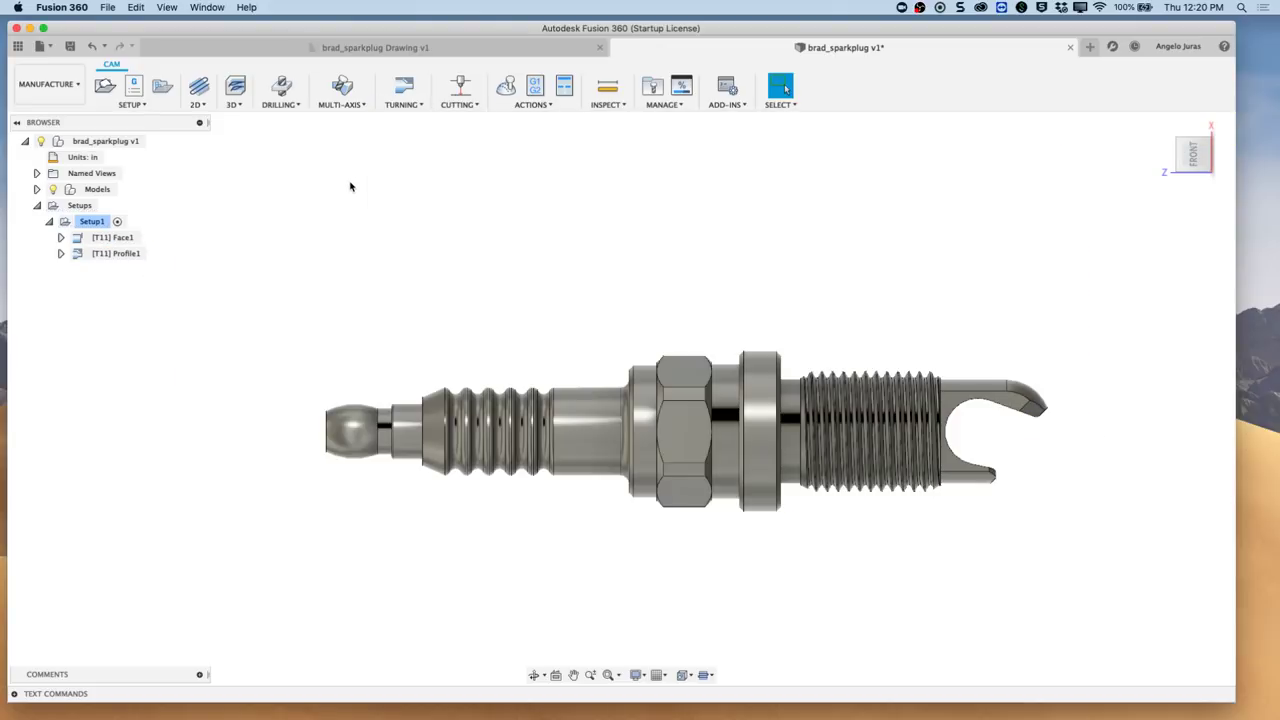
{"action": "left_click", "coordinate": [128, 256]}
{"action": "right_click", "coordinate": [128, 258]}
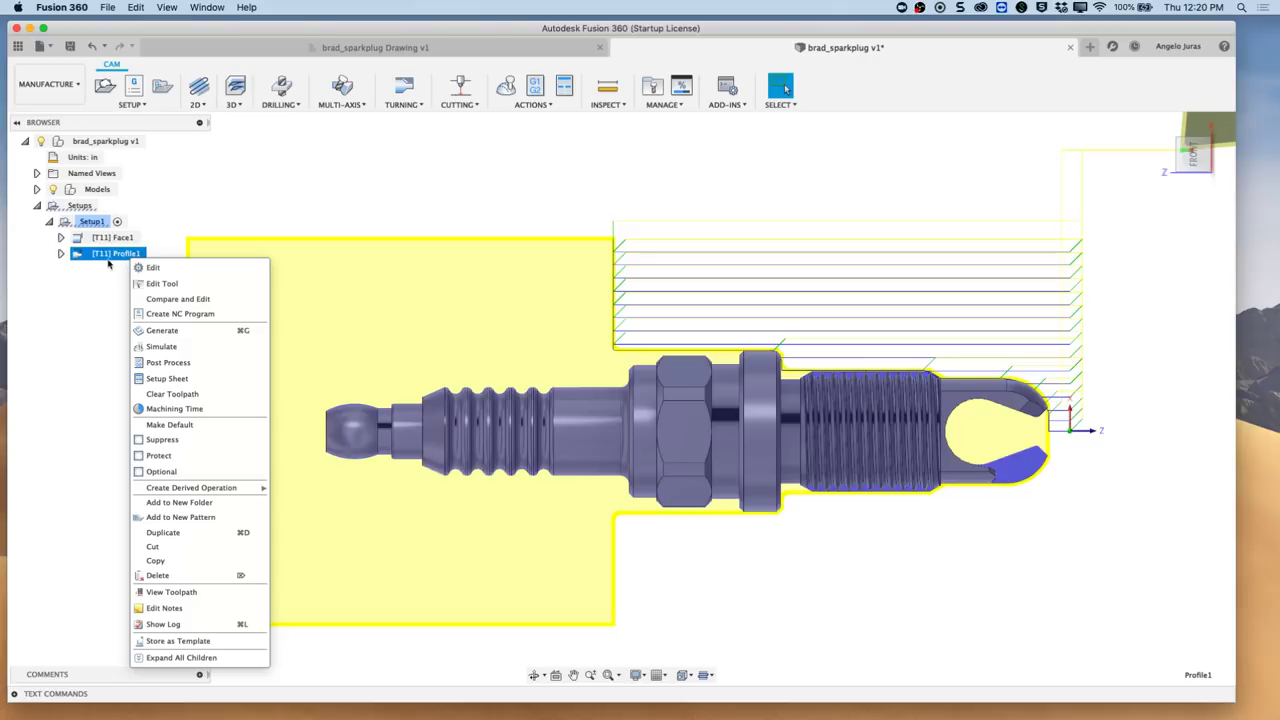
{"action": "left_click", "coordinate": [191, 533]}
{"action": "left_click", "coordinate": [170, 269]}
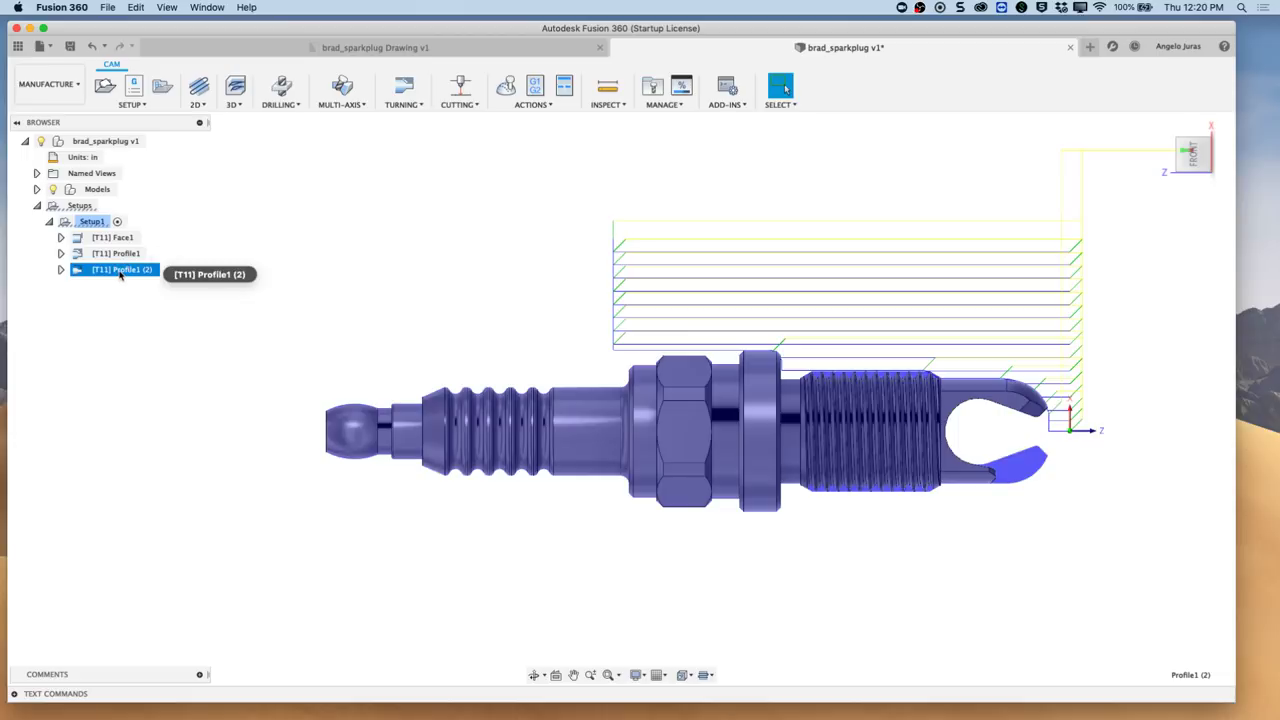
{"action": "right_click", "coordinate": [119, 275]}
{"action": "left_click", "coordinate": [134, 283]}
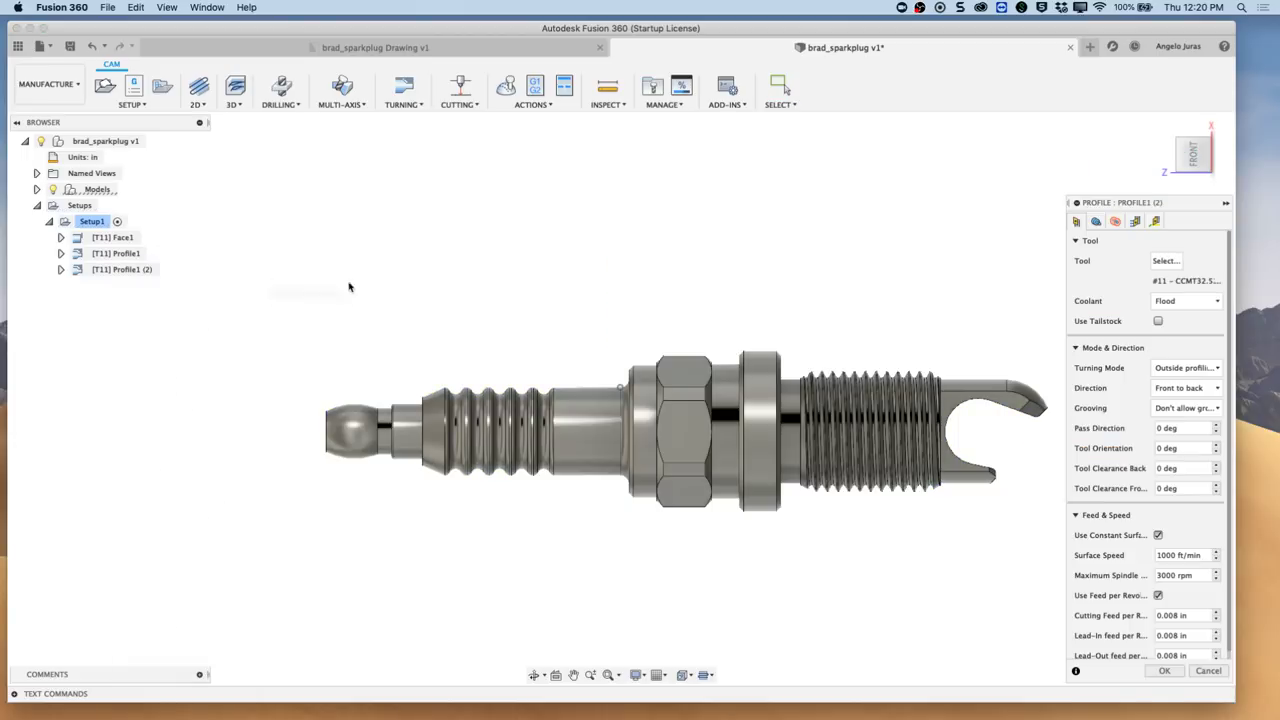
- Swap the tool to the 35° VCGT331 finish turning tool from P9_Haaslathe_lib_dec2017
{"action": "left_click", "coordinate": [1165, 260]}
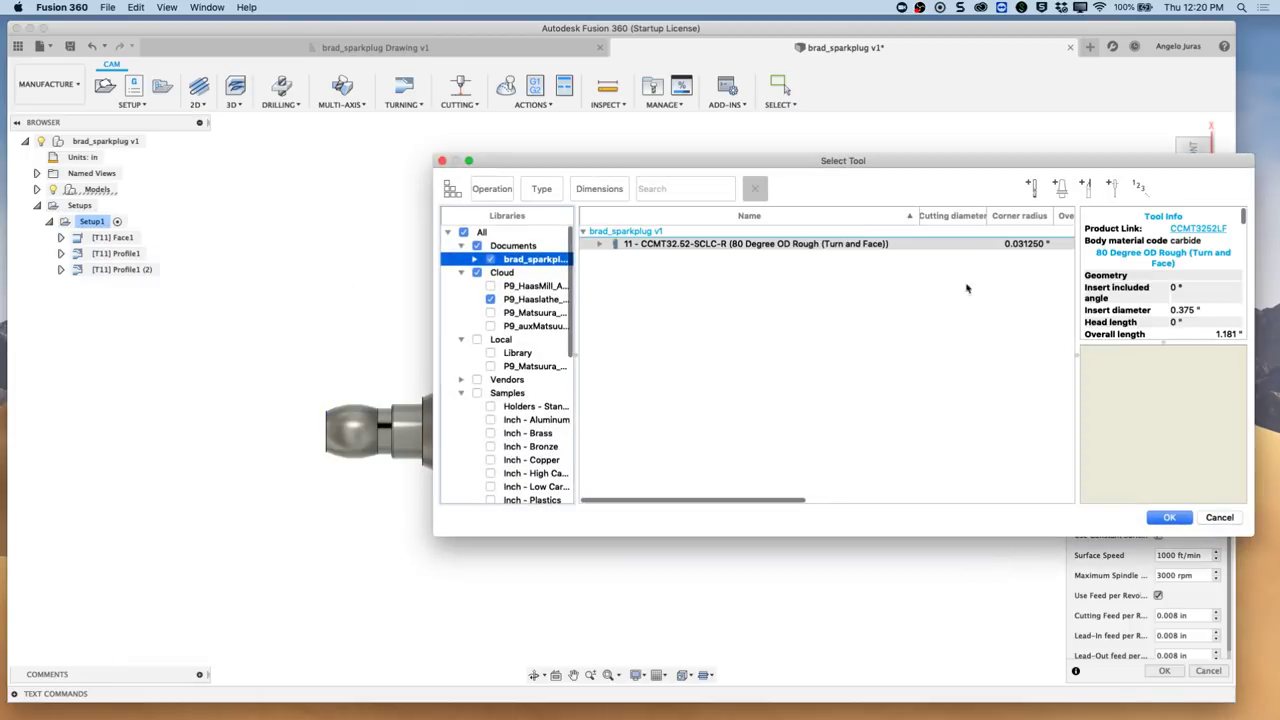
{"action": "left_click", "coordinate": [534, 300]}
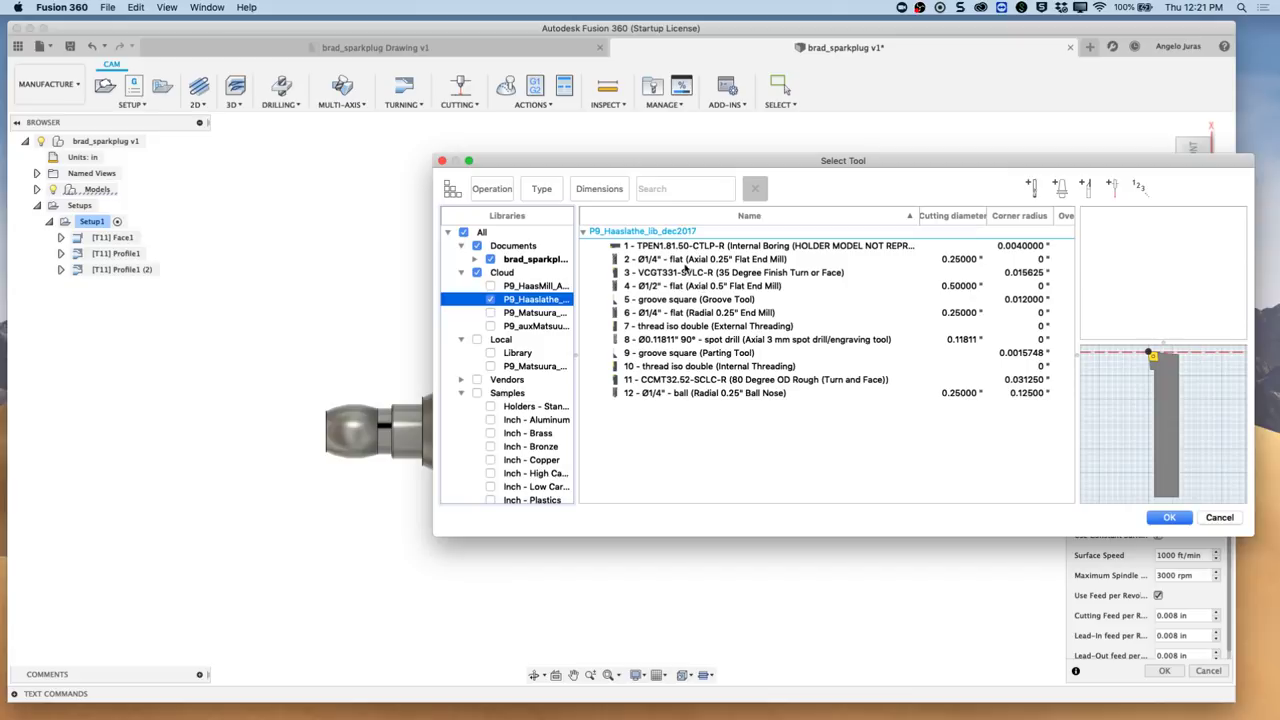
{"action": "left_click", "coordinate": [673, 273]}
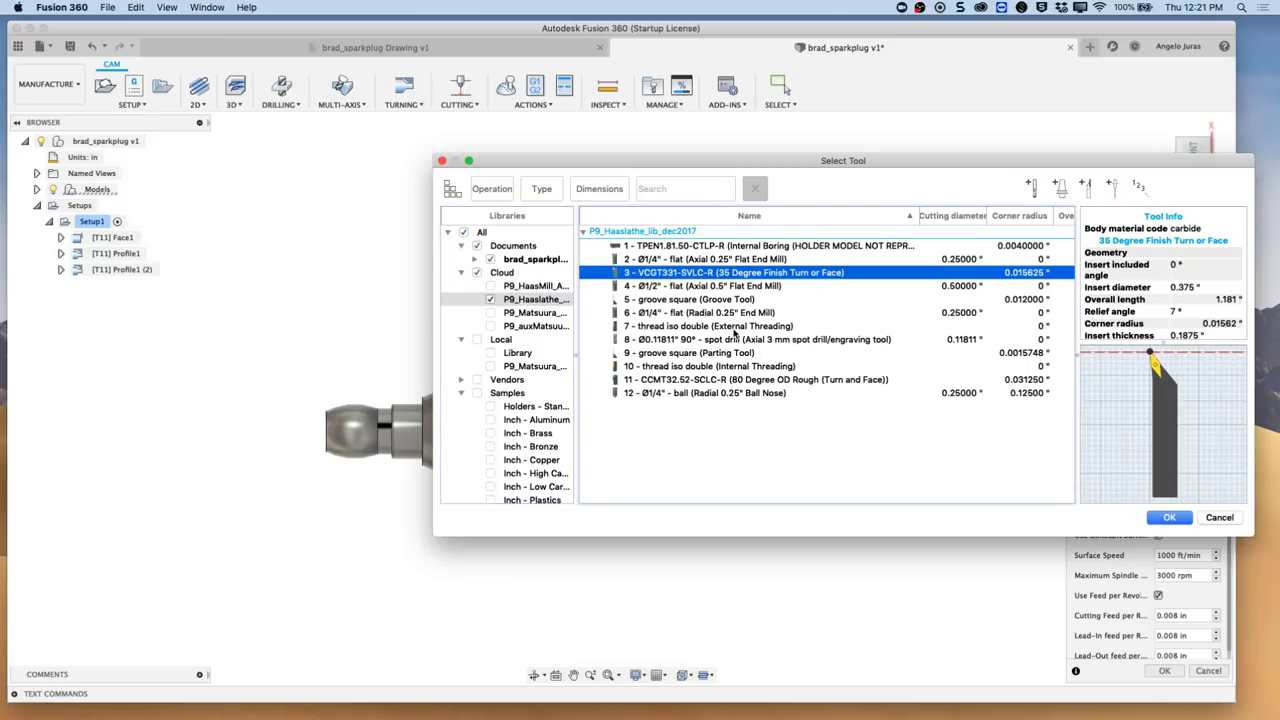
{"action": "left_click", "coordinate": [1169, 517]}
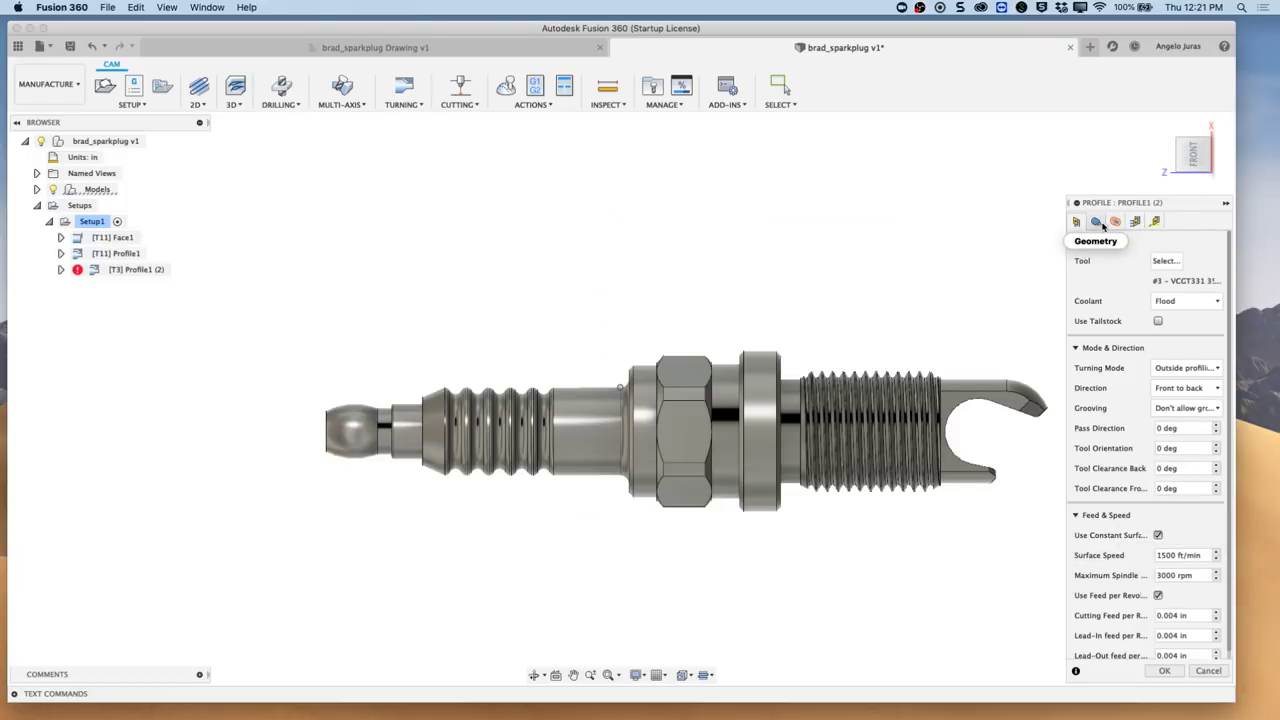
- Enable rest machining, drop stock to leave, and add finishing passes with .005 stepover
{"action": "left_click", "coordinate": [1097, 223]}
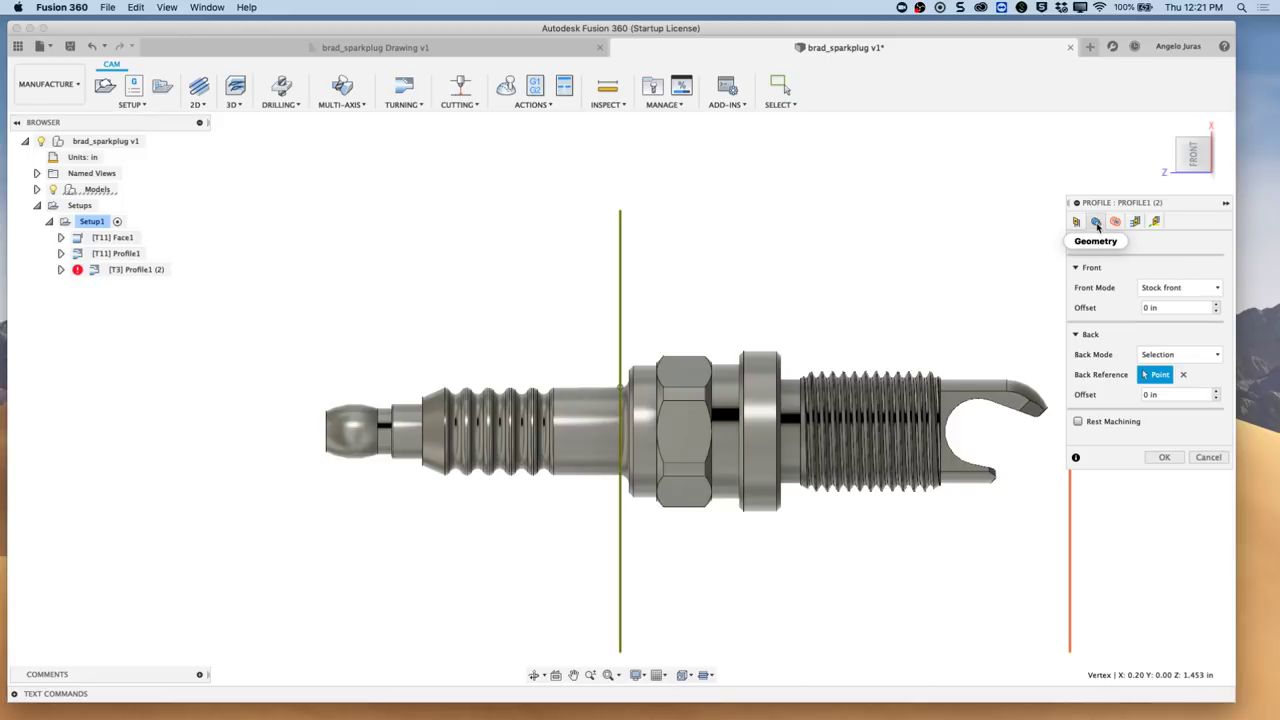
{"action": "left_click", "coordinate": [1079, 422]}
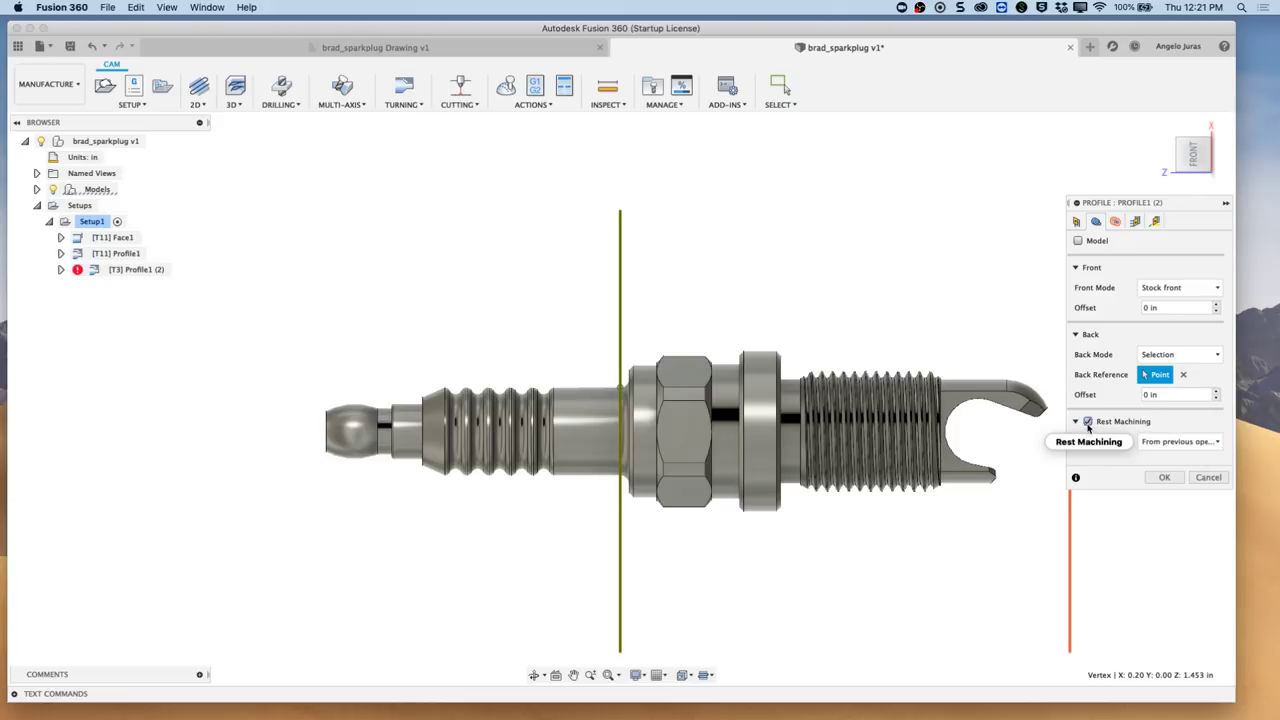
{"action": "left_click", "coordinate": [1116, 222]}
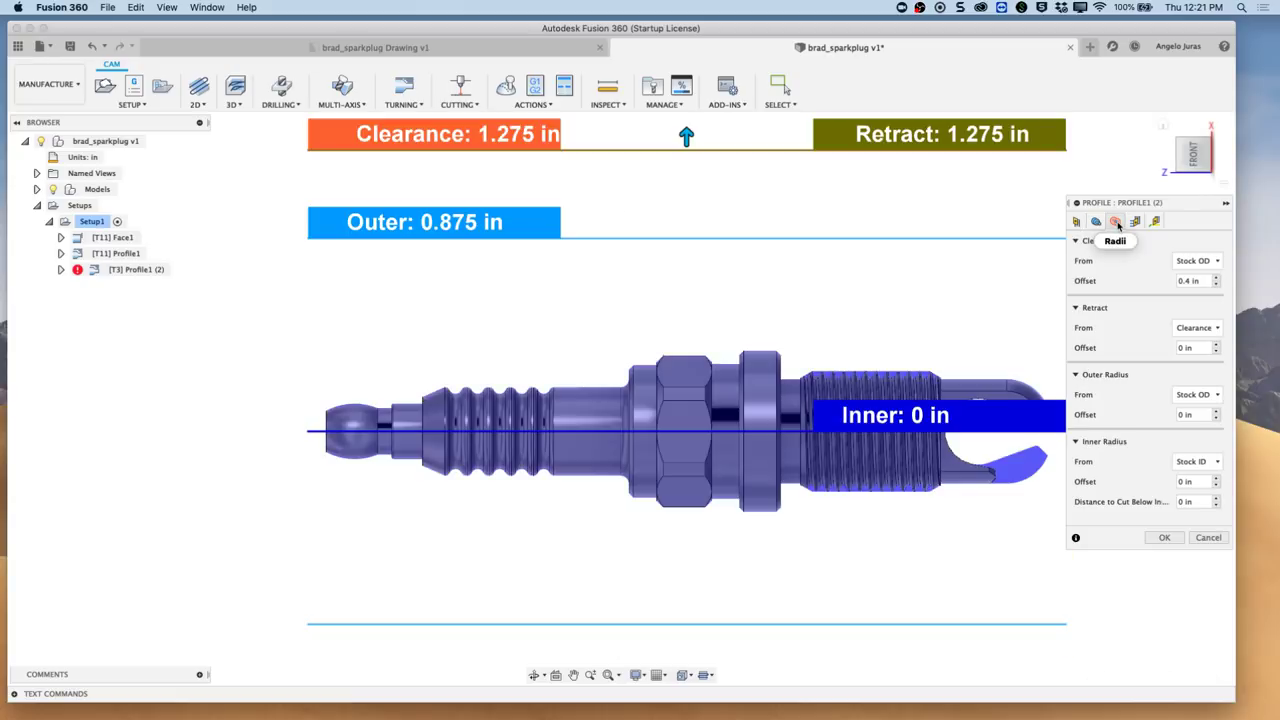
{"action": "left_click", "coordinate": [1134, 222]}
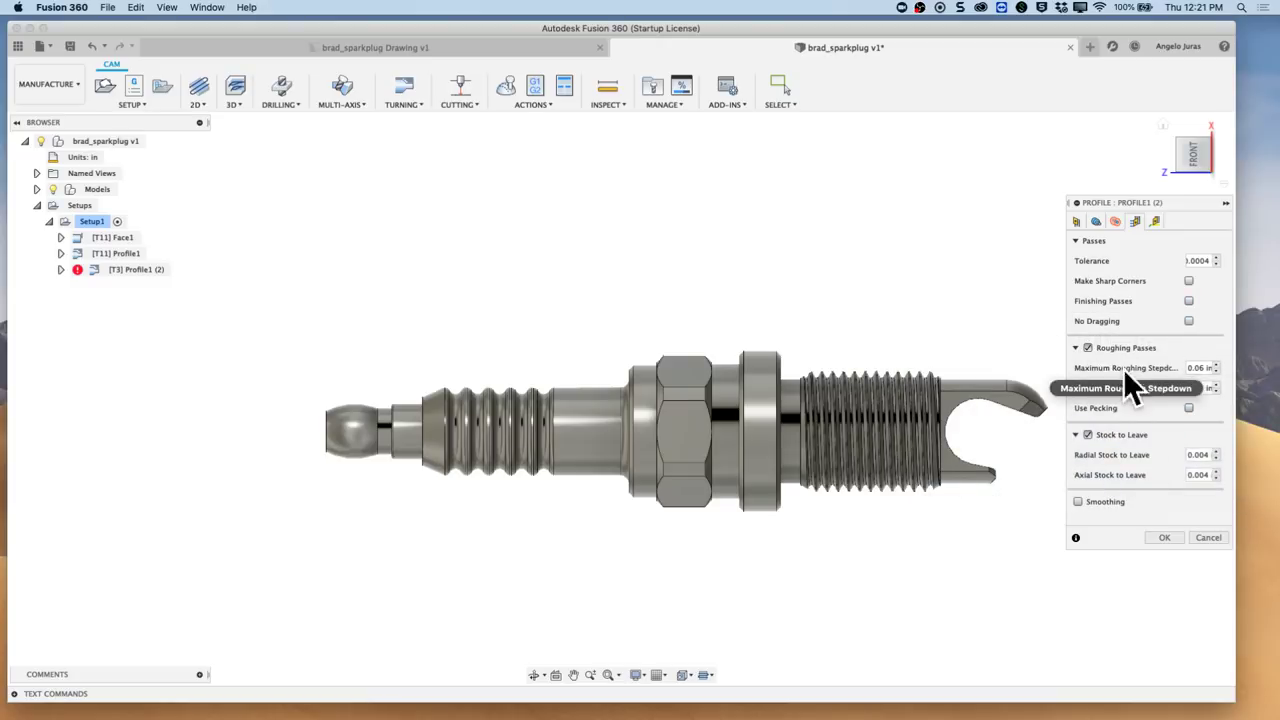
{"action": "left_click", "coordinate": [1088, 438]}
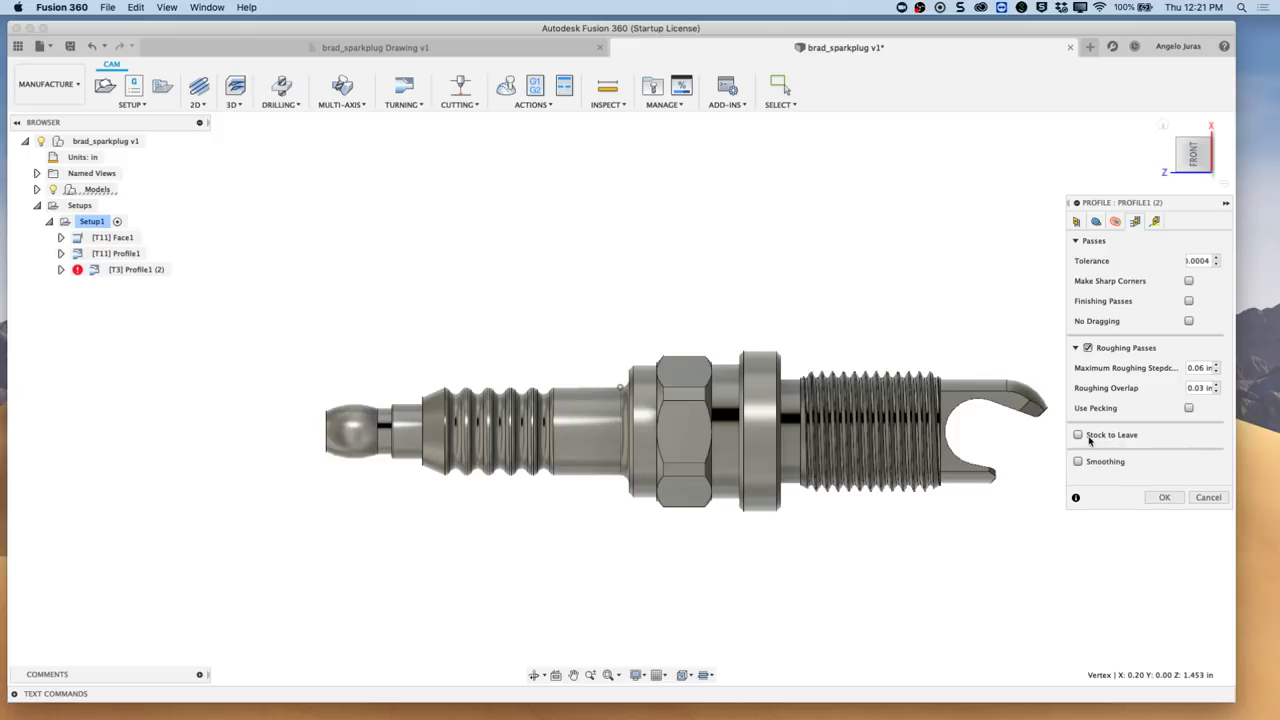
{"action": "left_click", "coordinate": [1189, 301]}
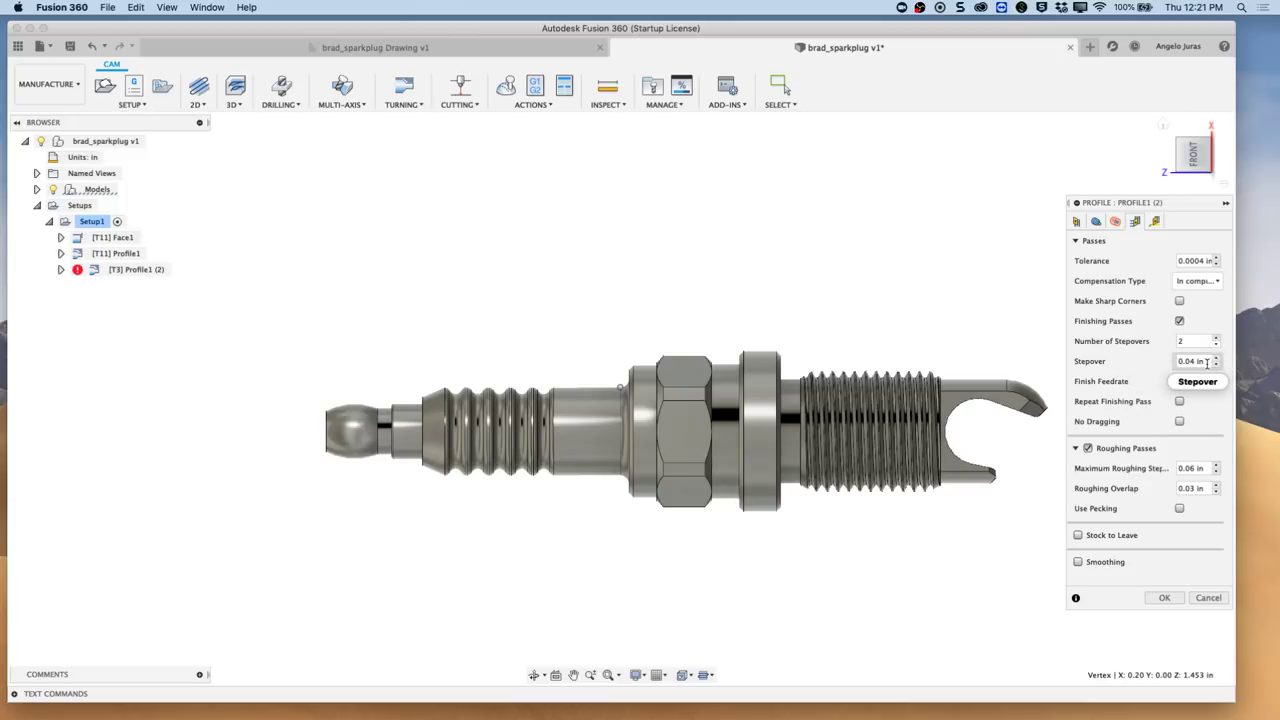
{"action": "left_click", "coordinate": [1195, 361]}
{"action": "type", "text": ".005"}
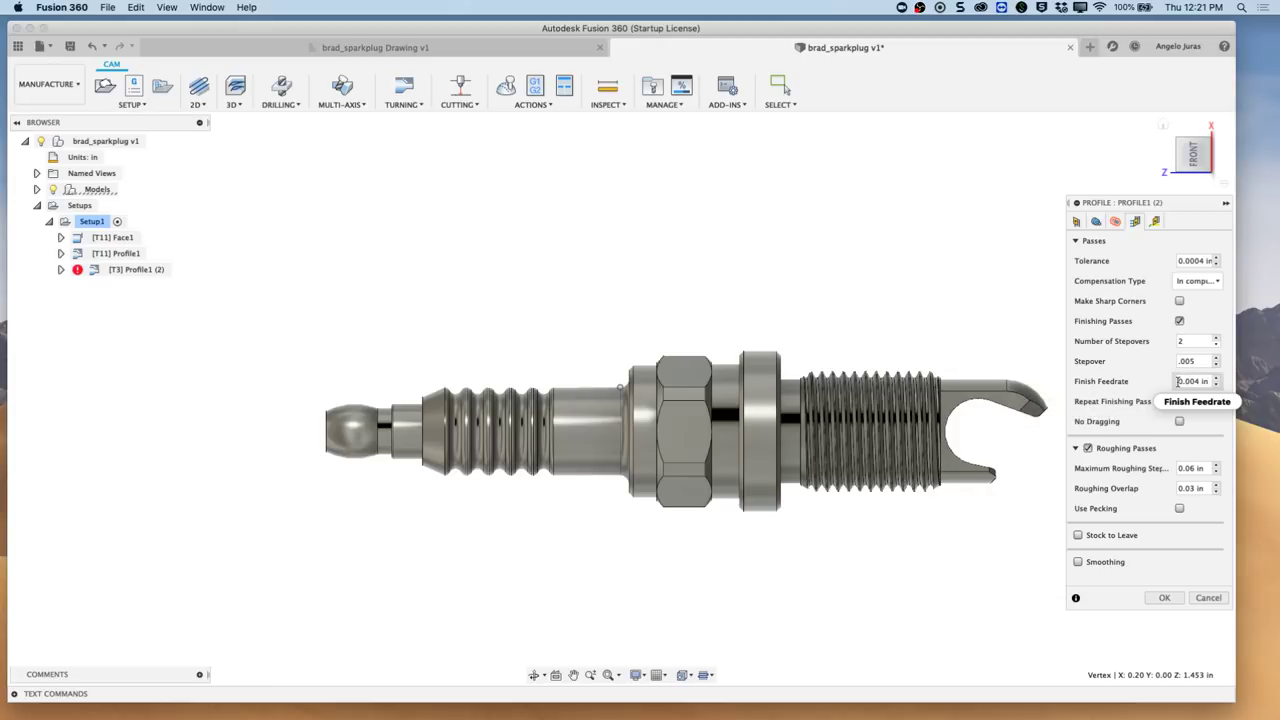
{"action": "left_click", "coordinate": [1164, 597]}
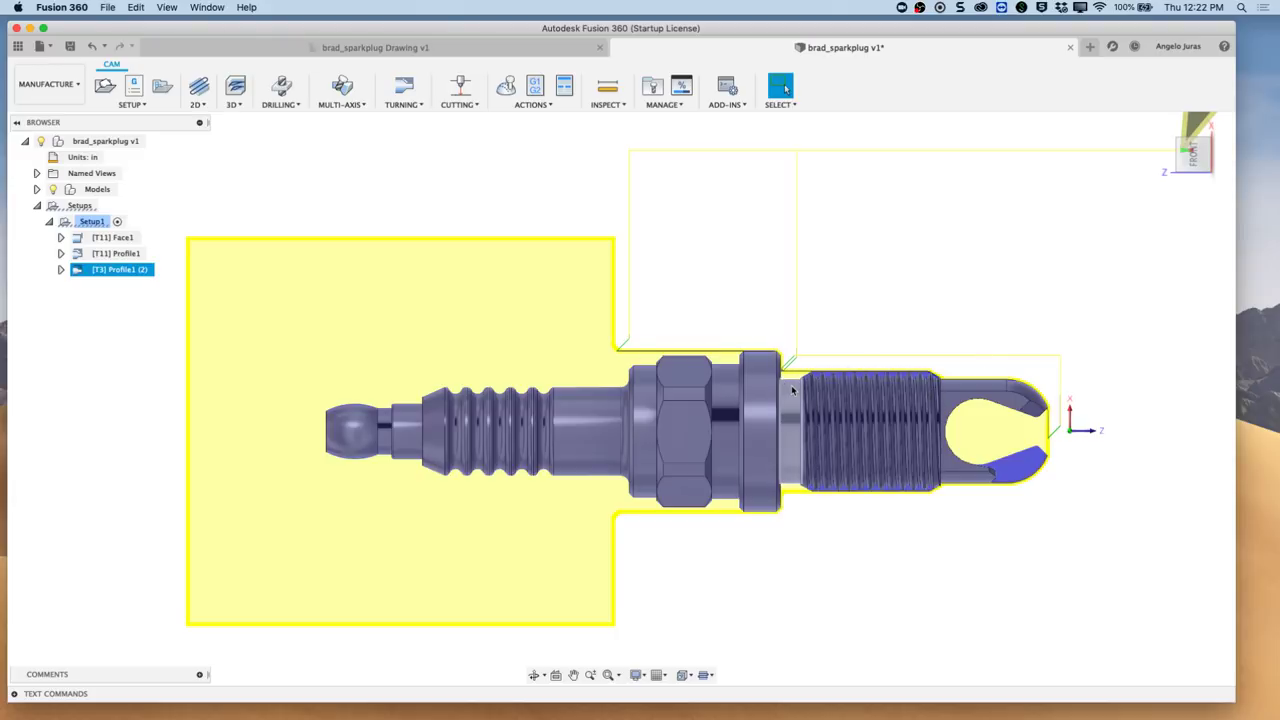
- Reopen [T3] Profile1 (2) and set its Grooving option to Allow radial grooving
{"action": "scroll", "coordinate": [792, 390], "scroll_direction": "up", "scroll_amount": 1}
{"action": "scroll", "coordinate": [792, 390], "scroll_direction": "up", "scroll_amount": 1}
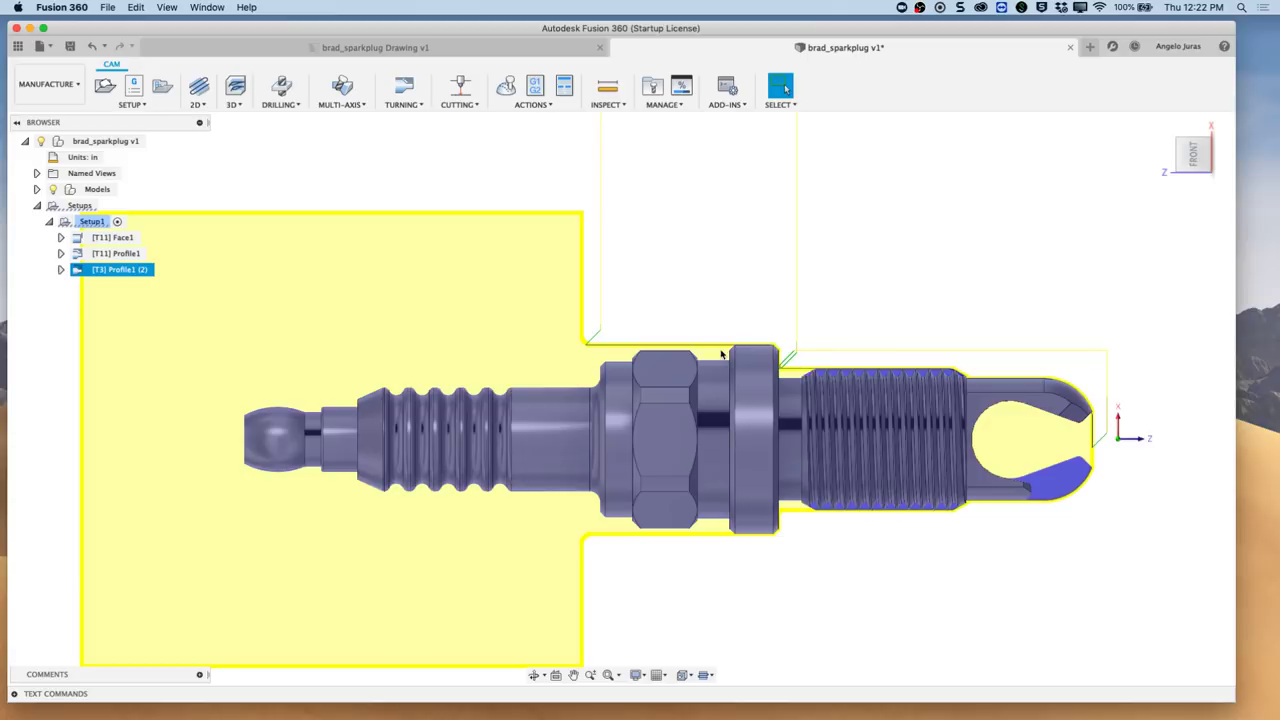
{"action": "left_click", "coordinate": [115, 270]}
{"action": "right_click", "coordinate": [76, 273]}
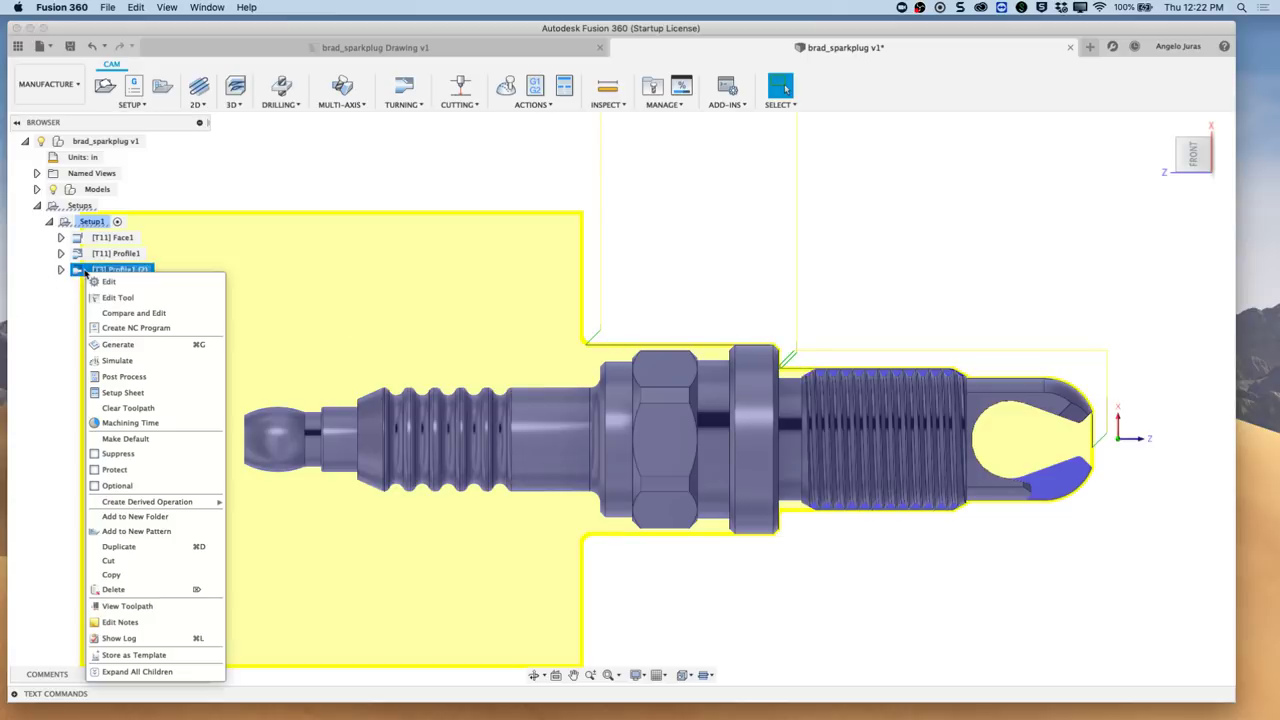
{"action": "left_click", "coordinate": [105, 283]}
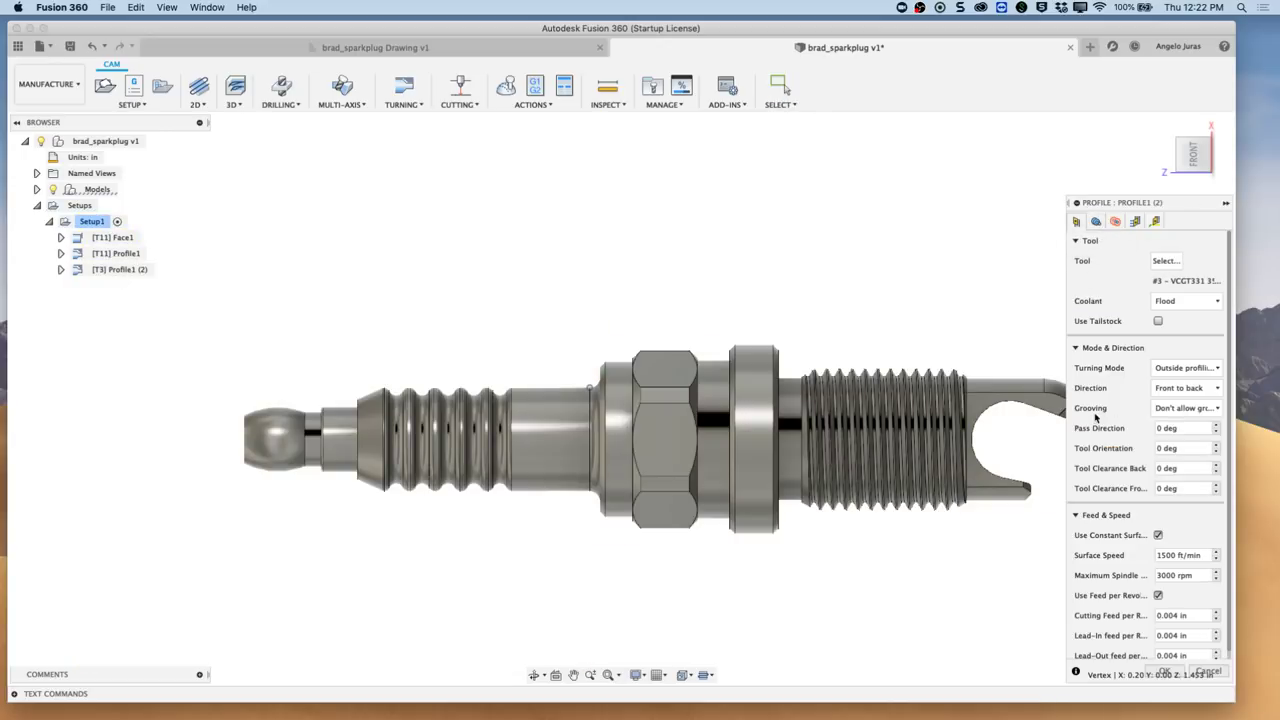
{"action": "left_click", "coordinate": [1214, 409]}
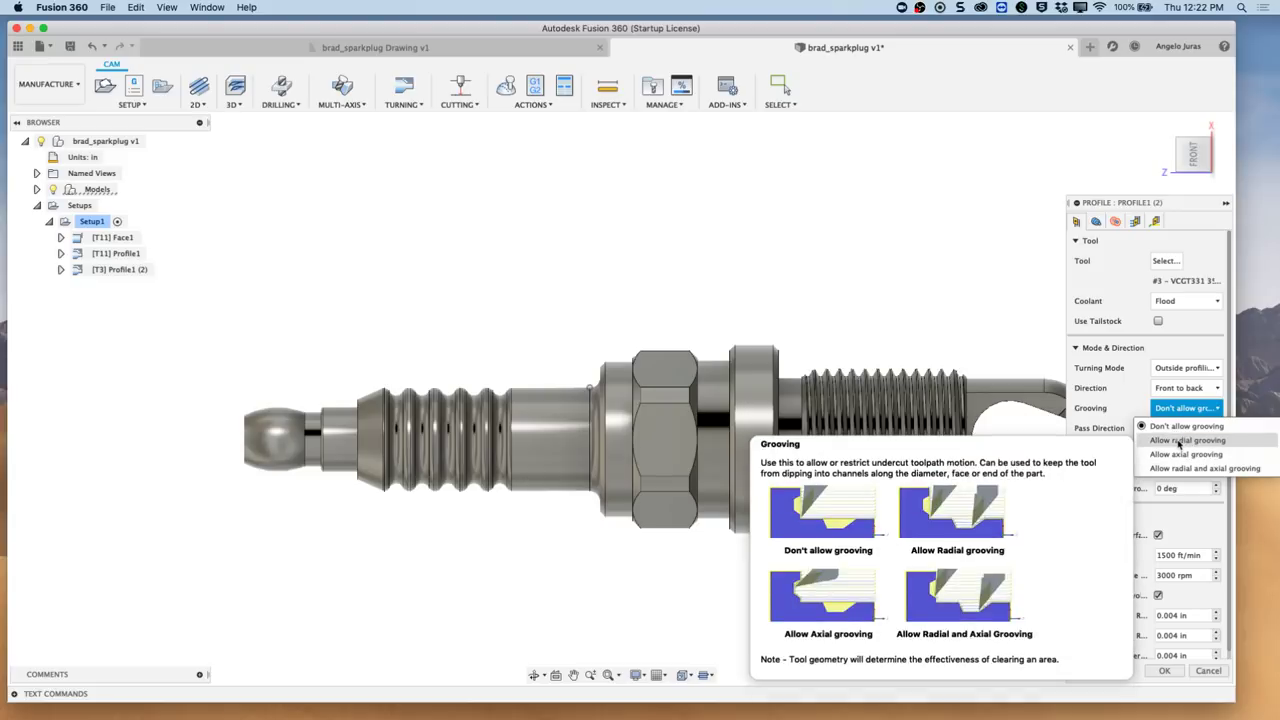
{"action": "left_click", "coordinate": [1180, 441]}
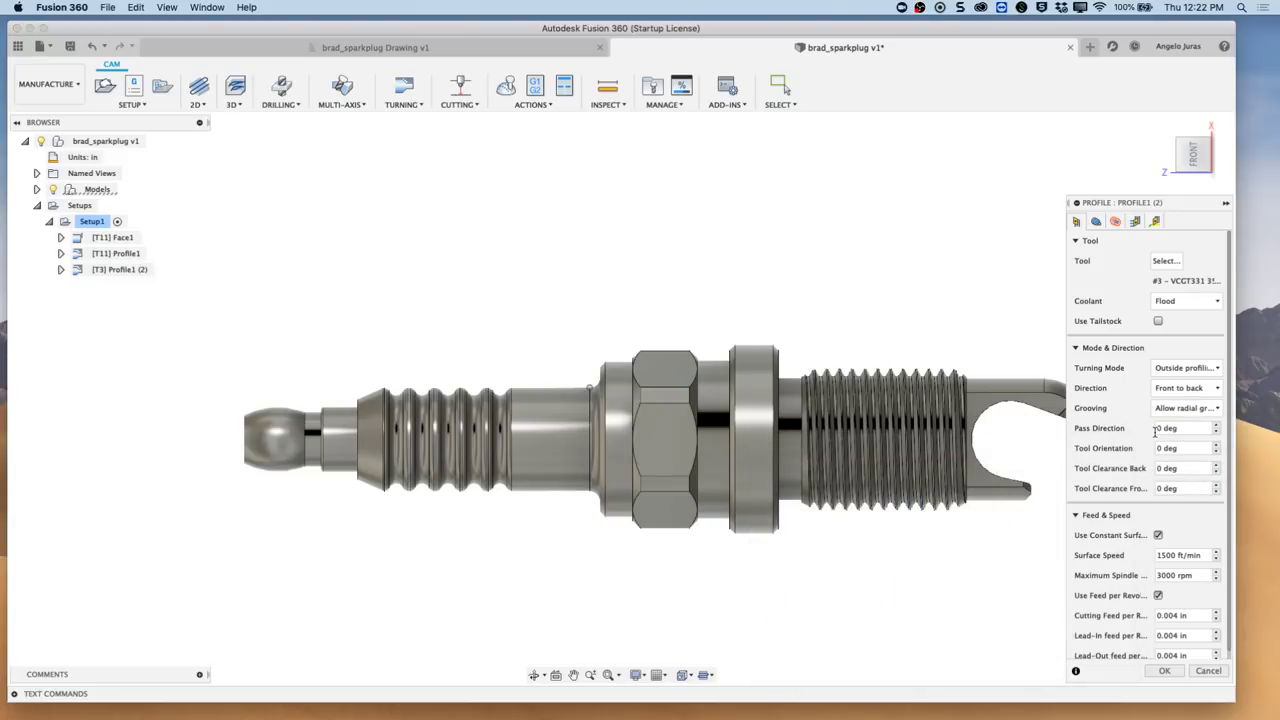
- Accept the grooving edit and zoom to inspect the finishing toolpath dipping into the groove beside the hex
{"action": "left_click", "coordinate": [1163, 671]}
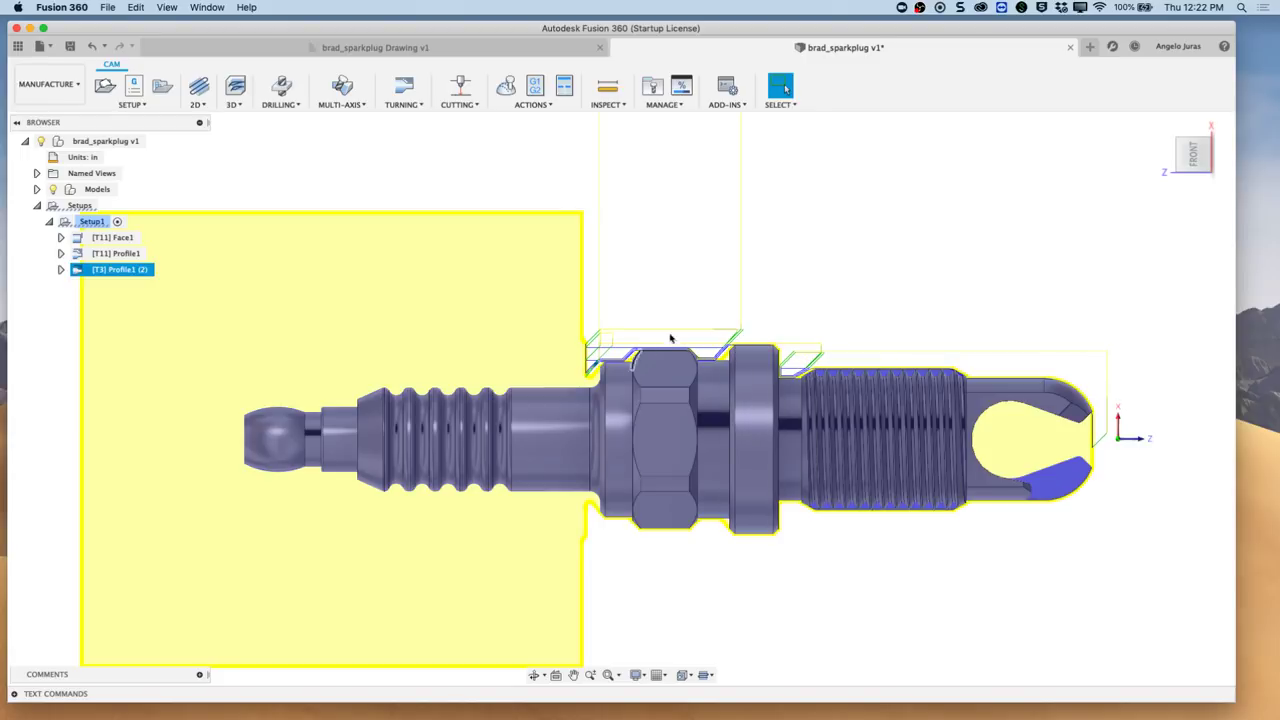
{"action": "scroll", "coordinate": [735, 366], "scroll_direction": "up", "scroll_amount": 5}
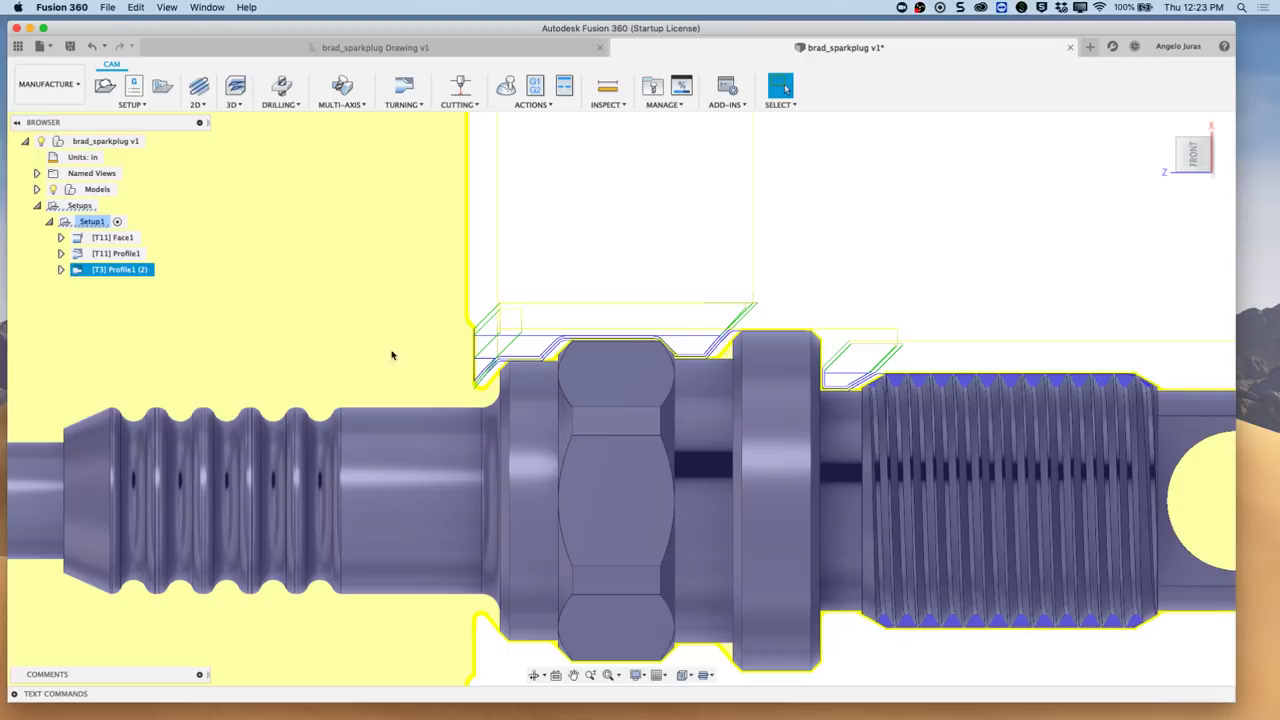
{"action": "scroll", "coordinate": [738, 398], "scroll_direction": "down", "scroll_amount": 5}
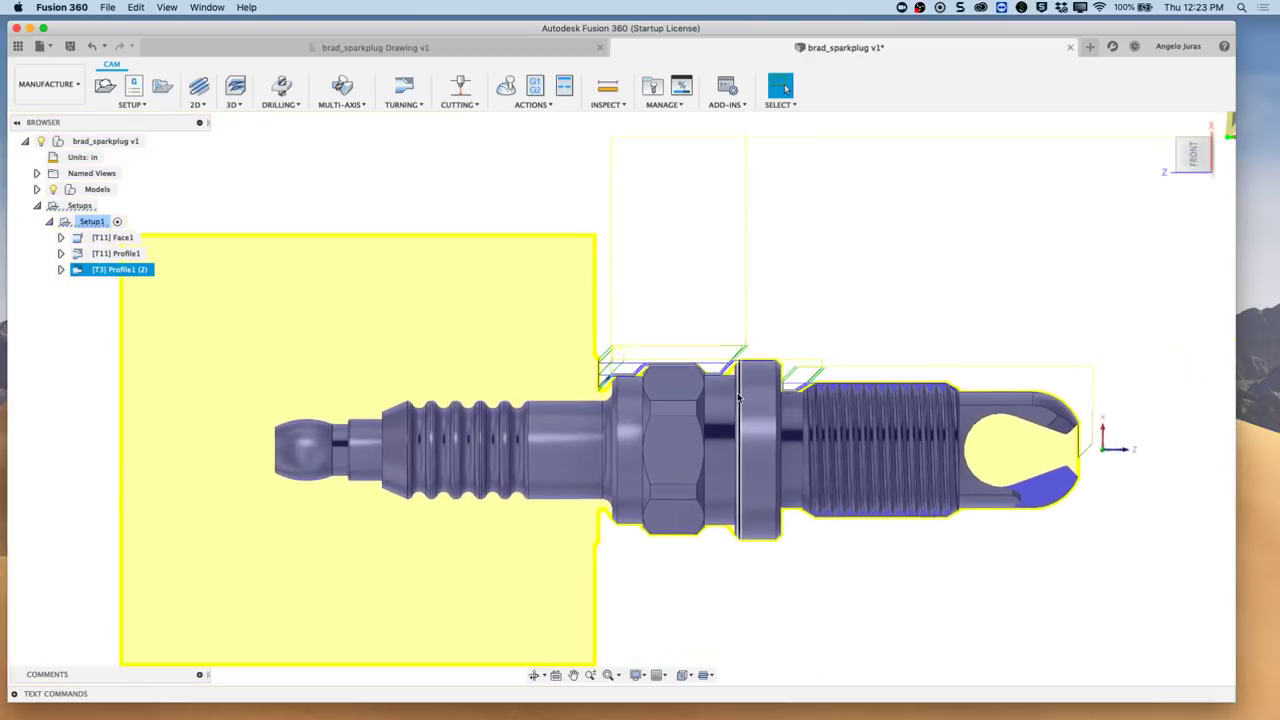
{"action": "scroll", "coordinate": [760, 394], "scroll_direction": "down", "scroll_amount": 1}
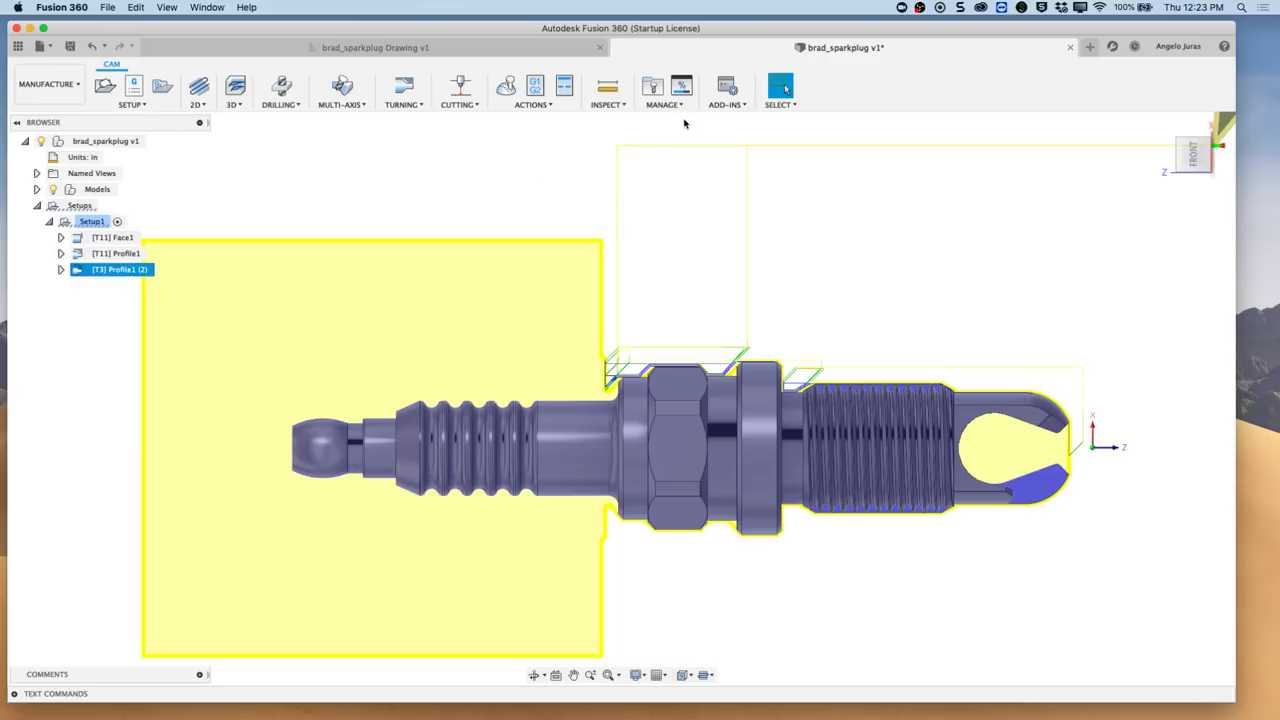
{"action": "left_click", "coordinate": [653, 87]}
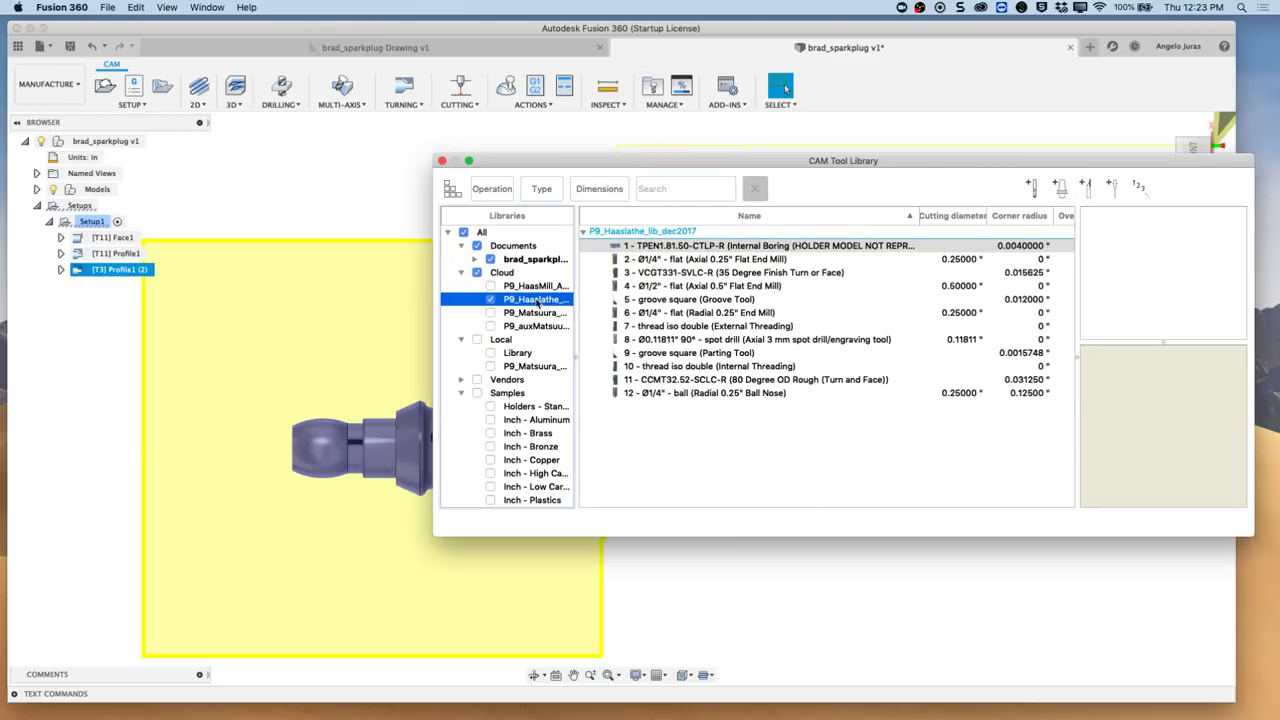
{"action": "left_click", "coordinate": [661, 260]}
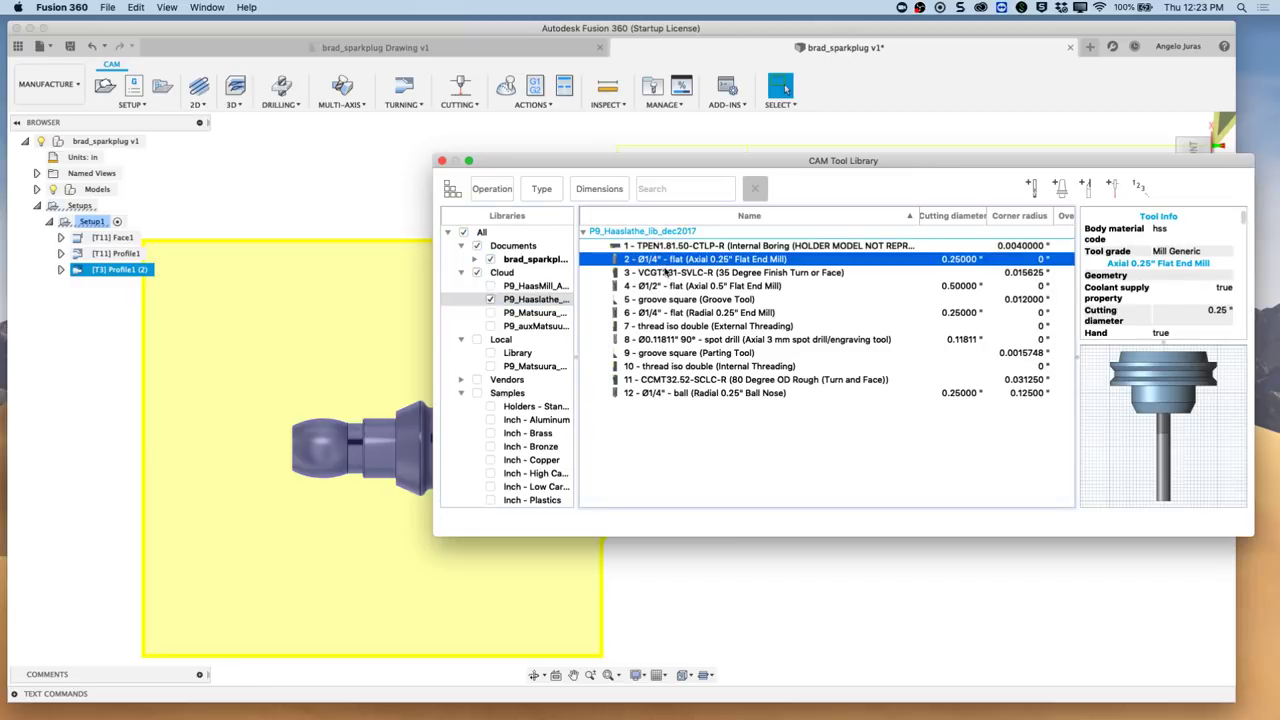
{"action": "left_click", "coordinate": [667, 271]}
{"action": "left_click", "coordinate": [672, 287]}
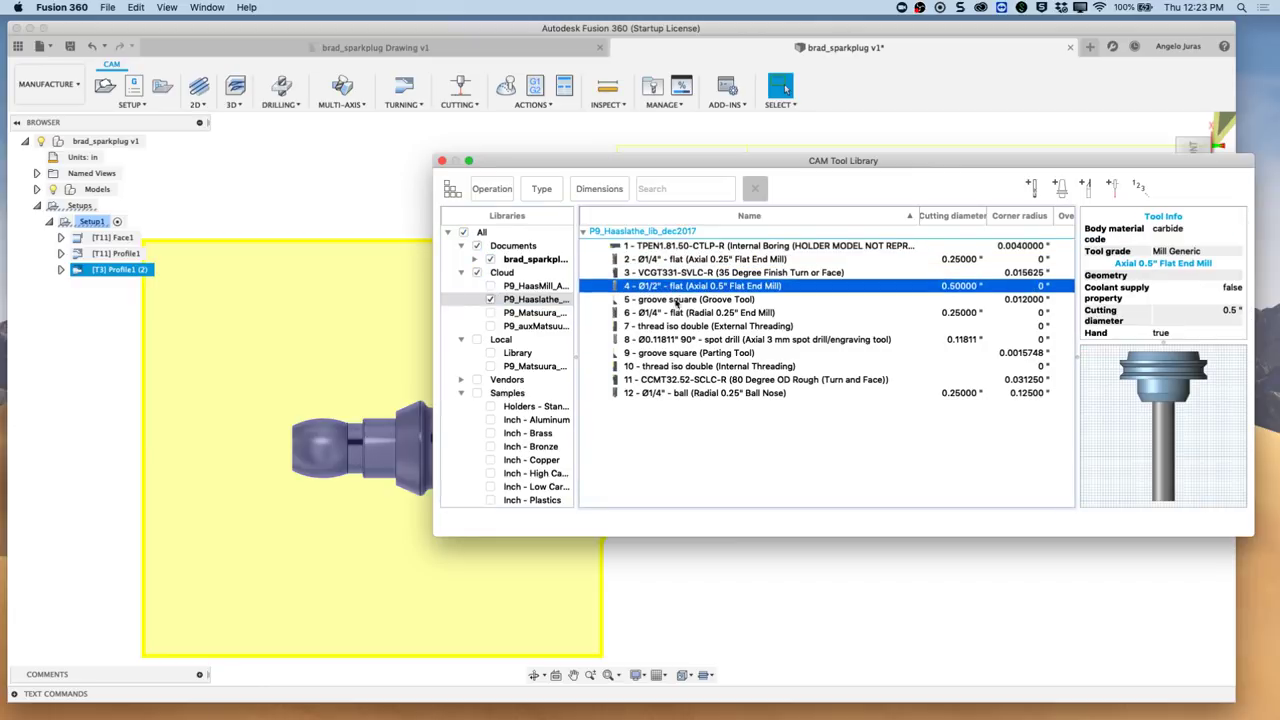
{"action": "left_click", "coordinate": [677, 300]}
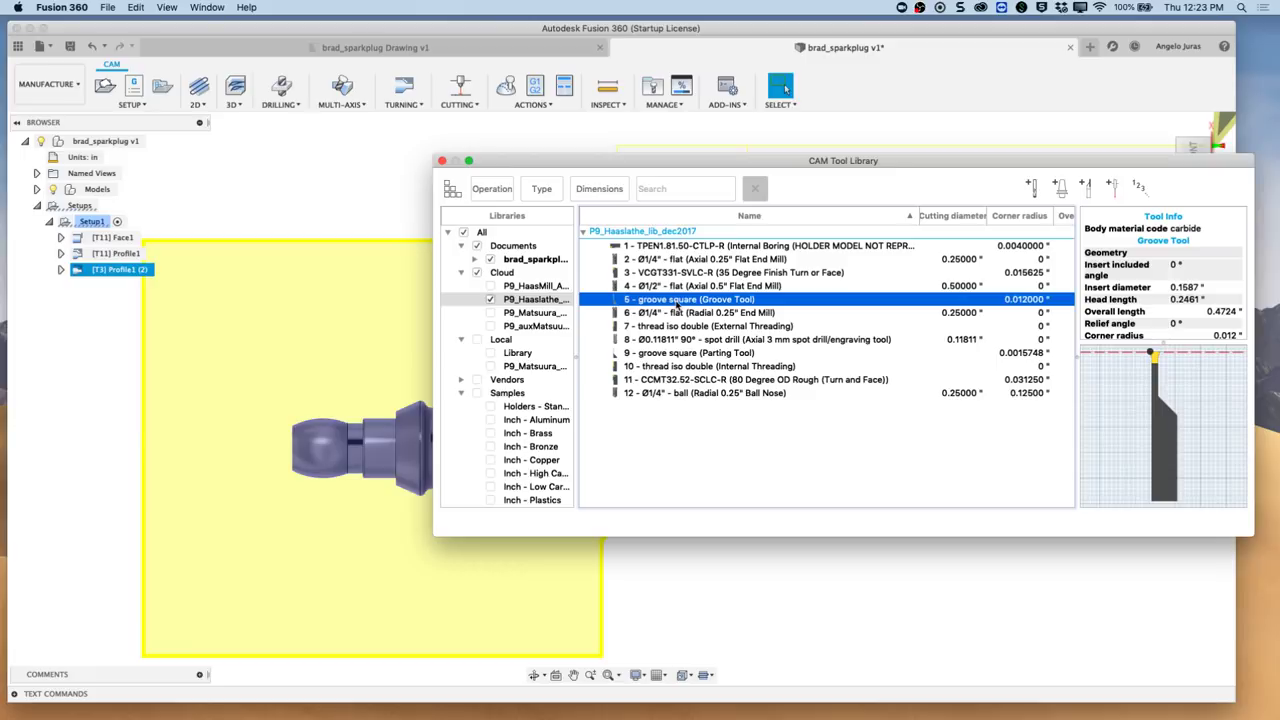
{"action": "right_click", "coordinate": [680, 306]}
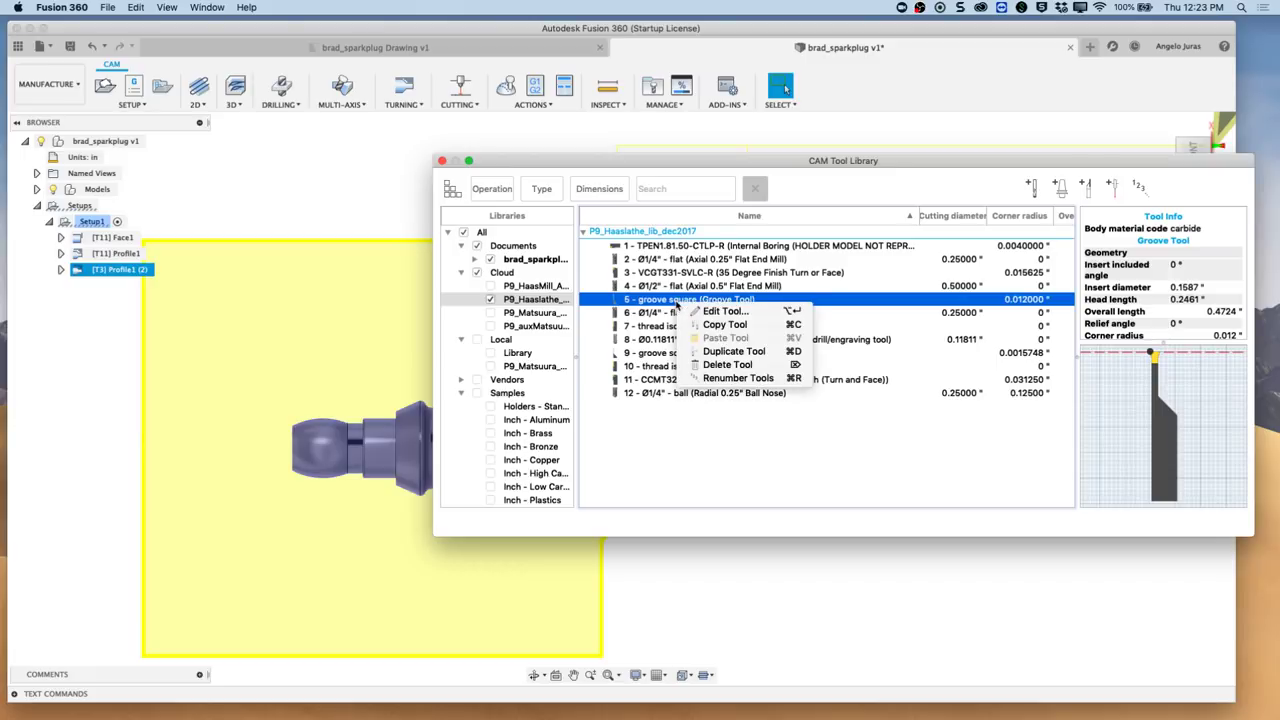
{"action": "left_click", "coordinate": [697, 312]}
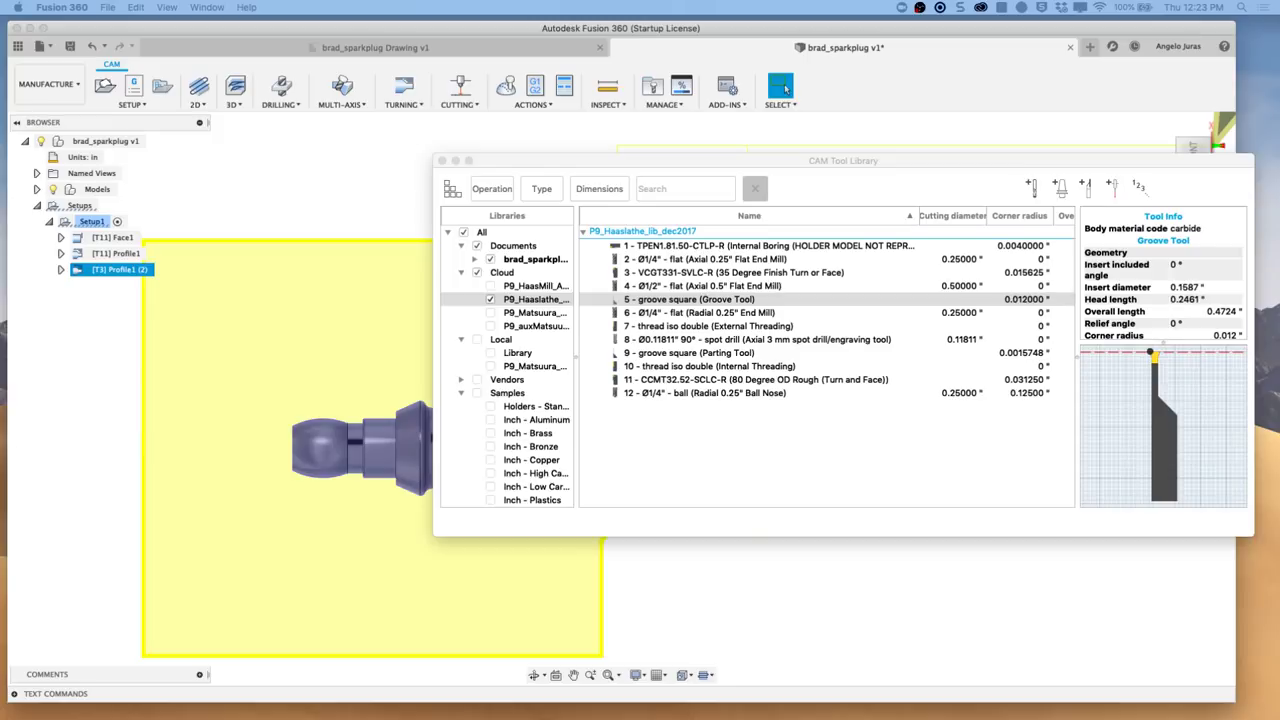
{"action": "left_click_drag", "start_coordinate": [604, 651], "coordinate": [385, 150]}
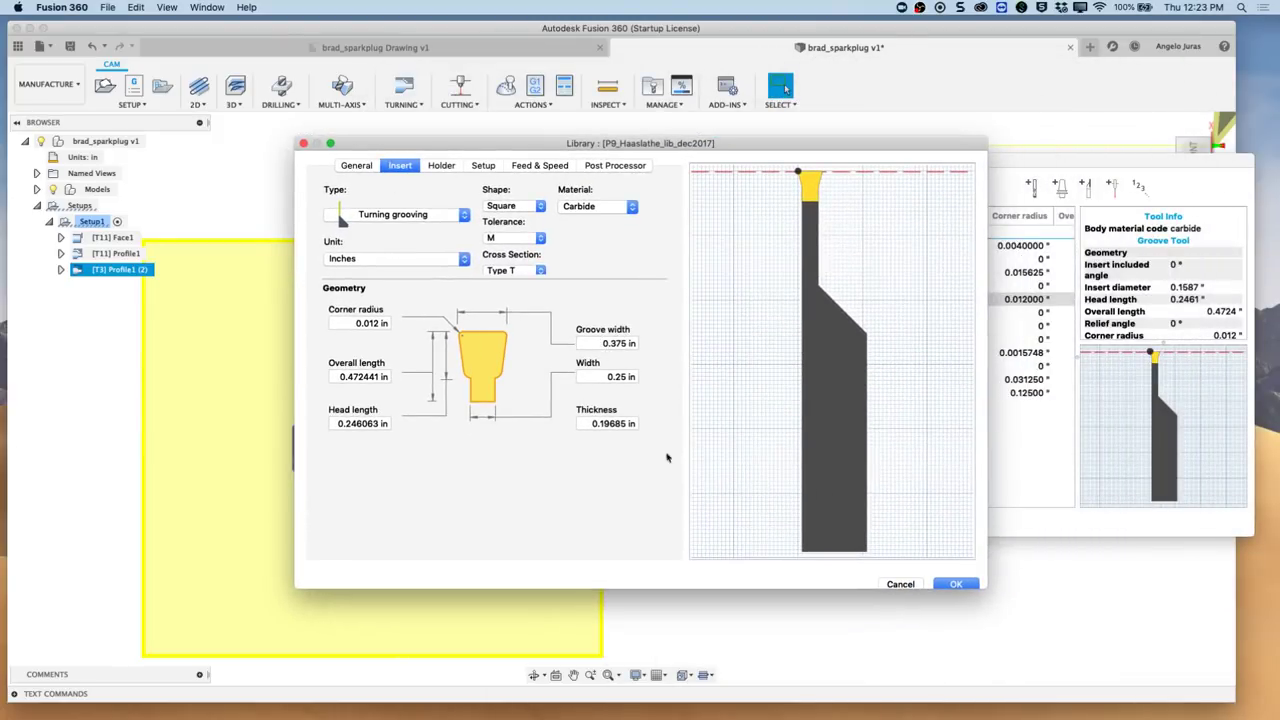
{"action": "left_click", "coordinate": [901, 585]}
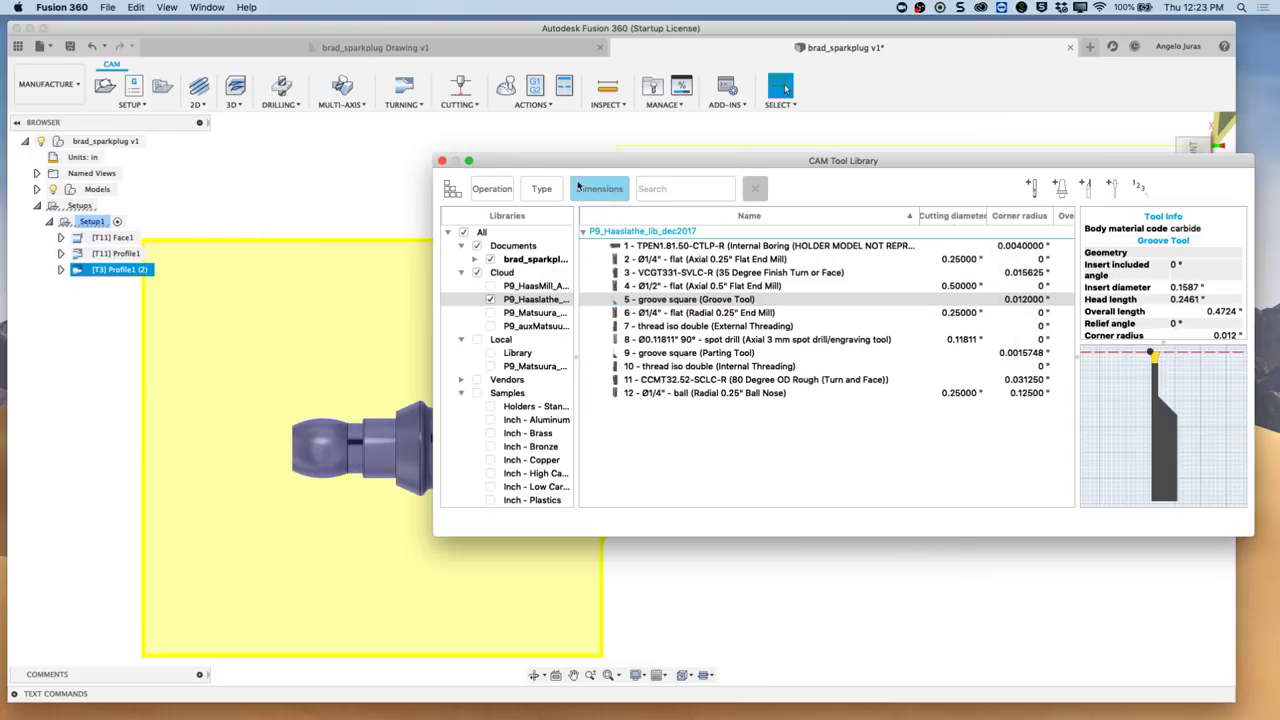
{"action": "left_click", "coordinate": [441, 162]}
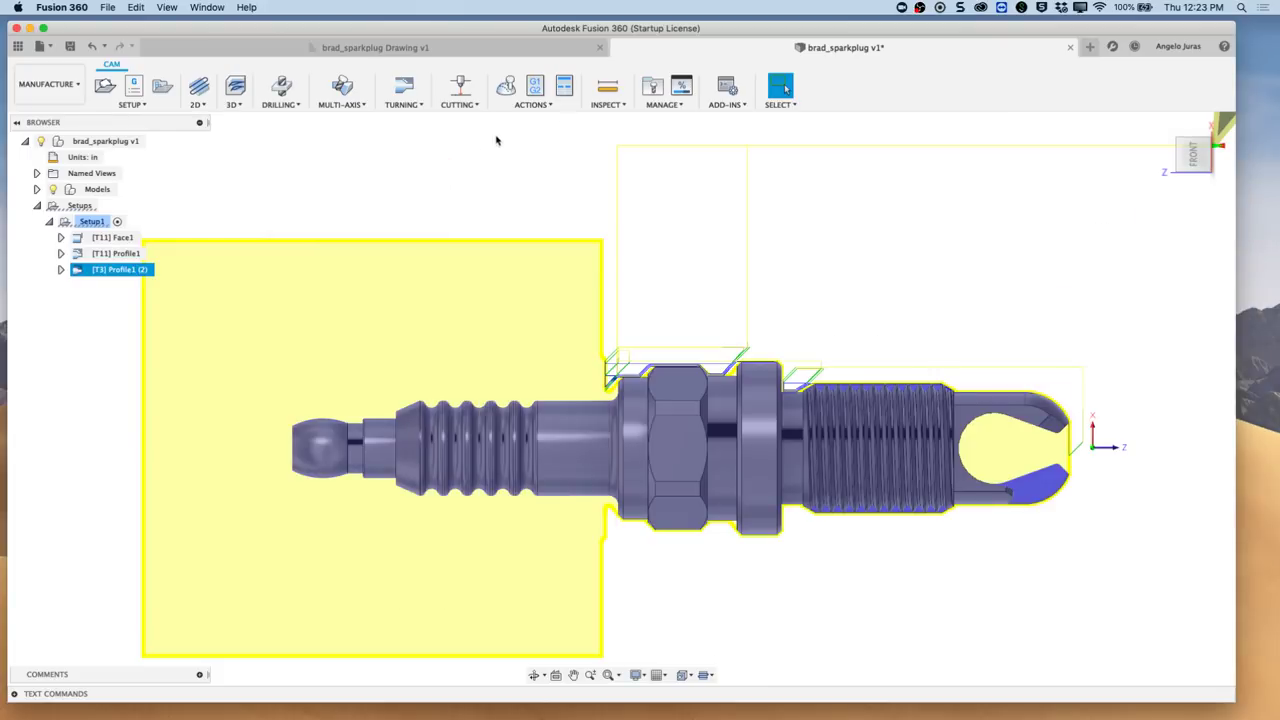
- Leave the spark plug drawing and return to the brad_sparkplug v1 3D model
{"action": "left_click", "coordinate": [424, 49]}
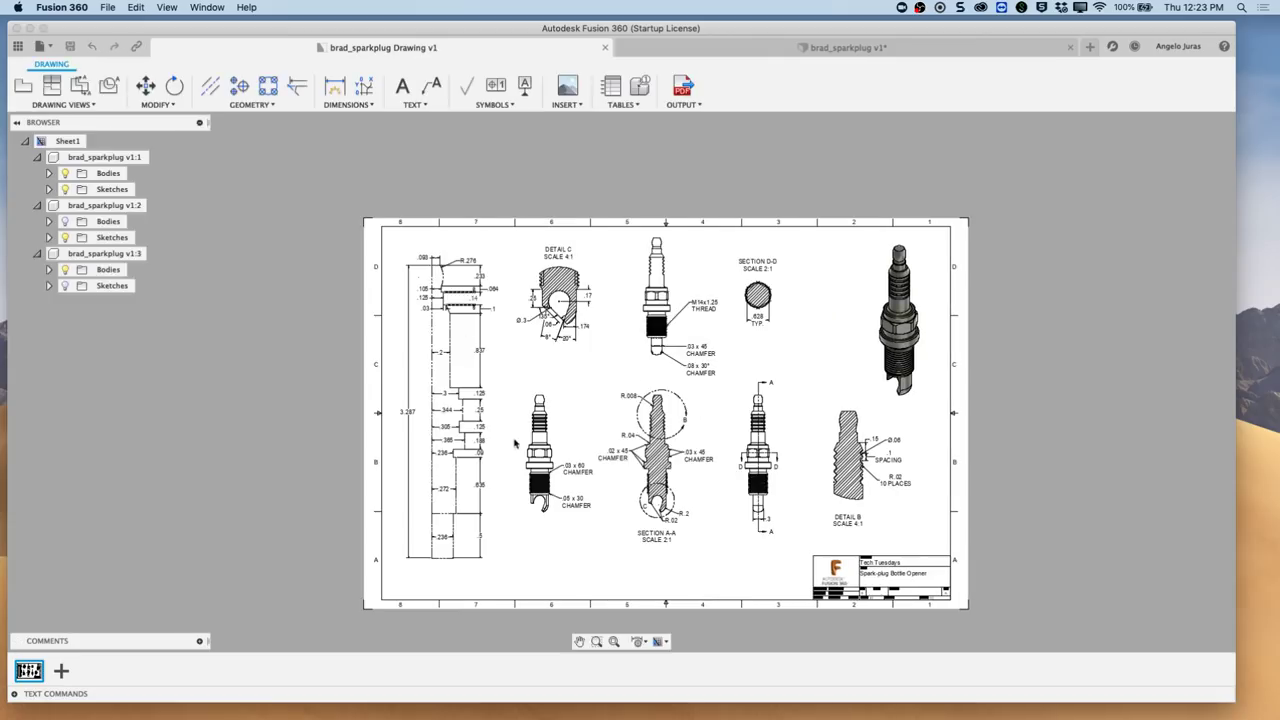
{"action": "scroll", "coordinate": [586, 451], "scroll_direction": "up", "scroll_amount": 3}
{"action": "scroll", "coordinate": [581, 456], "scroll_direction": "up", "scroll_amount": 1}
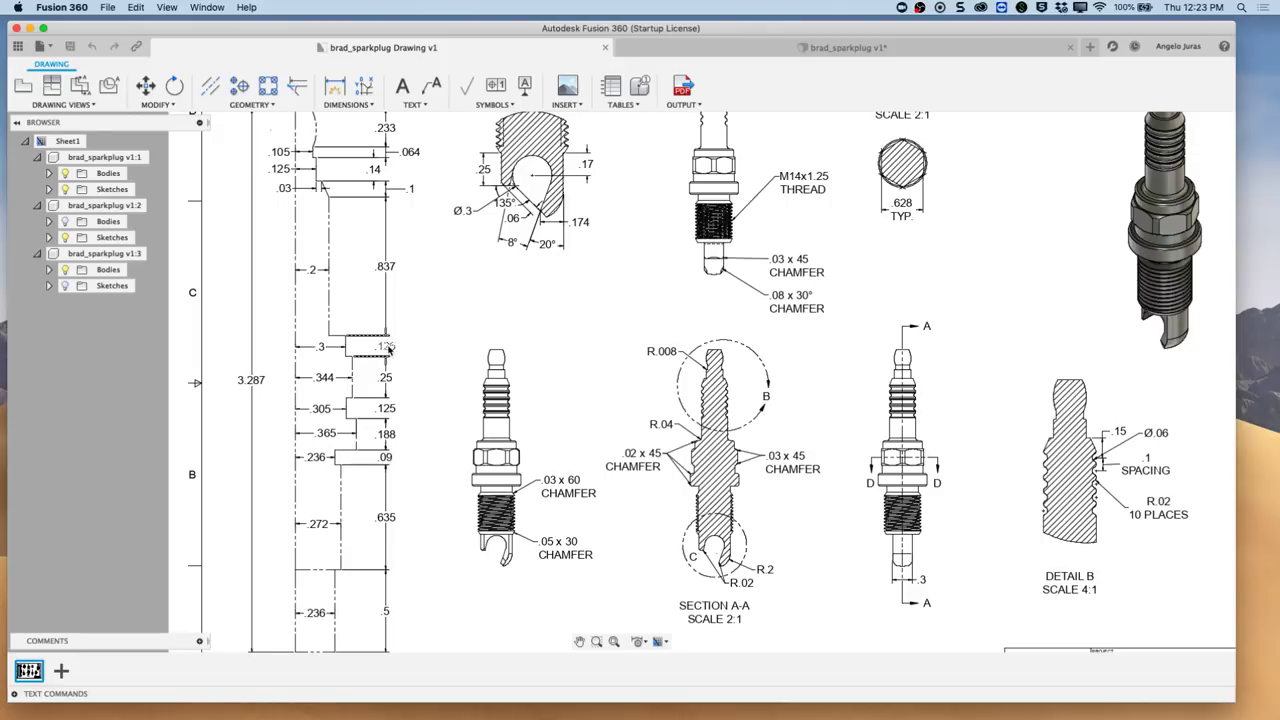
{"action": "scroll", "coordinate": [425, 444], "scroll_direction": "down", "scroll_amount": 1}
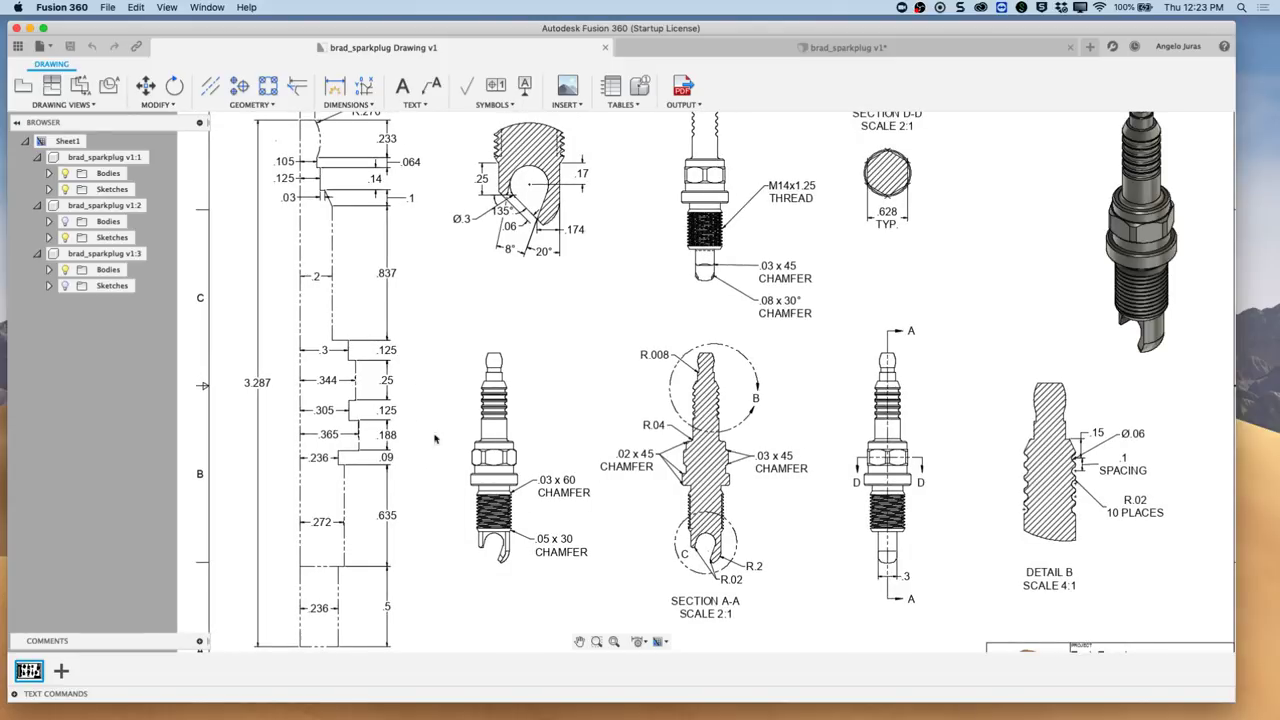
{"action": "left_click", "coordinate": [800, 48]}
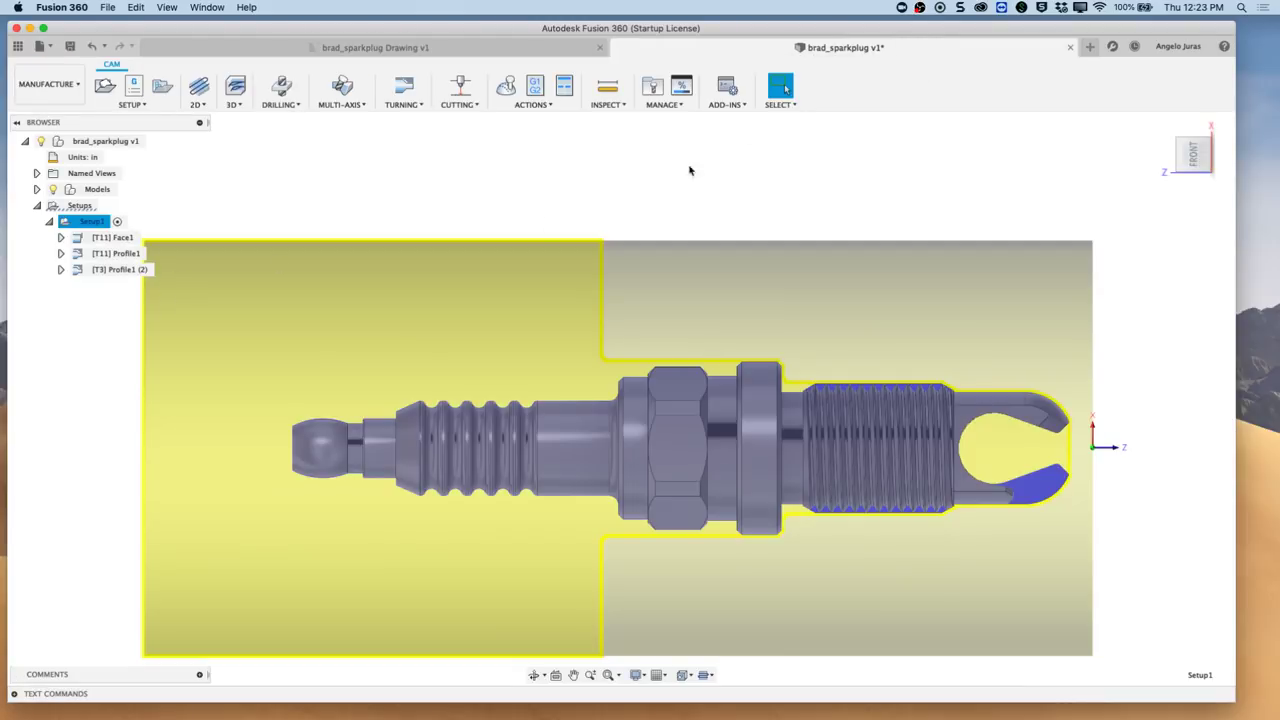
{"action": "left_click", "coordinate": [651, 88]}
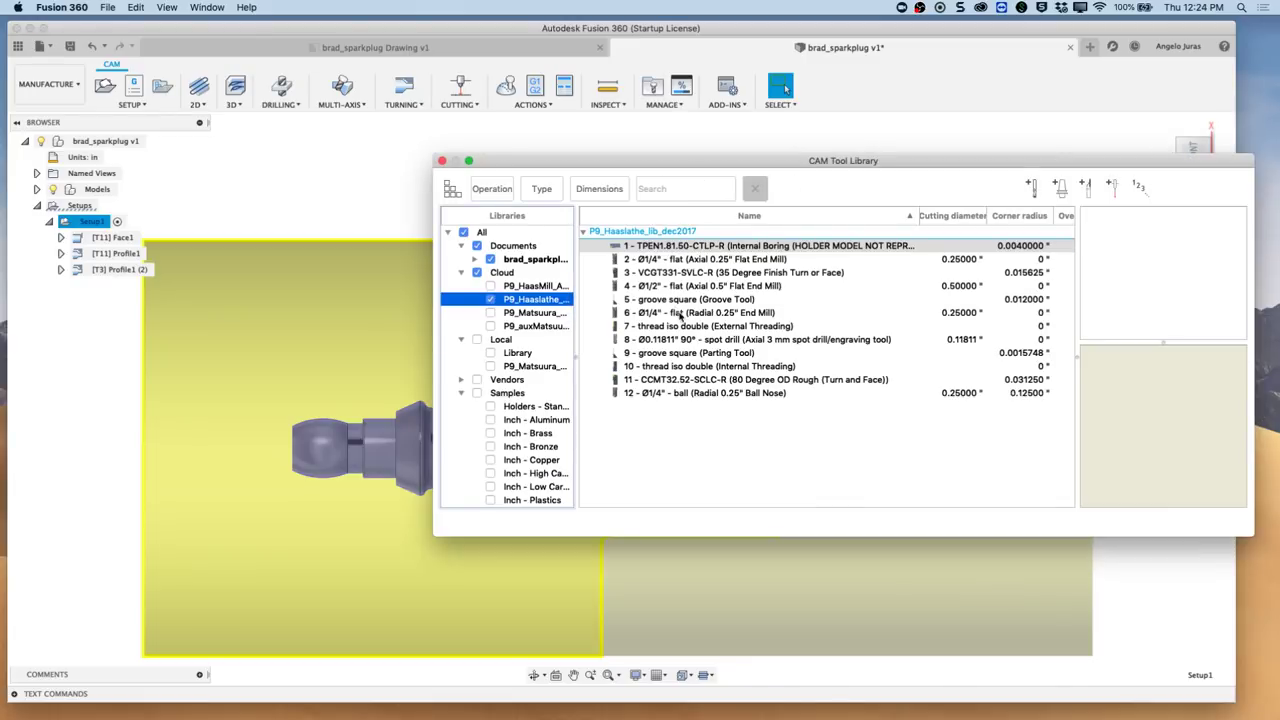
{"action": "left_click", "coordinate": [676, 355]}
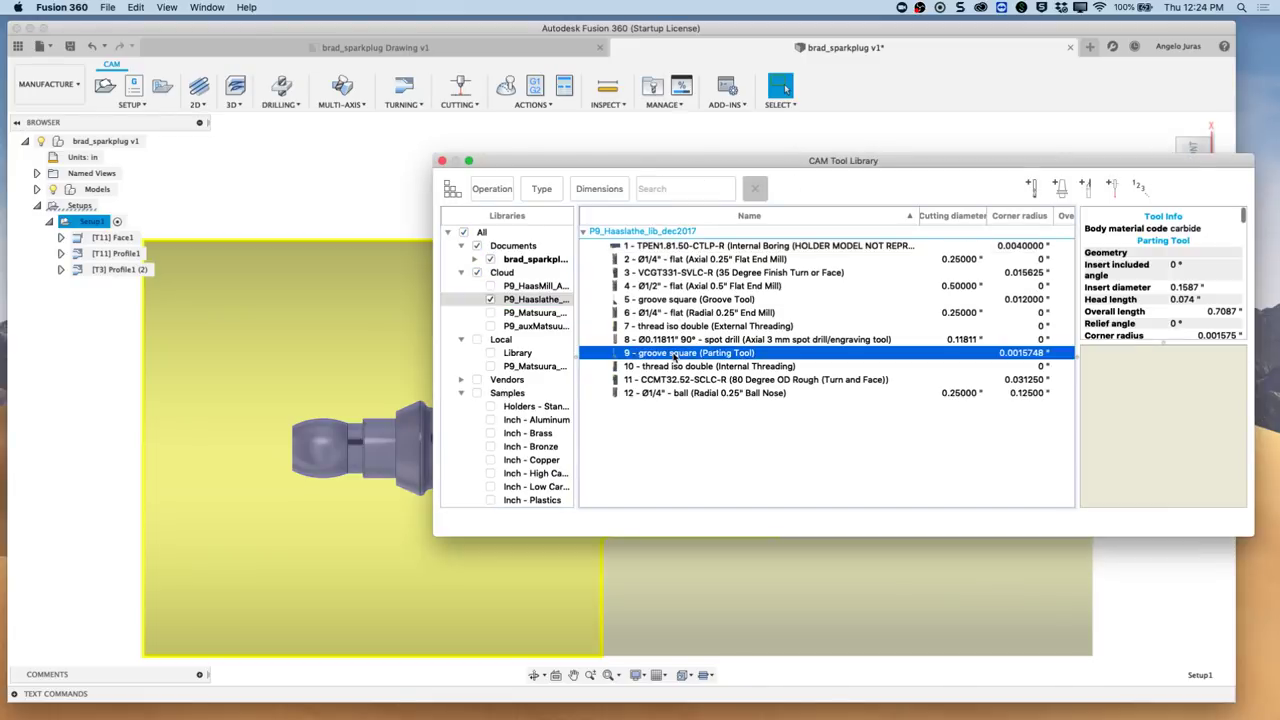
{"action": "right_click", "coordinate": [676, 357]}
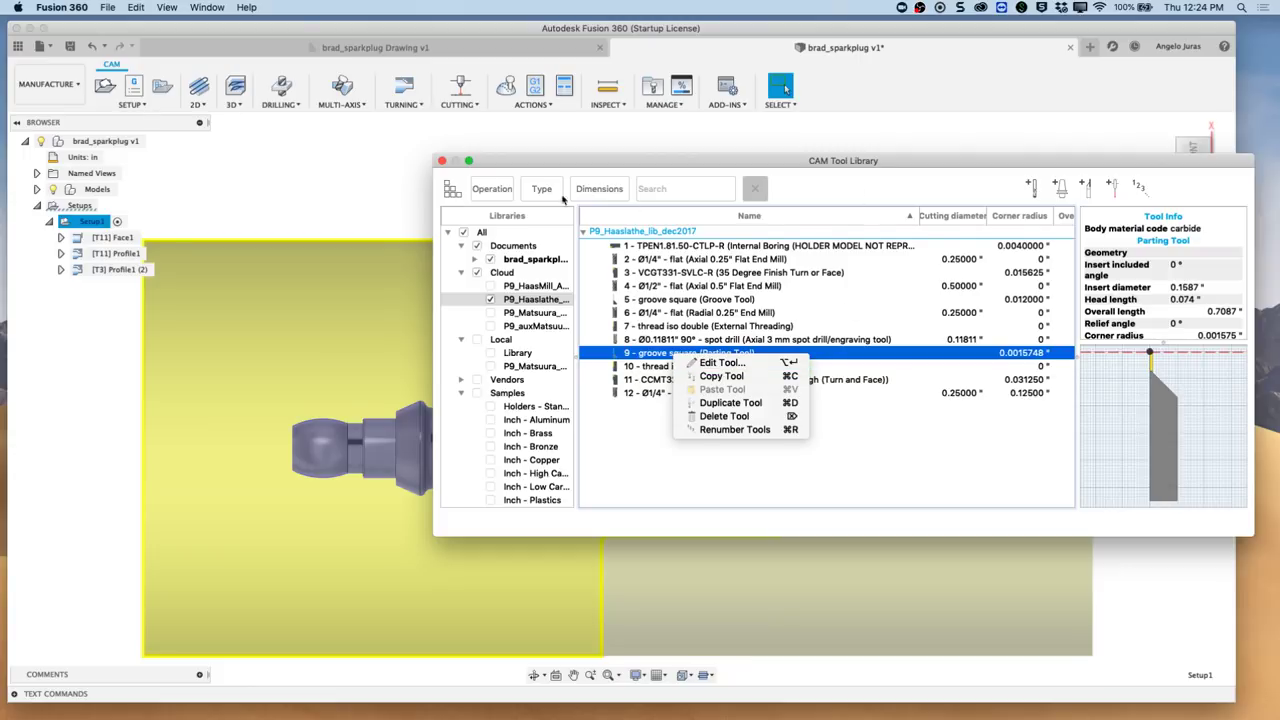
{"action": "left_click", "coordinate": [442, 162]}
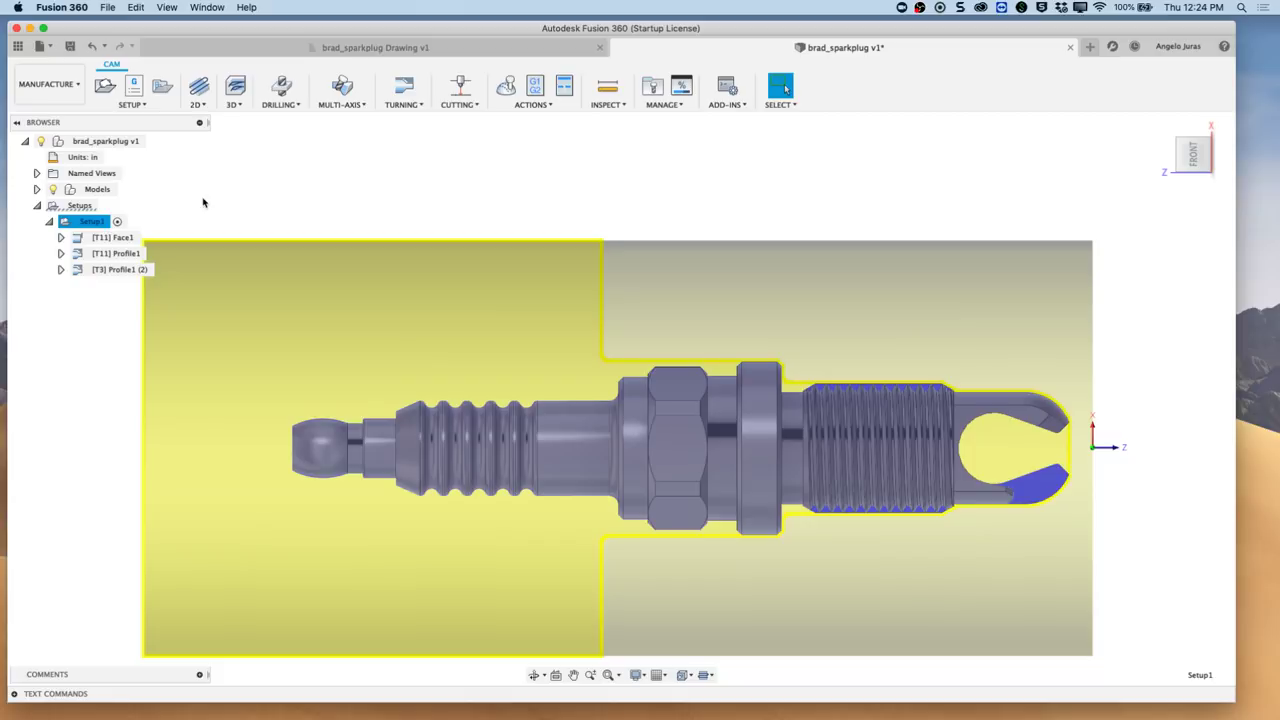
- Orbit and zoom to a tilted 3D view of the spark plug inside its stock cylinder
{"action": "scroll", "coordinate": [627, 241], "scroll_direction": "down", "scroll_amount": 5}
{"action": "middle_click_drag", "start_coordinate": [677, 314], "coordinate": [842, 497], "text": "shift"}
{"action": "scroll", "coordinate": [733, 475], "scroll_direction": "up", "scroll_amount": 5}
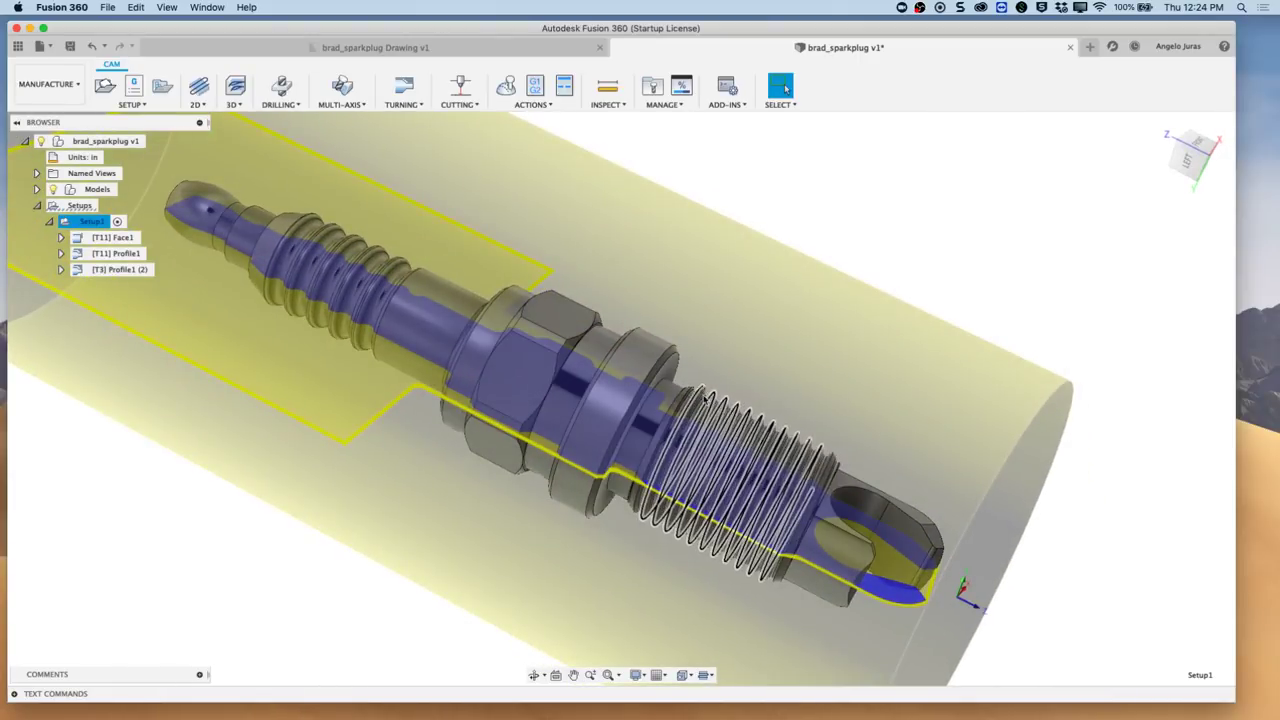
{"action": "middle_click_drag", "start_coordinate": [863, 471], "coordinate": [870, 260], "text": "shift"}
{"action": "scroll", "coordinate": [903, 430], "scroll_direction": "up", "scroll_amount": 5}
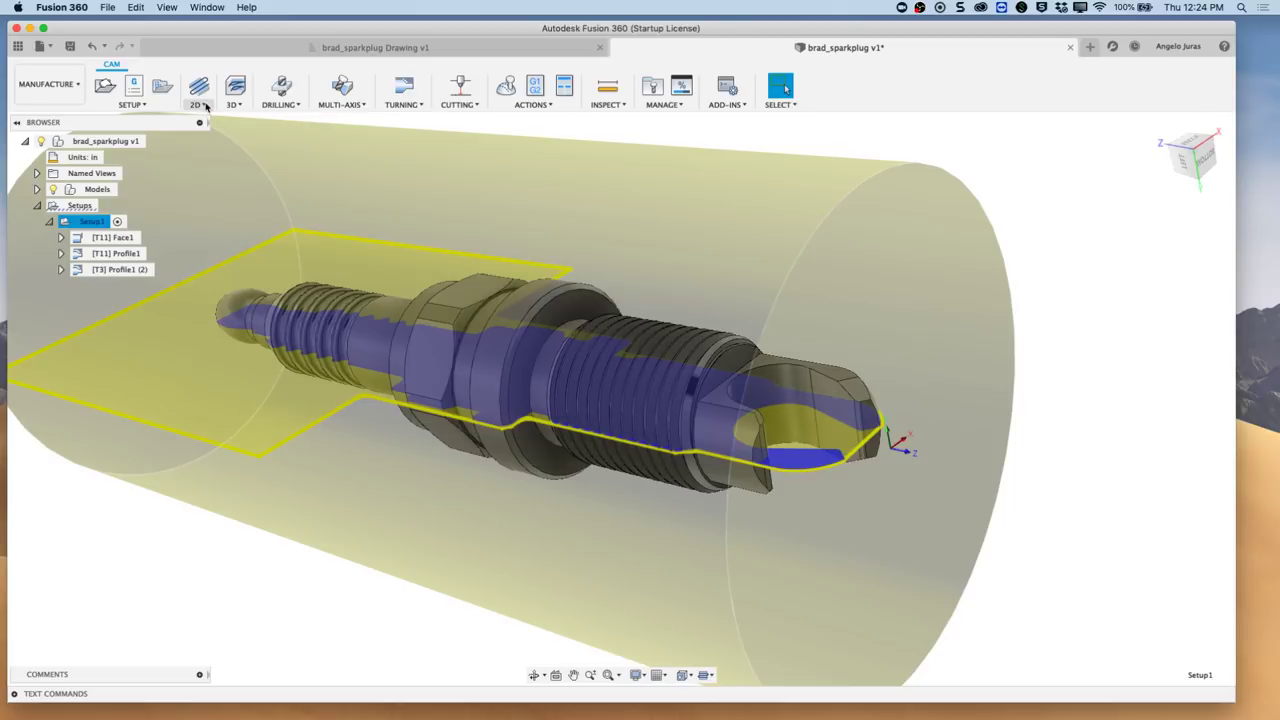
- Create a 2D Contour using tool 6, the Ø1/4" flat radial end mill from P9_Haaslathe_lib_dec2017
{"action": "left_click", "coordinate": [205, 105]}
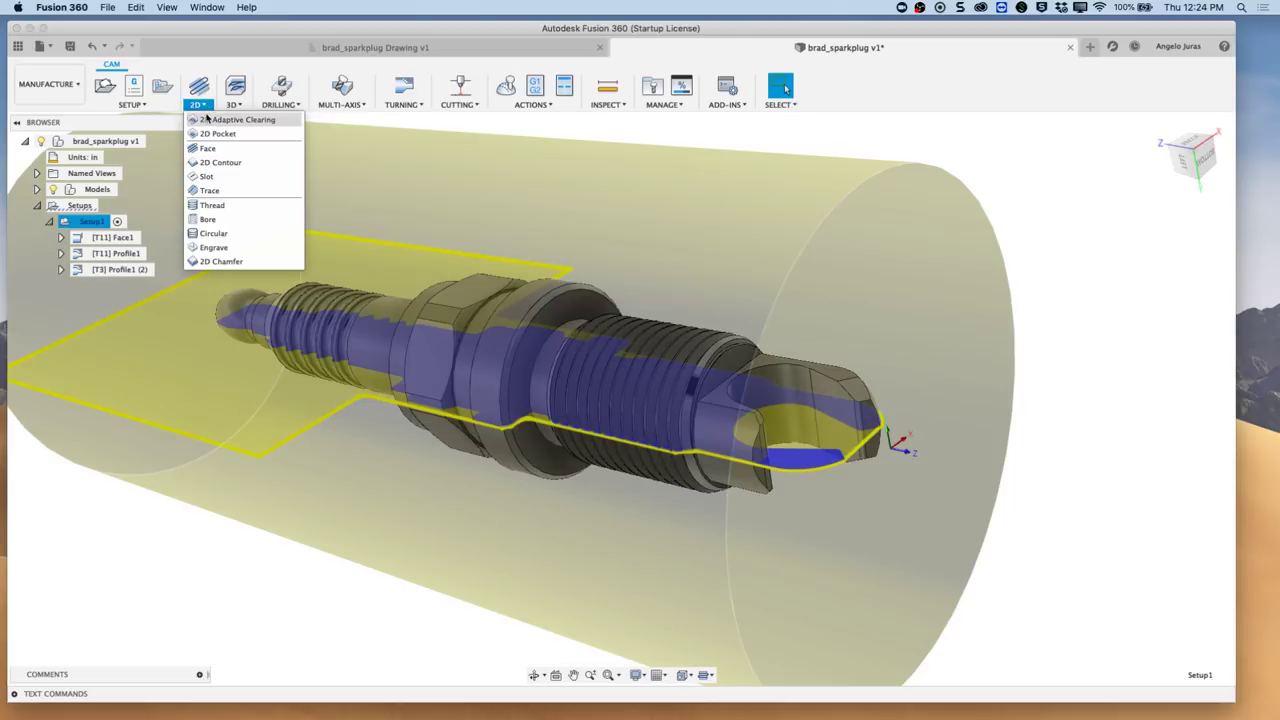
{"action": "left_click", "coordinate": [219, 163]}
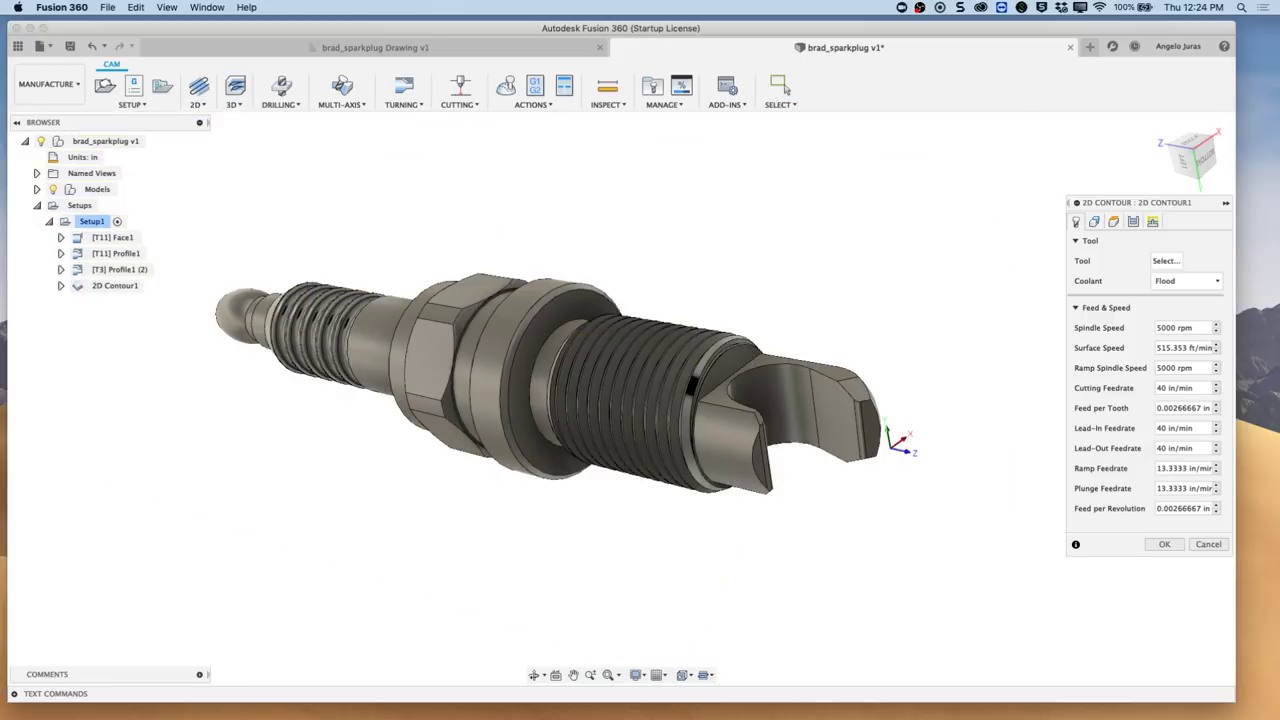
{"action": "left_click", "coordinate": [1166, 261]}
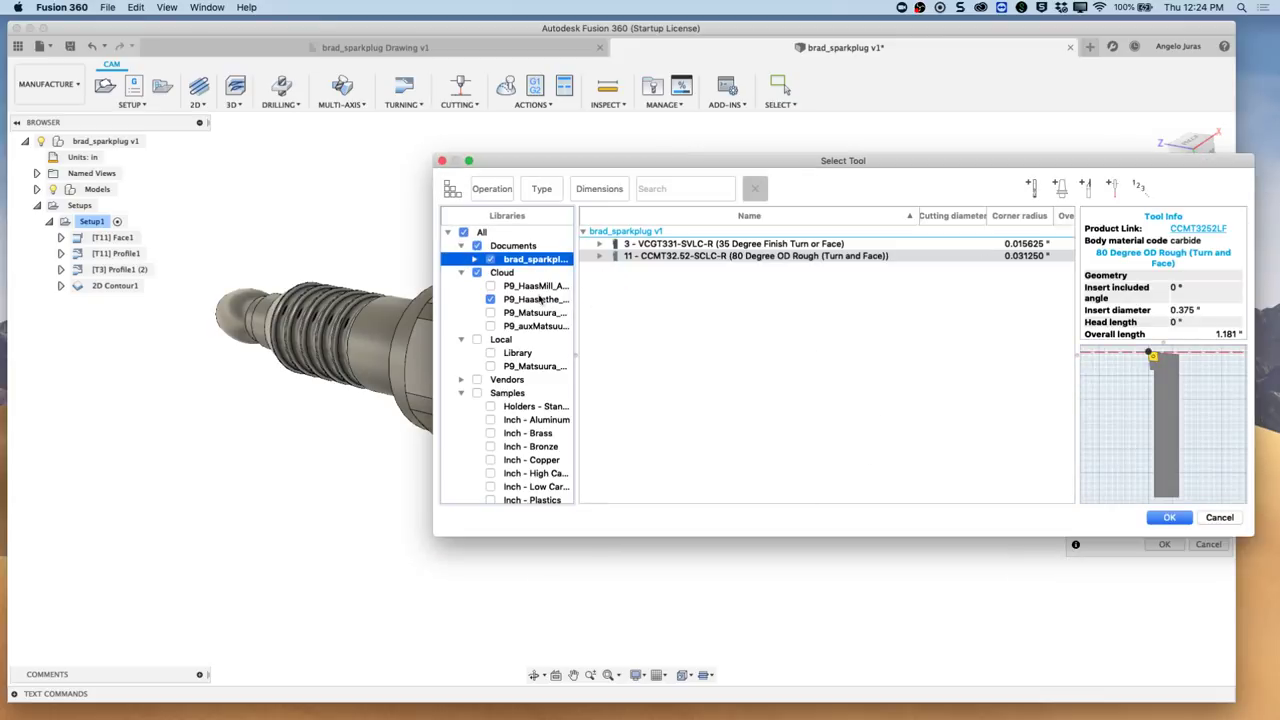
{"action": "left_click", "coordinate": [538, 299]}
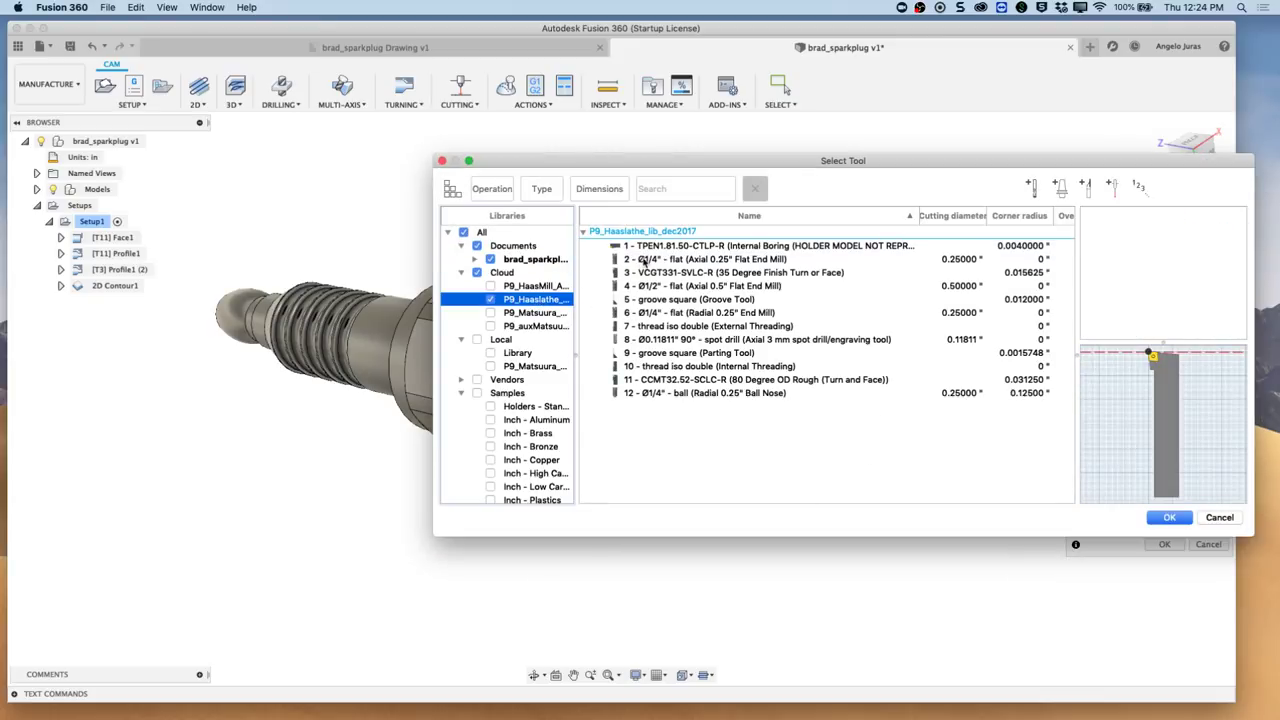
{"action": "left_click", "coordinate": [645, 260]}
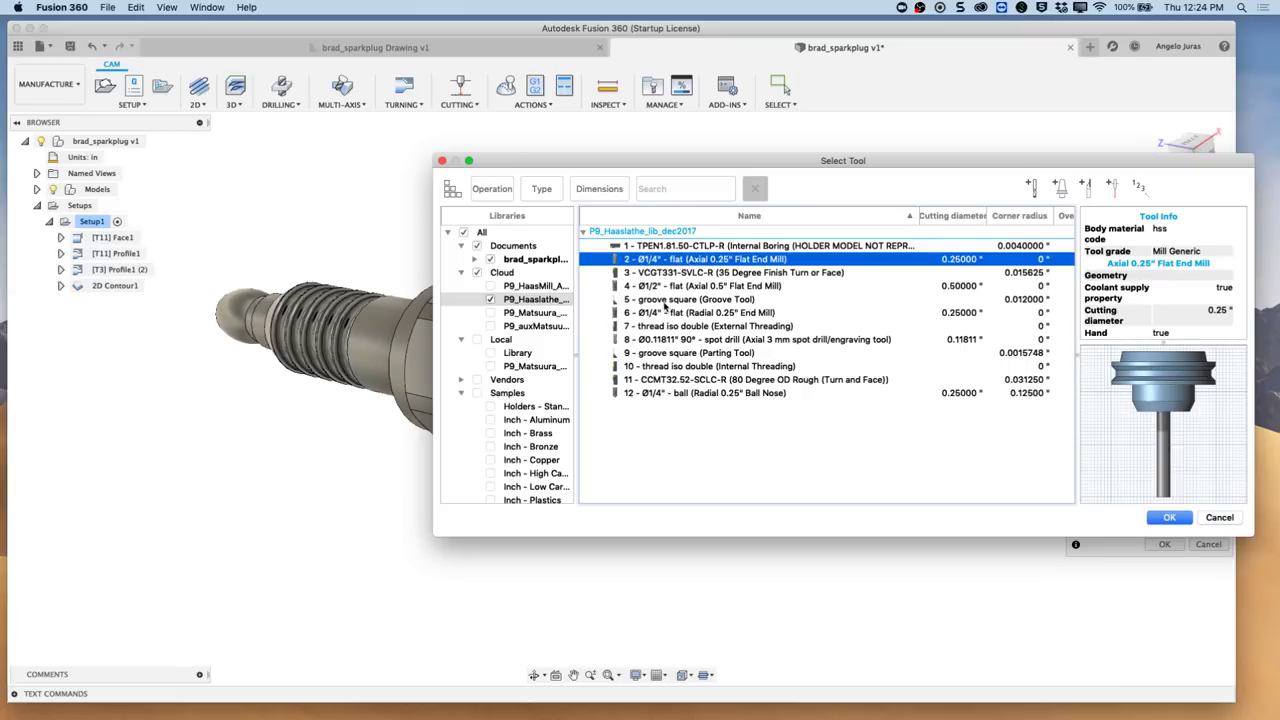
{"action": "left_click", "coordinate": [660, 313]}
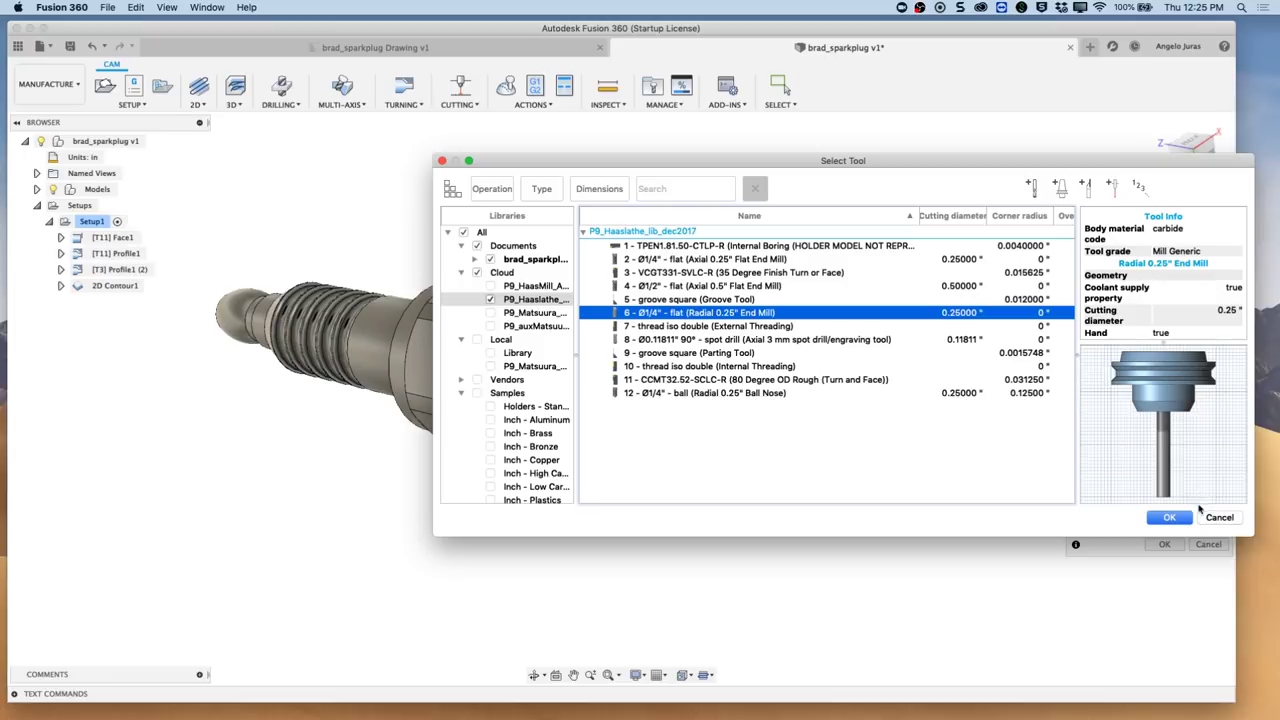
{"action": "left_click", "coordinate": [1170, 517]}
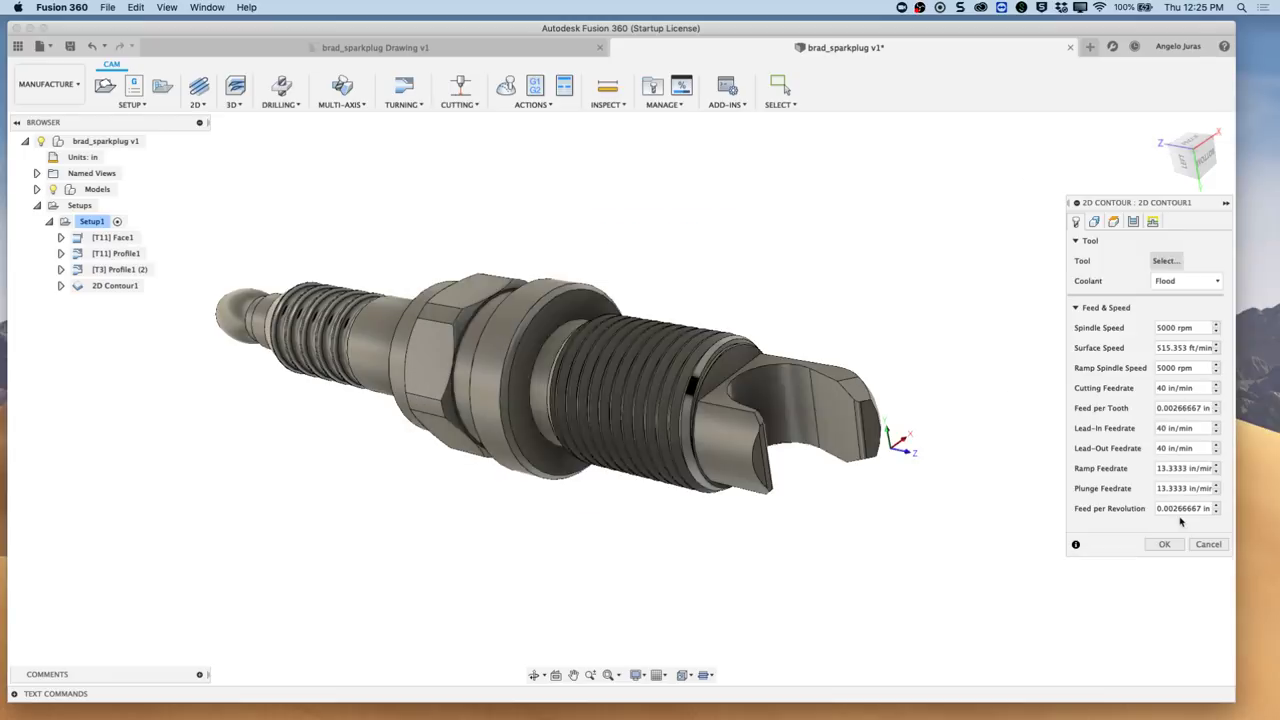
{"action": "left_click", "coordinate": [1095, 223]}
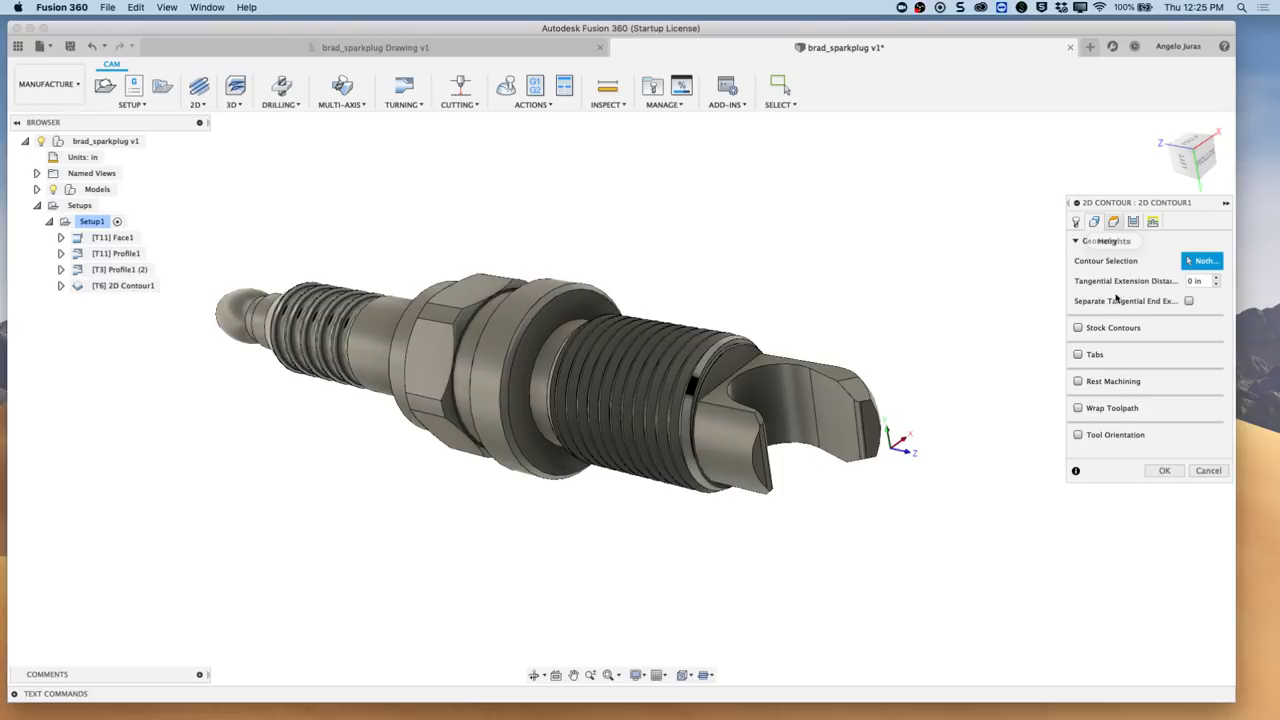
- Enable tool orientation with its Z axis from a slot face, and select the slot edge chain as the contour
{"action": "left_click", "coordinate": [1078, 436]}
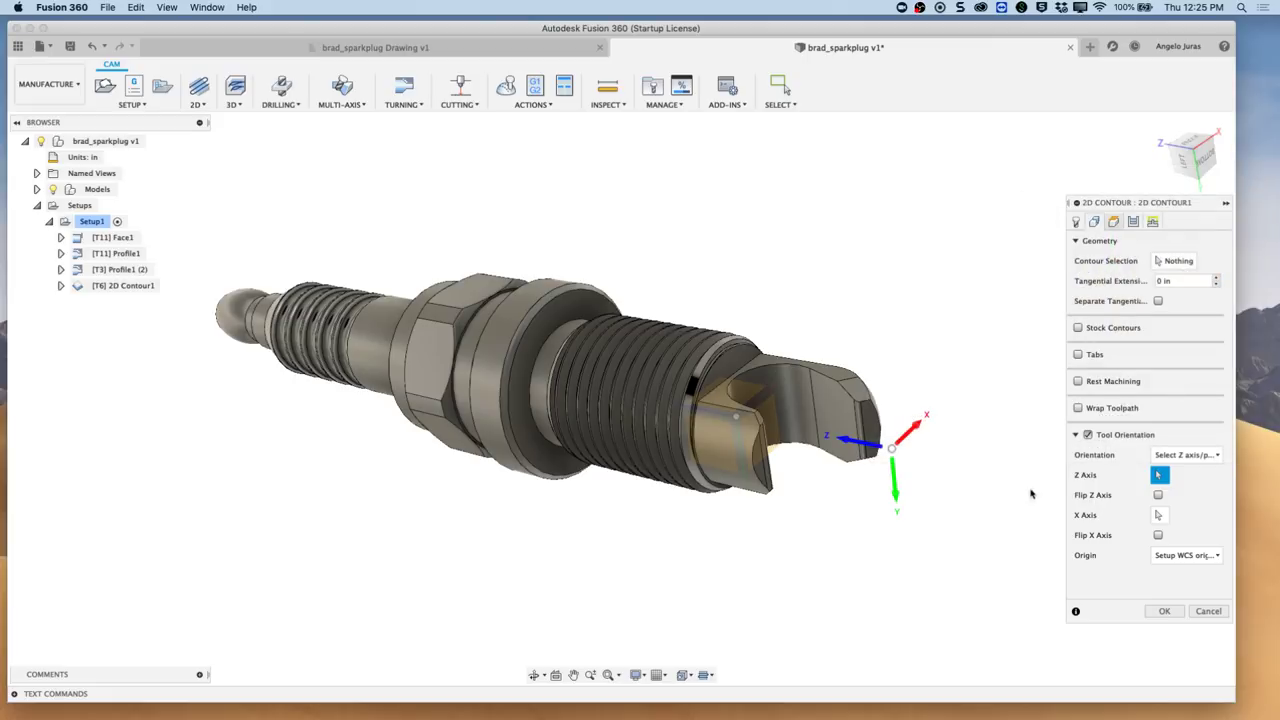
{"action": "left_click", "coordinate": [845, 375]}
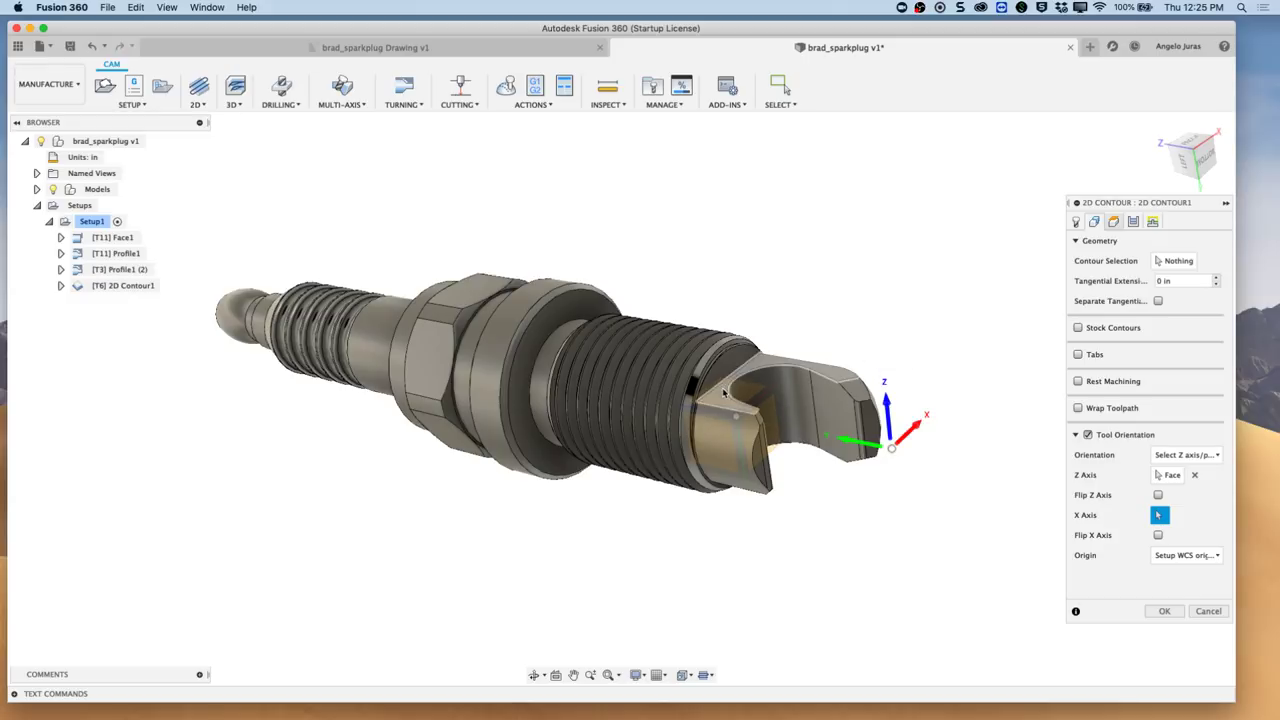
{"action": "scroll", "coordinate": [723, 391], "scroll_direction": "down", "scroll_amount": 5}
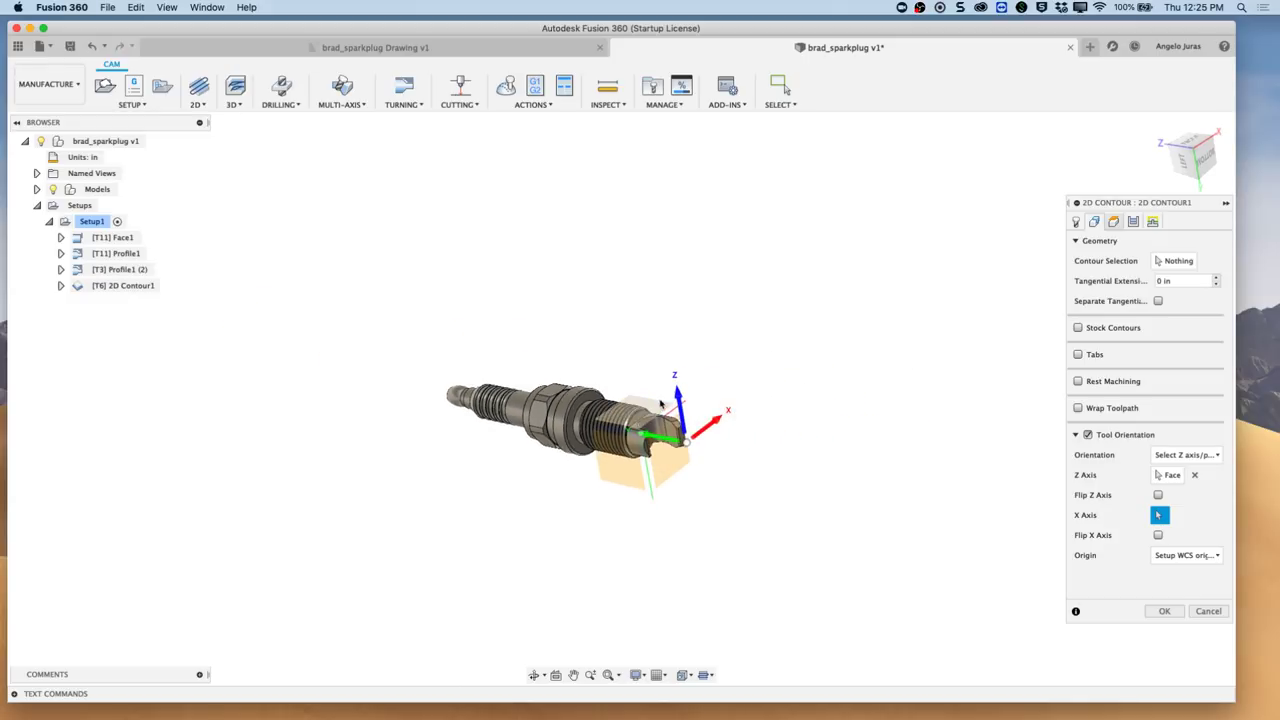
{"action": "scroll", "coordinate": [659, 408], "scroll_direction": "up", "scroll_amount": 5}
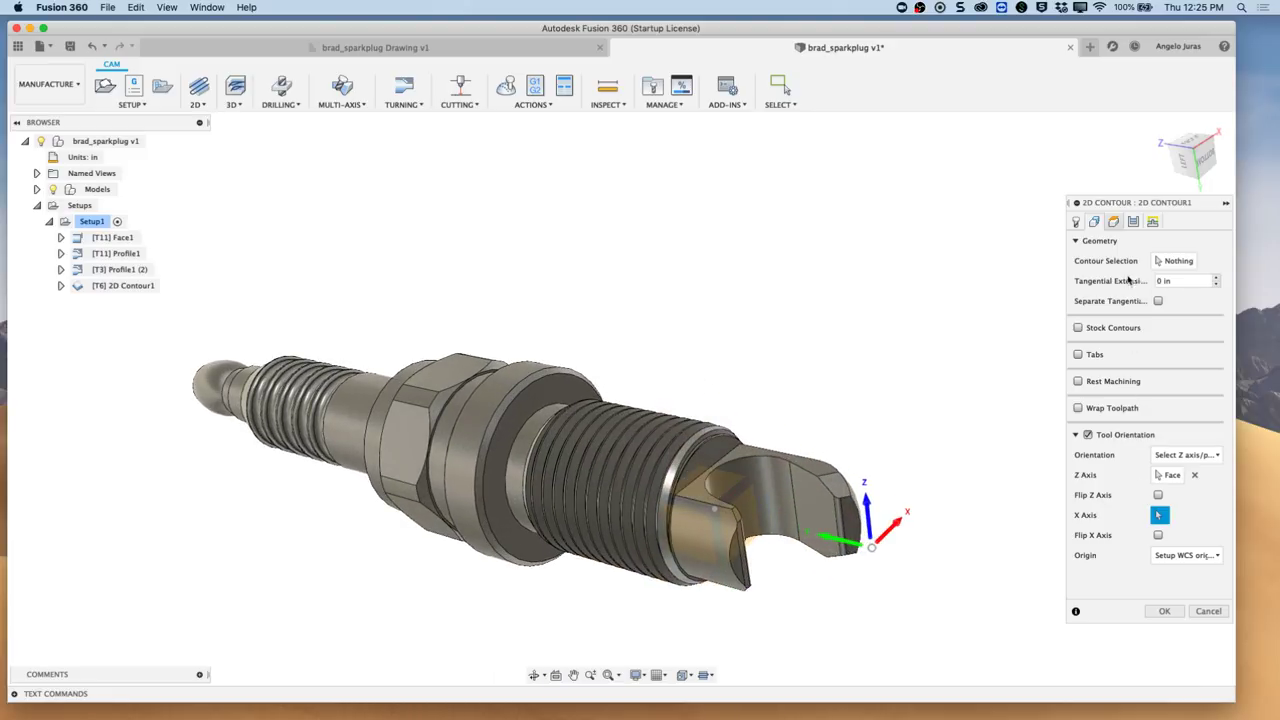
{"action": "left_click", "coordinate": [1177, 261]}
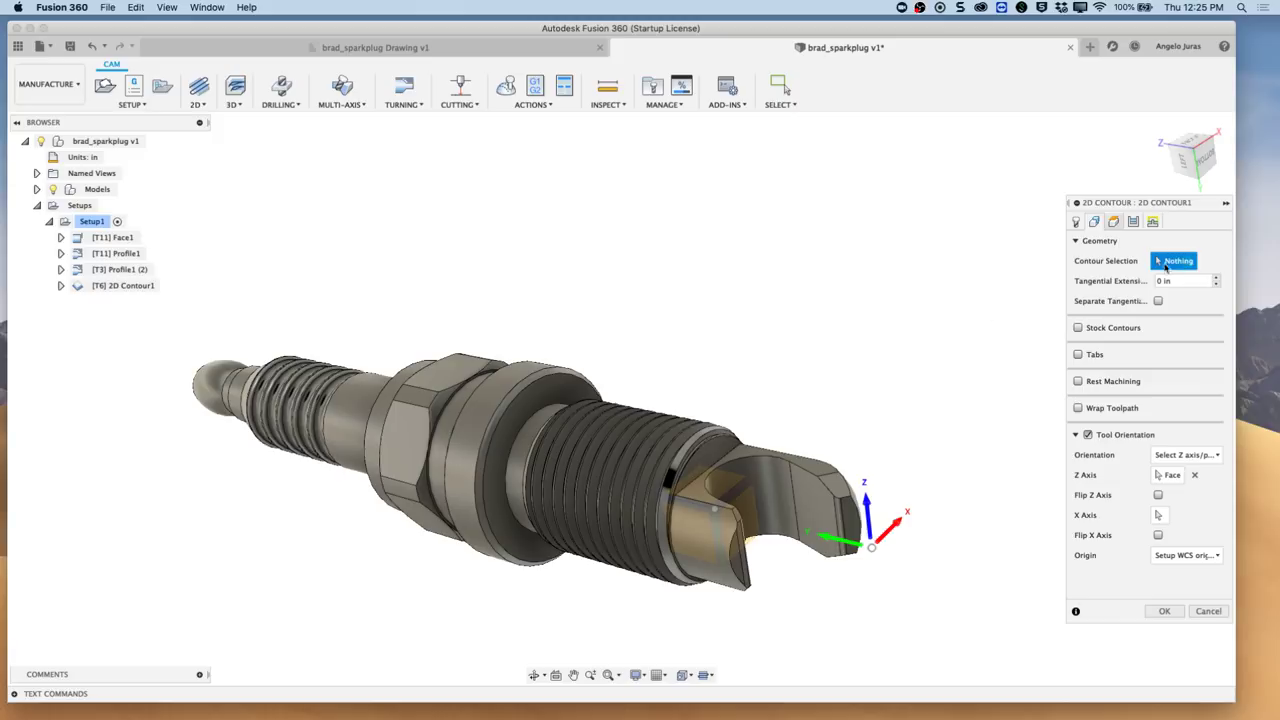
{"action": "left_click", "coordinate": [739, 453]}
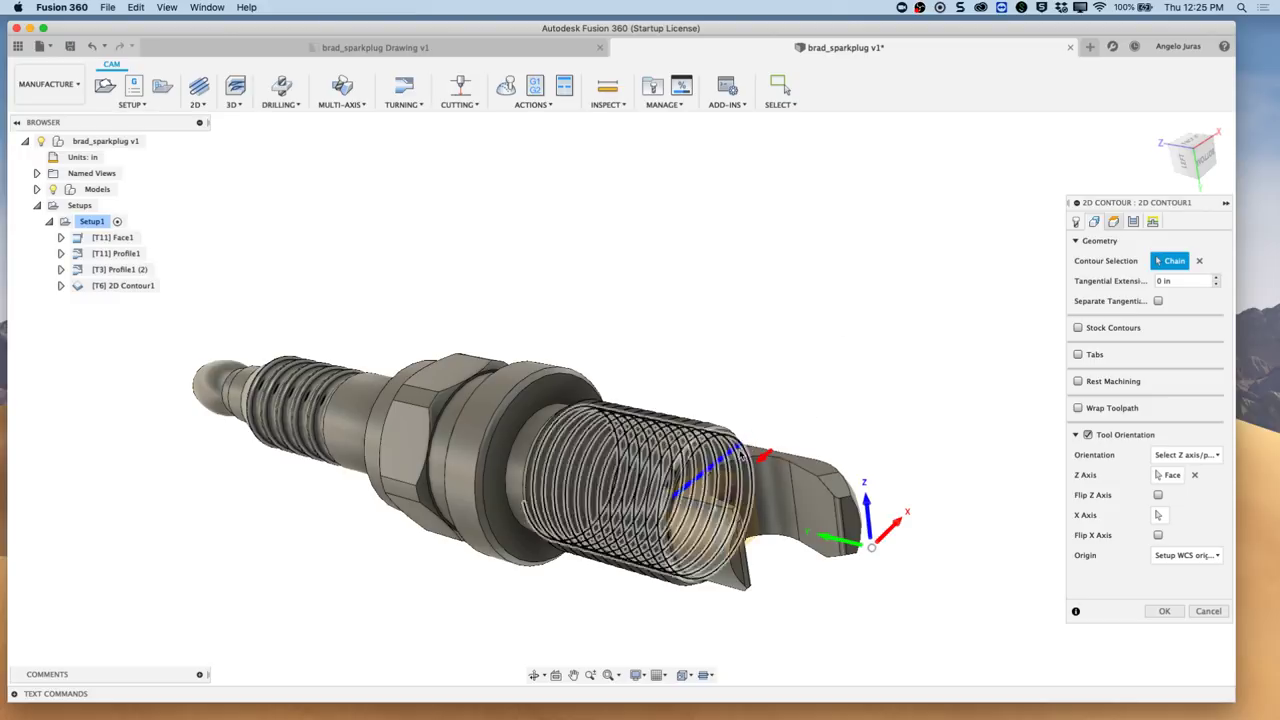
- Set Top Height From to Selection, referencing the top edge of the threads at 0 in offset
{"action": "left_click", "coordinate": [1115, 223]}
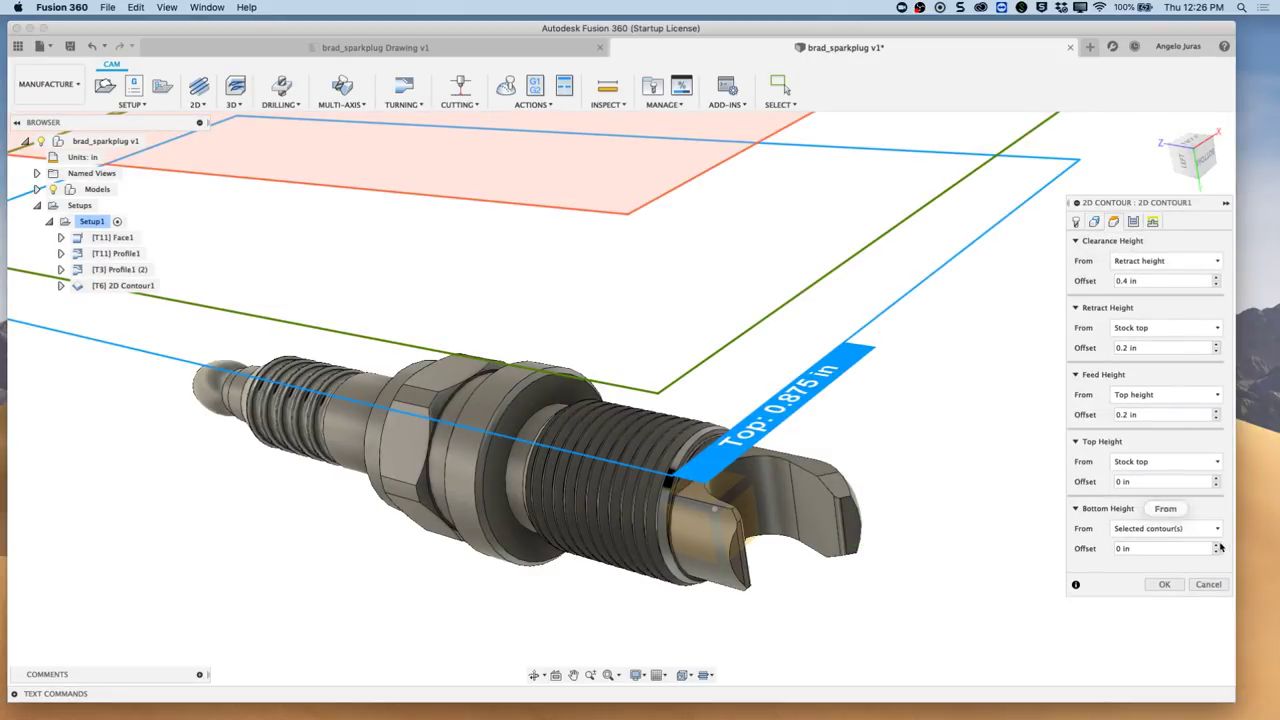
{"action": "mouse_move", "coordinate": [1200, 533]}
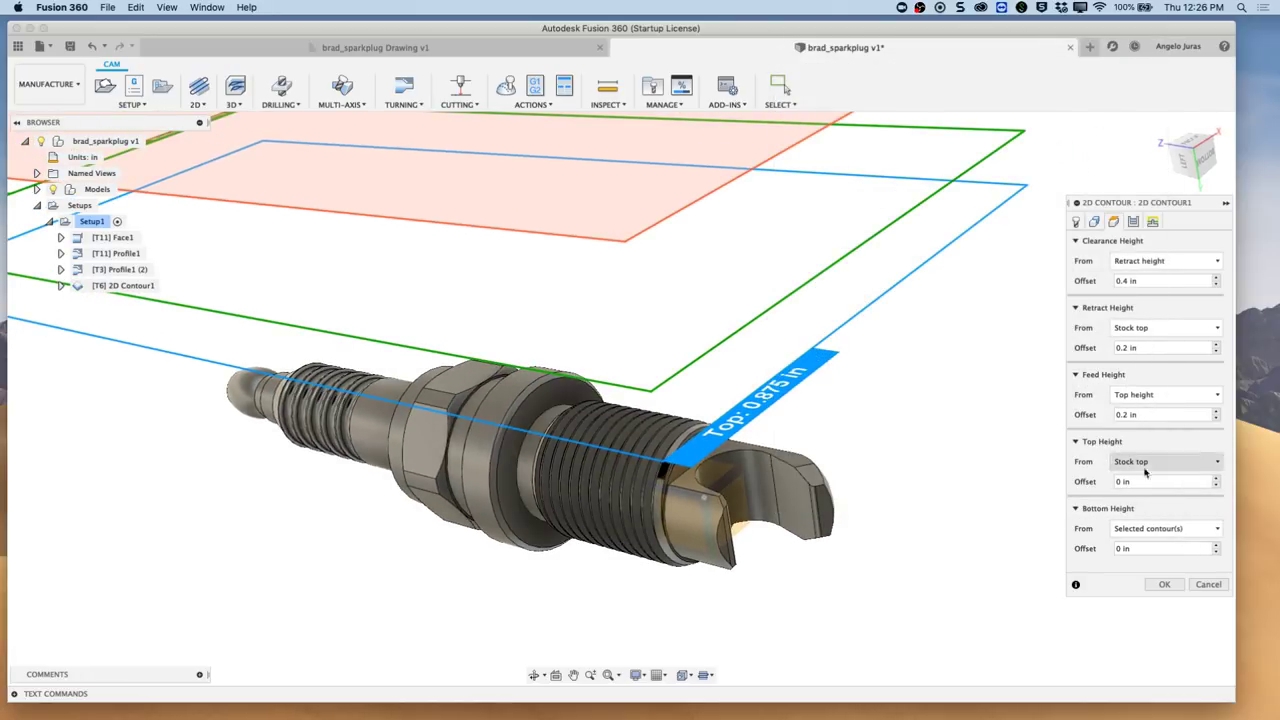
{"action": "left_click", "coordinate": [1213, 461]}
{"action": "mouse_move", "coordinate": [1171, 562]}
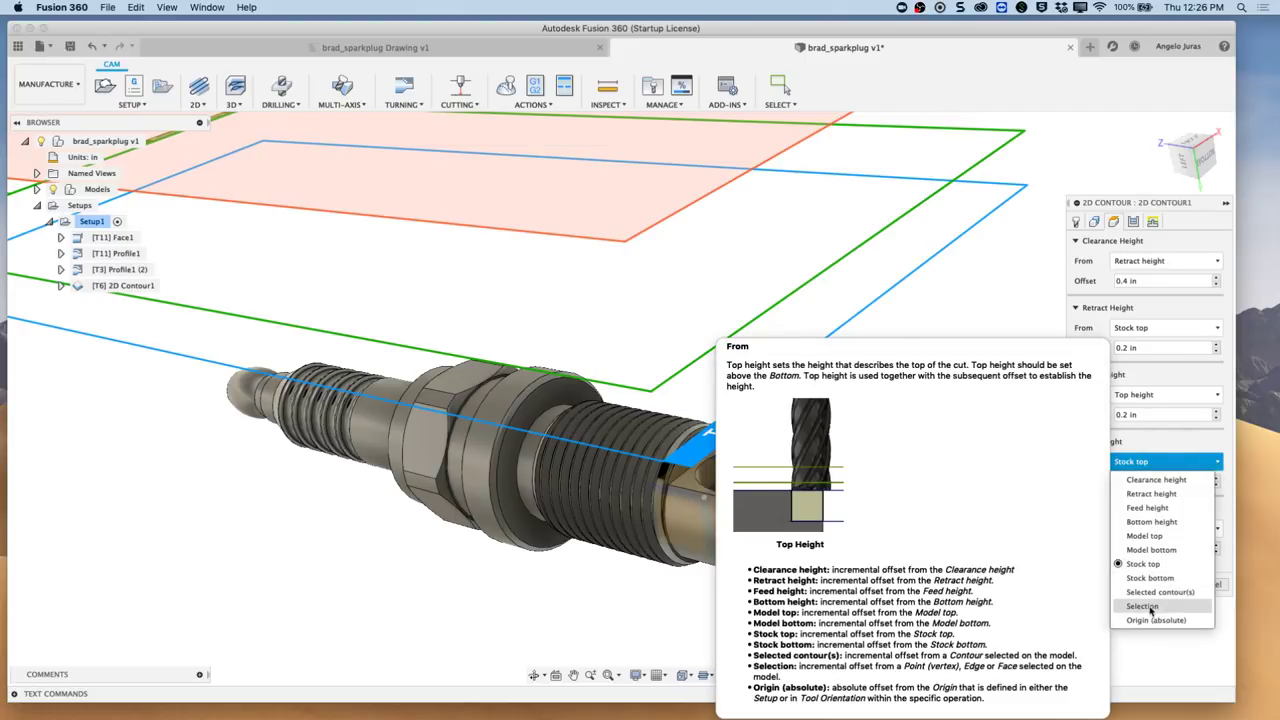
{"action": "left_click", "coordinate": [1143, 606]}
{"action": "scroll", "coordinate": [701, 430], "scroll_direction": "up", "scroll_amount": 5}
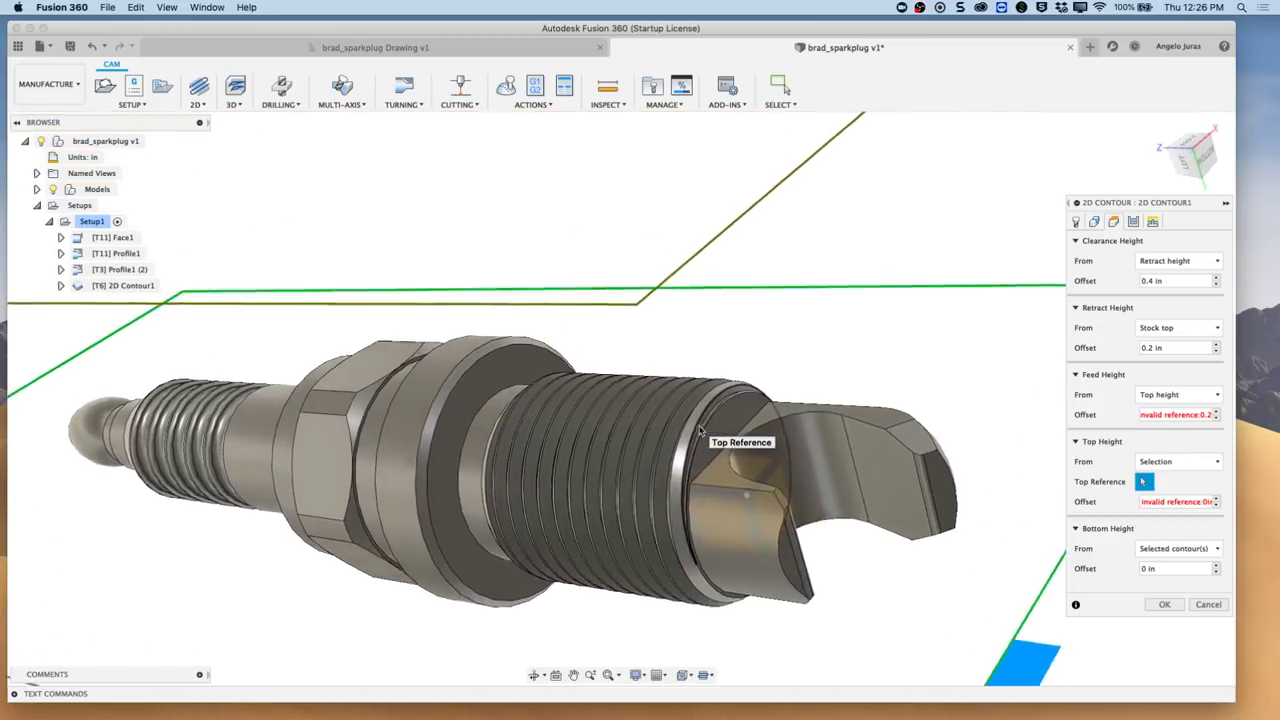
{"action": "left_click", "coordinate": [734, 389]}
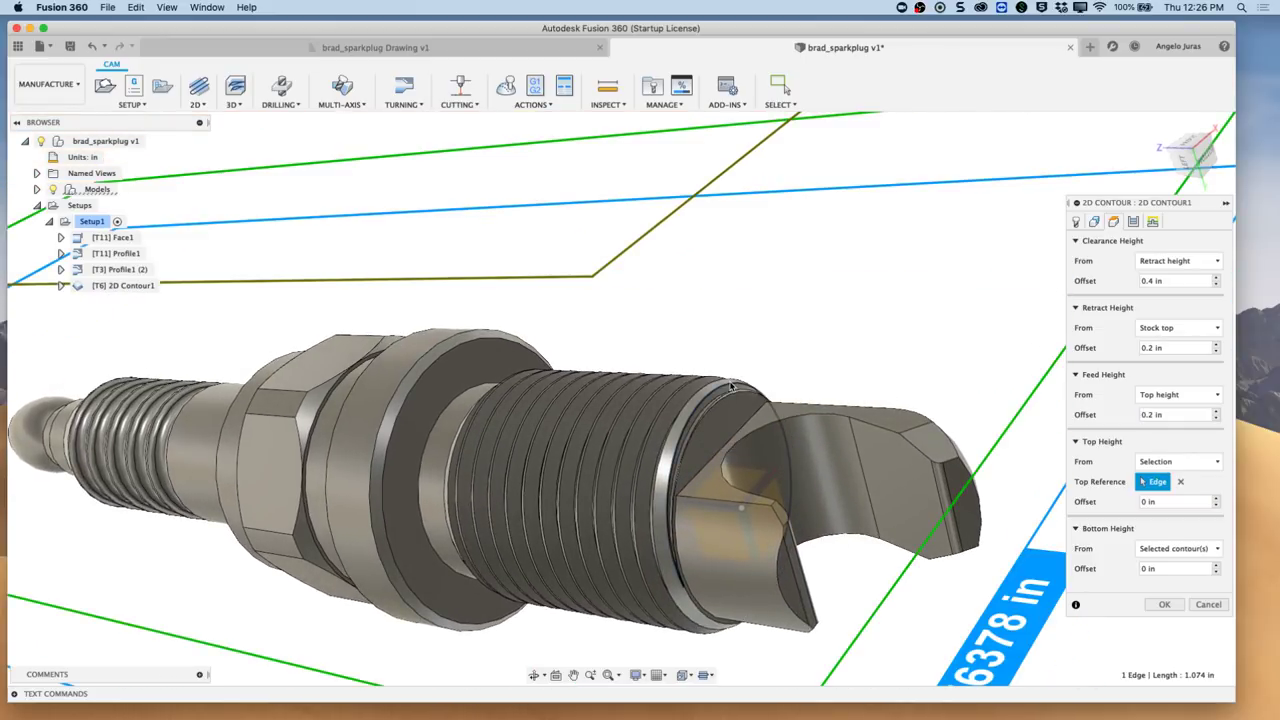
{"action": "left_click", "coordinate": [1185, 160]}
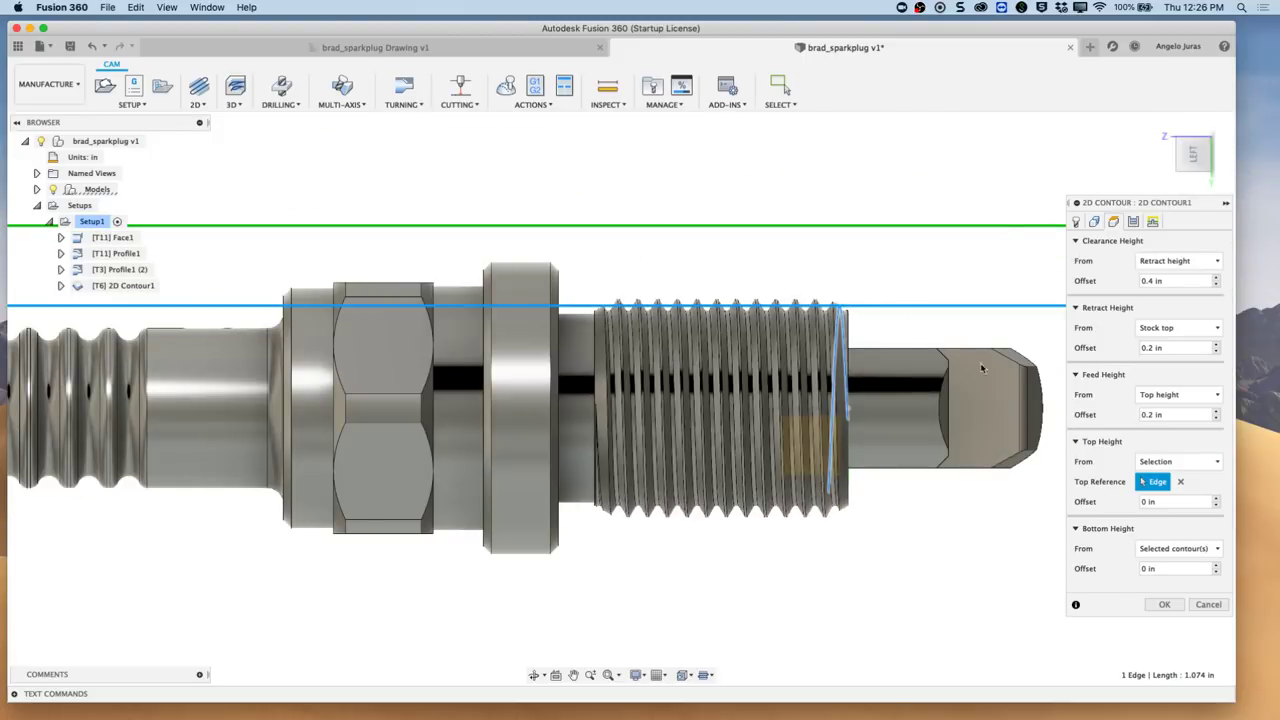
{"action": "left_click", "coordinate": [1180, 482]}
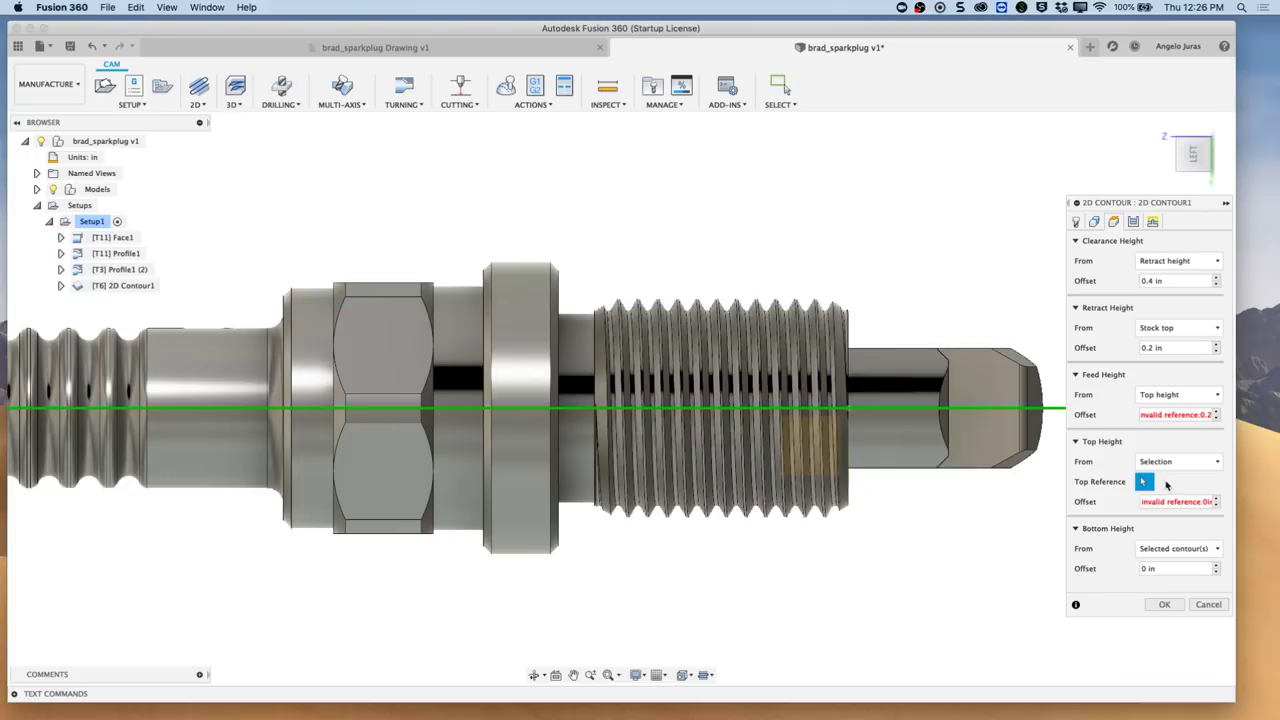
{"action": "left_click", "coordinate": [815, 300]}
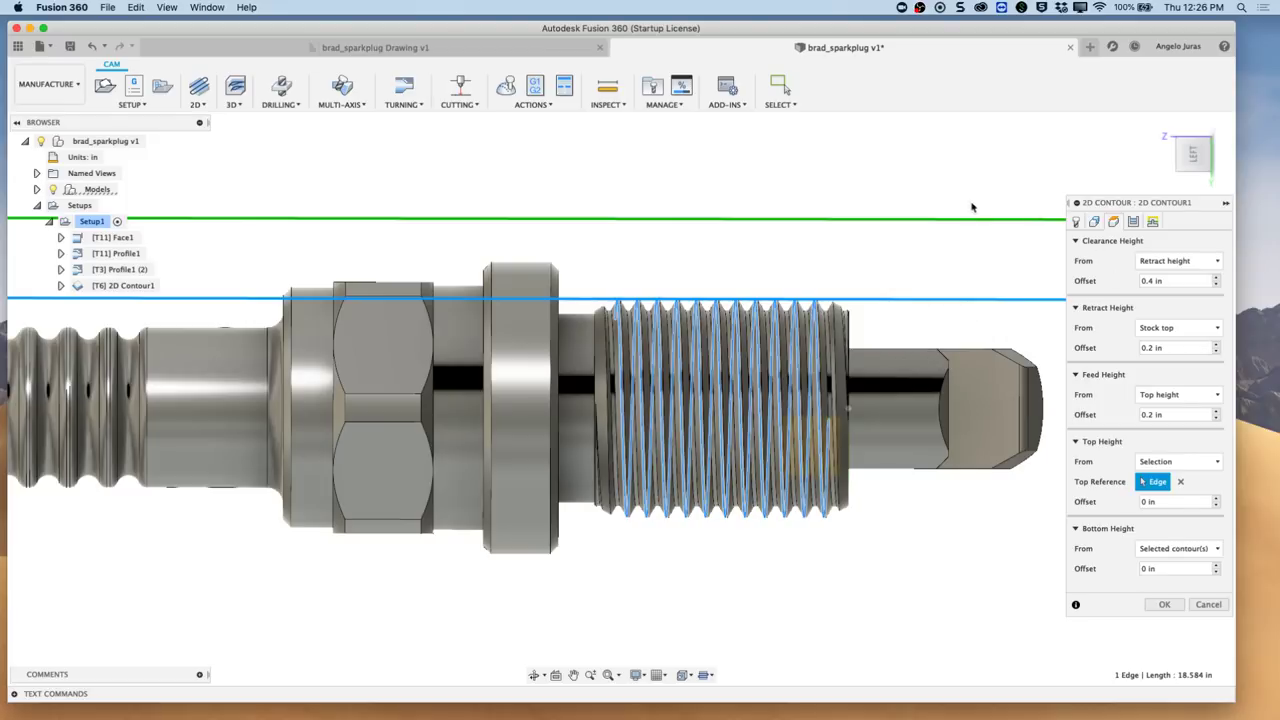
{"action": "left_click", "coordinate": [1134, 222]}
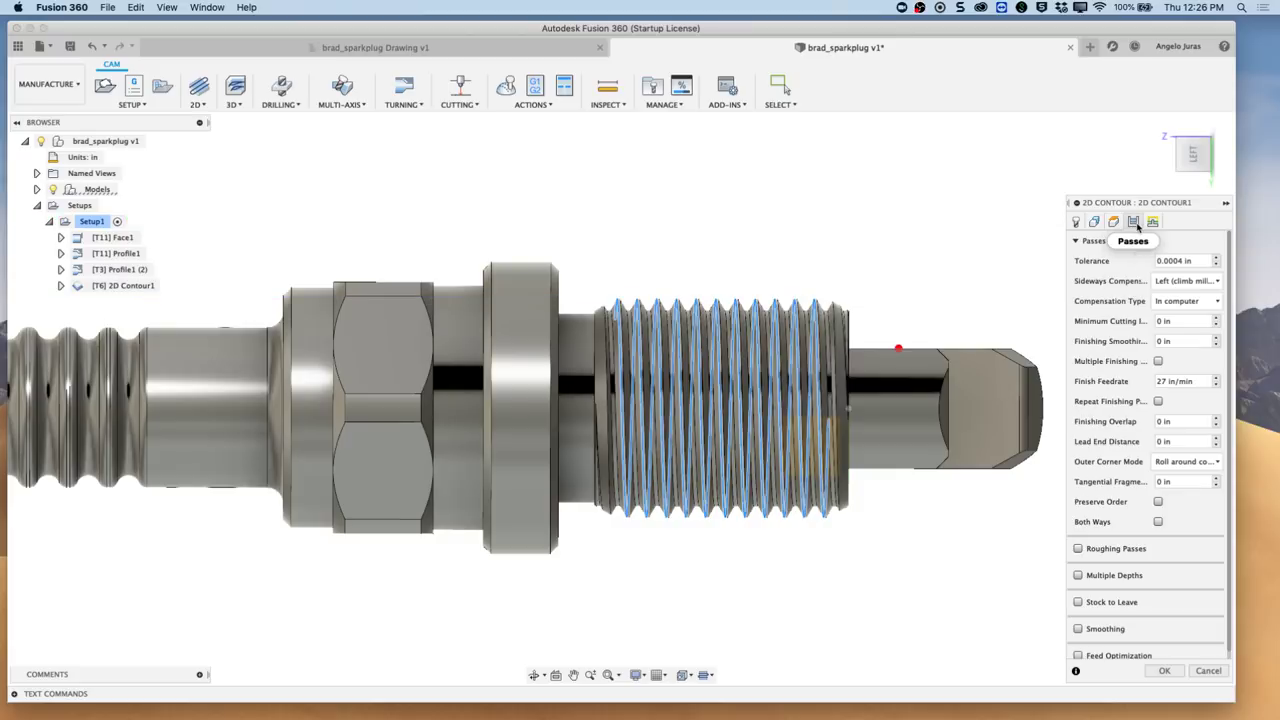
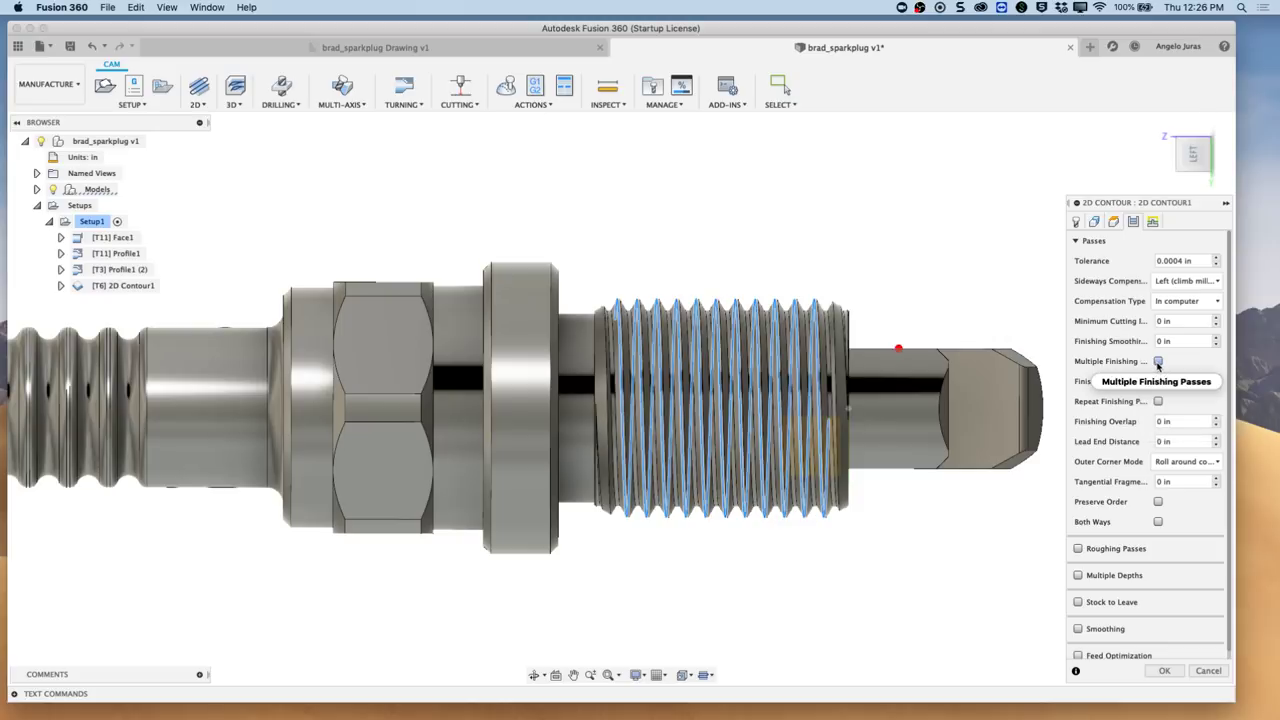
- Enable multiple finishing passes with a .005 finishing stepover
{"action": "left_click", "coordinate": [1158, 362]}
{"action": "left_click", "coordinate": [1143, 401]}
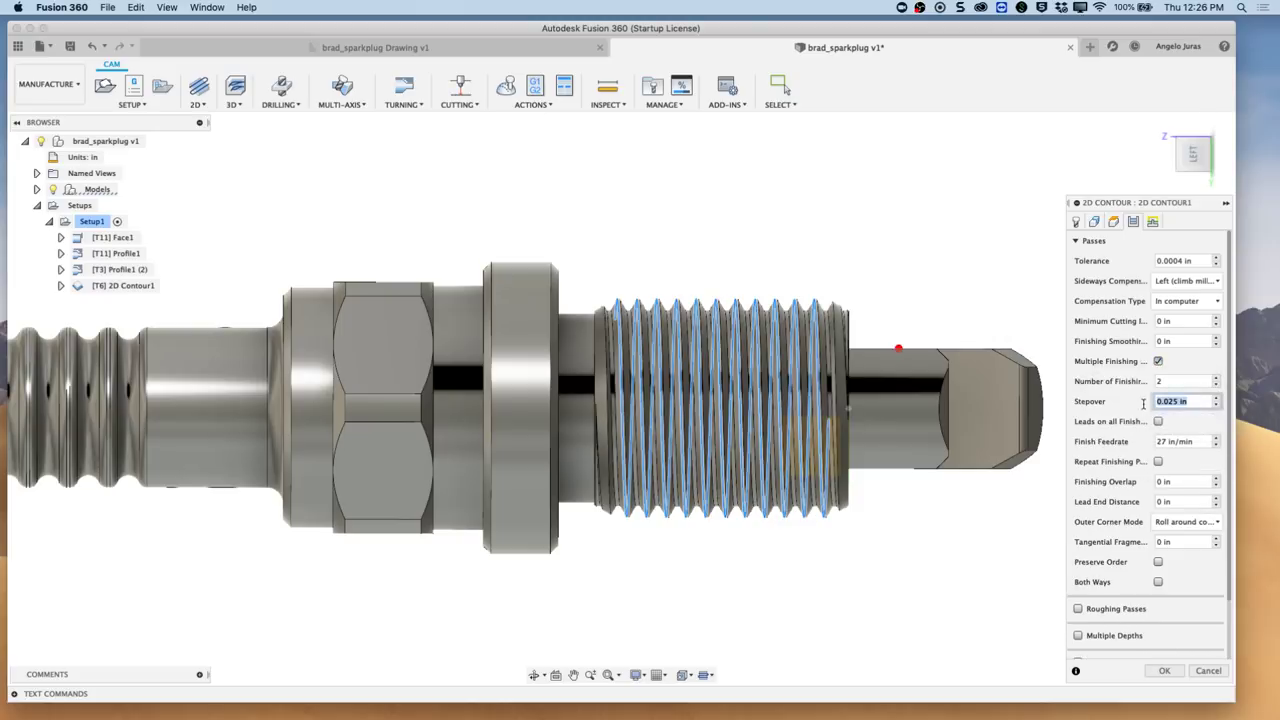
{"action": "key", "text": "BackSpace"}
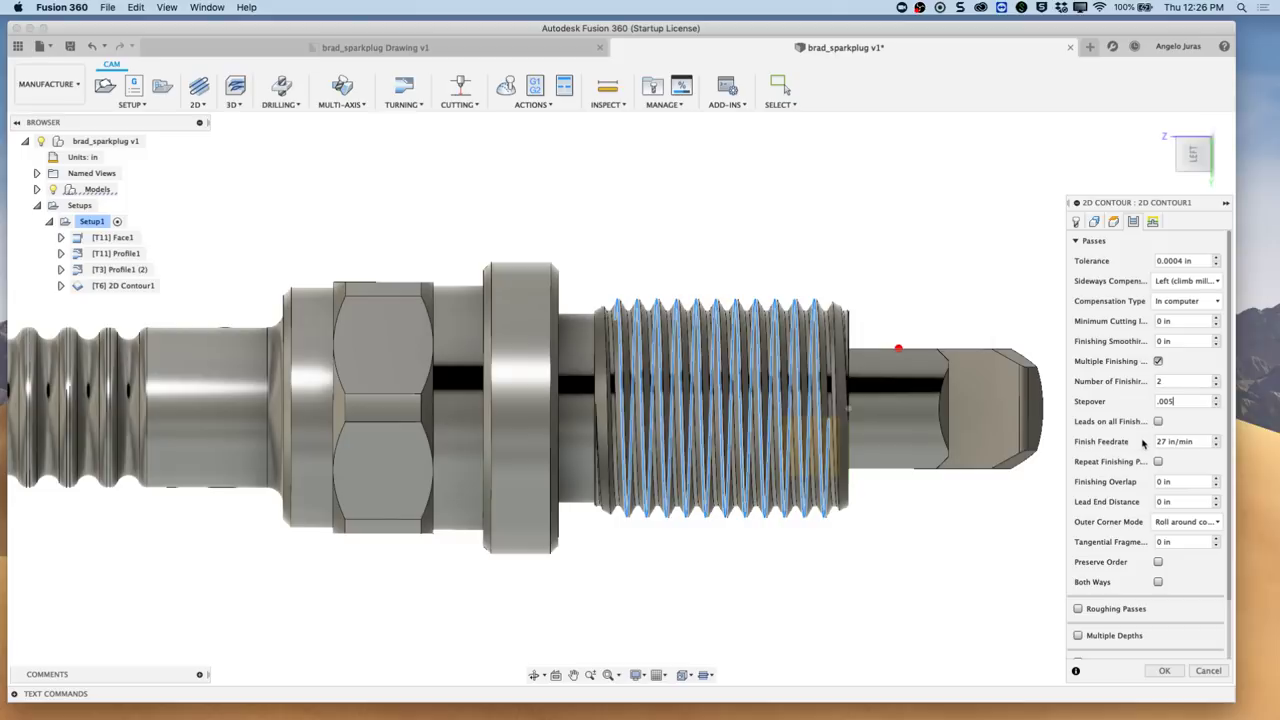
- Turn on roughing passes and open the Maximum Stepover expression for editing
{"action": "scroll", "coordinate": [1130, 522], "scroll_direction": "down", "scroll_amount": 3}
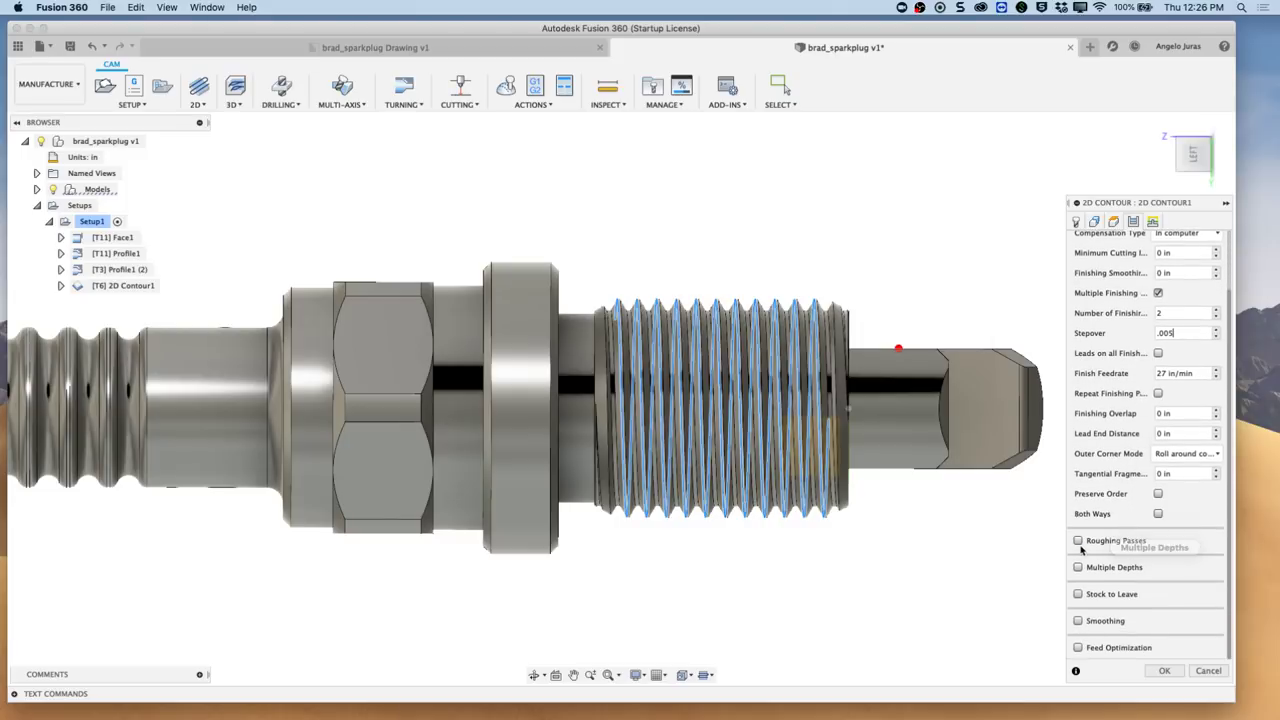
{"action": "mouse_move", "coordinate": [1080, 544]}
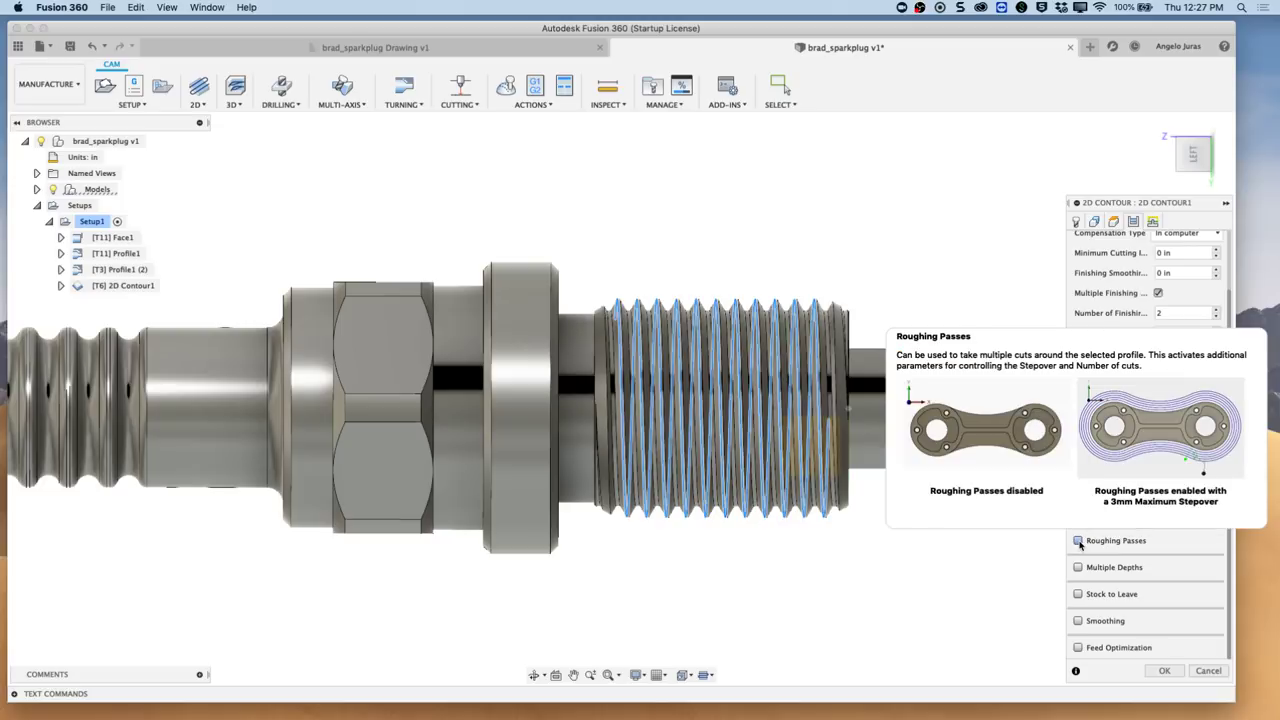
{"action": "left_click", "coordinate": [1078, 541]}
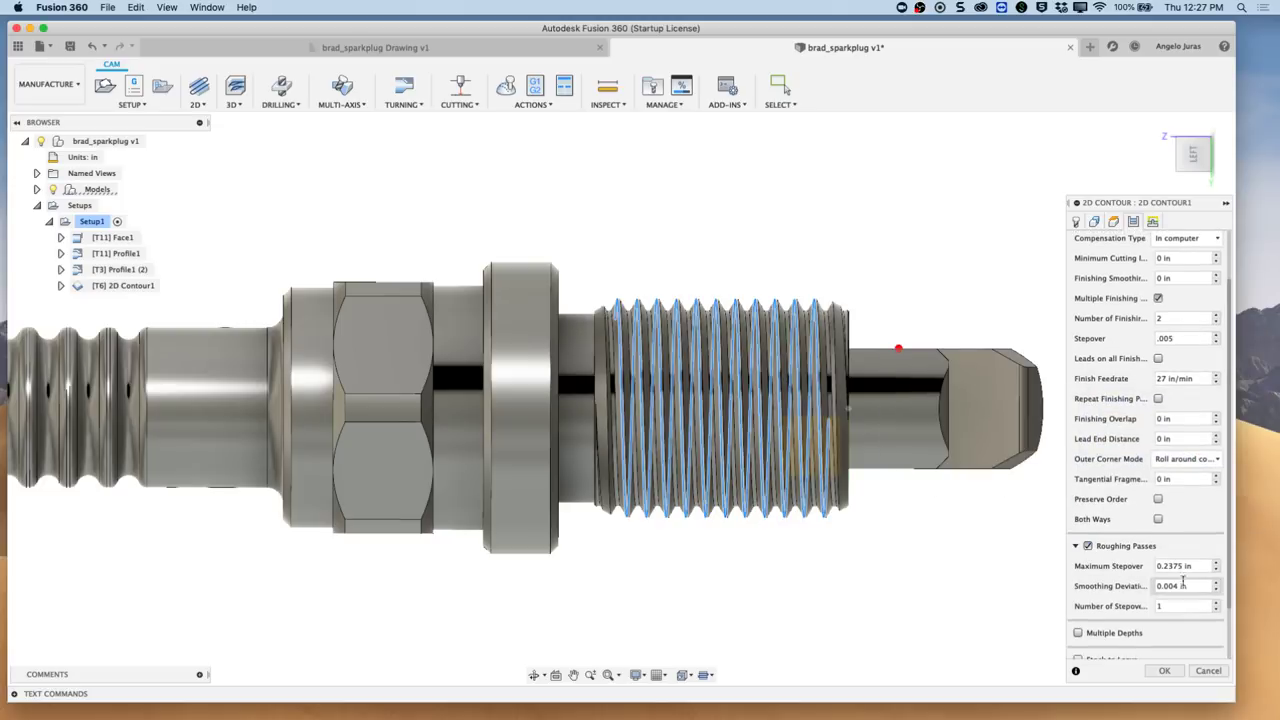
{"action": "left_click_drag", "start_coordinate": [1192, 566], "coordinate": [1115, 580]}
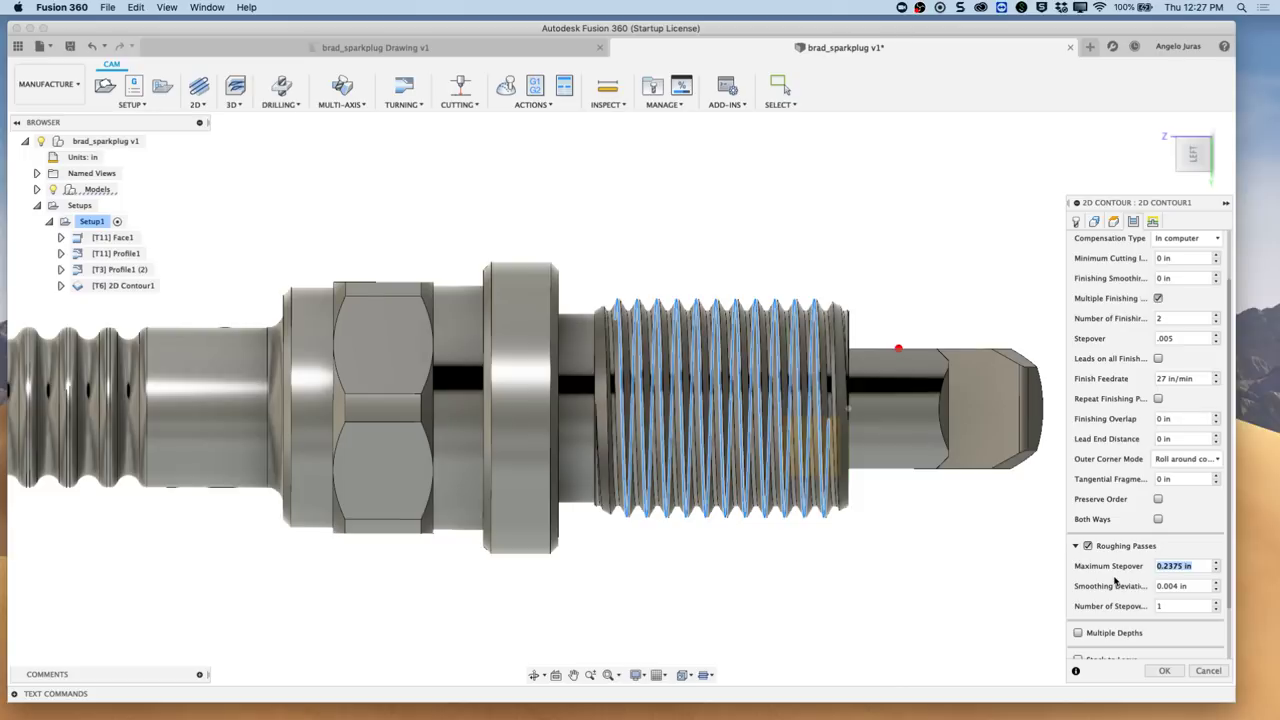
{"action": "left_click", "coordinate": [1206, 566]}
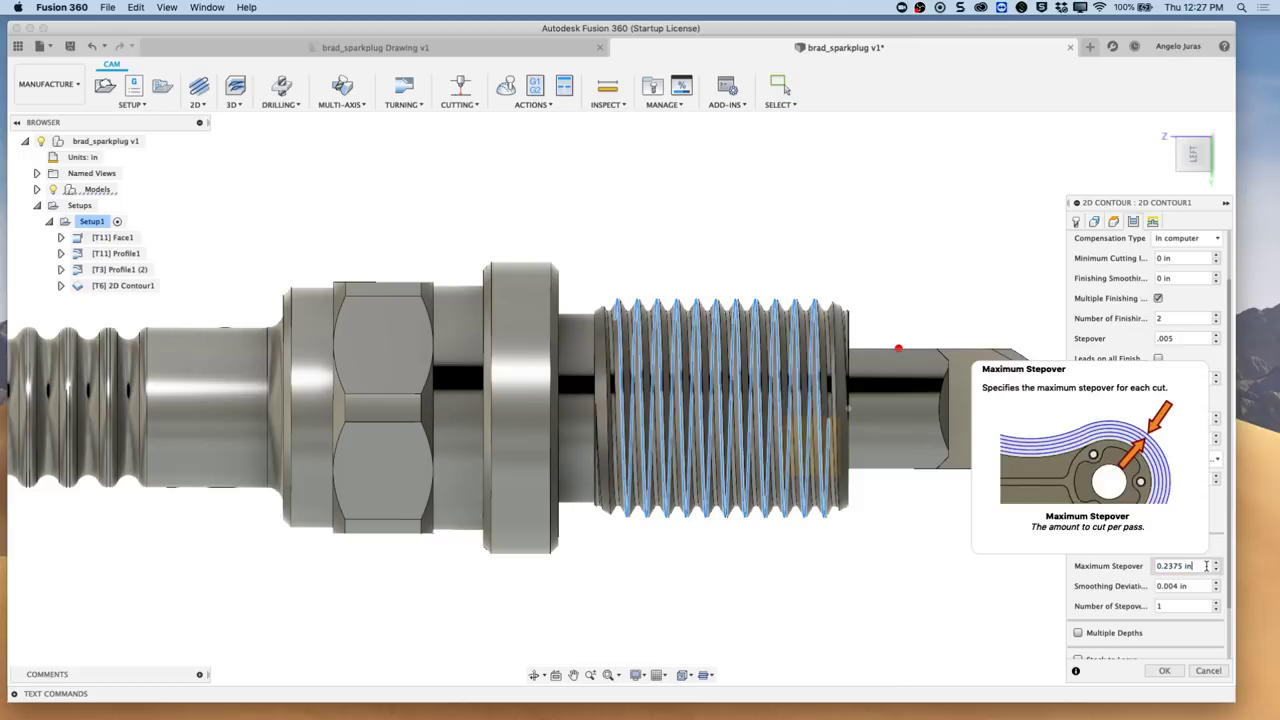
{"action": "right_click", "coordinate": [1181, 566]}
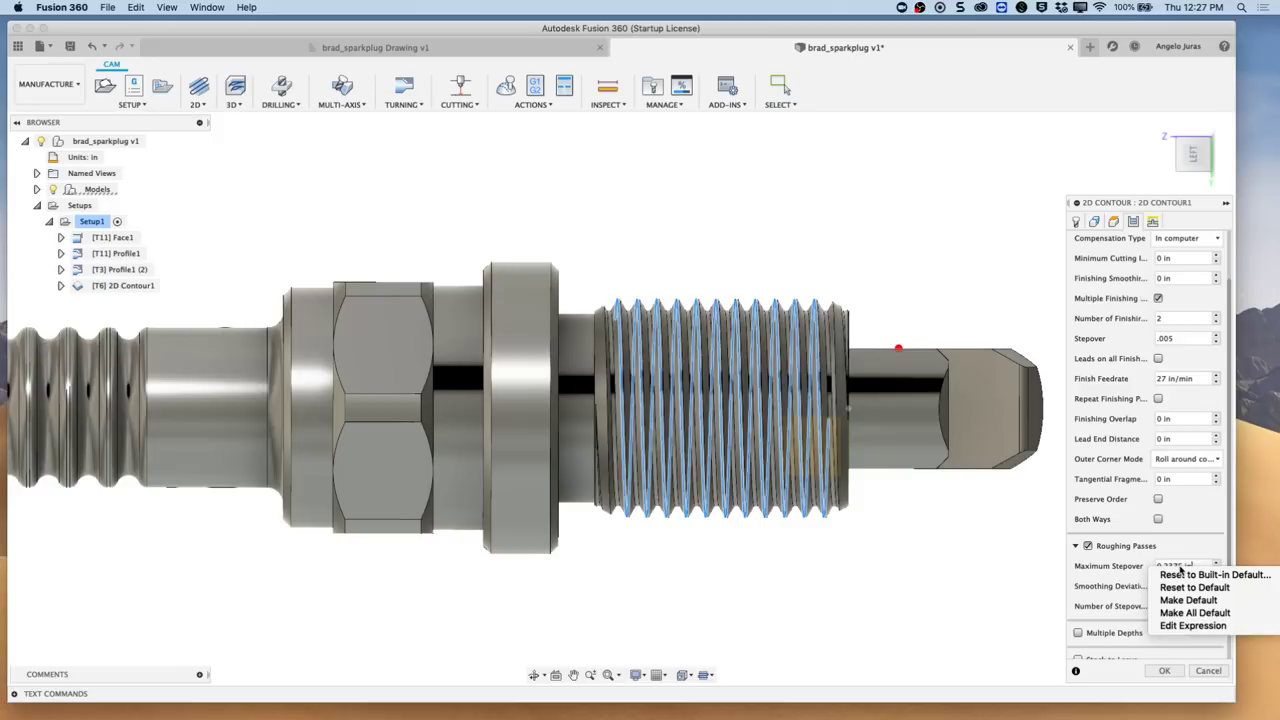
{"action": "left_click", "coordinate": [1193, 625]}
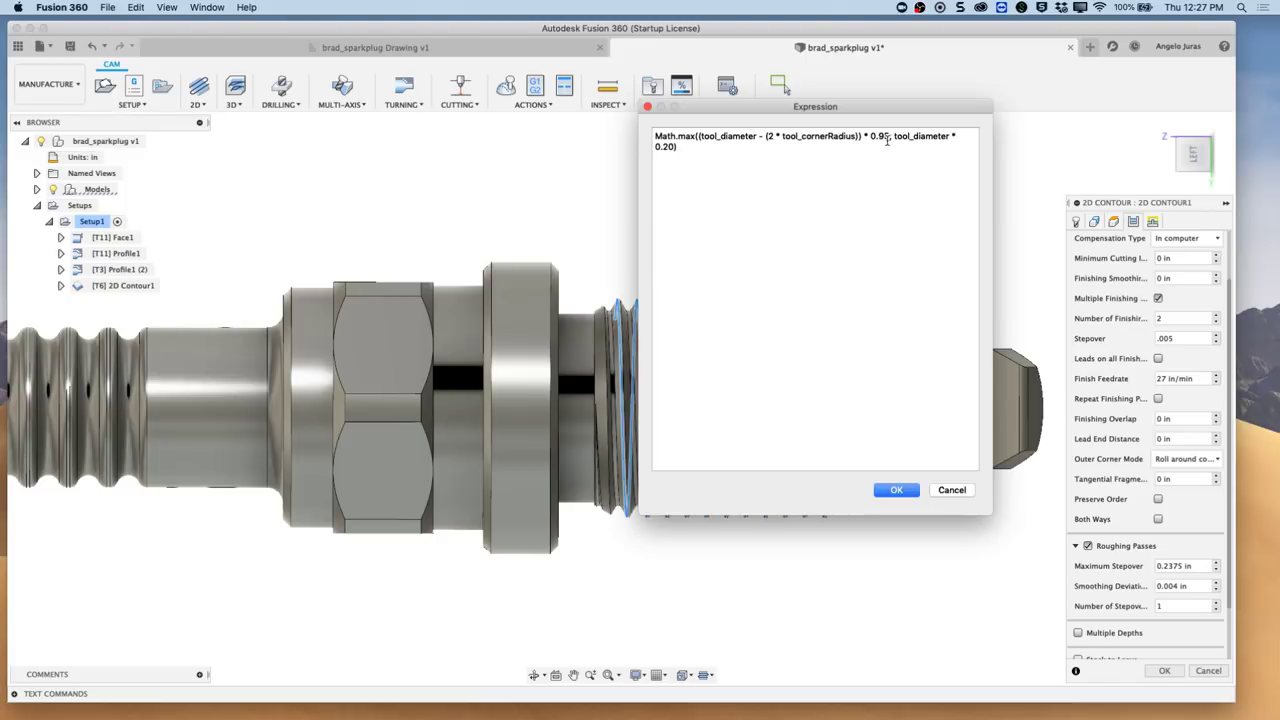
- Change the stepover factor from 0.95 to 0.75 (0.1875 in), then accept 2D Contour1
{"action": "key", "text": "BackSpace"}
{"action": "type", "text": "7"}
{"action": "left_click", "coordinate": [897, 490]}
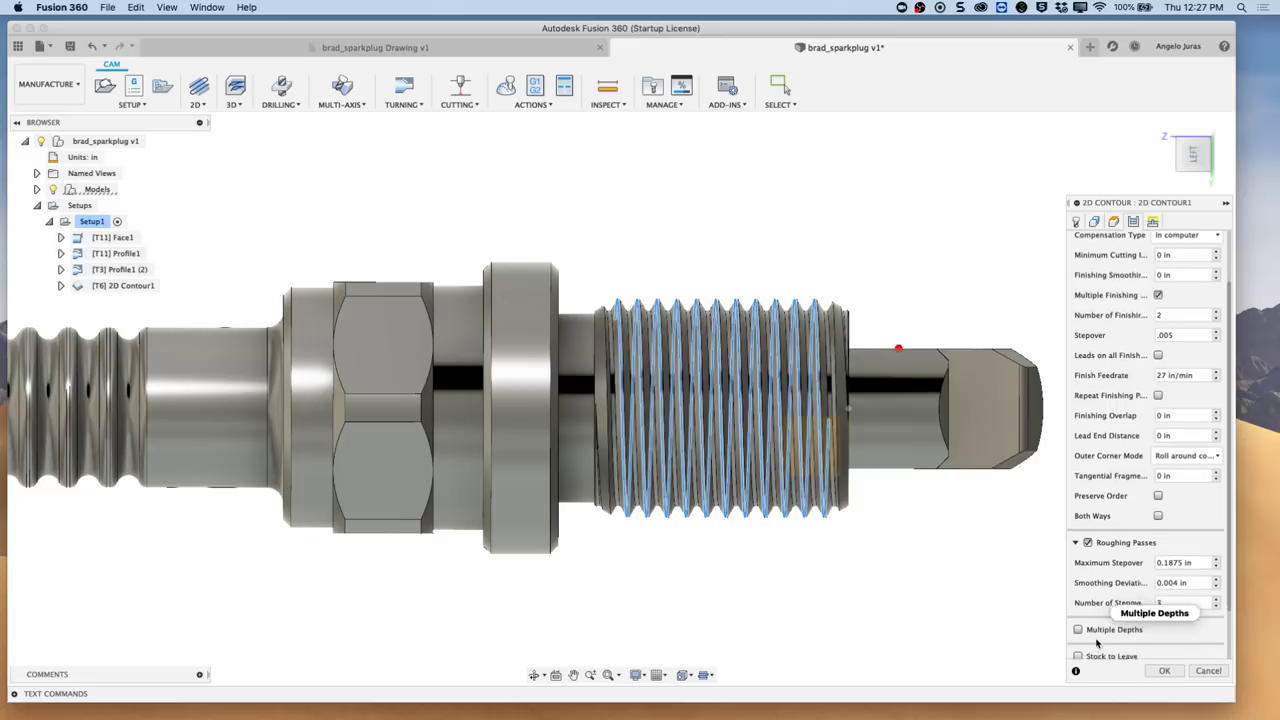
{"action": "scroll", "coordinate": [1100, 640], "scroll_direction": "down", "scroll_amount": 3}
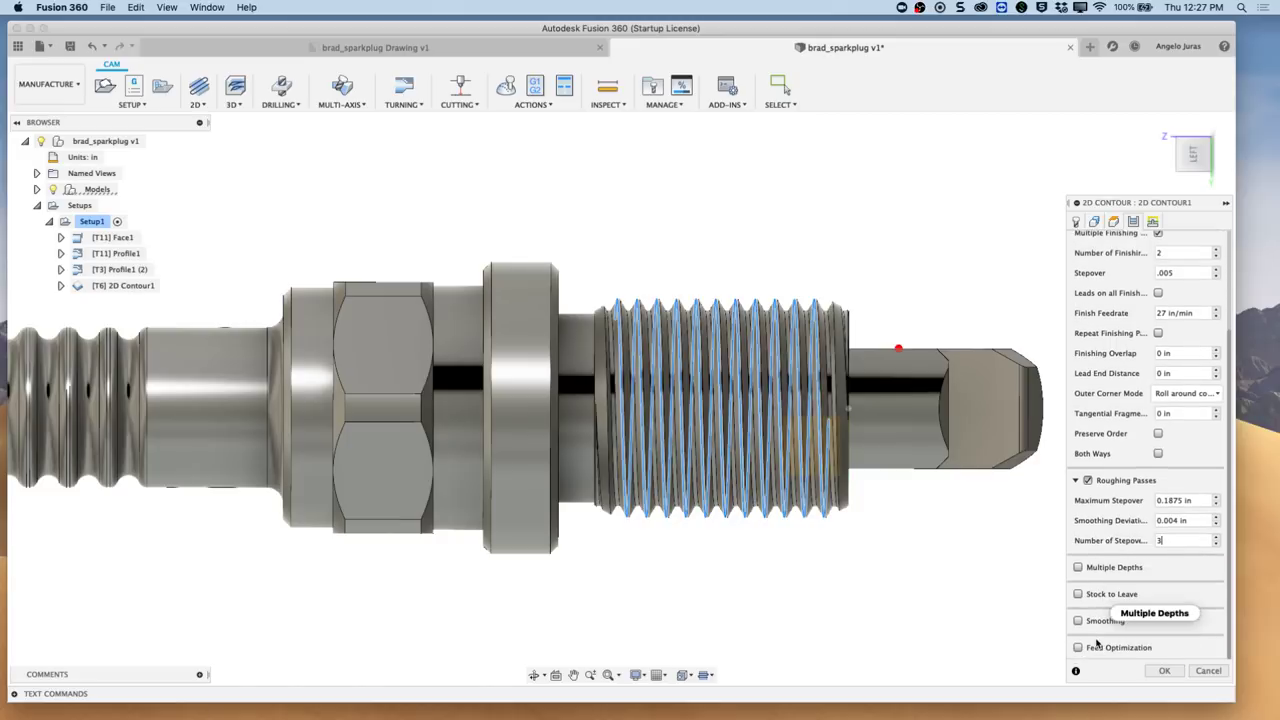
{"action": "left_click", "coordinate": [1166, 671]}
- Reopen 2D Contour1 for editing from an angled 3D view
{"action": "middle_click_drag", "start_coordinate": [1137, 629], "coordinate": [860, 305], "text": "shift"}
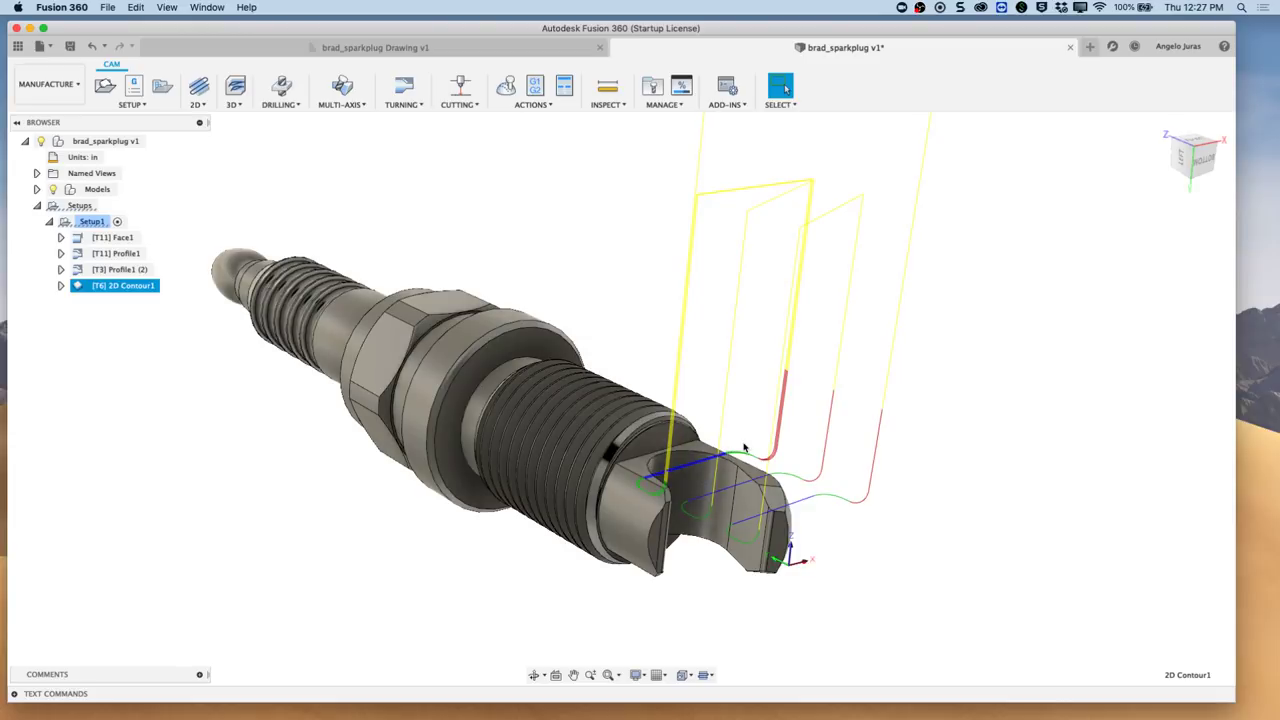
{"action": "right_click", "coordinate": [122, 287]}
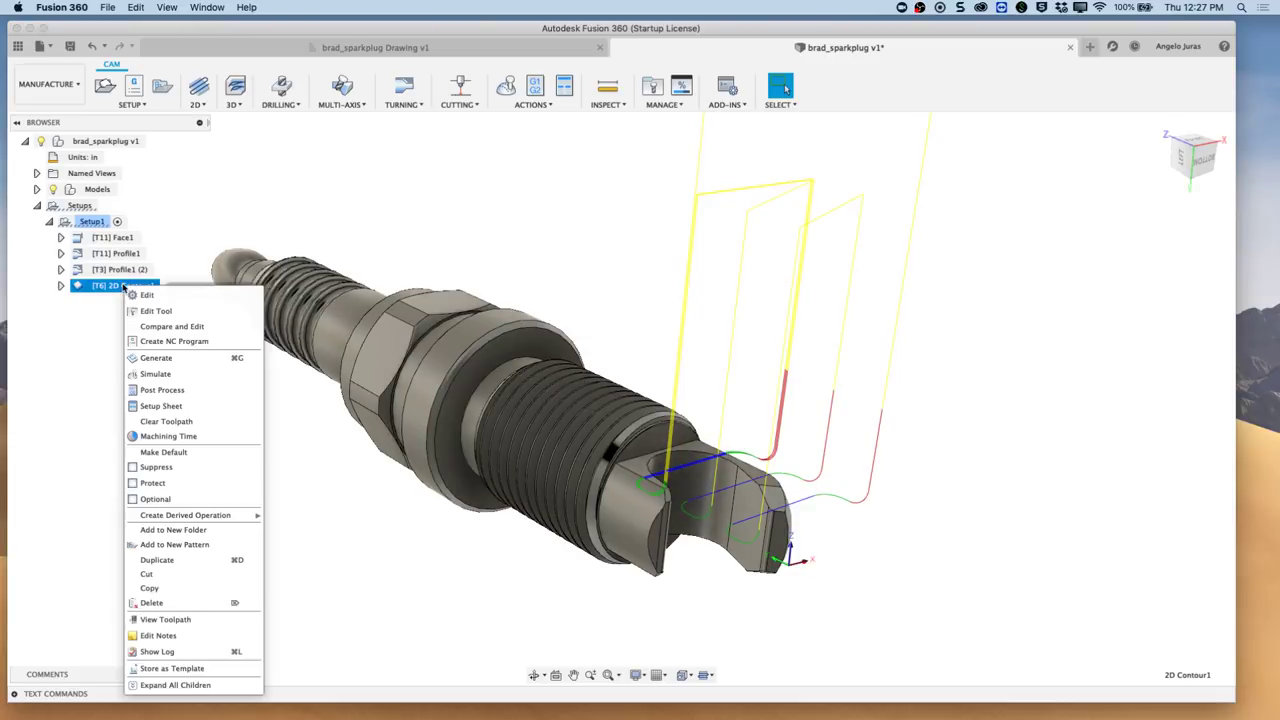
{"action": "left_click", "coordinate": [152, 295]}
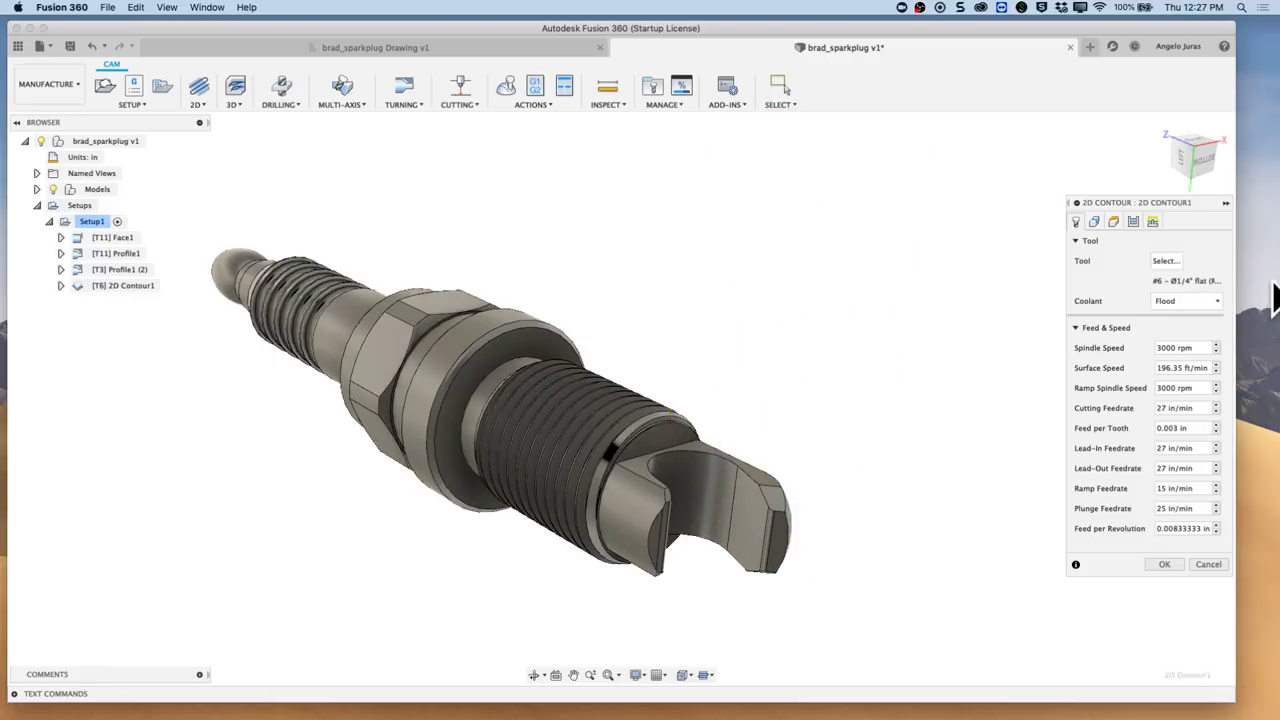
- Set lead-in sweep angle 0, vertical lead-in radius 0 and horizontal lead-in radius .25
{"action": "left_click", "coordinate": [1152, 221]}
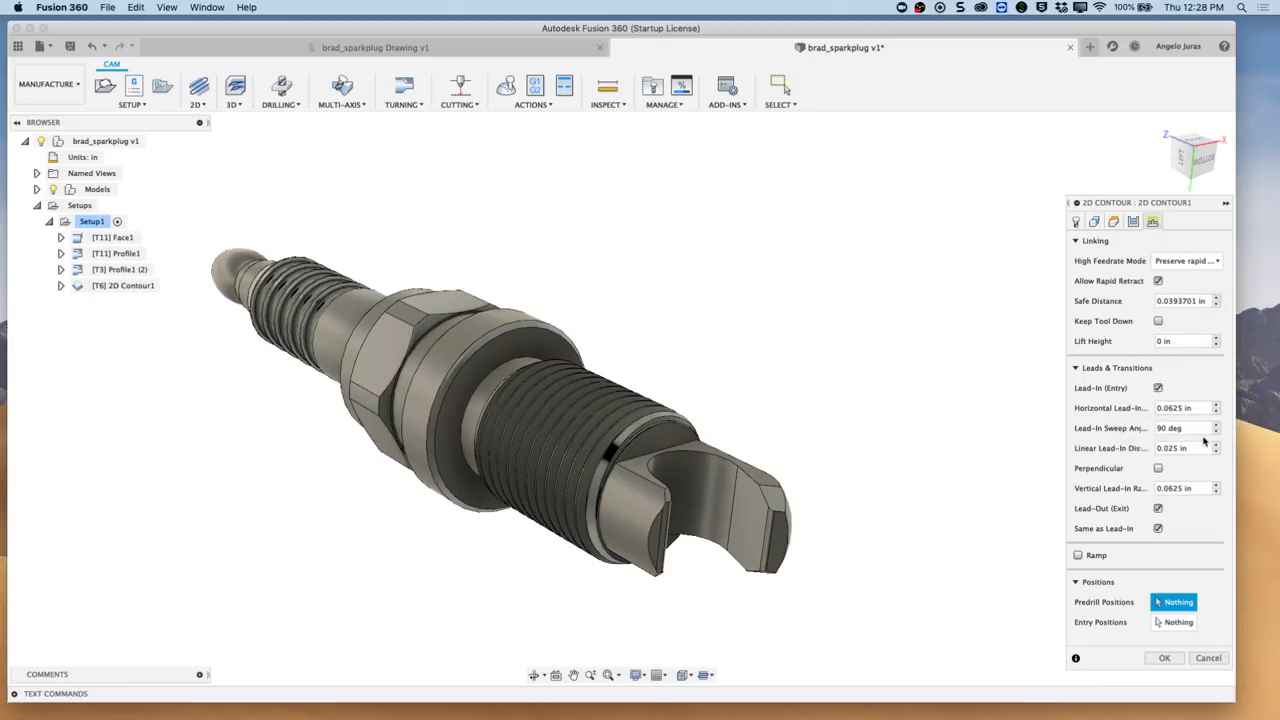
{"action": "key", "text": "Tab"}
{"action": "type", "text": "0"}
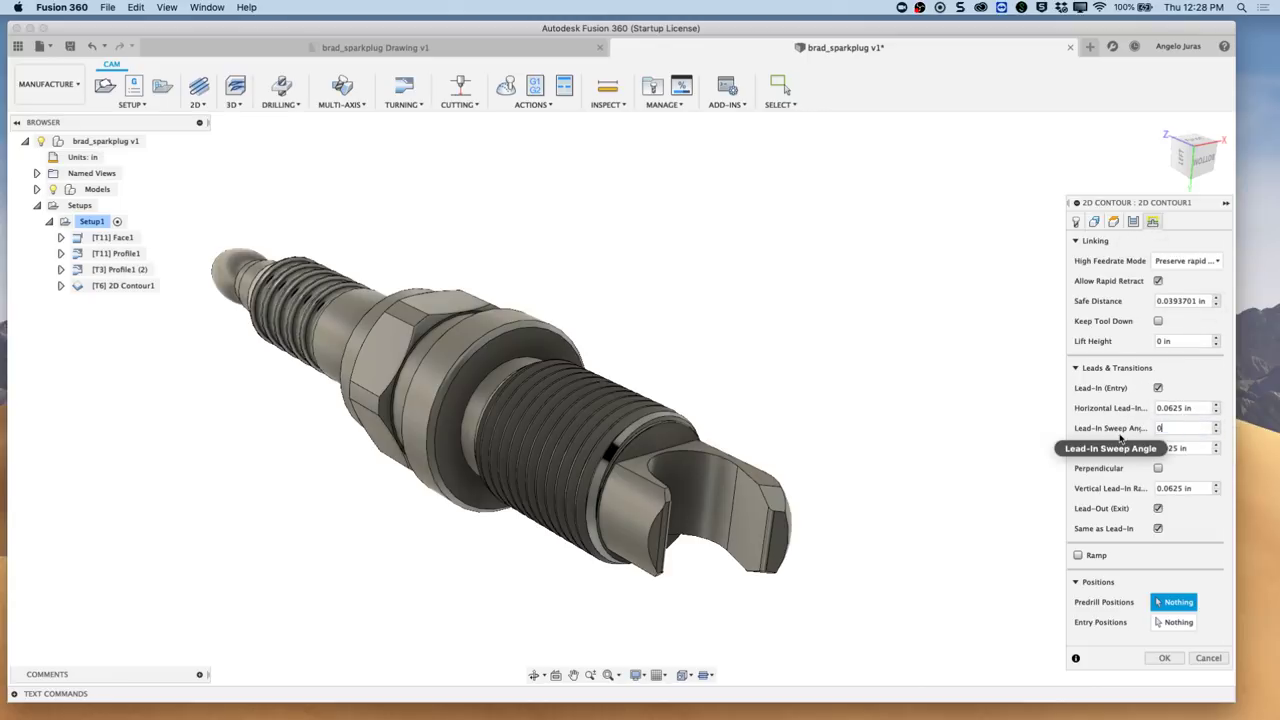
{"action": "left_click", "coordinate": [1192, 488]}
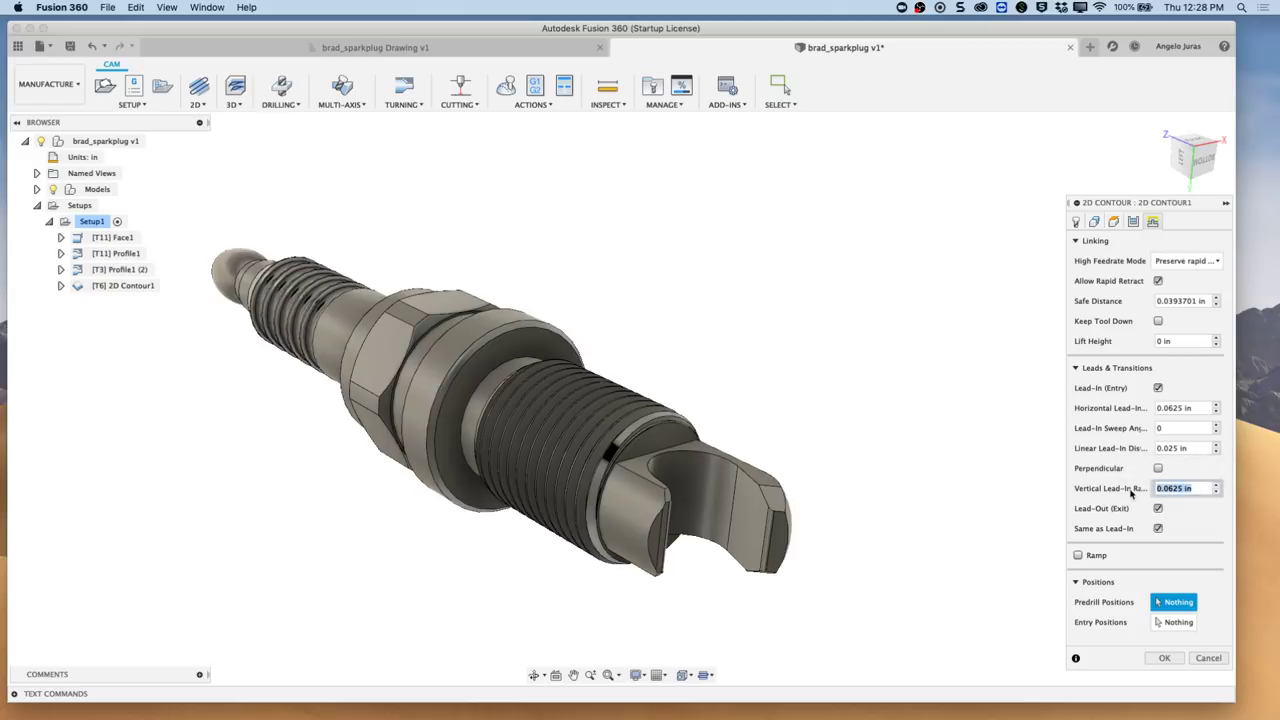
{"action": "type", "text": "0"}
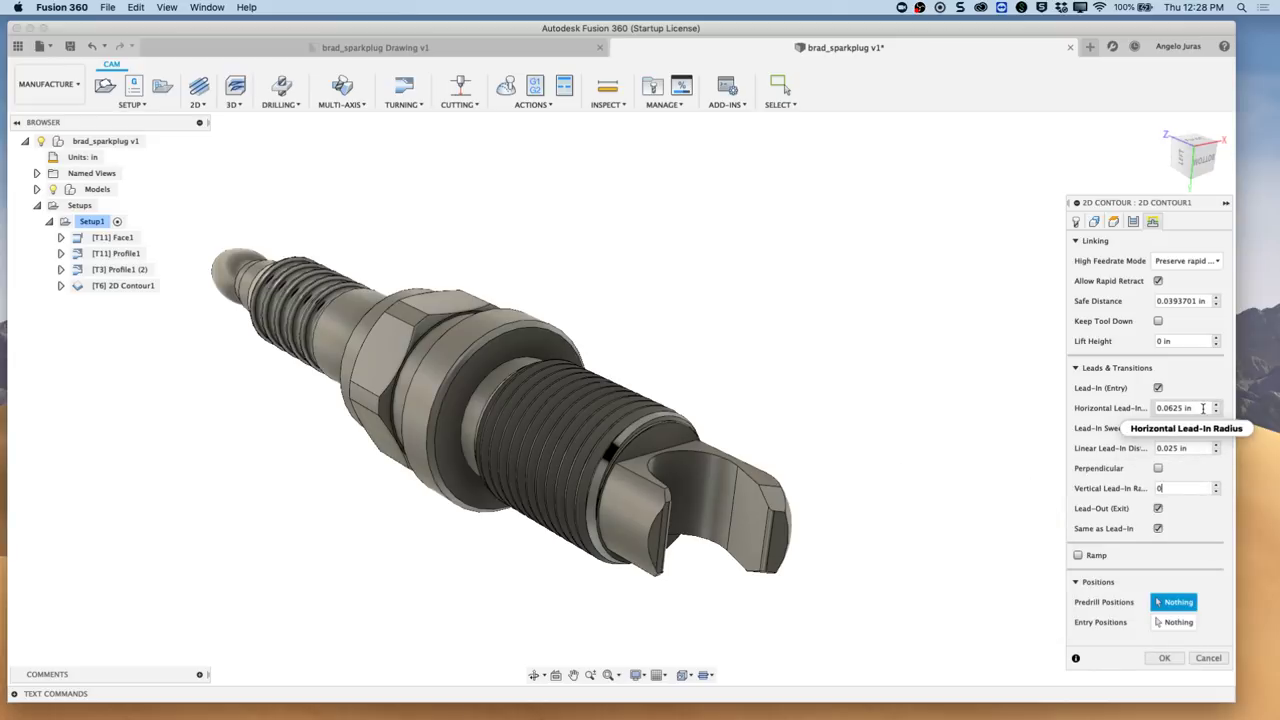
{"action": "mouse_move", "coordinate": [1203, 408]}
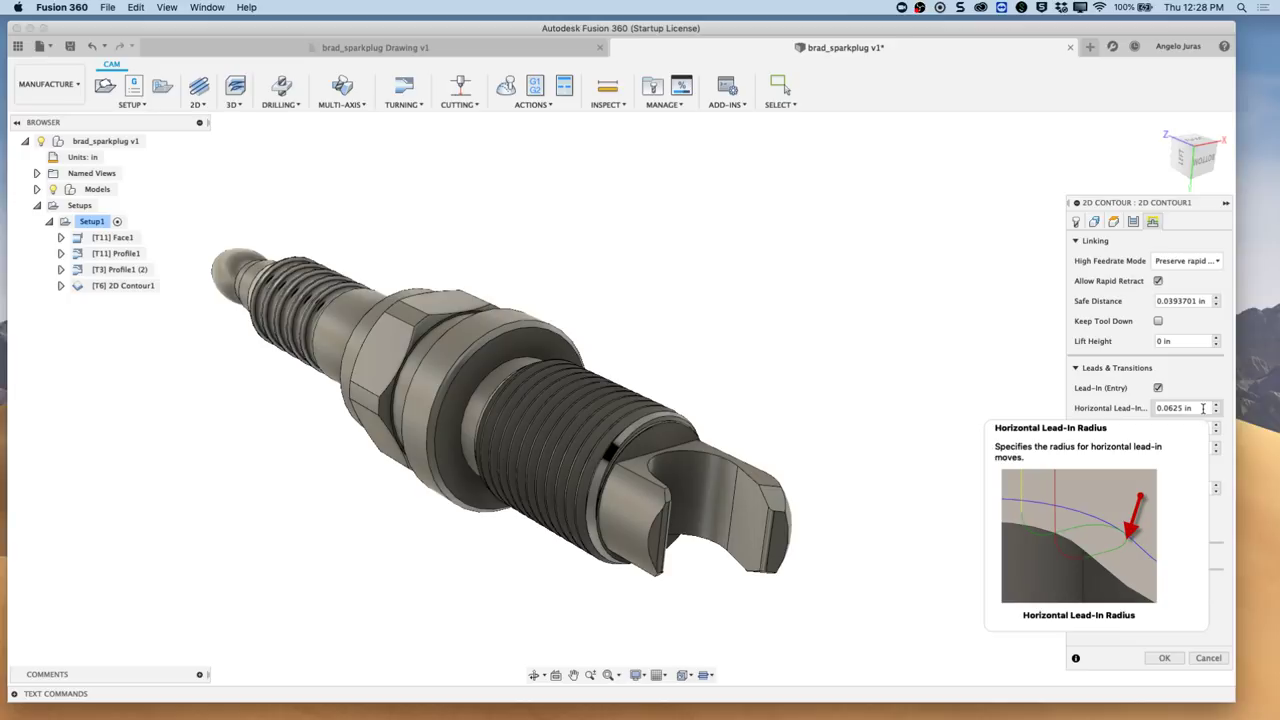
{"action": "triple_click", "coordinate": [1203, 408]}
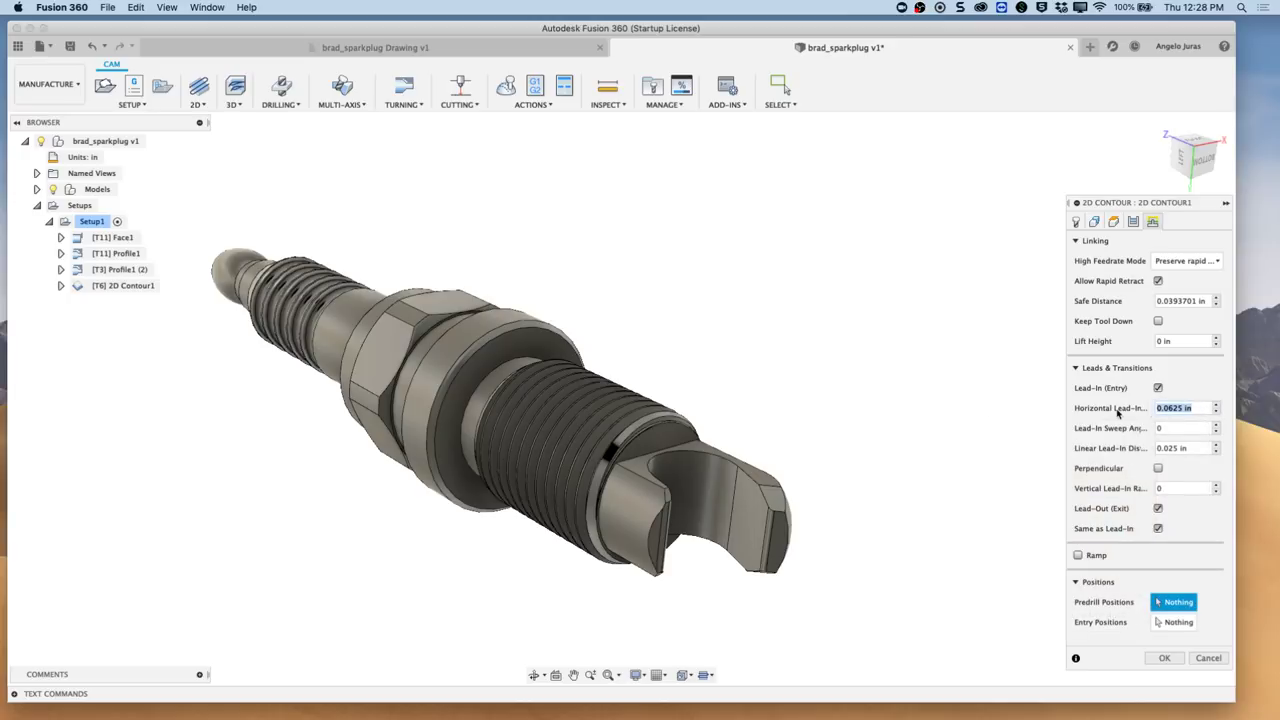
{"action": "type", "text": ".25"}
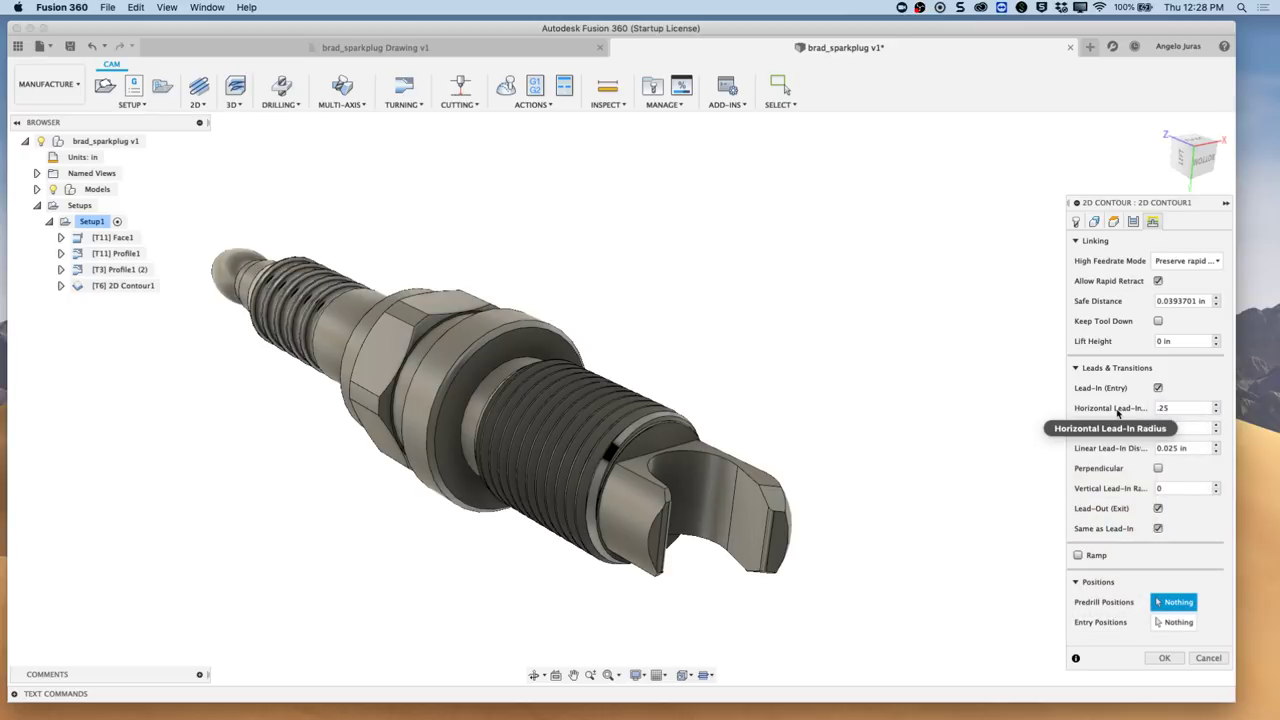
{"action": "left_click", "coordinate": [1113, 222]}
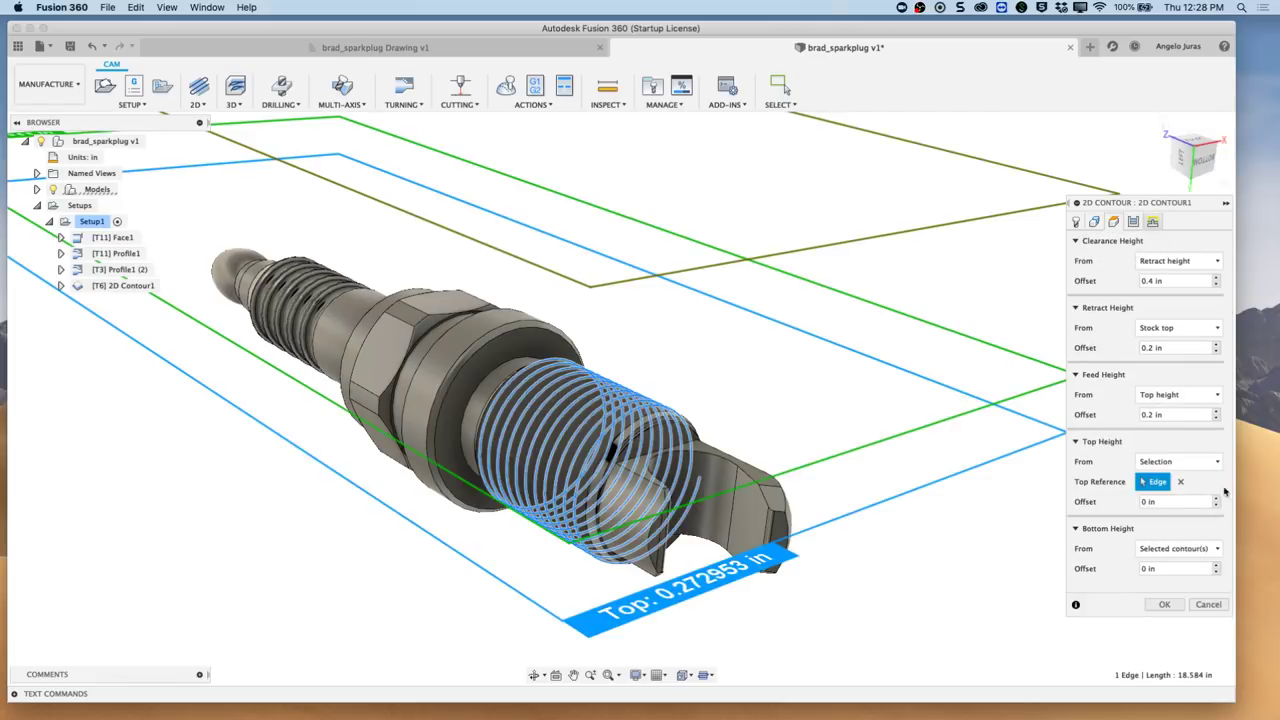
- Set Feed Height to Disabled, Retract Offset .1 and Clearance Offset 0, then accept the contour
{"action": "left_click", "coordinate": [1207, 398]}
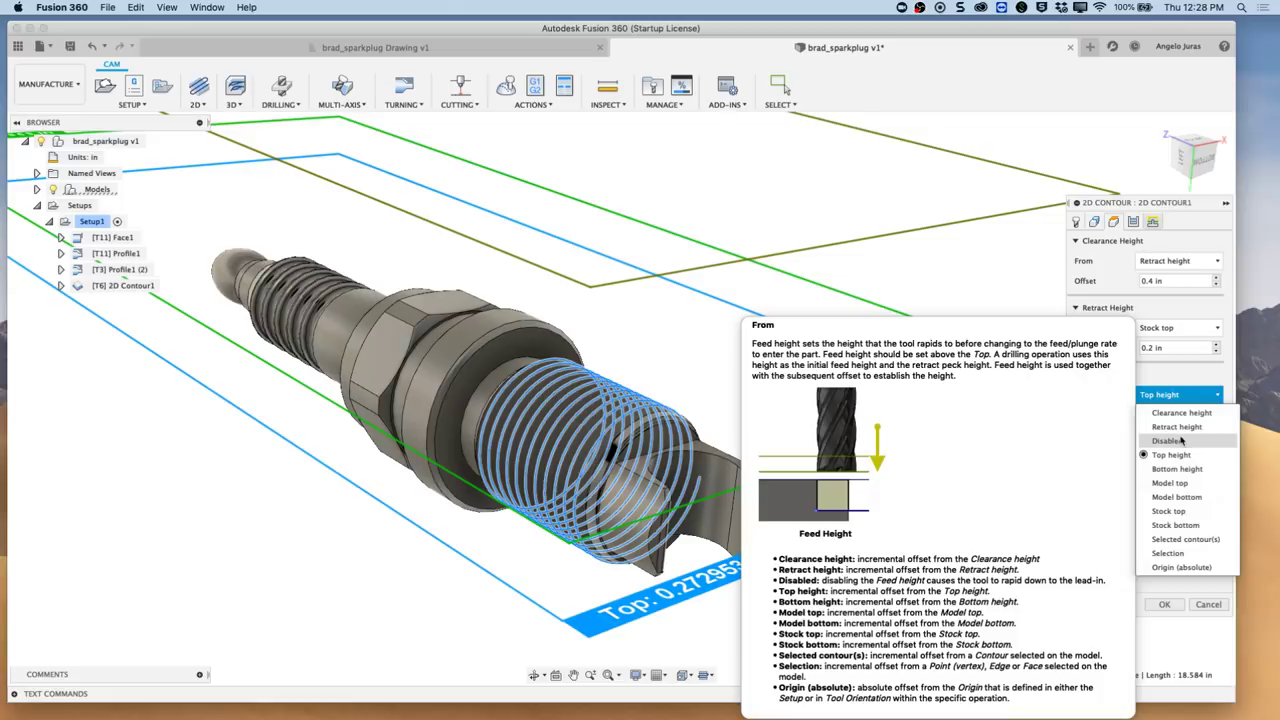
{"action": "left_click", "coordinate": [1167, 440]}
{"action": "left_click", "coordinate": [1142, 348]}
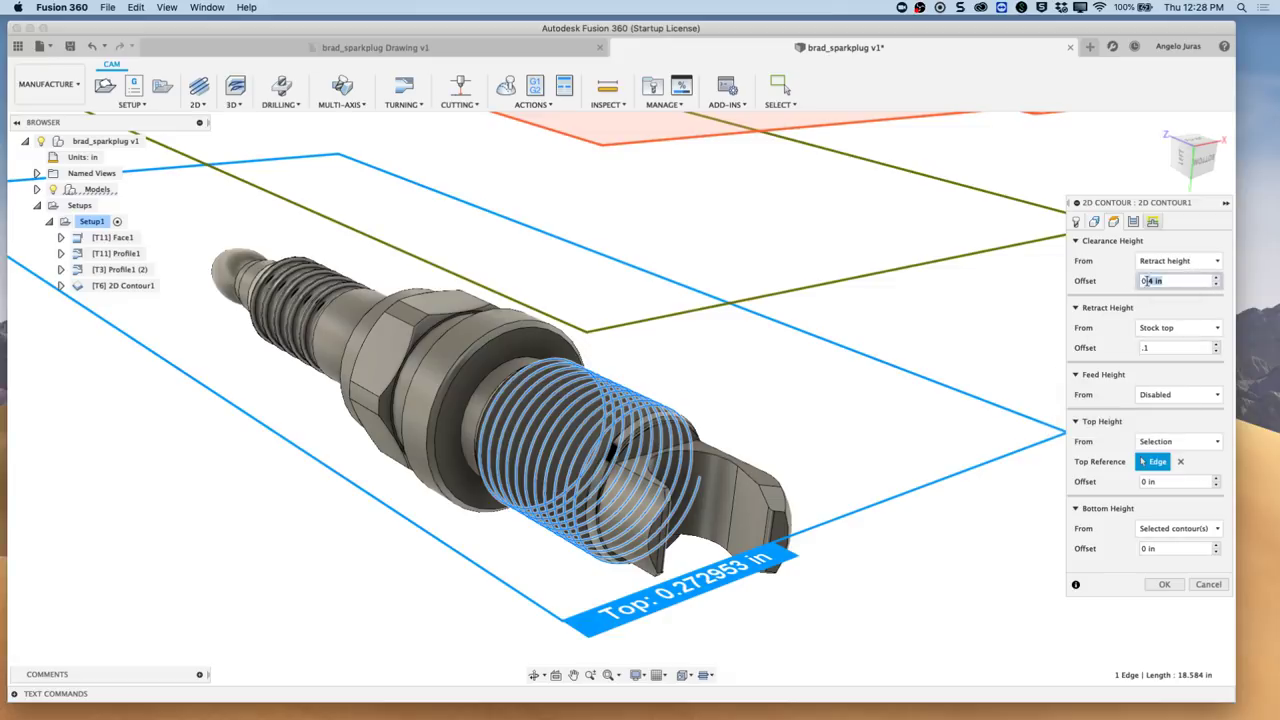
{"action": "left_click_drag", "start_coordinate": [1170, 281], "coordinate": [1125, 286]}
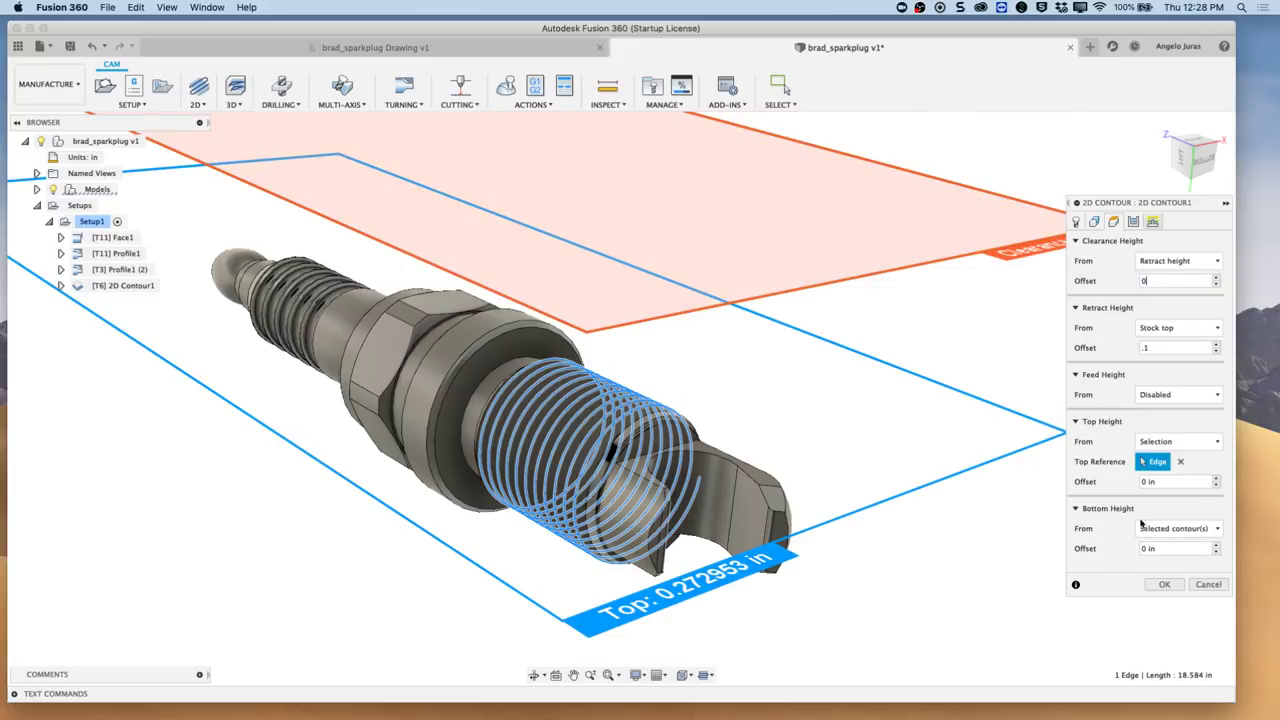
{"action": "left_click", "coordinate": [1166, 585]}
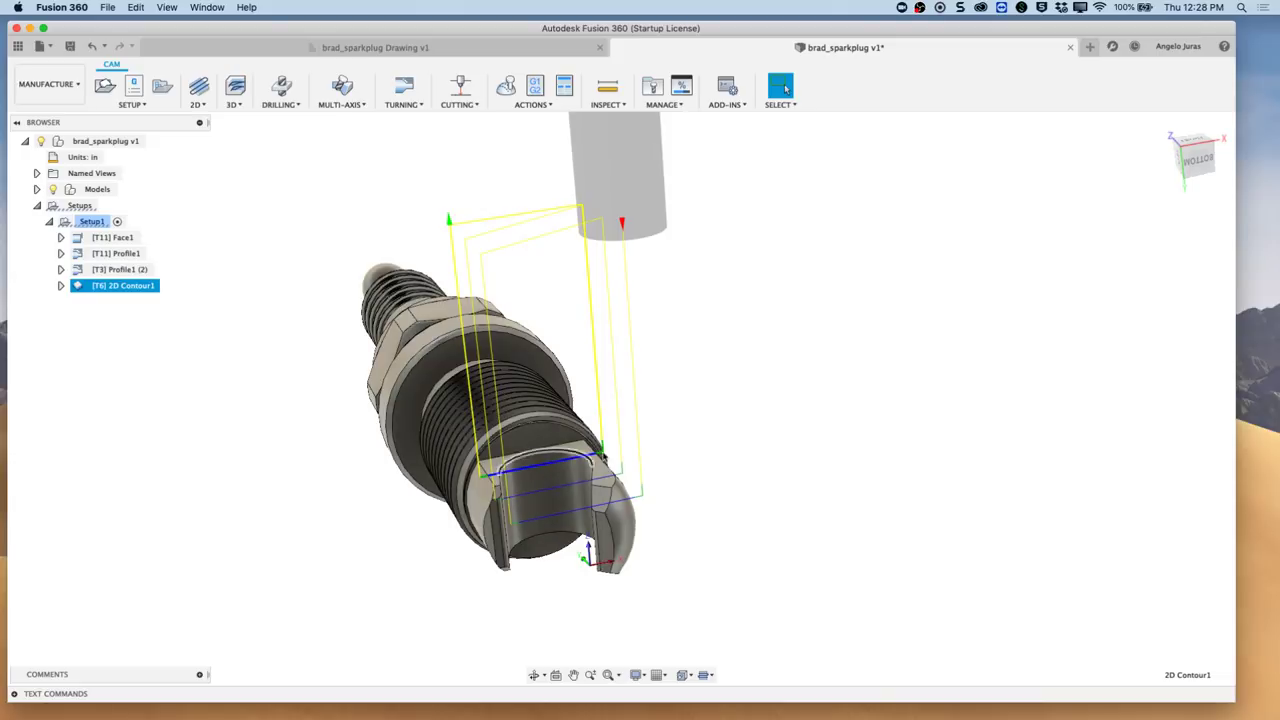
- Reopen 2D Contour1 for editing from the browser
{"action": "double_click", "coordinate": [143, 285]}
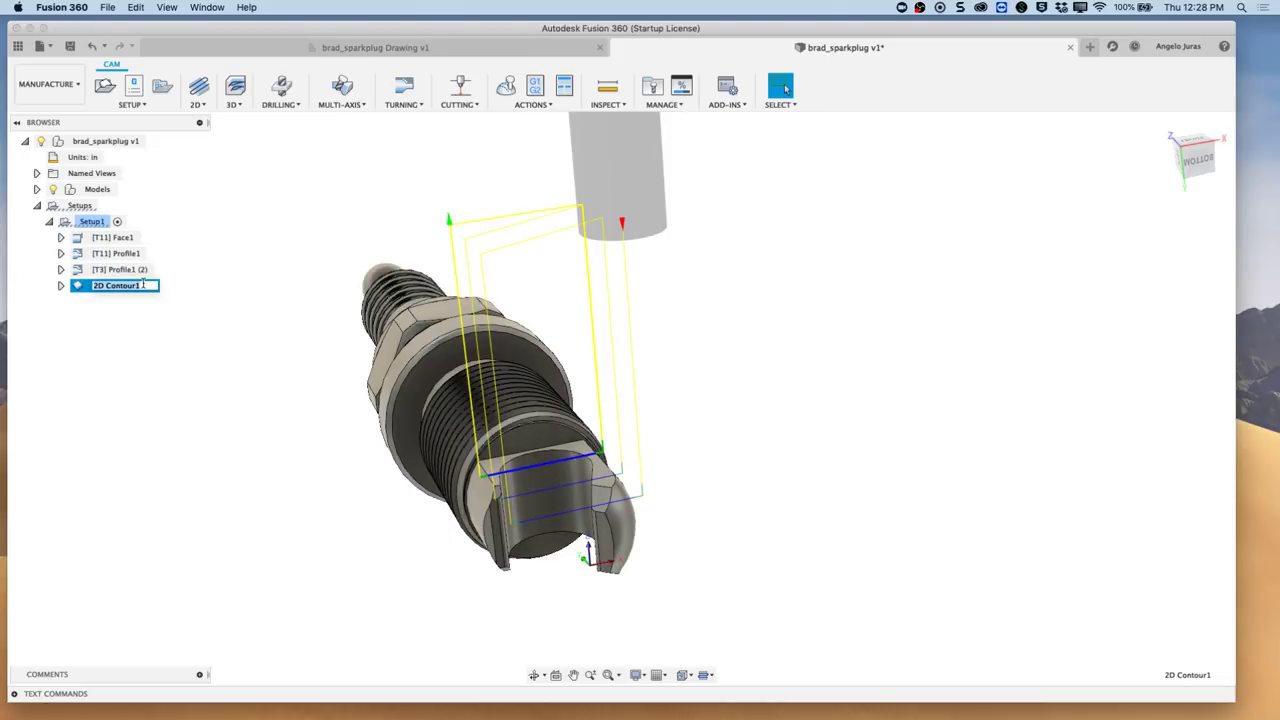
{"action": "right_click", "coordinate": [125, 289]}
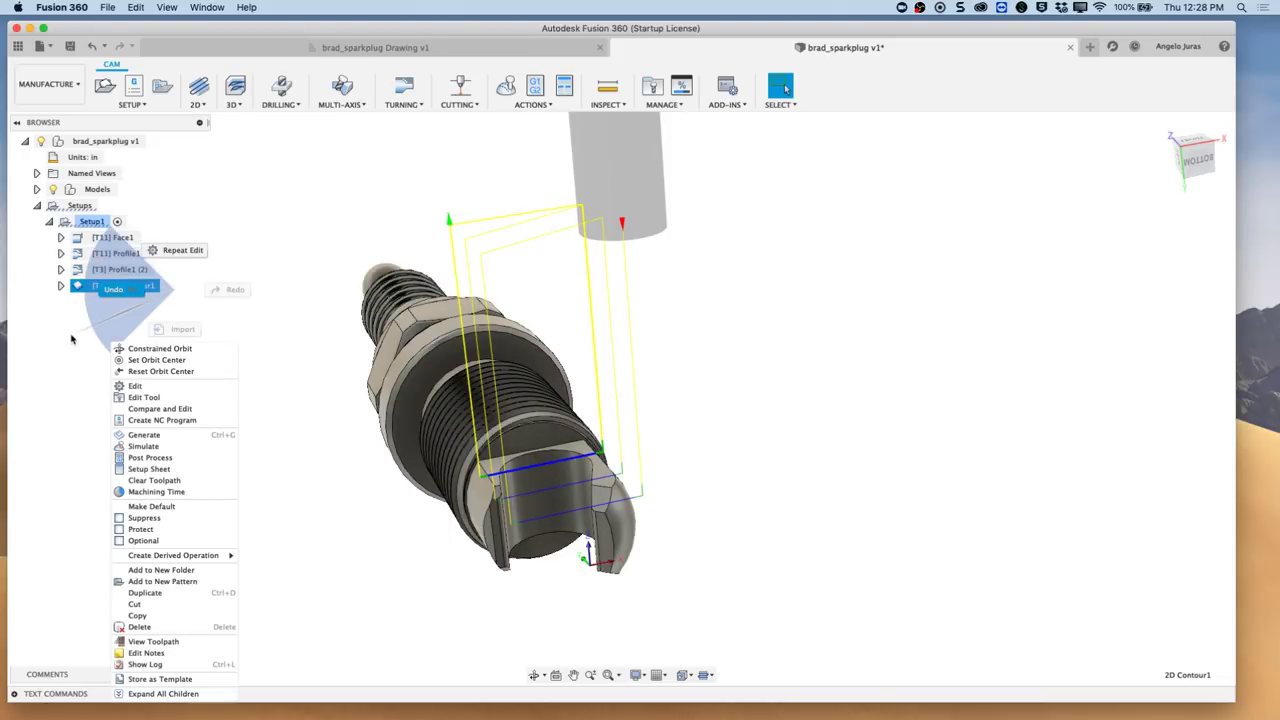
{"action": "left_click", "coordinate": [84, 336]}
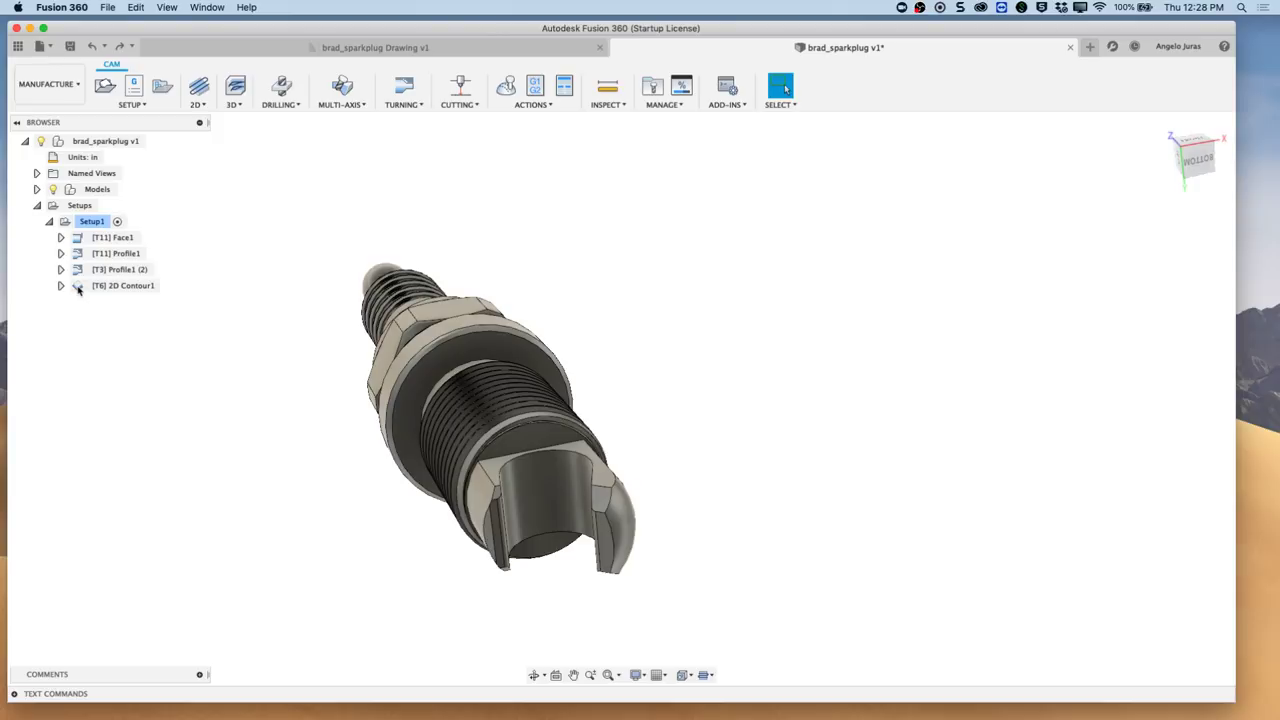
{"action": "right_click", "coordinate": [78, 289]}
{"action": "left_click", "coordinate": [94, 298]}
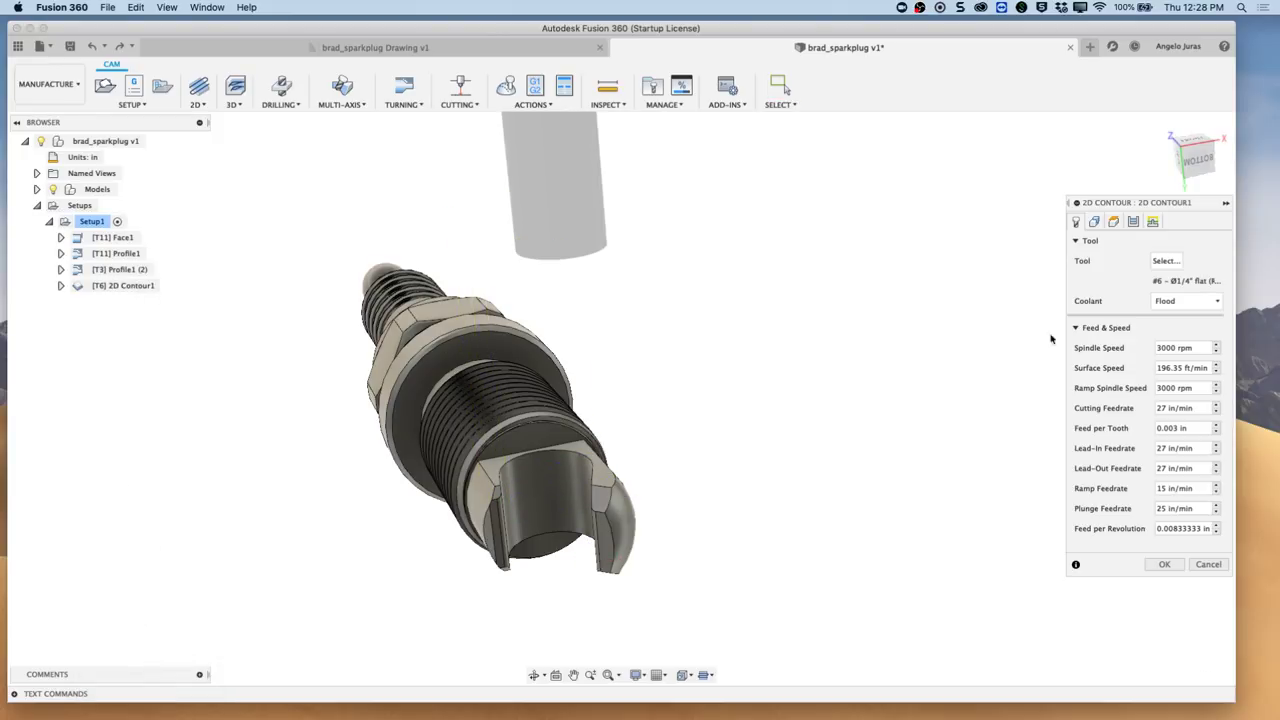
- Set the tangential extension distance to .15 in and accept the contour
{"action": "left_click", "coordinate": [1095, 222]}
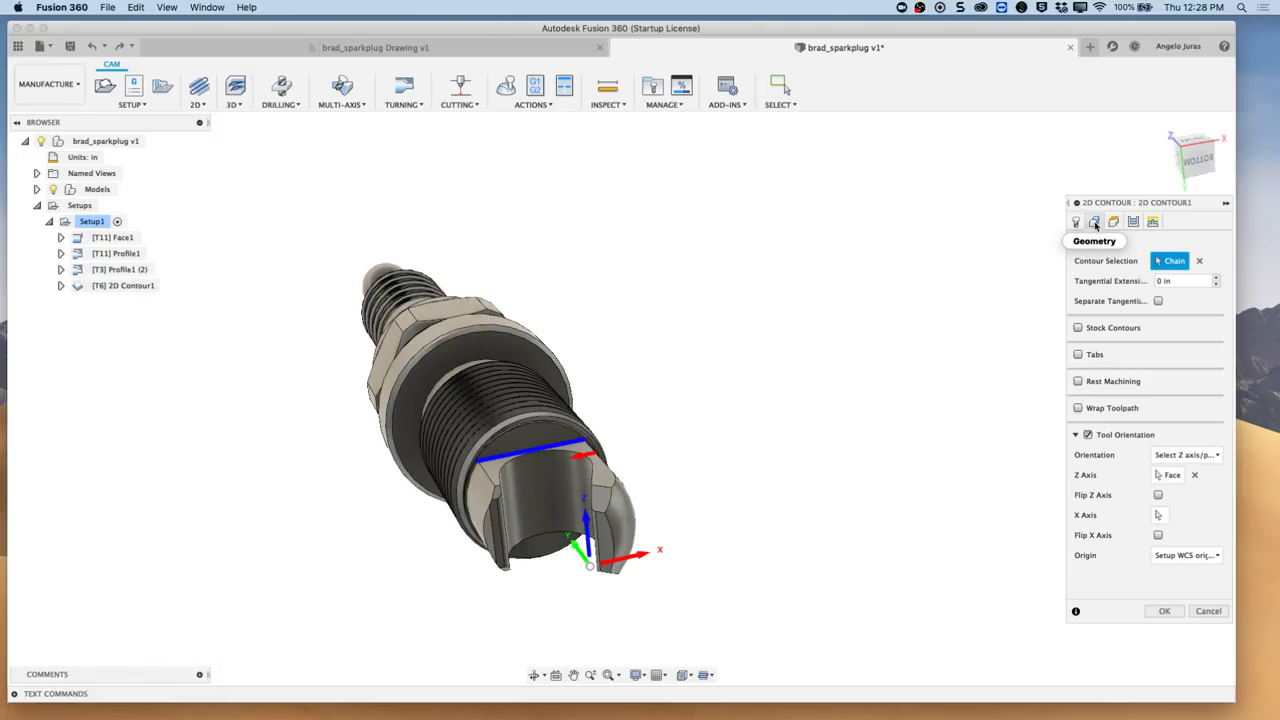
{"action": "left_click", "coordinate": [1107, 283]}
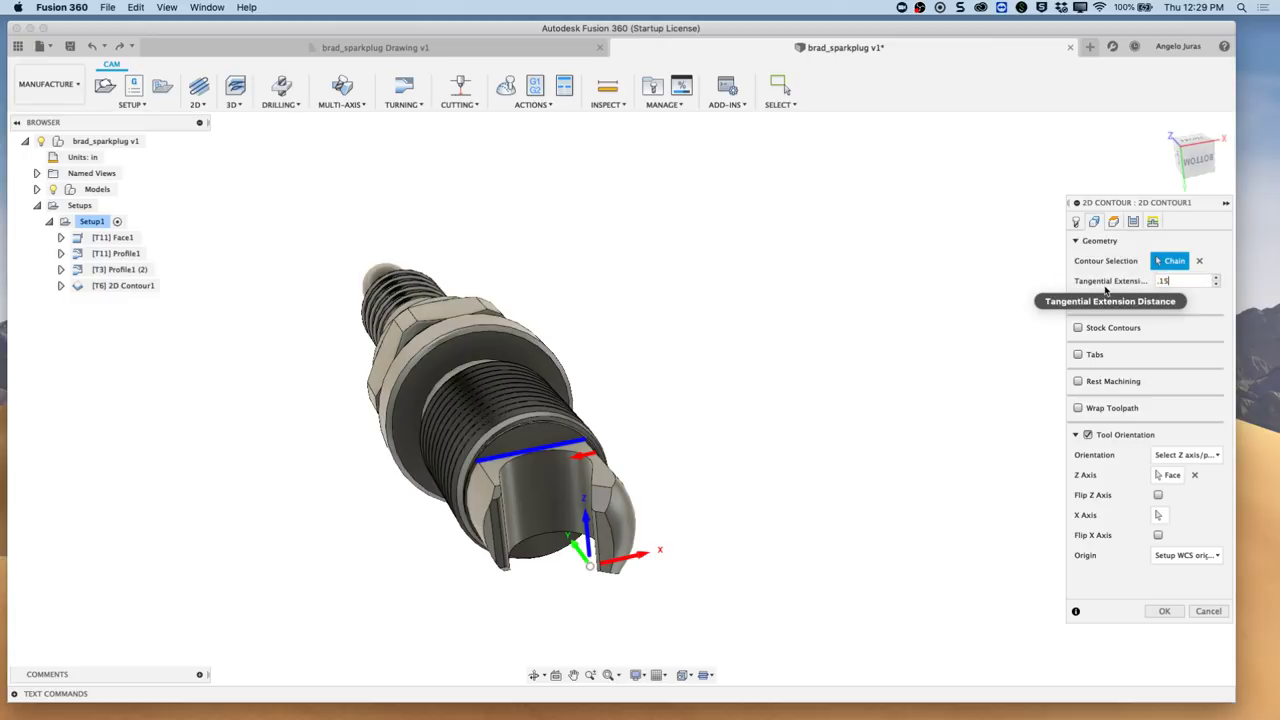
{"action": "key", "text": "Return"}
{"action": "left_click", "coordinate": [1164, 611]}
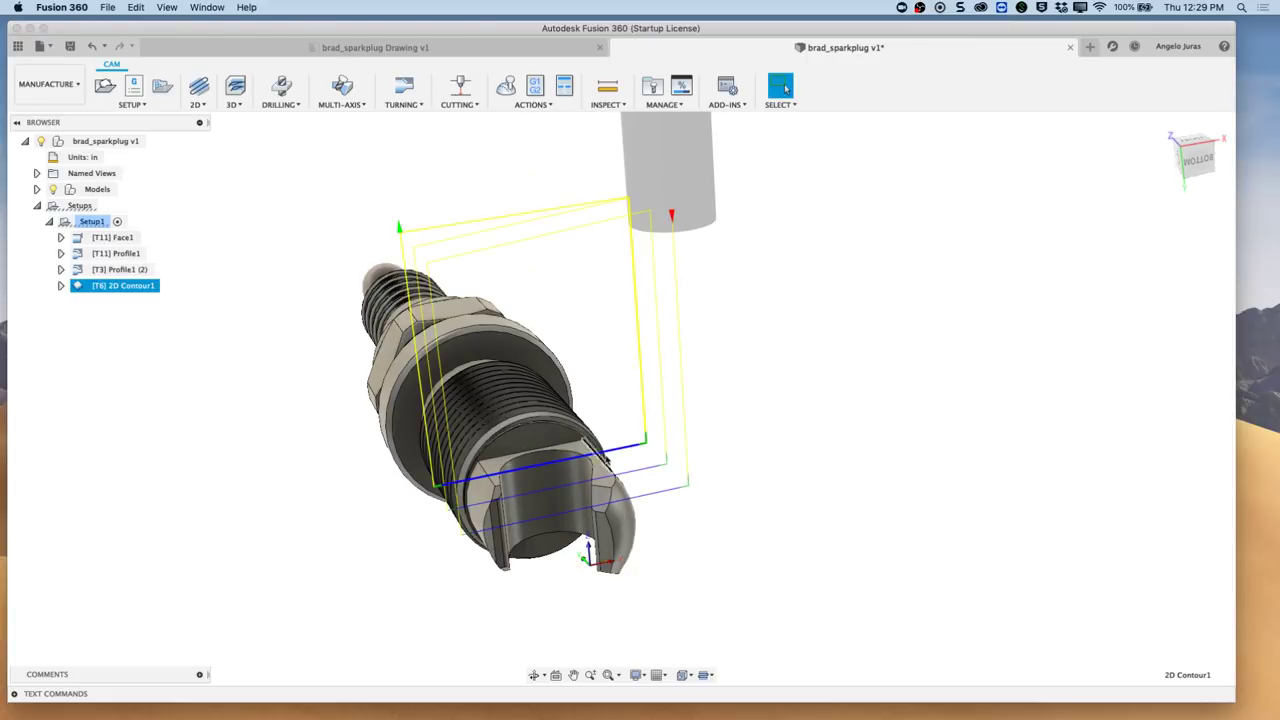
{"action": "middle_click_drag", "start_coordinate": [666, 438], "coordinate": [720, 425], "text": "shift"}
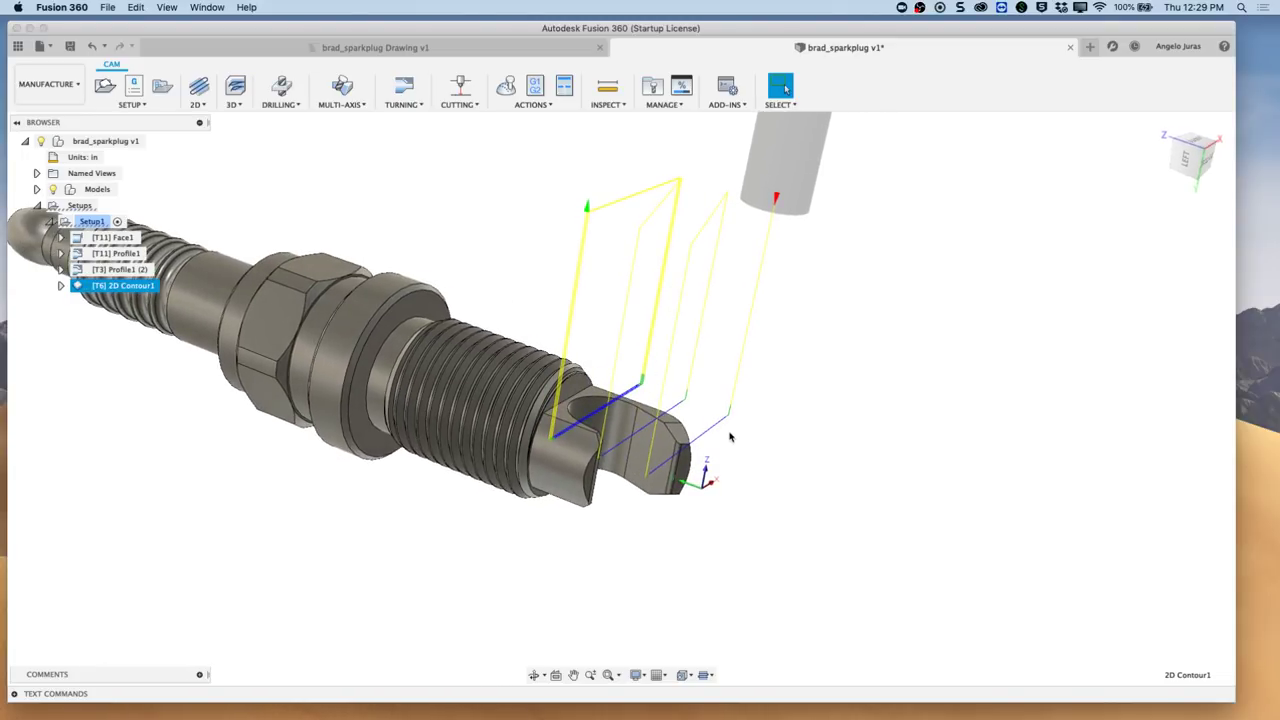
{"action": "middle_click_drag", "start_coordinate": [634, 420], "coordinate": [603, 389], "text": "shift"}
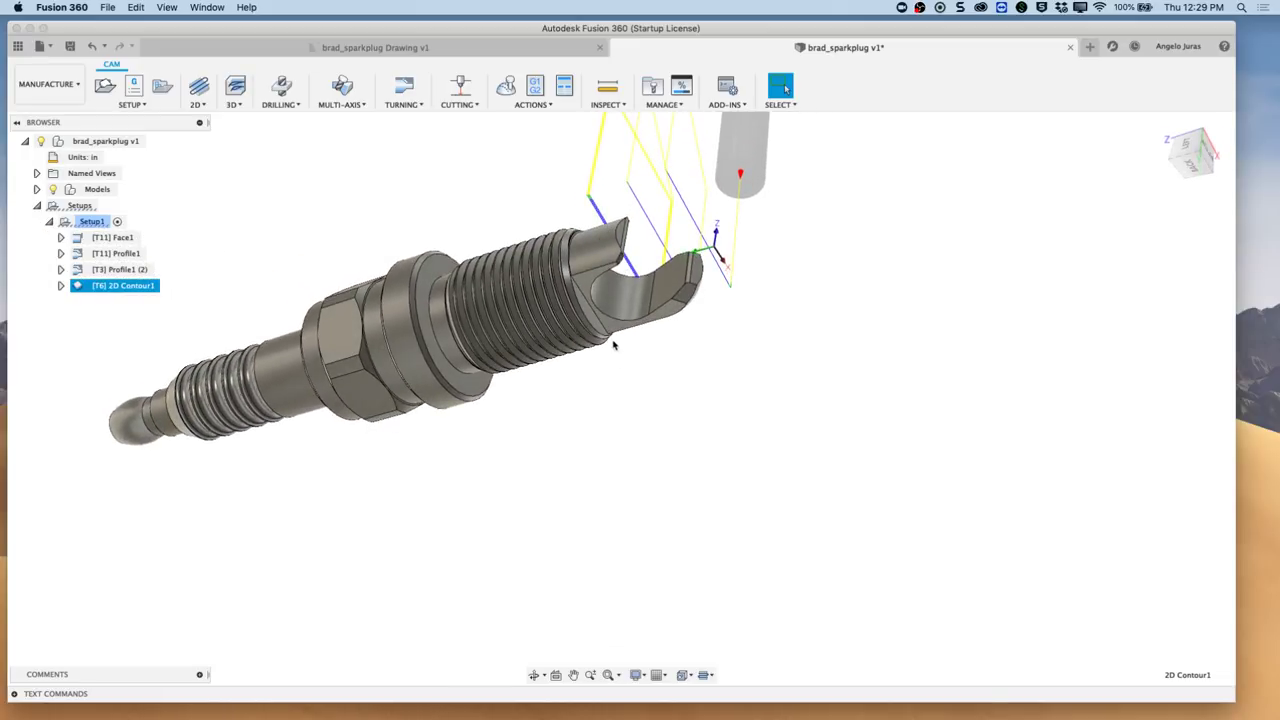
{"action": "middle_click_drag", "start_coordinate": [614, 345], "coordinate": [614, 335], "text": "shift"}
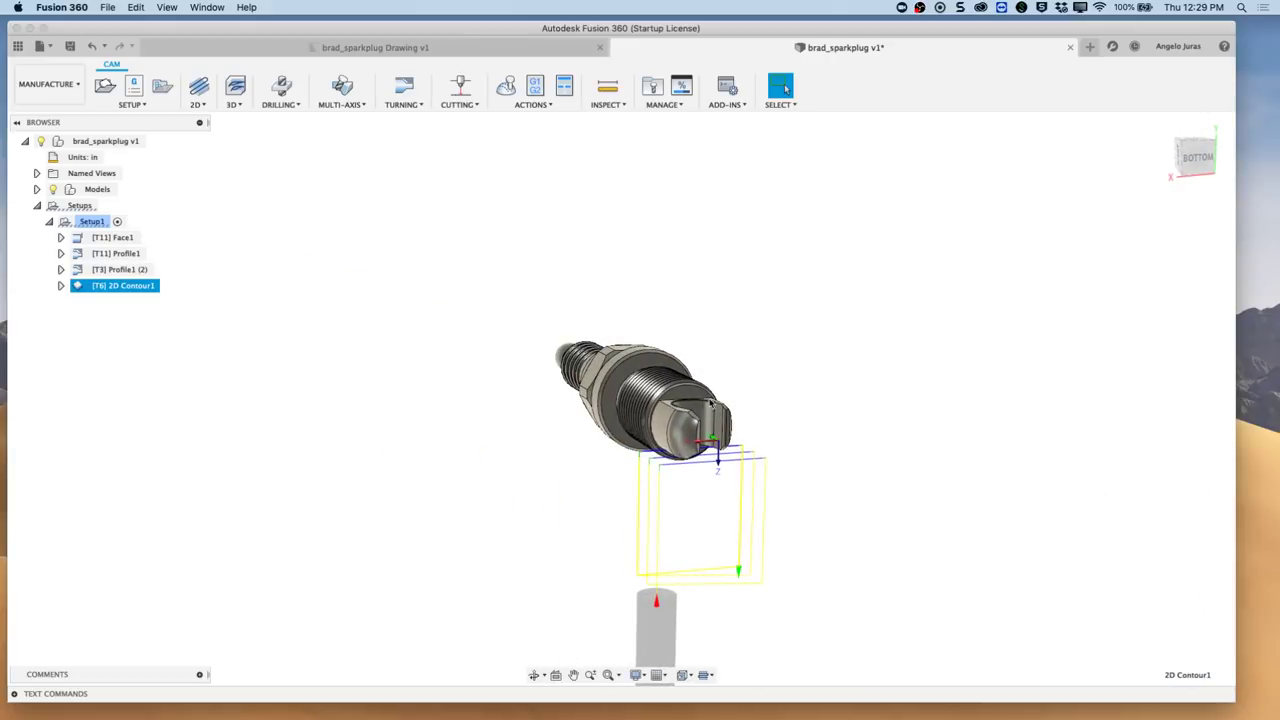
{"action": "scroll", "coordinate": [710, 403], "scroll_direction": "up", "scroll_amount": 3}
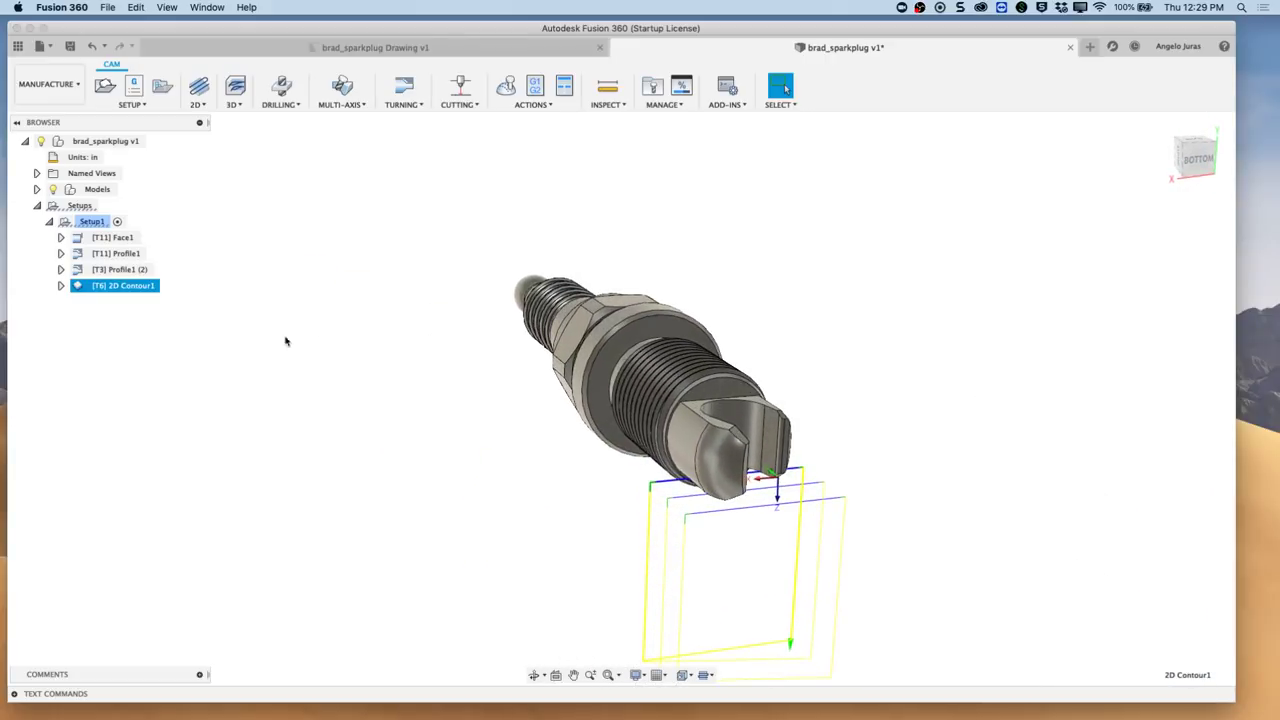
- Add 2D Contour1 to a new circular pattern using the ring face as axis
{"action": "right_click", "coordinate": [123, 291]}
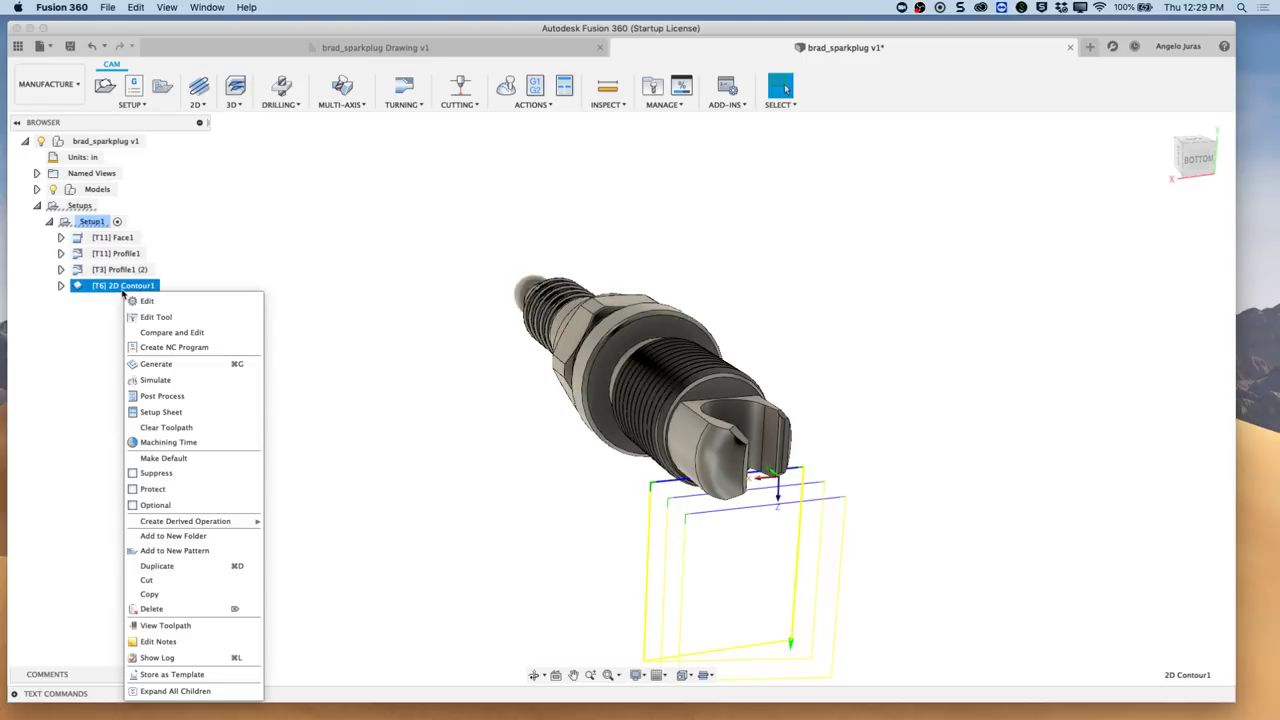
{"action": "left_click", "coordinate": [176, 552]}
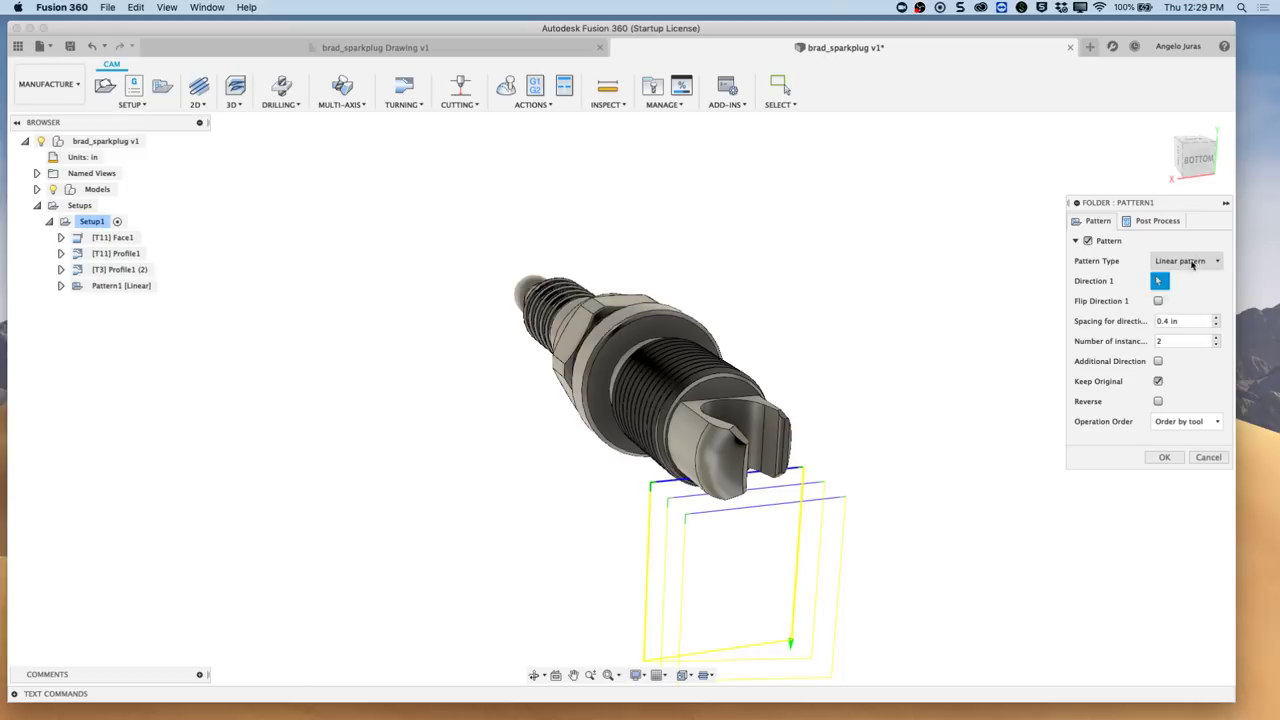
{"action": "left_click", "coordinate": [1217, 261]}
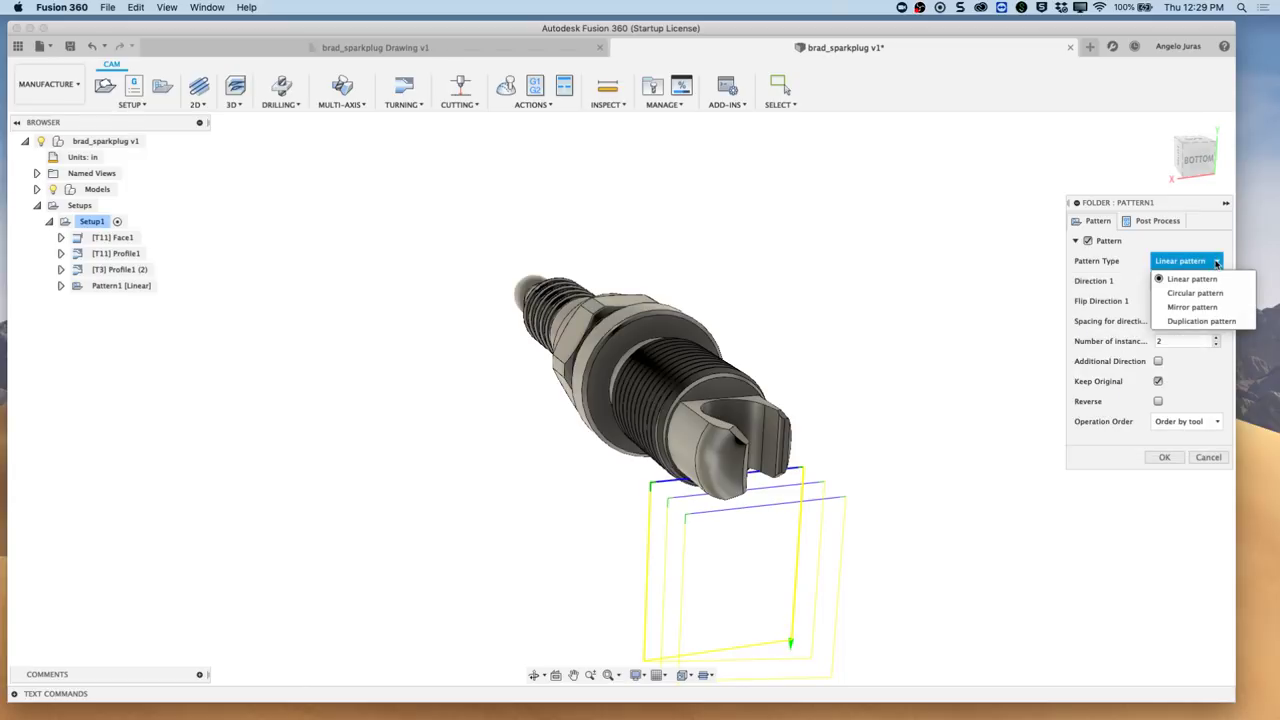
{"action": "left_click", "coordinate": [1196, 293]}
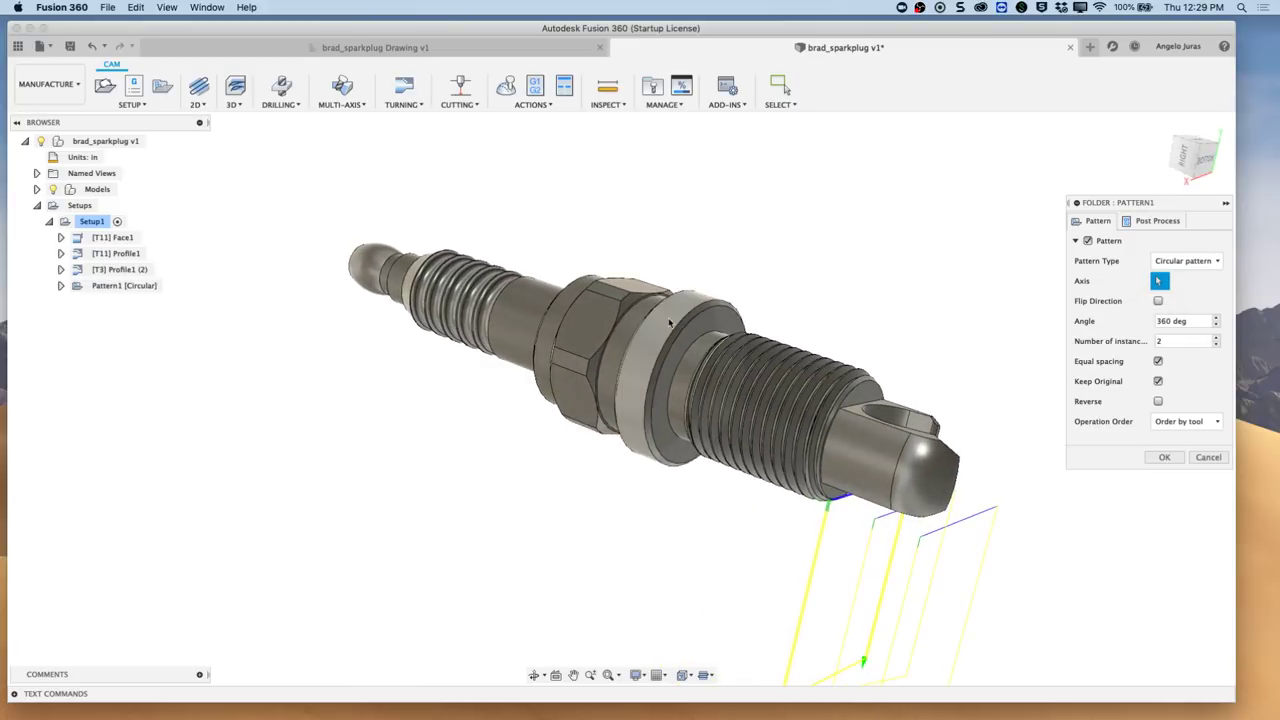
{"action": "left_click", "coordinate": [669, 321]}
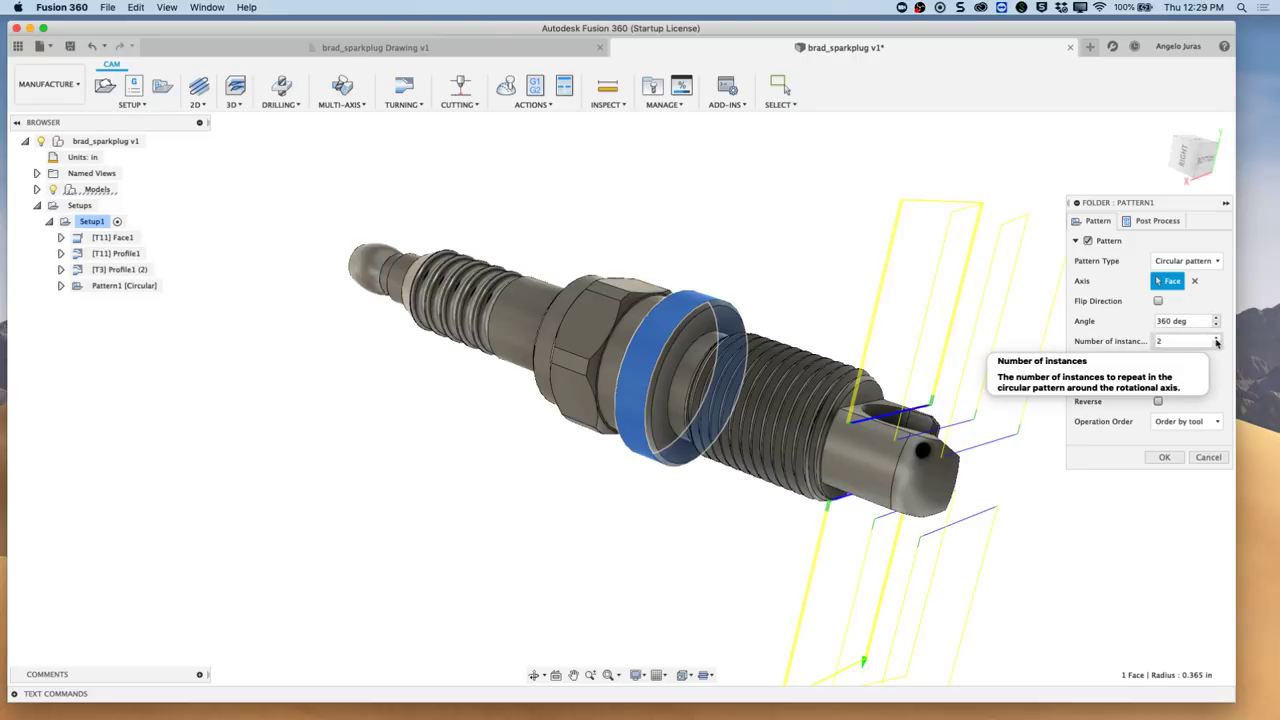
- Set the pattern to 2 instances, confirm it, and expand Pattern1
{"action": "left_click", "coordinate": [1216, 341]}
{"action": "left_click", "coordinate": [1216, 341]}
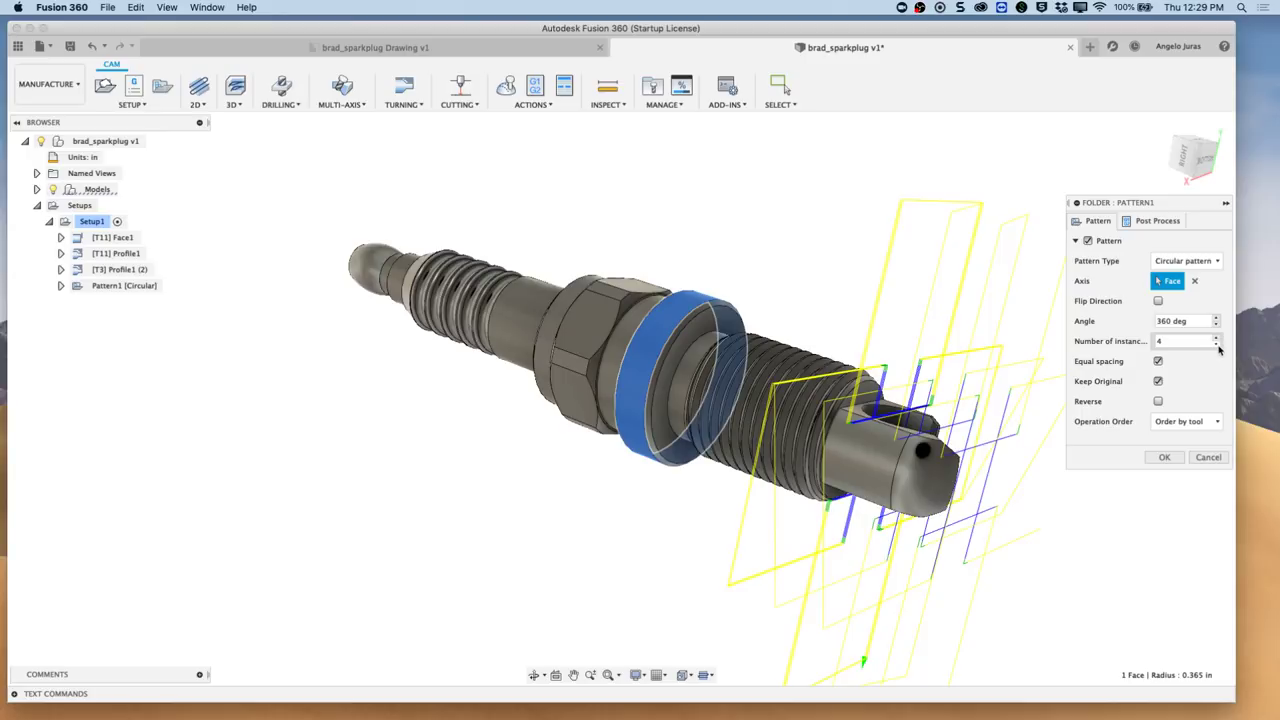
{"action": "left_click", "coordinate": [1218, 346]}
{"action": "left_click", "coordinate": [1218, 346]}
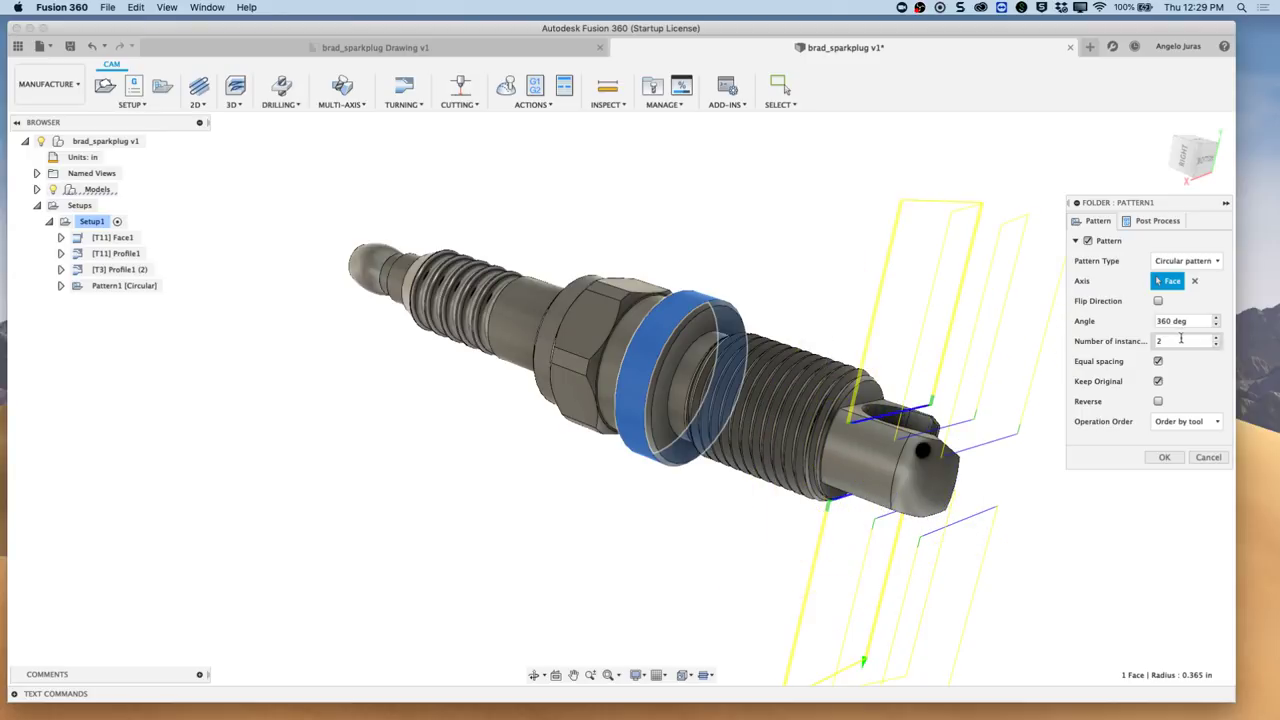
{"action": "left_click", "coordinate": [1164, 458]}
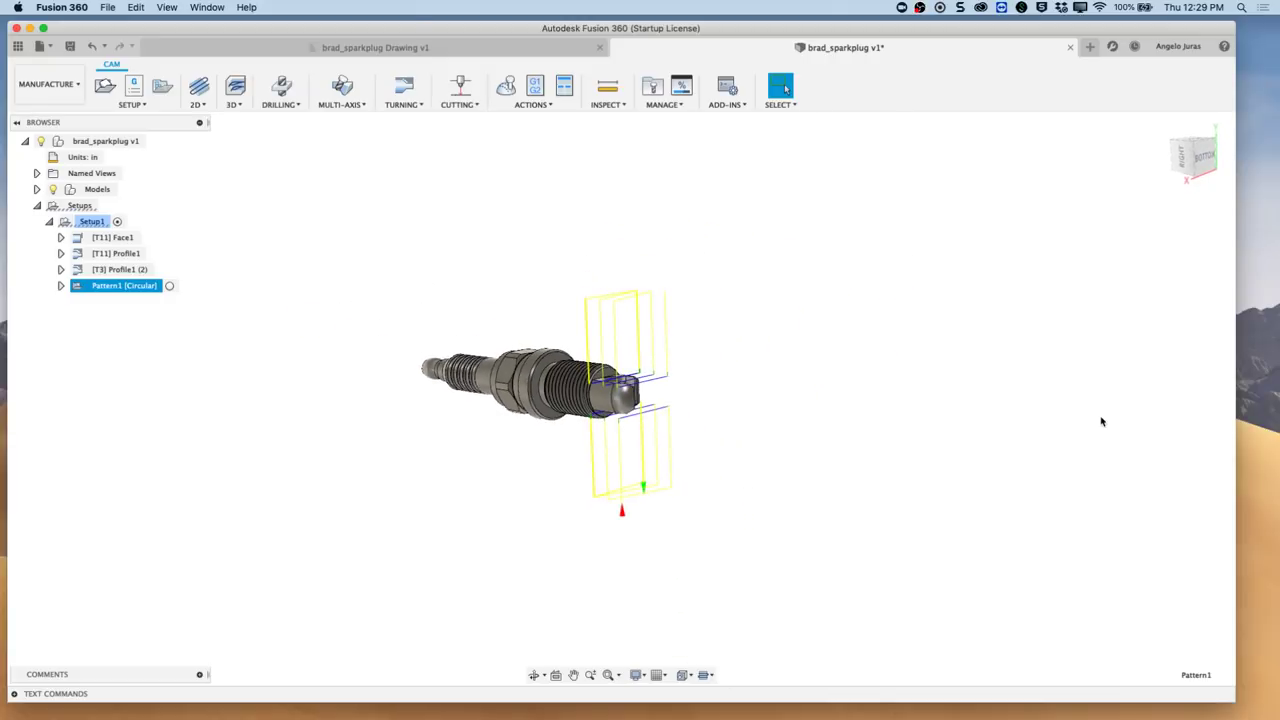
{"action": "left_click", "coordinate": [61, 285]}
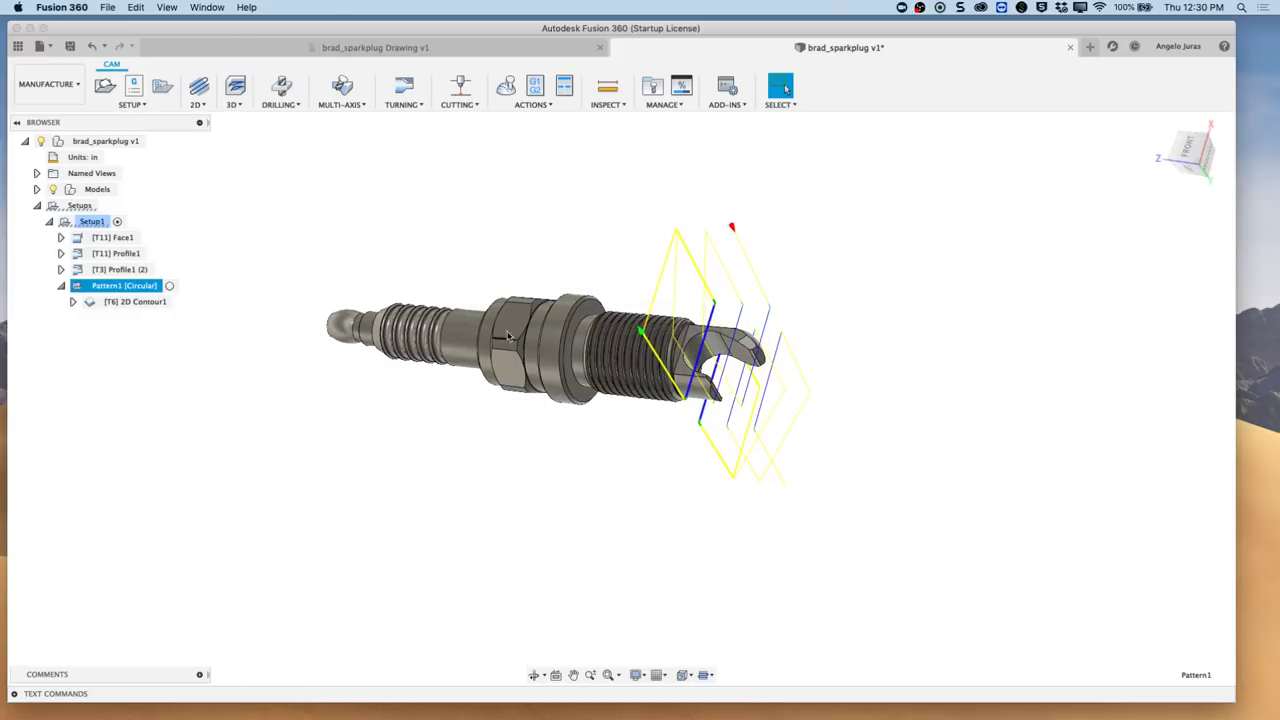
{"action": "scroll", "coordinate": [517, 322], "scroll_direction": "up", "scroll_amount": 5}
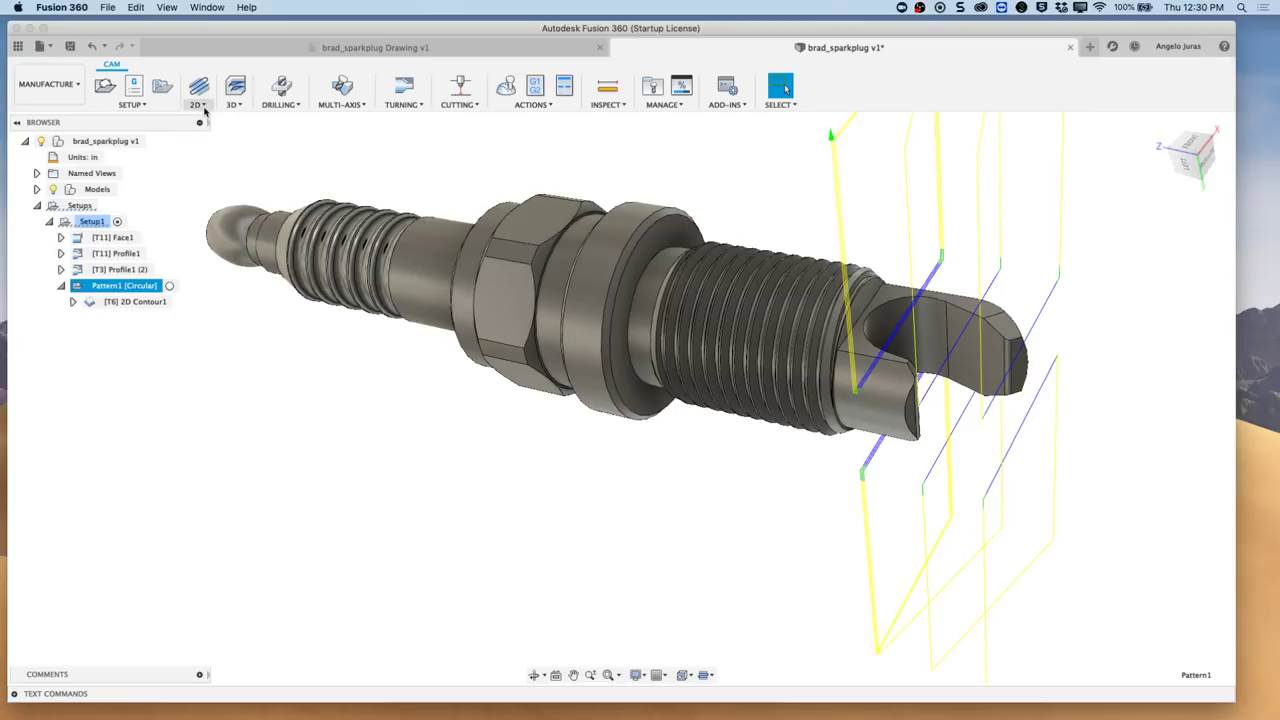
- Create a new Face operation with its tool Z axis taken from a model face
{"action": "left_click", "coordinate": [204, 110]}
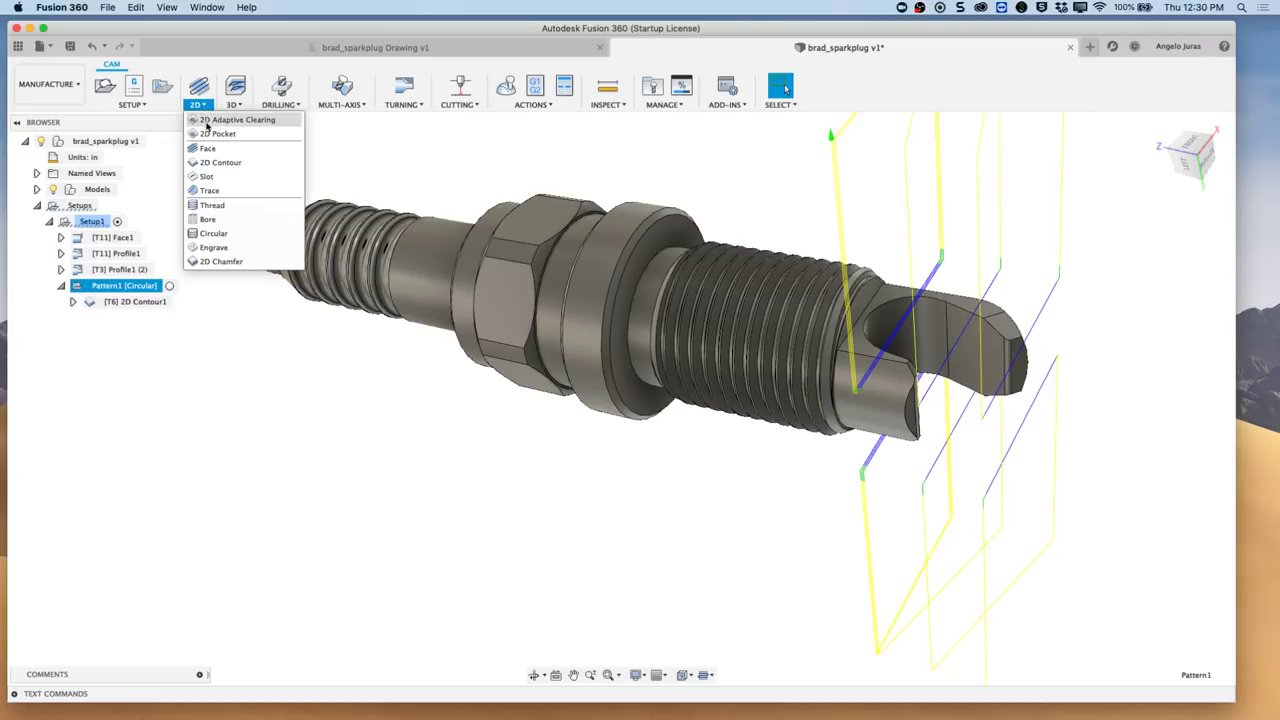
{"action": "left_click", "coordinate": [209, 152]}
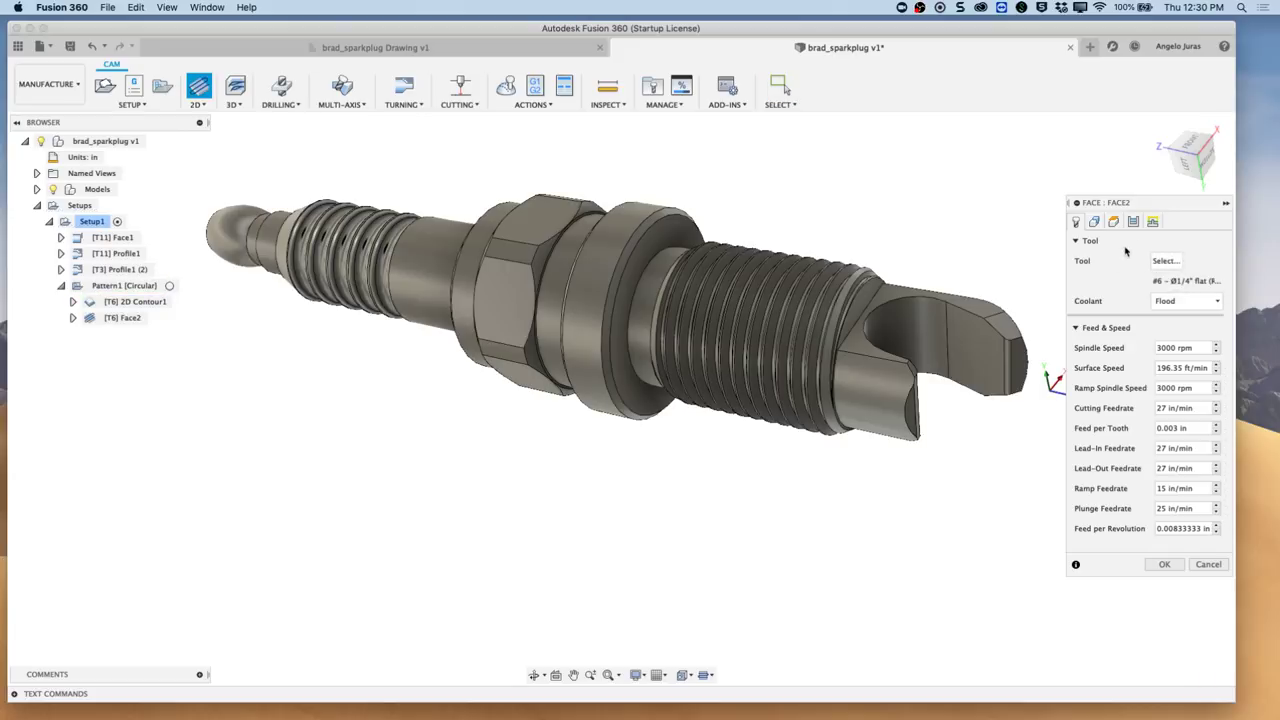
{"action": "left_click", "coordinate": [1095, 223]}
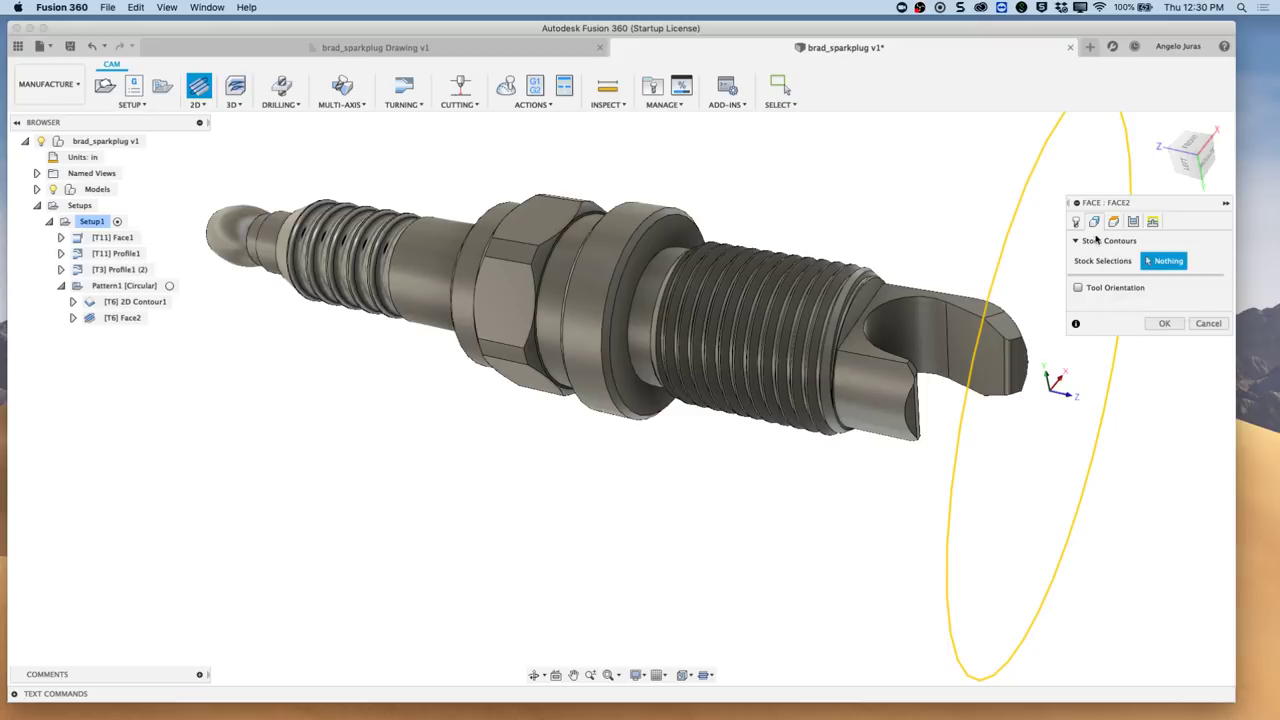
{"action": "left_click", "coordinate": [1078, 288]}
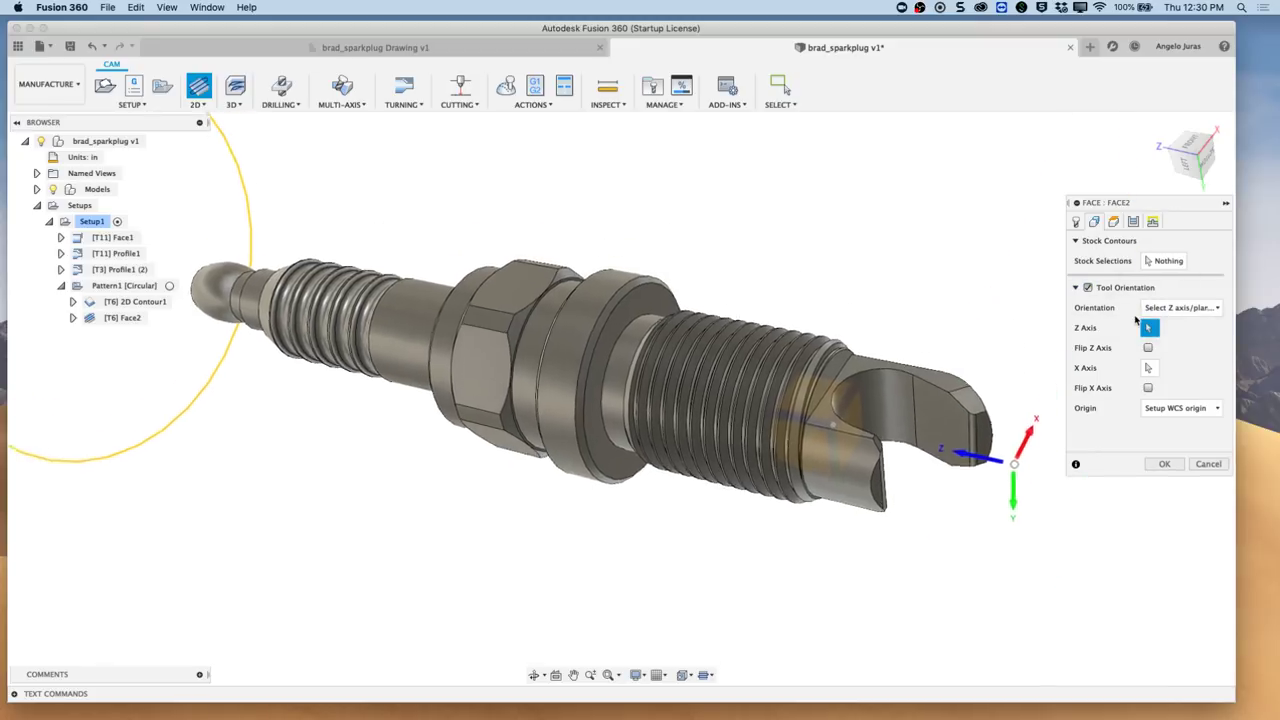
{"action": "left_click", "coordinate": [519, 298]}
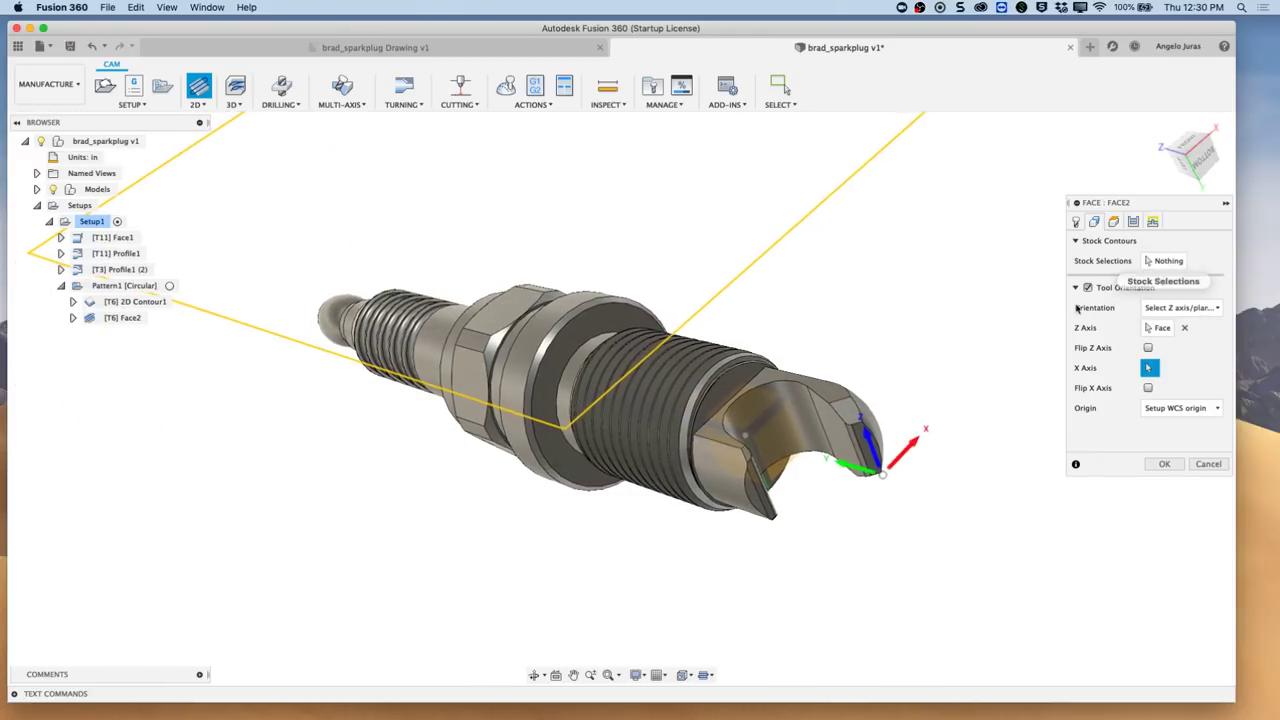
- Select the hex nut's top face as the stock contour
{"action": "left_click", "coordinate": [1152, 260]}
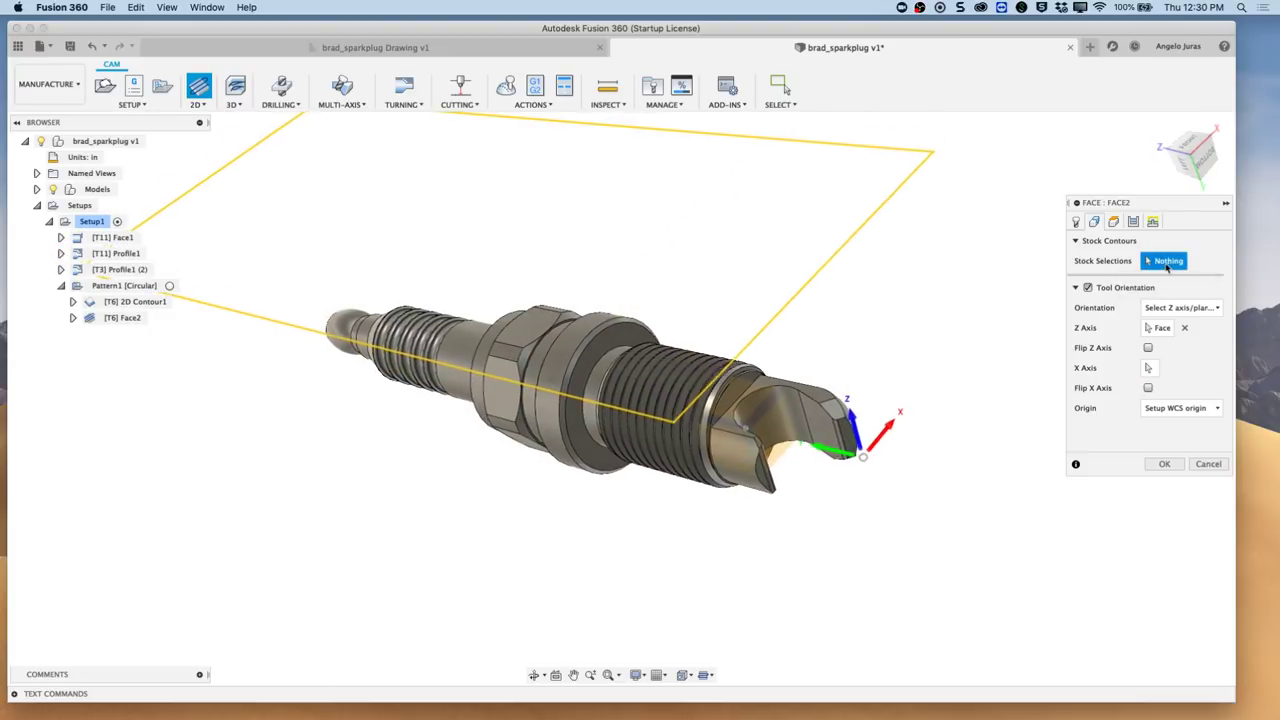
{"action": "scroll", "coordinate": [493, 355], "scroll_direction": "up", "scroll_amount": 5}
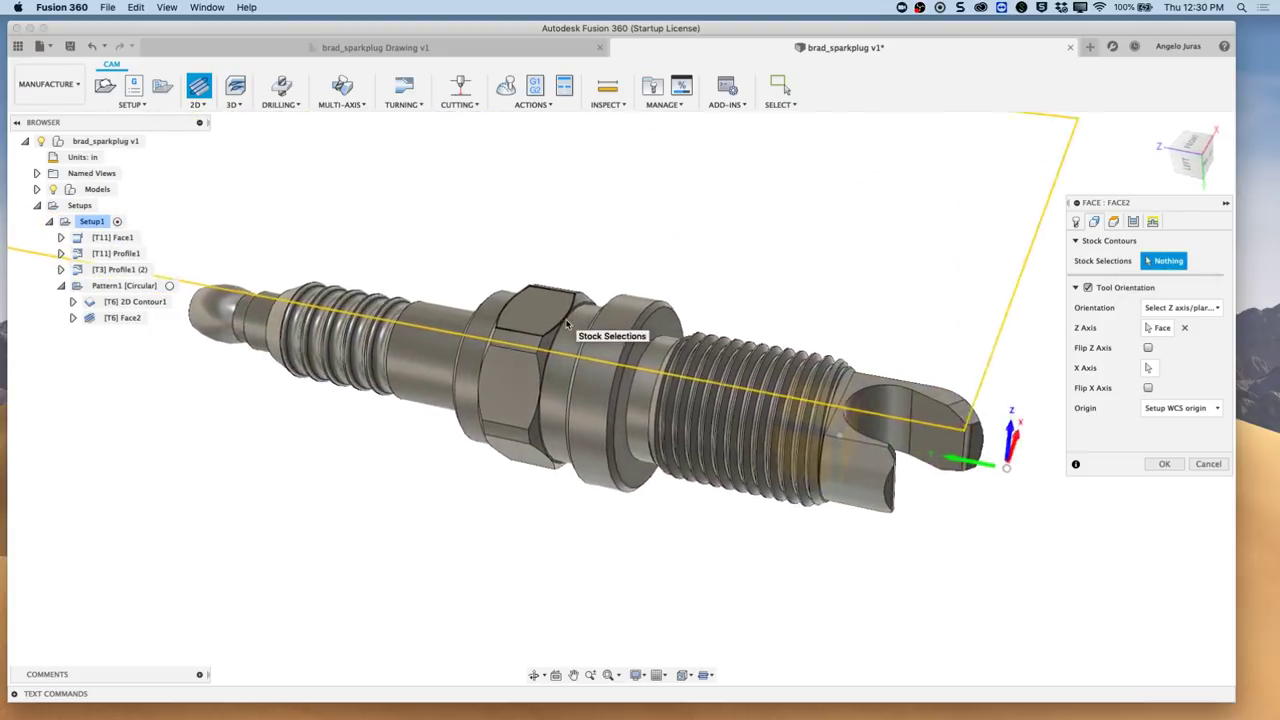
{"action": "left_click", "coordinate": [564, 302]}
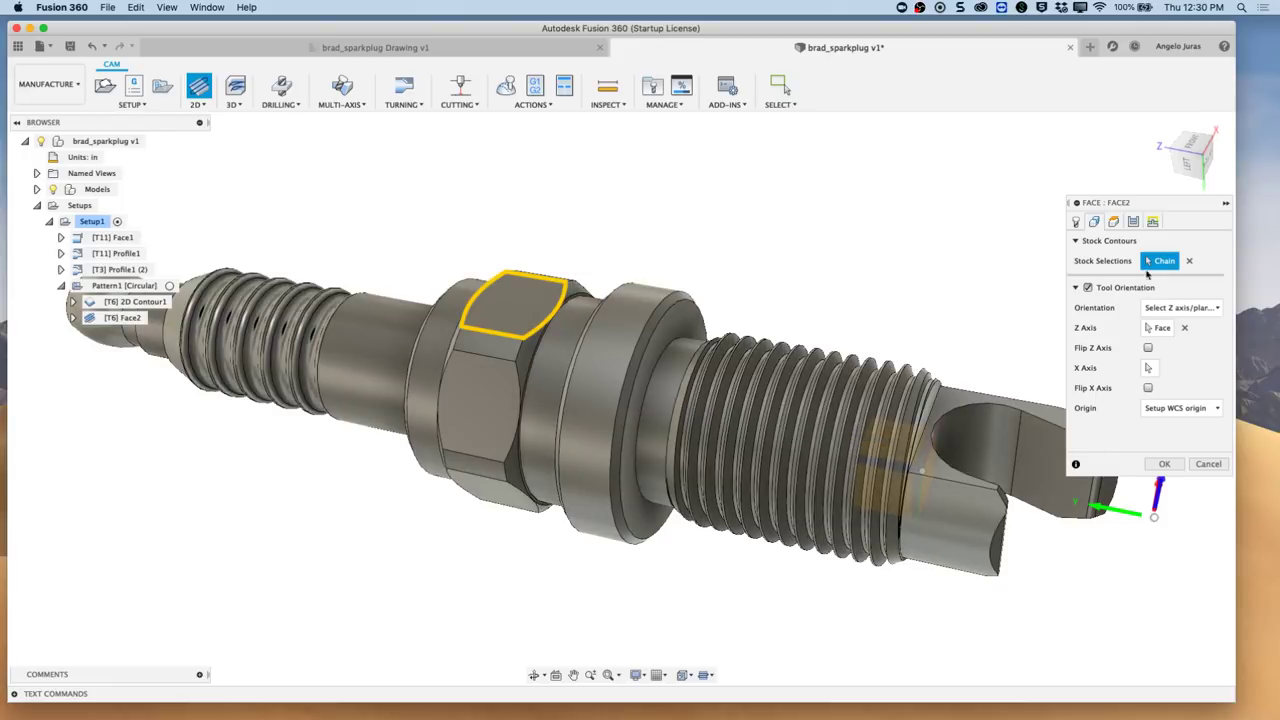
{"action": "left_click", "coordinate": [1115, 221]}
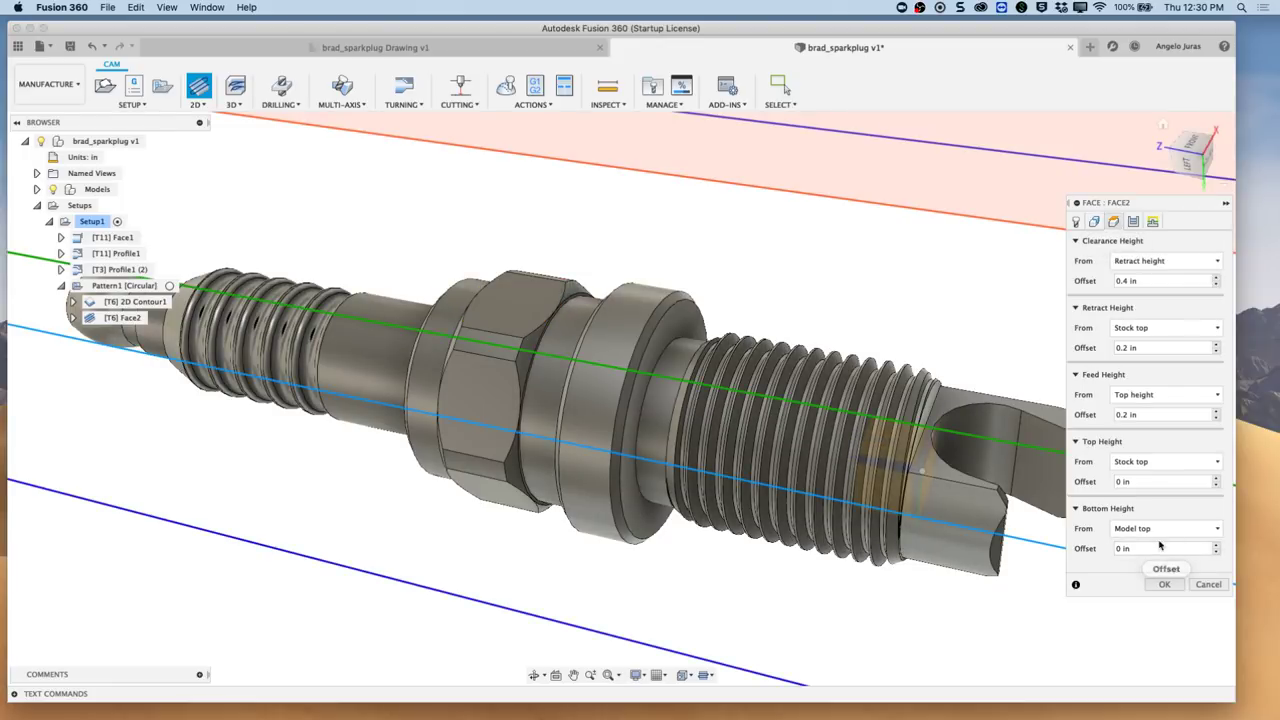
- Set Face2's bottom height from a selected hex nut face
{"action": "left_click", "coordinate": [1198, 530]}
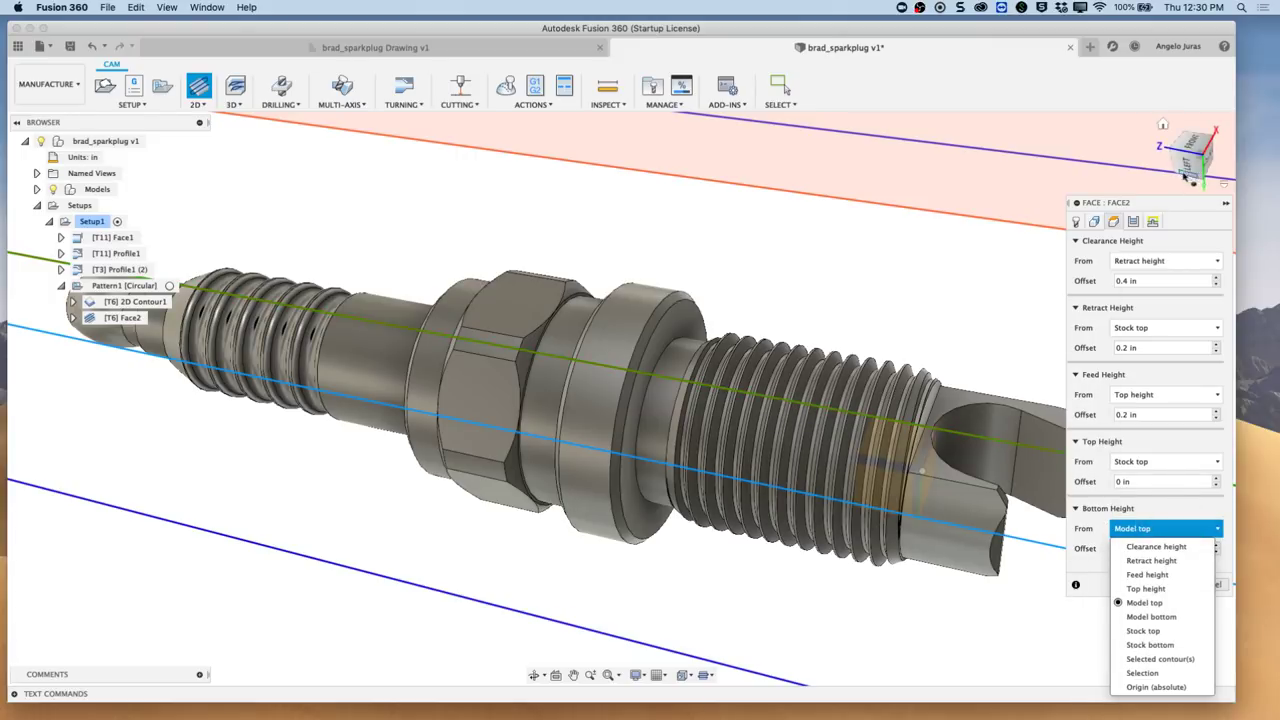
{"action": "left_click", "coordinate": [1187, 168]}
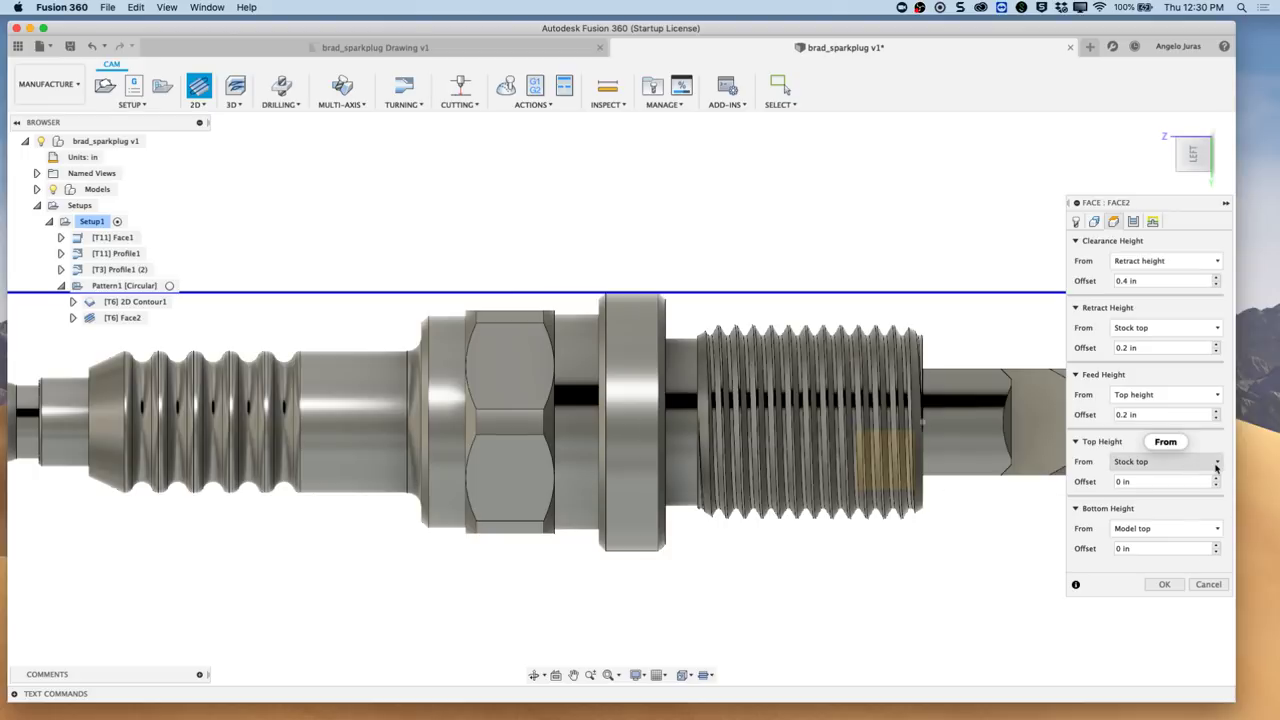
{"action": "left_click", "coordinate": [1217, 531]}
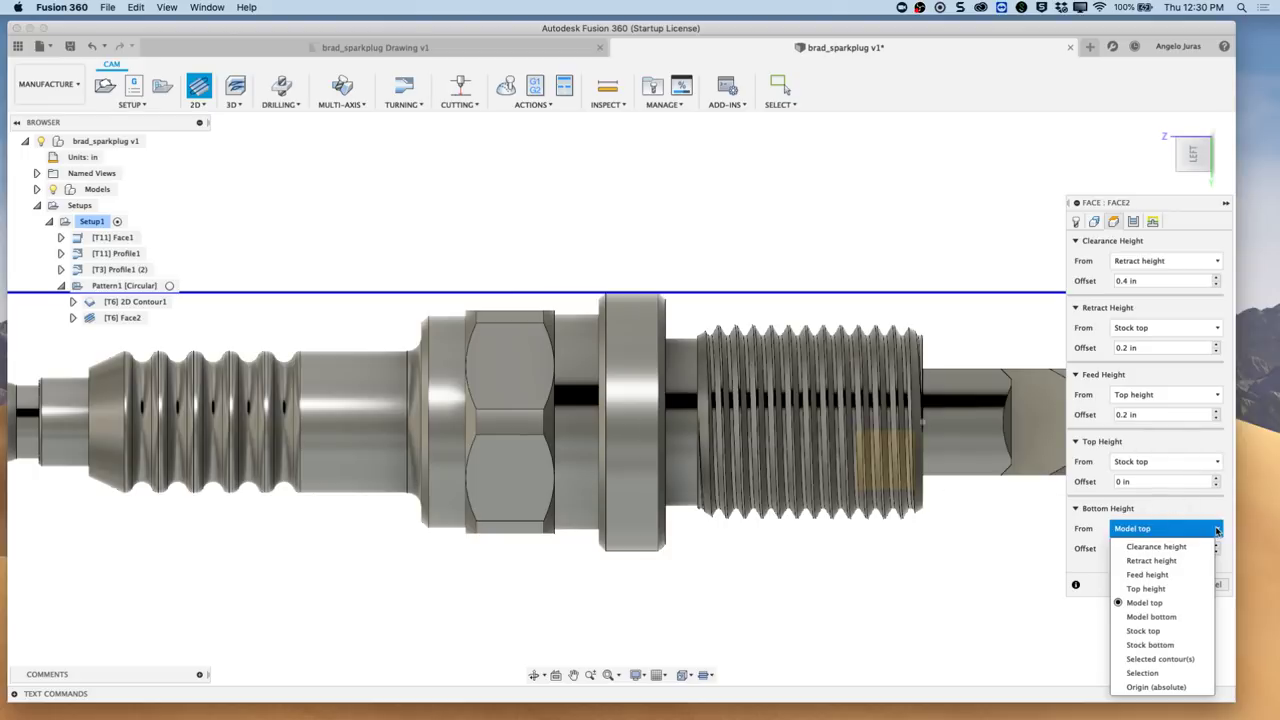
{"action": "left_click", "coordinate": [1160, 673]}
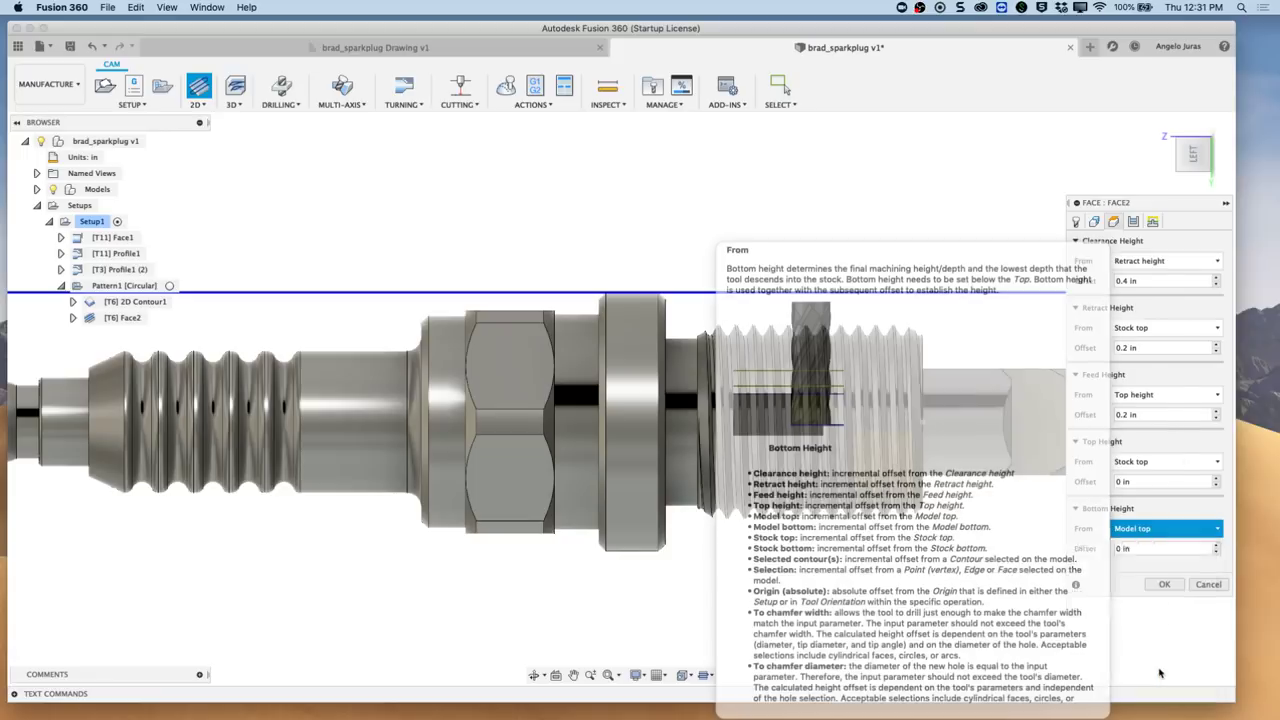
{"action": "left_click", "coordinate": [541, 434]}
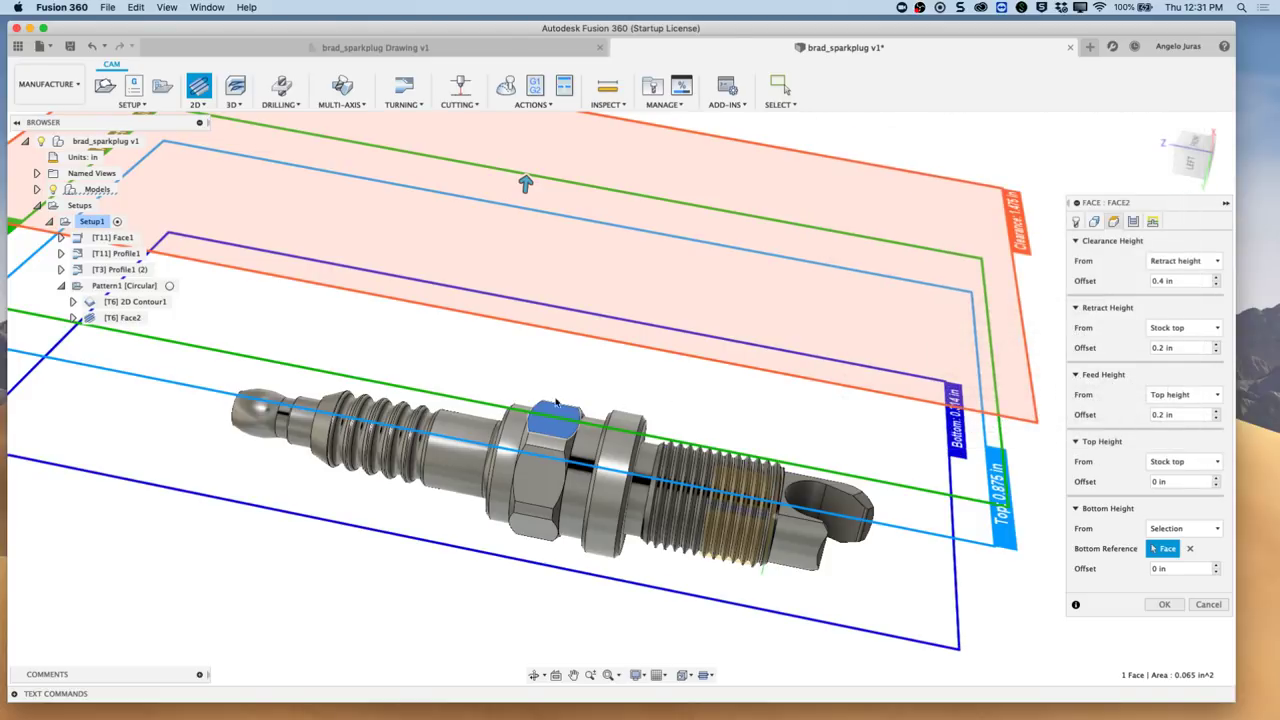
- Base the top height on the ring face, review passes and linking, and accept Face2
{"action": "left_click", "coordinate": [1185, 461]}
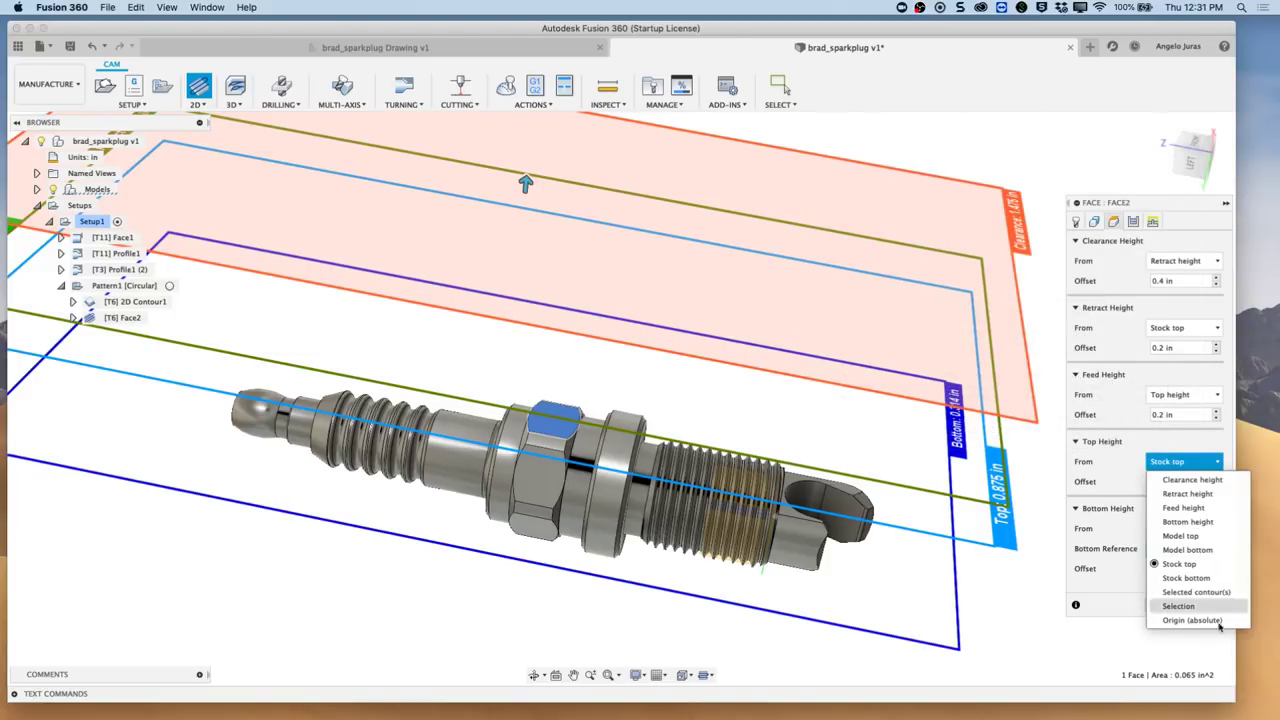
{"action": "left_click", "coordinate": [1190, 606]}
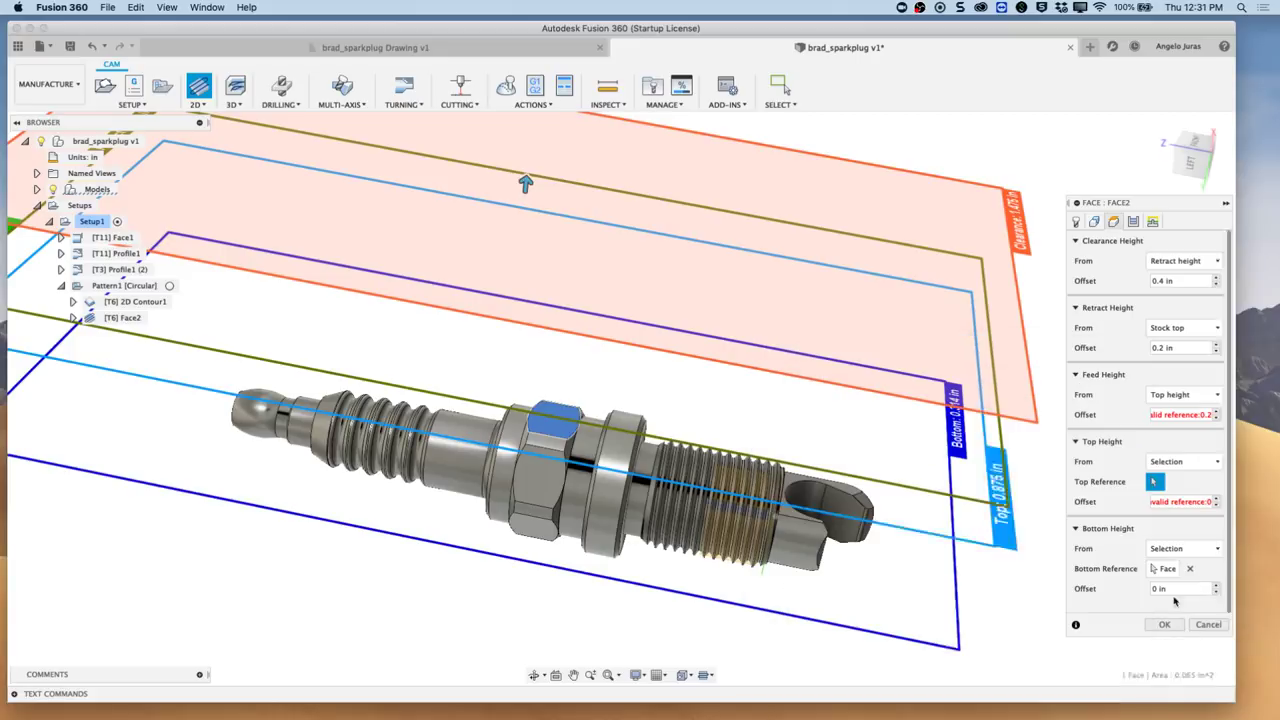
{"action": "left_click", "coordinate": [626, 449]}
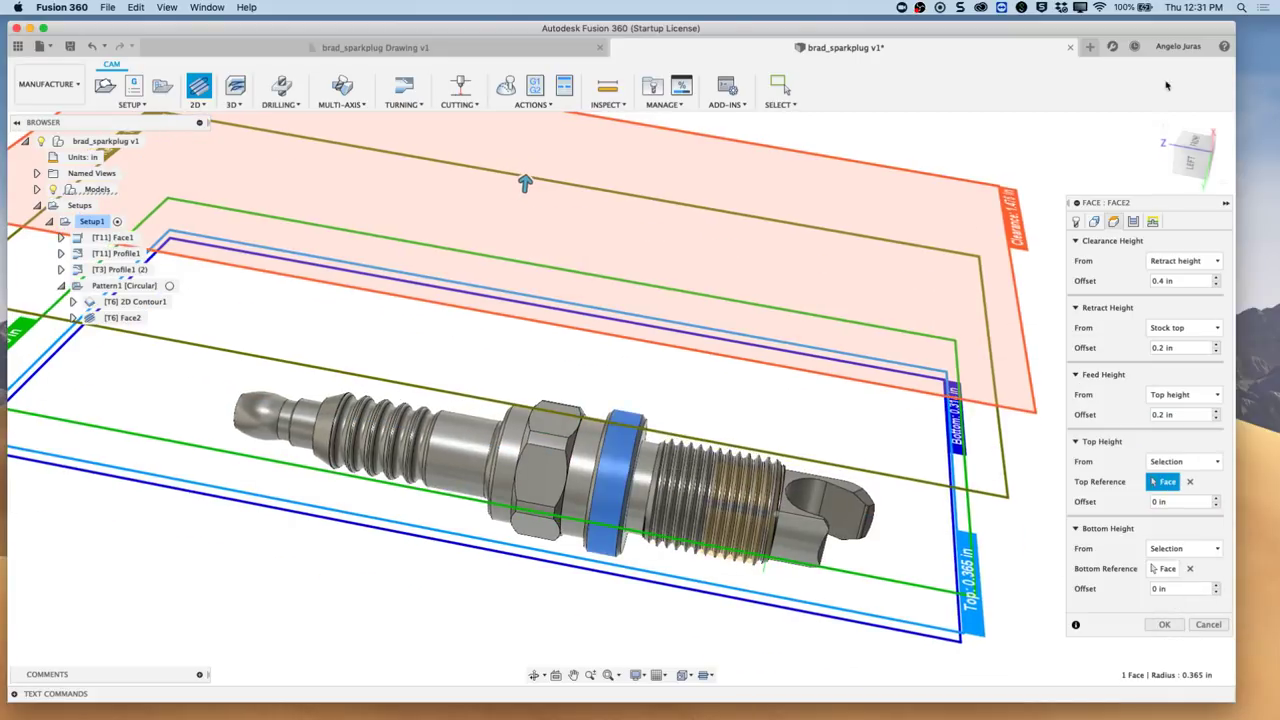
{"action": "left_click", "coordinate": [1189, 164]}
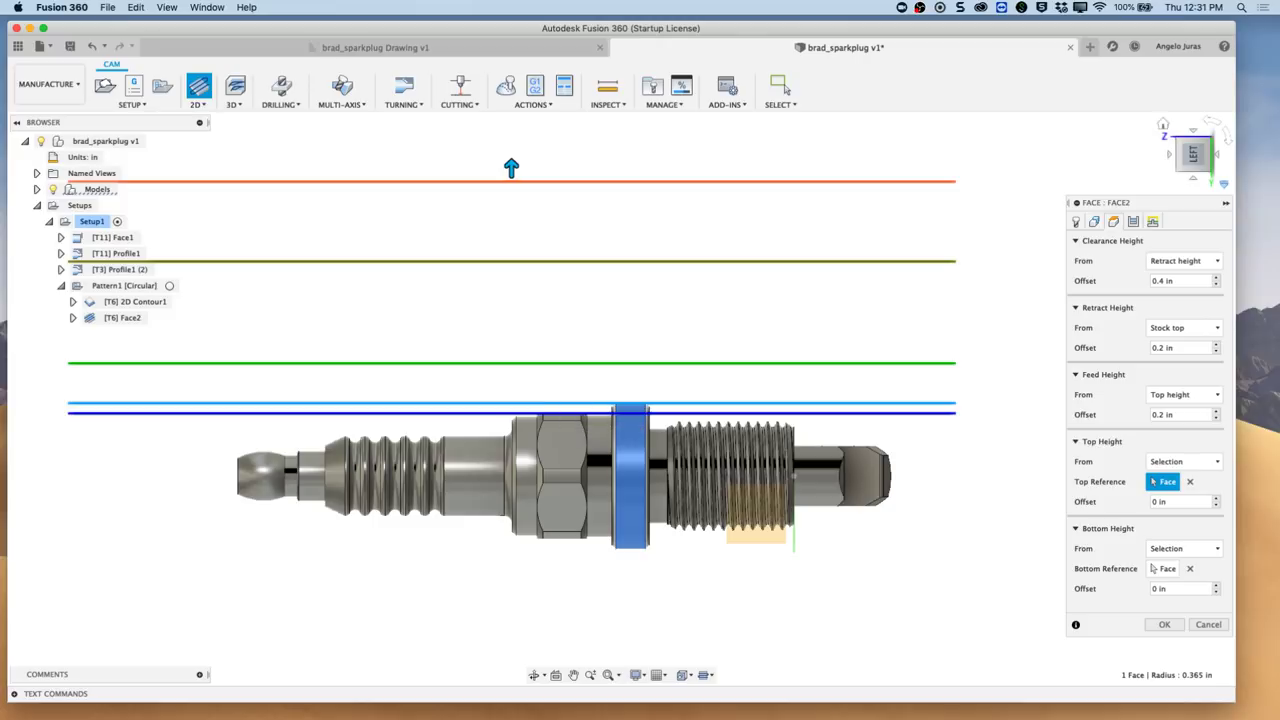
{"action": "left_click", "coordinate": [1133, 222]}
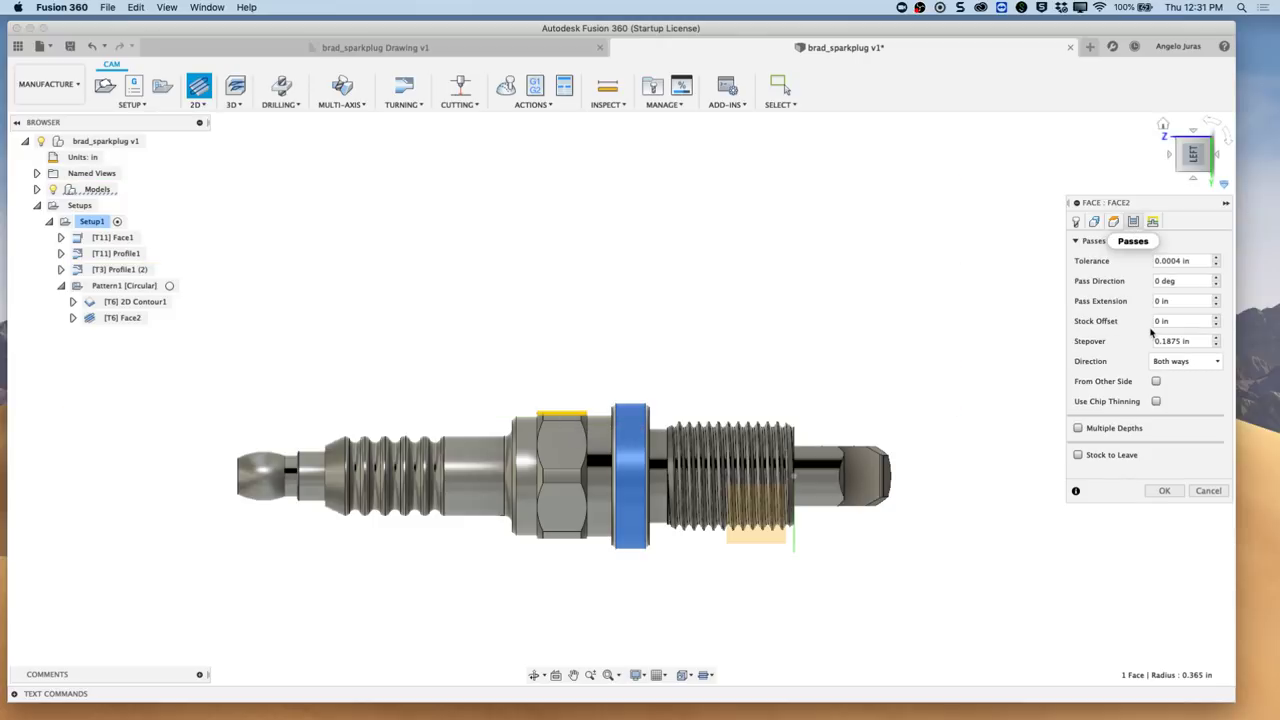
{"action": "left_click", "coordinate": [1153, 222]}
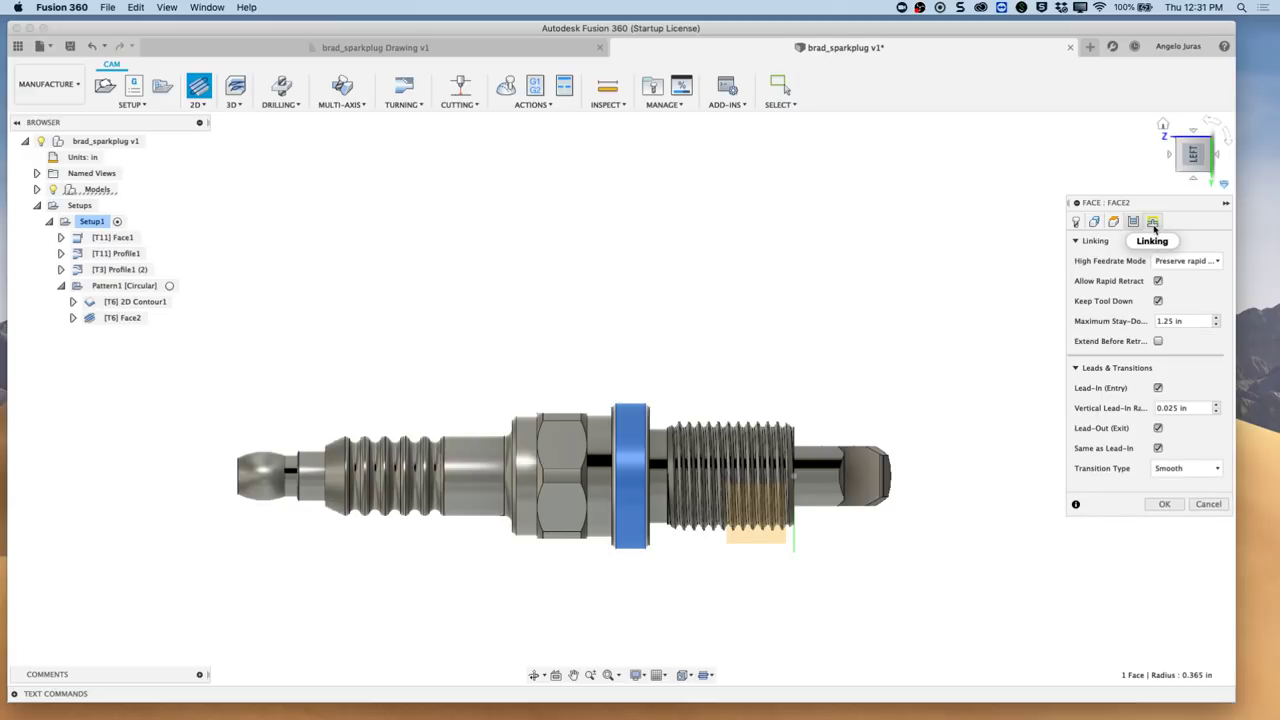
{"action": "left_click", "coordinate": [1170, 508]}
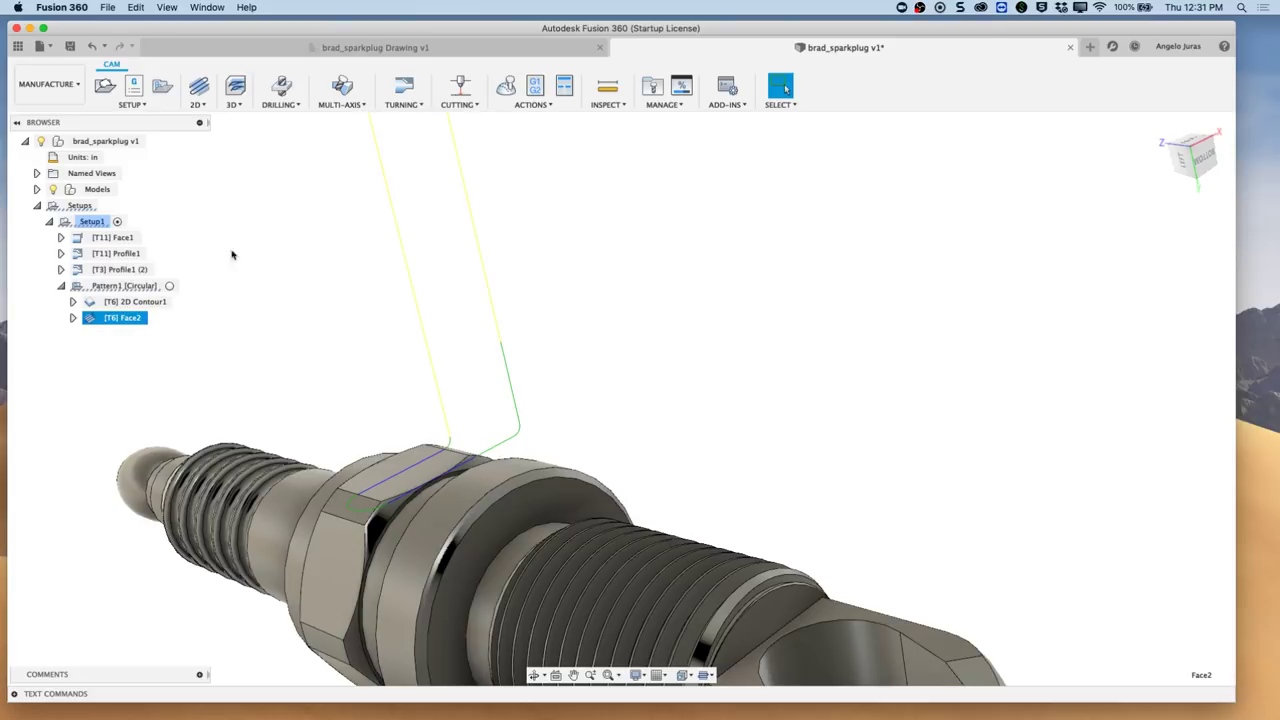
- Move Face2 out of Pattern1 so it sits above it in Setup1
{"action": "right_click", "coordinate": [113, 326]}
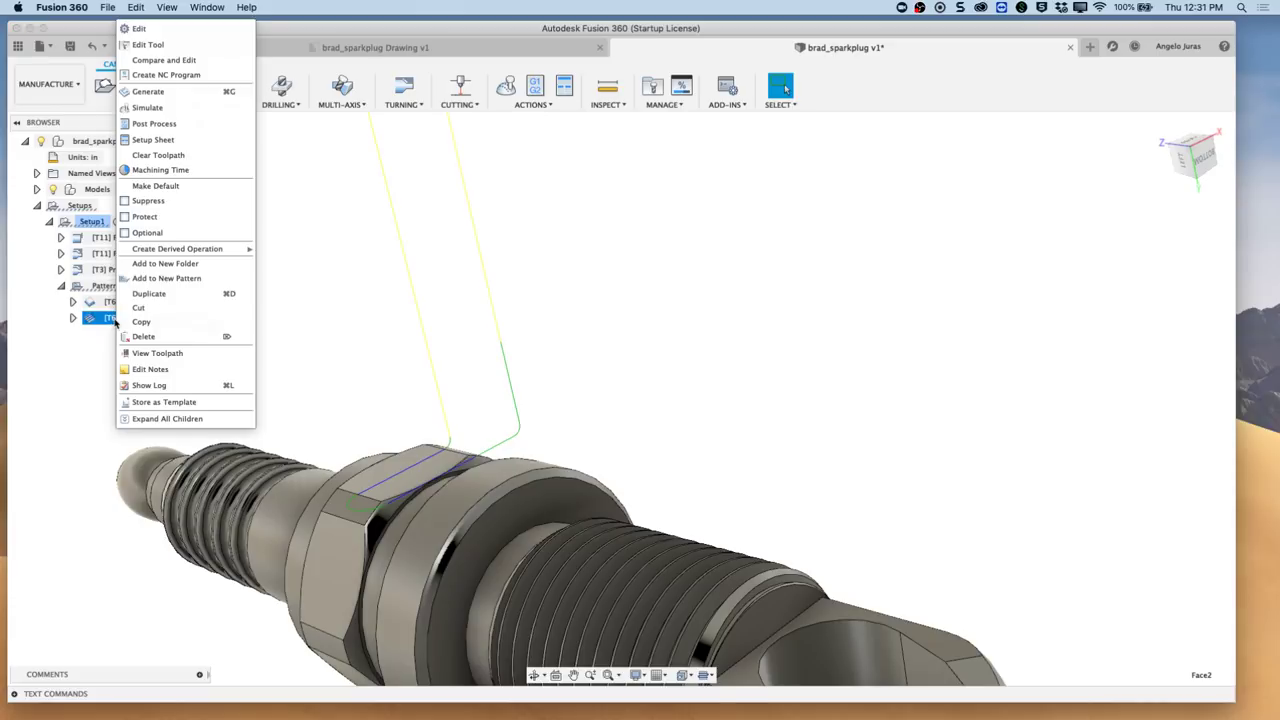
{"action": "left_click", "coordinate": [306, 333]}
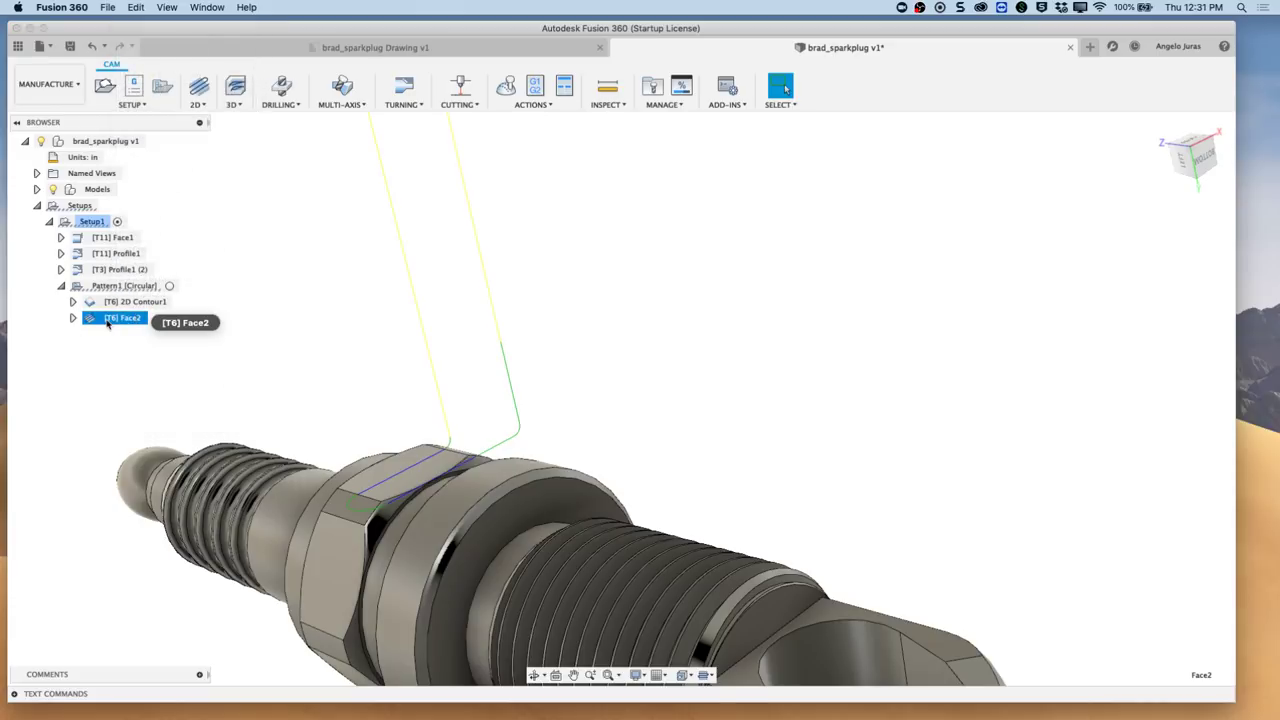
{"action": "left_click_drag", "start_coordinate": [112, 318], "coordinate": [109, 284]}
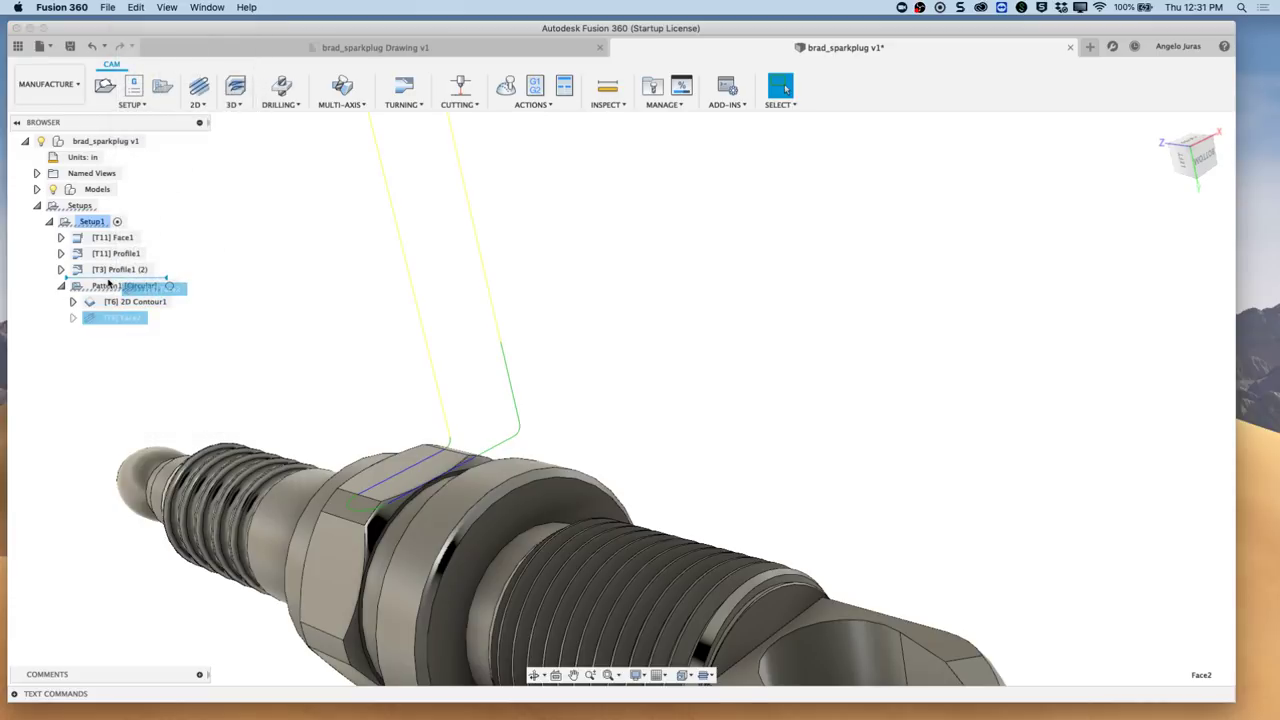
{"action": "left_click_drag", "start_coordinate": [108, 284], "coordinate": [93, 290]}
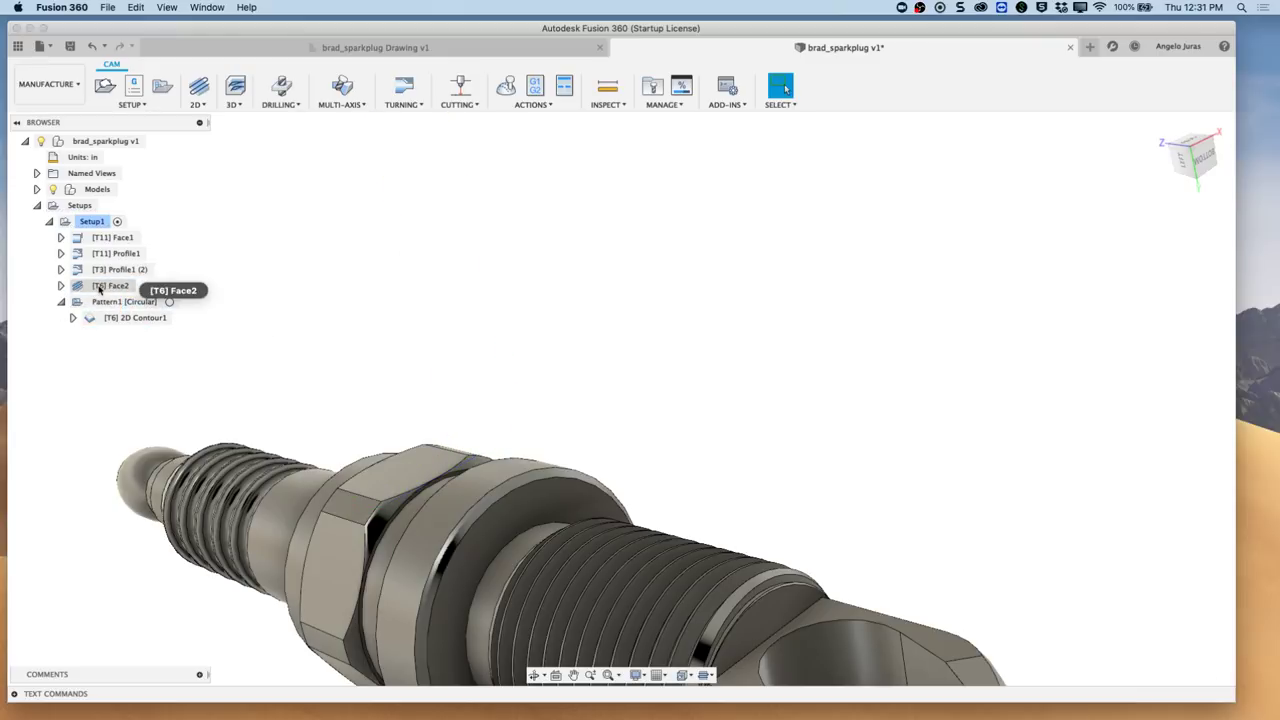
- Add Face2 to a new 6-instance circular pattern about the ring's cylindrical face
{"action": "right_click", "coordinate": [99, 289]}
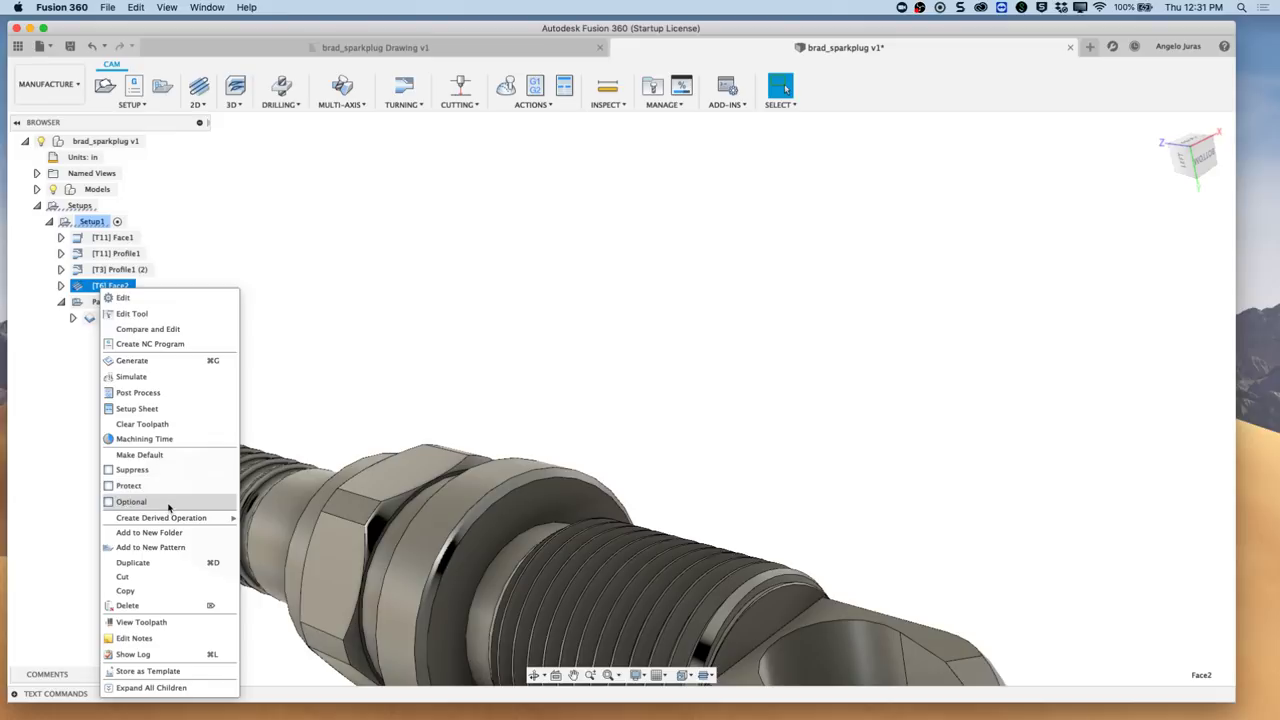
{"action": "left_click", "coordinate": [150, 547]}
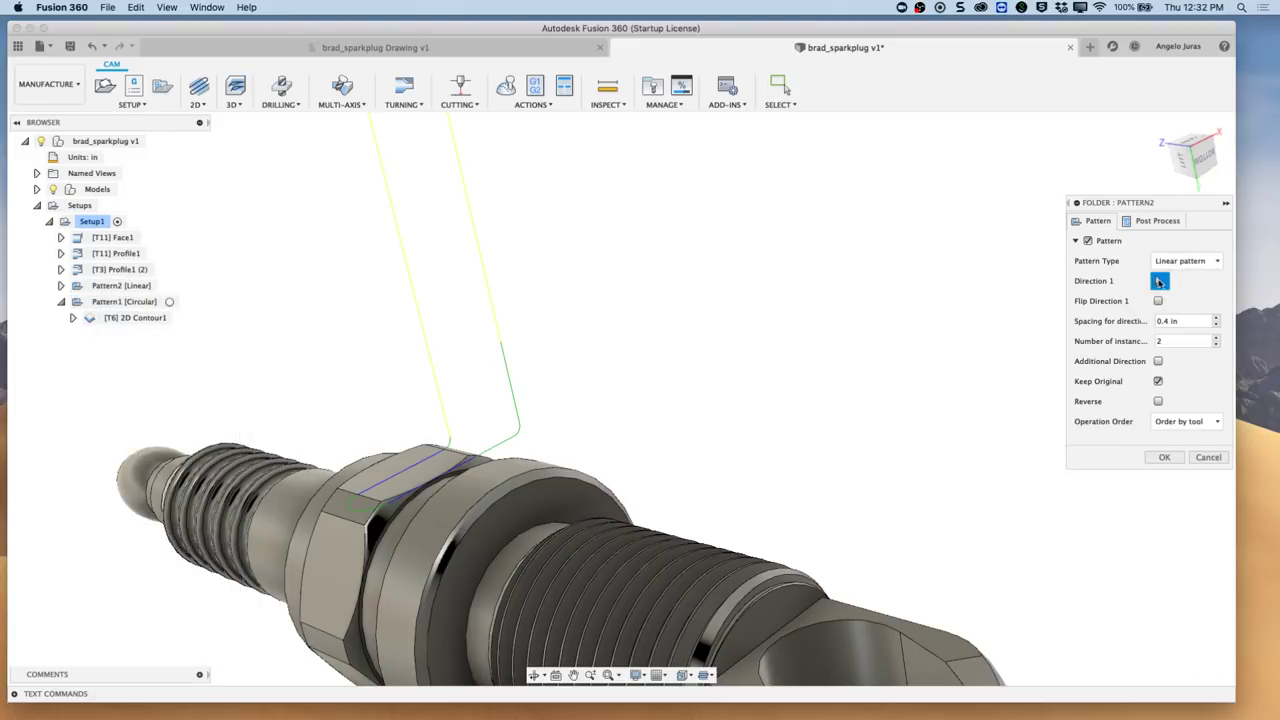
{"action": "left_click", "coordinate": [1217, 261]}
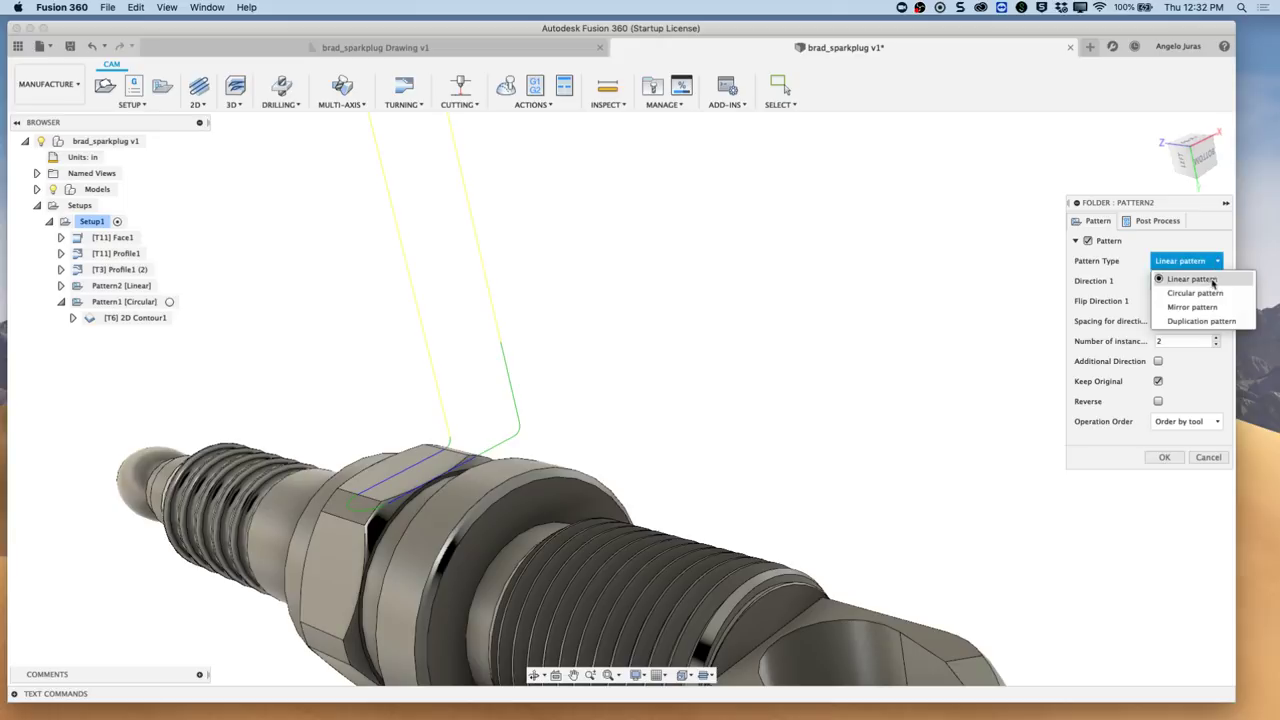
{"action": "left_click", "coordinate": [1203, 291]}
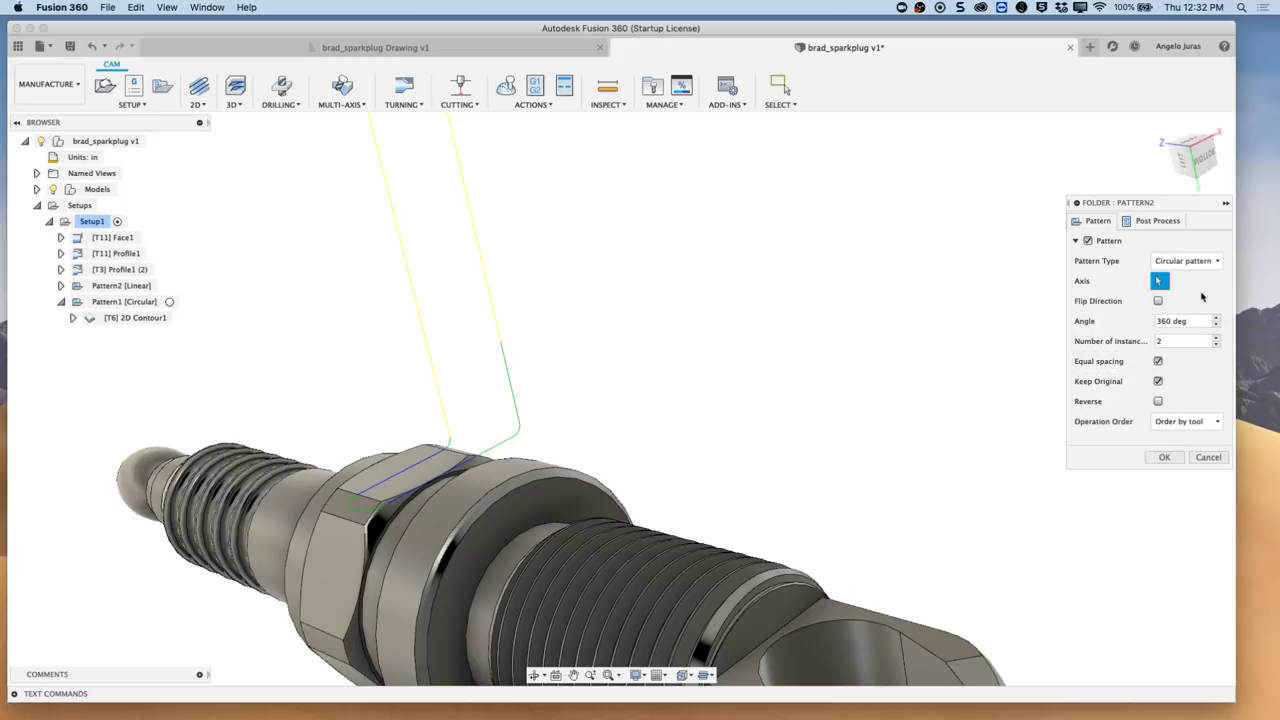
{"action": "left_click", "coordinate": [474, 497]}
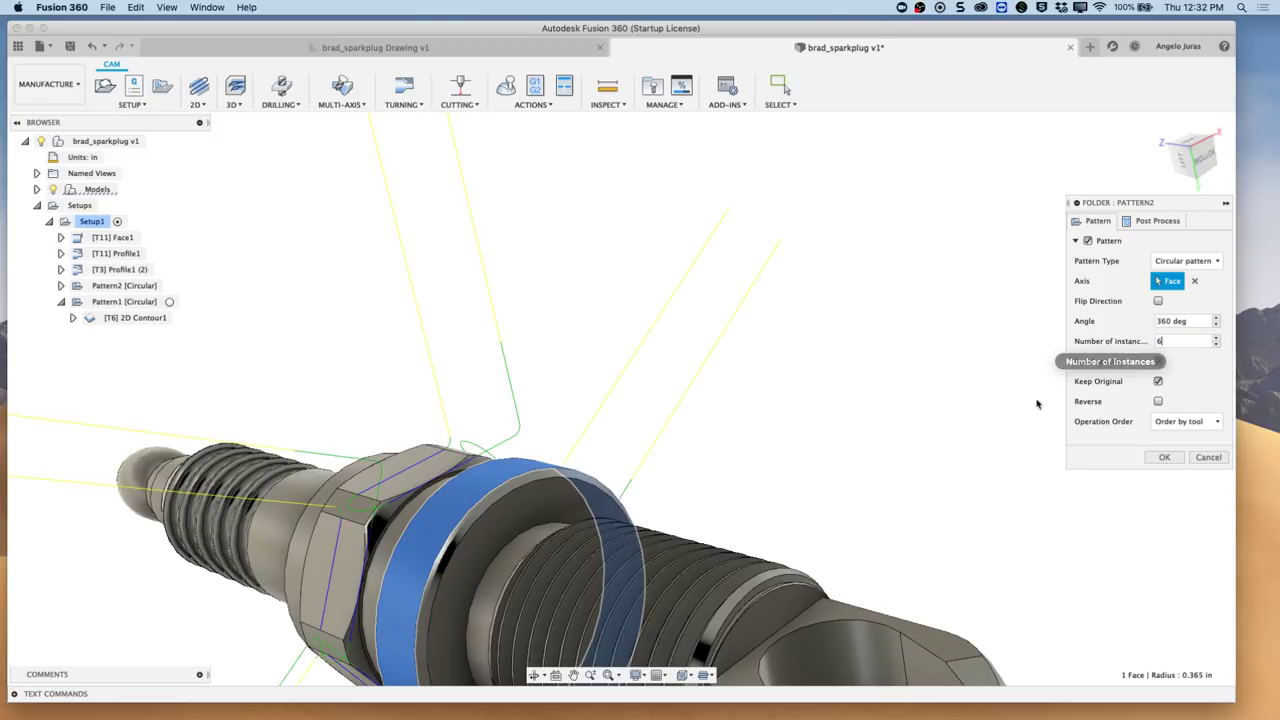
{"action": "scroll", "coordinate": [688, 380], "scroll_direction": "down", "scroll_amount": 3}
{"action": "scroll", "coordinate": [688, 380], "scroll_direction": "down", "scroll_amount": 3}
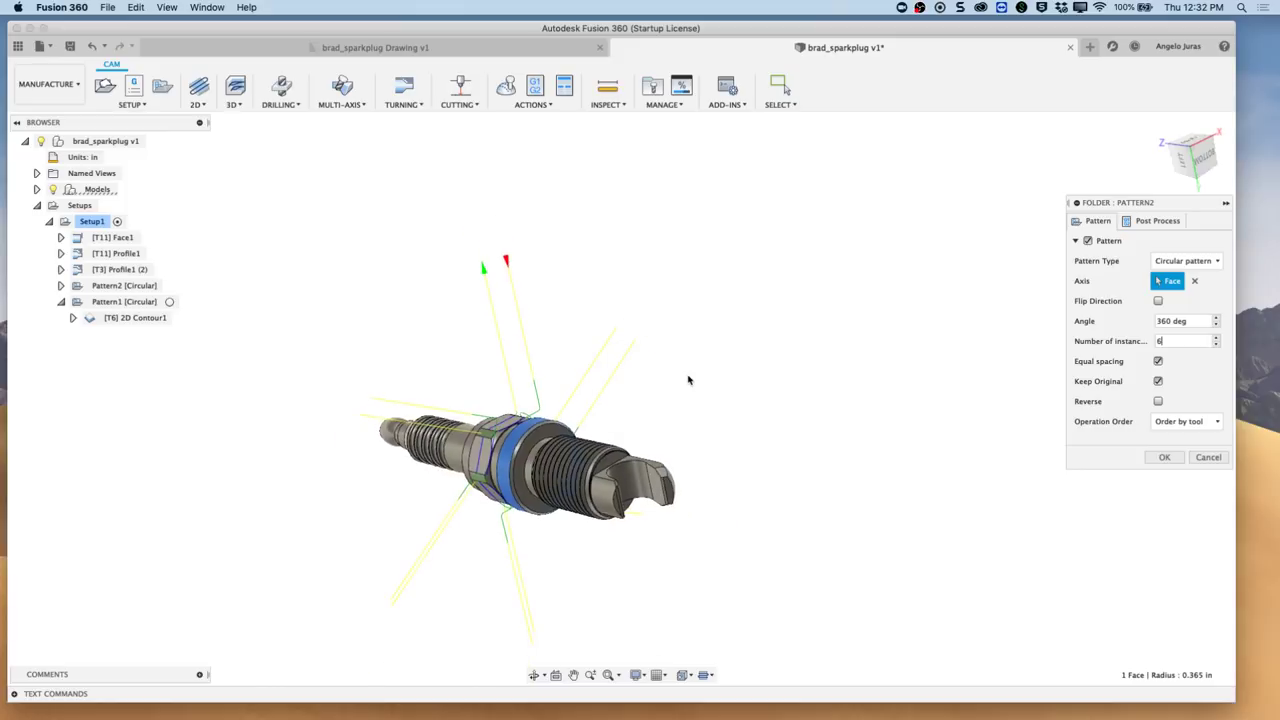
{"action": "left_click", "coordinate": [1165, 460]}
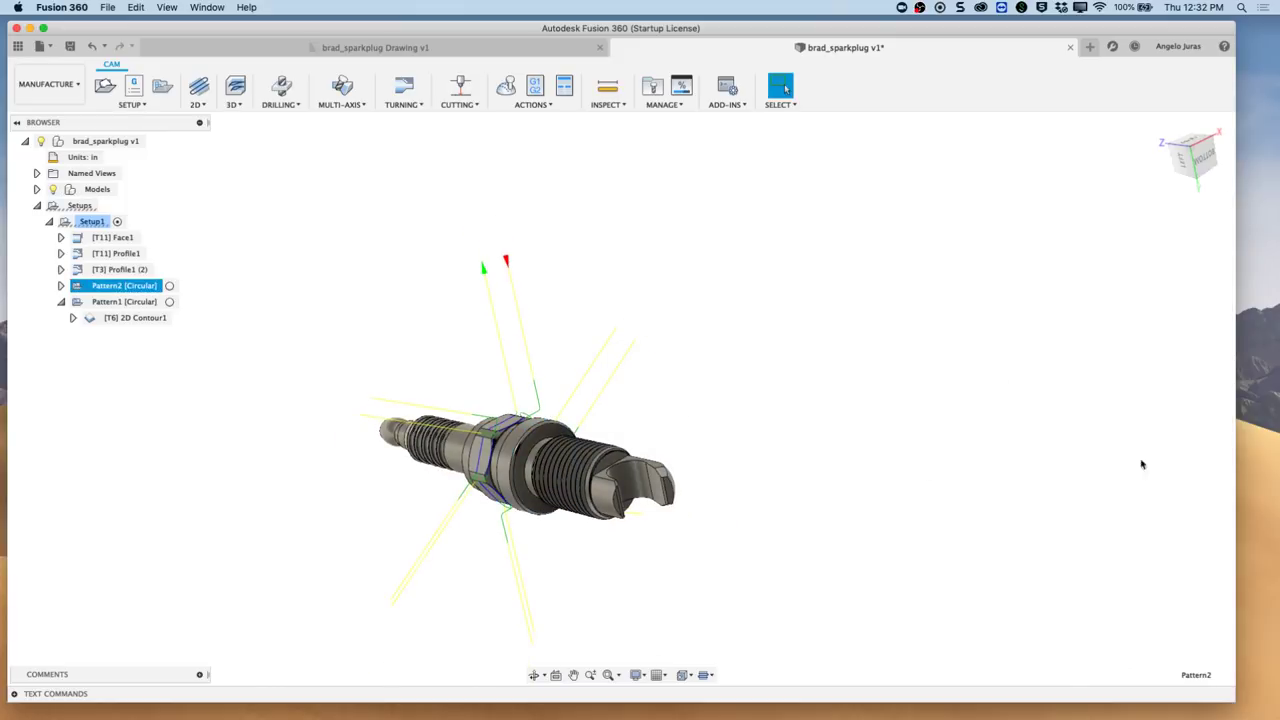
- Select Setup1 and launch the simulation, orbiting to show the tool holder
{"action": "left_click", "coordinate": [60, 286]}
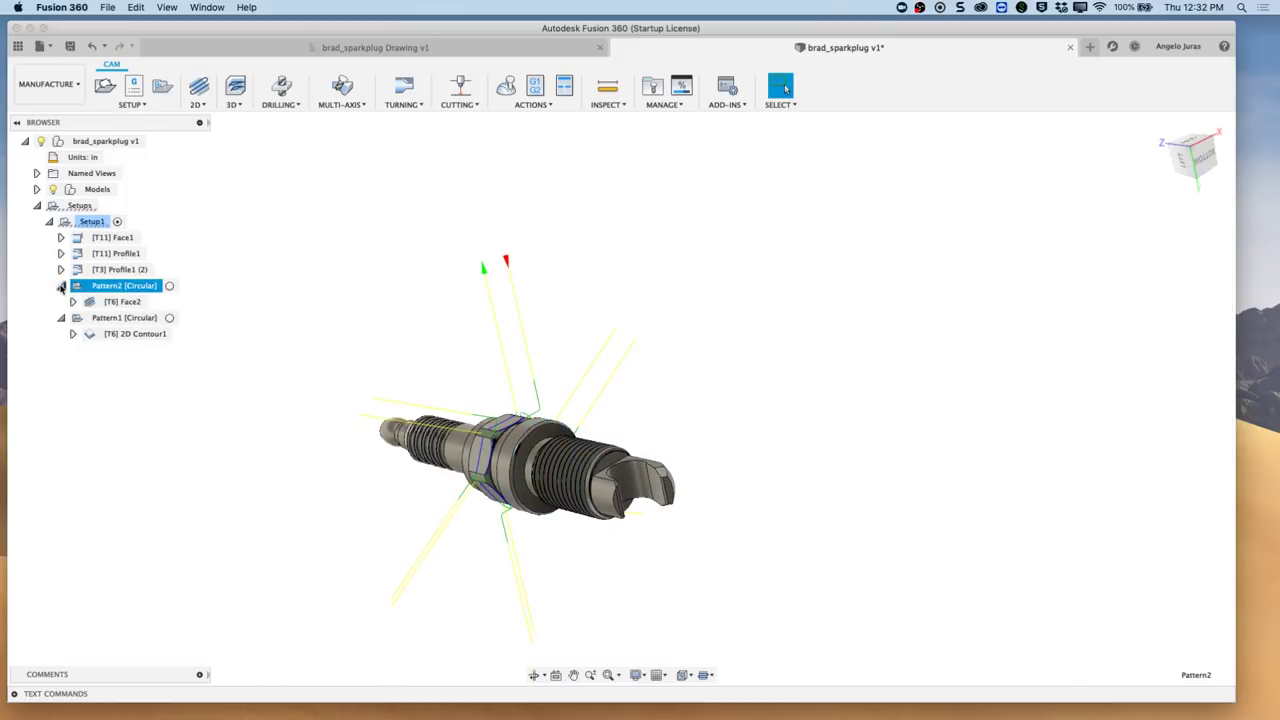
{"action": "left_click", "coordinate": [95, 222]}
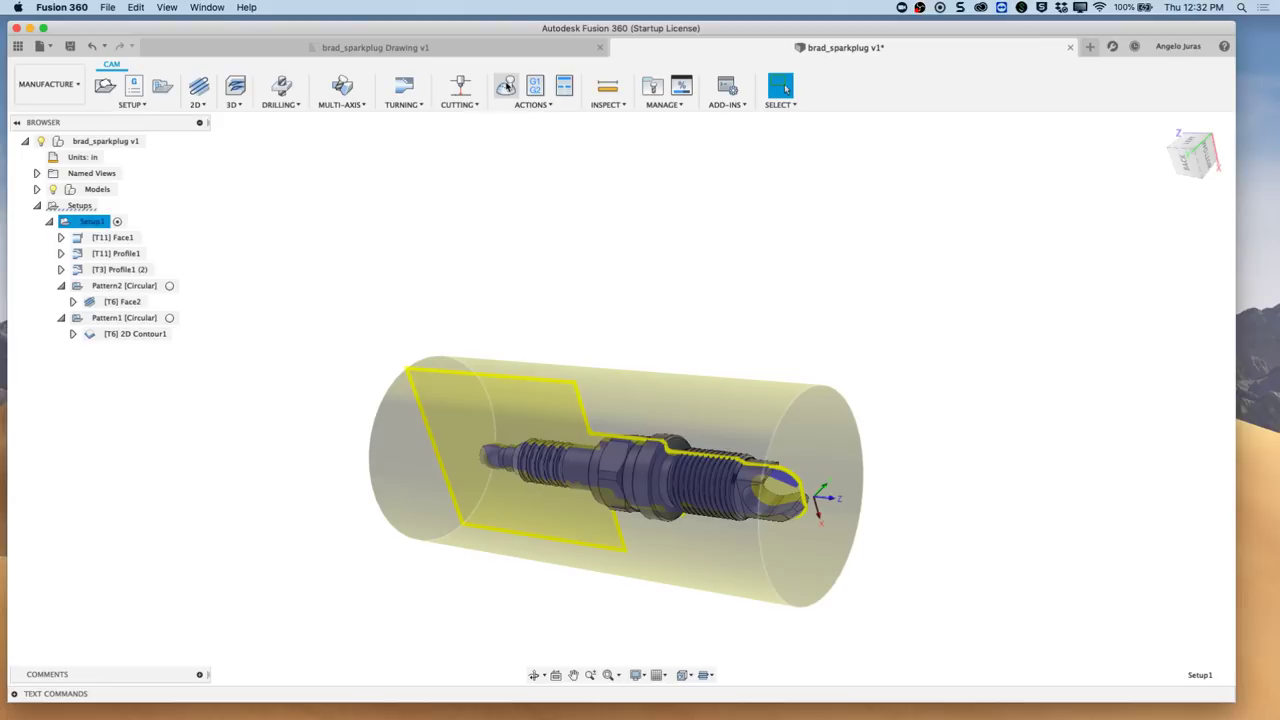
{"action": "left_click", "coordinate": [506, 86]}
{"action": "middle_click_drag", "start_coordinate": [653, 571], "coordinate": [823, 466], "text": "shift"}
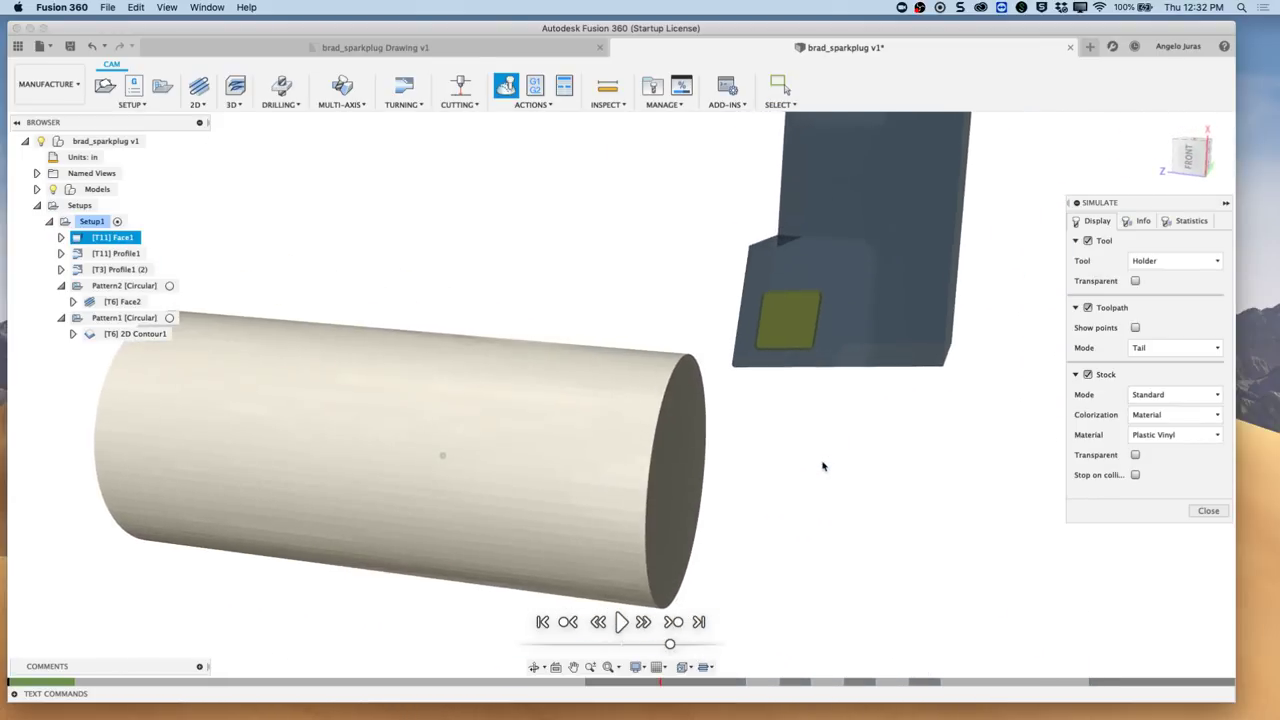
- Keep toolpath mode on Tail and stock colorization by Material
{"action": "left_click", "coordinate": [1210, 349]}
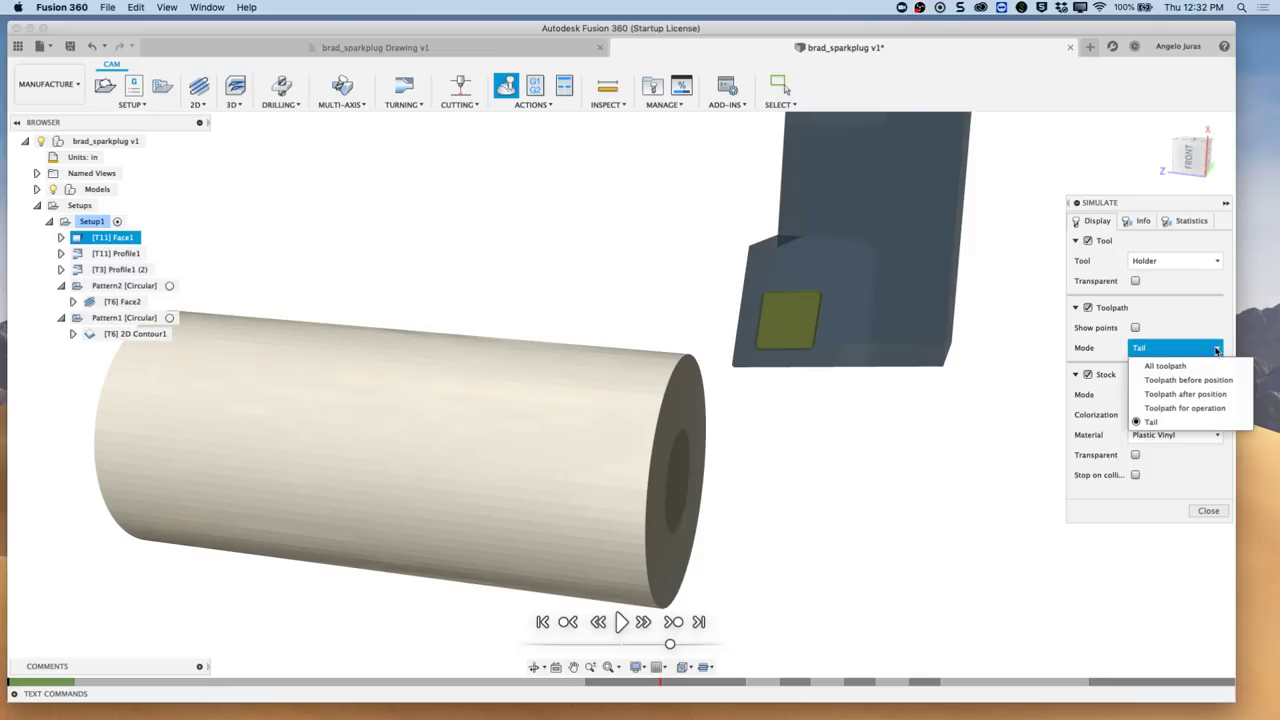
{"action": "left_click", "coordinate": [1175, 425]}
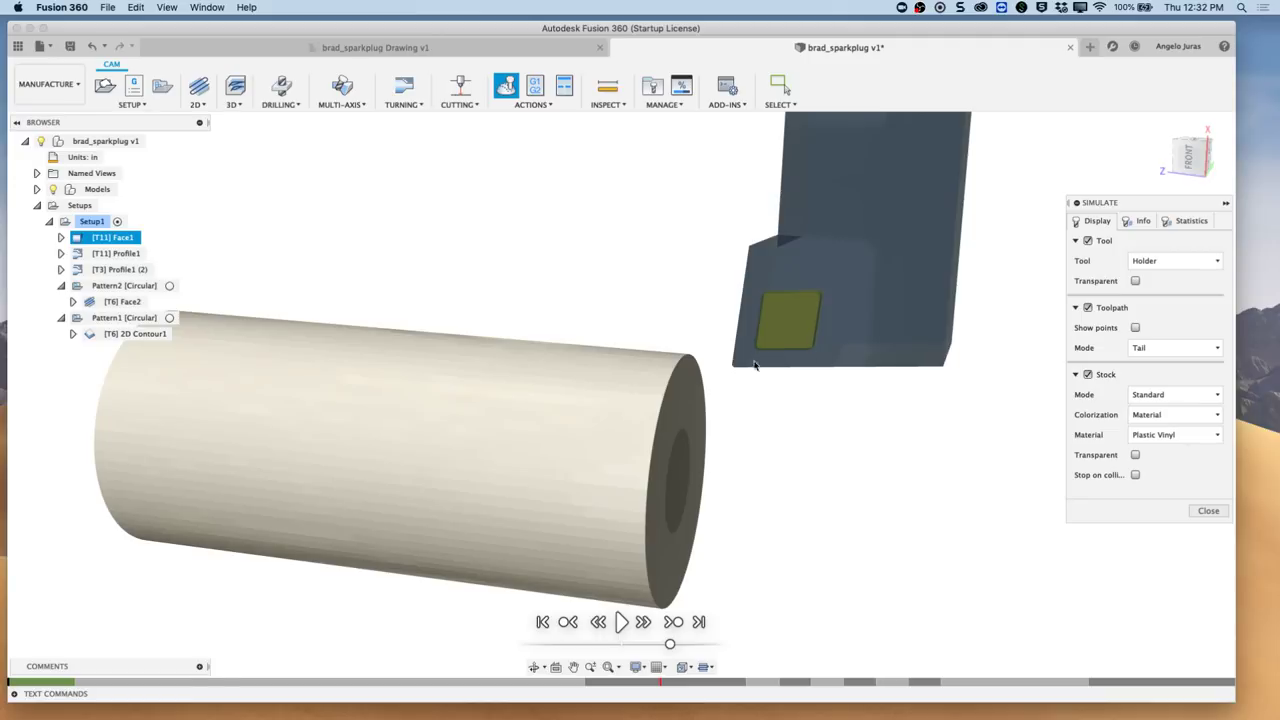
{"action": "left_click", "coordinate": [1215, 416]}
{"action": "left_click", "coordinate": [1190, 432]}
- Play the Setup1 simulation, inspect Profile1 (2)'s rapid collision with stock, then close it
{"action": "left_click", "coordinate": [621, 622]}
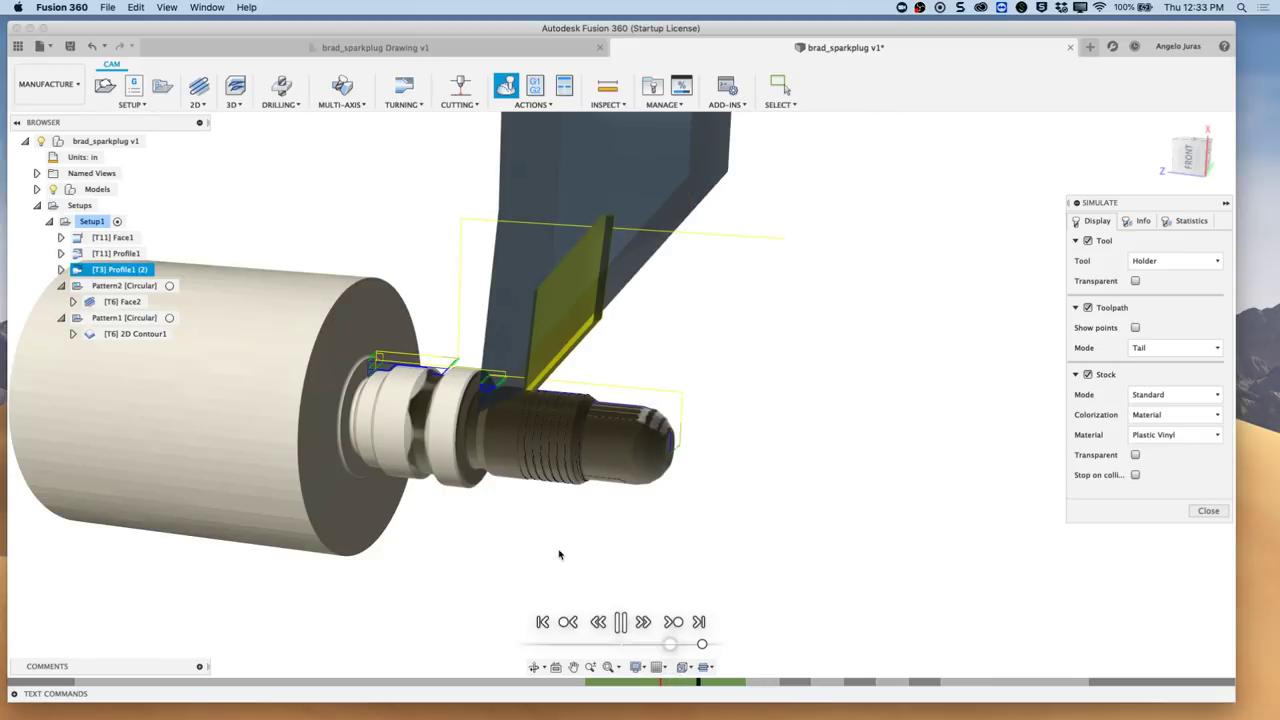
{"action": "mouse_move", "coordinate": [660, 686]}
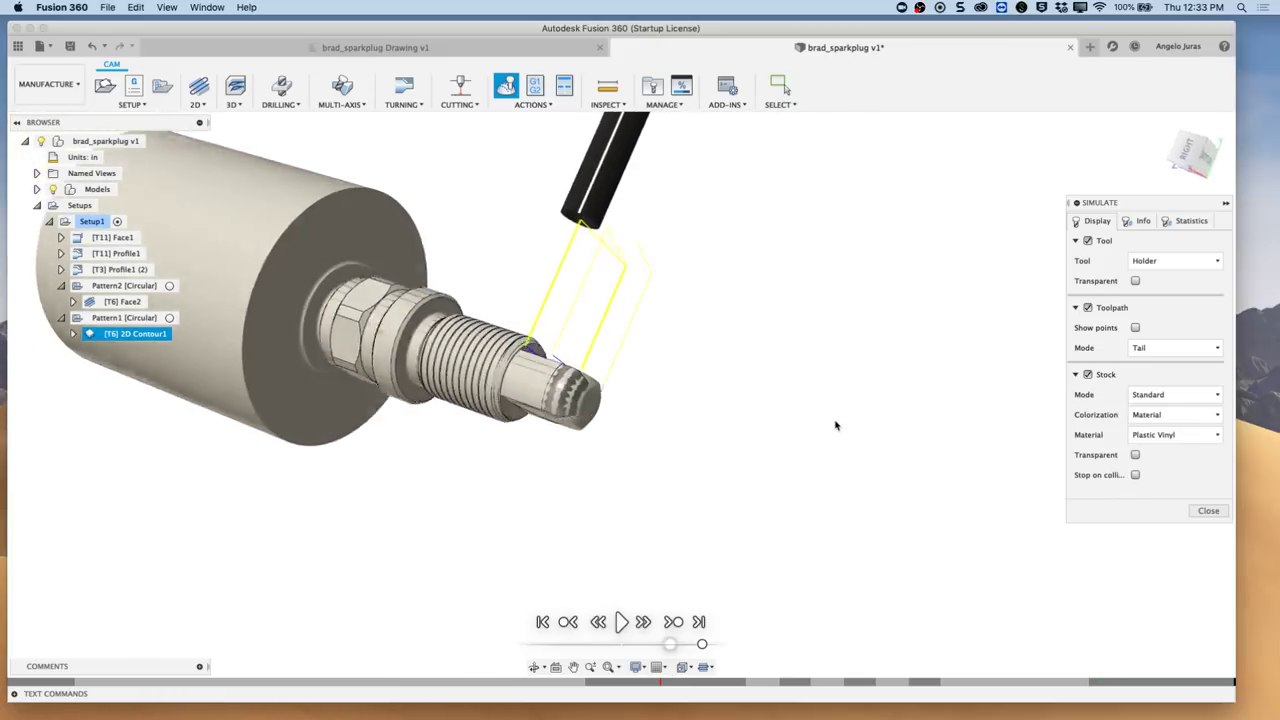
{"action": "left_click", "coordinate": [659, 683]}
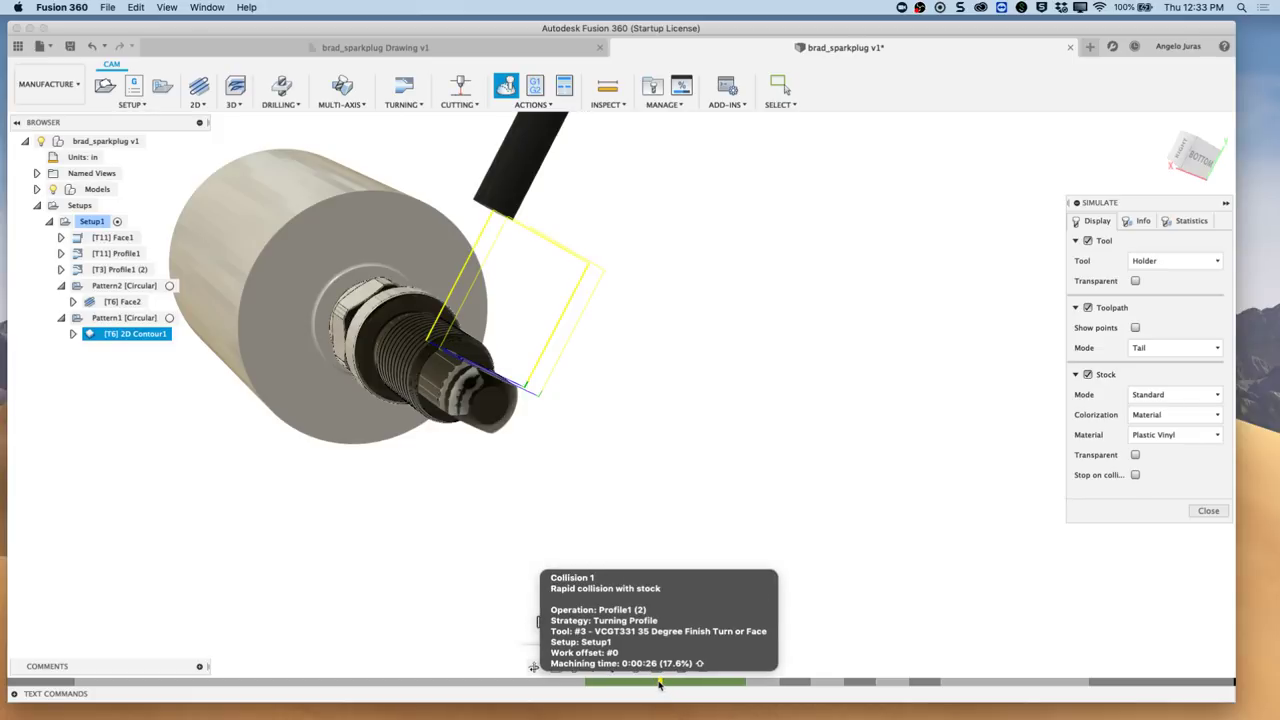
{"action": "left_click", "coordinate": [1219, 512]}
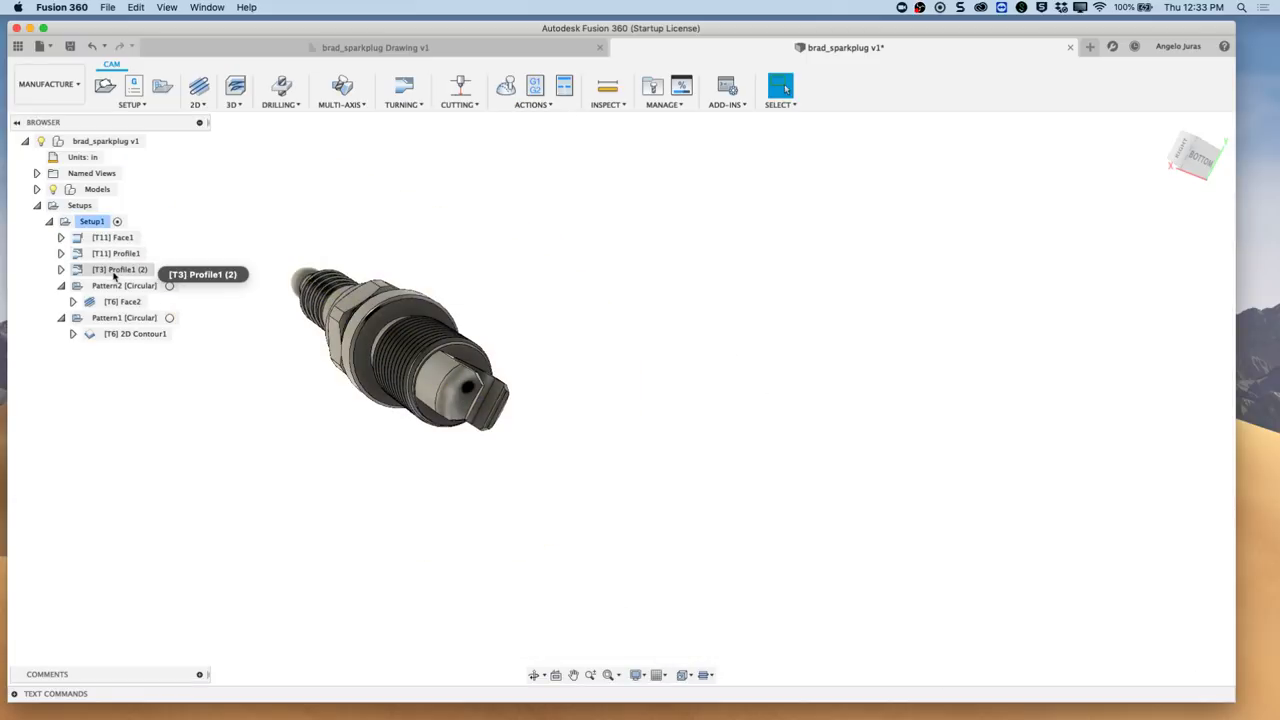
- Edit Profile1 (2) so its back boundary is a picked point offset .03 in, and accept
{"action": "left_click", "coordinate": [115, 270]}
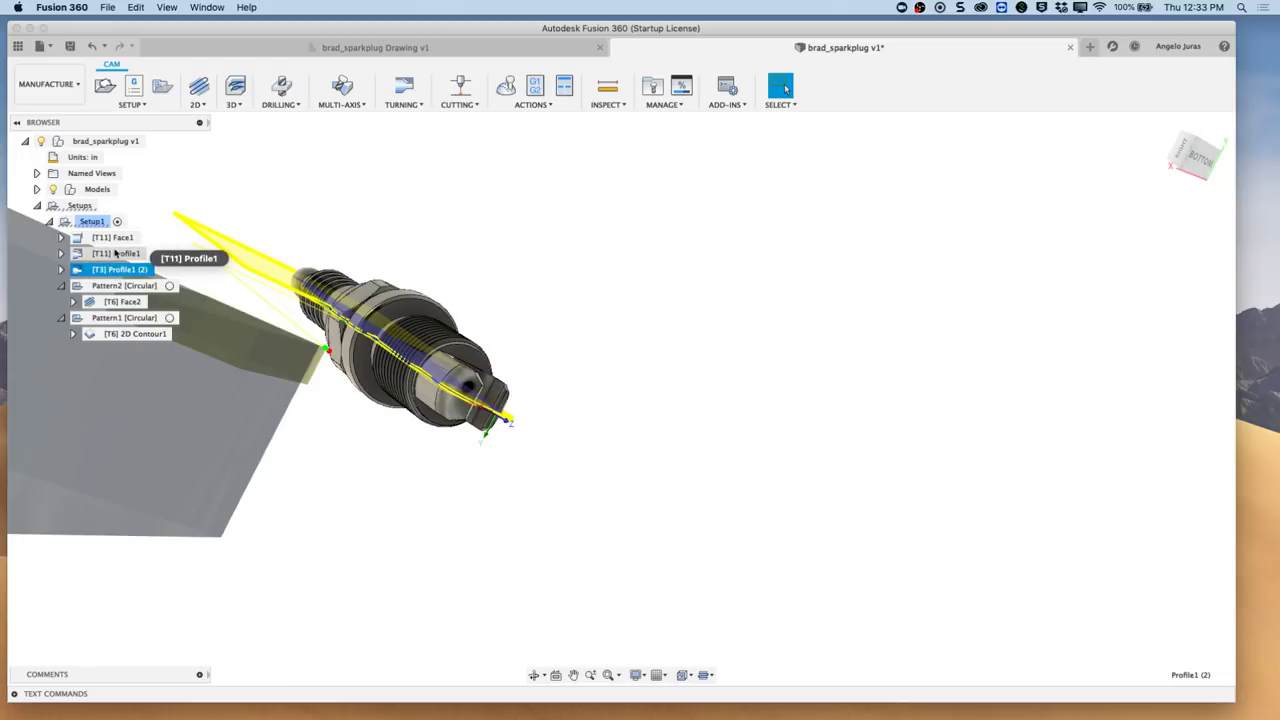
{"action": "right_click", "coordinate": [115, 256]}
{"action": "left_click", "coordinate": [100, 272]}
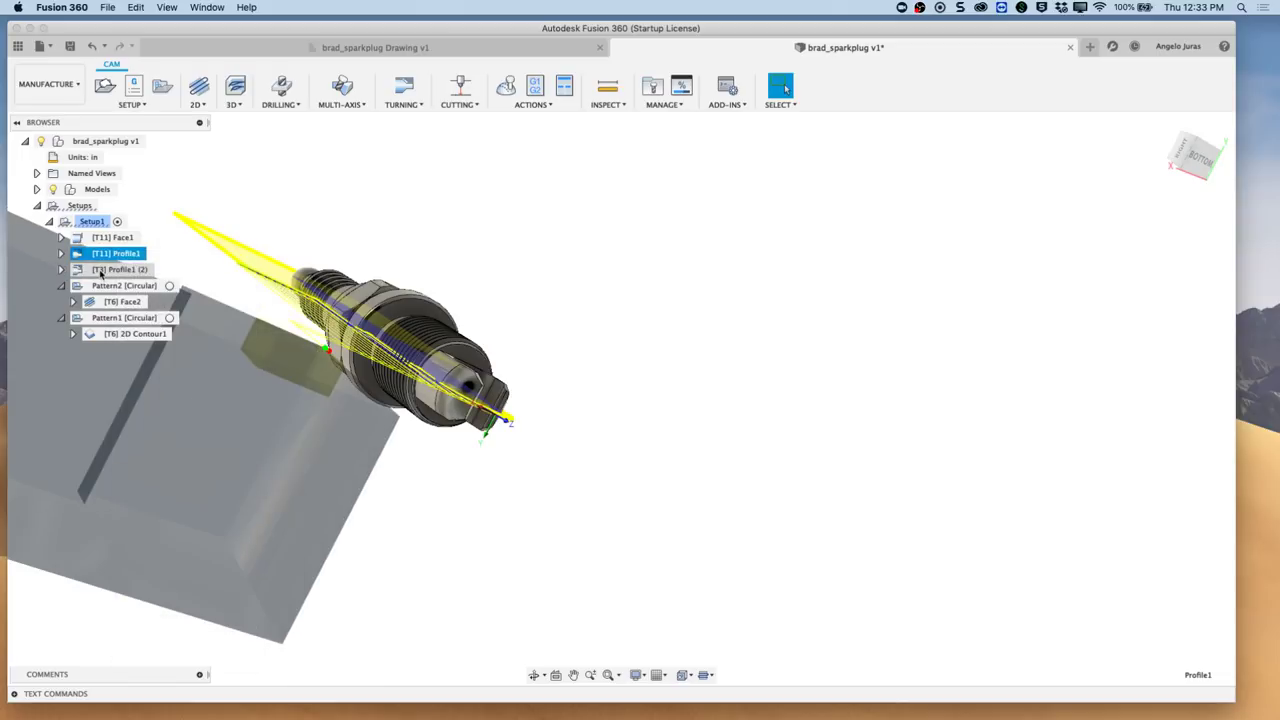
{"action": "right_click", "coordinate": [118, 272]}
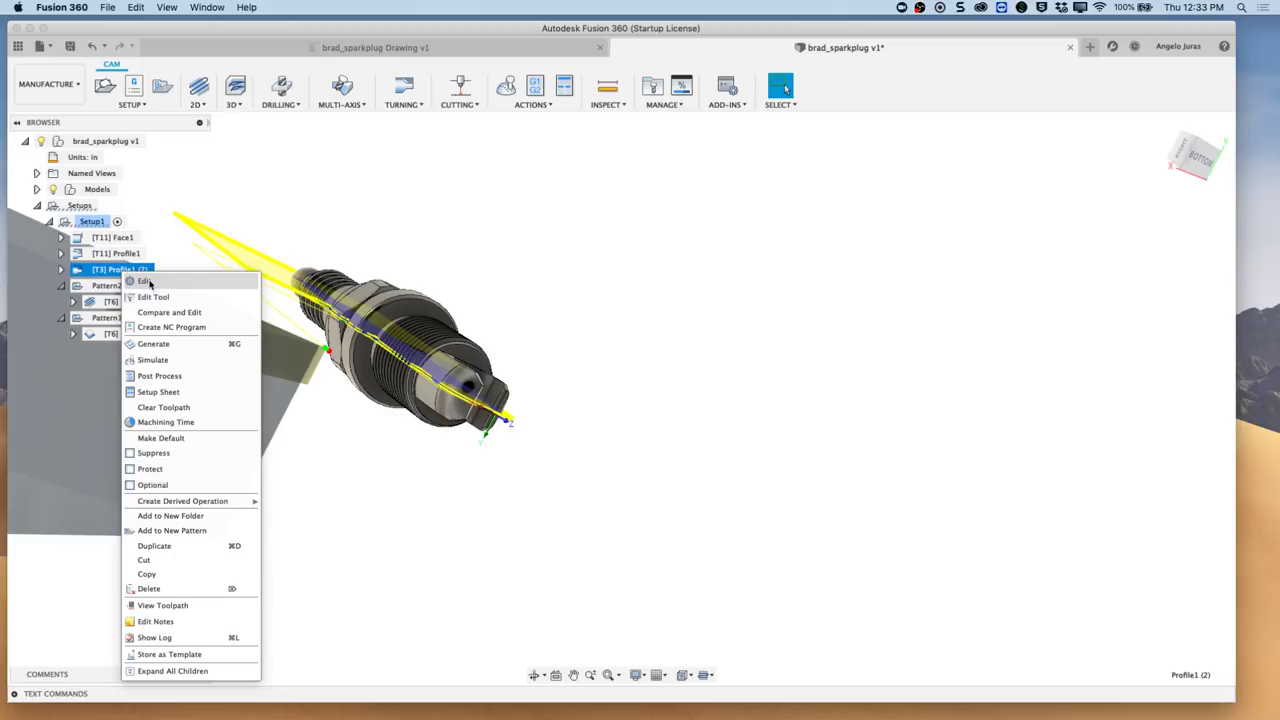
{"action": "left_click", "coordinate": [150, 286]}
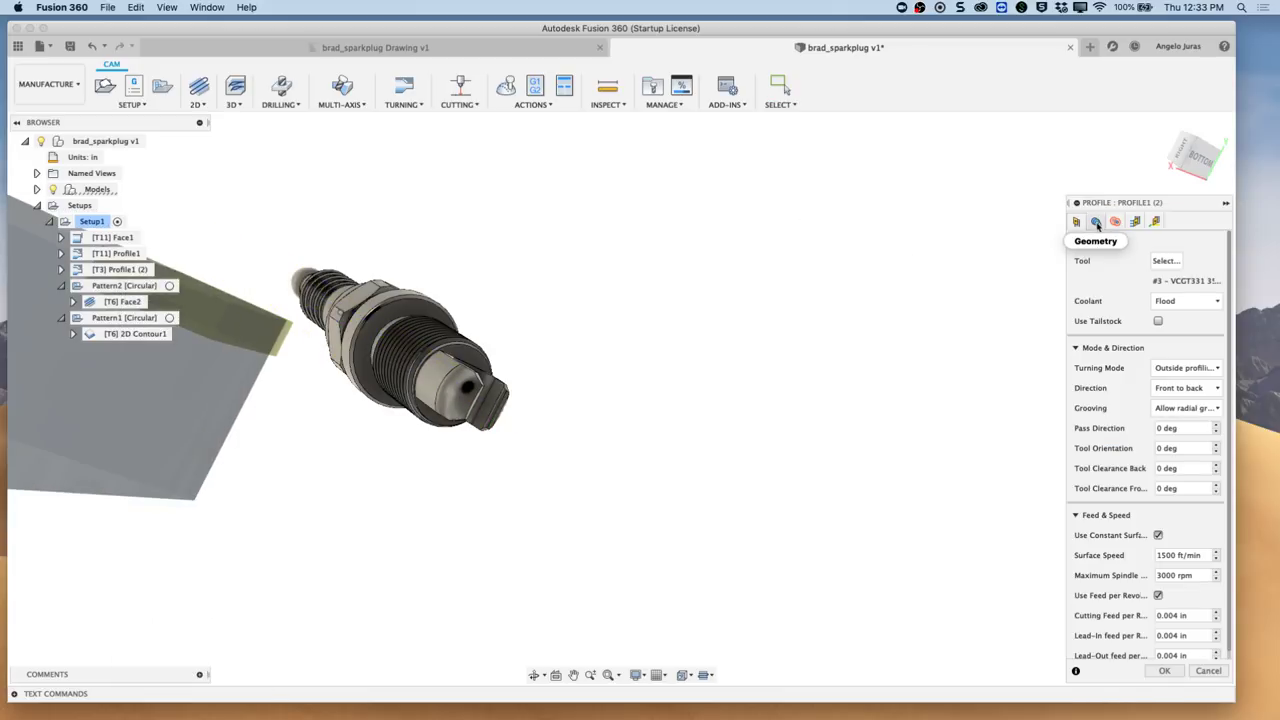
{"action": "left_click", "coordinate": [1096, 222]}
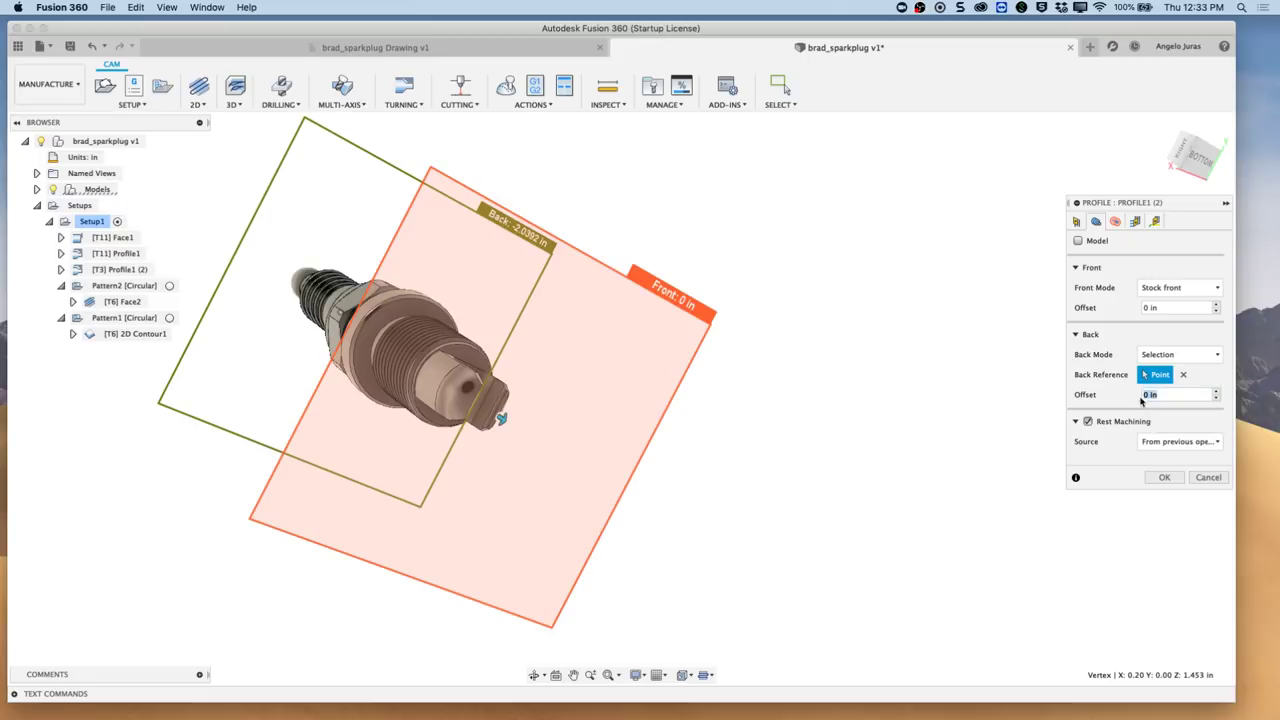
{"action": "left_click", "coordinate": [1184, 157]}
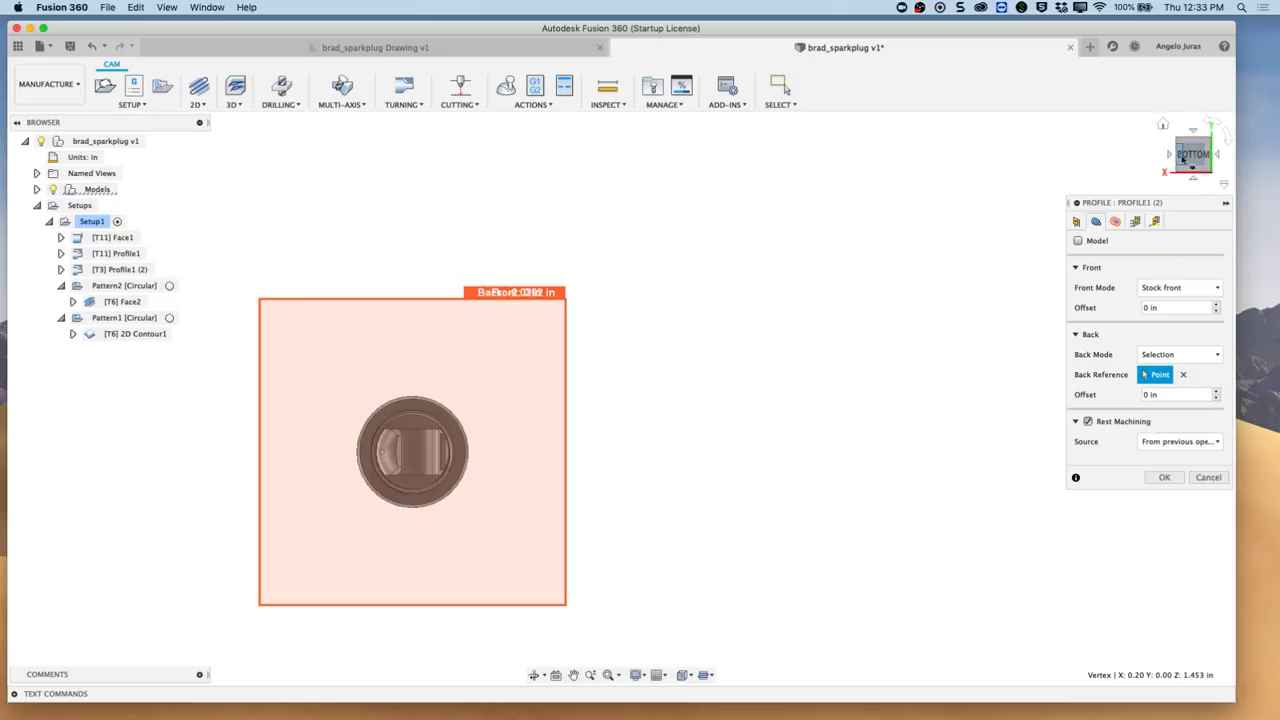
{"action": "left_click", "coordinate": [1169, 155]}
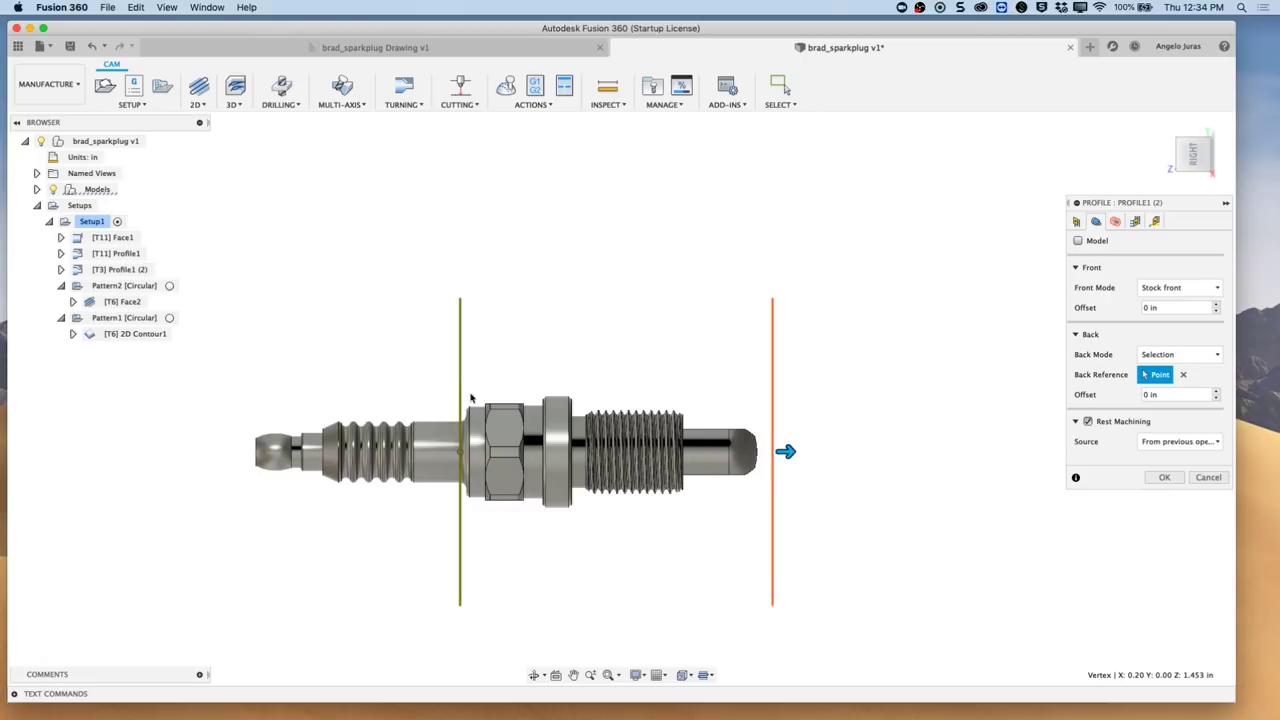
{"action": "left_click", "coordinate": [1159, 395]}
{"action": "type", "text": ".1"}
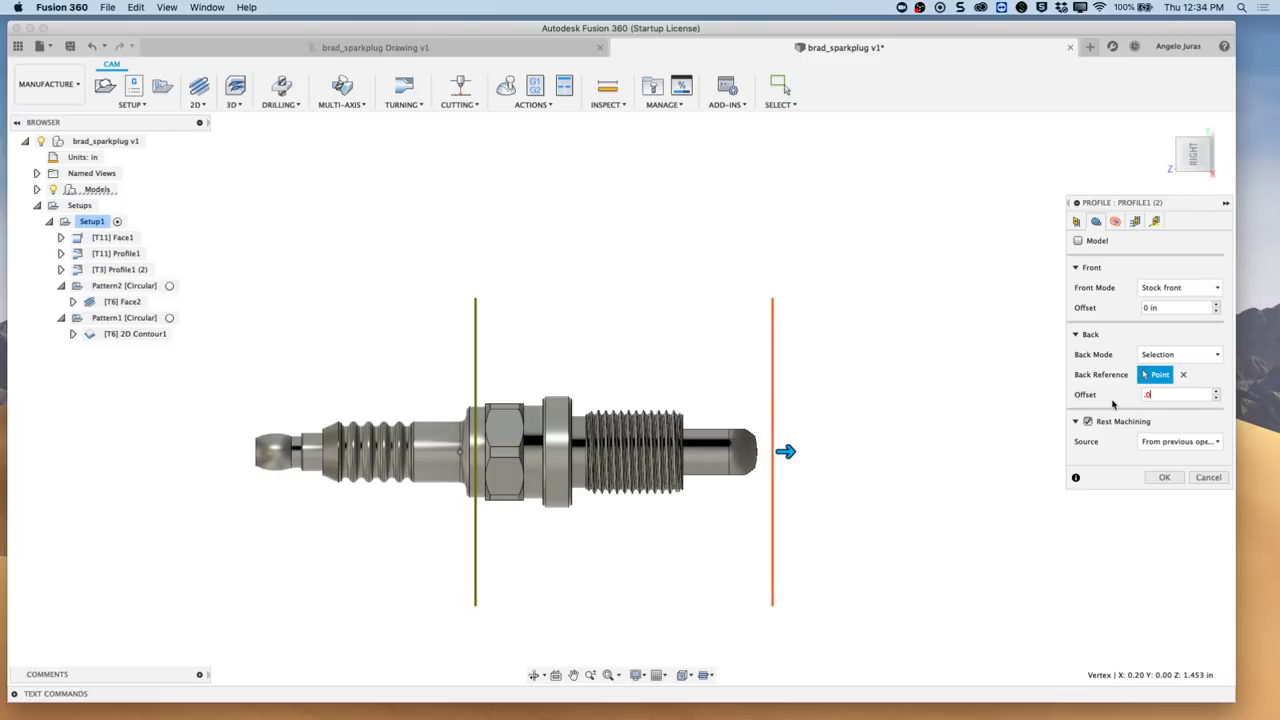
{"action": "left_click", "coordinate": [1164, 478]}
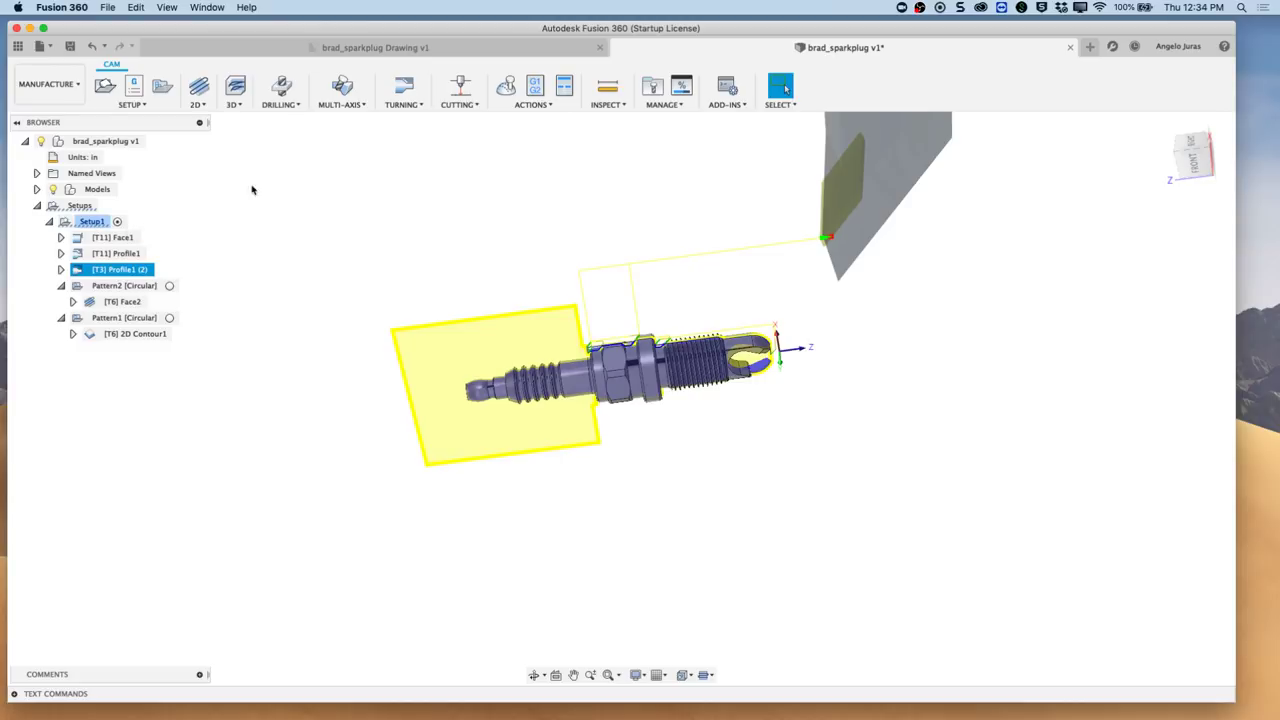
- Zoom and orbit to check the shortened Profile1 (2) toolpath near the tip, then open the 2D menu
{"action": "scroll", "coordinate": [779, 330], "scroll_direction": "up", "scroll_amount": 3}
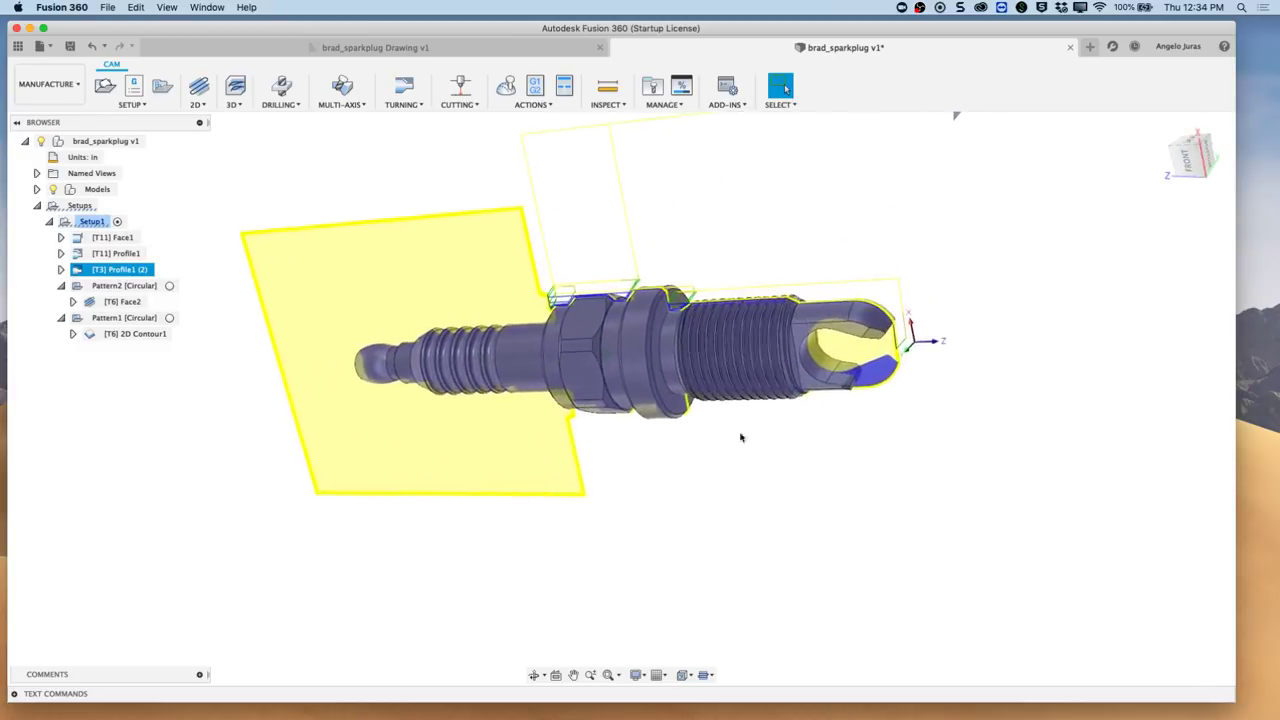
{"action": "middle_click_drag", "start_coordinate": [777, 340], "coordinate": [716, 390], "text": "shift"}
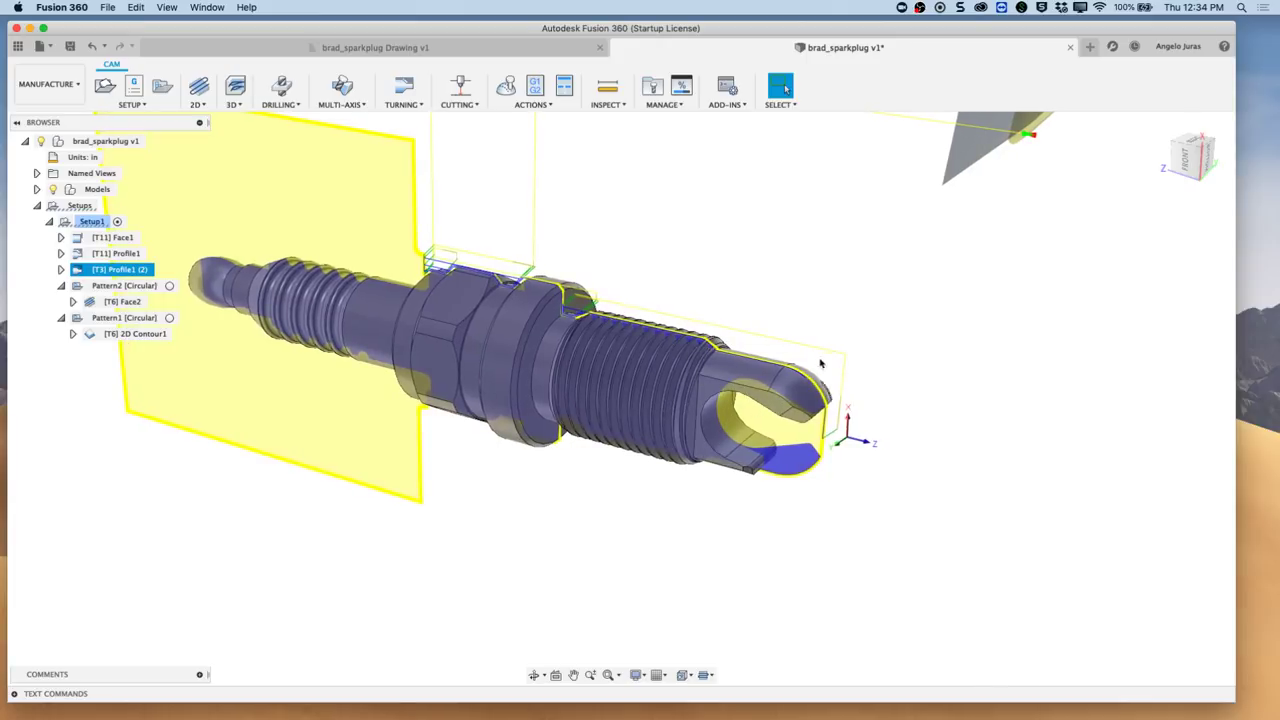
{"action": "middle_click_drag", "start_coordinate": [738, 408], "coordinate": [814, 352], "text": "shift"}
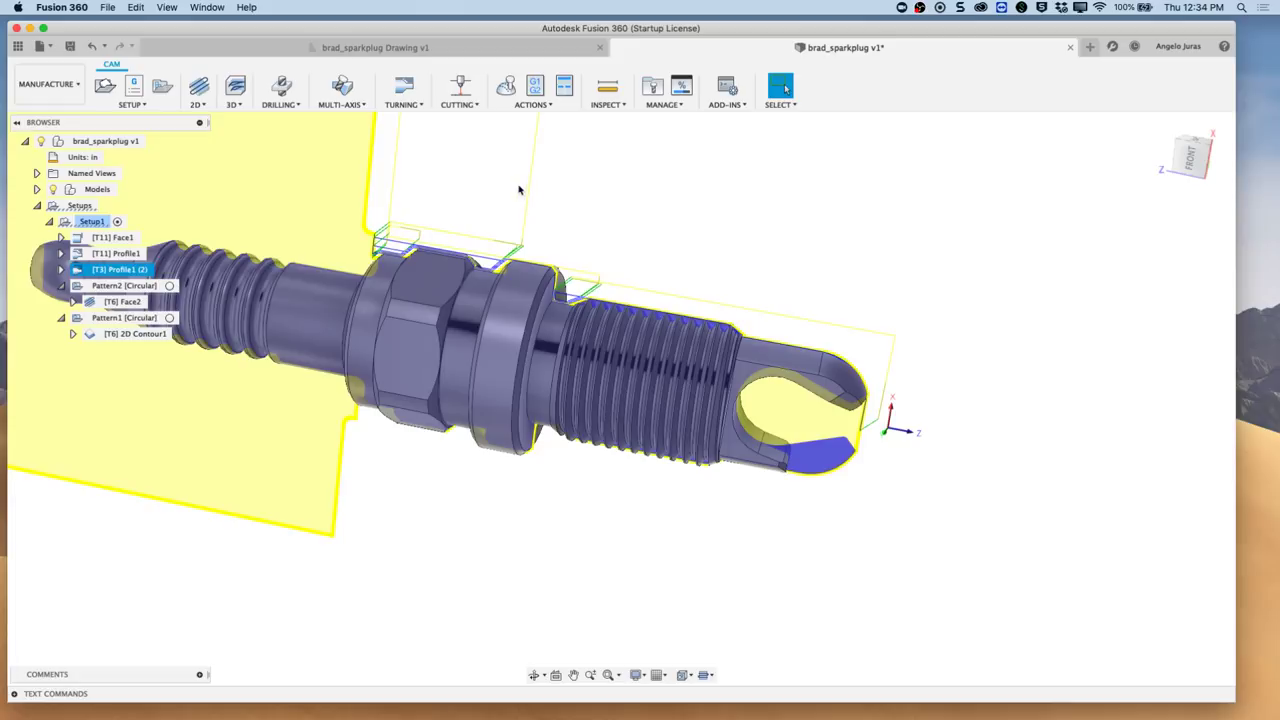
{"action": "left_click", "coordinate": [204, 107]}
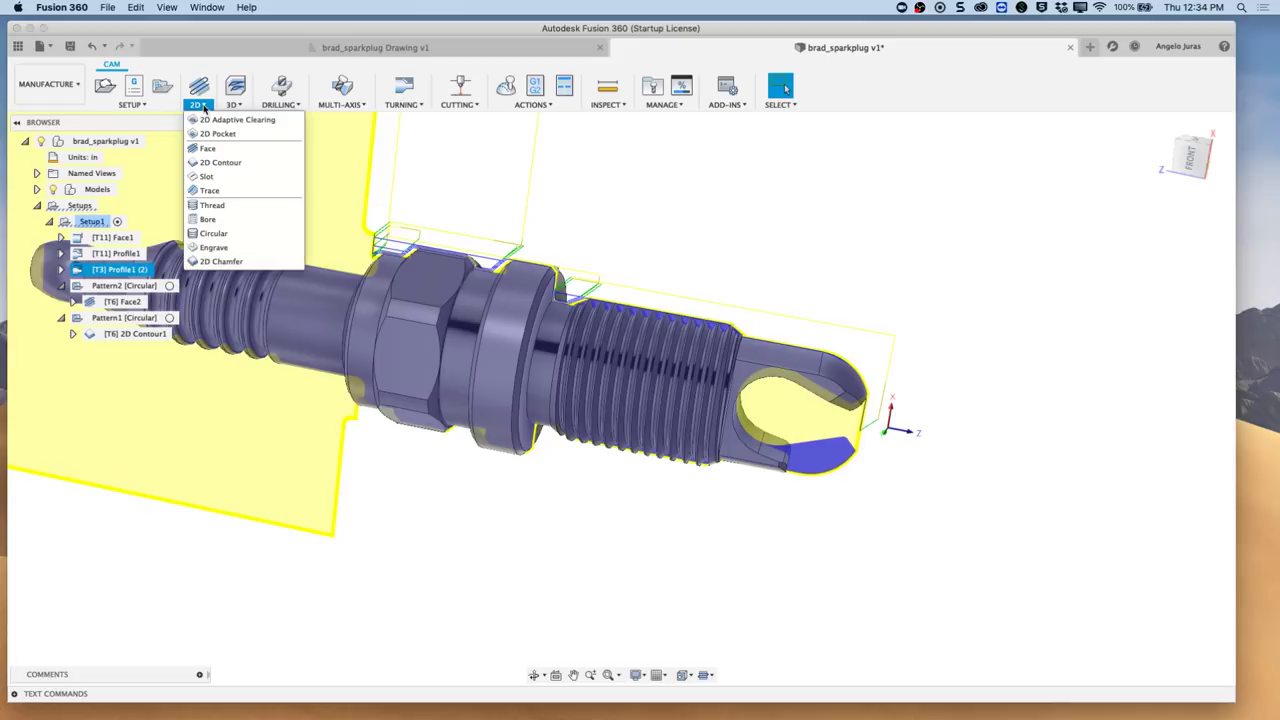
- Start a new 2D Contour operation and orbit to view the plug tip
{"action": "left_click", "coordinate": [209, 164]}
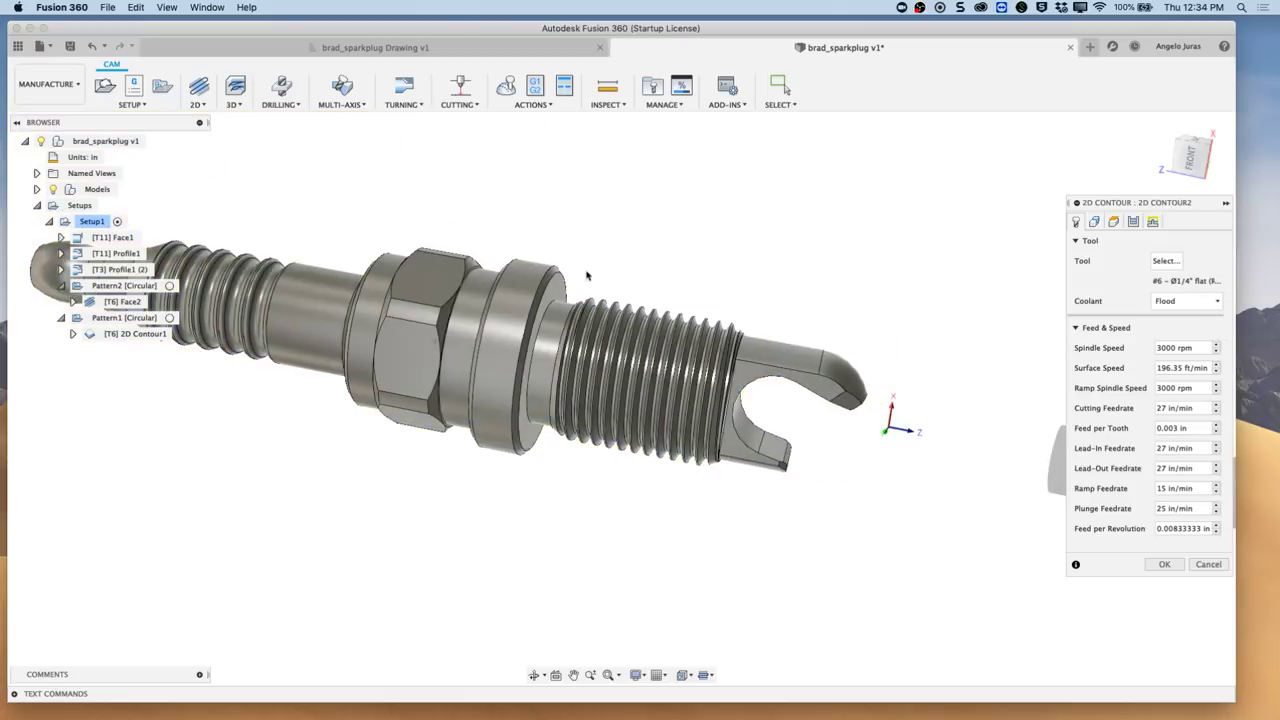
{"action": "middle_click_drag", "start_coordinate": [665, 340], "coordinate": [829, 457], "text": "shift"}
{"action": "scroll", "coordinate": [706, 376], "scroll_direction": "up", "scroll_amount": 5}
{"action": "scroll", "coordinate": [706, 376], "scroll_direction": "down", "scroll_amount": 3}
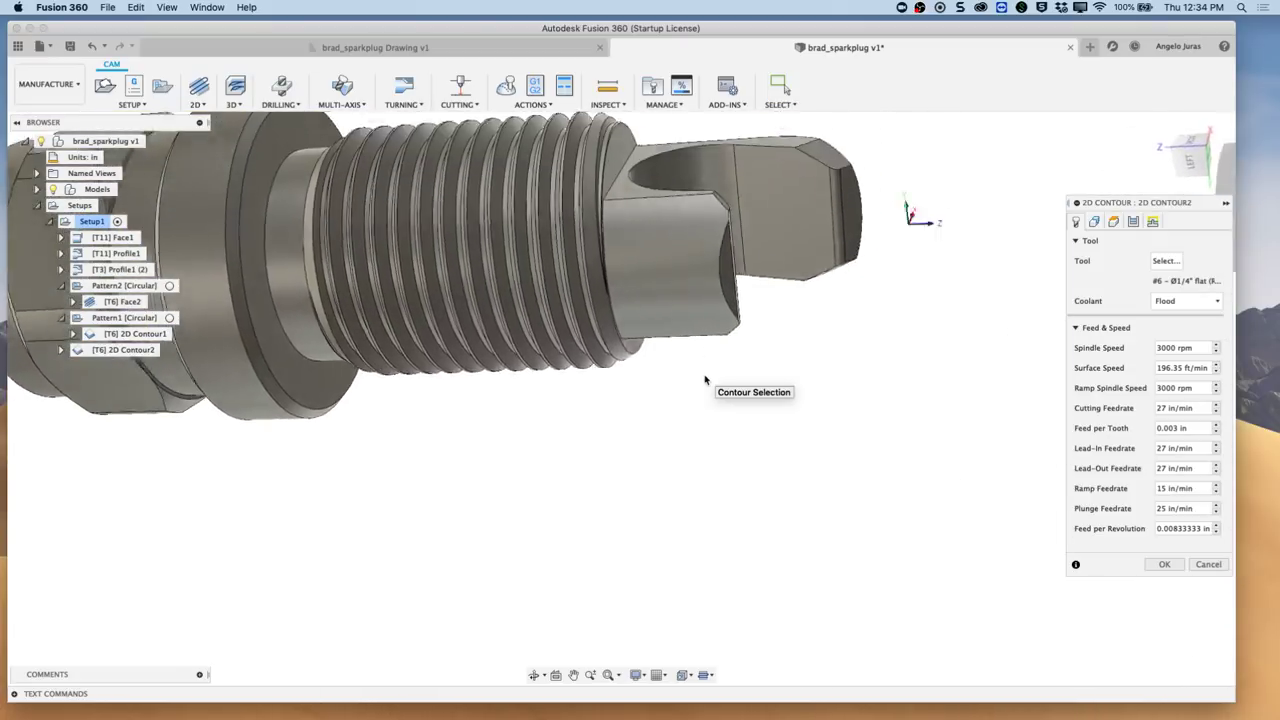
{"action": "middle_click_drag", "start_coordinate": [709, 371], "coordinate": [767, 250], "text": "shift"}
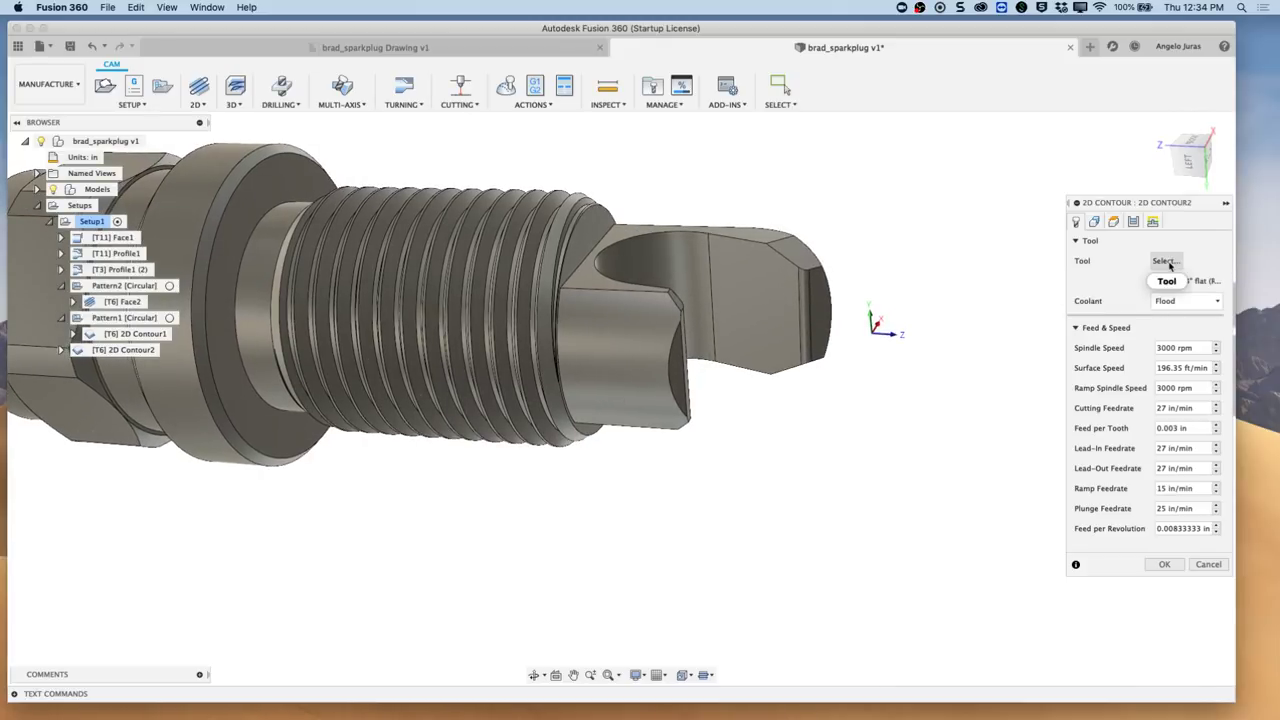
- Enable custom Tool Orientation on the Geometry tab and activate Contour Selection
{"action": "left_click", "coordinate": [1094, 222]}
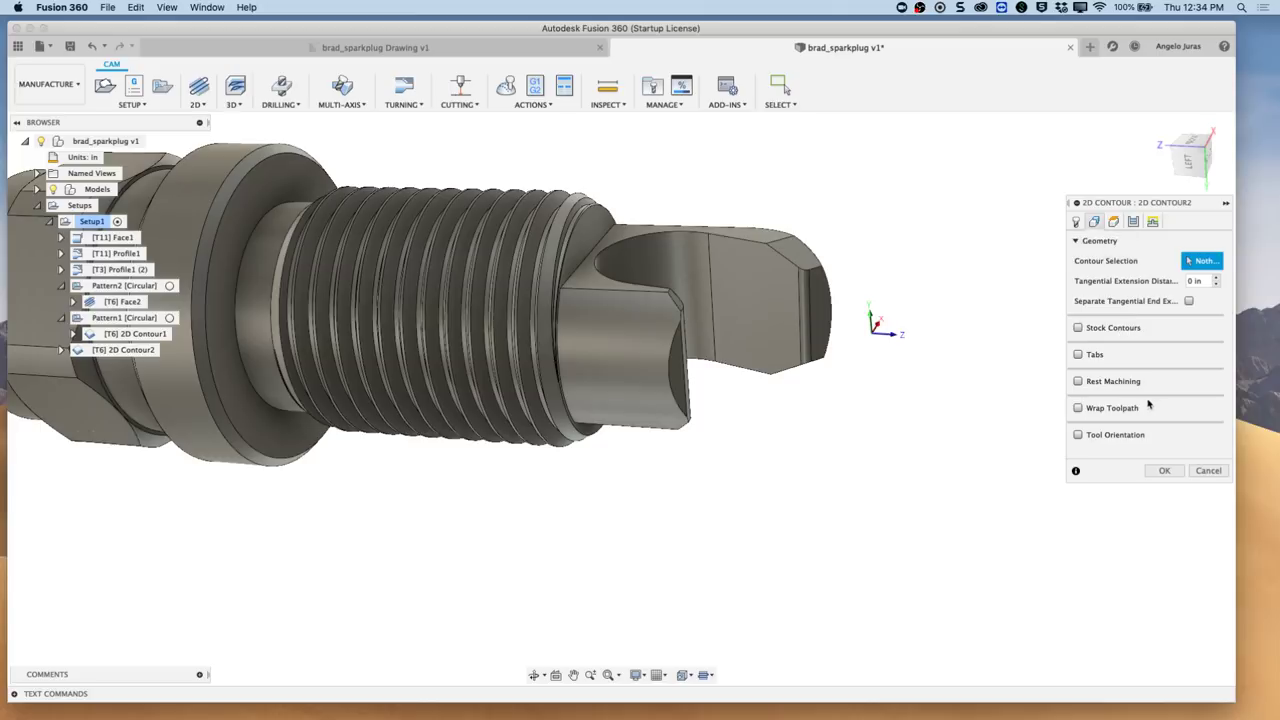
{"action": "left_click", "coordinate": [1079, 436]}
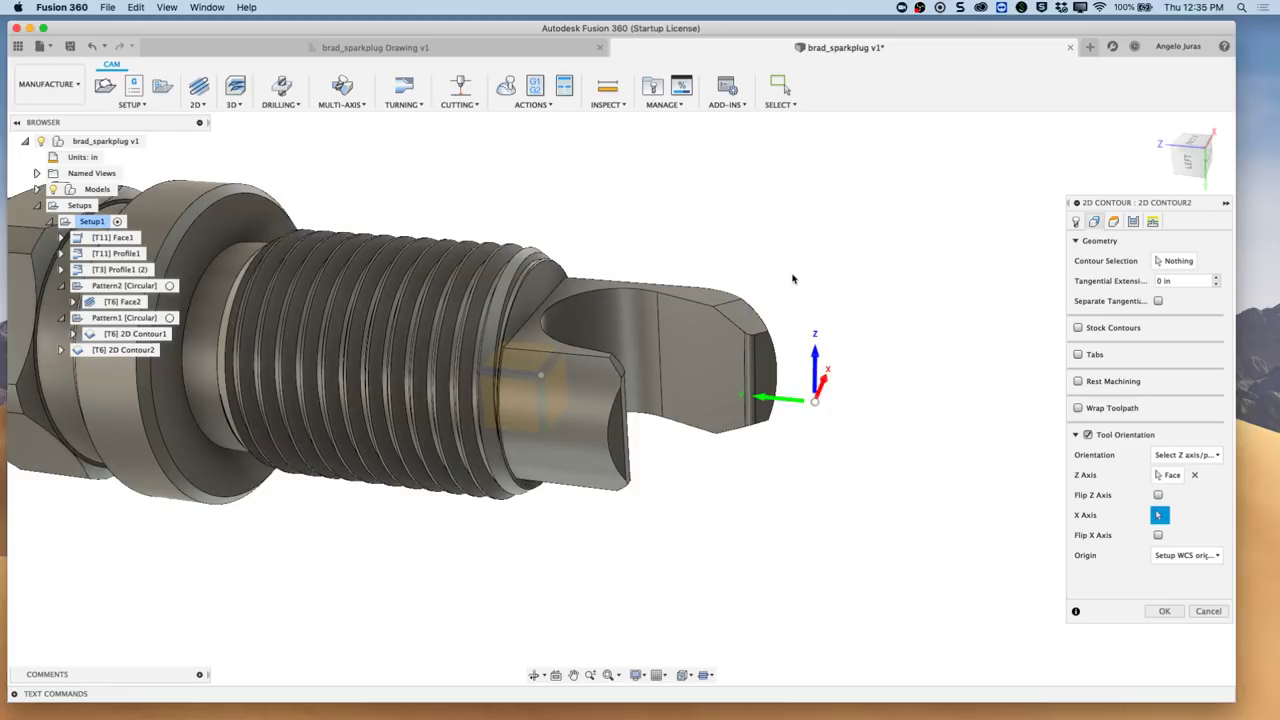
{"action": "left_click", "coordinate": [1180, 261]}
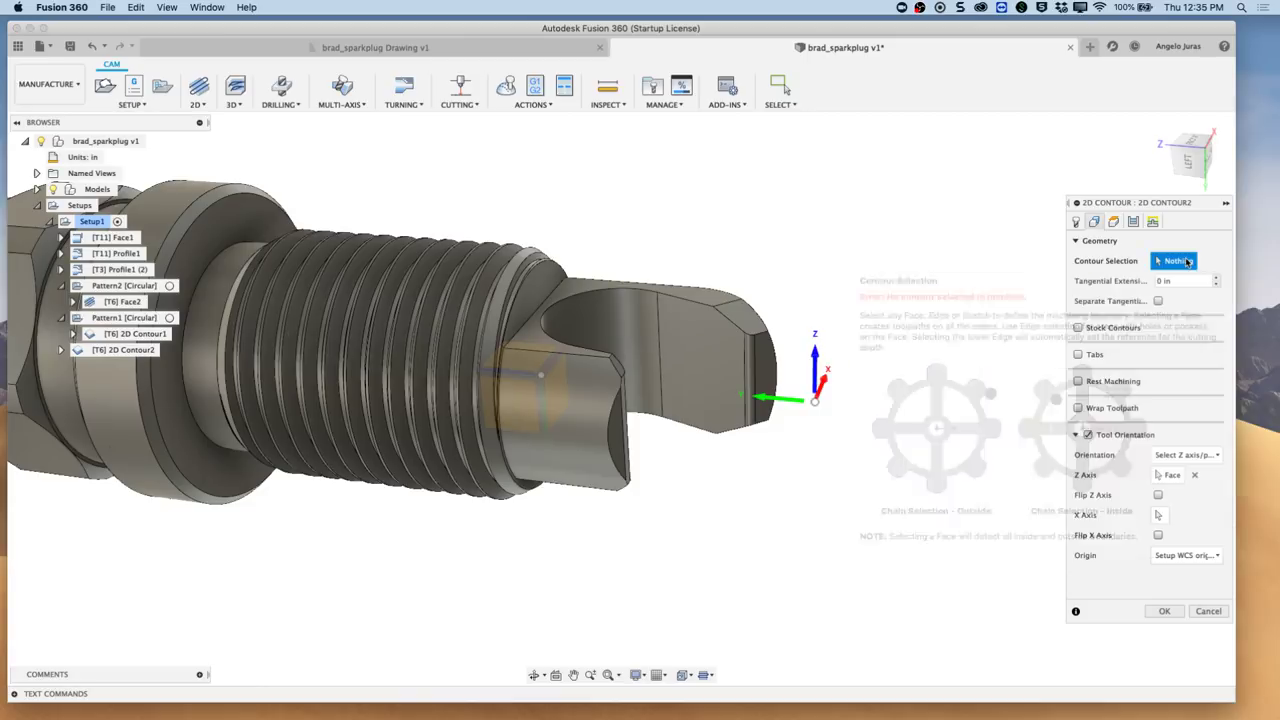
{"action": "scroll", "coordinate": [909, 338], "scroll_direction": "up", "scroll_amount": 3}
{"action": "scroll", "coordinate": [909, 341], "scroll_direction": "up", "scroll_amount": 2}
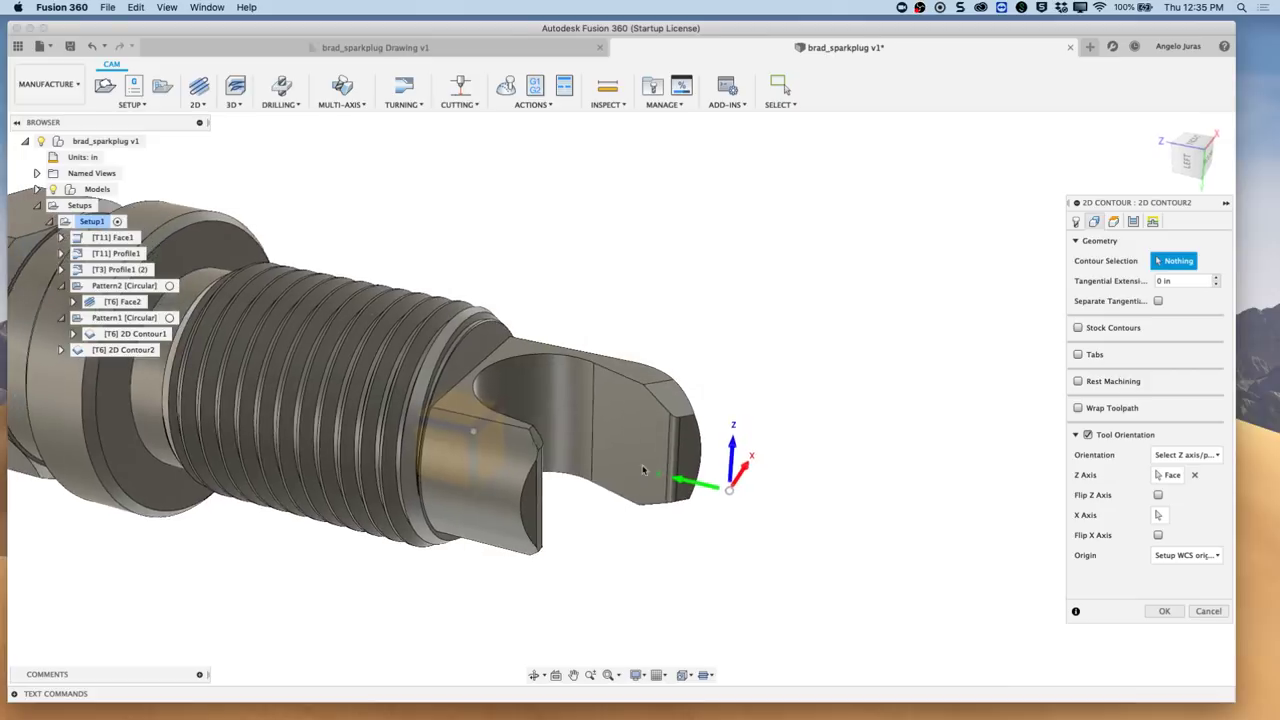
{"action": "scroll", "coordinate": [690, 421], "scroll_direction": "up", "scroll_amount": 2}
- Chain the hook slot edge, check it from other angles, then clear the selection
{"action": "left_click", "coordinate": [688, 430]}
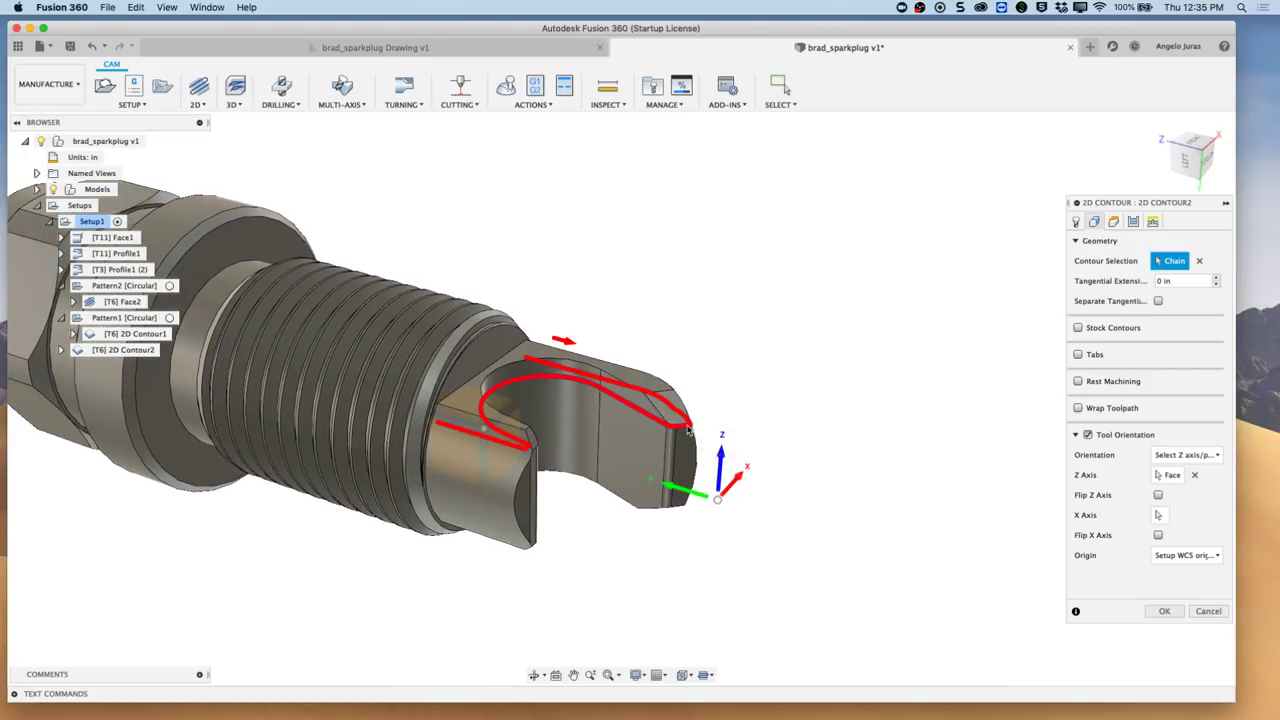
{"action": "middle_click_drag", "start_coordinate": [688, 428], "coordinate": [463, 588], "text": "shift"}
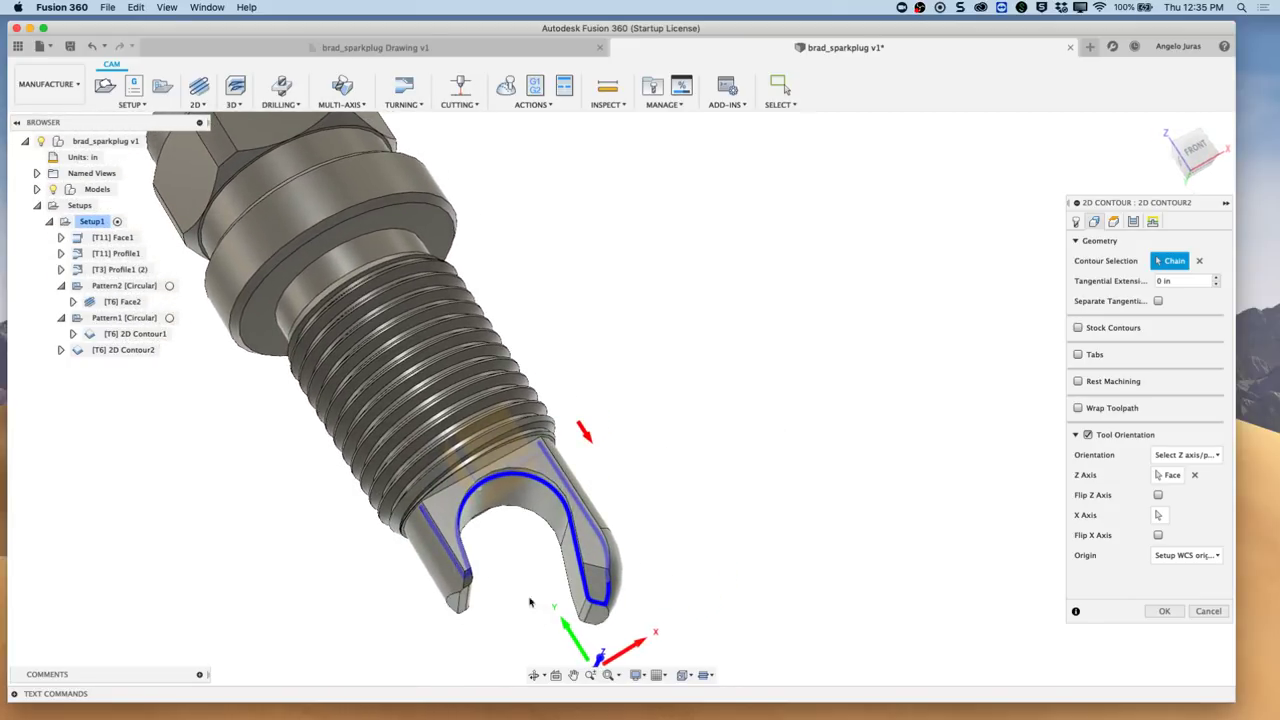
{"action": "middle_click_drag", "start_coordinate": [543, 603], "coordinate": [700, 574], "text": "shift"}
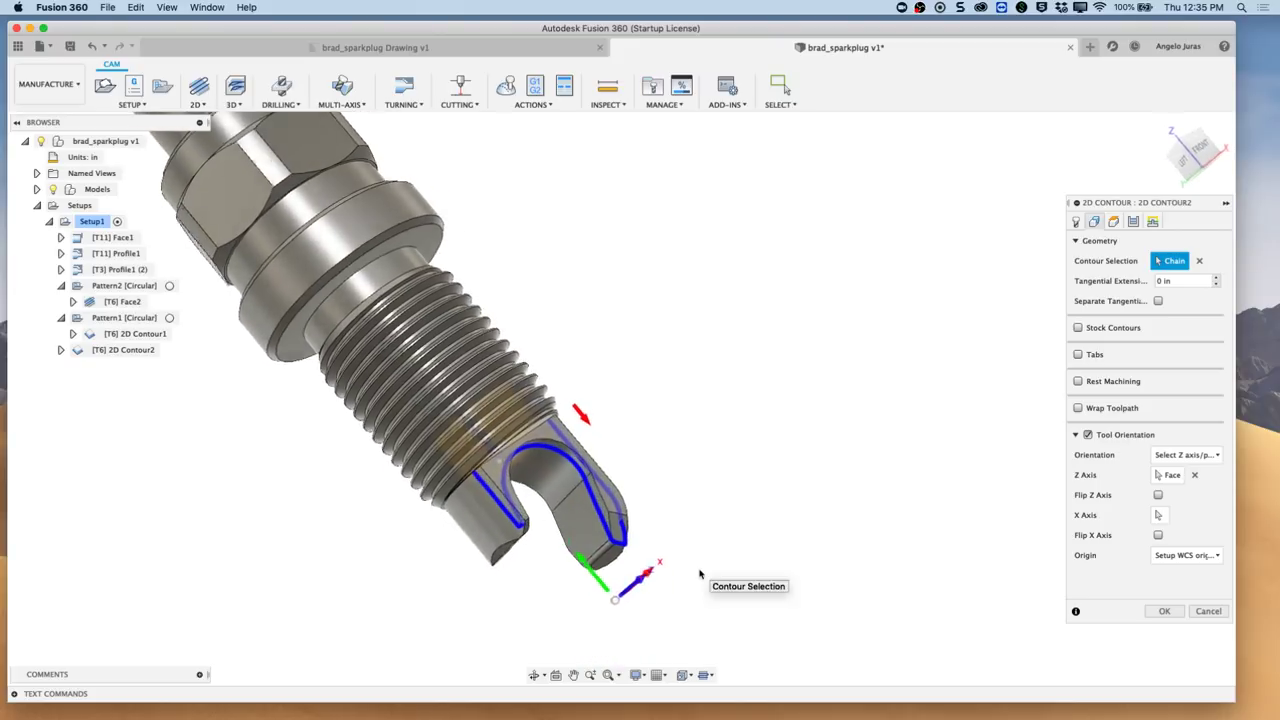
{"action": "left_click", "coordinate": [1199, 260]}
{"action": "middle_click_drag", "start_coordinate": [900, 450], "coordinate": [463, 652], "text": "shift"}
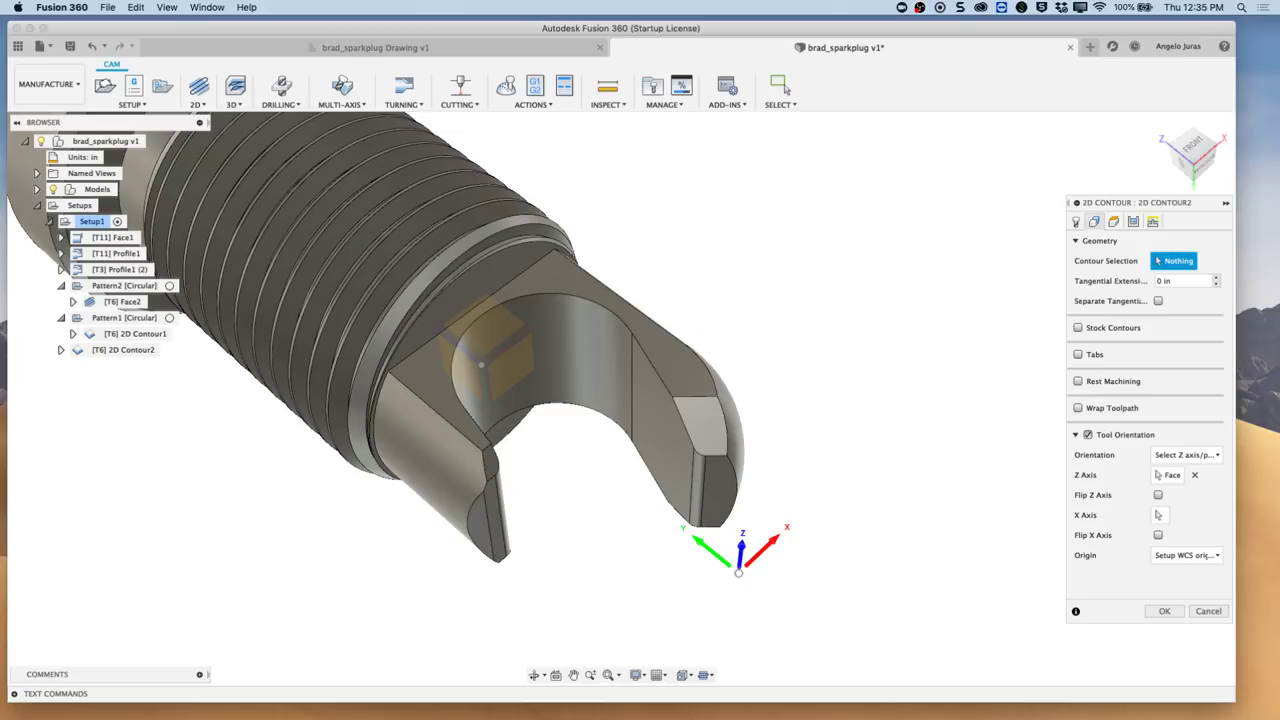
- Pick two slot edges, inspect them, then discard them and cancel 2D Contour2
{"action": "left_click", "coordinate": [726, 460]}
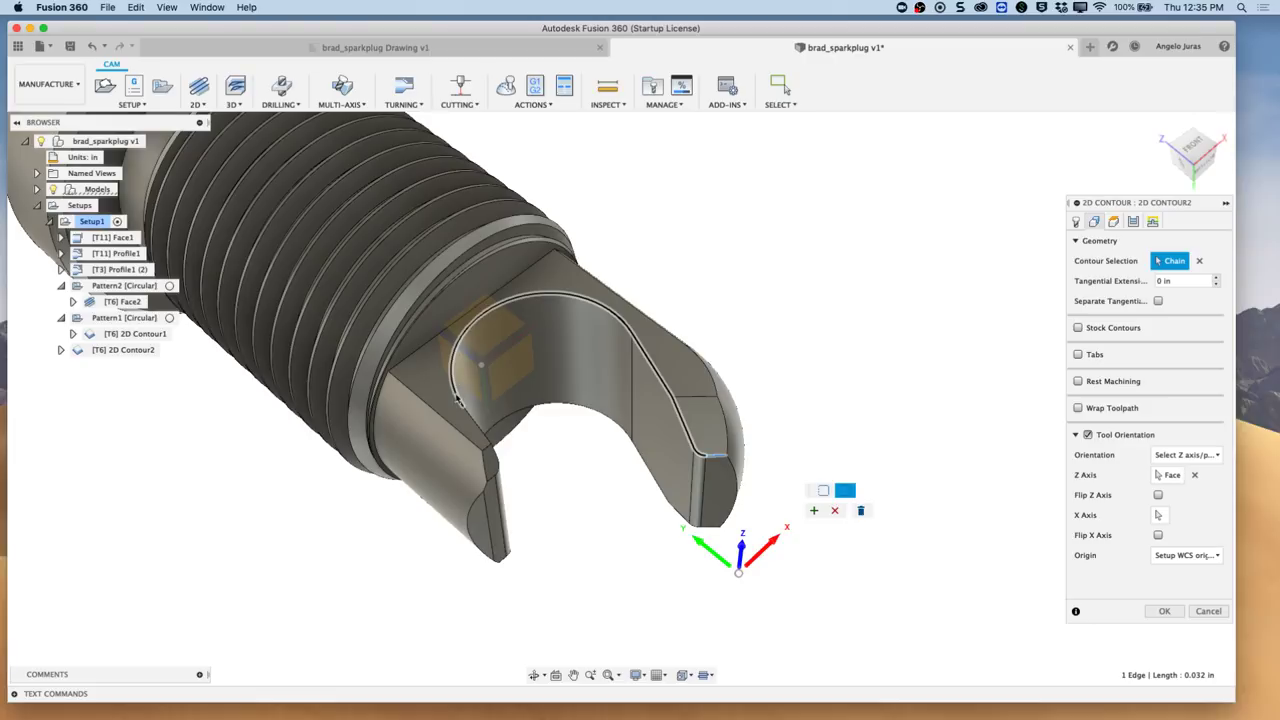
{"action": "left_click", "coordinate": [480, 503]}
{"action": "left_click", "coordinate": [1192, 148]}
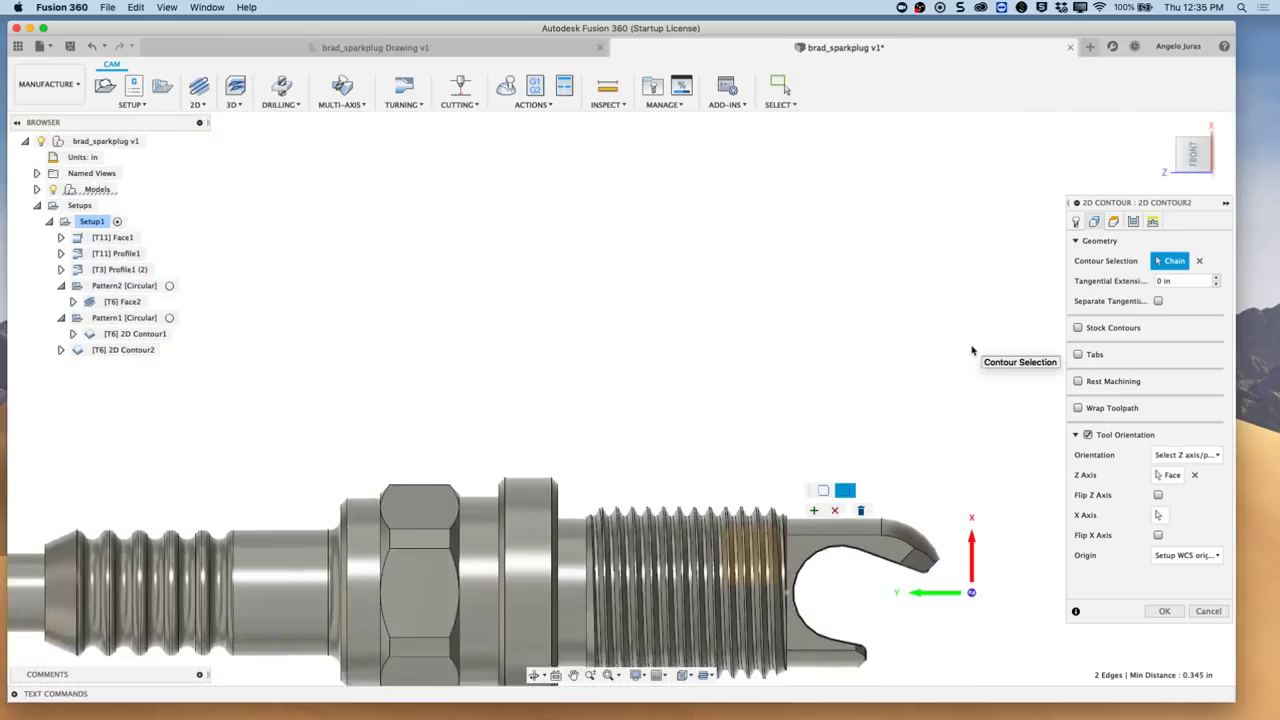
{"action": "scroll", "coordinate": [972, 356], "scroll_direction": "down", "scroll_amount": 3}
{"action": "scroll", "coordinate": [890, 637], "scroll_direction": "up", "scroll_amount": 2}
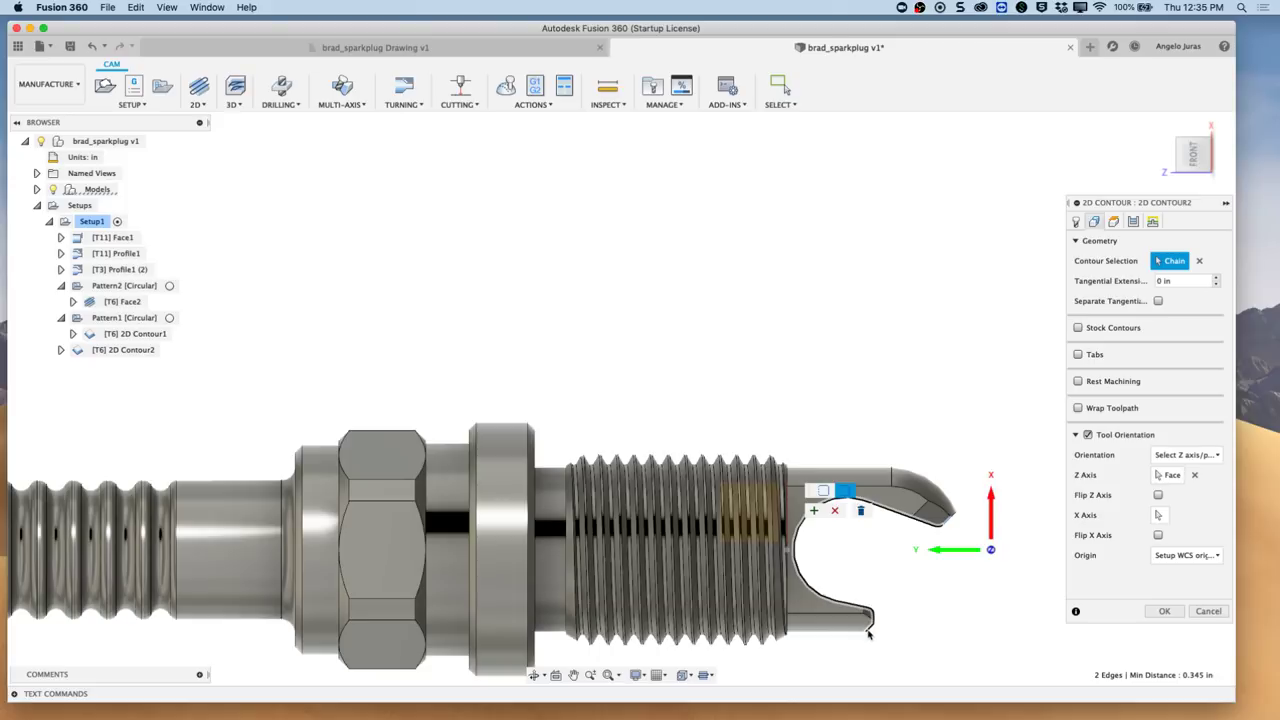
{"action": "middle_click_drag", "start_coordinate": [868, 634], "coordinate": [759, 625], "text": "shift"}
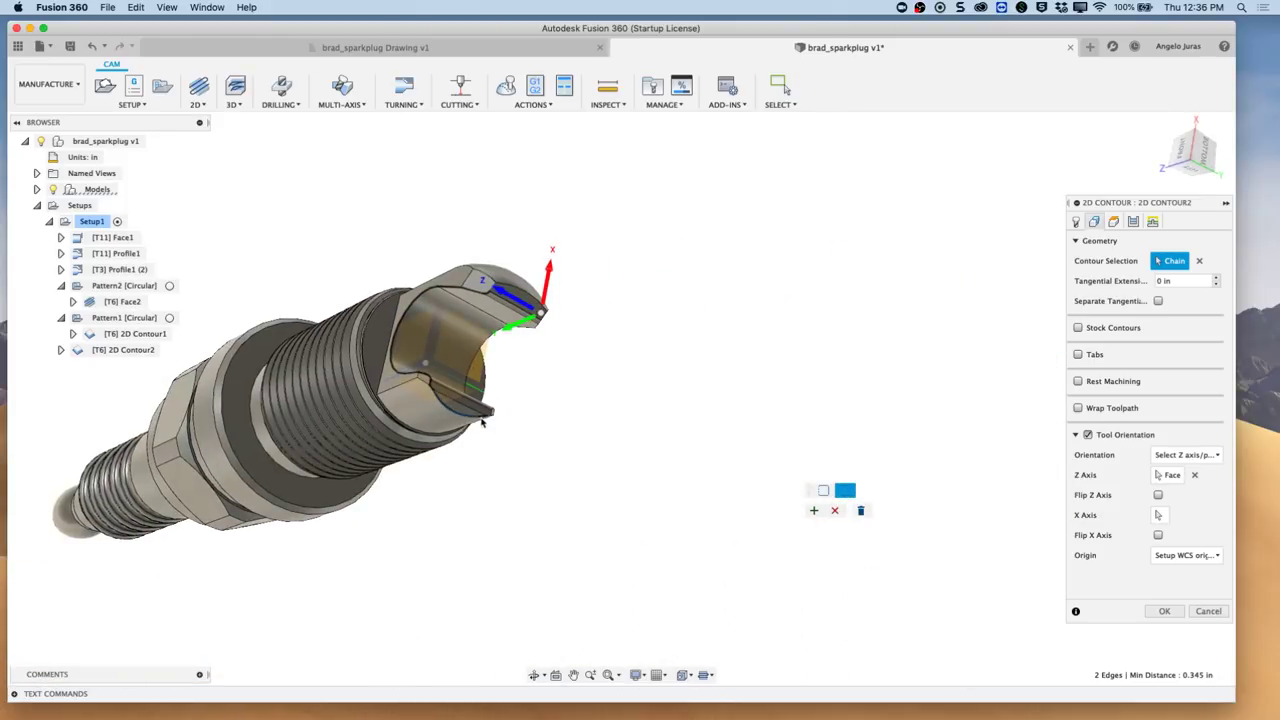
{"action": "middle_click_drag", "start_coordinate": [481, 422], "coordinate": [615, 410], "text": "shift"}
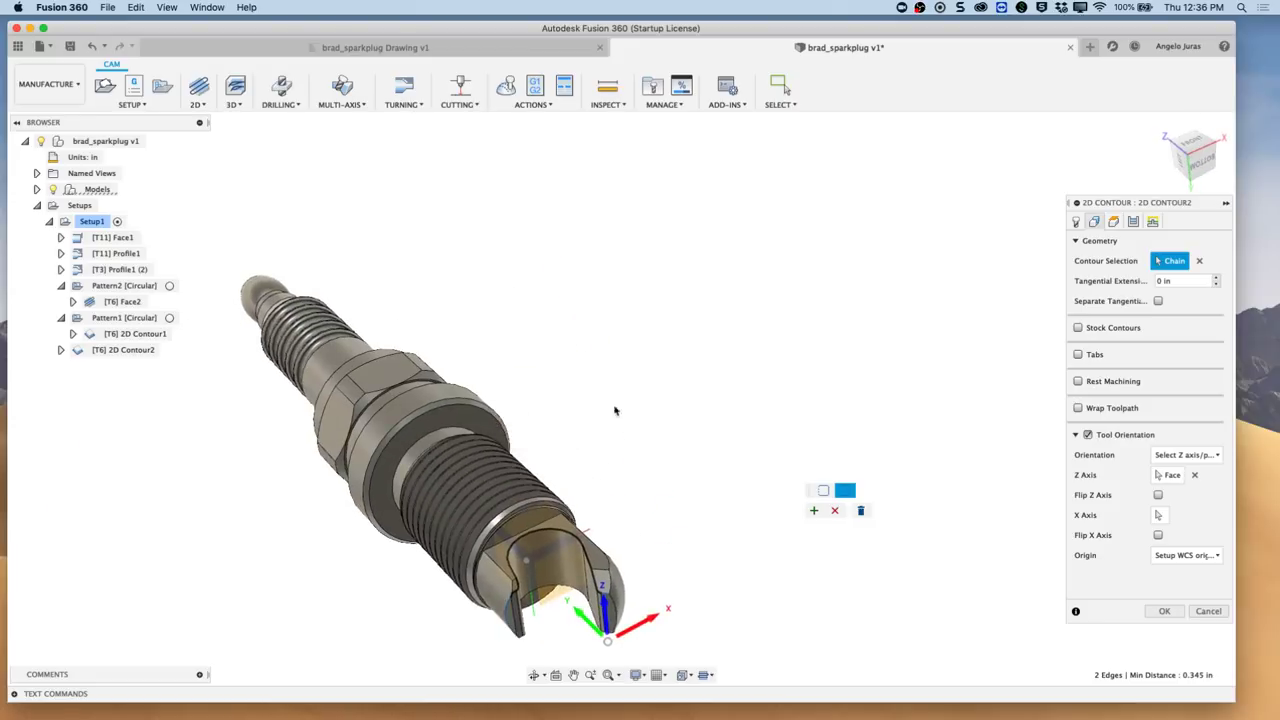
{"action": "scroll", "coordinate": [630, 408], "scroll_direction": "up", "scroll_amount": 5}
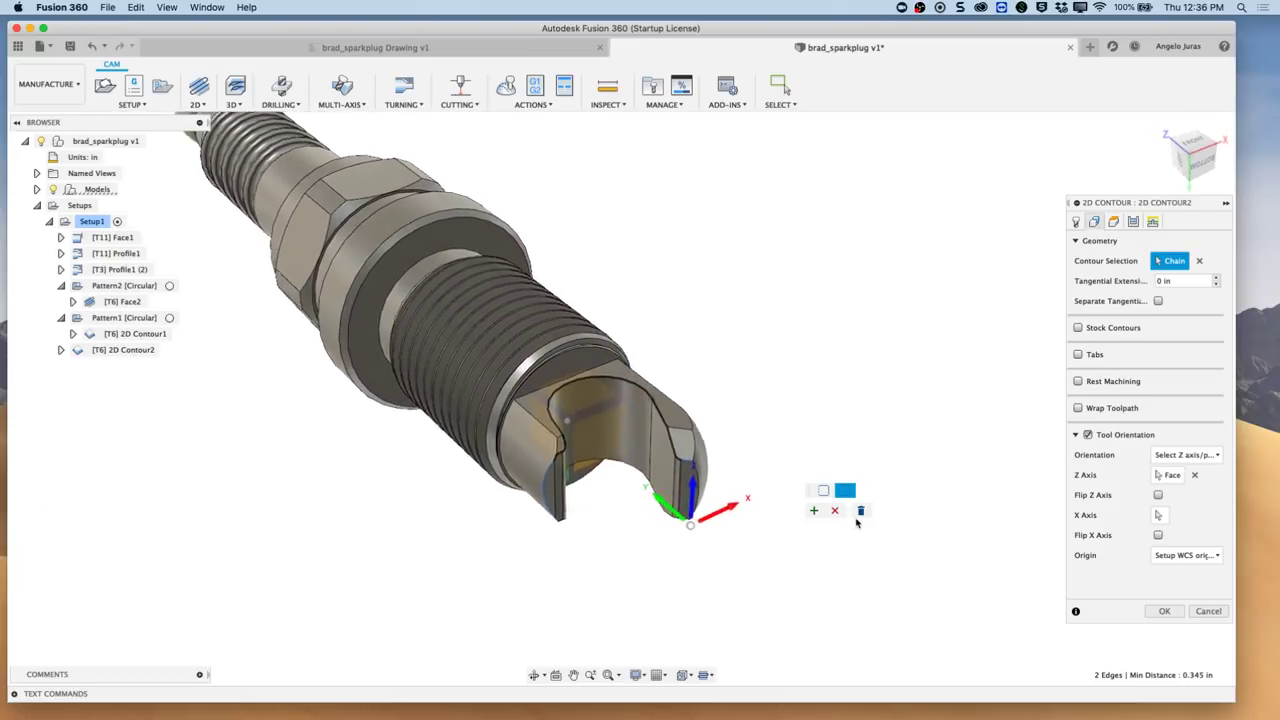
{"action": "left_click", "coordinate": [861, 512]}
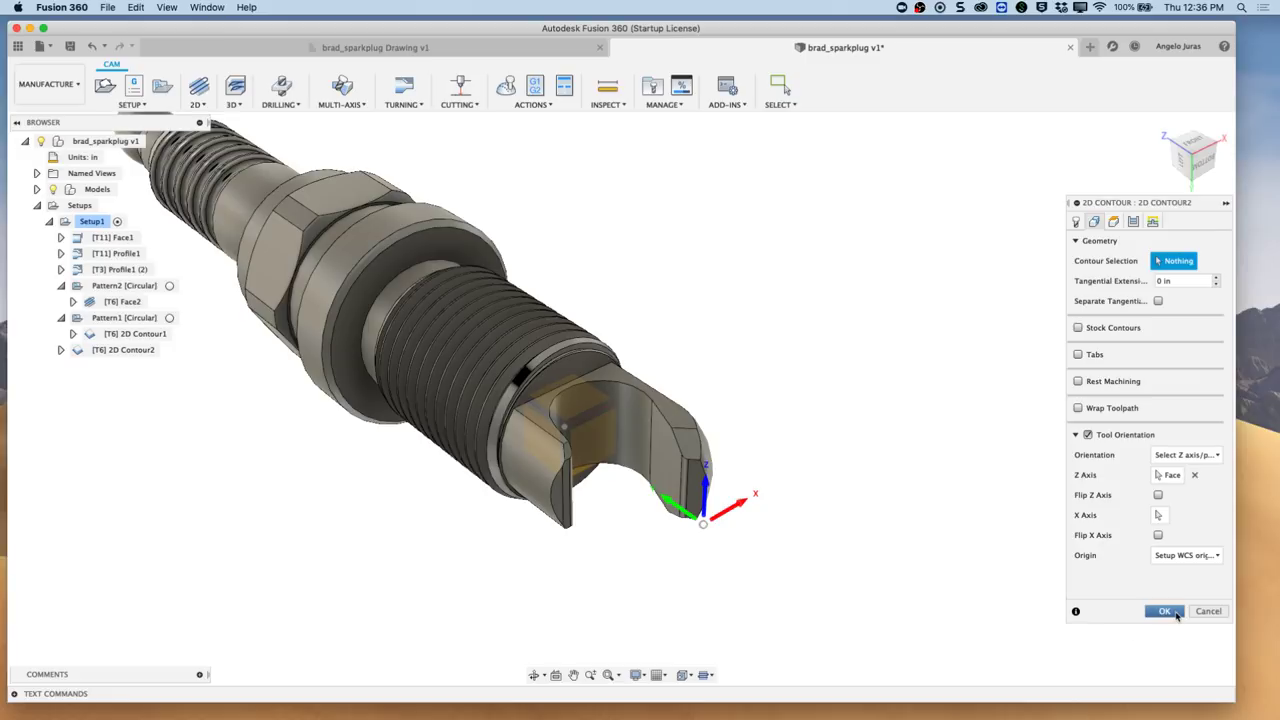
{"action": "left_click", "coordinate": [1206, 612]}
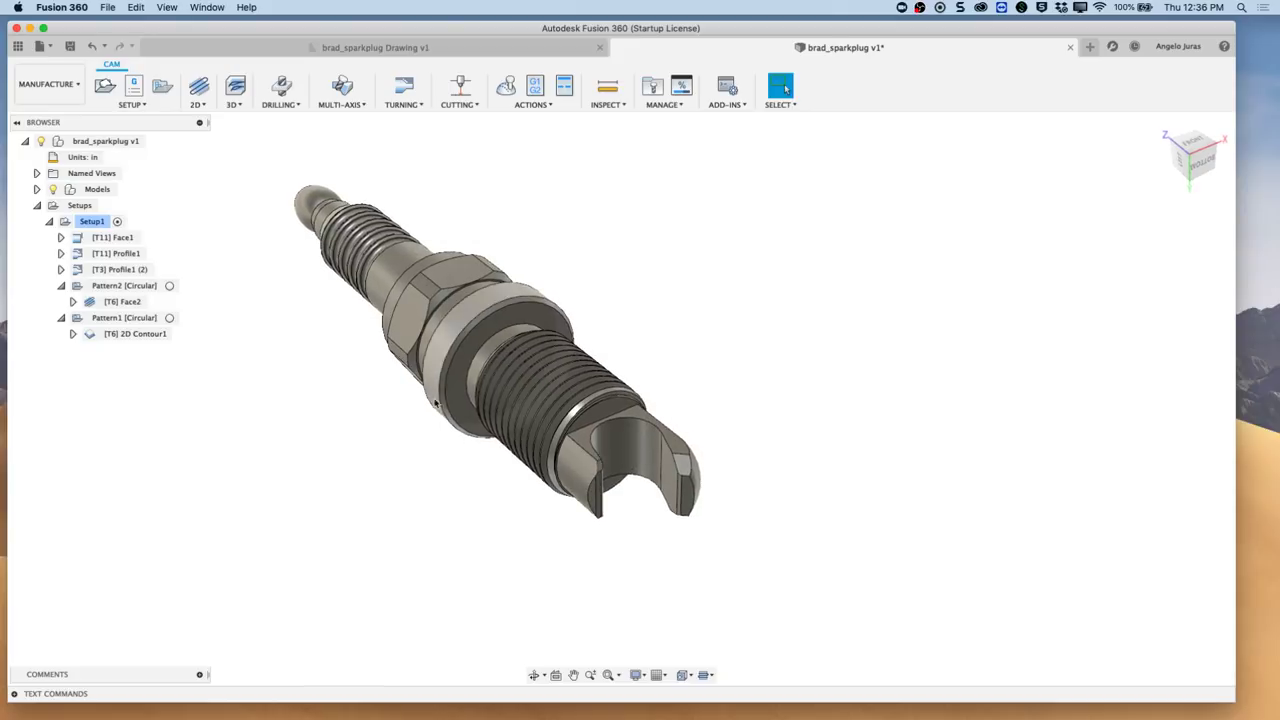
- Switch to the Design workspace and start a sketch on the spark plug's section face
{"action": "left_click", "coordinate": [76, 88]}
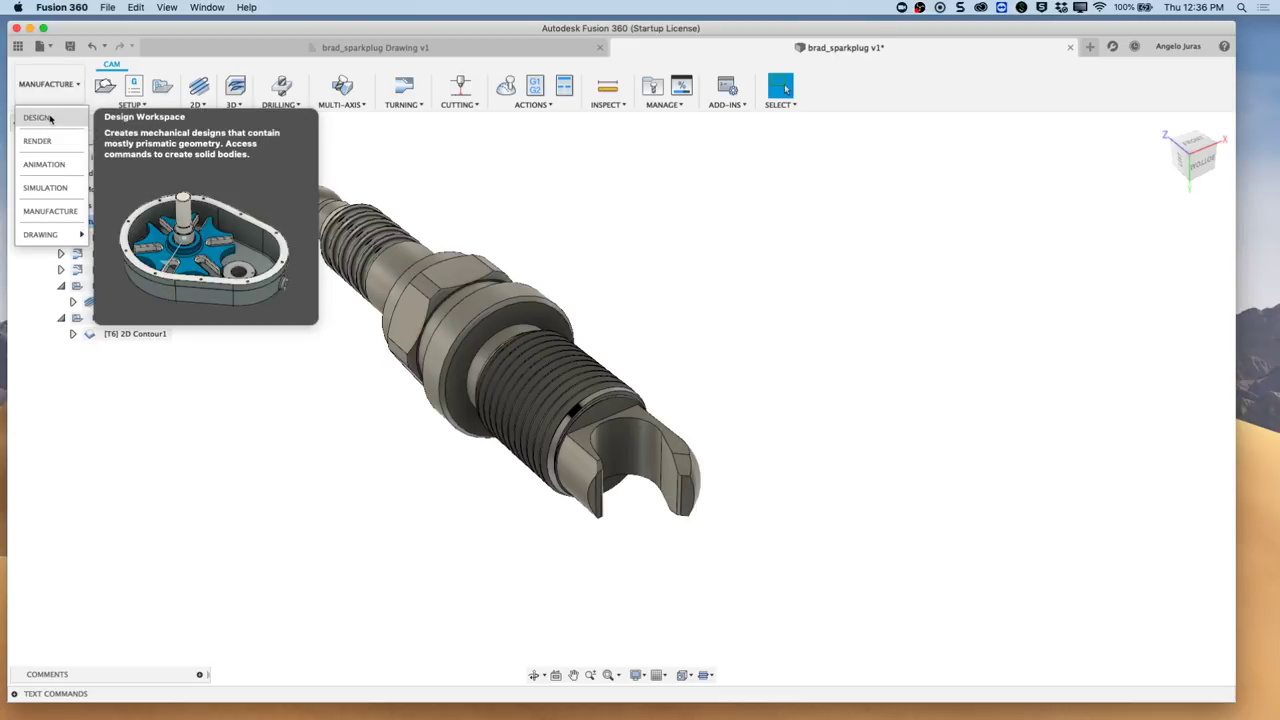
{"action": "left_click", "coordinate": [50, 119]}
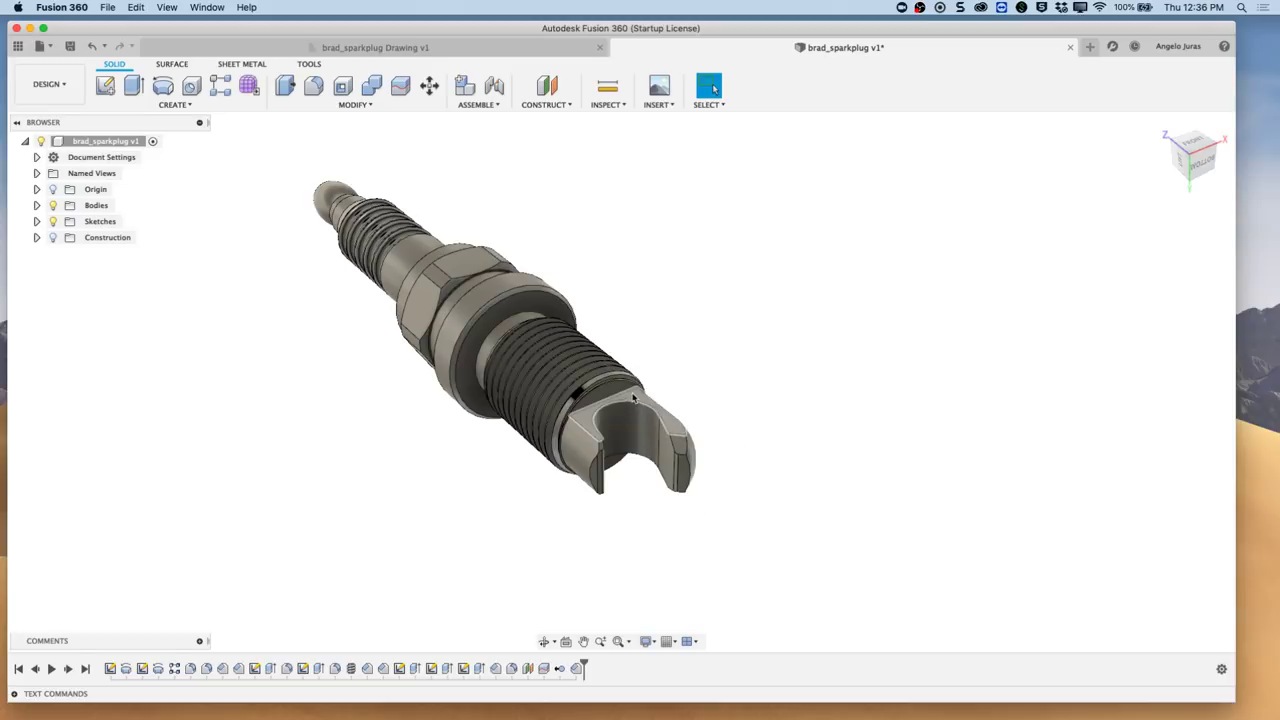
{"action": "left_click", "coordinate": [105, 85]}
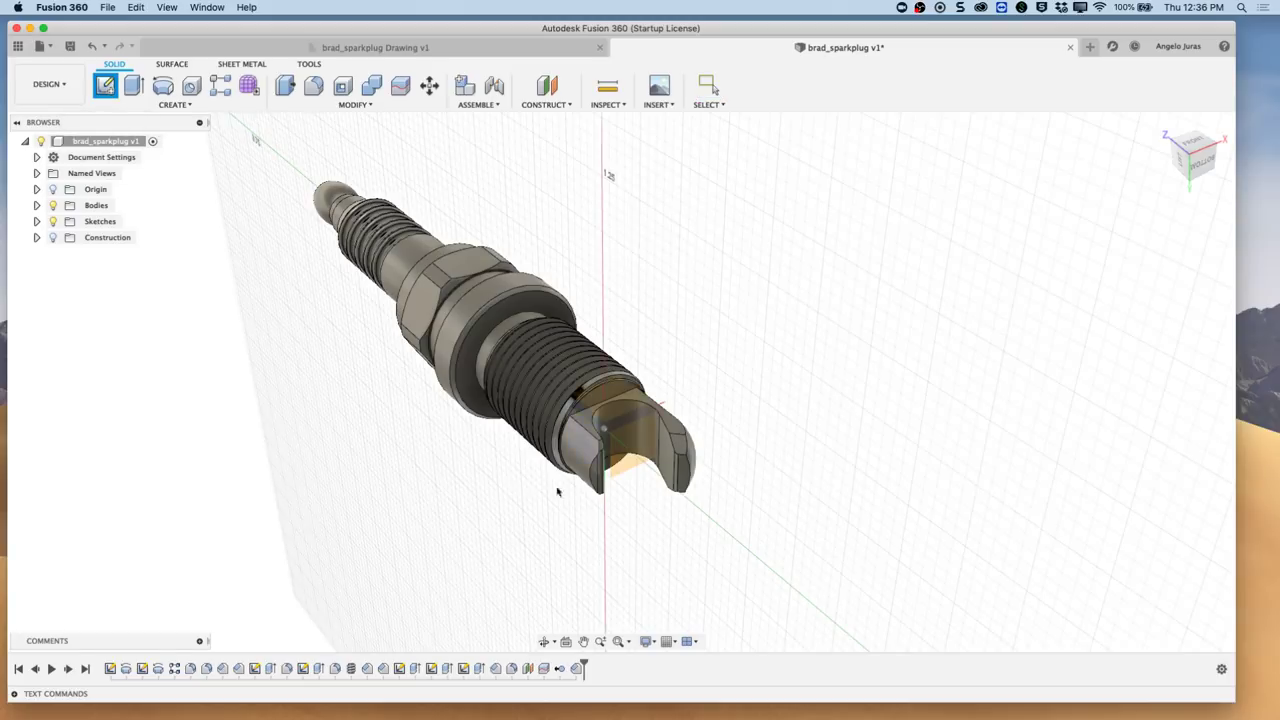
{"action": "left_click", "coordinate": [590, 434]}
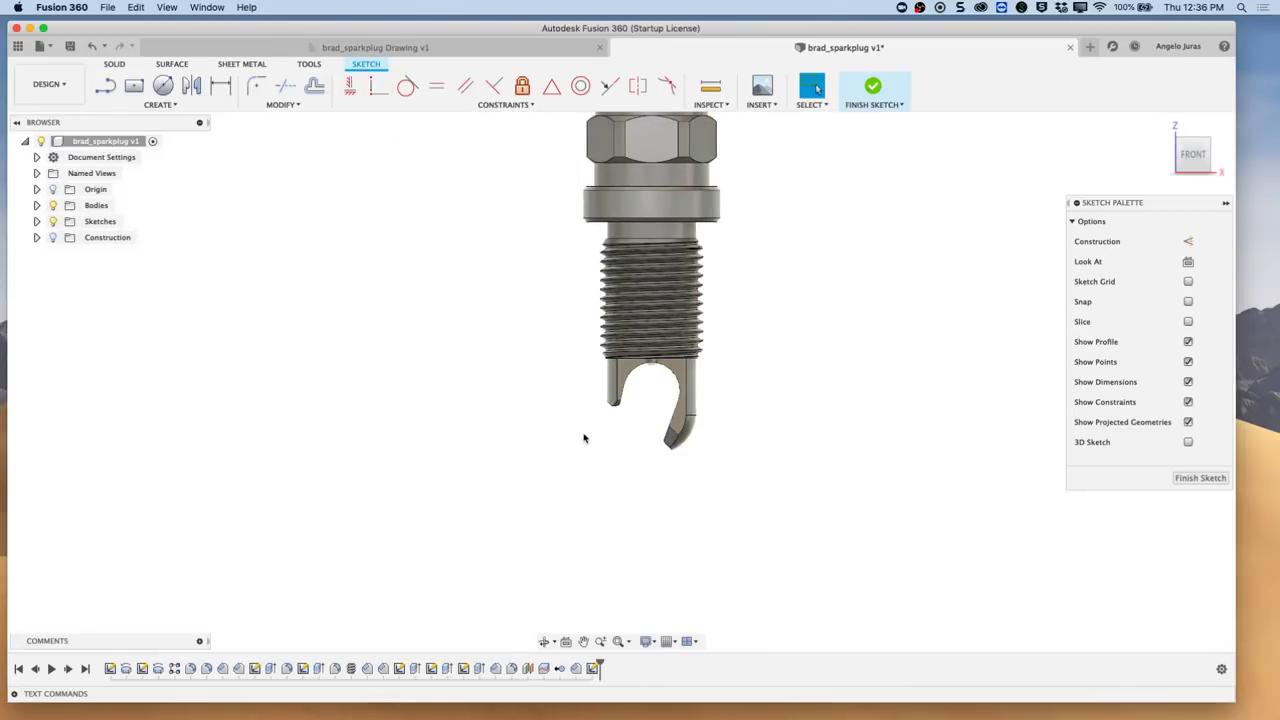
- Start Project and pick three faces on the slotted tip
{"action": "left_click", "coordinate": [159, 104]}
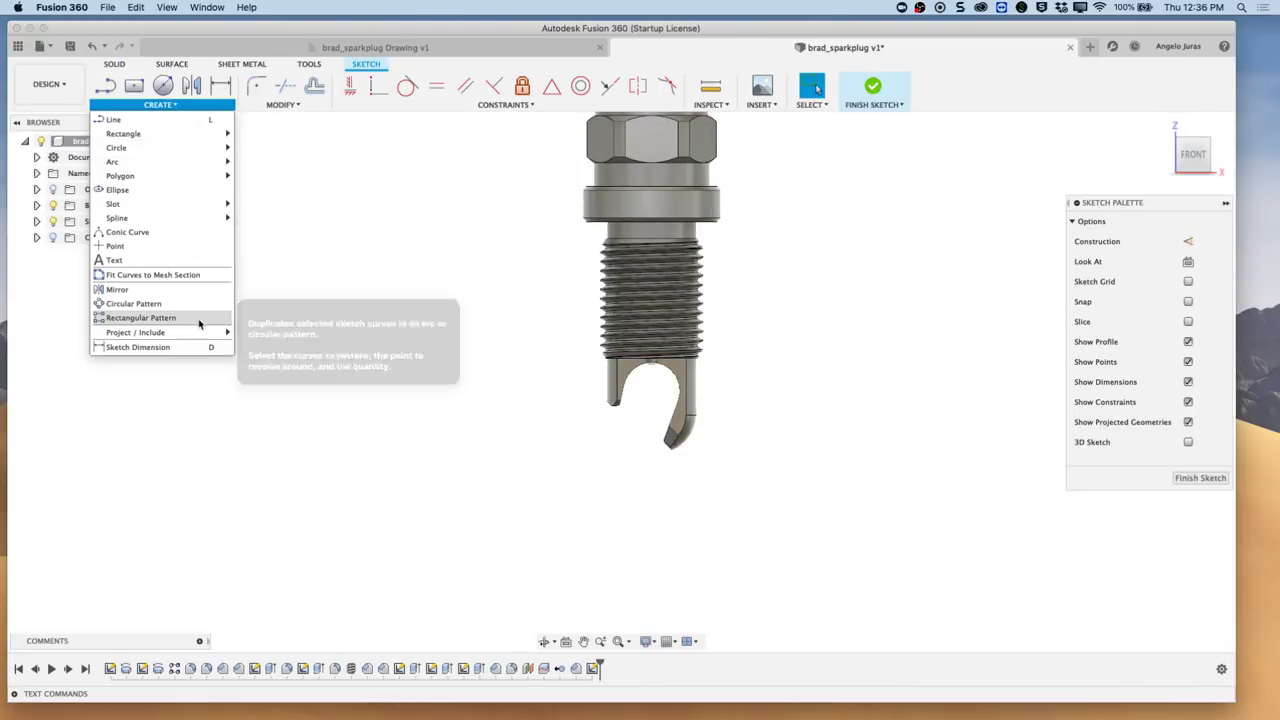
{"action": "mouse_move", "coordinate": [203, 331]}
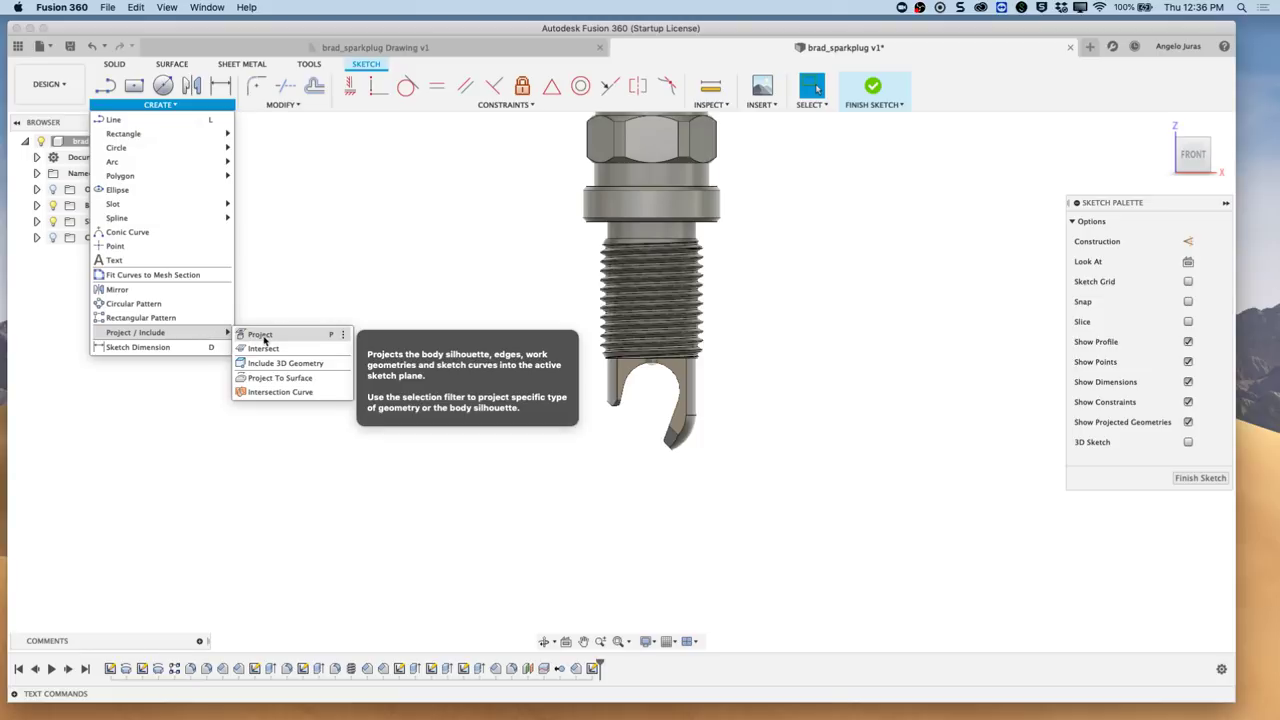
{"action": "left_click", "coordinate": [331, 339]}
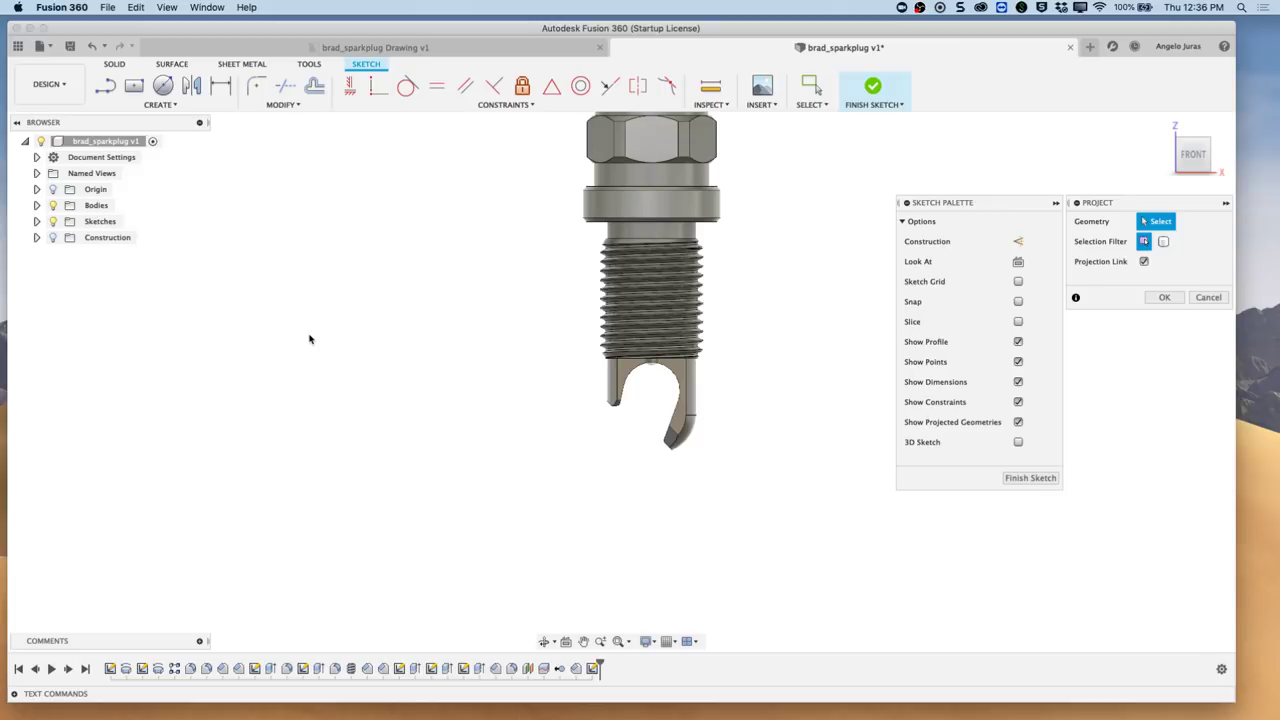
{"action": "scroll", "coordinate": [309, 339], "scroll_direction": "down", "scroll_amount": 10, "text": "shift"}
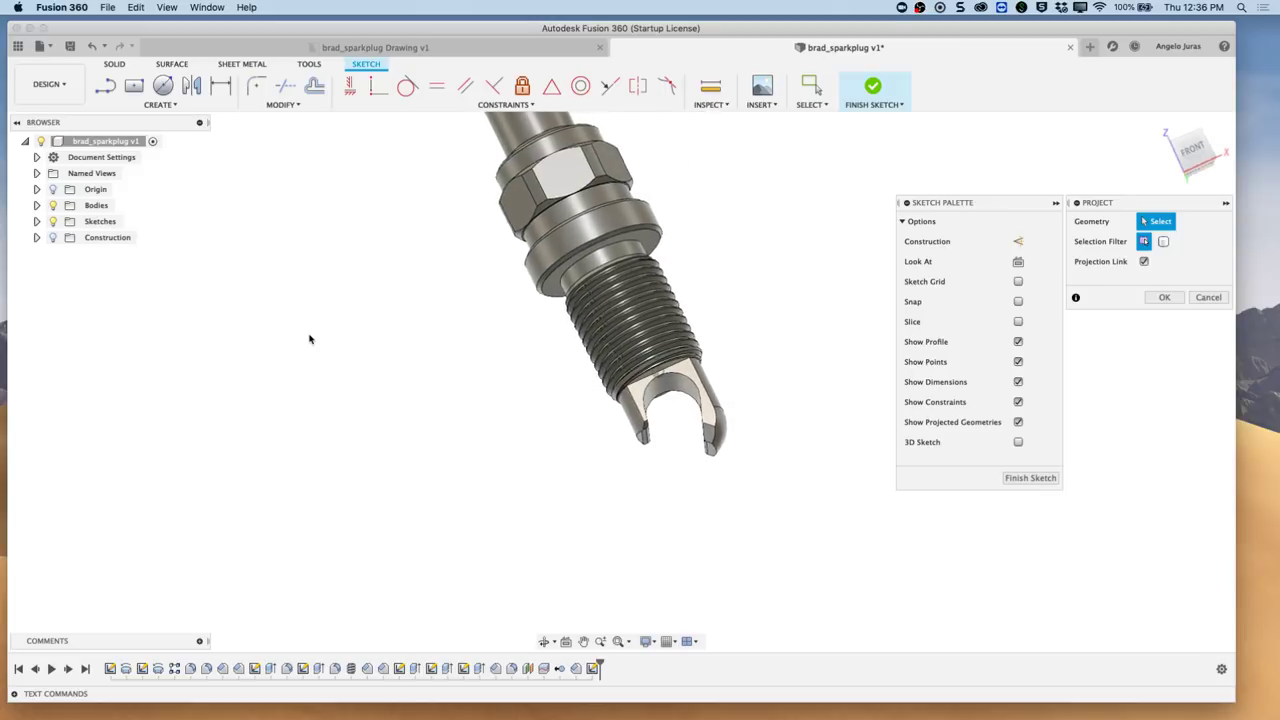
{"action": "scroll", "coordinate": [309, 339], "scroll_direction": "down", "scroll_amount": 10, "text": "shift"}
{"action": "scroll", "coordinate": [384, 456], "scroll_direction": "up", "scroll_amount": 5}
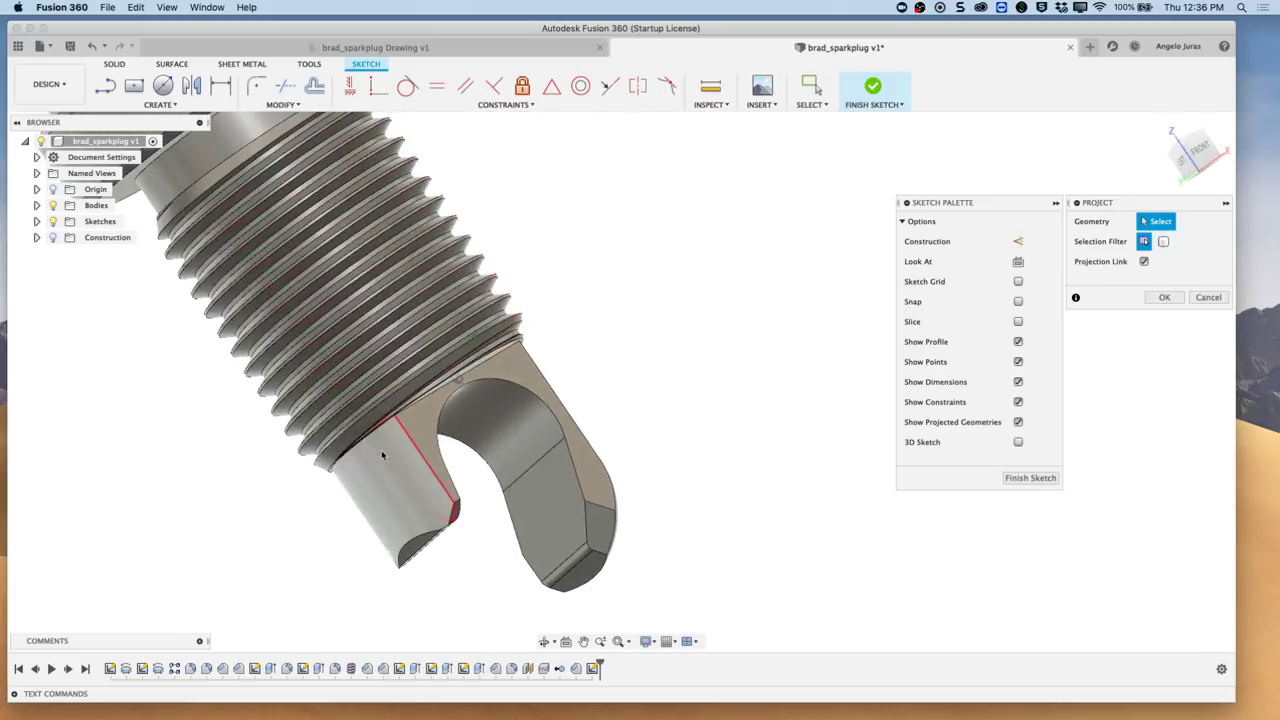
{"action": "scroll", "coordinate": [384, 456], "scroll_direction": "down", "scroll_amount": 8, "text": "shift"}
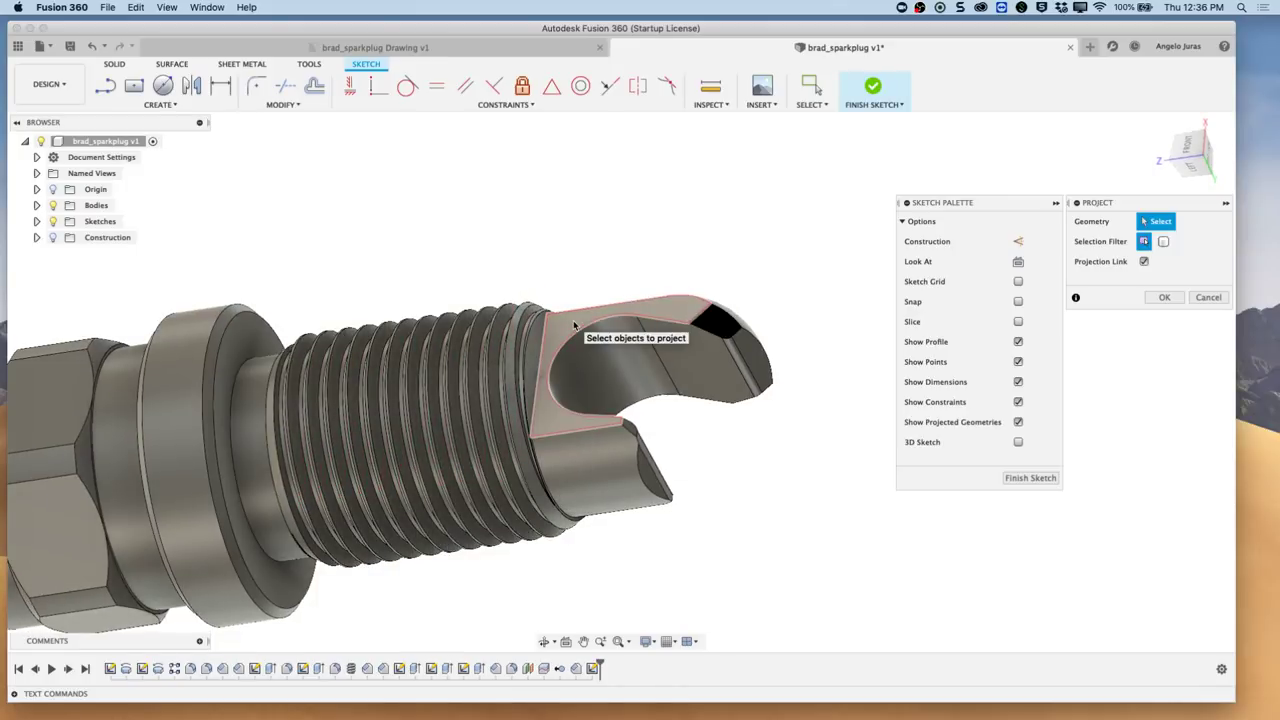
{"action": "scroll", "coordinate": [574, 325], "scroll_direction": "down", "scroll_amount": 8, "text": "shift"}
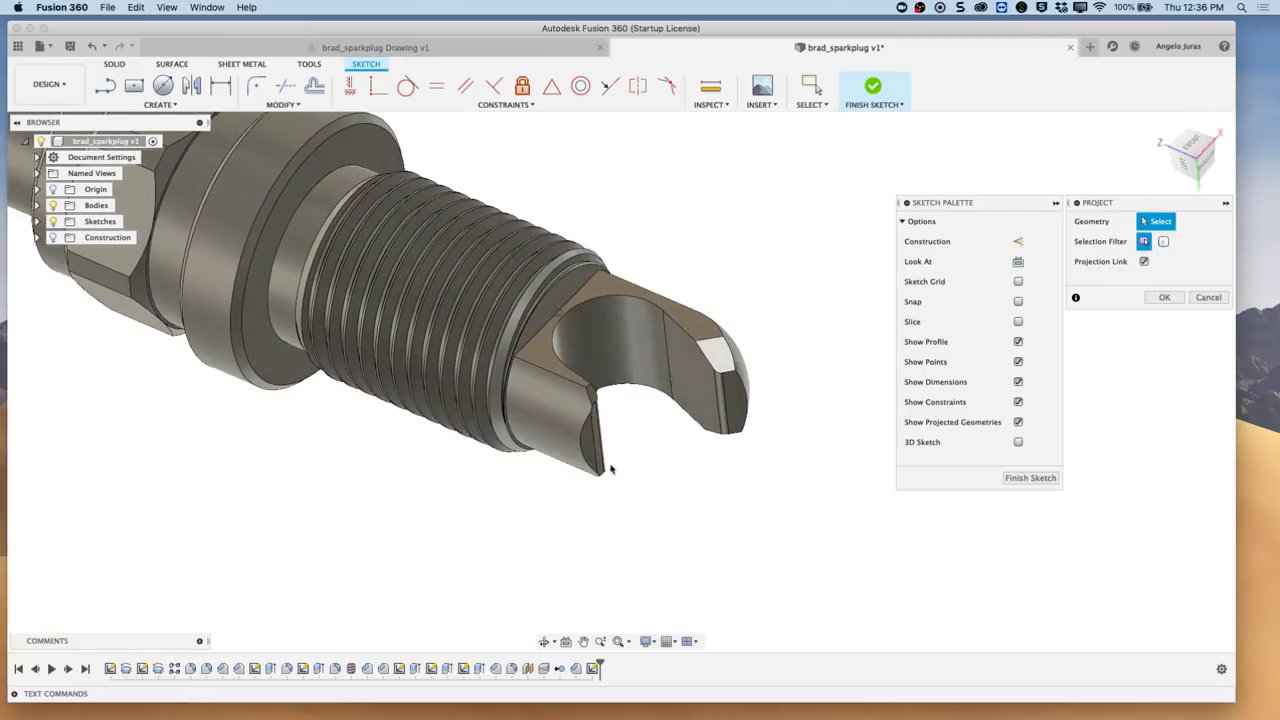
{"action": "left_click", "coordinate": [588, 445]}
{"action": "scroll", "coordinate": [590, 440], "scroll_direction": "down", "scroll_amount": 5, "text": "shift"}
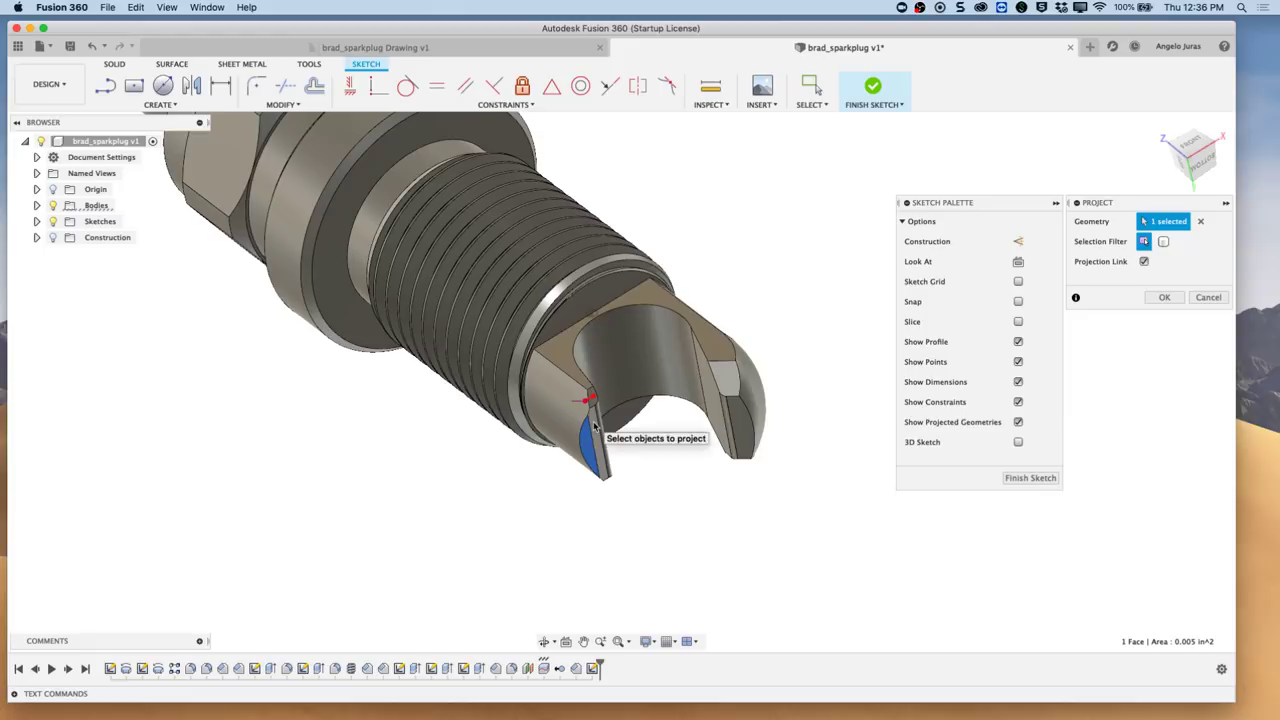
{"action": "left_click", "coordinate": [594, 430]}
{"action": "scroll", "coordinate": [596, 428], "scroll_direction": "down", "scroll_amount": 8, "text": "shift"}
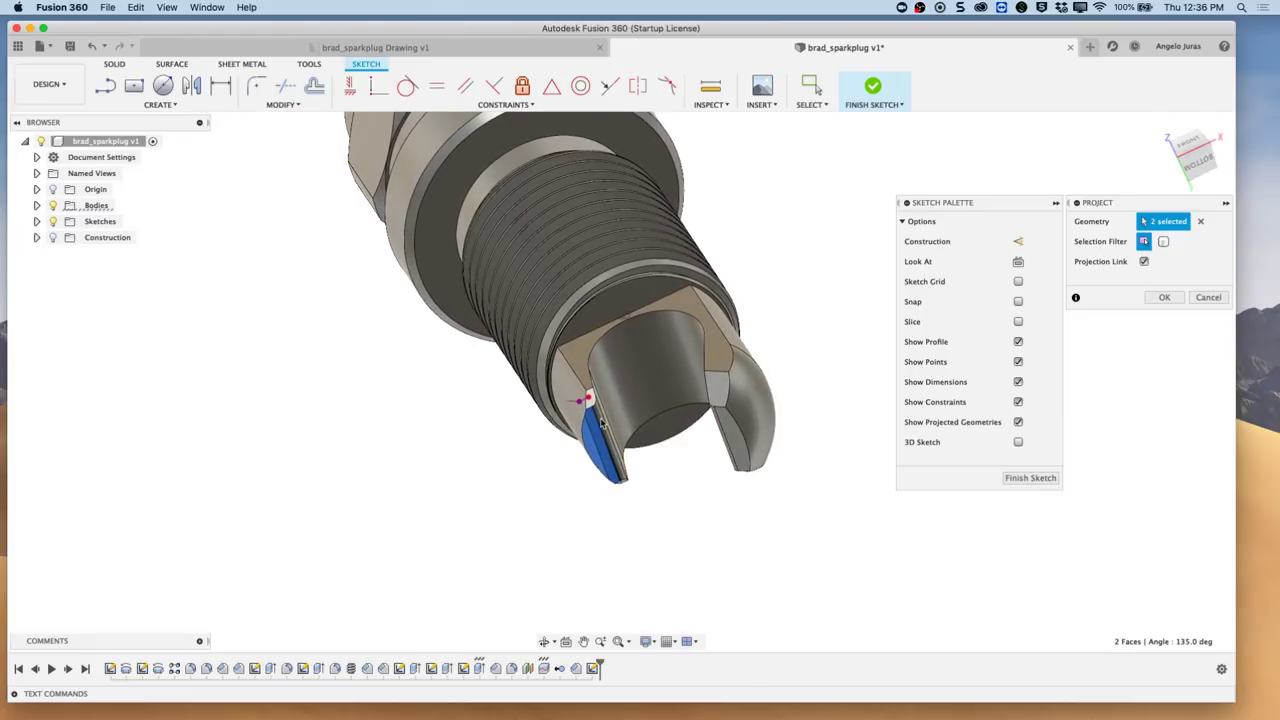
{"action": "scroll", "coordinate": [601, 424], "scroll_direction": "up", "scroll_amount": 5}
{"action": "left_click", "coordinate": [522, 452]}
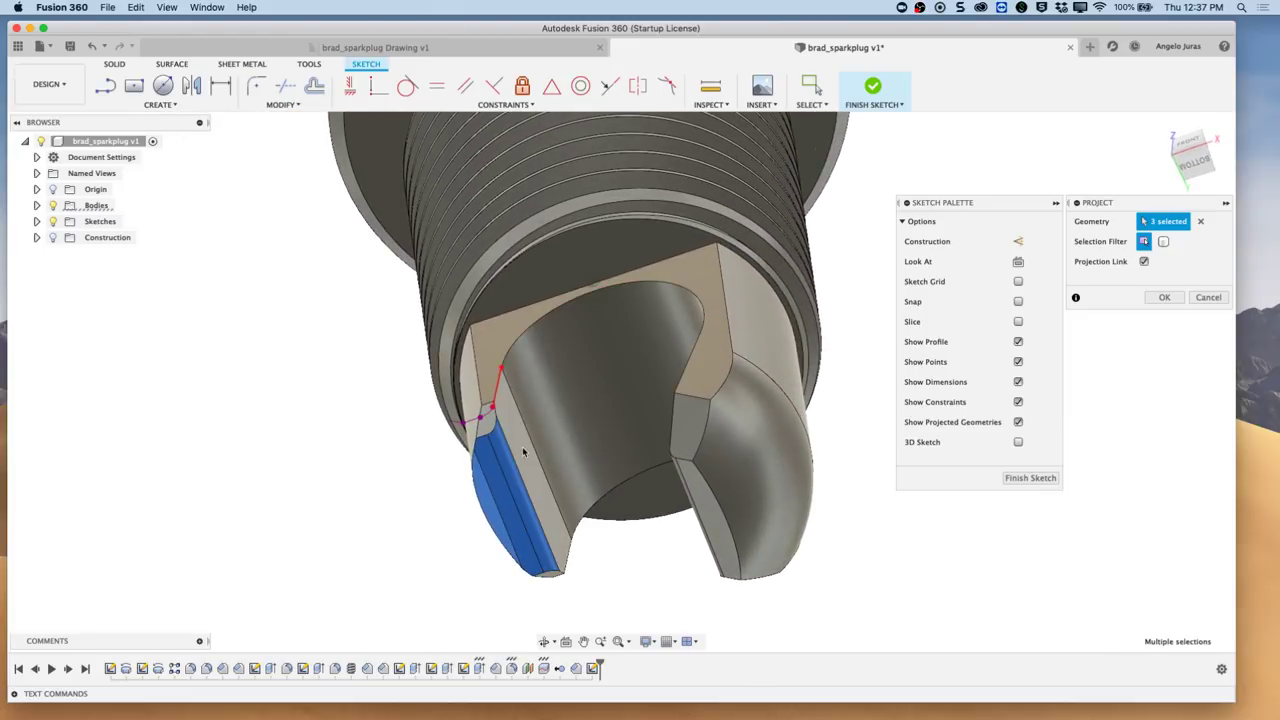
- Add the inner bore and two narrow side faces, project the eight edges, and finish the sketch
{"action": "left_click", "coordinate": [557, 374]}
{"action": "scroll", "coordinate": [558, 375], "scroll_direction": "down", "scroll_amount": 8, "text": "shift"}
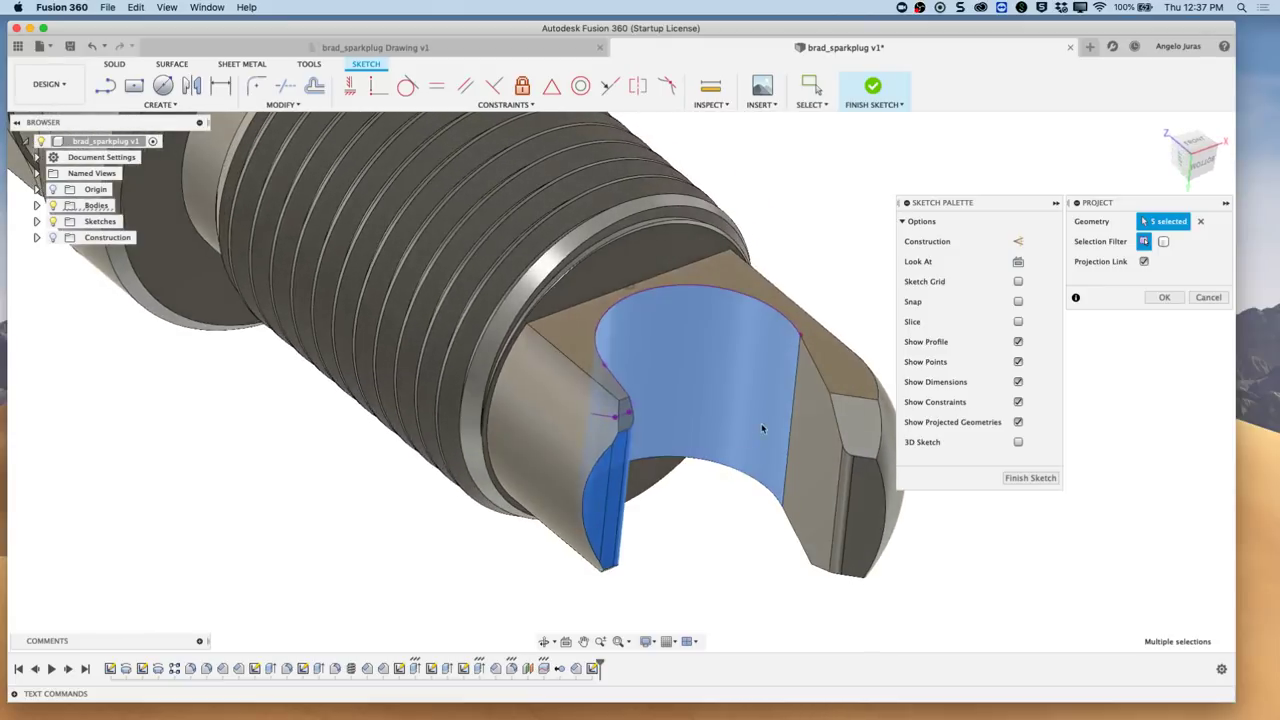
{"action": "left_click", "coordinate": [848, 470]}
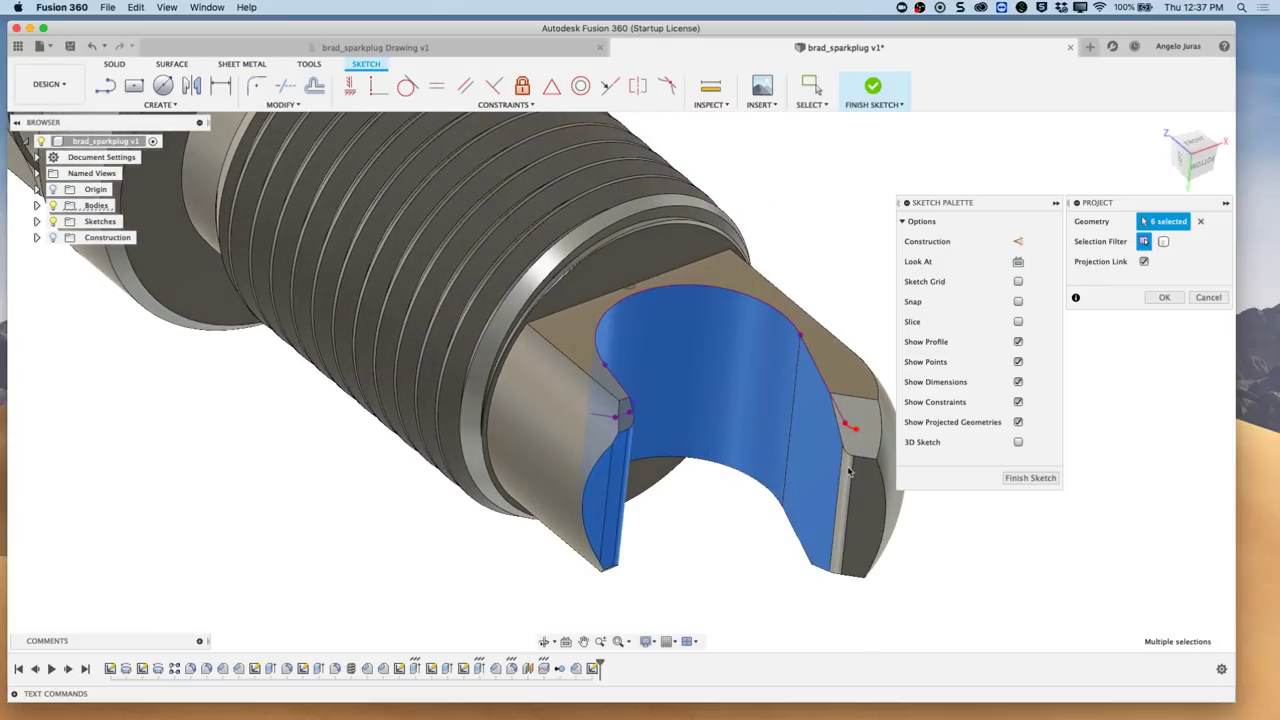
{"action": "left_click", "coordinate": [855, 484]}
{"action": "scroll", "coordinate": [868, 483], "scroll_direction": "down", "scroll_amount": 5}
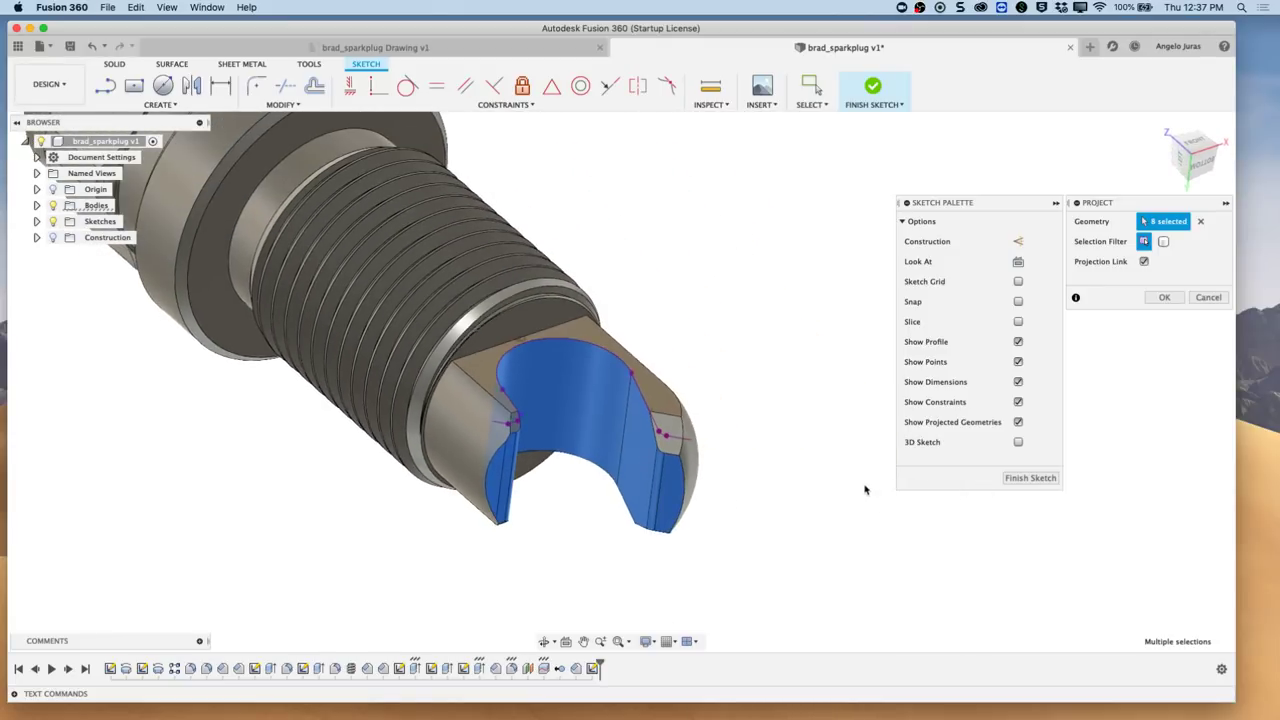
{"action": "scroll", "coordinate": [823, 480], "scroll_direction": "down", "scroll_amount": 8, "text": "shift"}
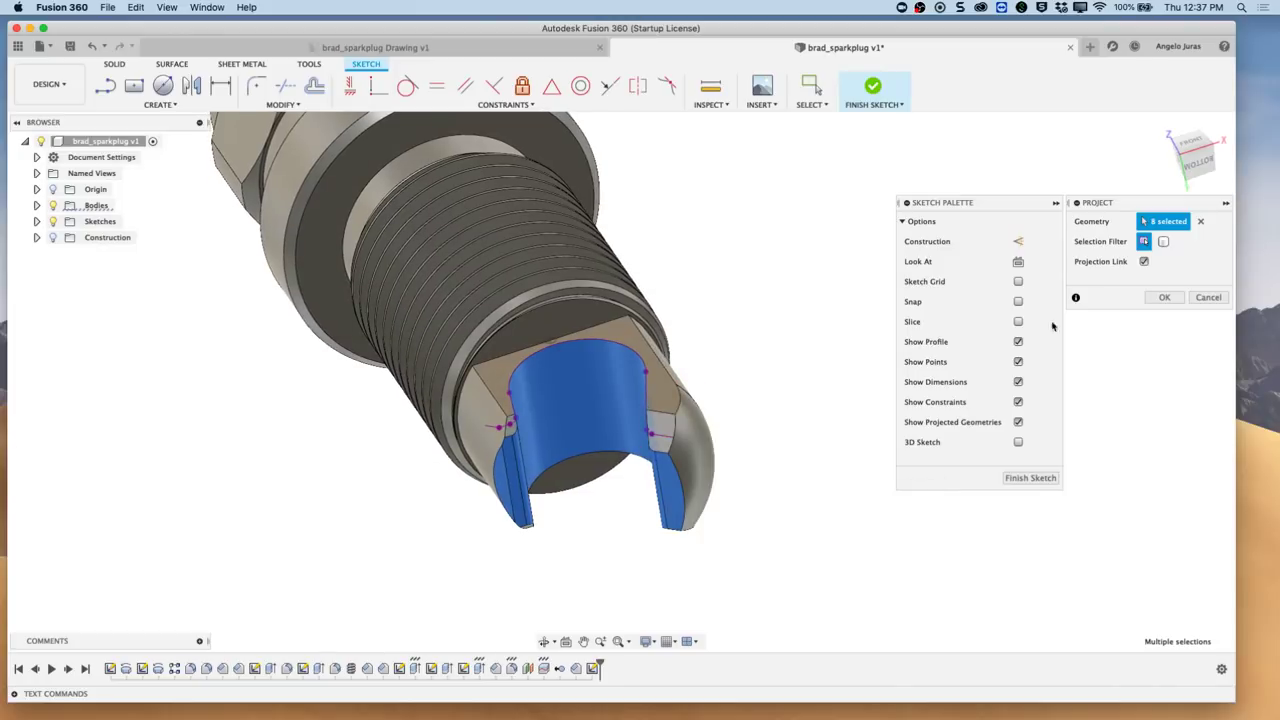
{"action": "left_click", "coordinate": [1158, 300]}
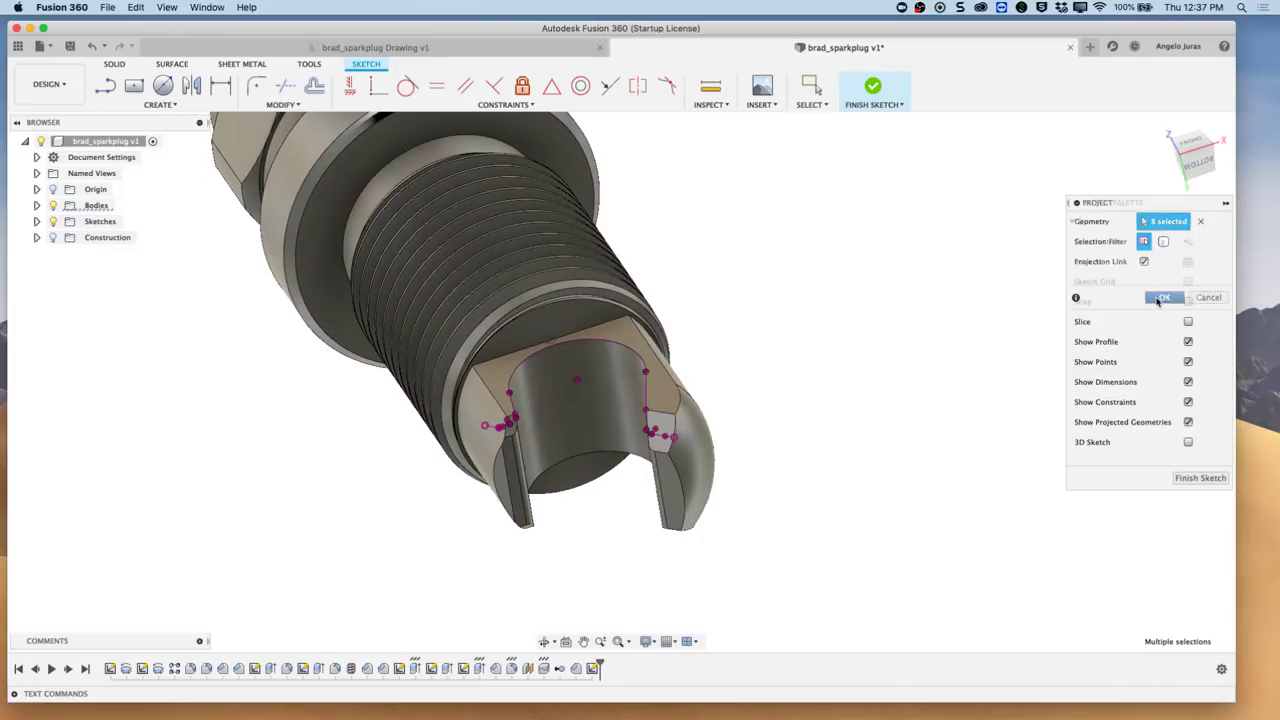
{"action": "mouse_move", "coordinate": [760, 440]}
{"action": "middle_mouse_down", "text": "shift"}
{"action": "mouse_move", "coordinate": [658, 468]}
{"action": "mouse_move", "coordinate": [449, 477]}
{"action": "mouse_move", "coordinate": [557, 486]}
{"action": "mouse_move", "coordinate": [431, 457]}
{"action": "middle_mouse_up", "text": "shift"}
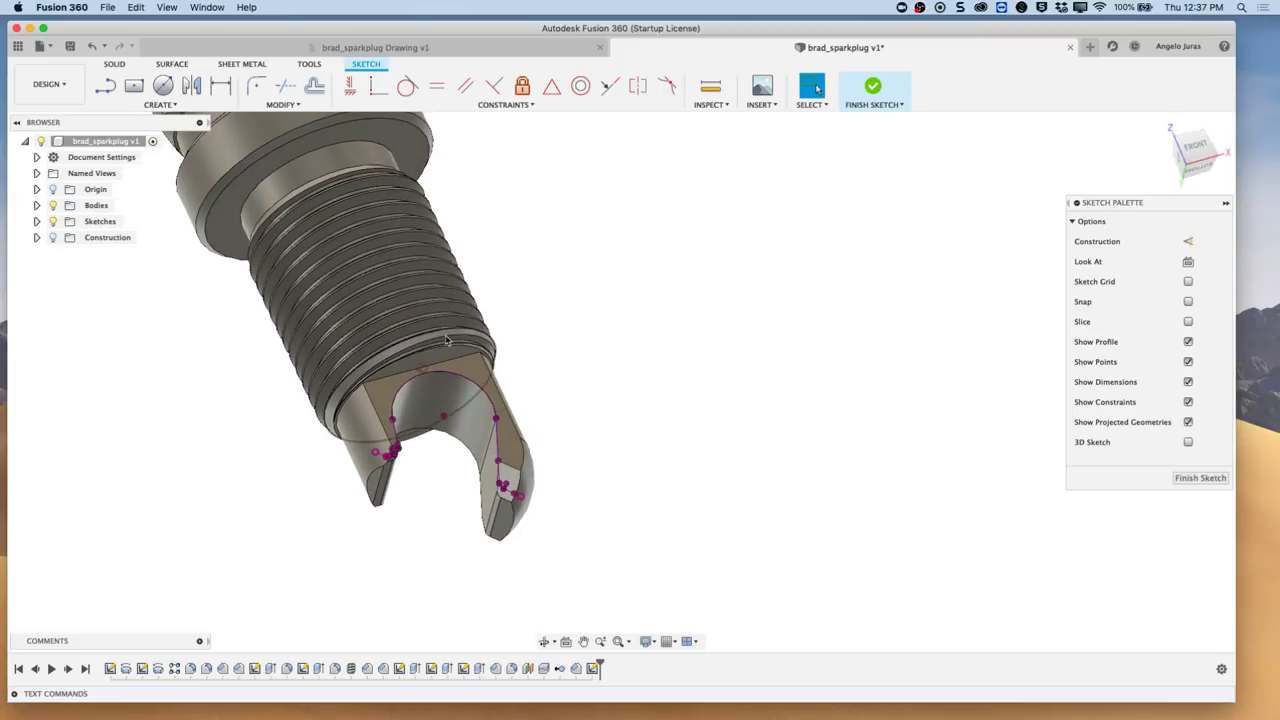
{"action": "left_click", "coordinate": [1198, 478]}
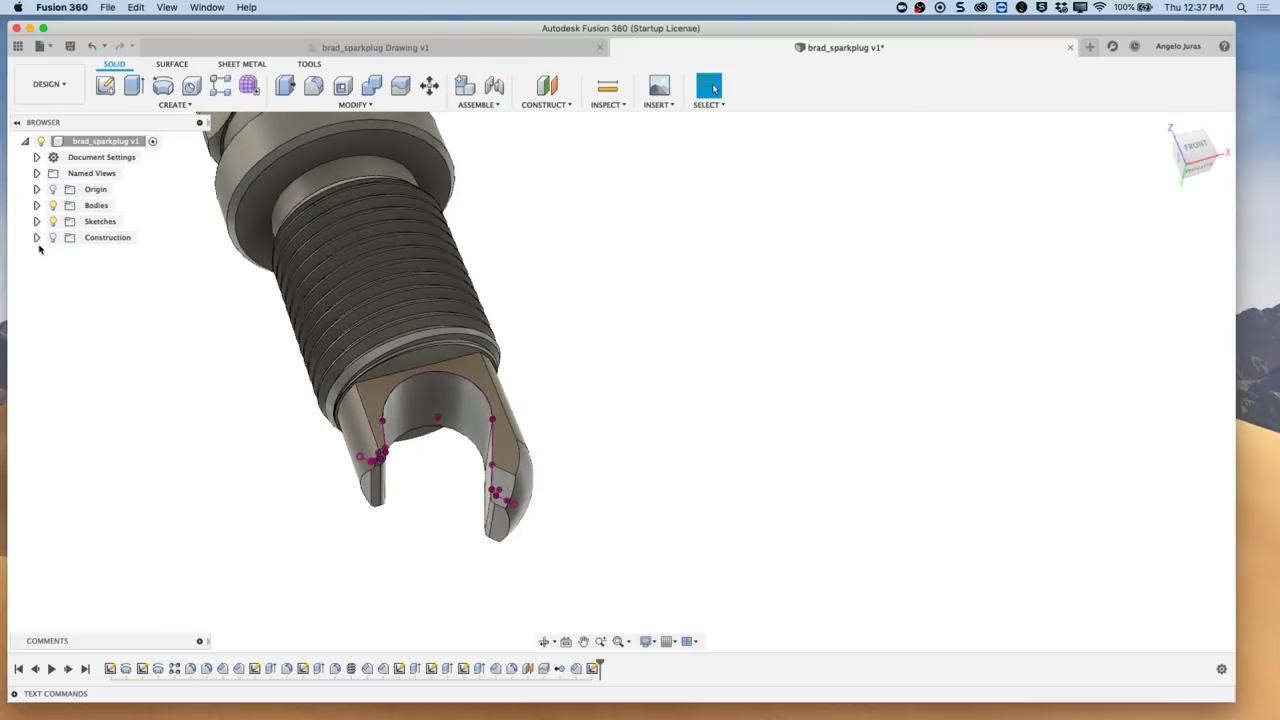
- Return to the Manufacture workspace and bring up the 2D strategies list
{"action": "left_click", "coordinate": [50, 84]}
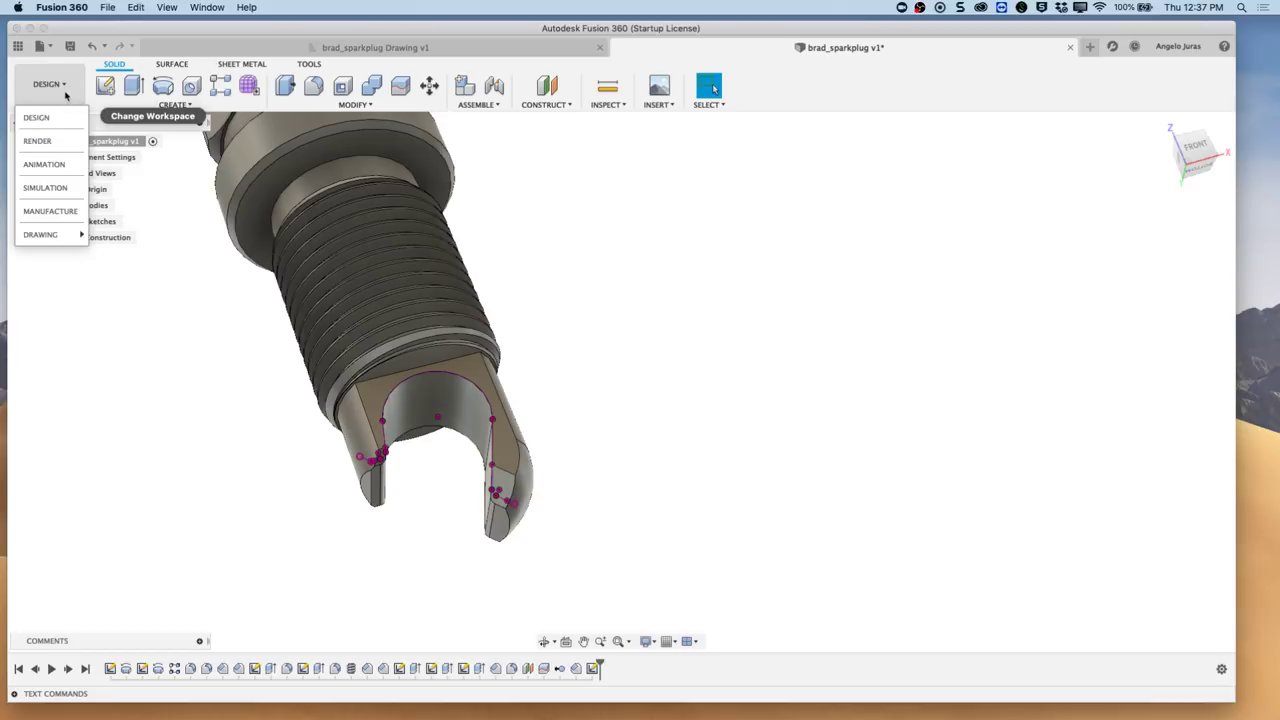
{"action": "left_click", "coordinate": [50, 212]}
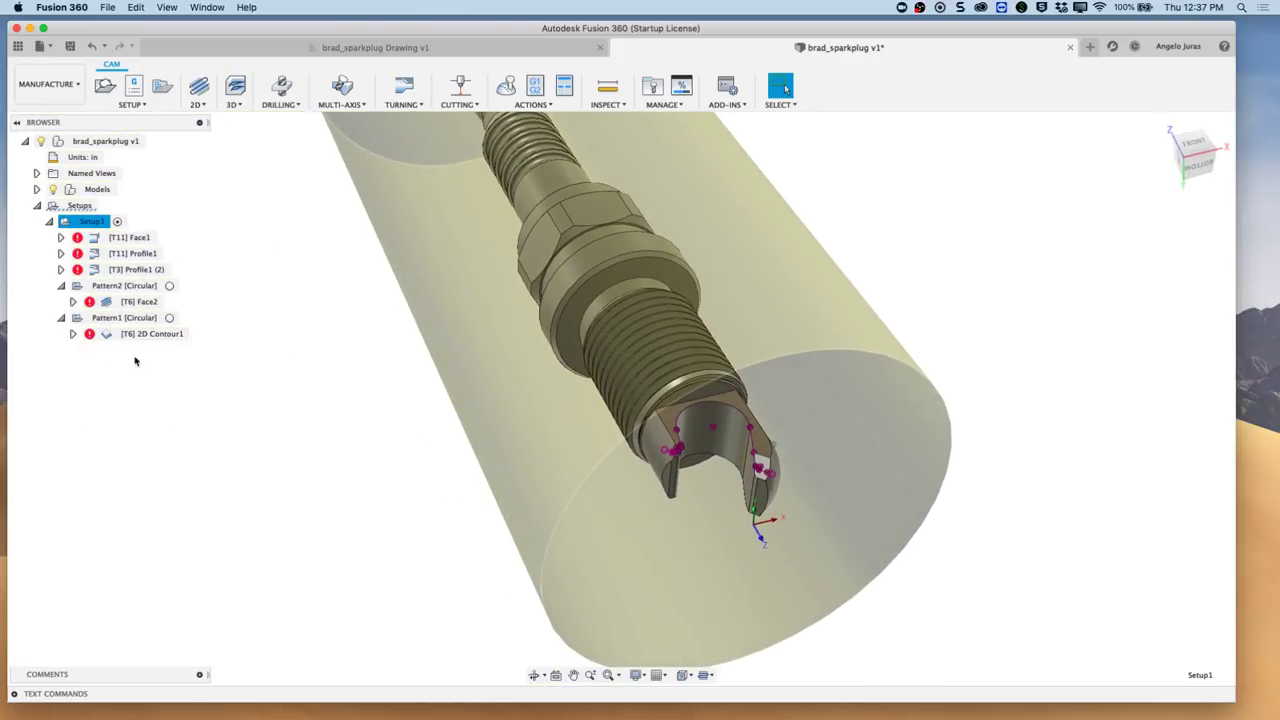
{"action": "left_click", "coordinate": [200, 105]}
- Create 2D Contour3 with its tool Z axis from a tip face, chaining the two projected sketch curves
{"action": "left_click", "coordinate": [218, 162]}
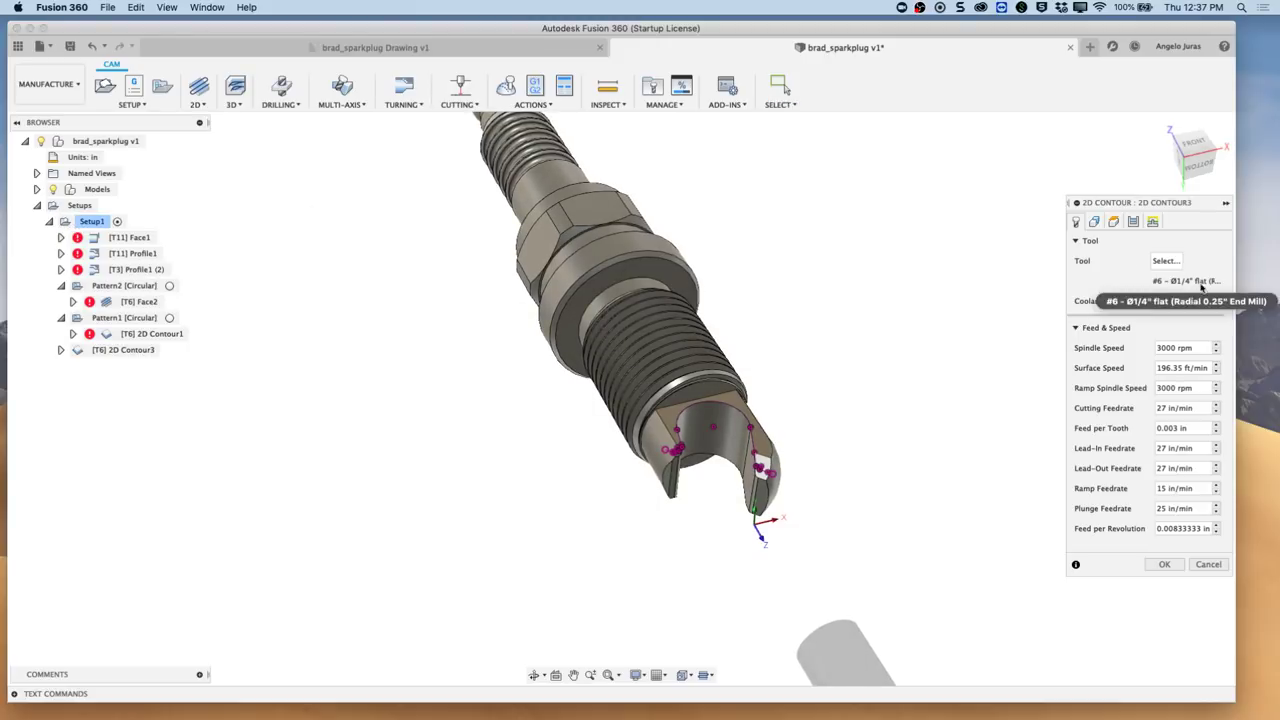
{"action": "left_click", "coordinate": [1094, 222]}
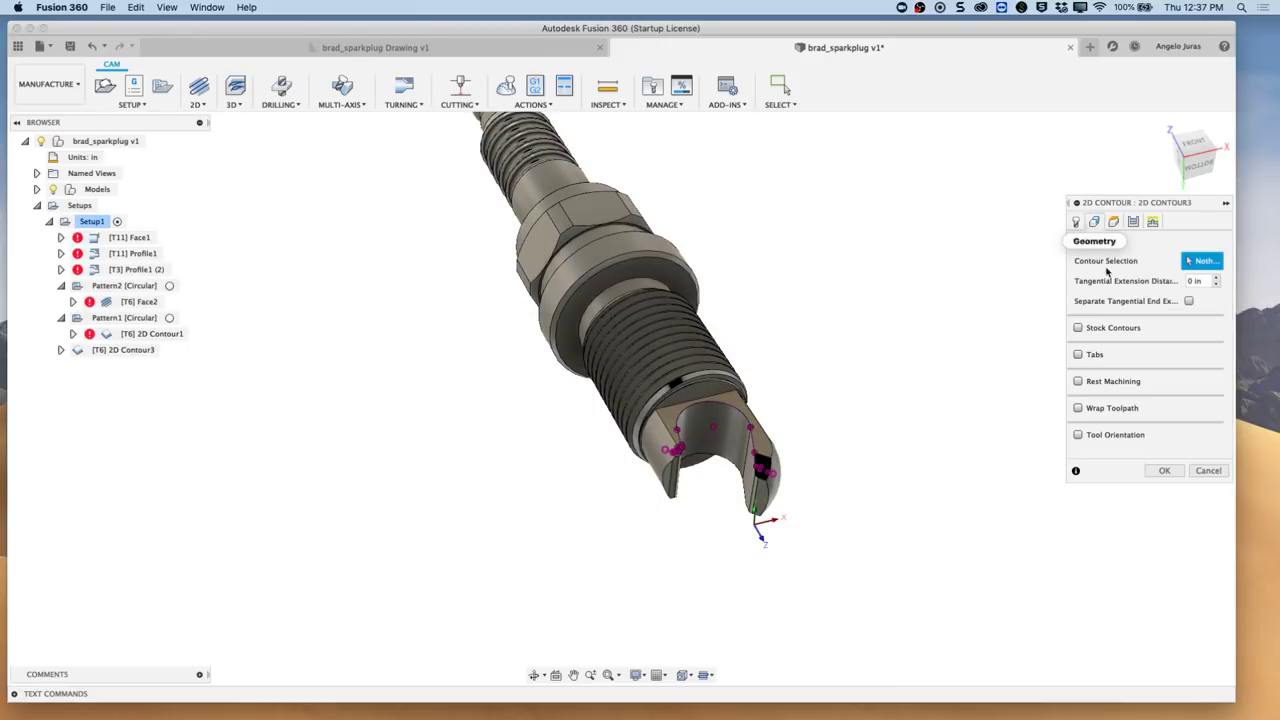
{"action": "left_click", "coordinate": [1078, 435]}
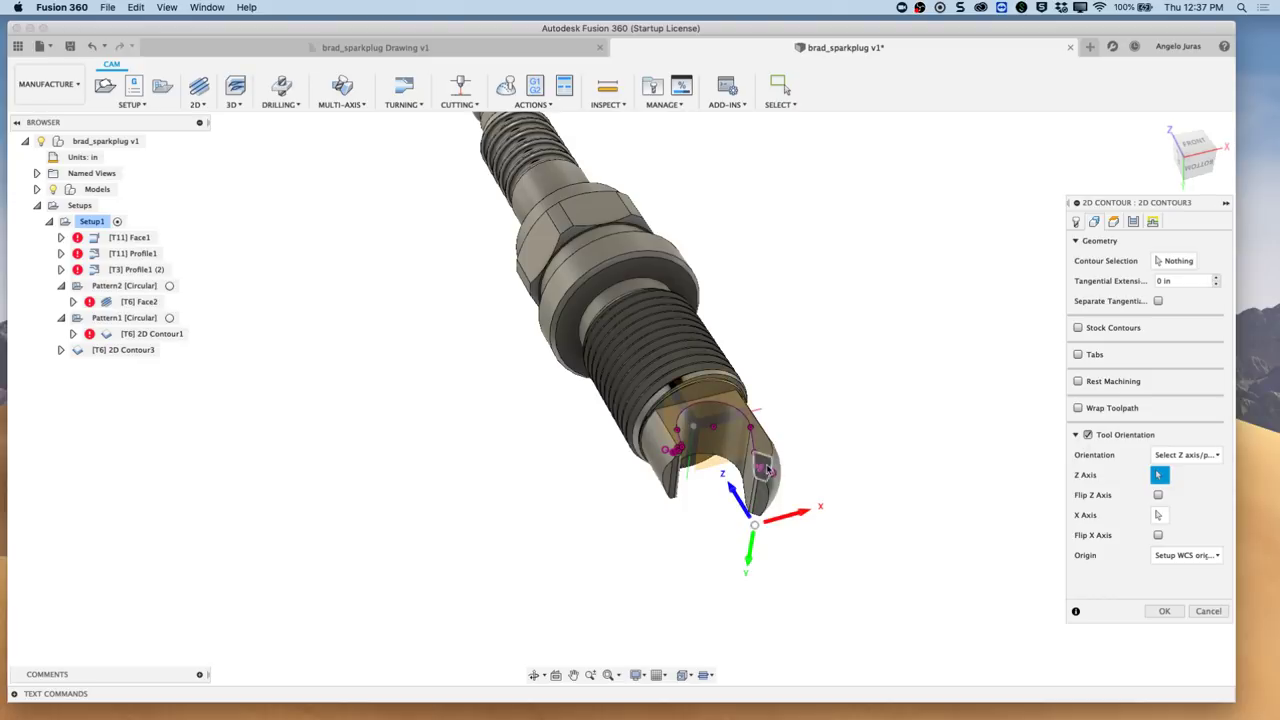
{"action": "left_click", "coordinate": [767, 470]}
{"action": "middle_click_drag", "start_coordinate": [768, 465], "coordinate": [815, 515], "text": "shift"}
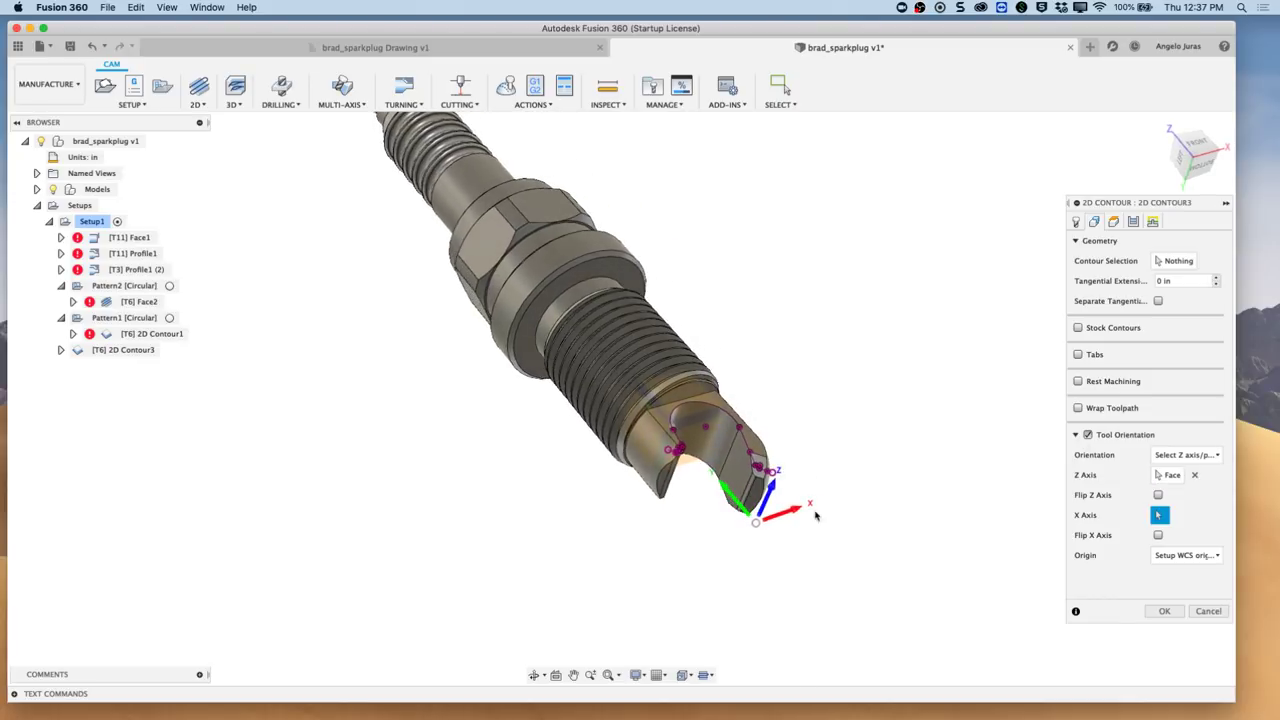
{"action": "left_click", "coordinate": [1176, 260]}
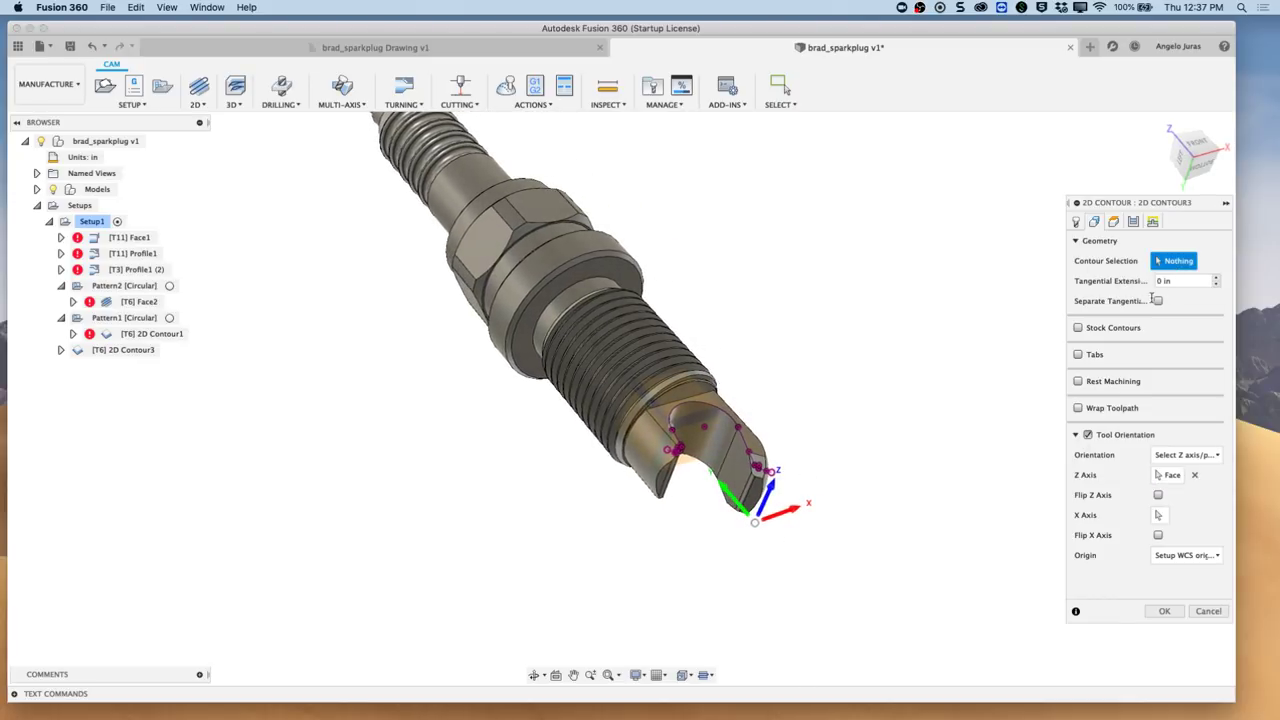
{"action": "scroll", "coordinate": [935, 515], "scroll_direction": "up", "scroll_amount": 6}
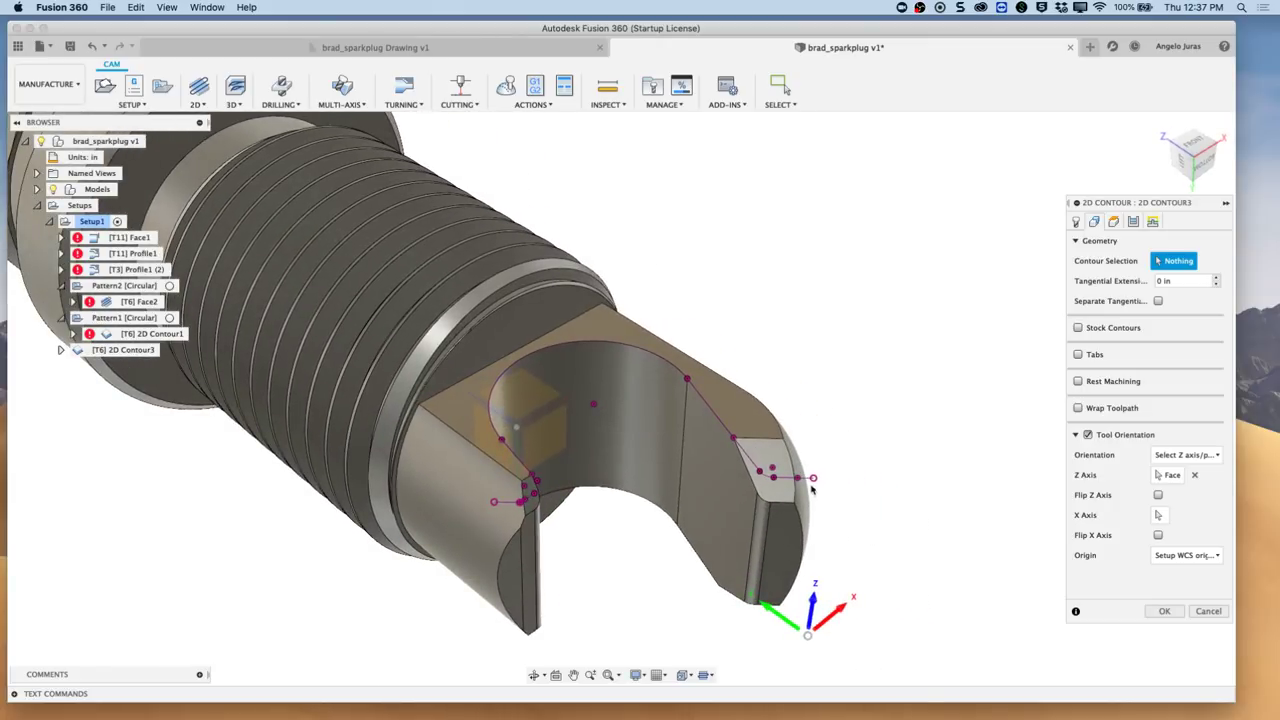
{"action": "left_click", "coordinate": [808, 482]}
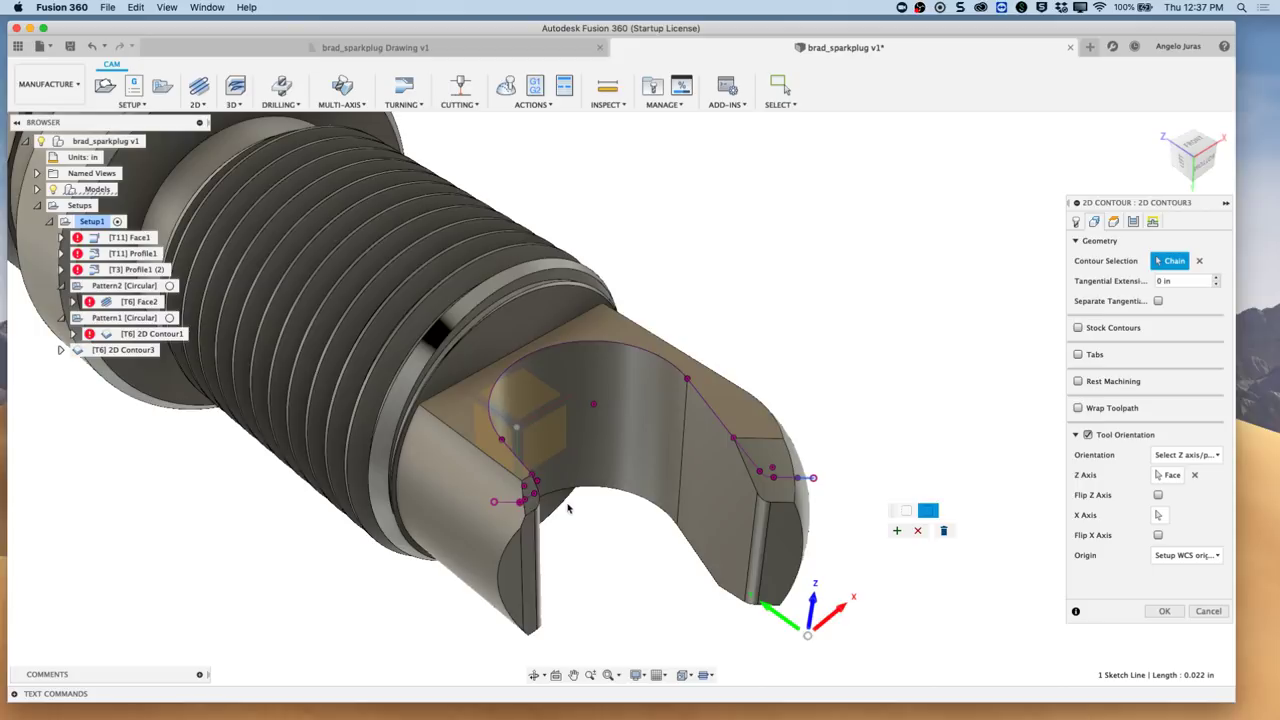
{"action": "left_click", "coordinate": [507, 505]}
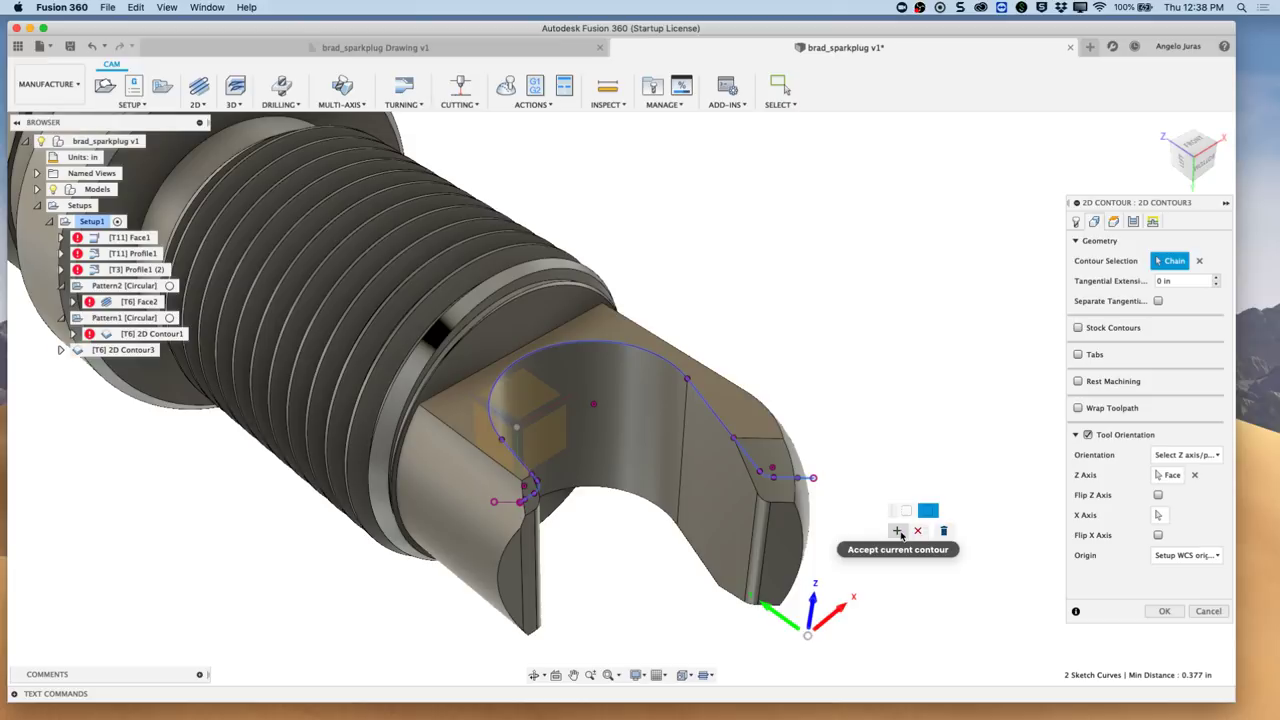
{"action": "left_click", "coordinate": [897, 532]}
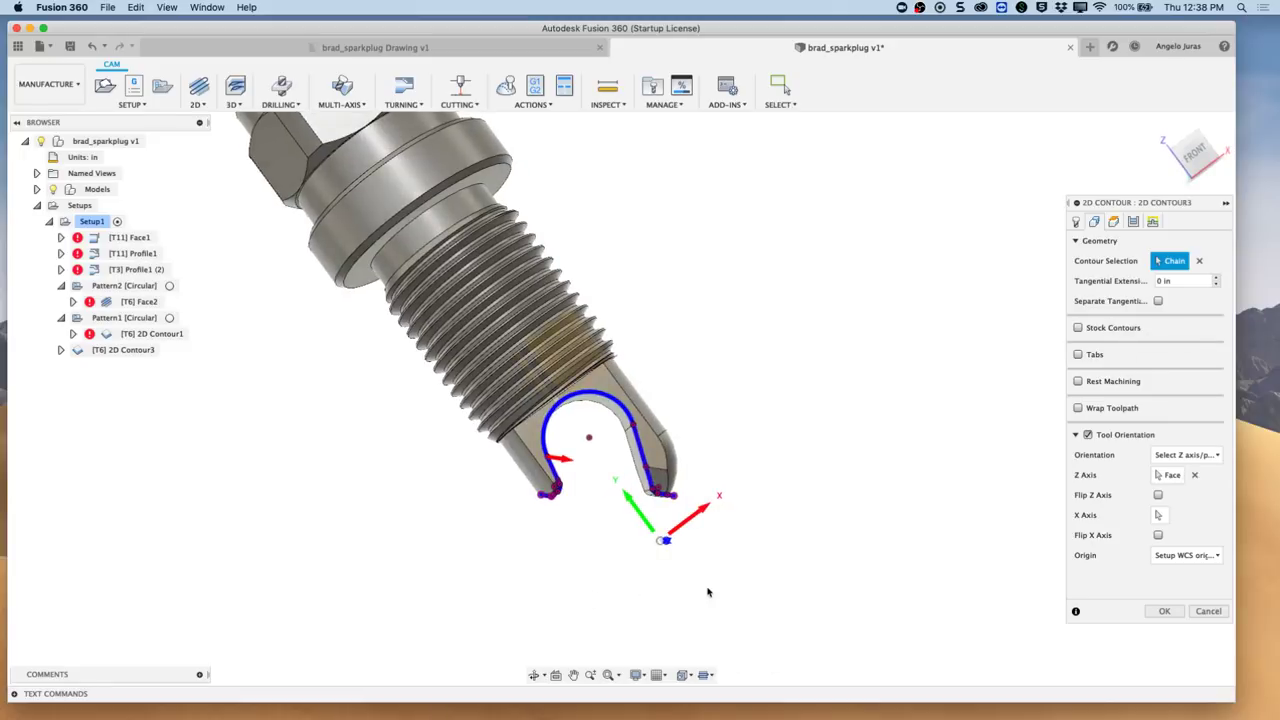
- Set the bottom height from the plug's picked lower face with a -.03 offset
{"action": "left_click", "coordinate": [1114, 223]}
{"action": "left_click", "coordinate": [1160, 528]}
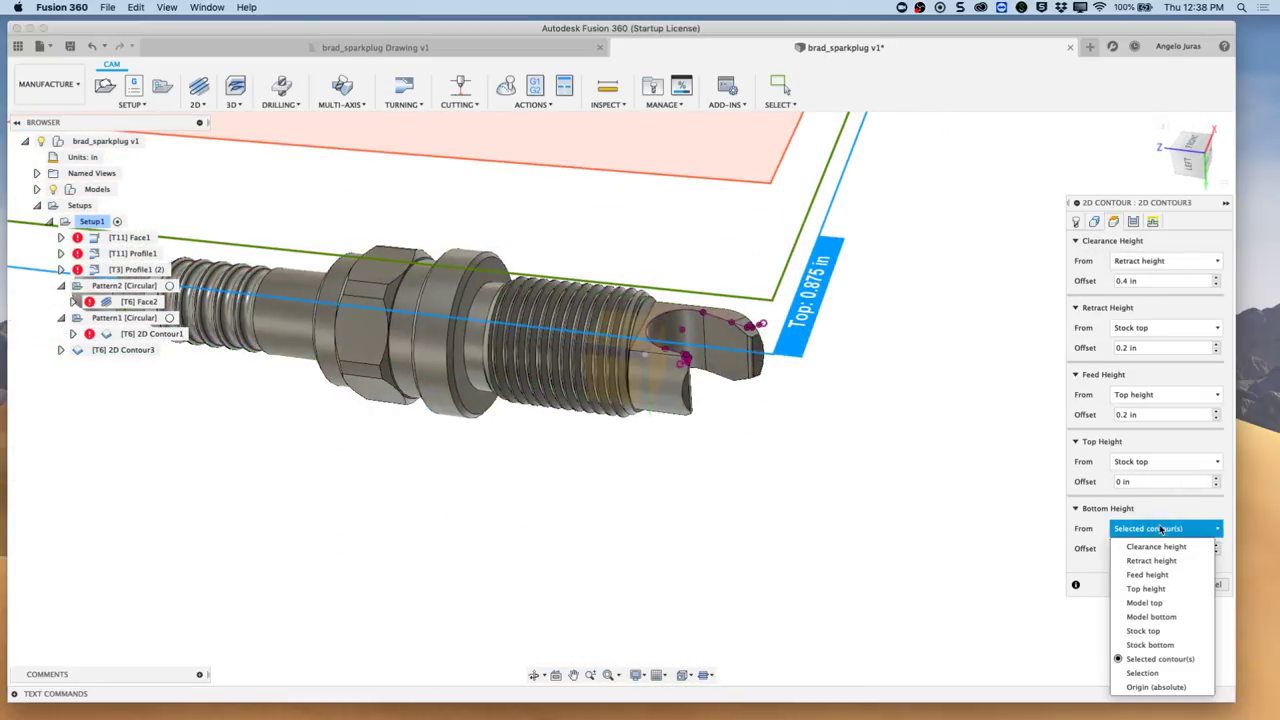
{"action": "left_click", "coordinate": [1142, 672]}
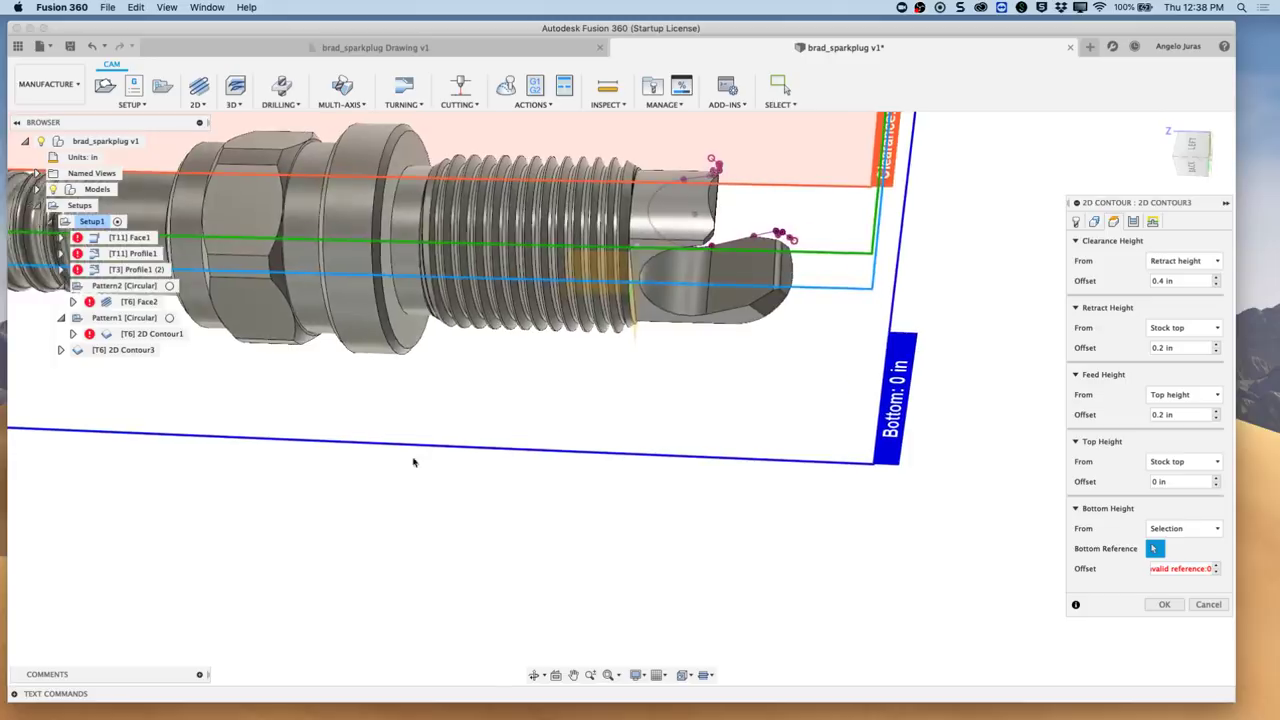
{"action": "left_click", "coordinate": [737, 328]}
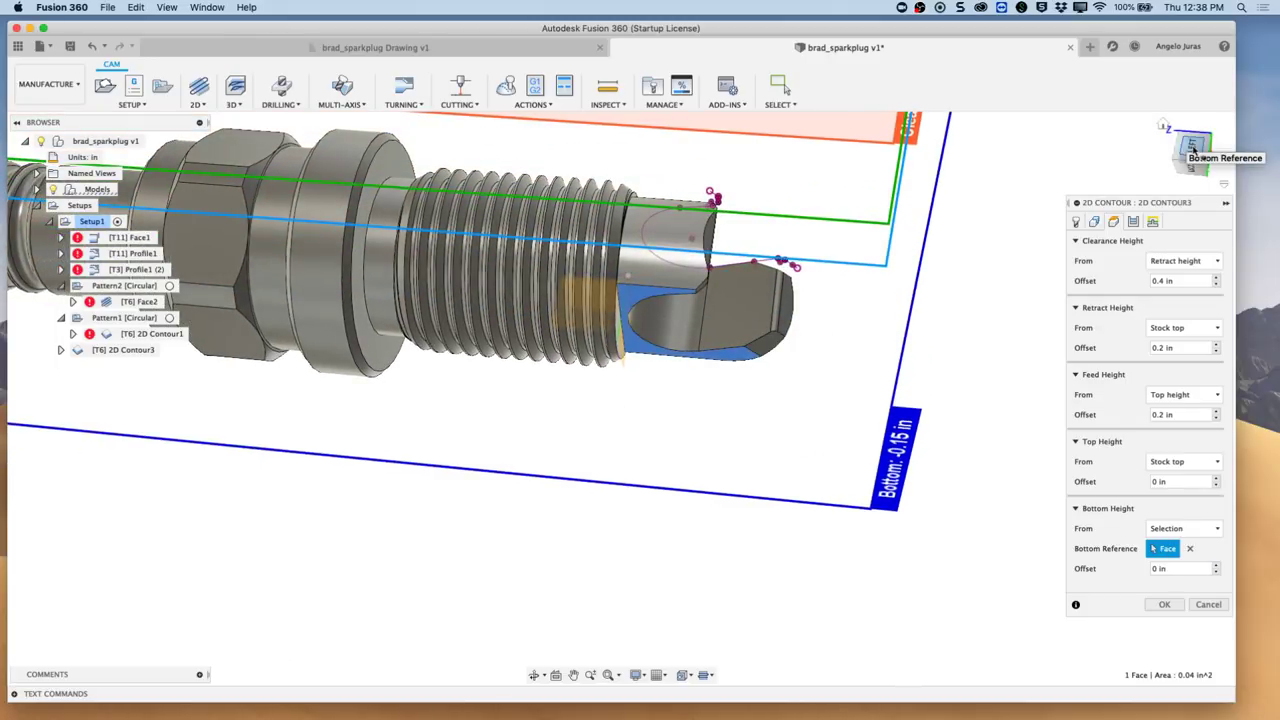
{"action": "left_click", "coordinate": [1192, 148]}
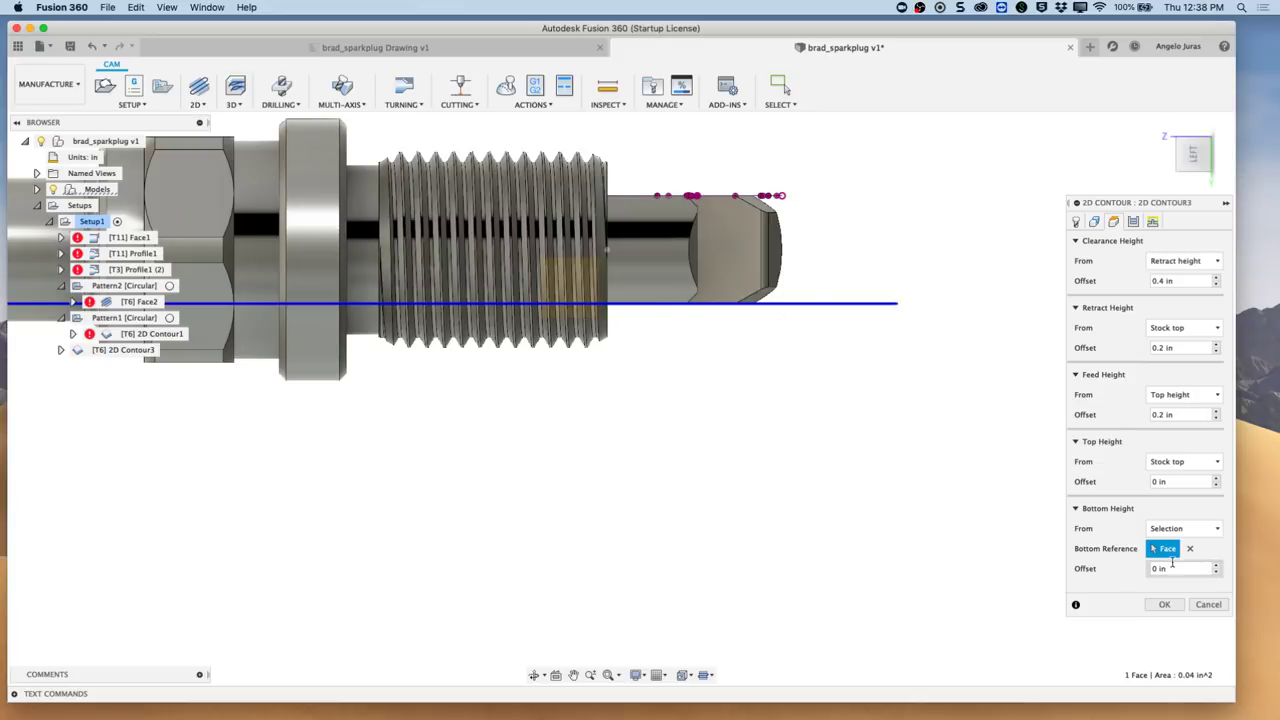
{"action": "left_click", "coordinate": [1170, 567]}
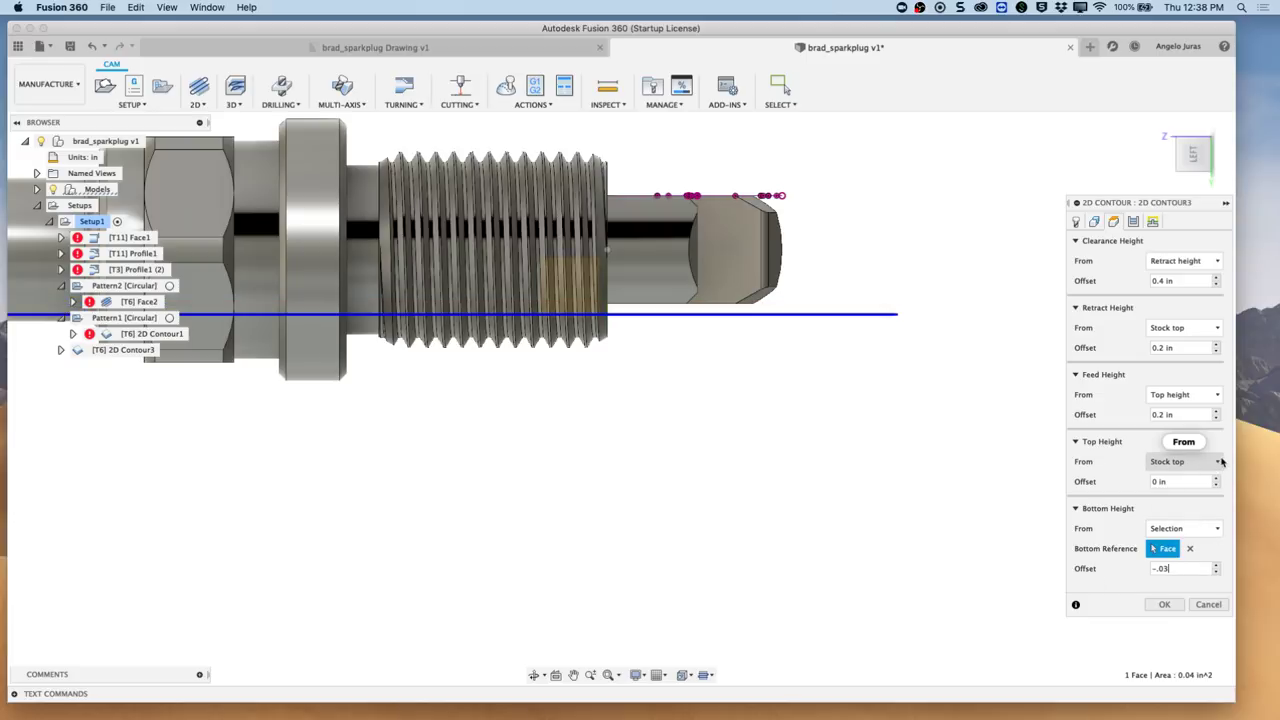
- Set the top height from a selected sketch point, replacing an initially picked edge
{"action": "mouse_move", "coordinate": [1221, 461]}
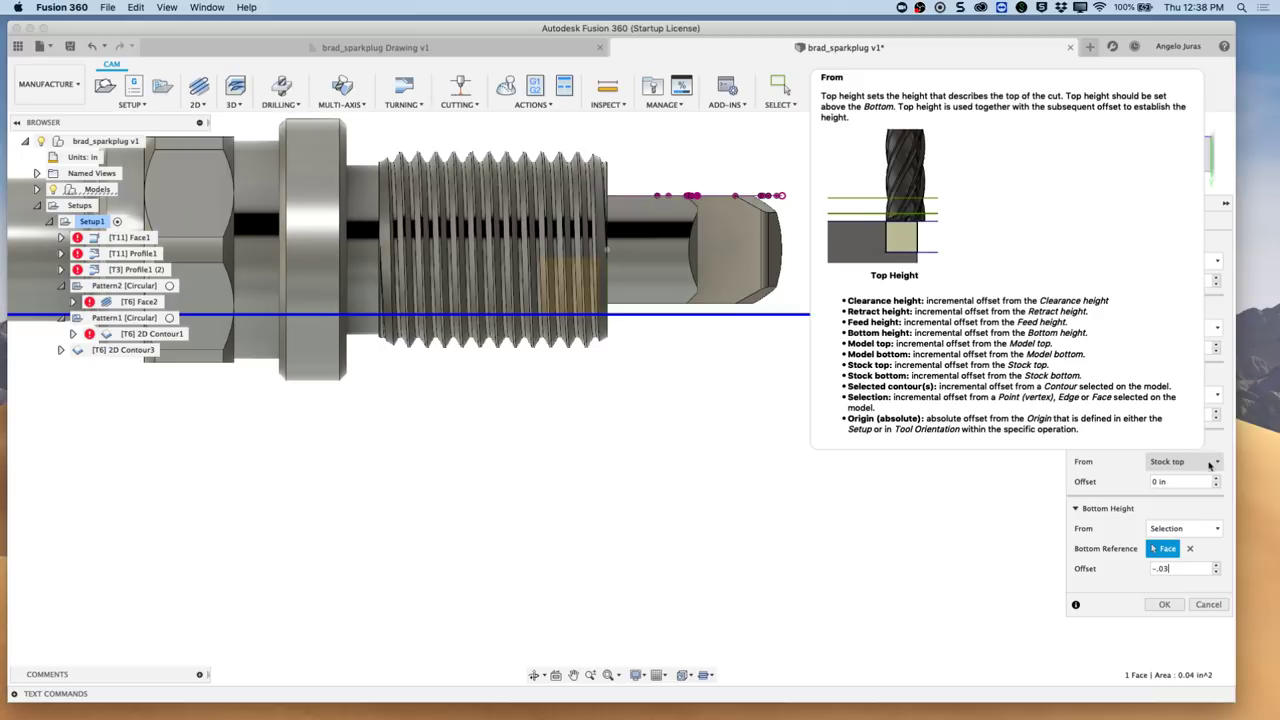
{"action": "left_click", "coordinate": [1217, 462]}
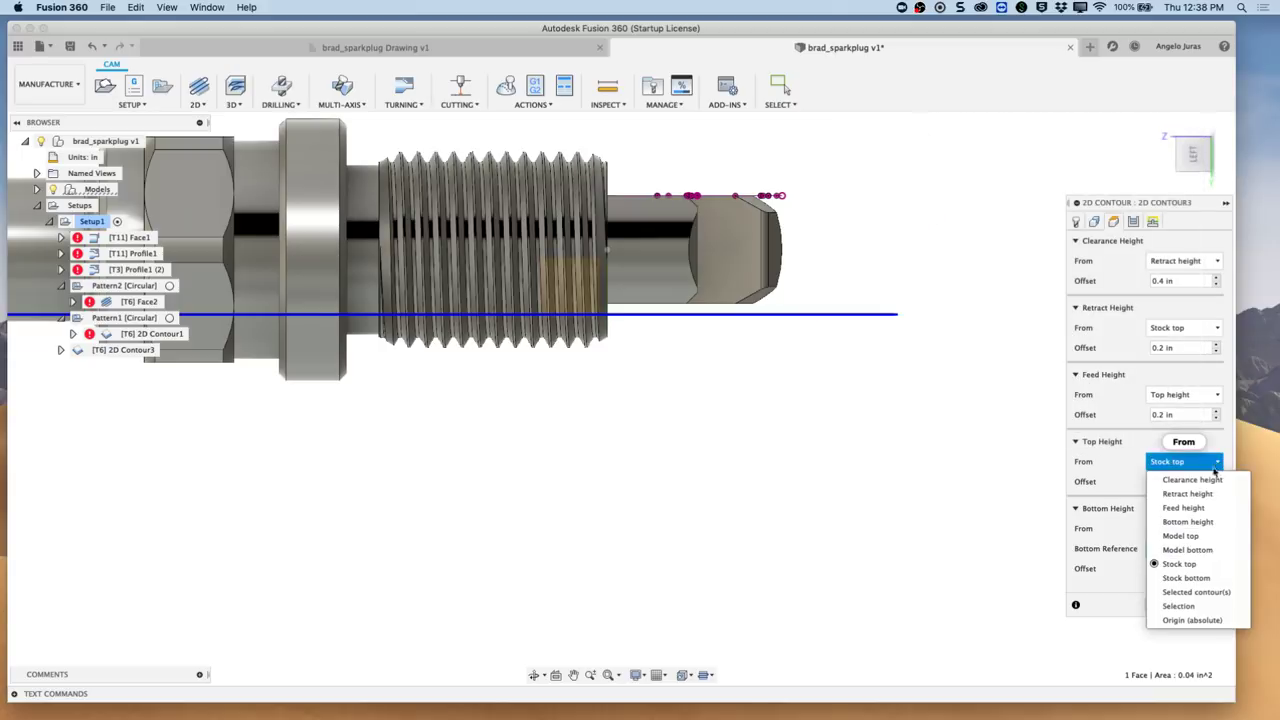
{"action": "left_click", "coordinate": [1190, 606]}
{"action": "middle_click_drag", "start_coordinate": [563, 158], "coordinate": [565, 187], "text": "shift"}
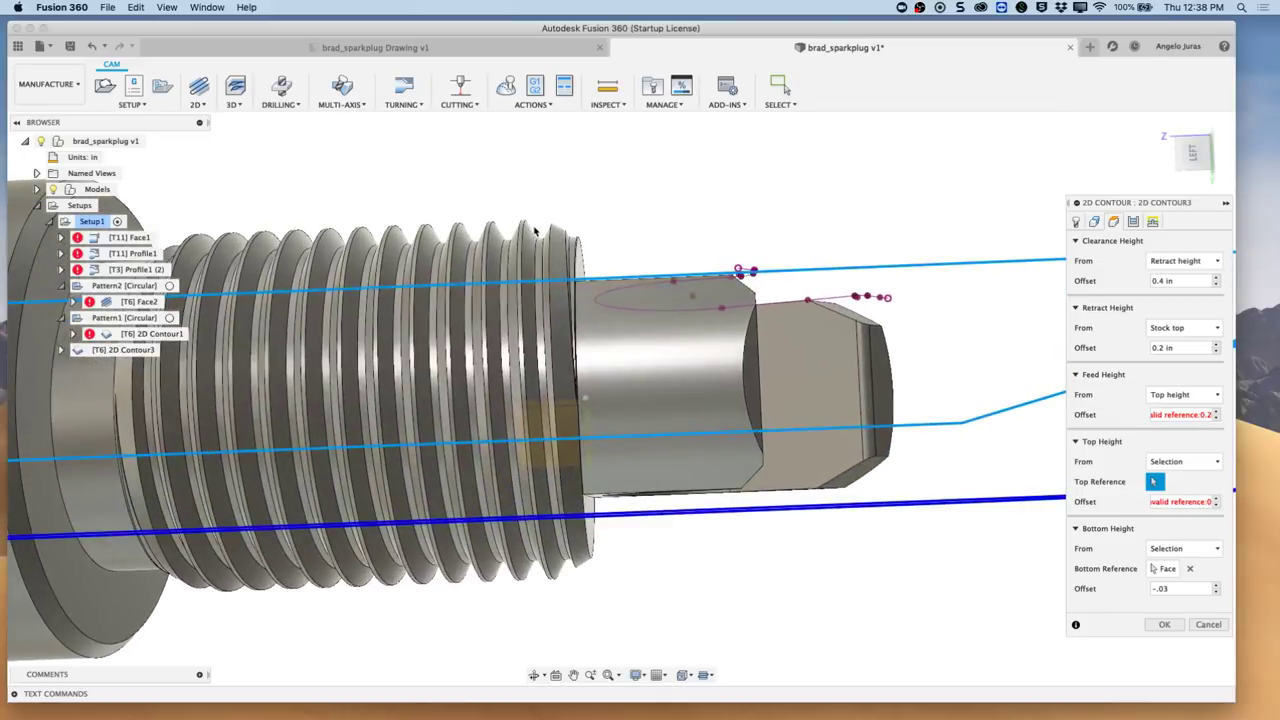
{"action": "scroll", "coordinate": [522, 232], "scroll_direction": "up", "scroll_amount": 2}
{"action": "scroll", "coordinate": [505, 238], "scroll_direction": "up", "scroll_amount": 2}
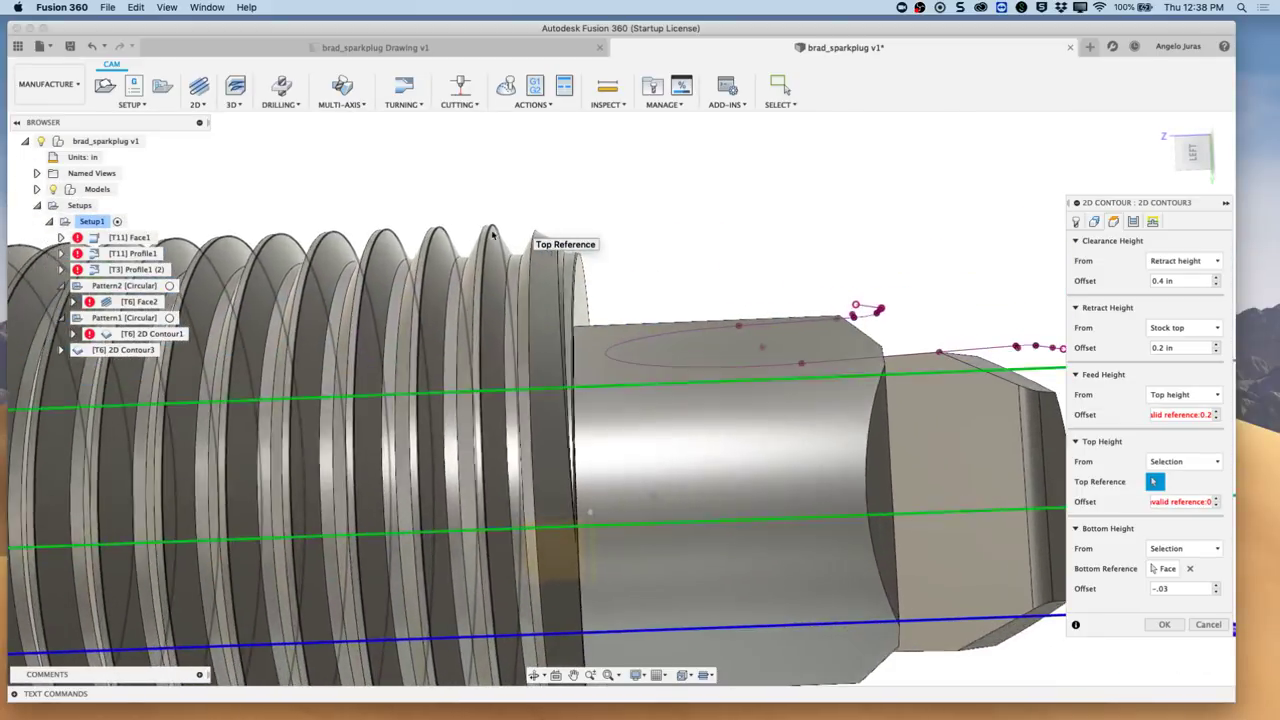
{"action": "left_click", "coordinate": [487, 234]}
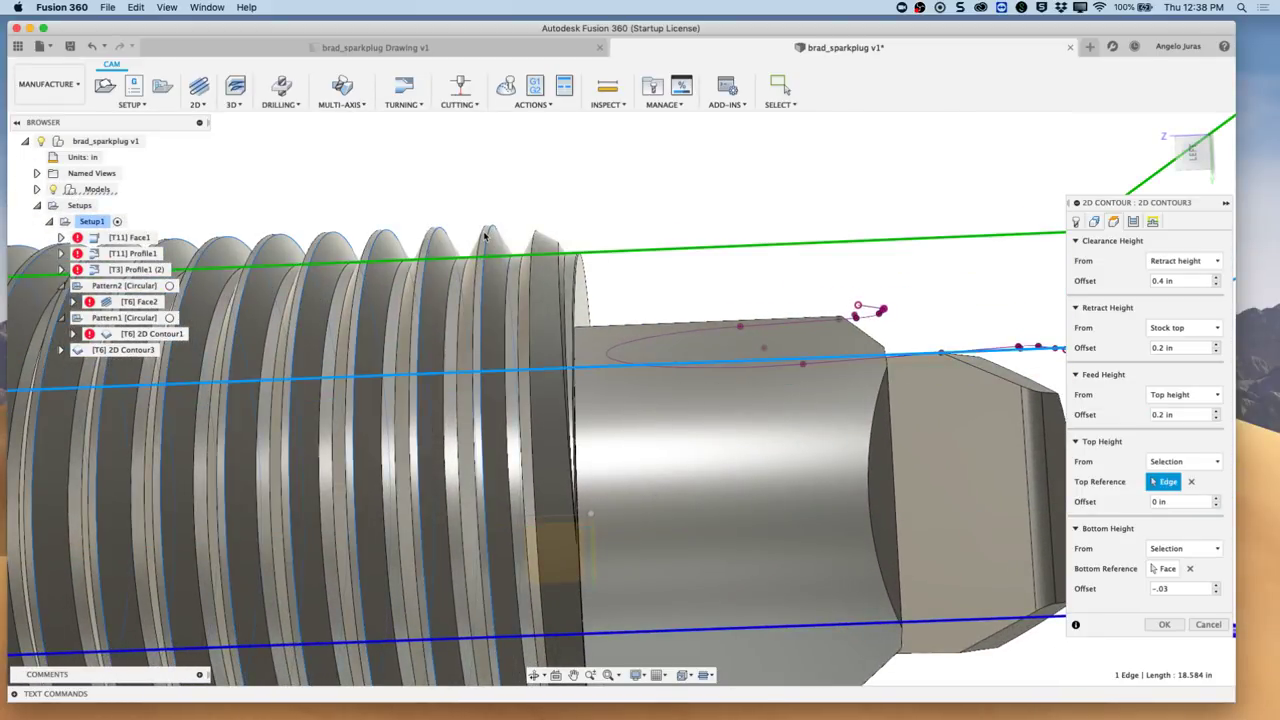
{"action": "left_click", "coordinate": [1193, 157]}
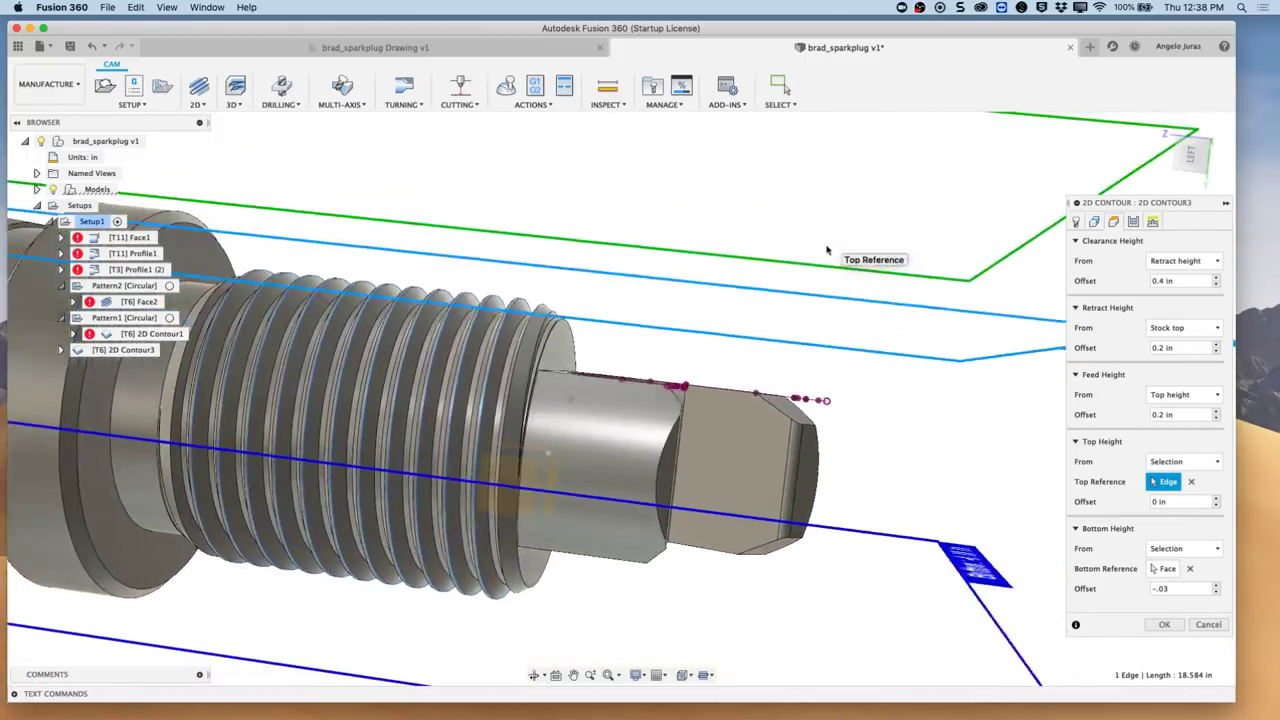
{"action": "mouse_move", "coordinate": [827, 250]}
{"action": "middle_mouse_down", "text": "shift"}
{"action": "mouse_move", "coordinate": [737, 548]}
{"action": "mouse_move", "coordinate": [651, 403]}
{"action": "middle_mouse_up", "text": "shift"}
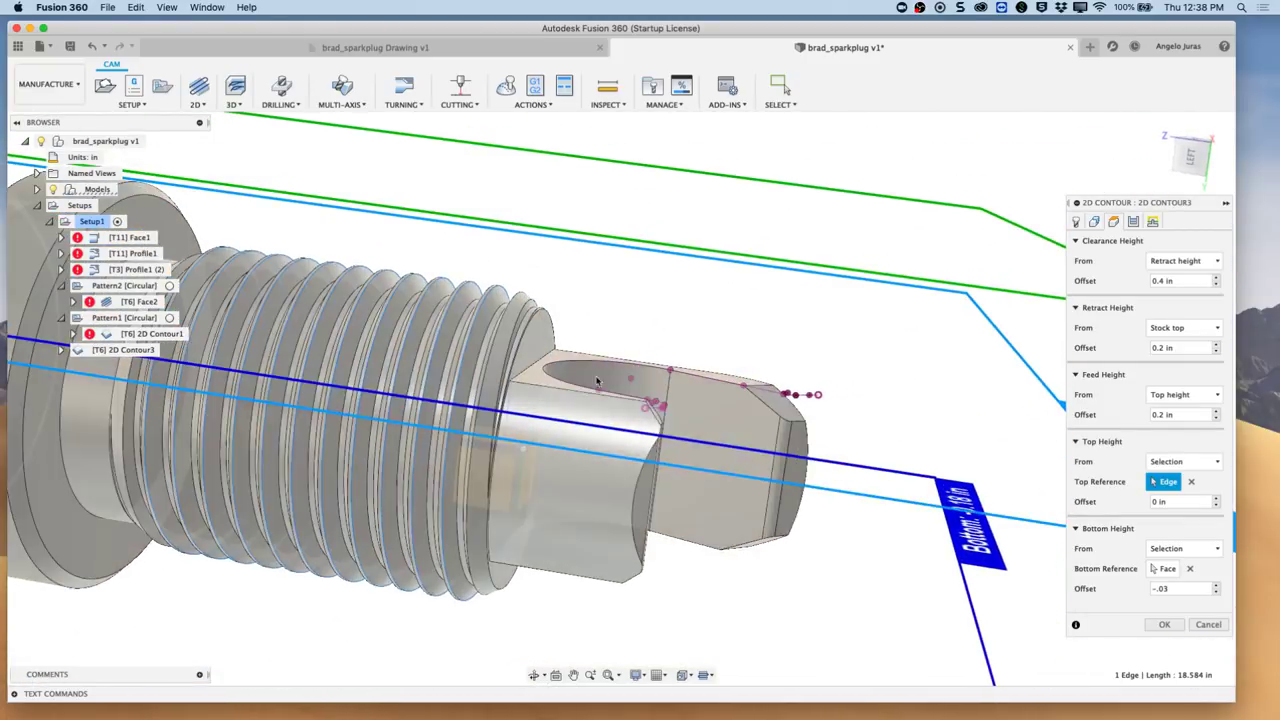
{"action": "left_click", "coordinate": [562, 364]}
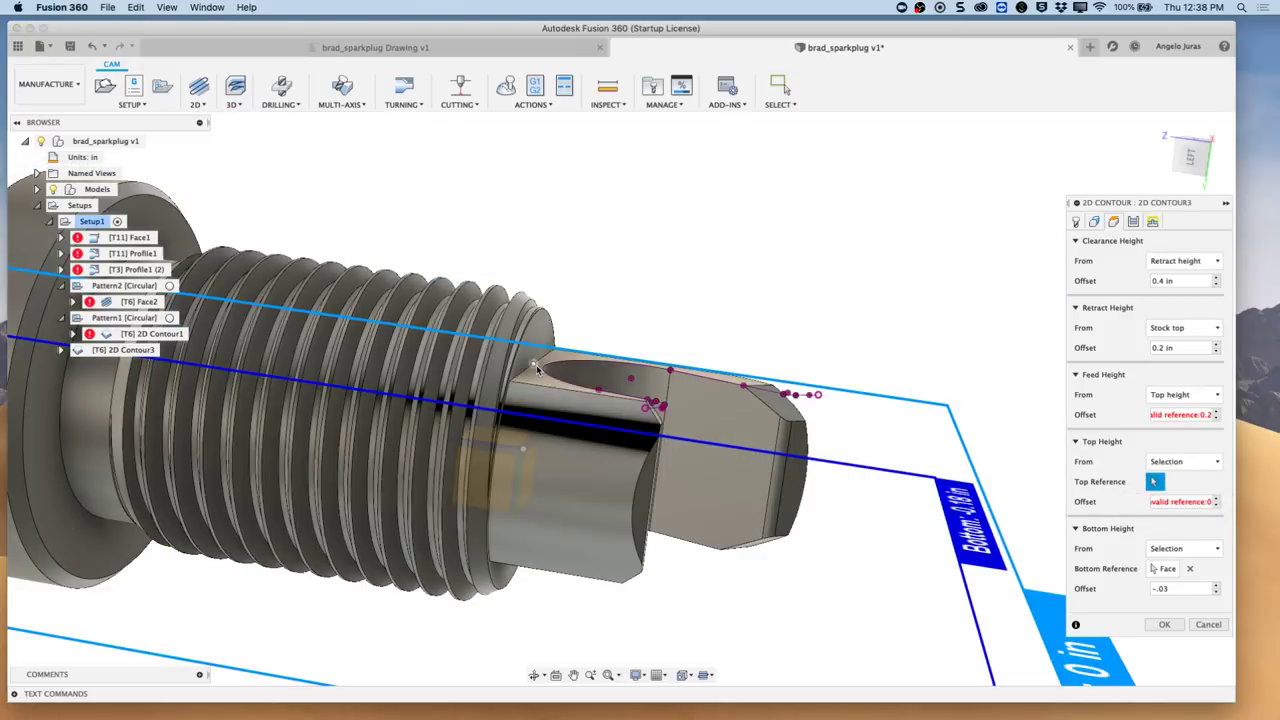
{"action": "left_click", "coordinate": [535, 367]}
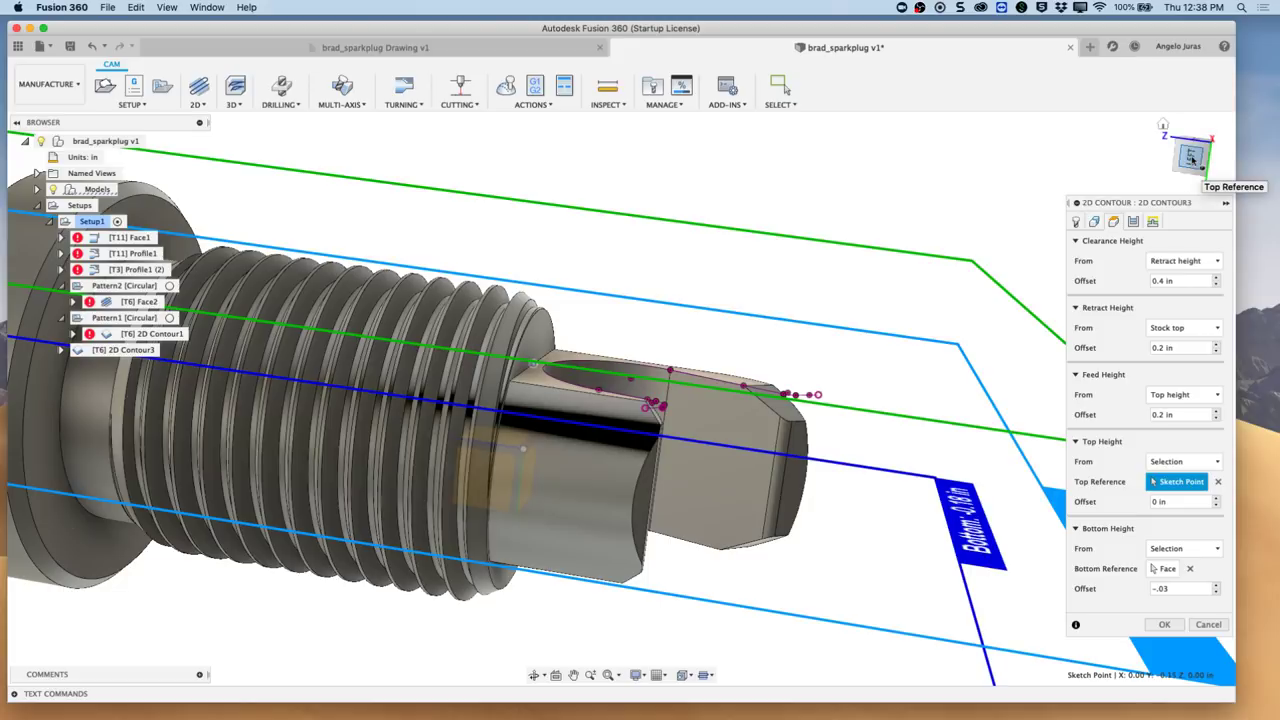
{"action": "left_click", "coordinate": [1191, 157]}
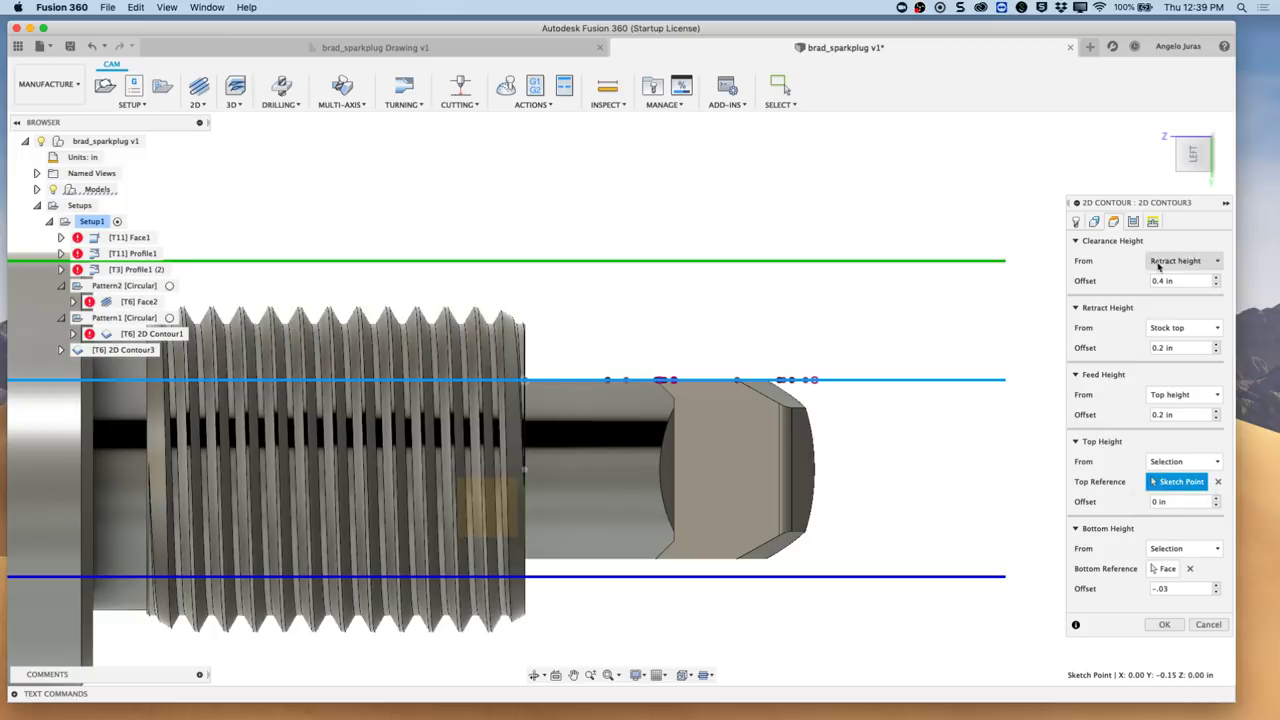
- Turn on multiple finishing passes with a .005 stepover
{"action": "left_click", "coordinate": [1133, 221]}
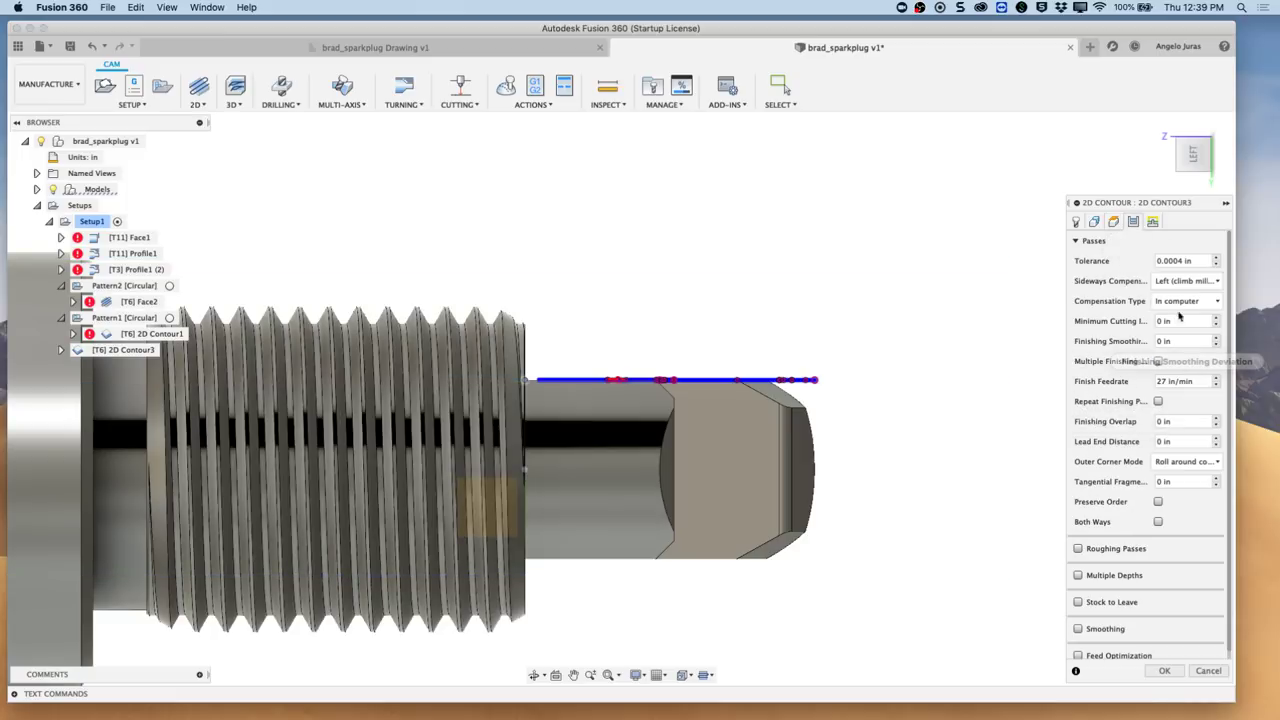
{"action": "left_click", "coordinate": [1158, 361]}
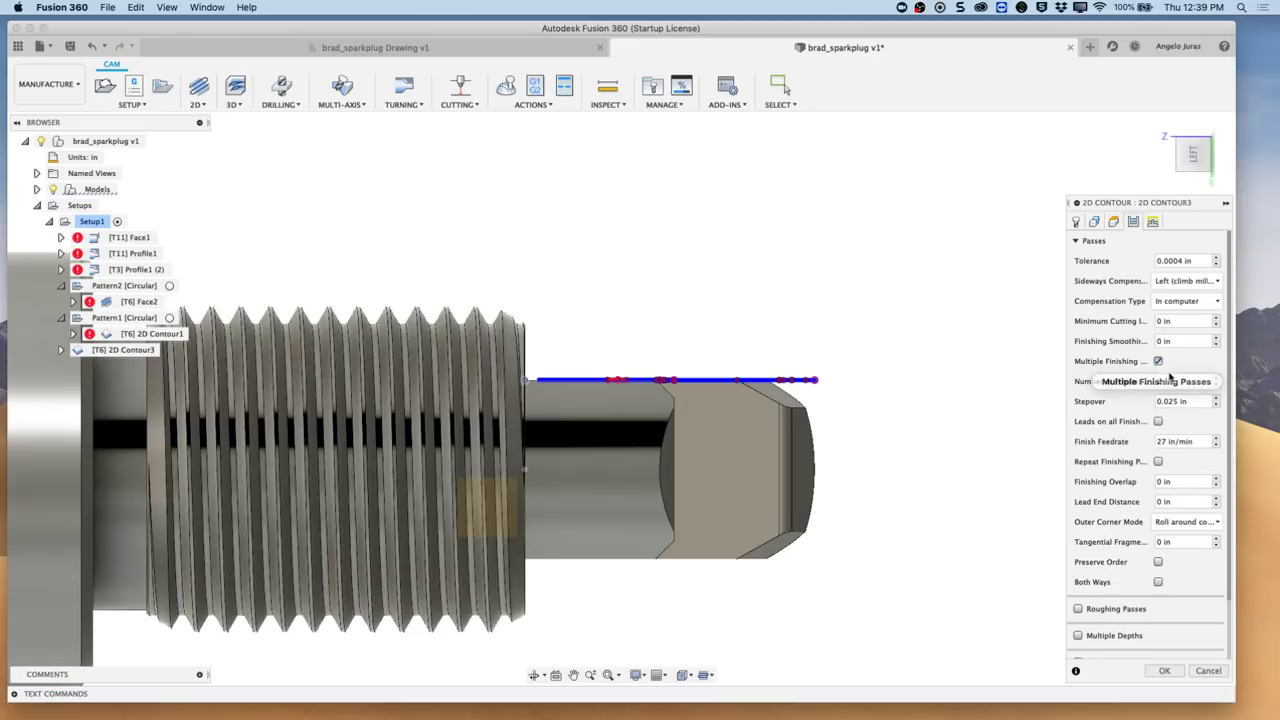
{"action": "triple_click", "coordinate": [1172, 401]}
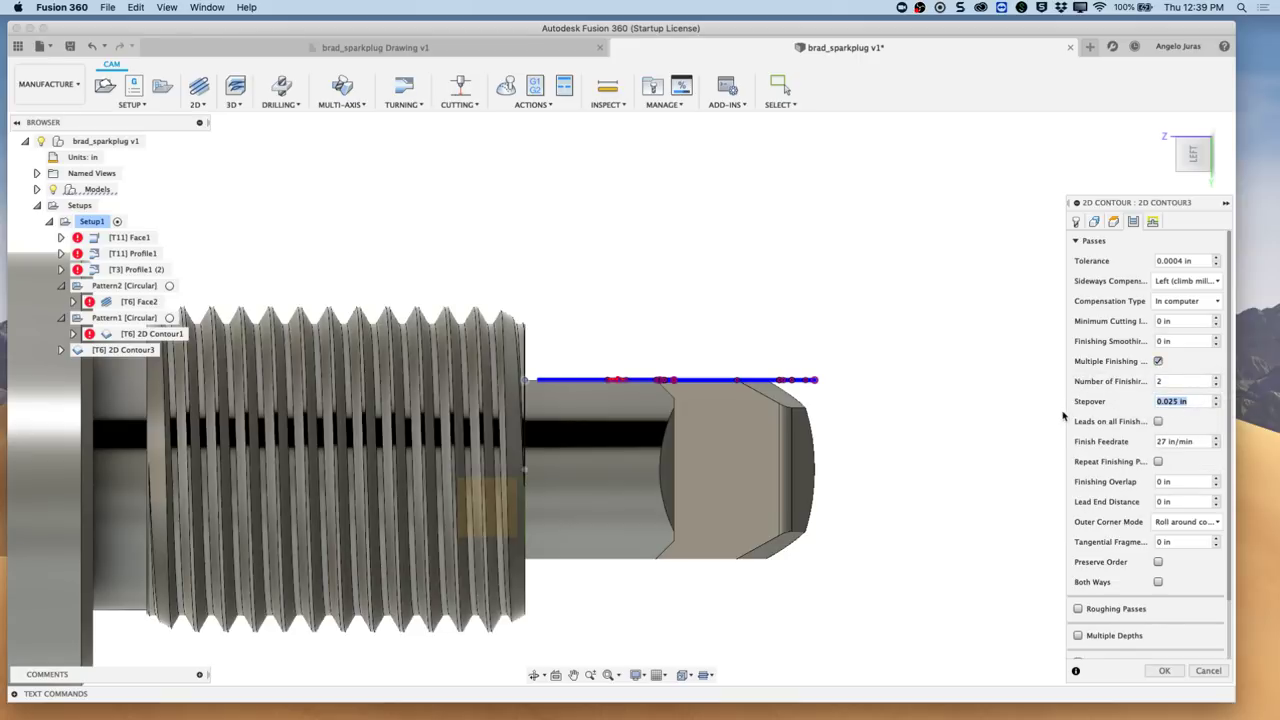
{"action": "key", "text": "BackSpace"}
- Turn on multiple depths and set the maximum roughing stepdown to a tool_diameter expression (0.125 in)
{"action": "scroll", "coordinate": [1128, 655], "scroll_direction": "down", "scroll_amount": 2}
{"action": "left_click", "coordinate": [1078, 567]}
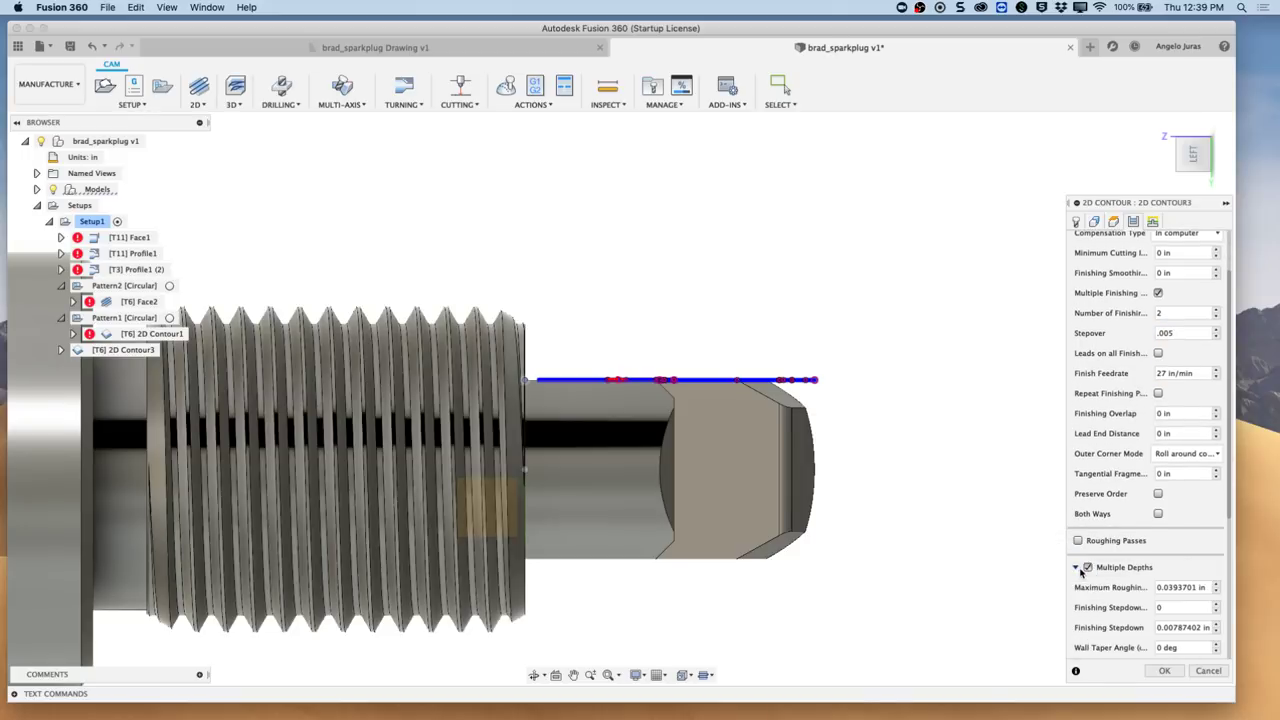
{"action": "left_click_drag", "start_coordinate": [1163, 589], "coordinate": [1194, 587]}
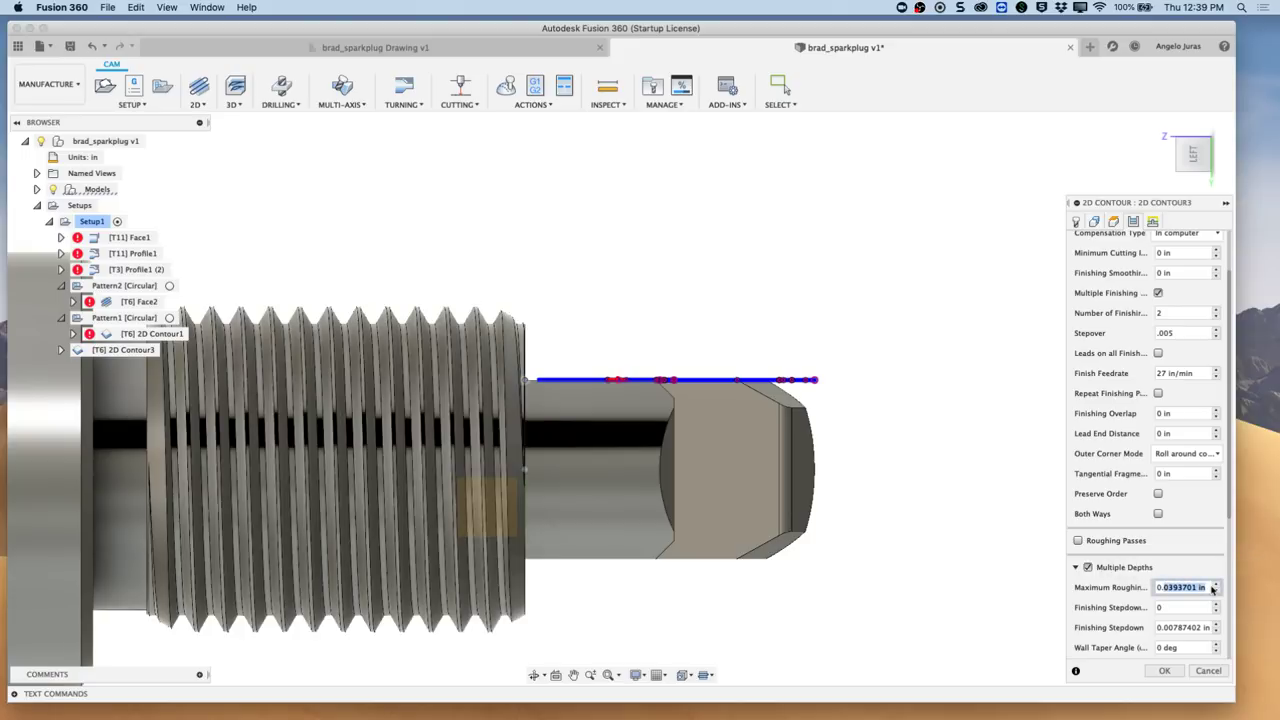
{"action": "type", "text": "0.1"}
{"action": "right_click", "coordinate": [1190, 588]}
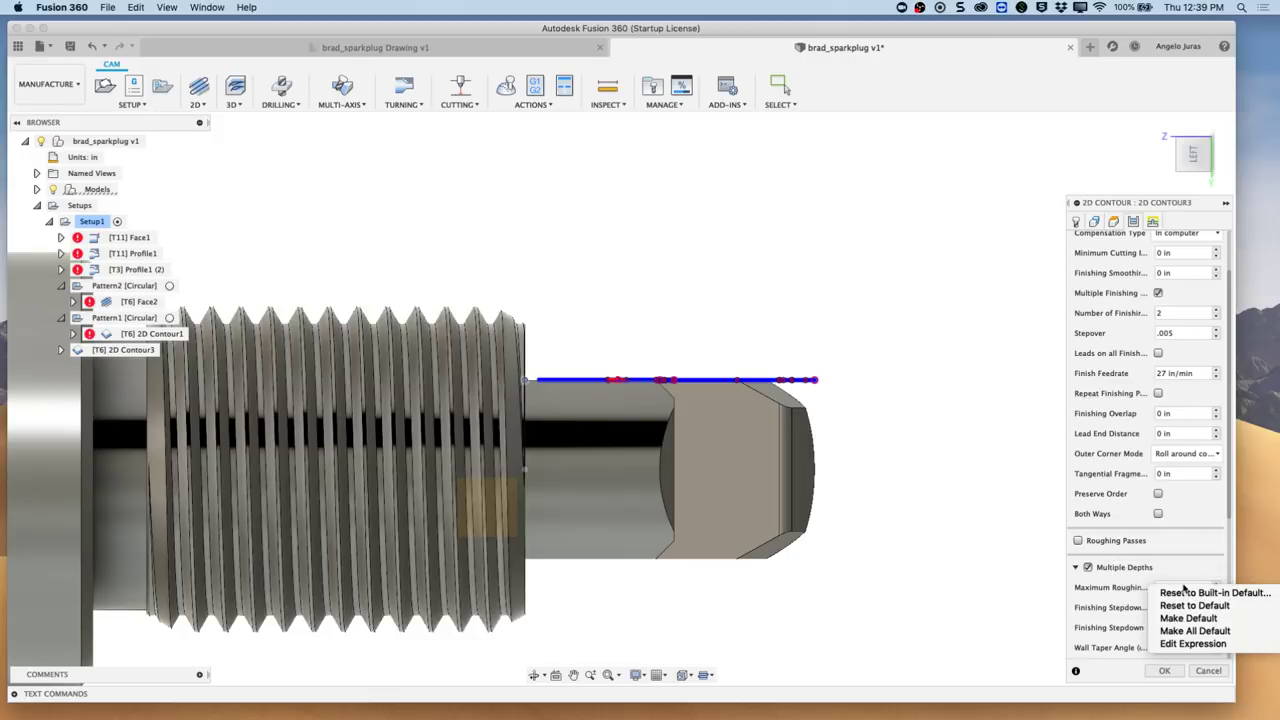
{"action": "left_click", "coordinate": [1190, 644]}
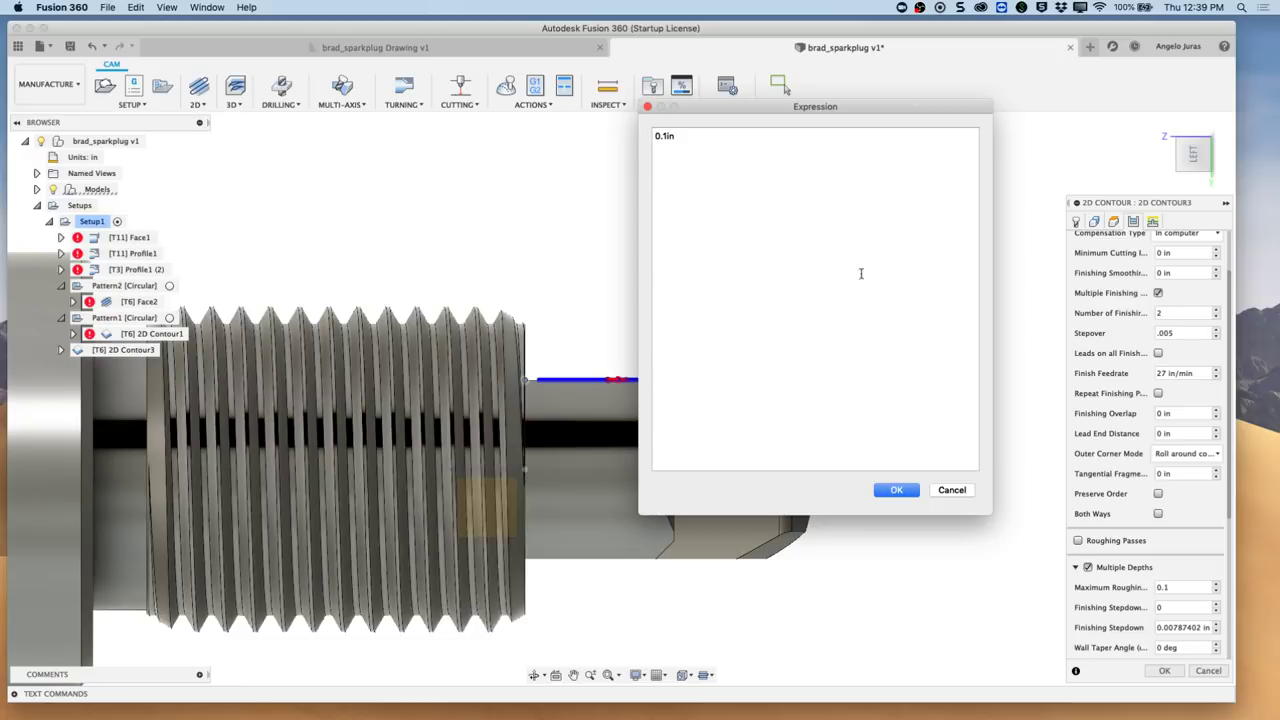
{"action": "left_click_drag", "start_coordinate": [711, 137], "coordinate": [640, 139]}
{"action": "type", "text": "tool"}
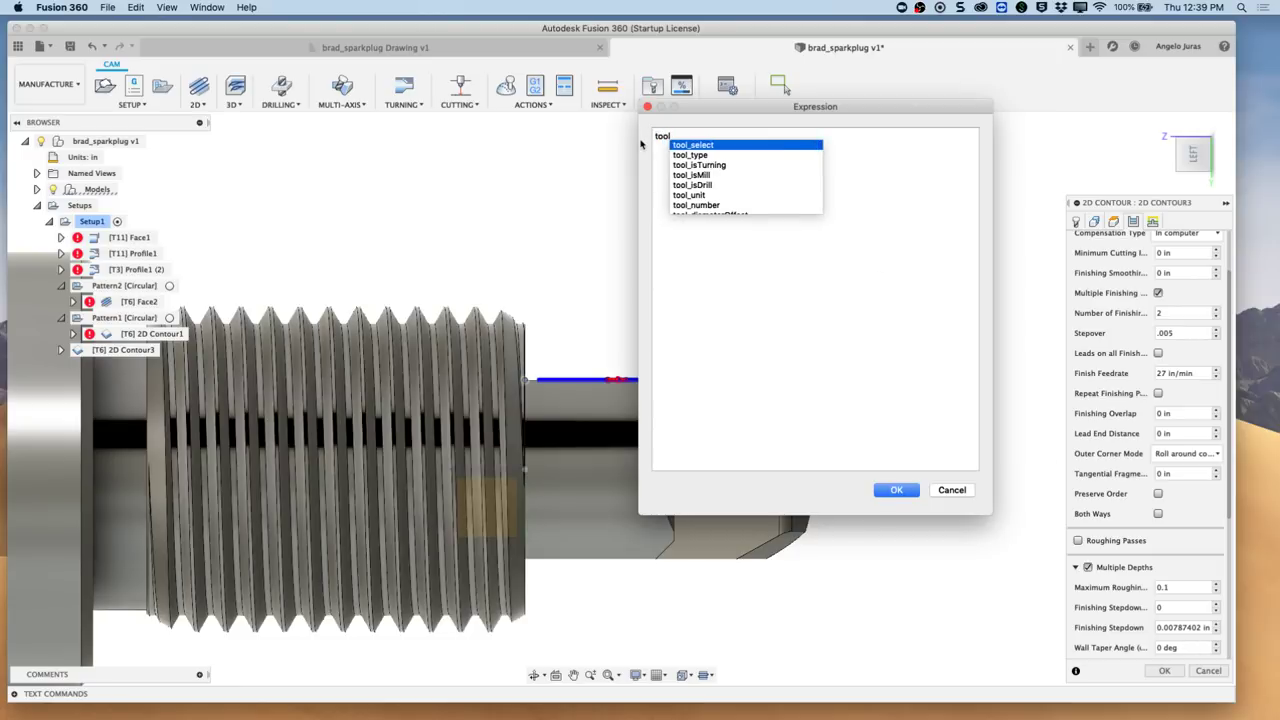
{"action": "type", "text": "_dia"}
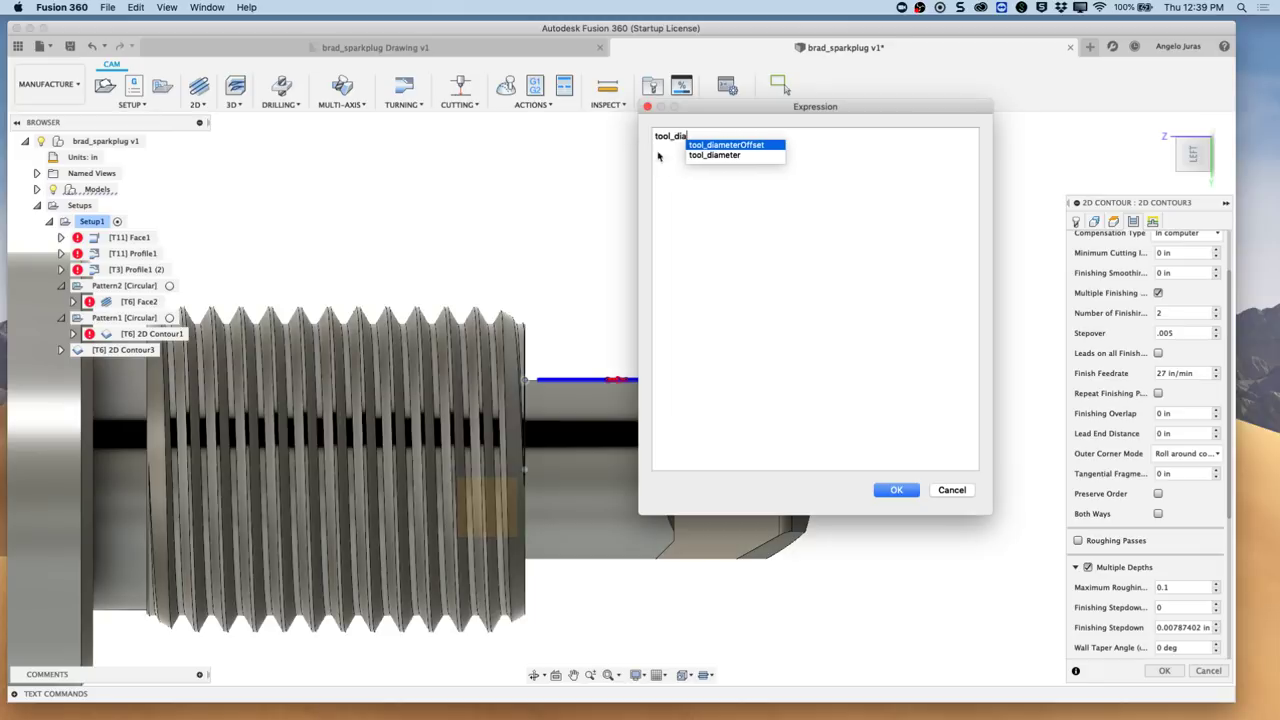
{"action": "left_click", "coordinate": [710, 155]}
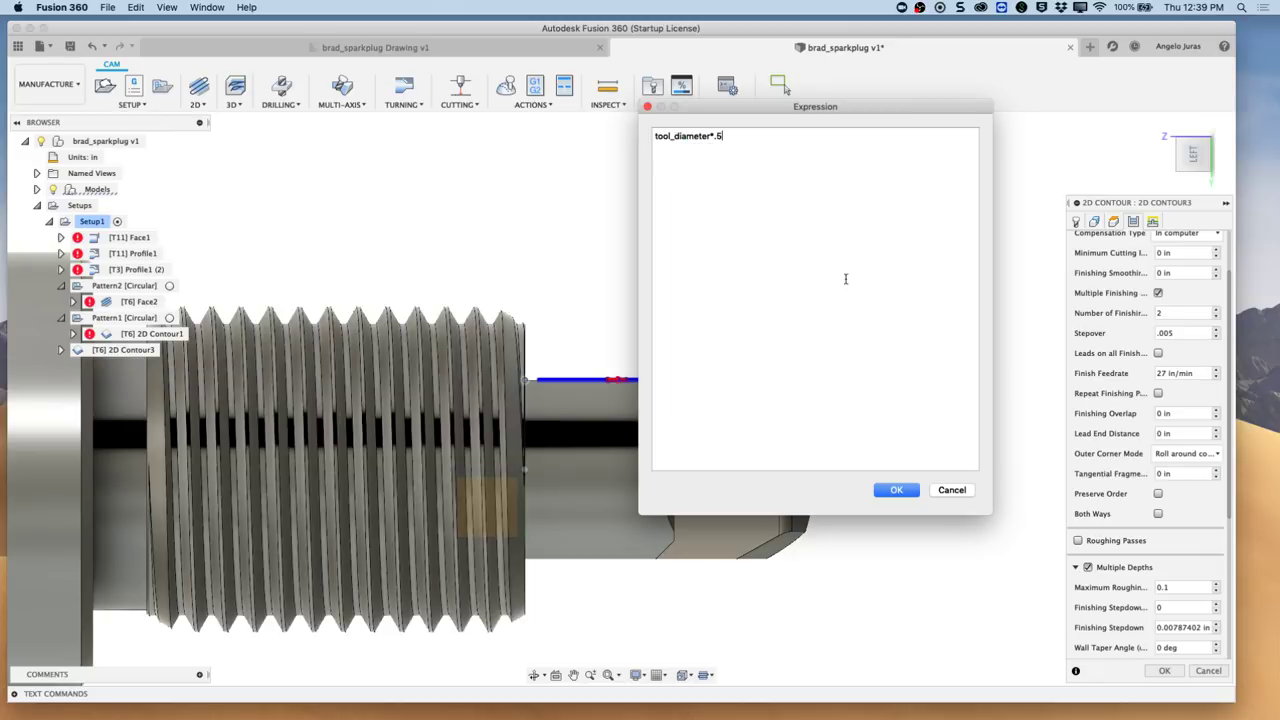
{"action": "left_click", "coordinate": [895, 491]}
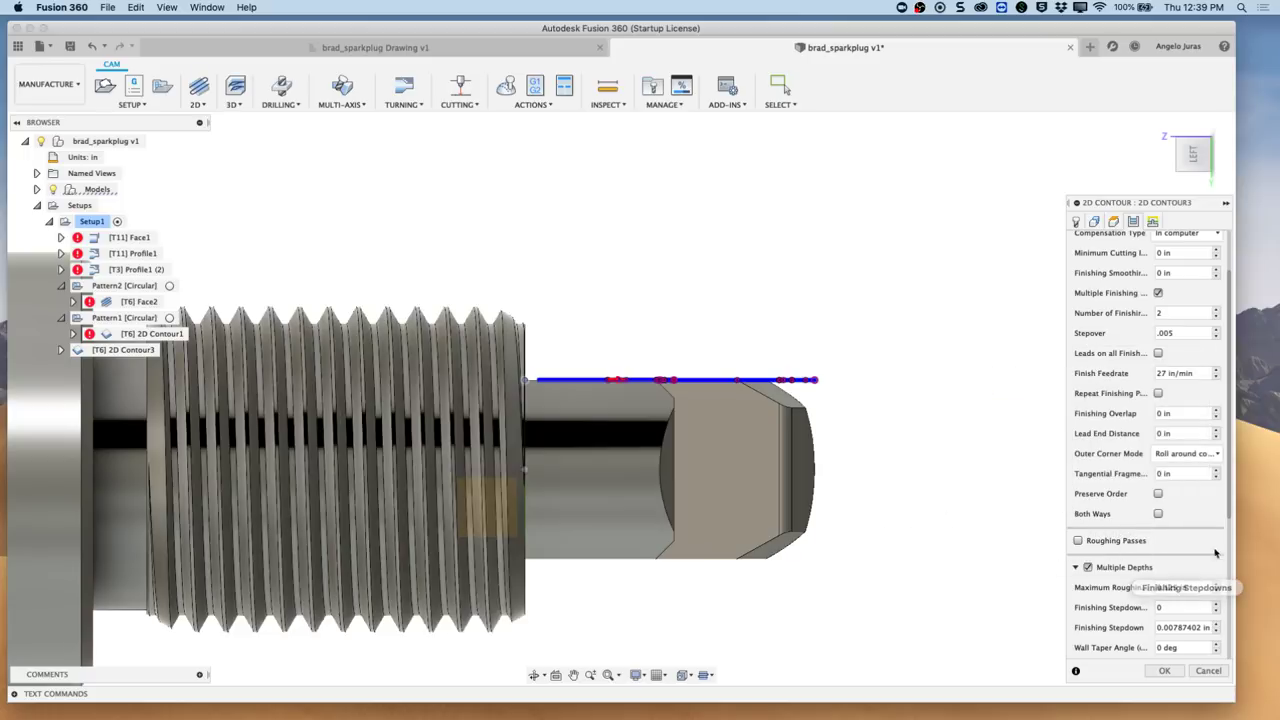
- Finish only at final depth and use even stepdowns
{"action": "left_click_drag", "start_coordinate": [1231, 516], "coordinate": [1238, 637]}
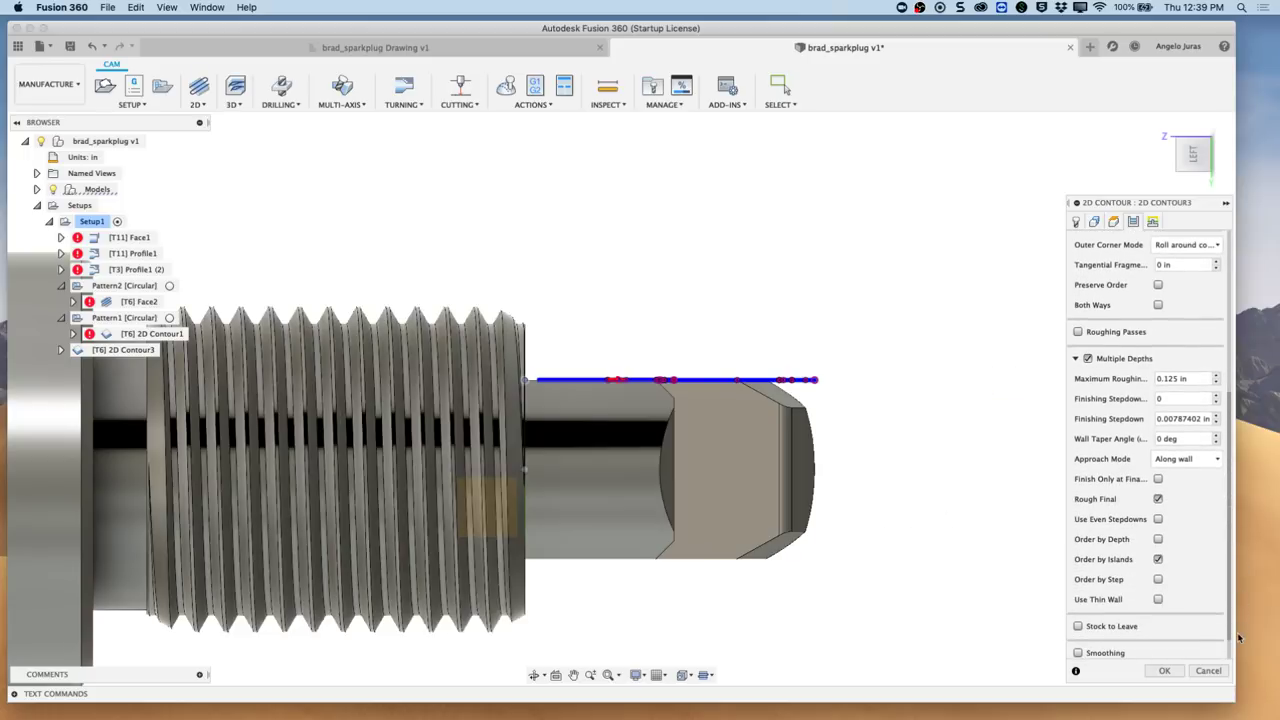
{"action": "left_click", "coordinate": [1158, 479]}
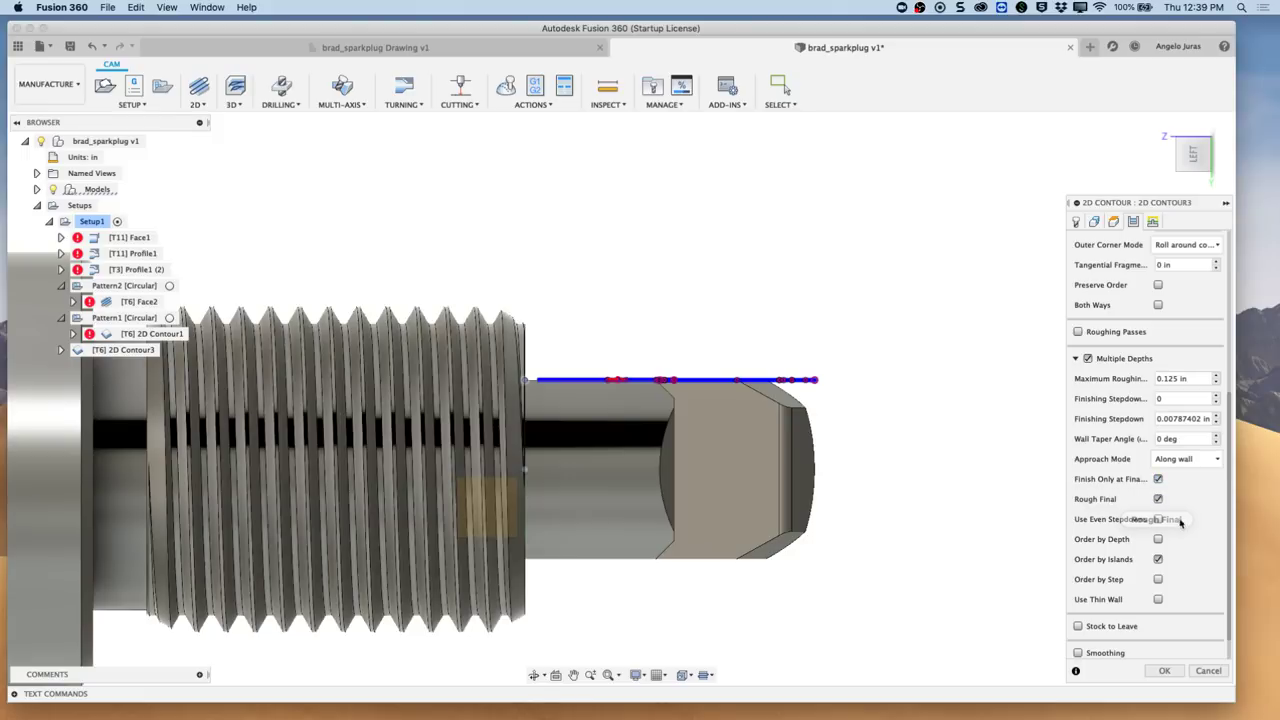
{"action": "left_click", "coordinate": [1158, 519]}
- Set the lead-in sweep angle to 0
{"action": "left_click", "coordinate": [1152, 221]}
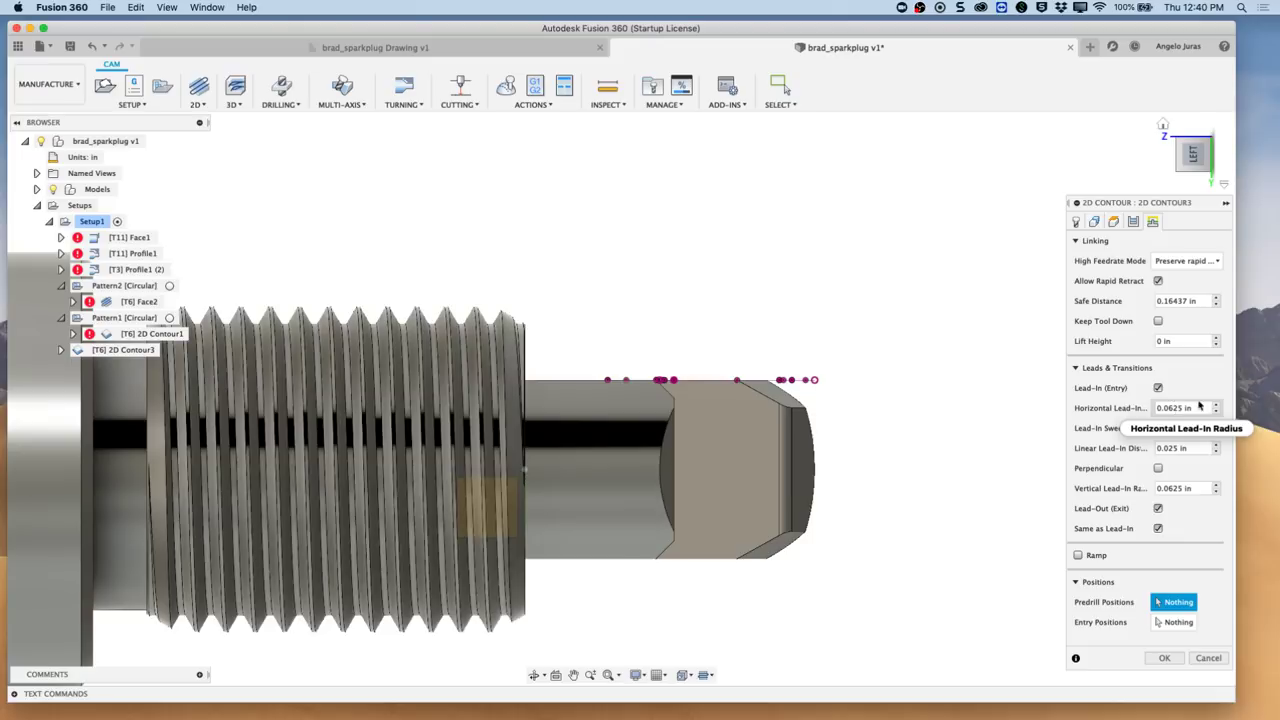
{"action": "left_click", "coordinate": [1188, 408]}
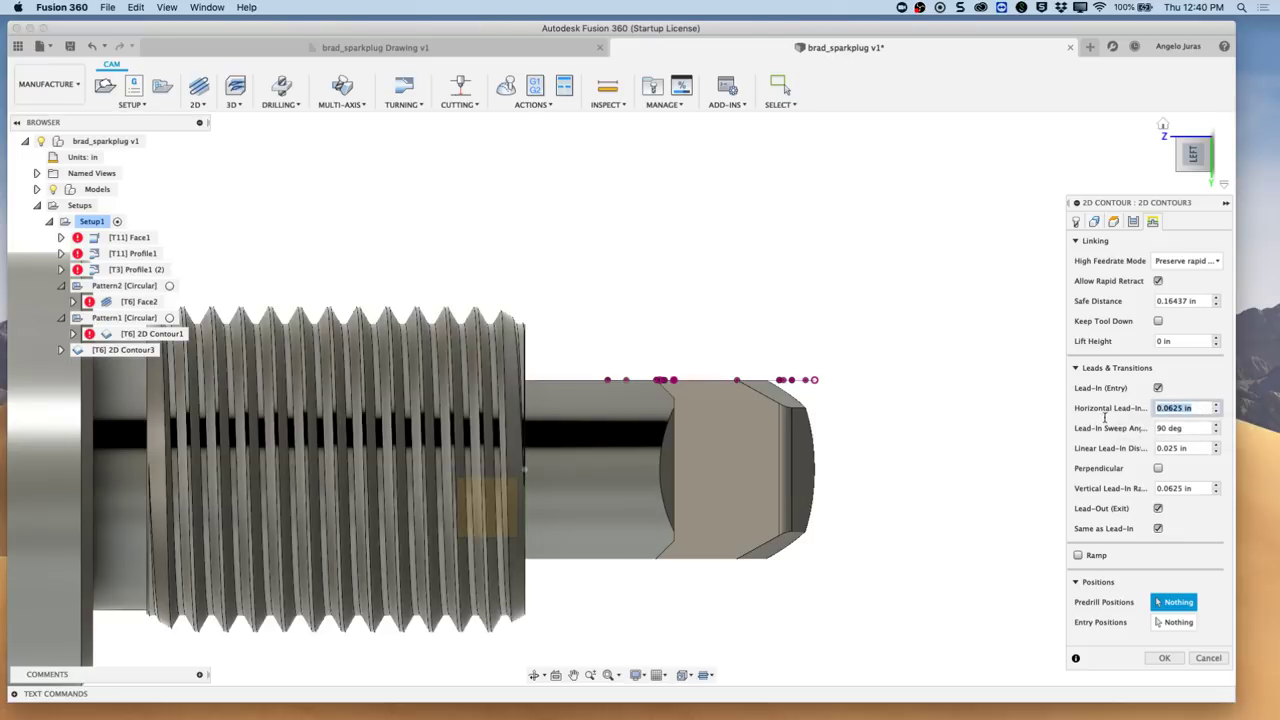
{"action": "left_click", "coordinate": [1195, 428]}
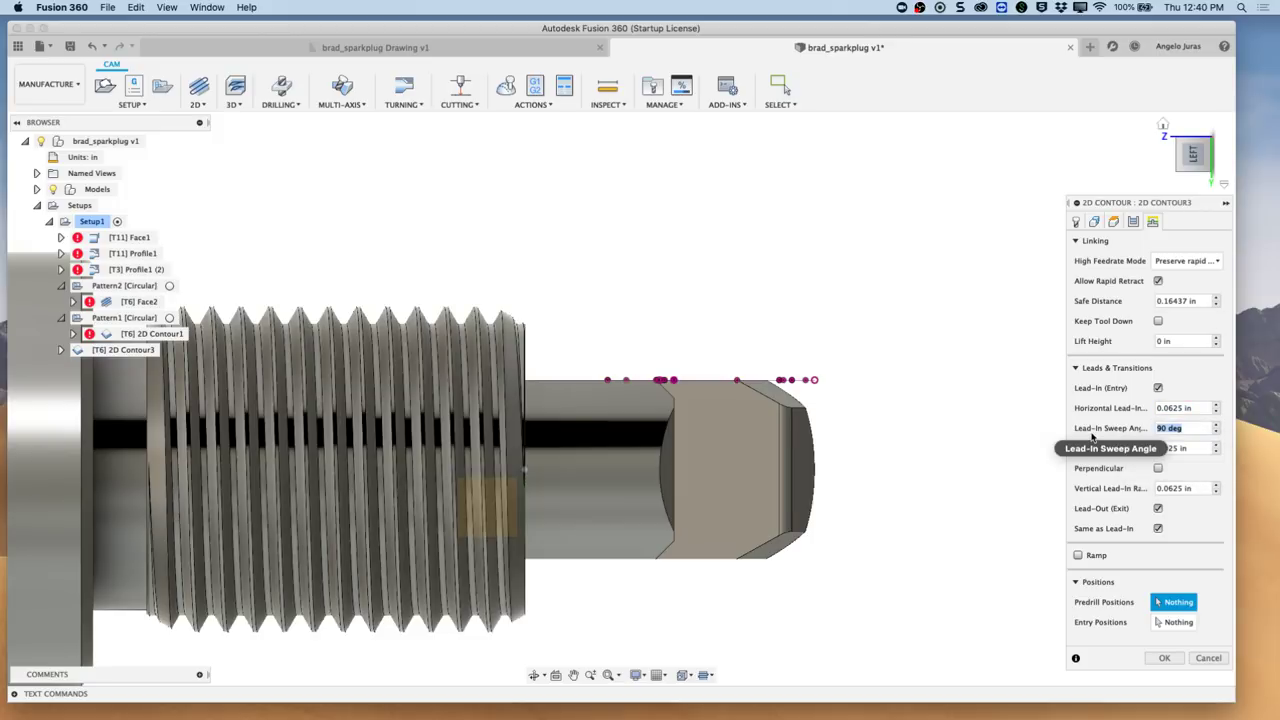
{"action": "type", "text": "0"}
- Set the tangential extension to 0.15 in, accept 2D Contour3, and keep its name unchanged
{"action": "left_click", "coordinate": [1095, 222]}
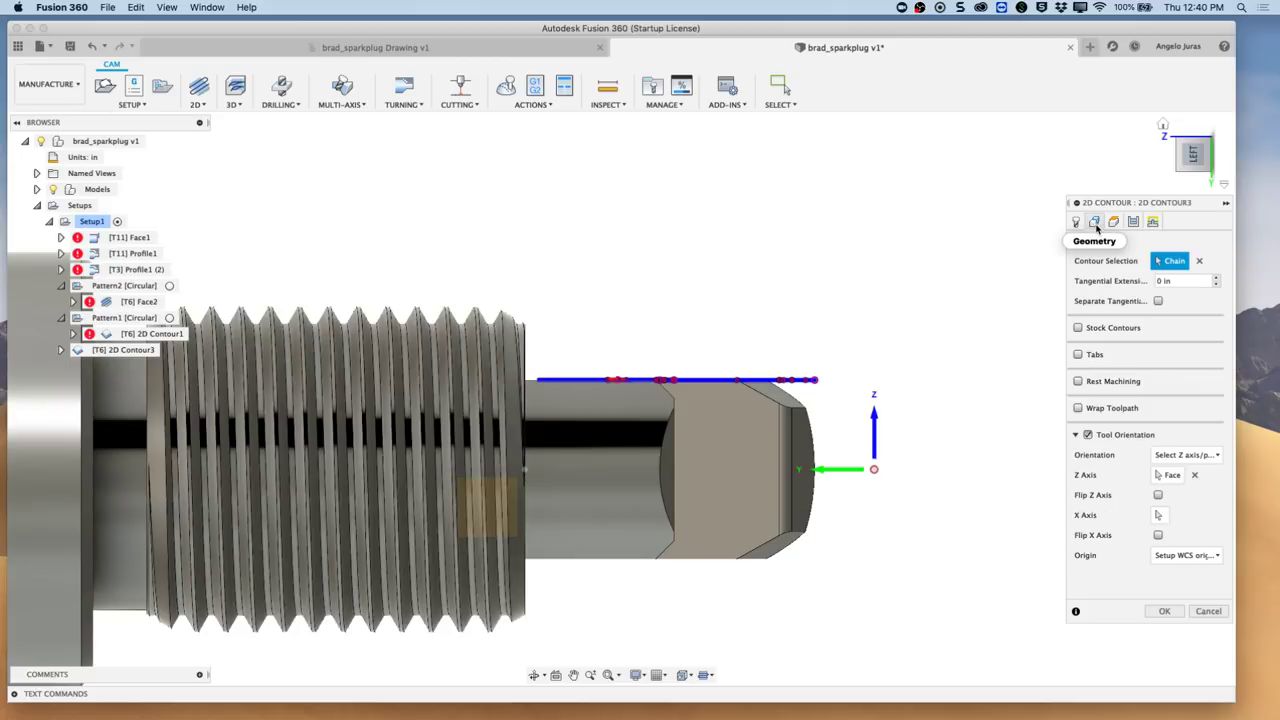
{"action": "left_click", "coordinate": [1128, 283]}
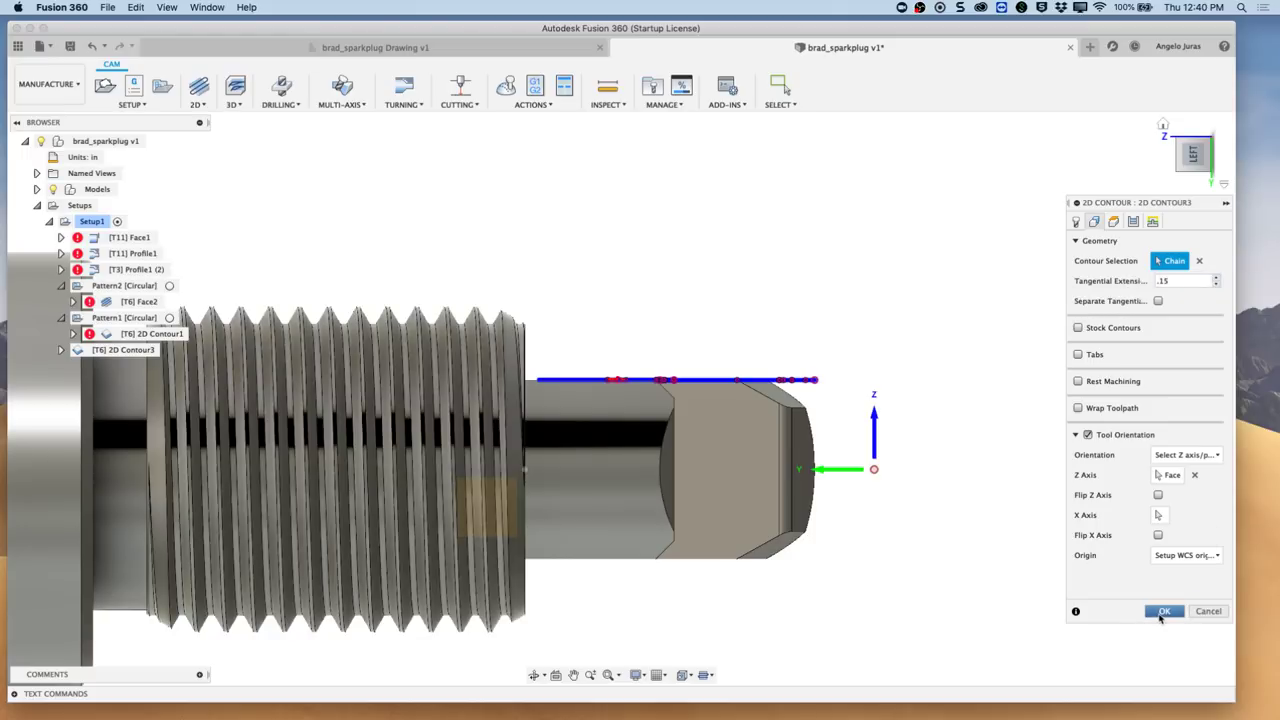
{"action": "key", "text": "Return"}
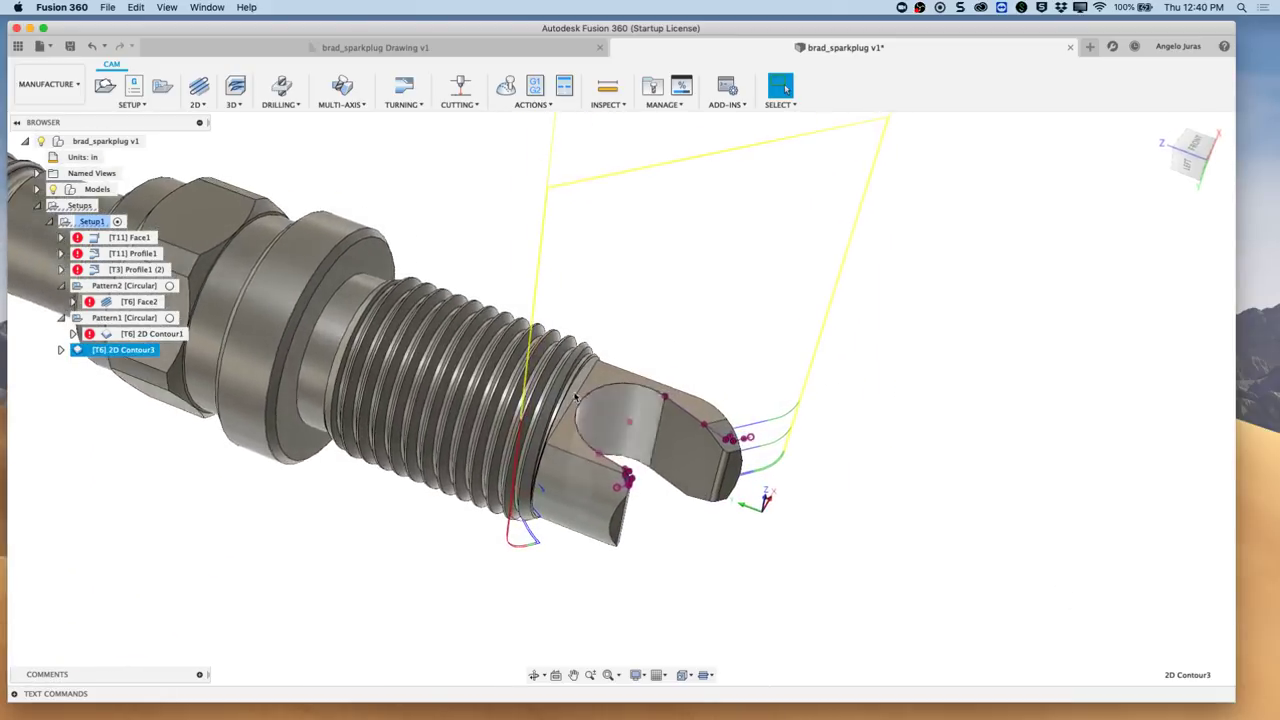
{"action": "double_click", "coordinate": [115, 350]}
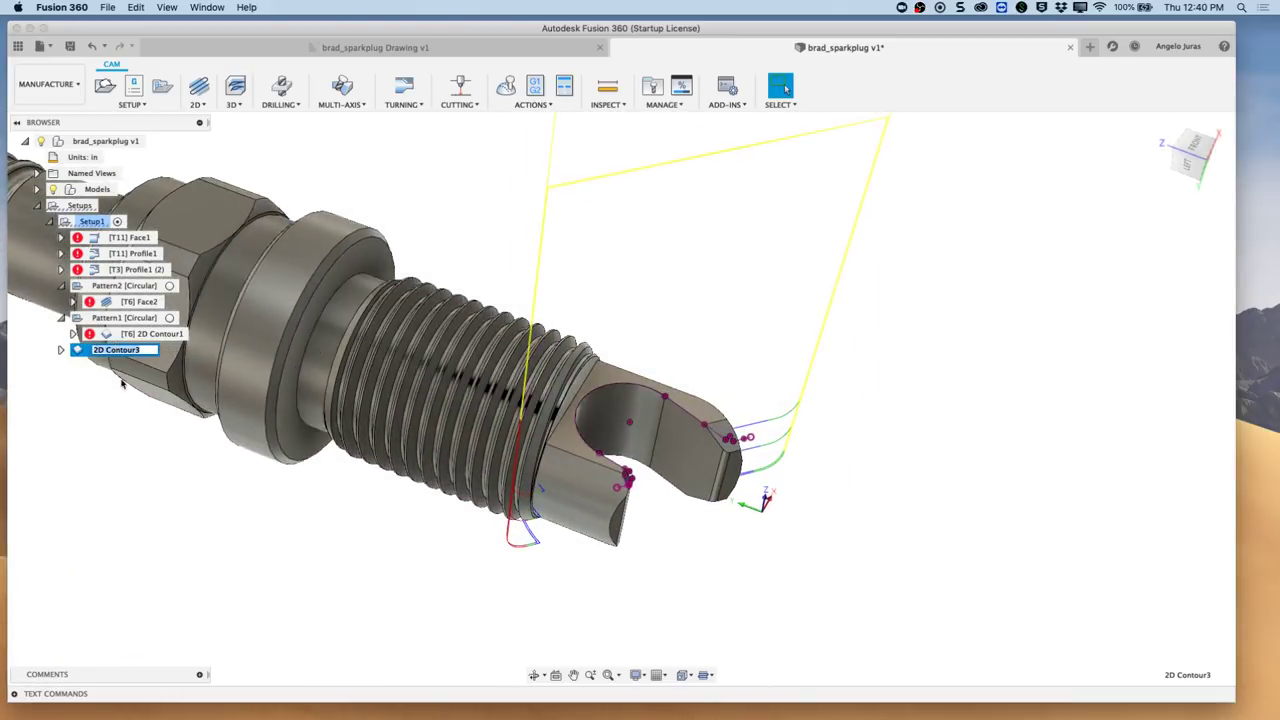
{"action": "key", "text": "Return"}
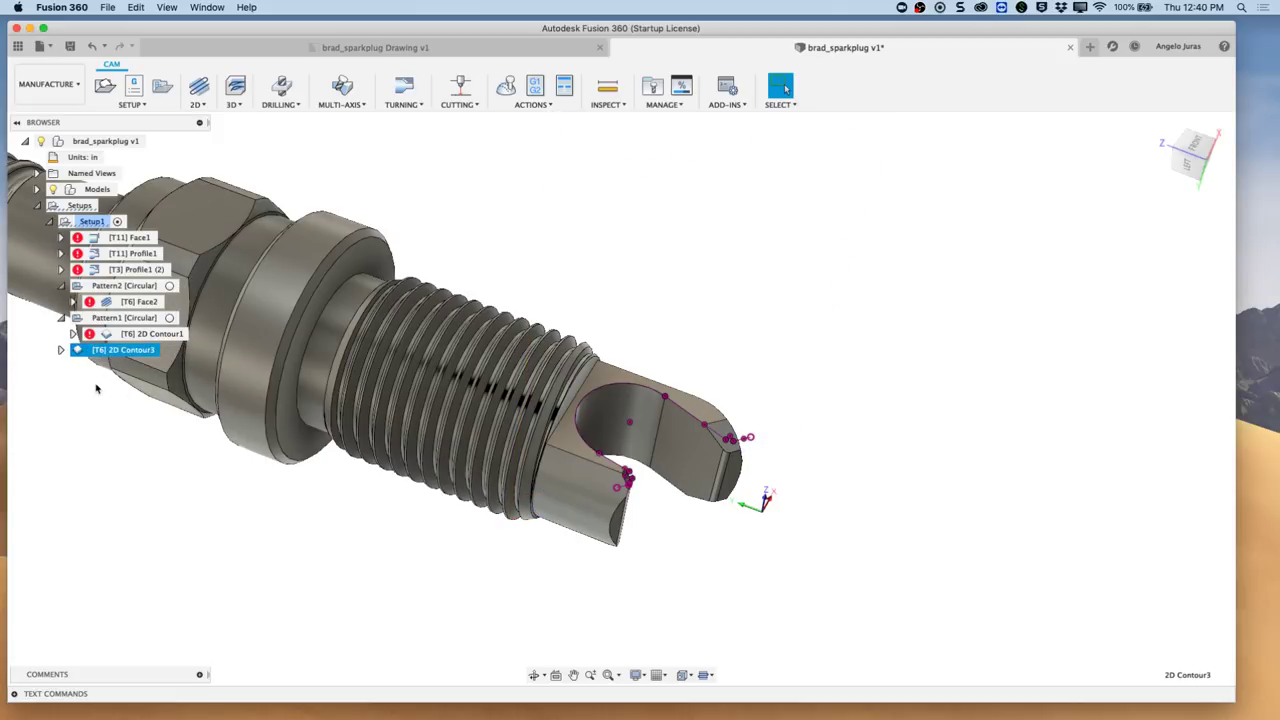
- Reopen 2D Contour3, verify its chain around the slotted tip from Front view, and regenerate the toolpath
{"action": "right_click", "coordinate": [90, 352]}
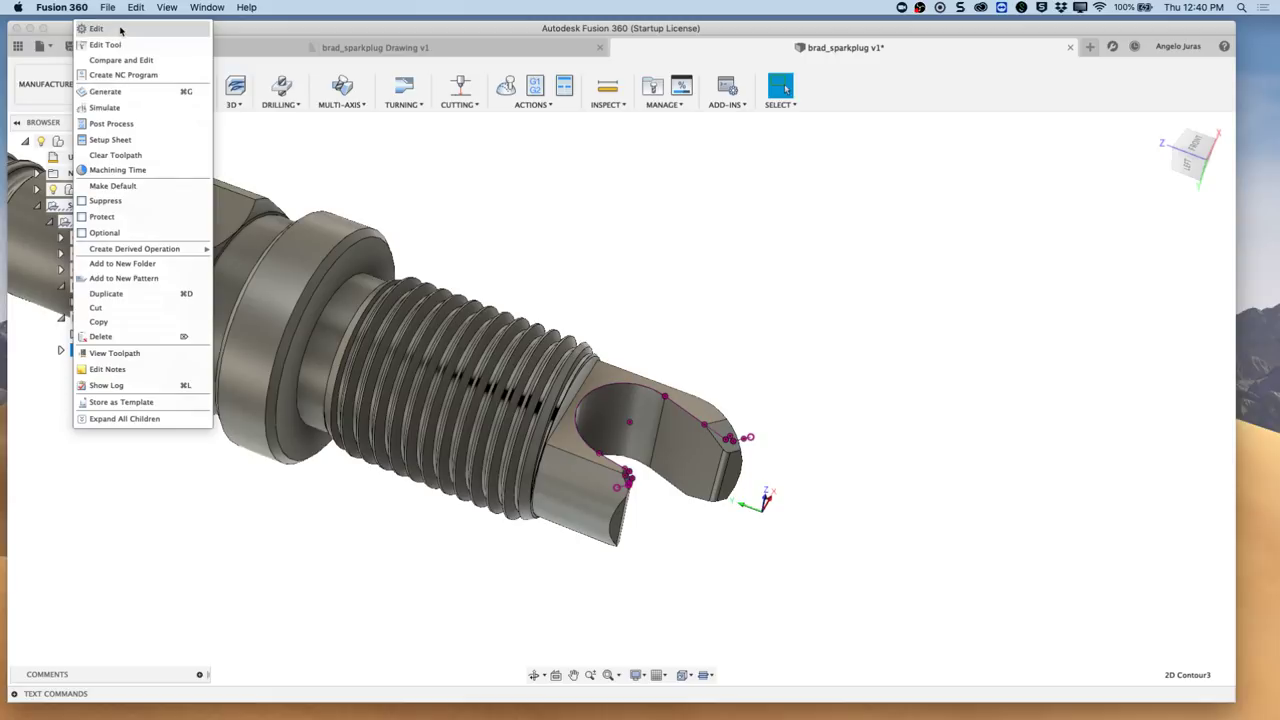
{"action": "left_click", "coordinate": [110, 29]}
{"action": "left_click", "coordinate": [1093, 222]}
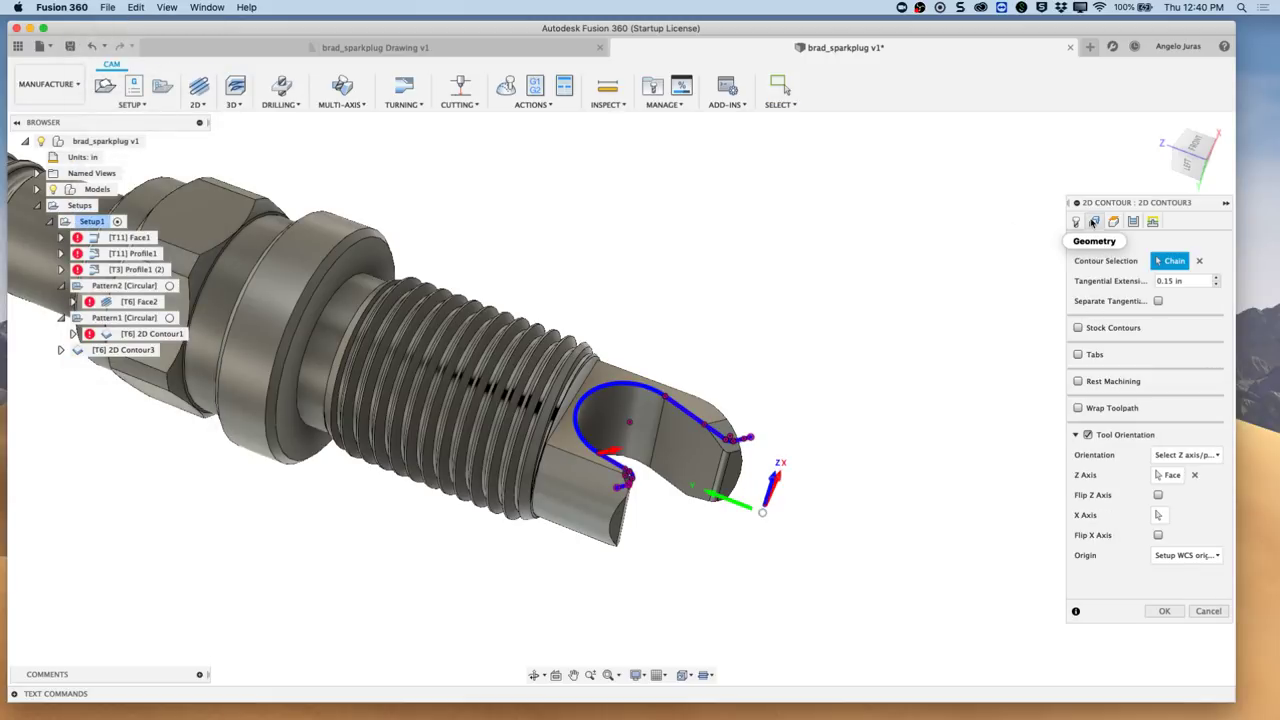
{"action": "left_click", "coordinate": [1197, 148]}
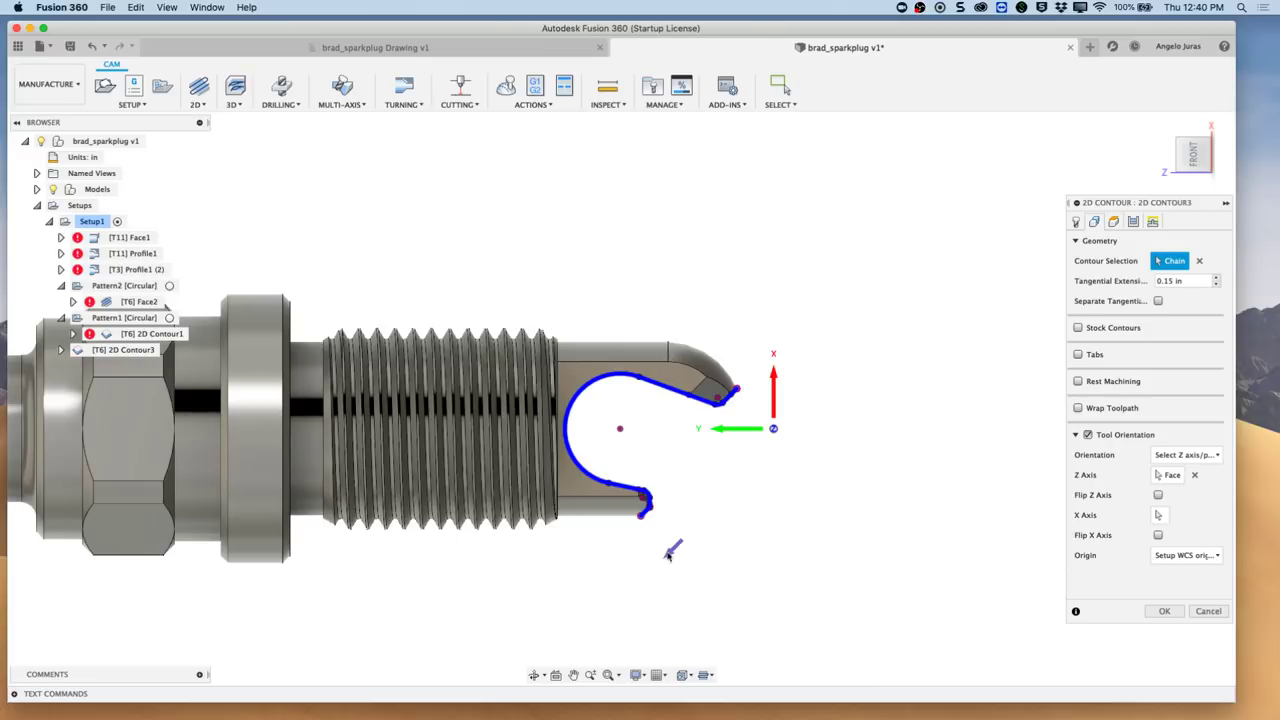
{"action": "left_click", "coordinate": [1160, 614]}
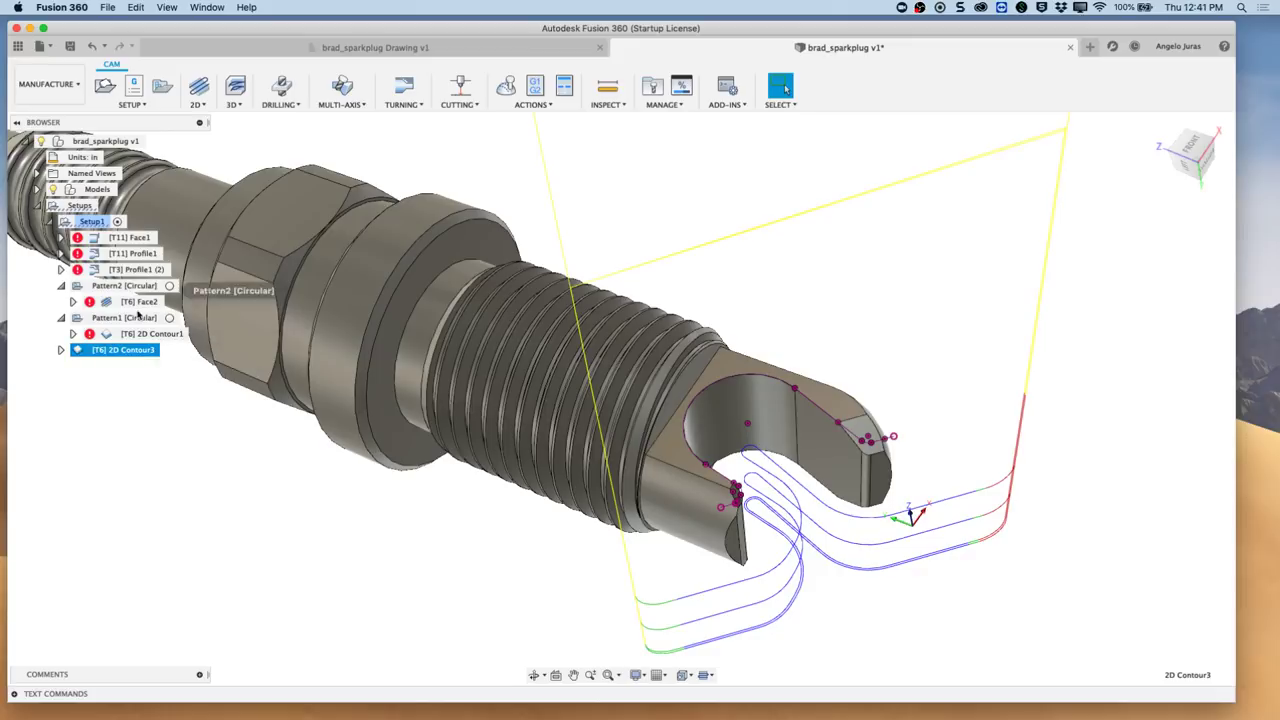
{"action": "middle_click_drag", "start_coordinate": [347, 323], "coordinate": [586, 315], "text": "shift"}
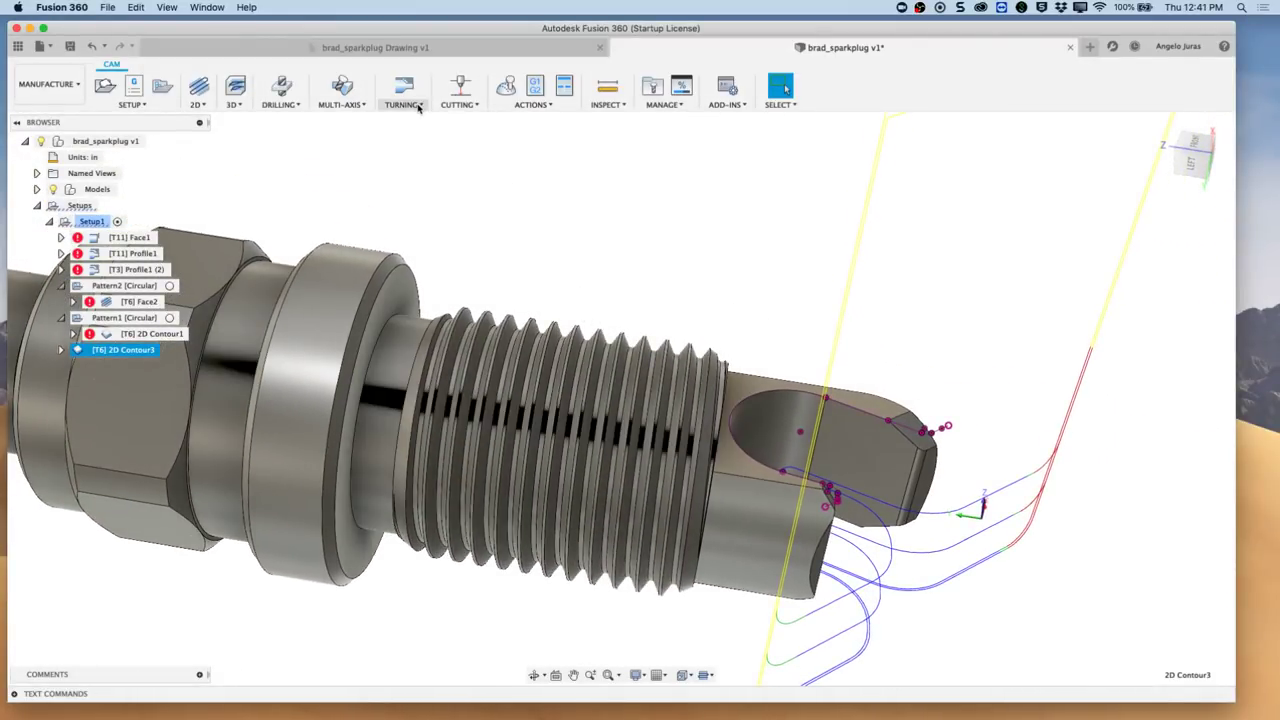
{"action": "scroll", "coordinate": [530, 212], "scroll_direction": "down", "scroll_amount": 3}
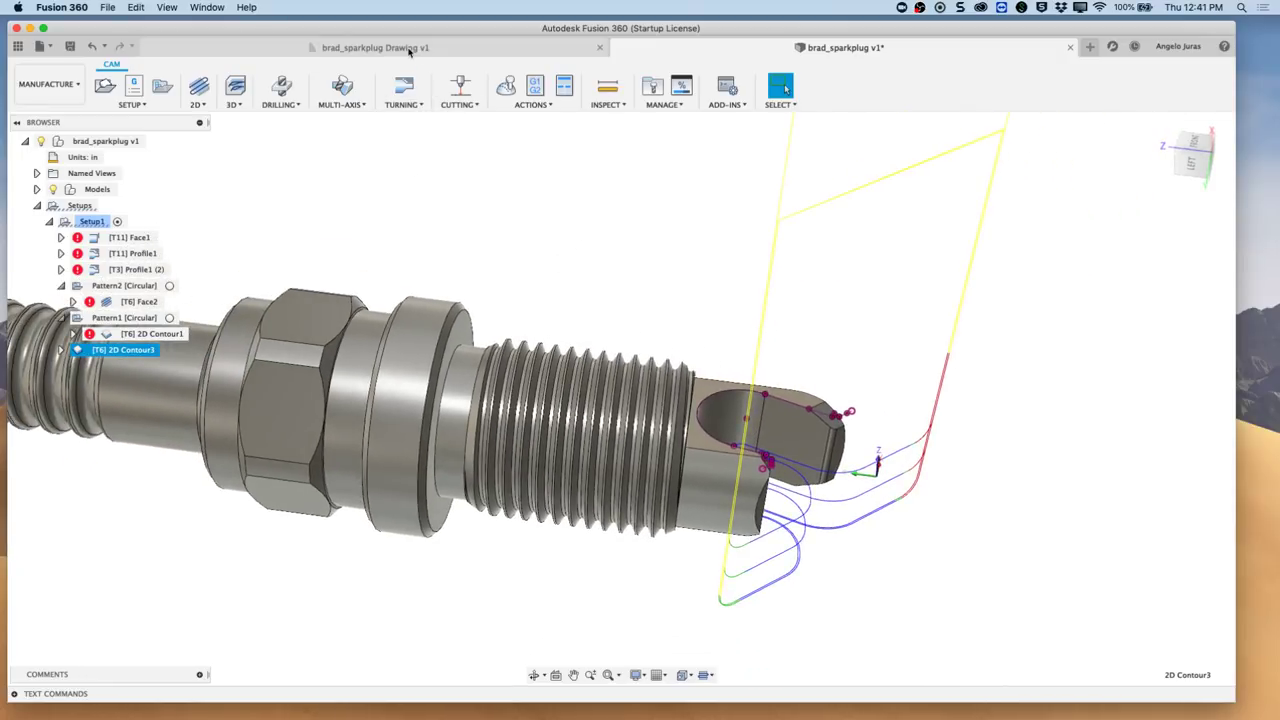
- Switch to the Drawing tab and open the handbook's THREADS AND THREADING contents (yk.pdf)
{"action": "left_click", "coordinate": [409, 52]}
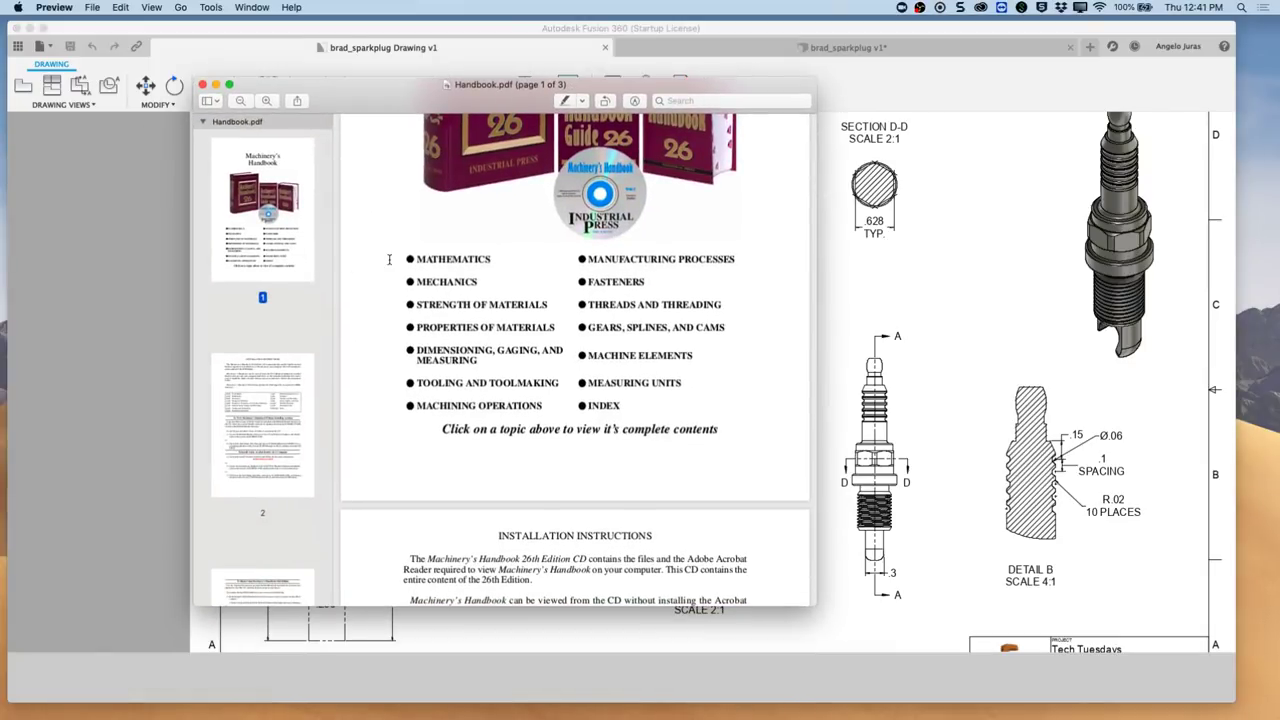
{"action": "left_click", "coordinate": [605, 309]}
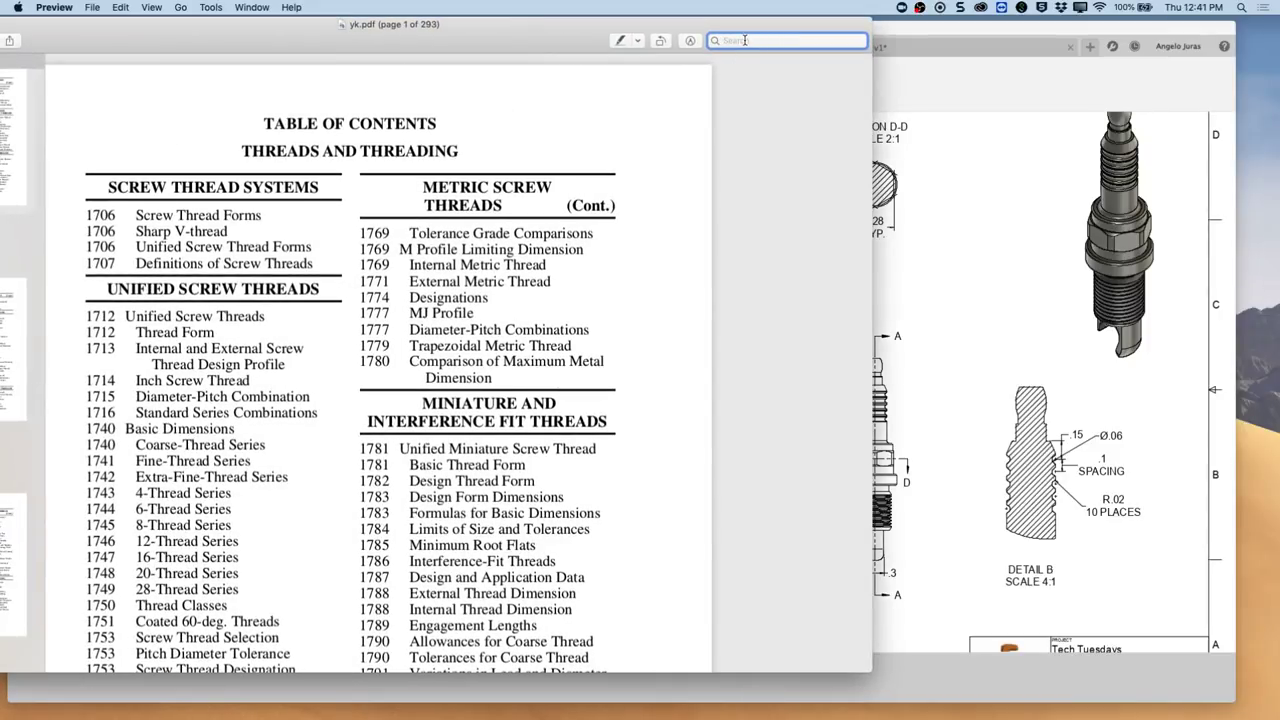
- Search the handbook for 'spark plug' and go to the S.A.E. Standard Threads table
{"action": "type", "text": "spark plug"}
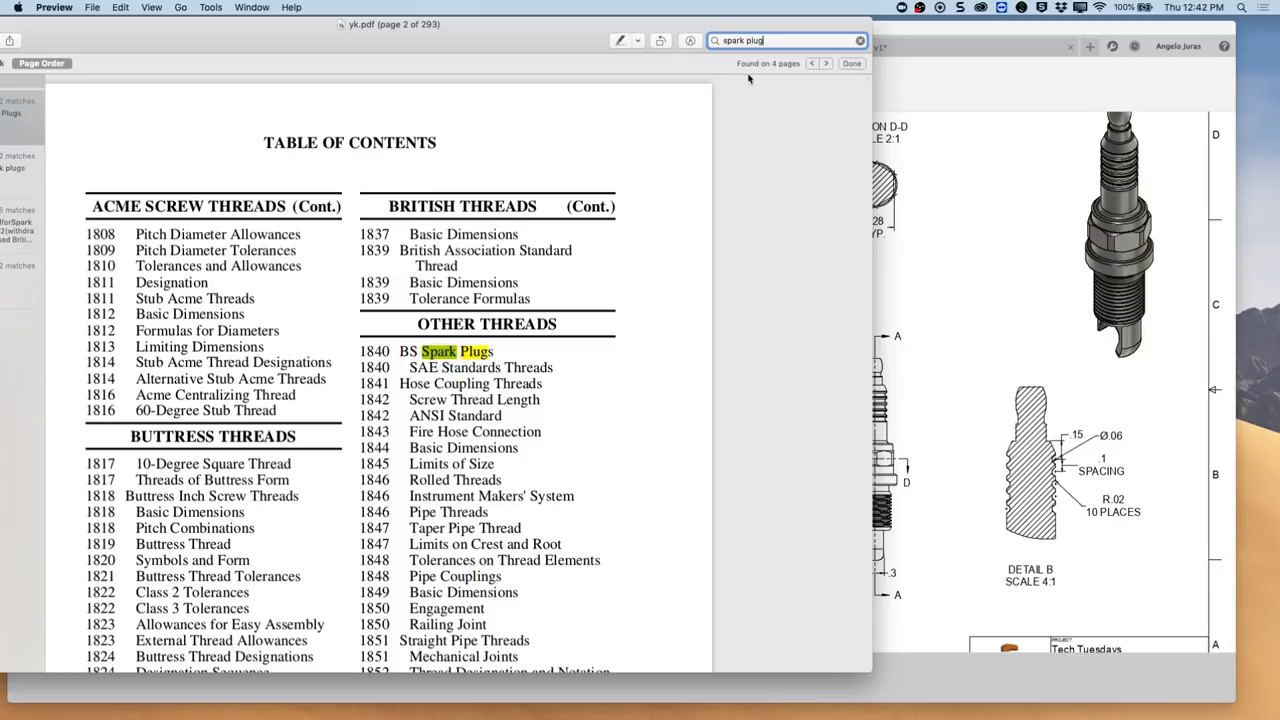
{"action": "left_click", "coordinate": [827, 63]}
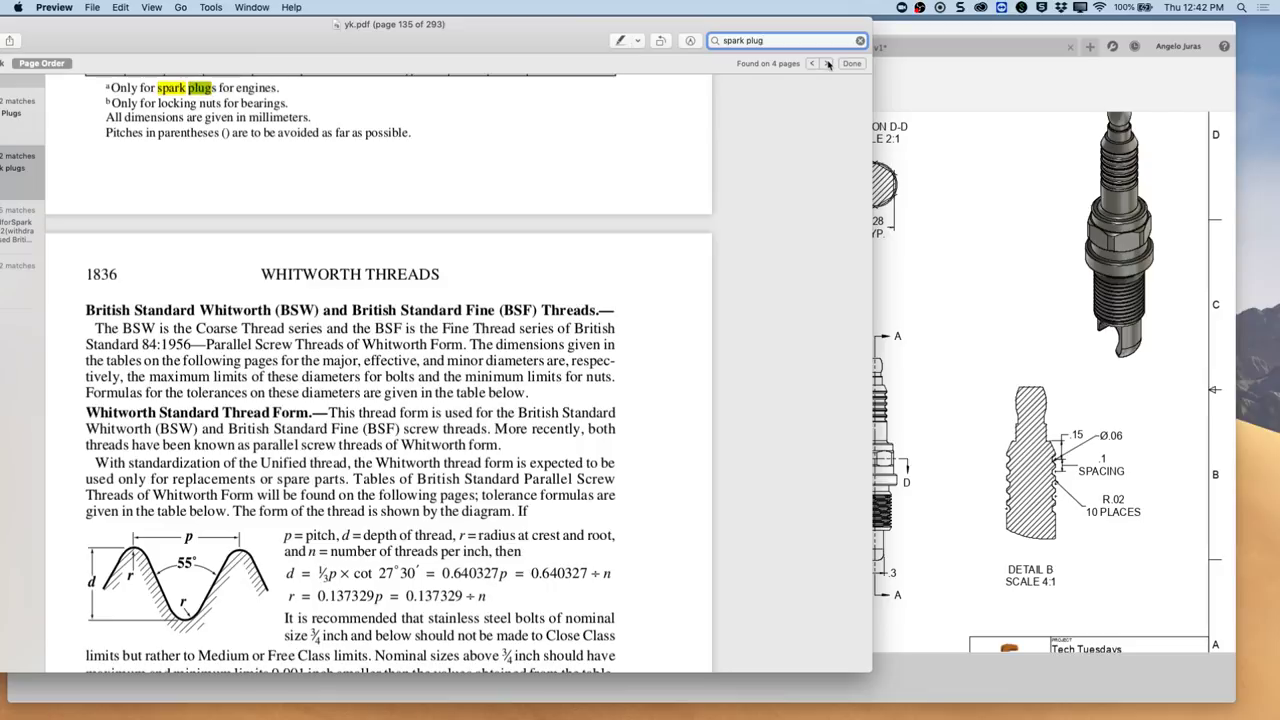
{"action": "left_click", "coordinate": [827, 63]}
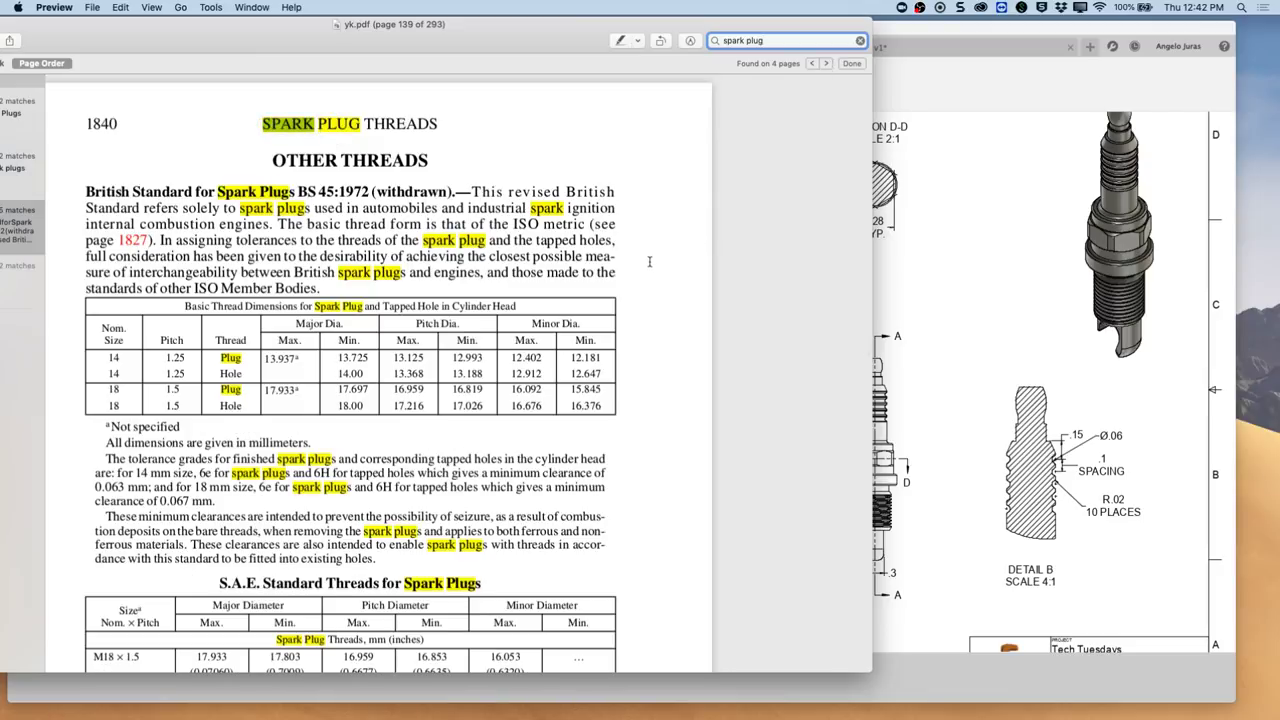
{"action": "scroll", "coordinate": [646, 263], "scroll_direction": "down", "scroll_amount": 5}
{"action": "scroll", "coordinate": [646, 263], "scroll_direction": "down", "scroll_amount": 5}
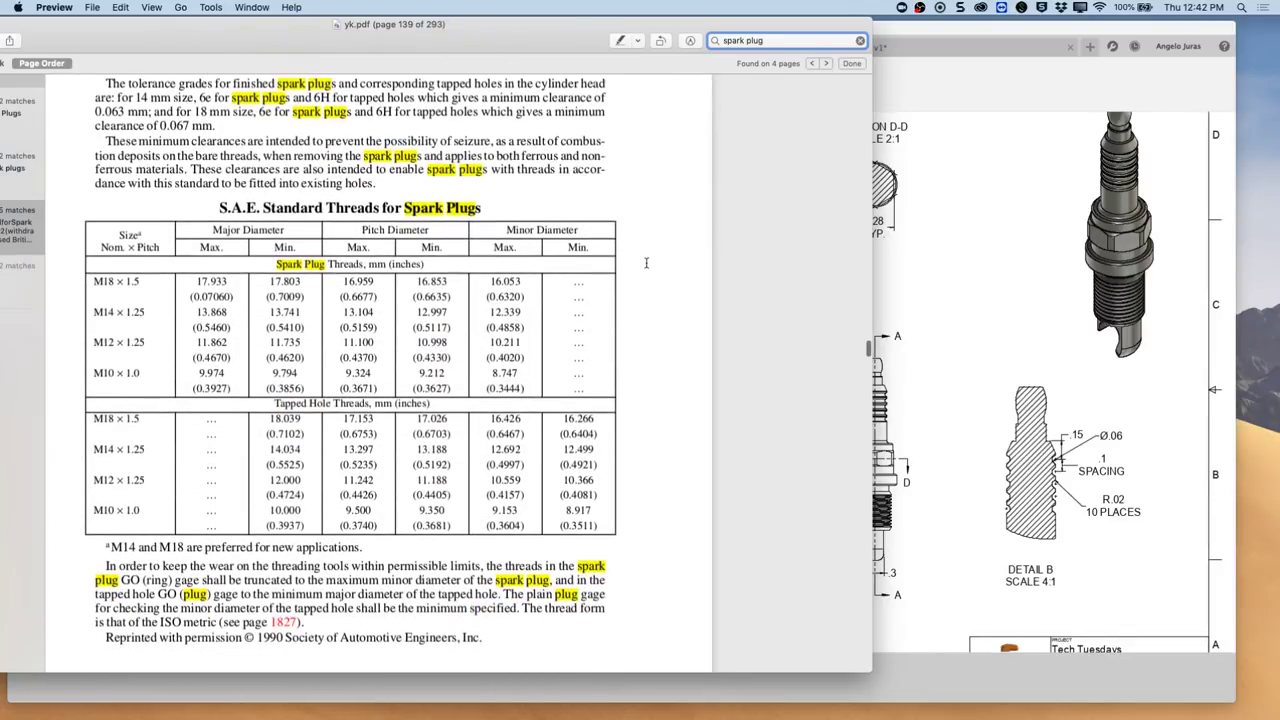
{"action": "scroll", "coordinate": [646, 263], "scroll_direction": "down", "scroll_amount": 2}
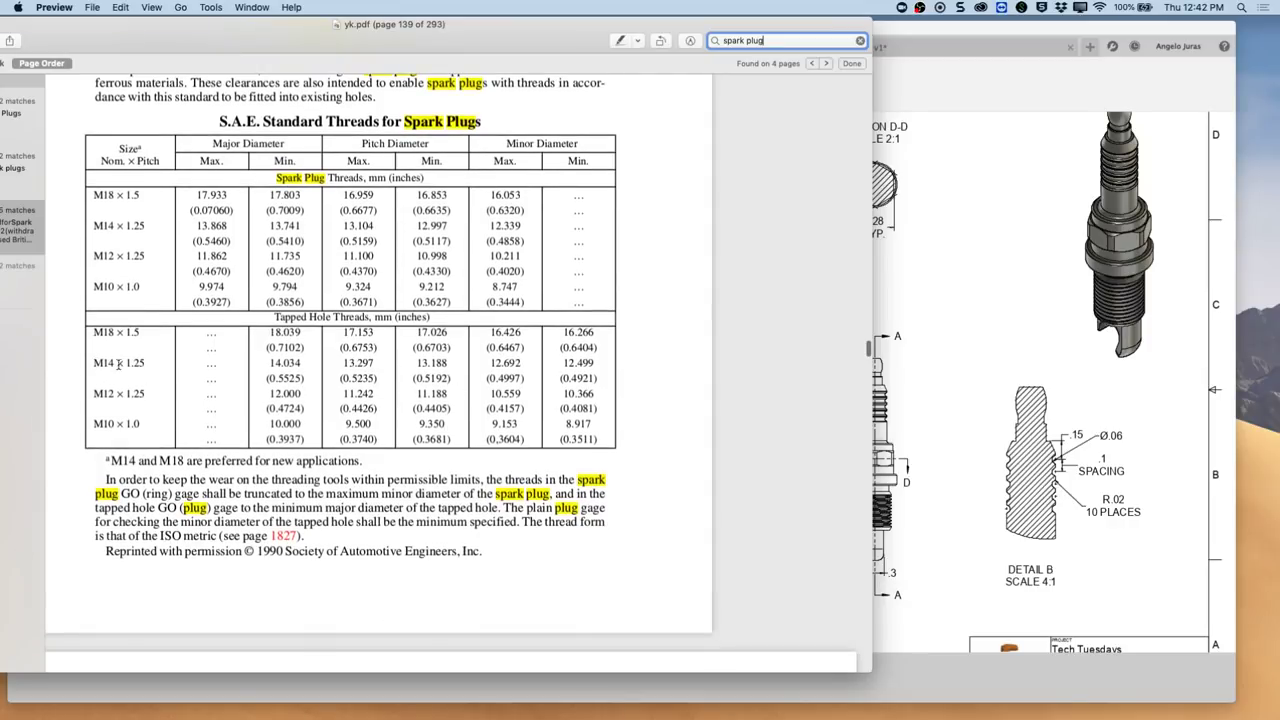
- Highlight the M14 × 1.25 row's 0.5460 major and 0.4858 minor diameters, then close yk.pdf
{"action": "left_click_drag", "start_coordinate": [94, 363], "coordinate": [146, 364]}
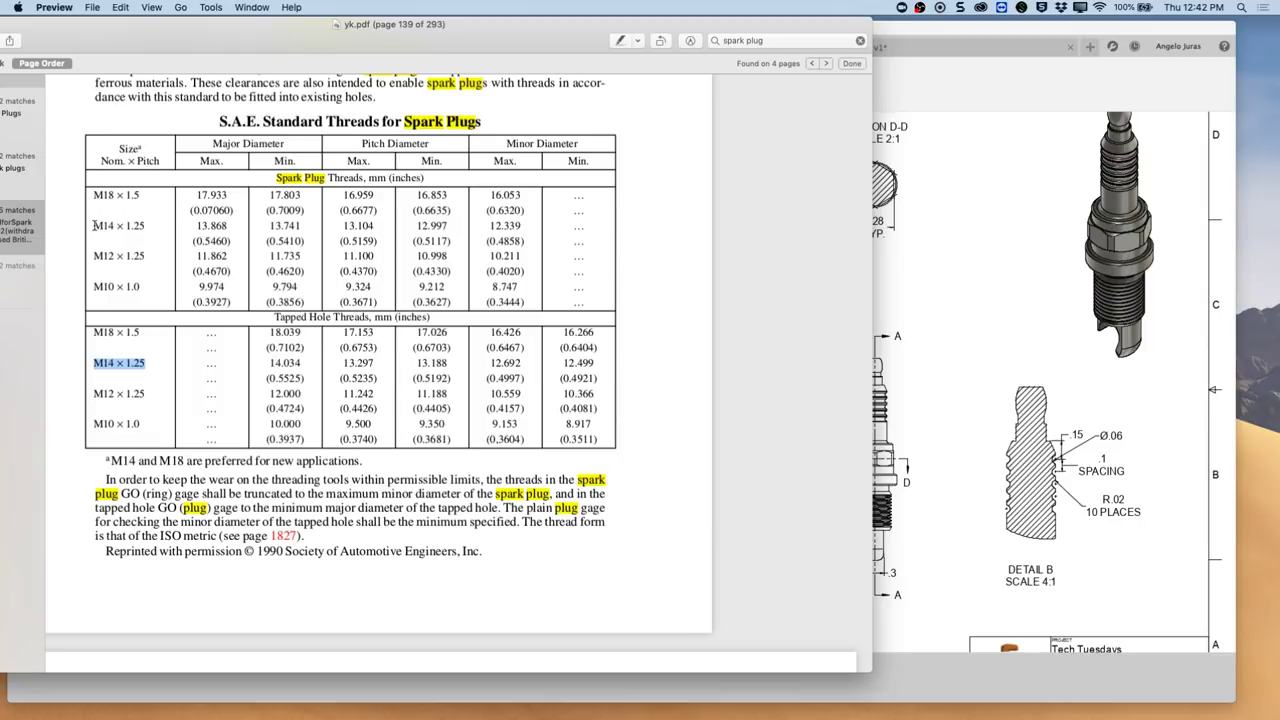
{"action": "left_click_drag", "start_coordinate": [94, 226], "coordinate": [155, 228]}
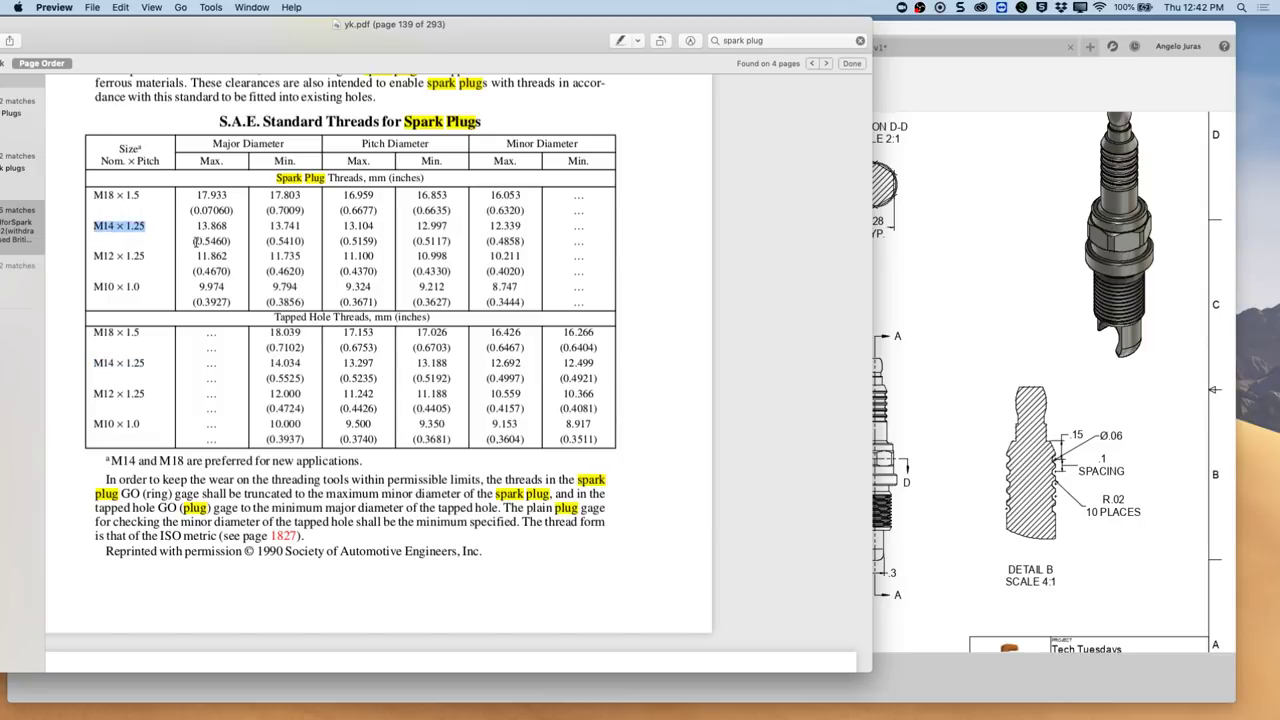
{"action": "left_click_drag", "start_coordinate": [192, 241], "coordinate": [224, 243]}
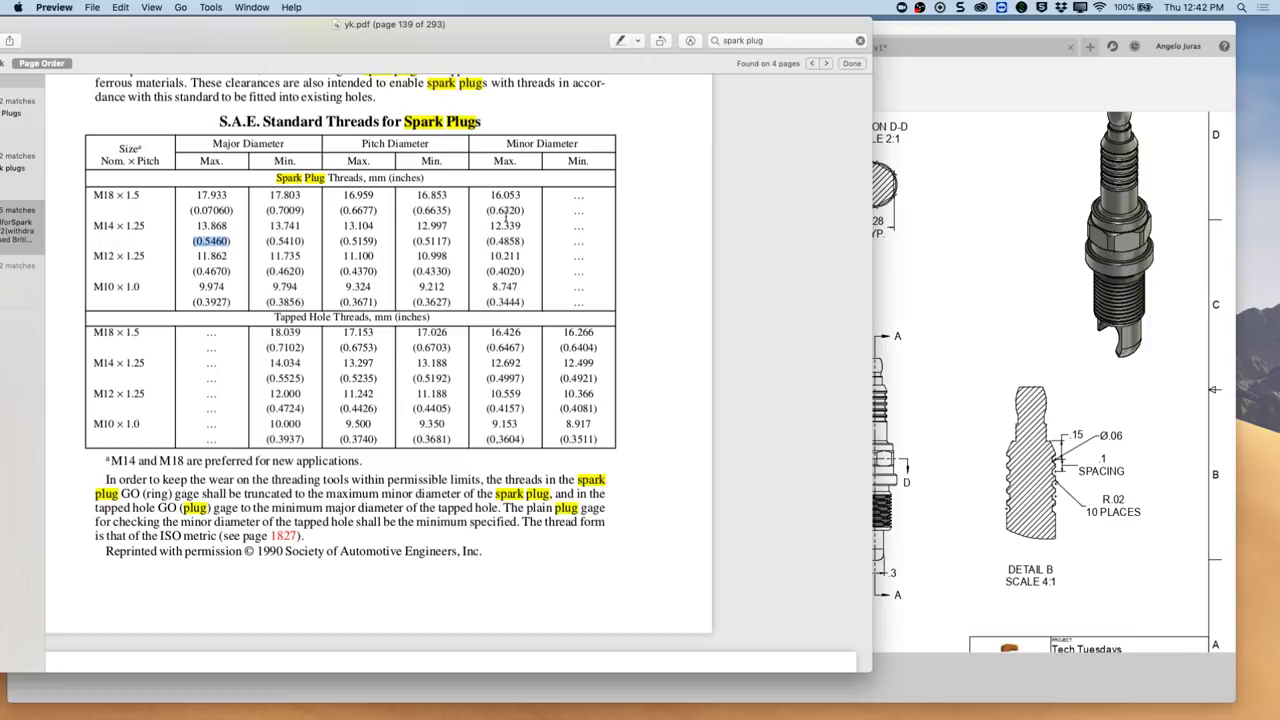
{"action": "left_click_drag", "start_coordinate": [489, 241], "coordinate": [525, 242]}
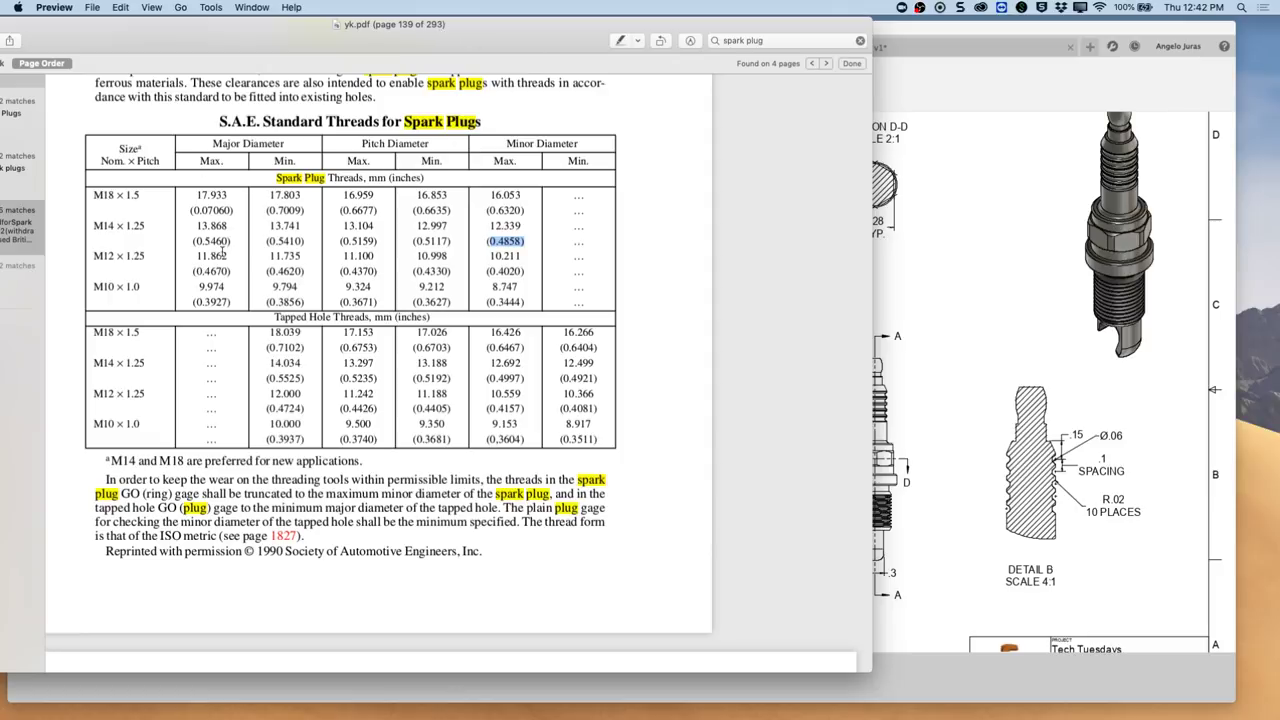
{"action": "left_click_drag", "start_coordinate": [196, 241], "coordinate": [241, 243]}
{"action": "left_click_drag", "start_coordinate": [495, 242], "coordinate": [521, 243]}
{"action": "key", "text": "super+w"}
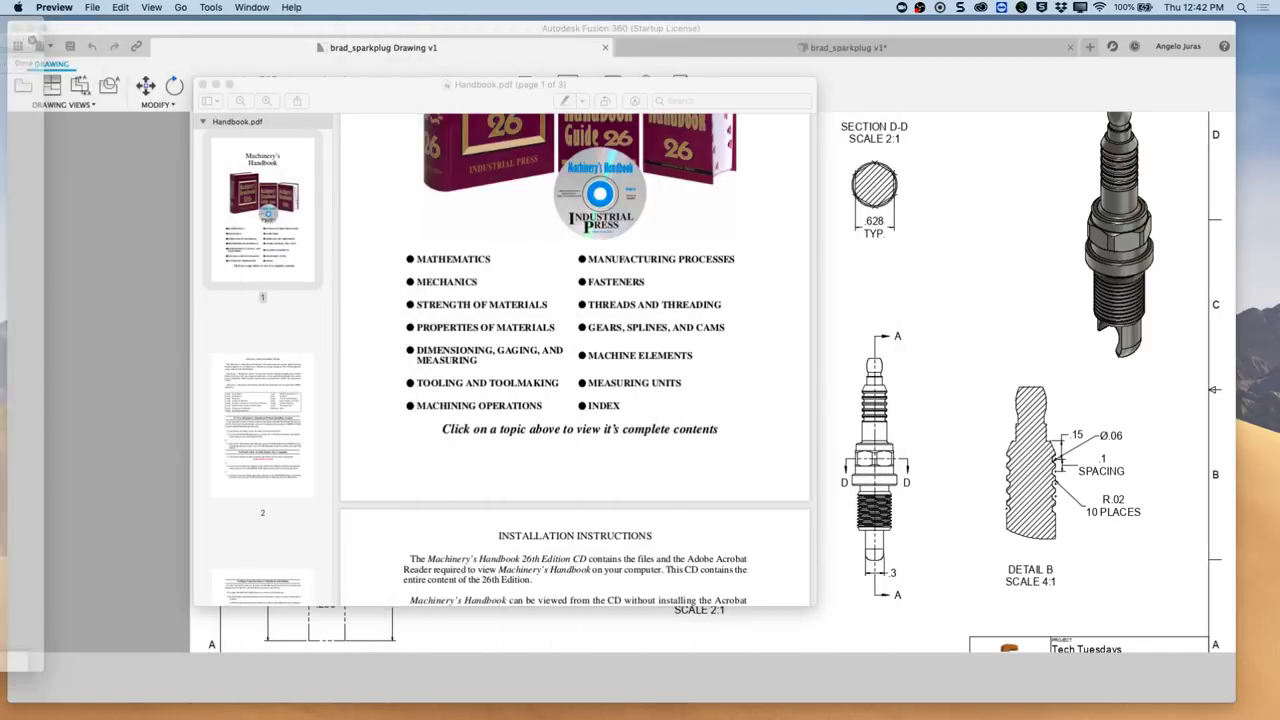
- Close the remaining handbook window and return to the brad_sparkplug model with the setup deselected
{"action": "key", "text": "super+w"}
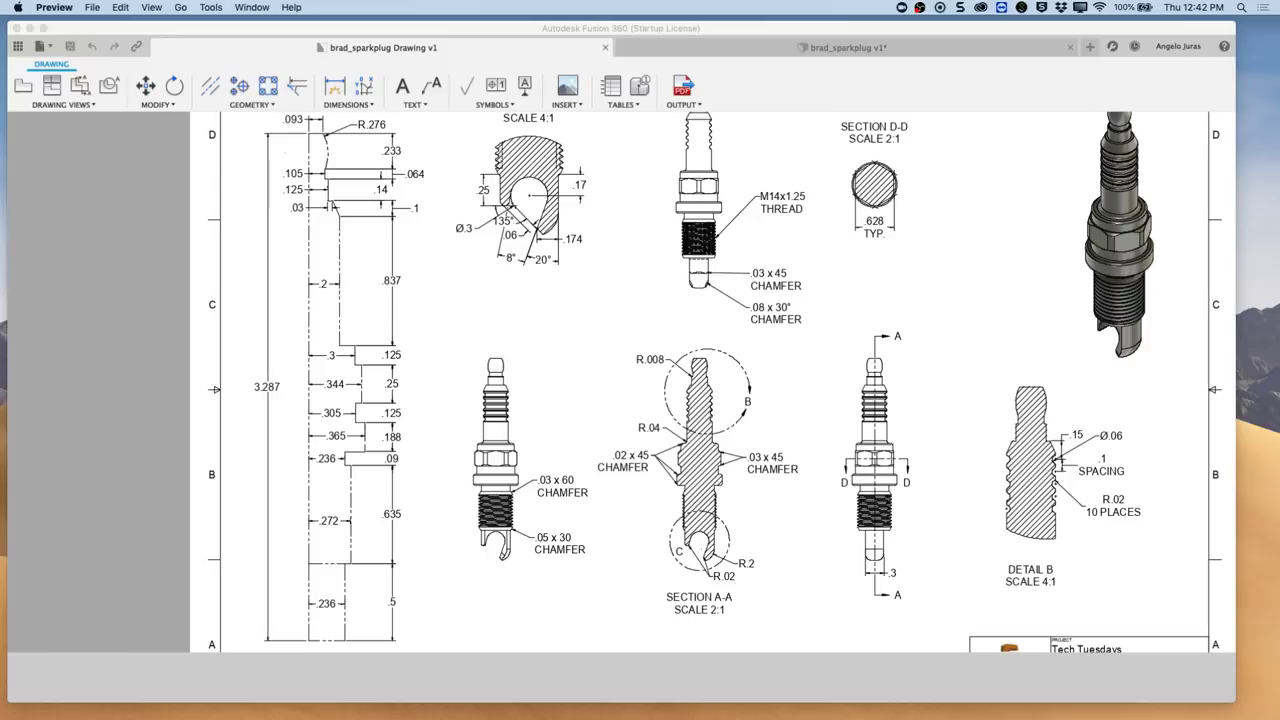
{"action": "left_click", "coordinate": [845, 50]}
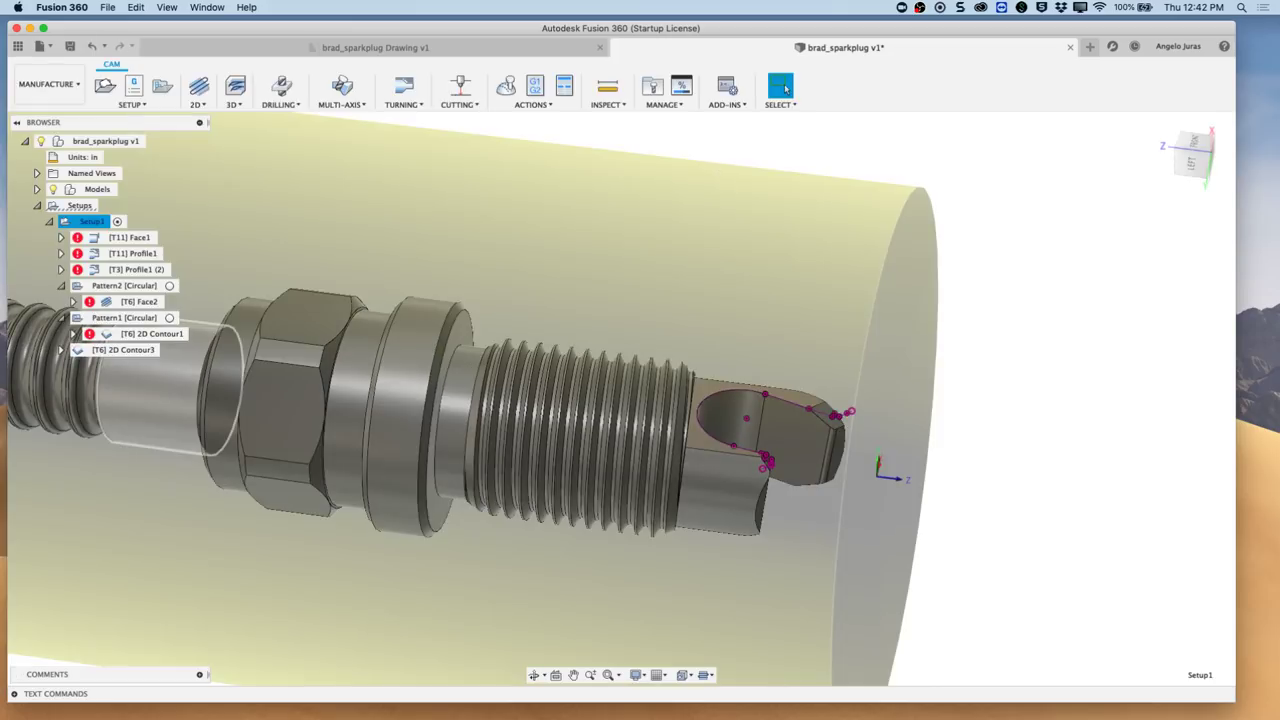
{"action": "left_click", "coordinate": [553, 262]}
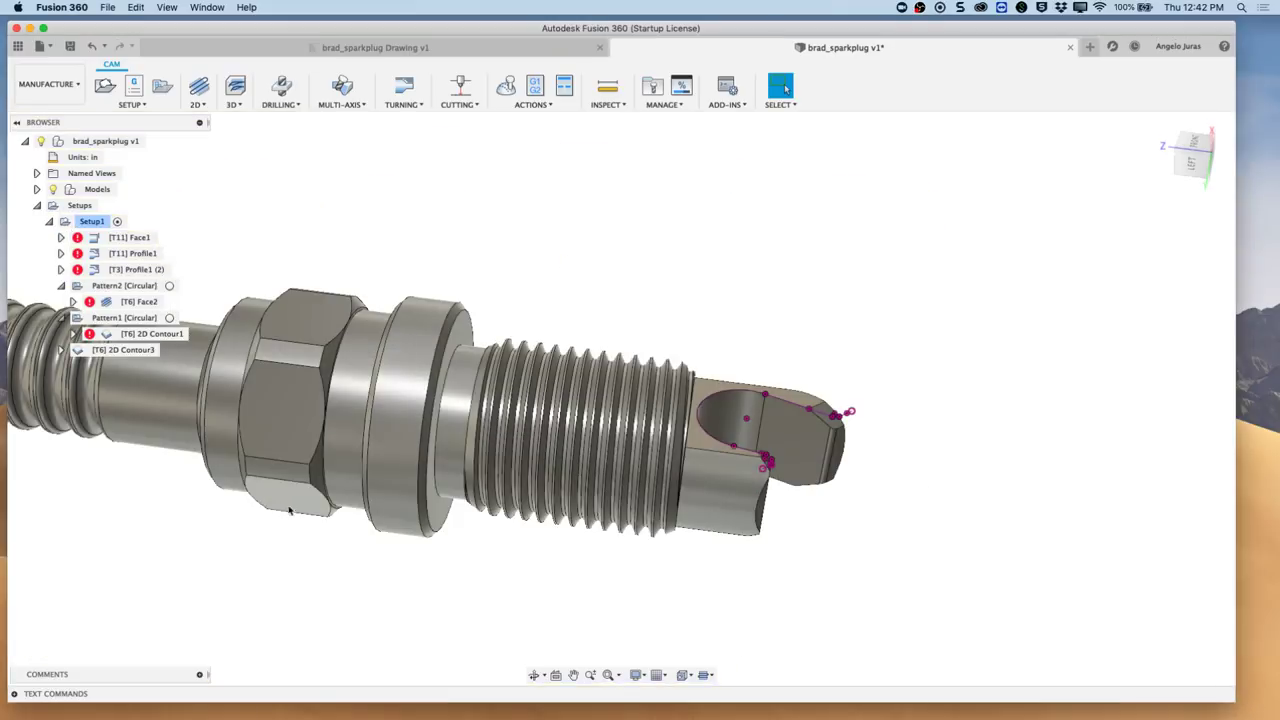
- Post a comment noting Major dia 0.546 and Minor dia 0.4858
{"action": "left_click", "coordinate": [199, 676]}
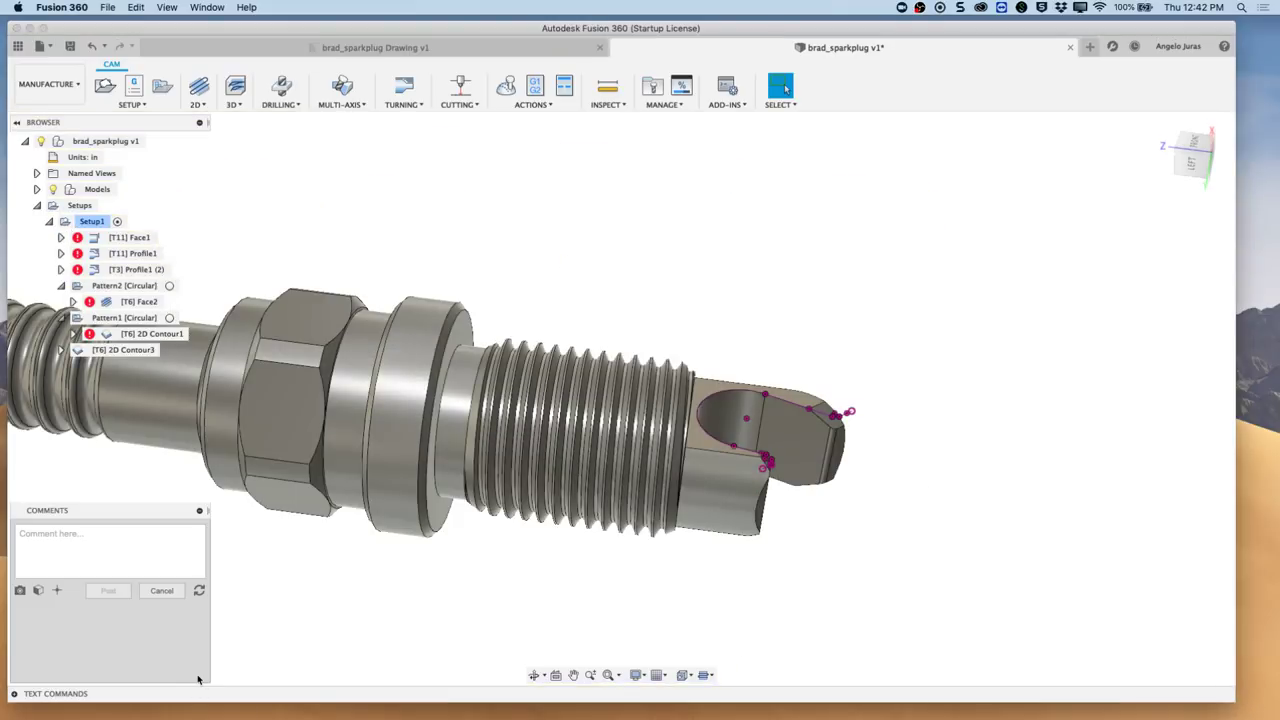
{"action": "left_click", "coordinate": [69, 548]}
{"action": "type", "text": "Ma"}
{"action": "type", "text": "jor dia 0.546"}
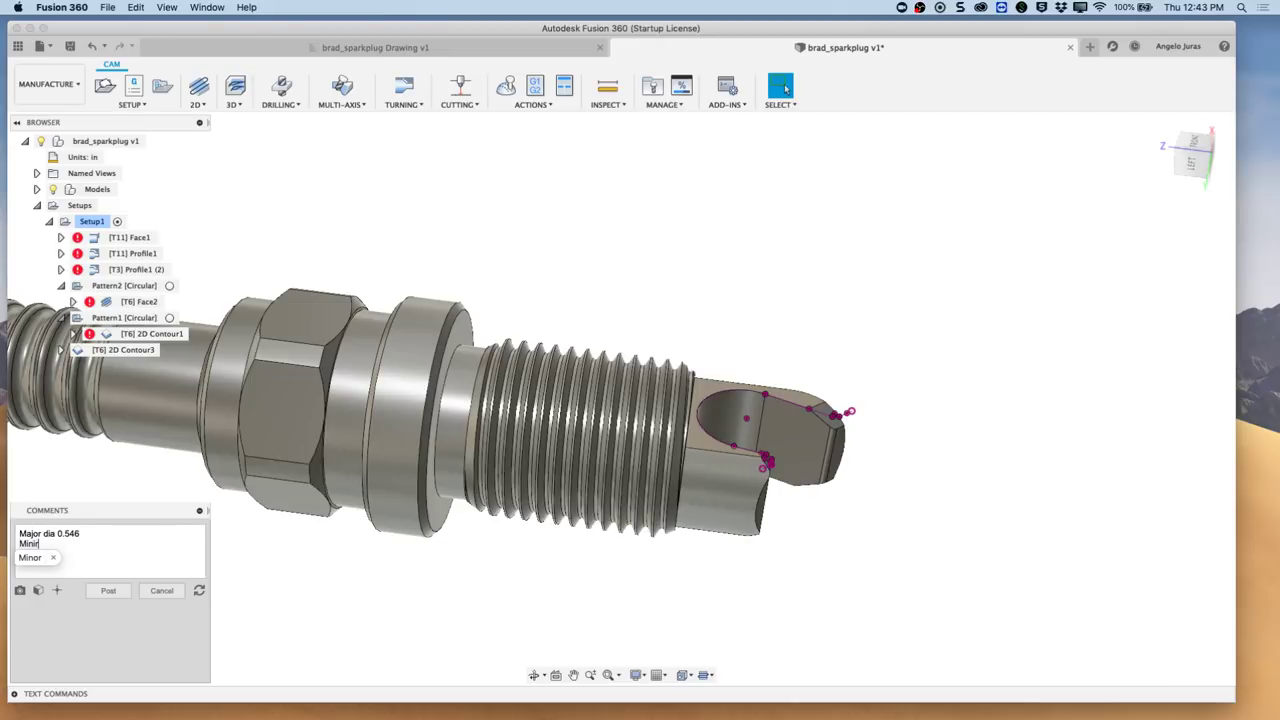
{"action": "type", "text": "dia 0.4858"}
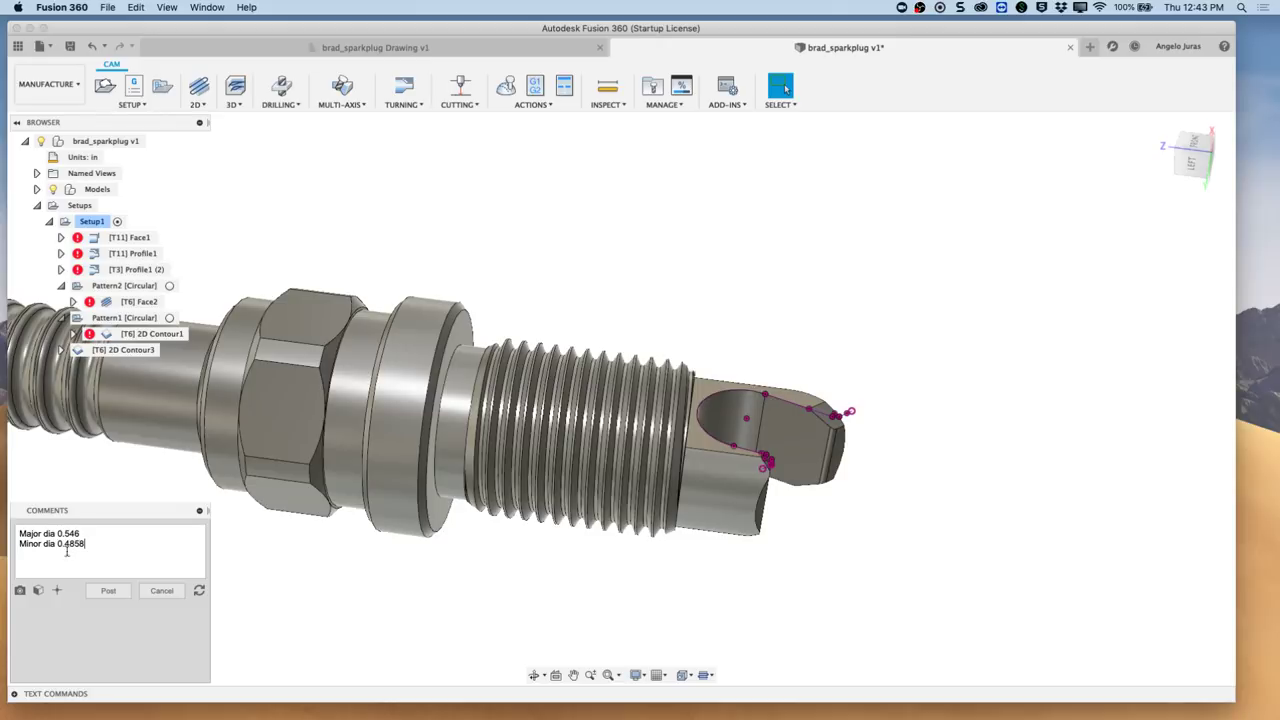
{"action": "left_click", "coordinate": [108, 590]}
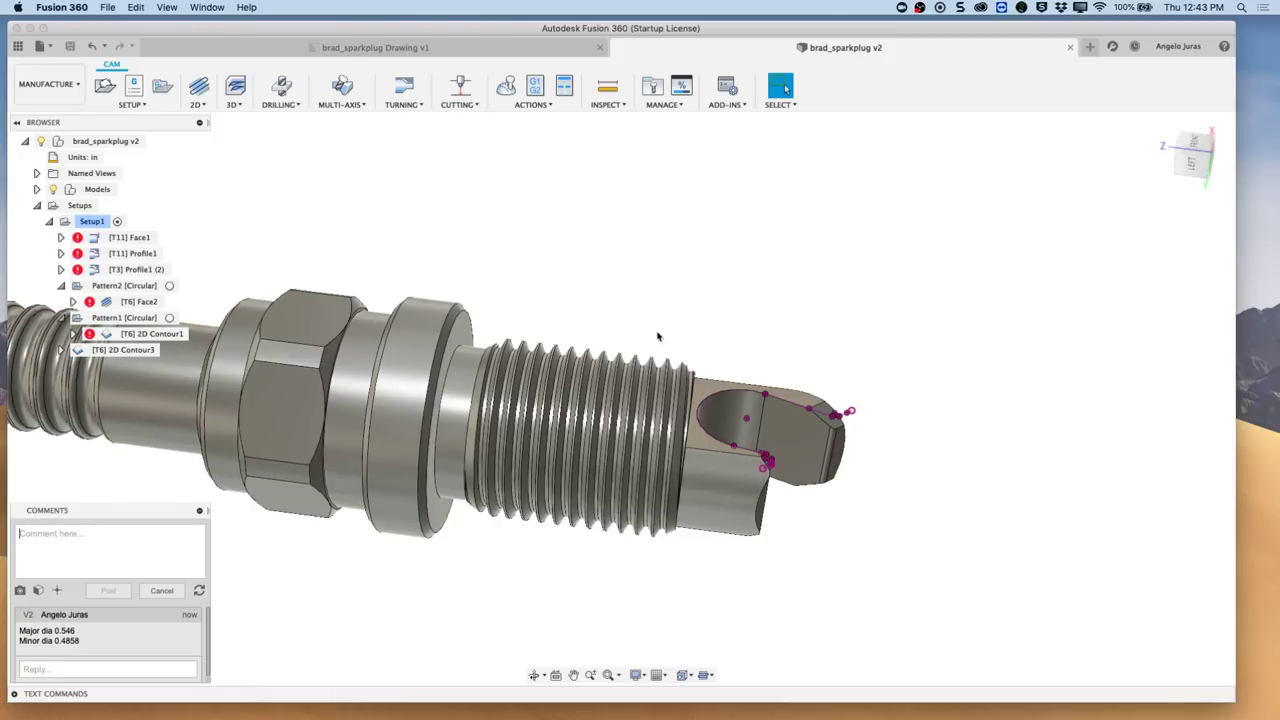
- Start a Turning Thread operation with tool 7, thread iso double, from P9_Haaslathe_lib_dec2017
{"action": "left_click", "coordinate": [422, 106]}
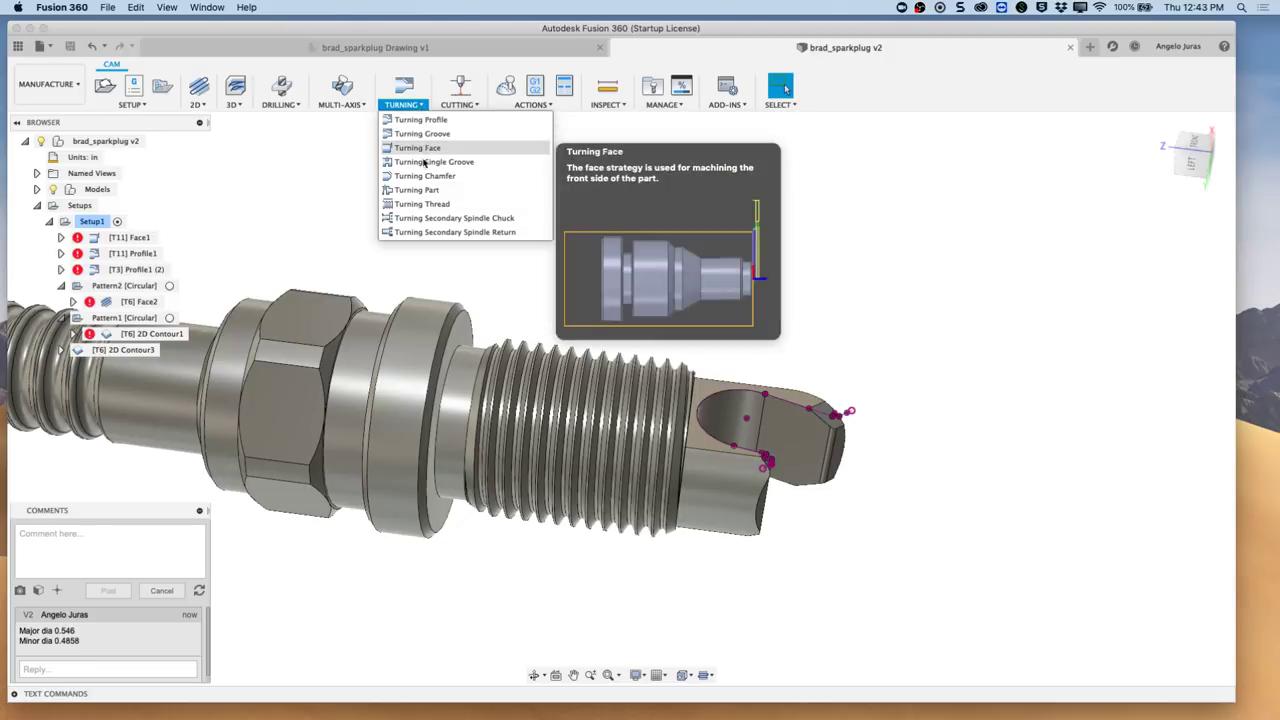
{"action": "left_click", "coordinate": [423, 205]}
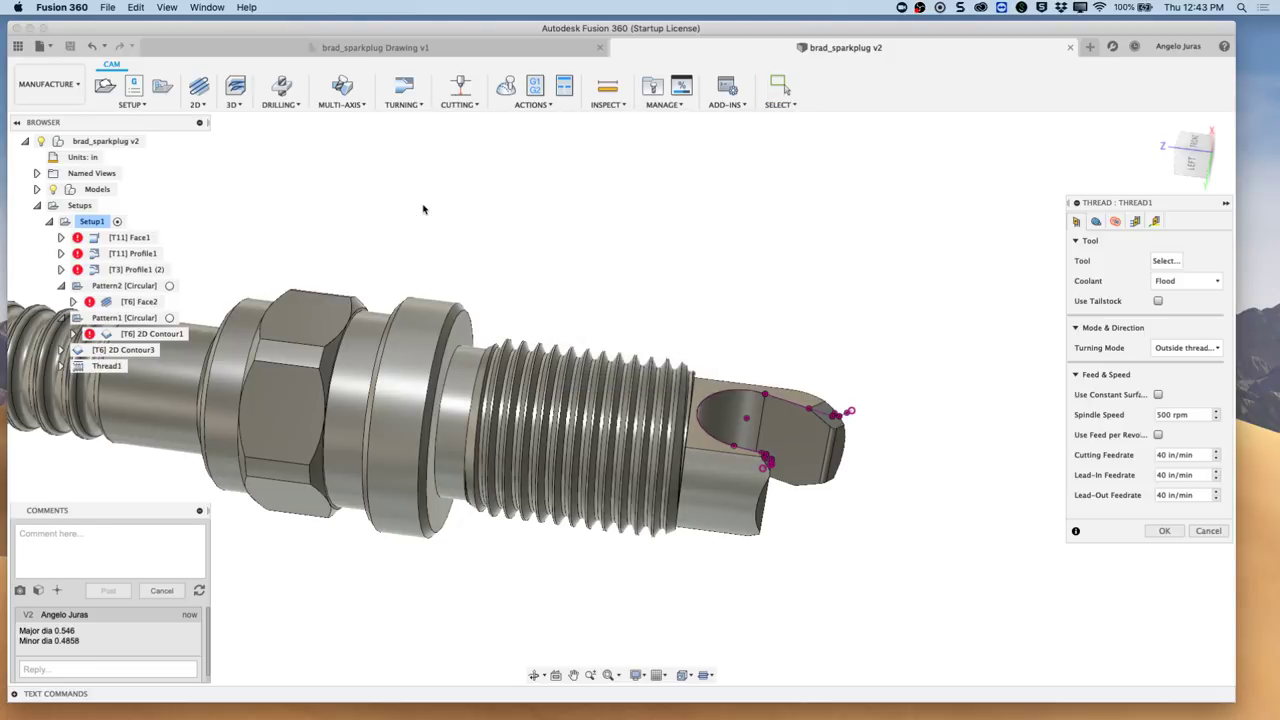
{"action": "left_click", "coordinate": [1167, 261]}
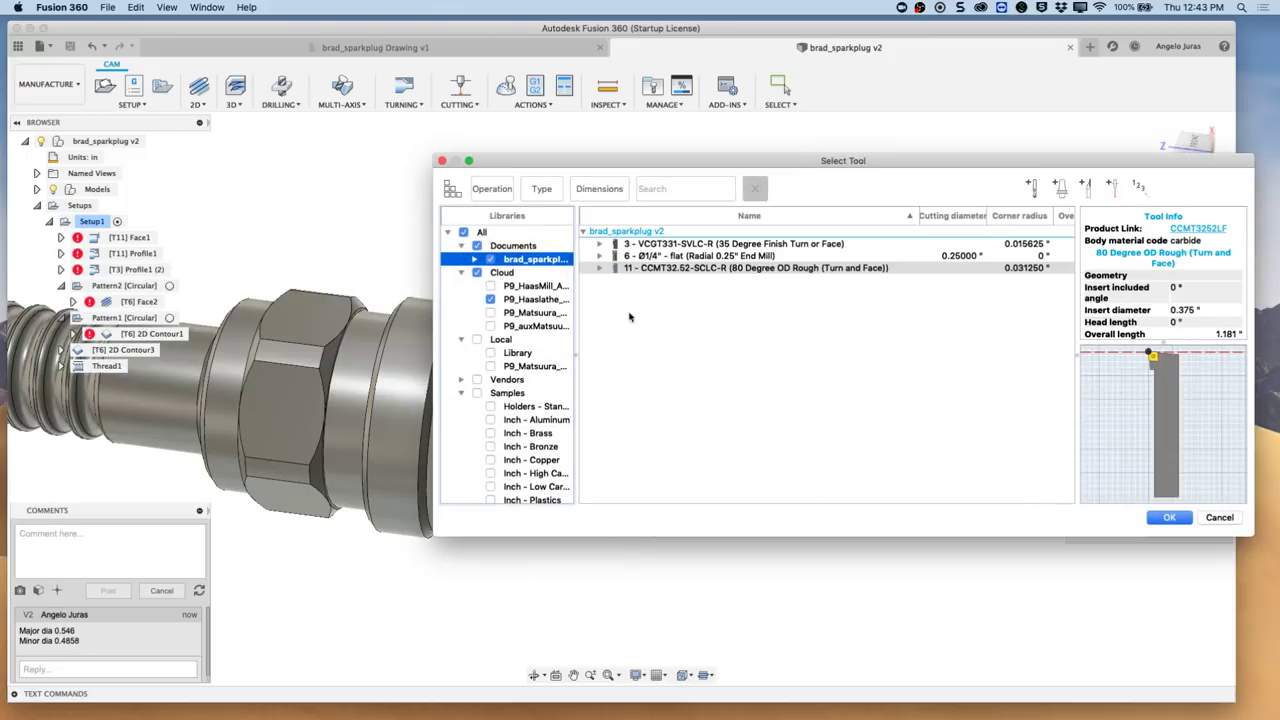
{"action": "left_click", "coordinate": [524, 300]}
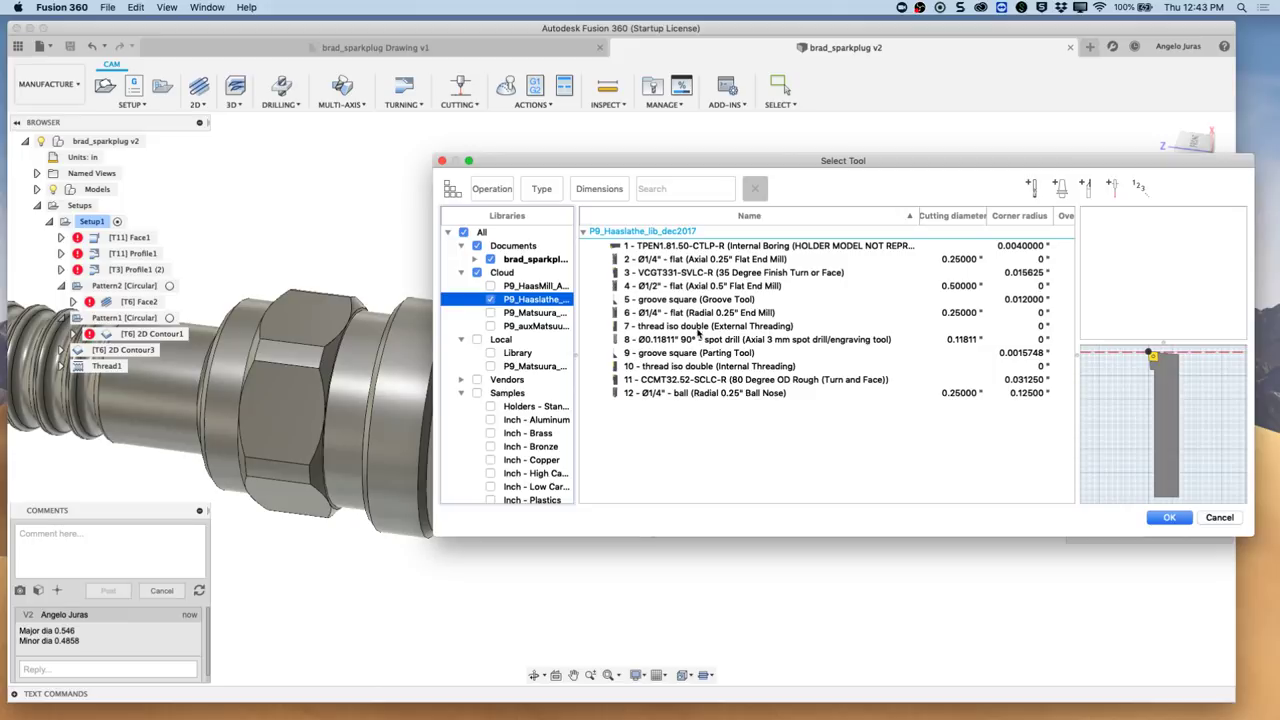
{"action": "left_click", "coordinate": [698, 327]}
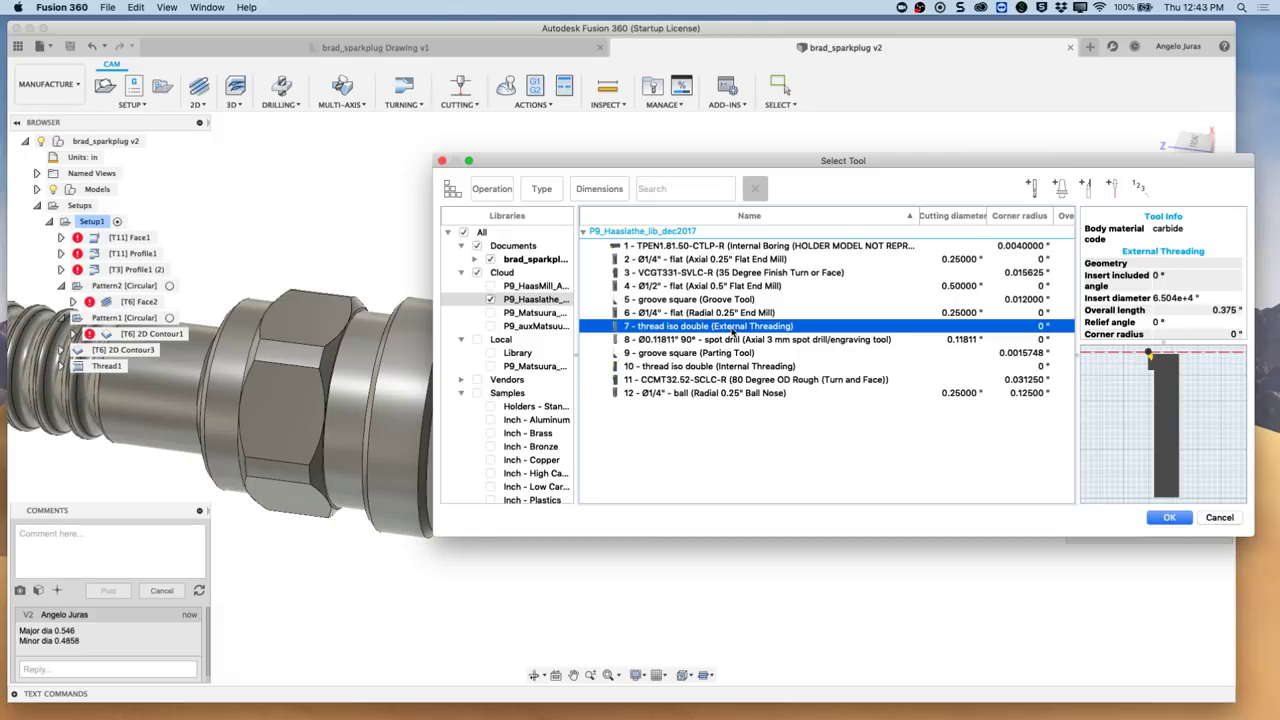
{"action": "left_click", "coordinate": [1169, 518]}
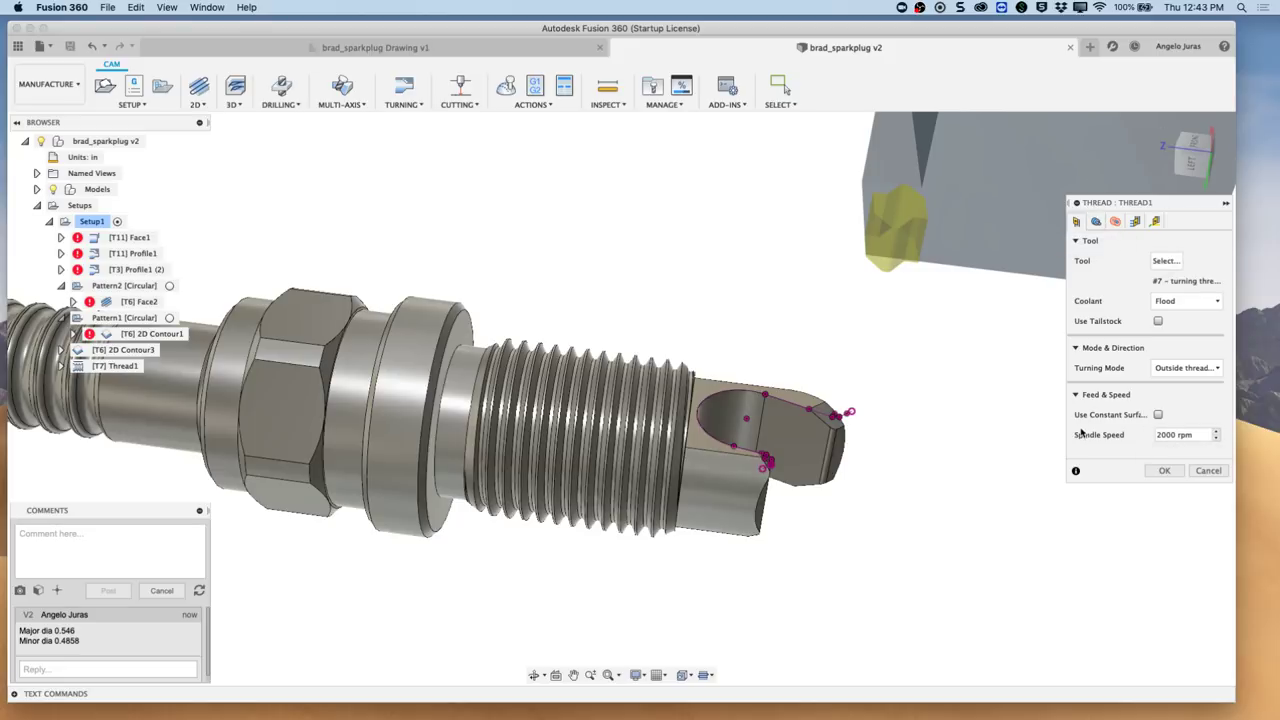
- Keep constant surface speed off so the spindle runs at 2000 rpm
{"action": "left_click", "coordinate": [1158, 414]}
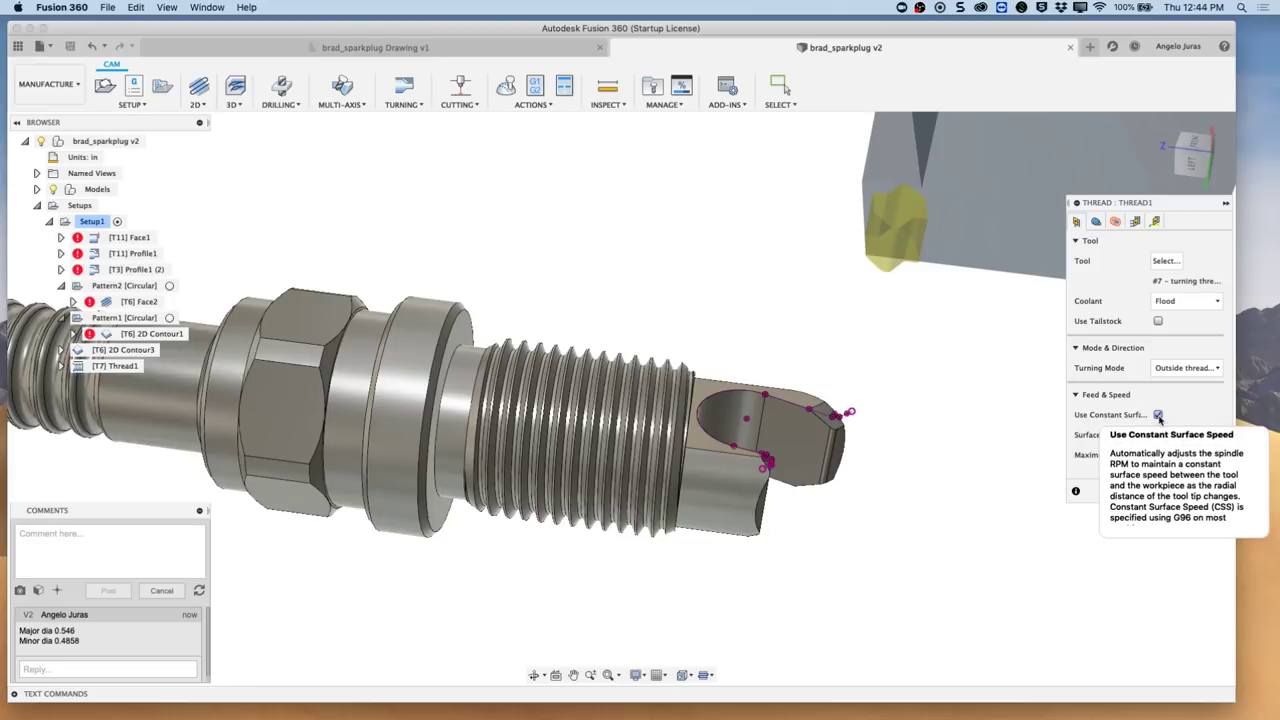
{"action": "left_click", "coordinate": [1158, 415]}
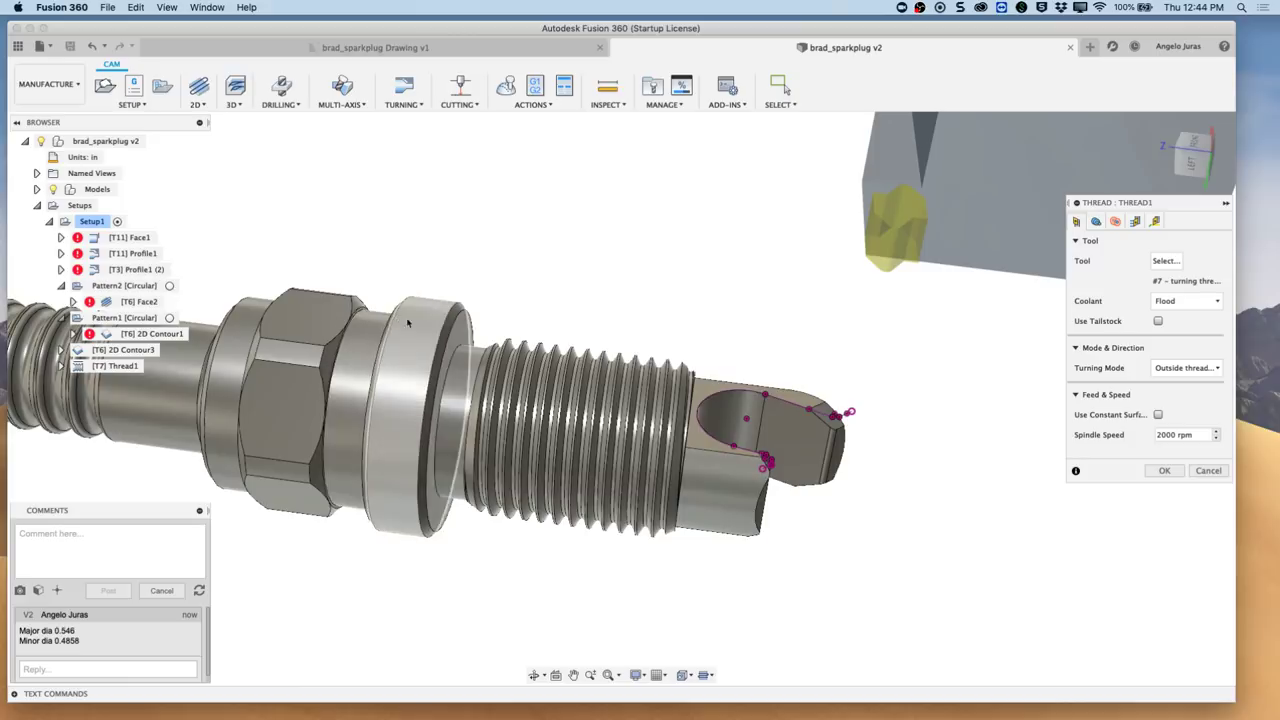
{"action": "left_click", "coordinate": [783, 391]}
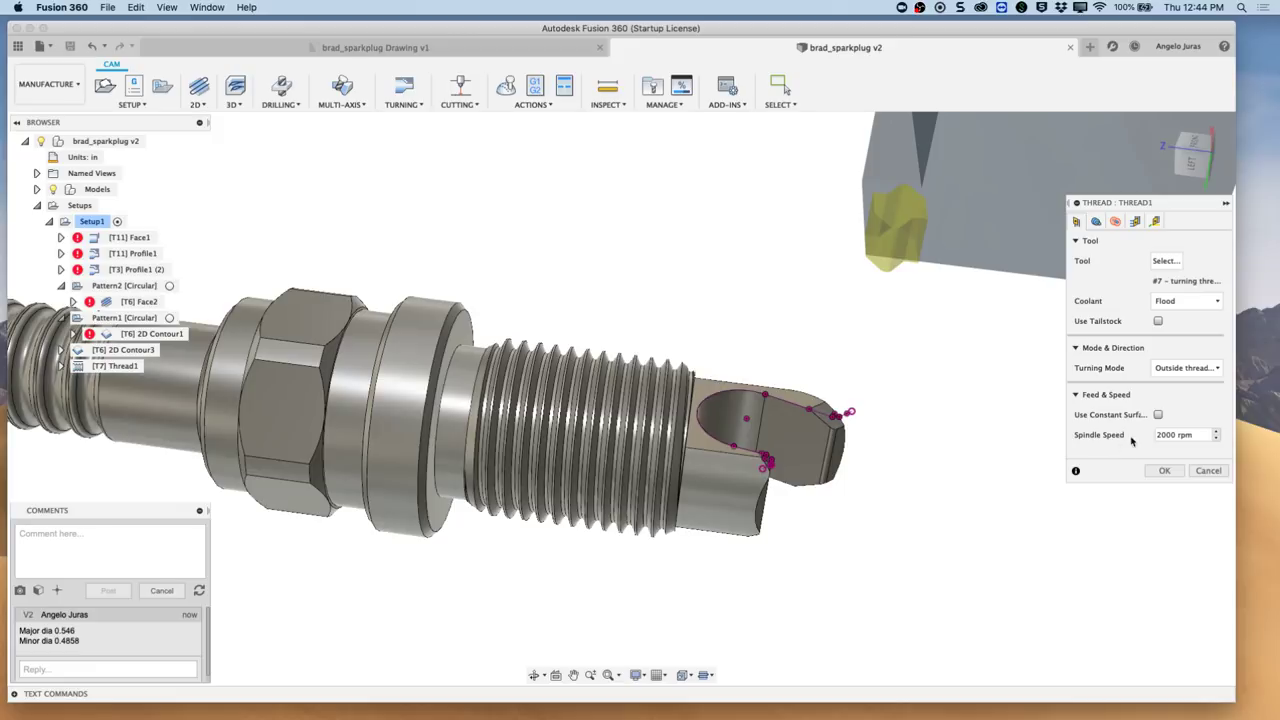
- Select the spark plug's threaded face as the Thread Faces geometry
{"action": "left_click", "coordinate": [1096, 222]}
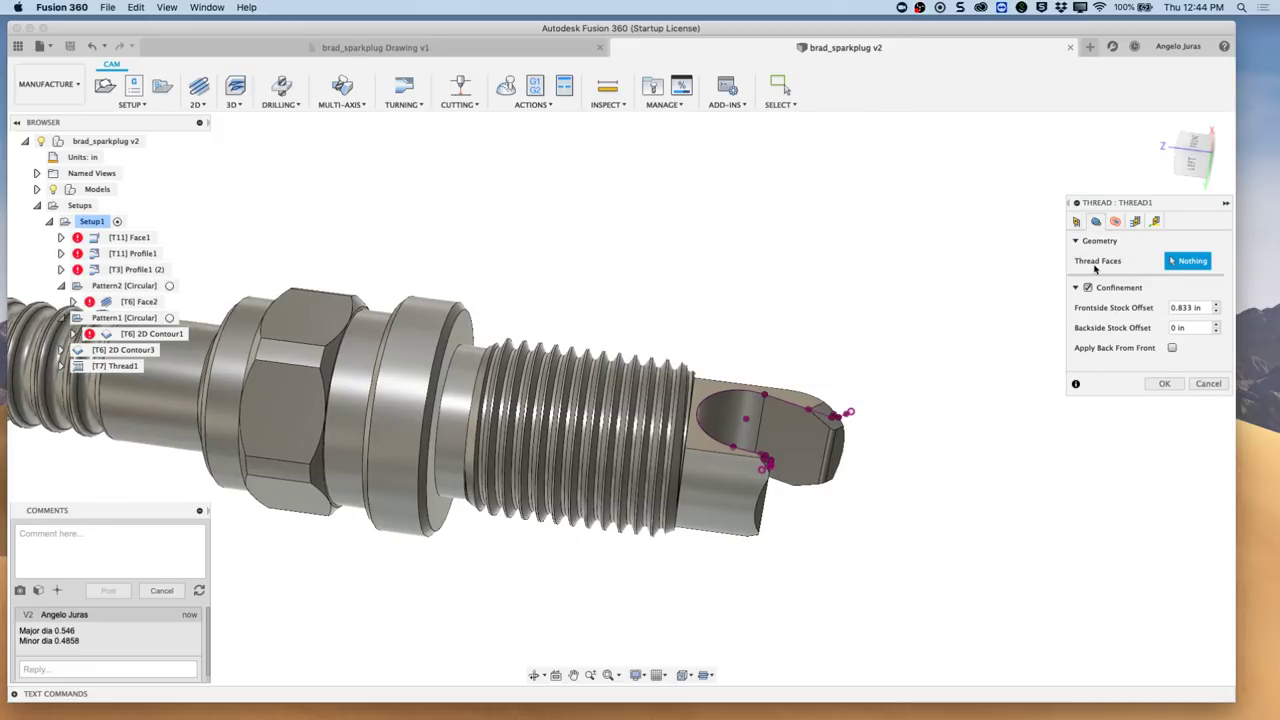
{"action": "scroll", "coordinate": [775, 345], "scroll_direction": "up", "scroll_amount": 5}
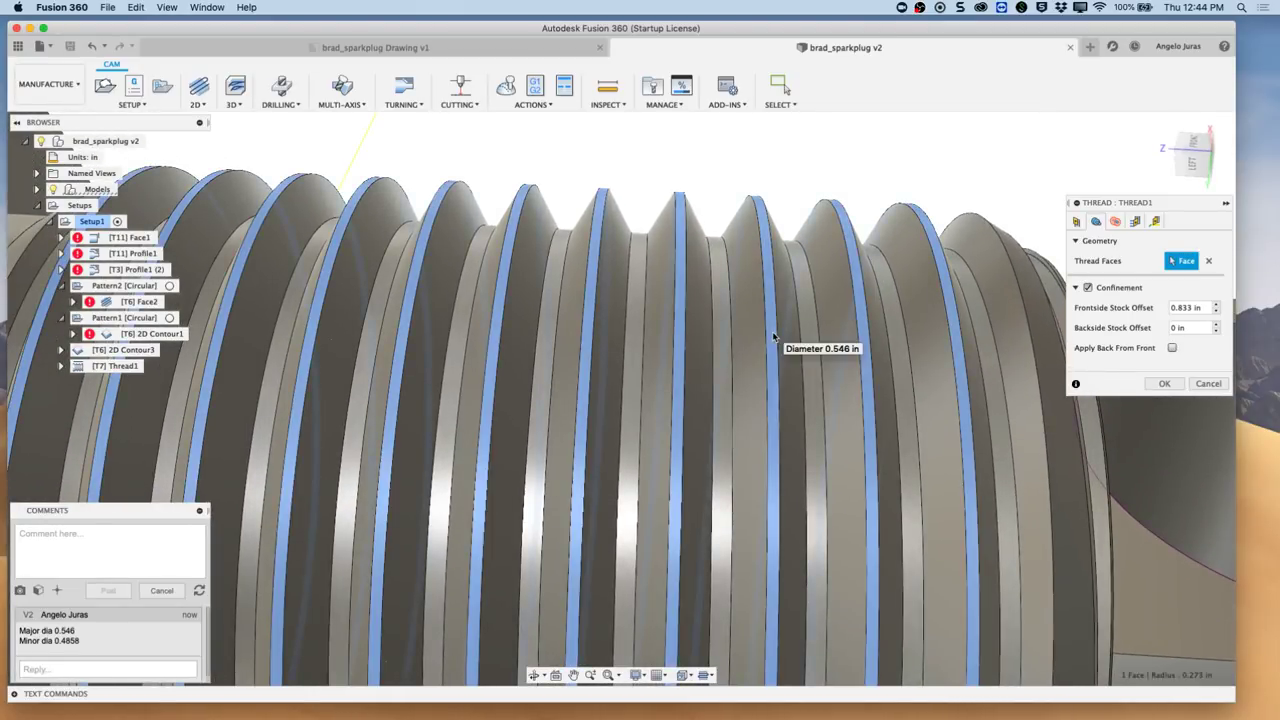
{"action": "left_click", "coordinate": [775, 338]}
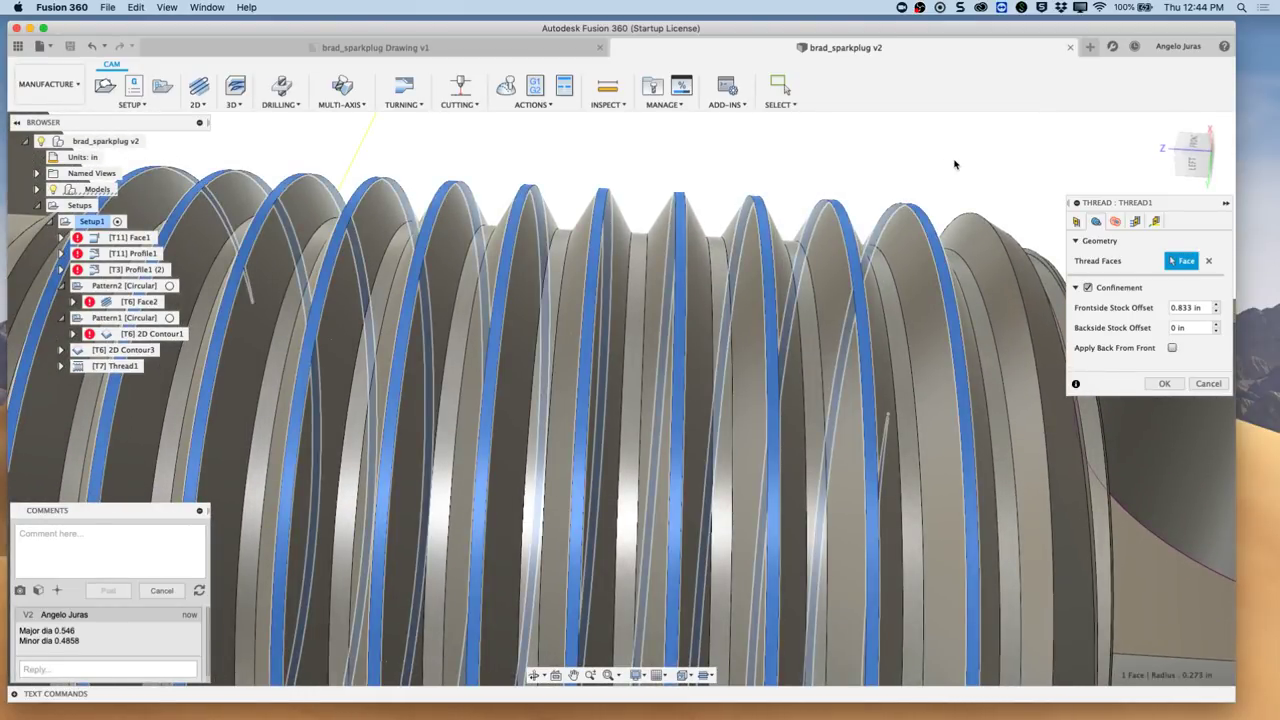
{"action": "key", "text": "F6"}
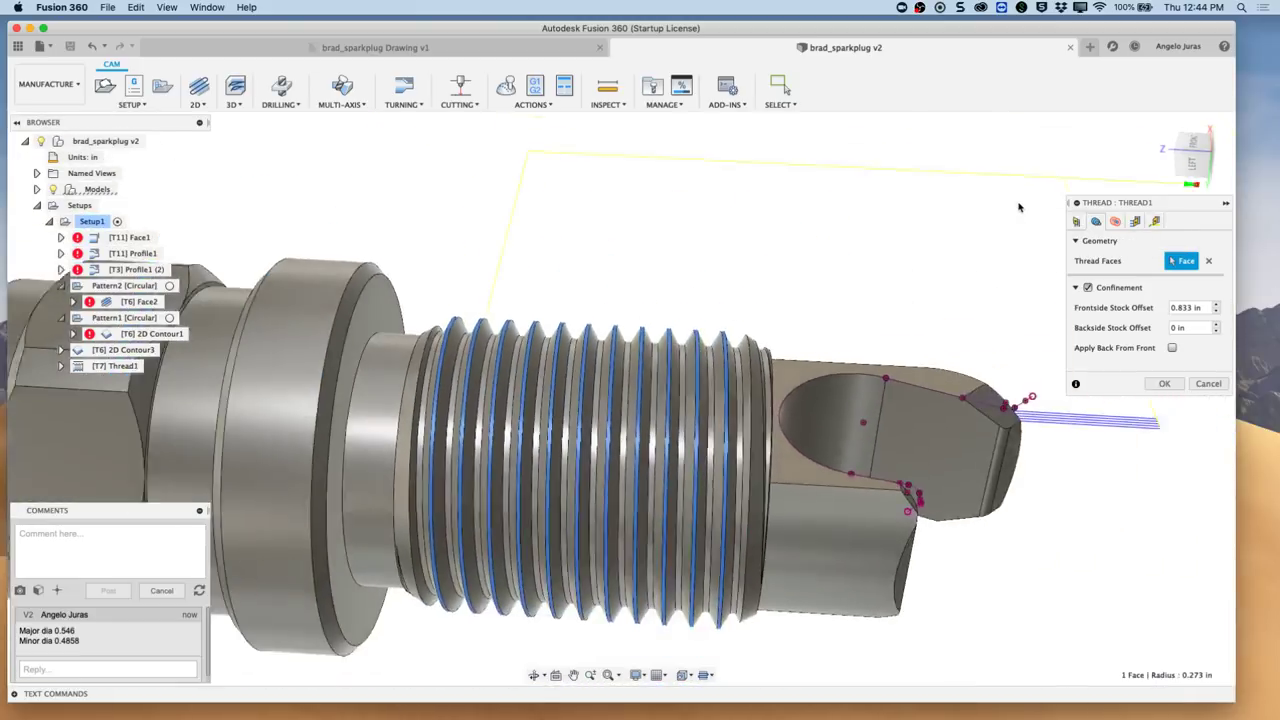
- Set the frontside and backside stock offsets to .1
{"action": "left_click", "coordinate": [1205, 307]}
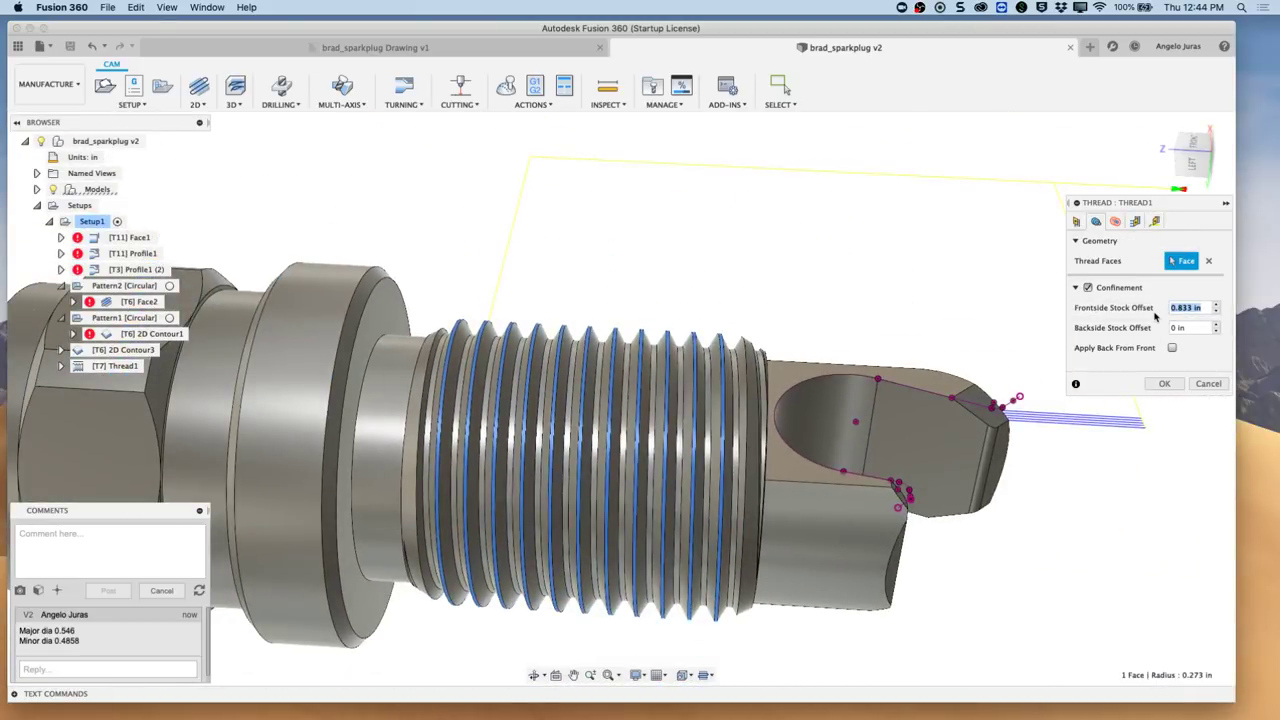
{"action": "key", "text": "BackSpace"}
{"action": "type", "text": ".1"}
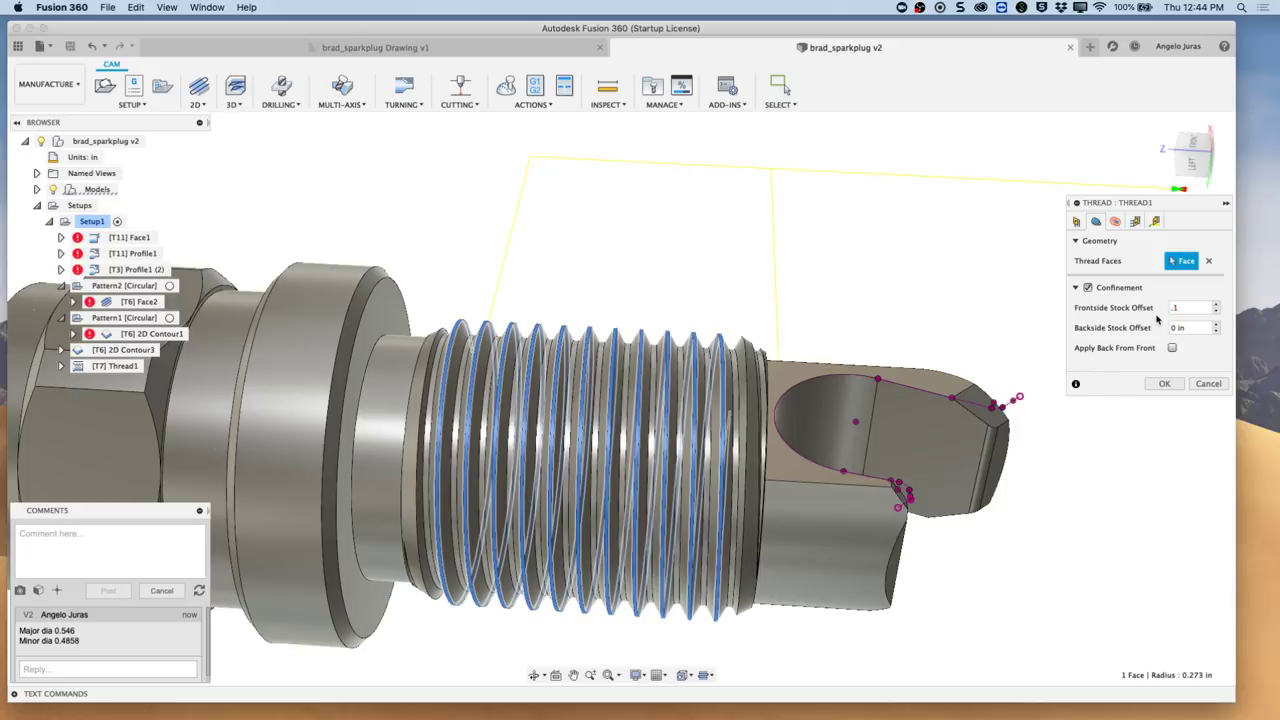
{"action": "left_click", "coordinate": [1174, 327]}
{"action": "type", "text": ".1"}
- Check the thread from the Front view and bring up the Radii clearance reference choices
{"action": "left_click", "coordinate": [1193, 170]}
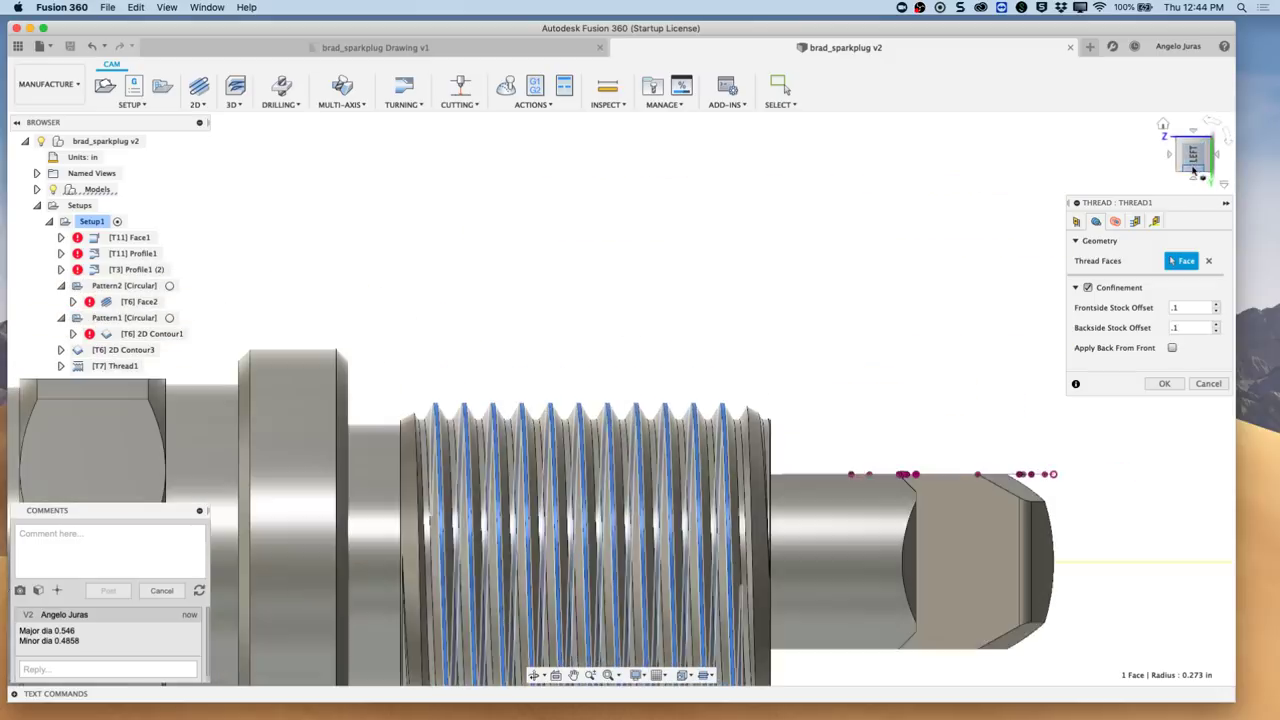
{"action": "left_click", "coordinate": [1191, 130]}
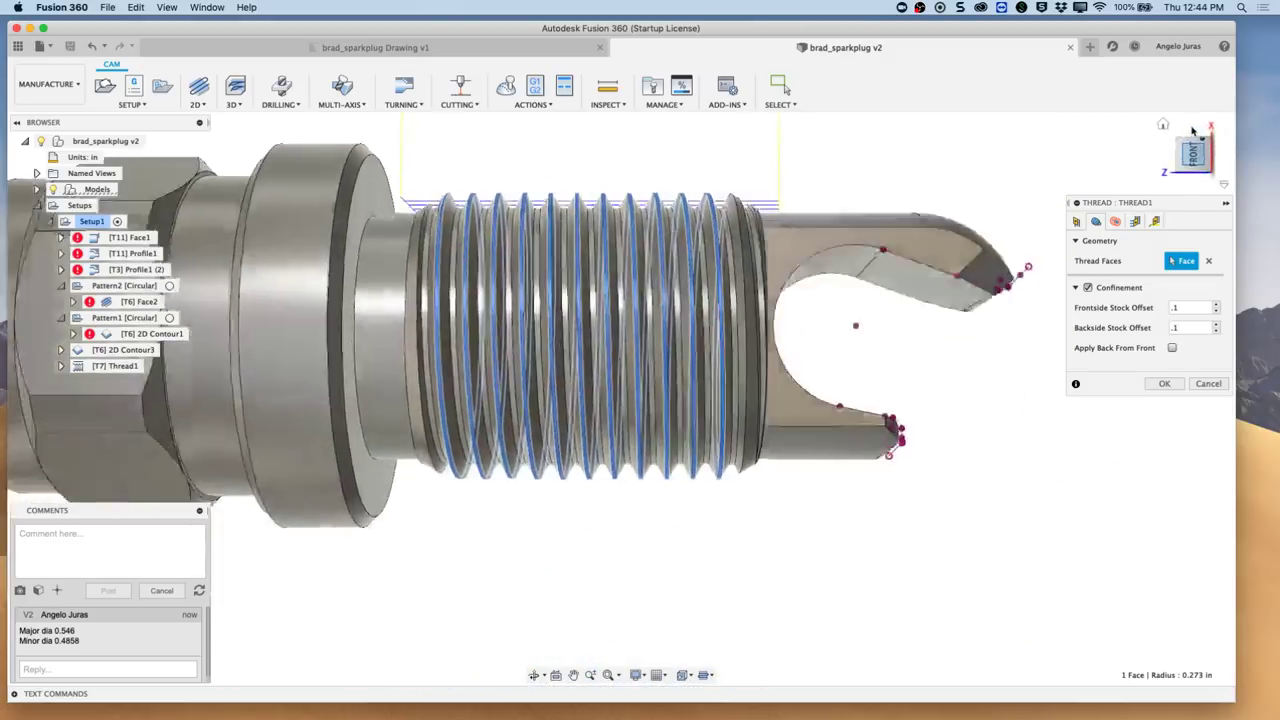
{"action": "scroll", "coordinate": [549, 279], "scroll_direction": "down", "scroll_amount": 5}
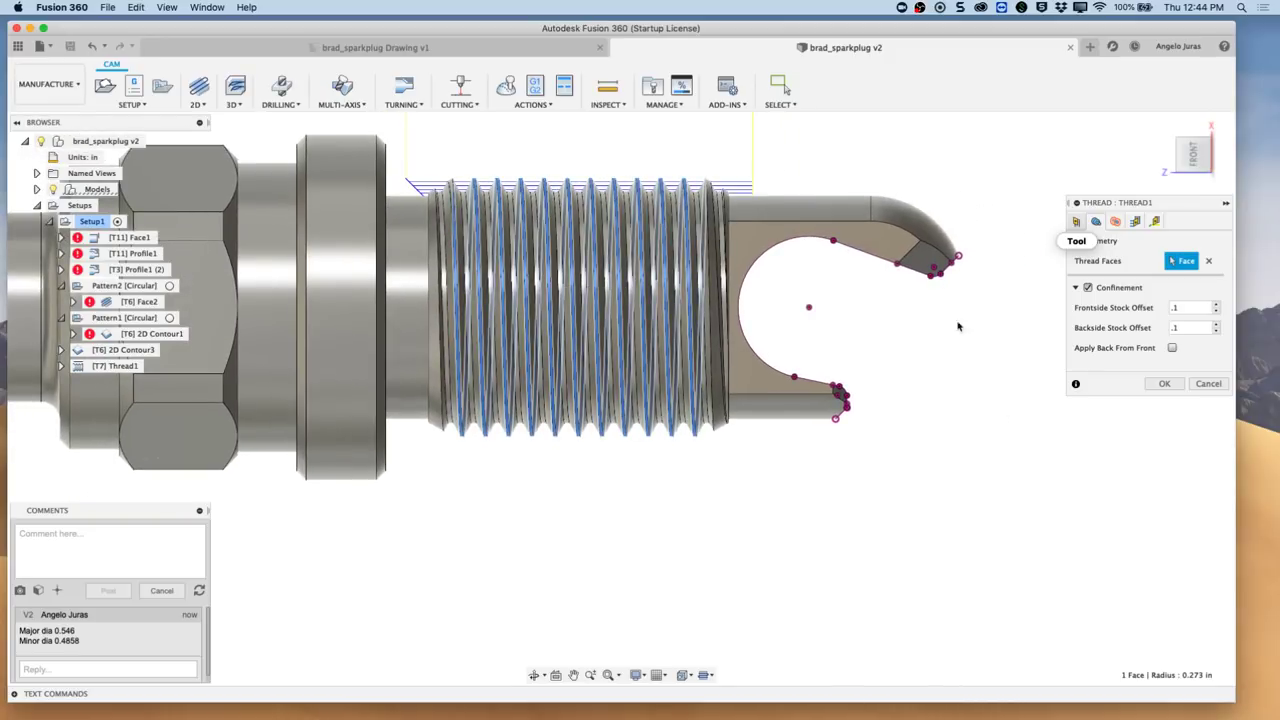
{"action": "left_click", "coordinate": [1116, 222]}
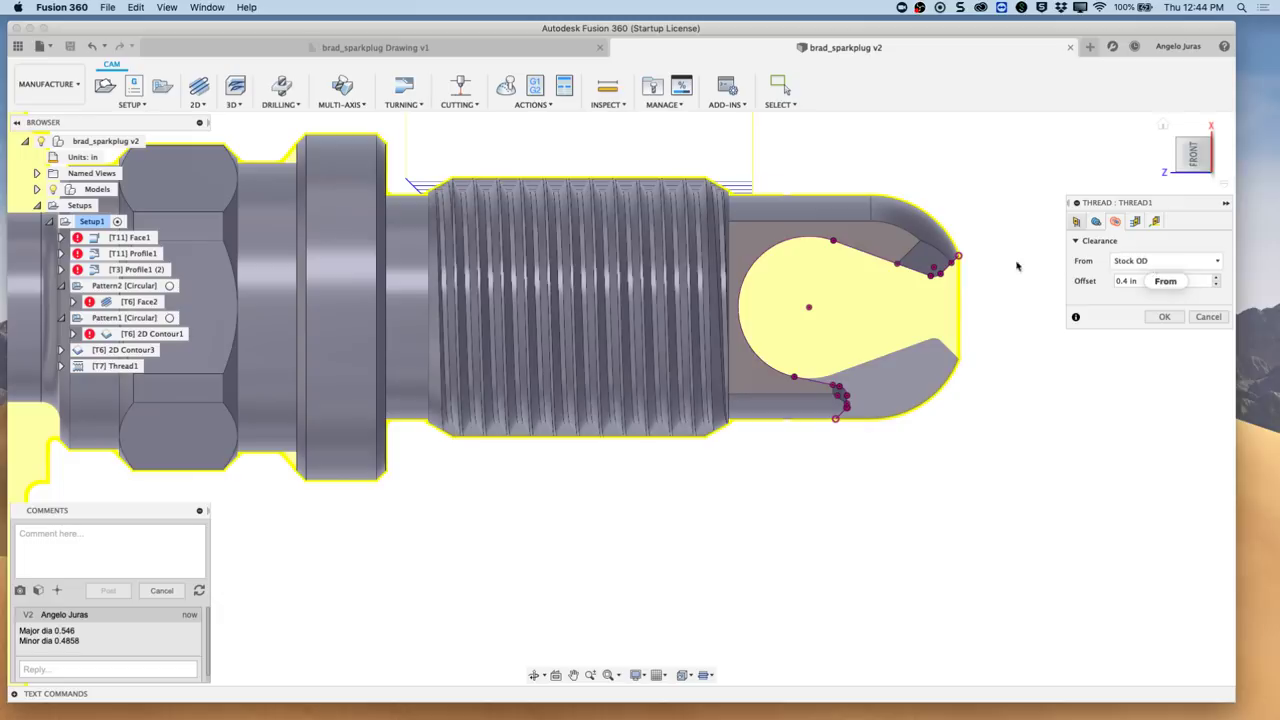
{"action": "left_click", "coordinate": [1216, 261]}
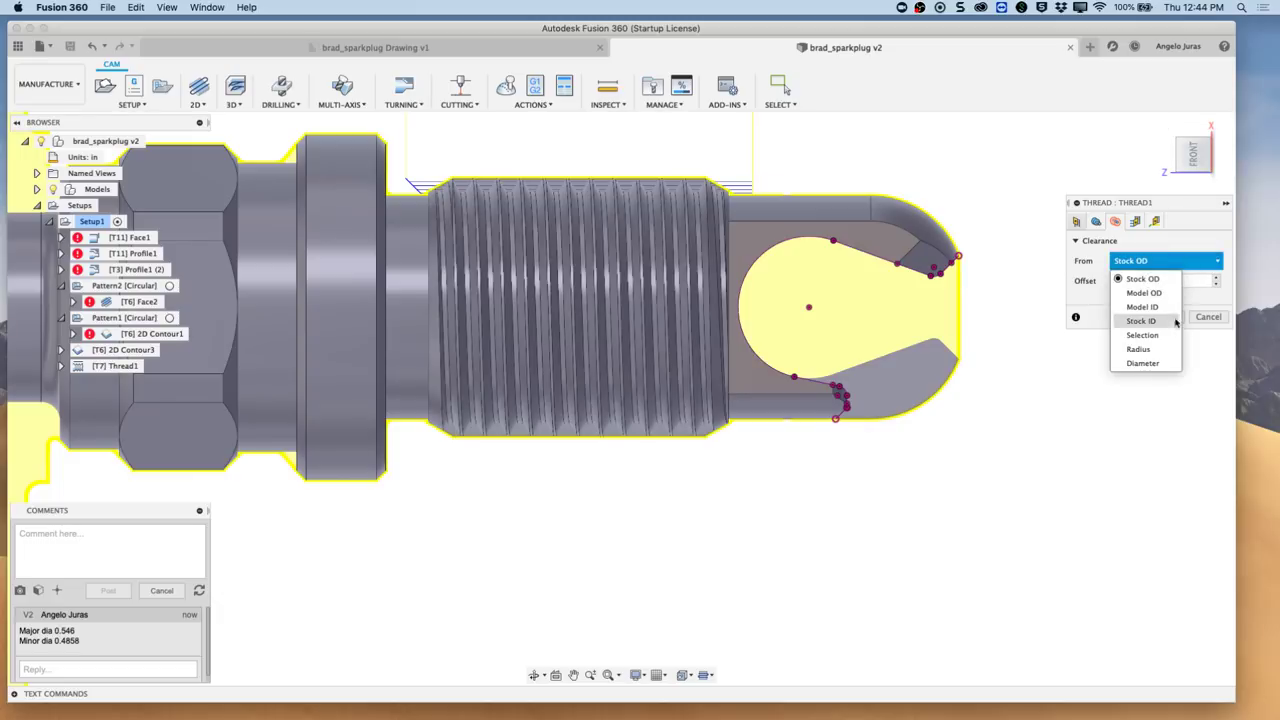
- Set the clearance from Model OD with a .1 offset
{"action": "left_click", "coordinate": [1156, 294]}
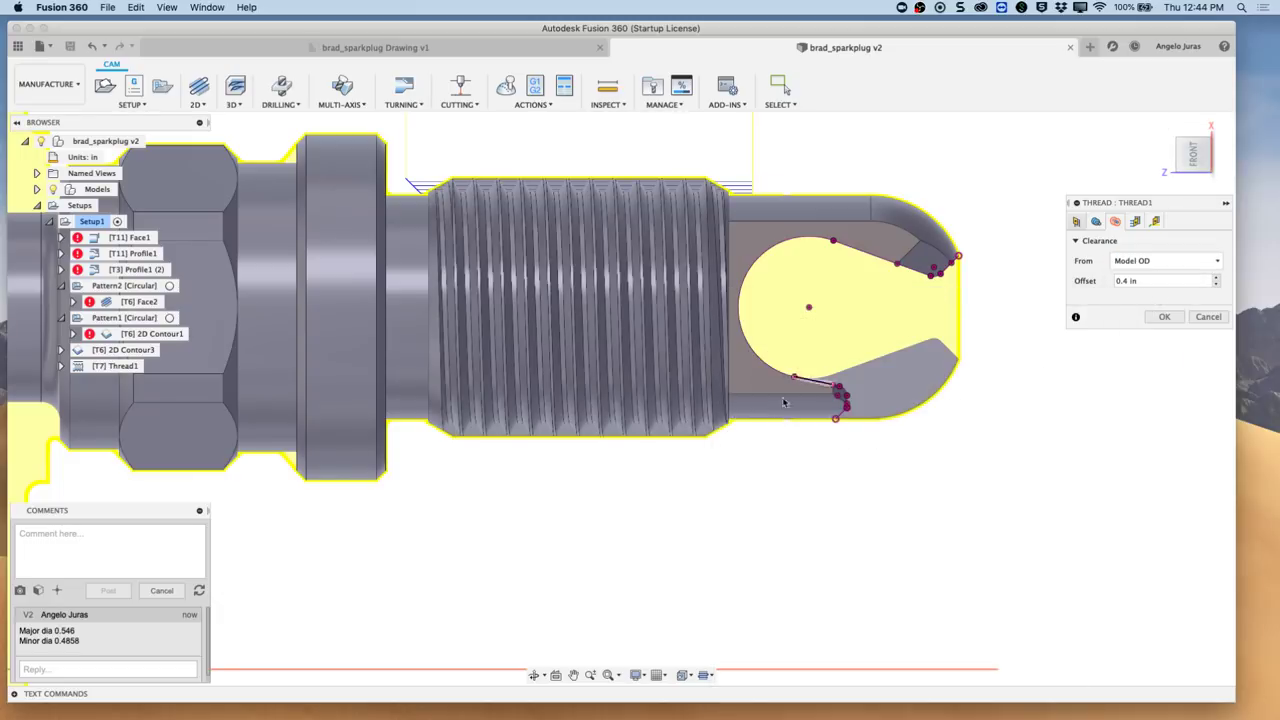
{"action": "scroll", "coordinate": [763, 430], "scroll_direction": "down", "scroll_amount": 5}
{"action": "scroll", "coordinate": [760, 432], "scroll_direction": "down", "scroll_amount": 3}
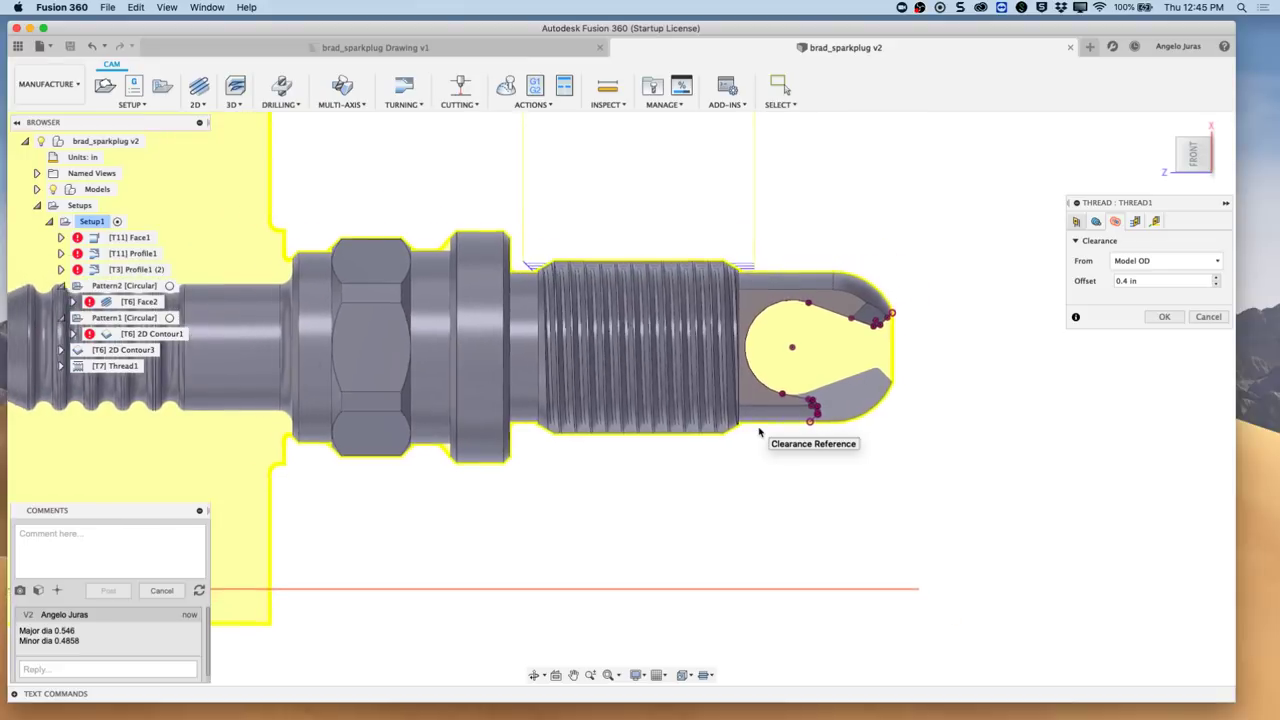
{"action": "left_click_drag", "start_coordinate": [1142, 284], "coordinate": [1089, 290]}
{"action": "type", "text": ".1"}
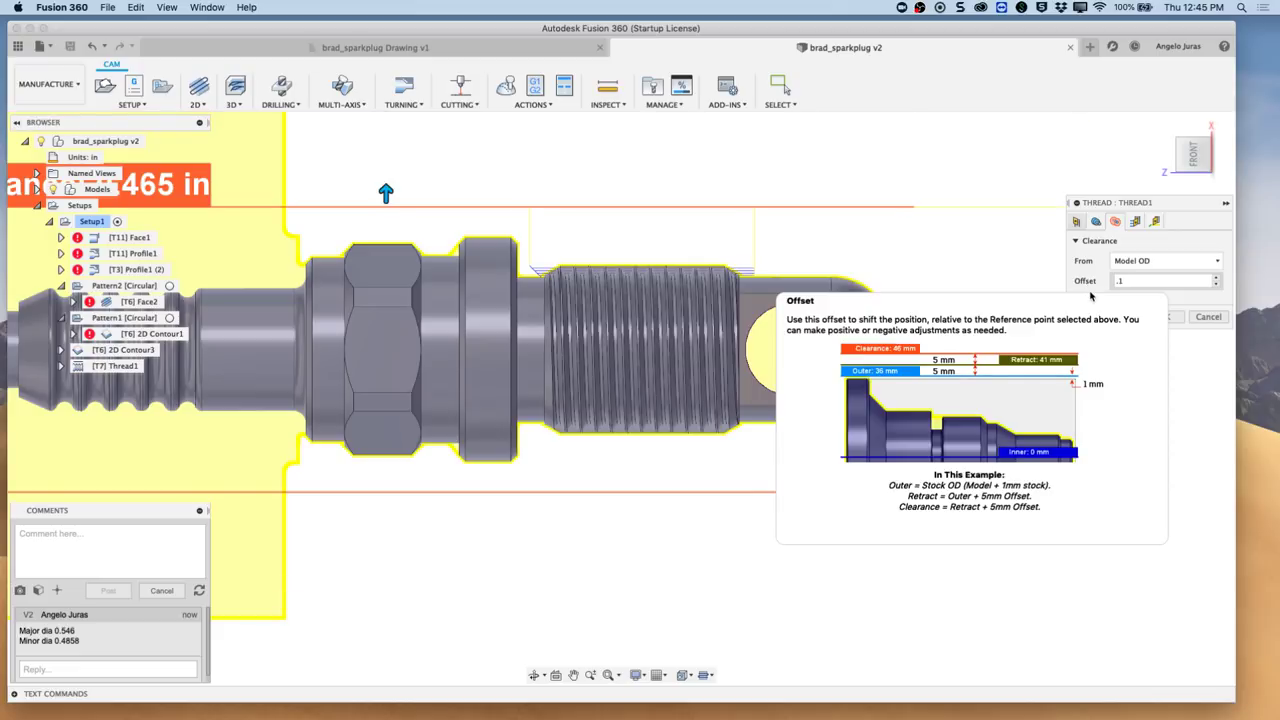
{"action": "left_click", "coordinate": [1135, 221]}
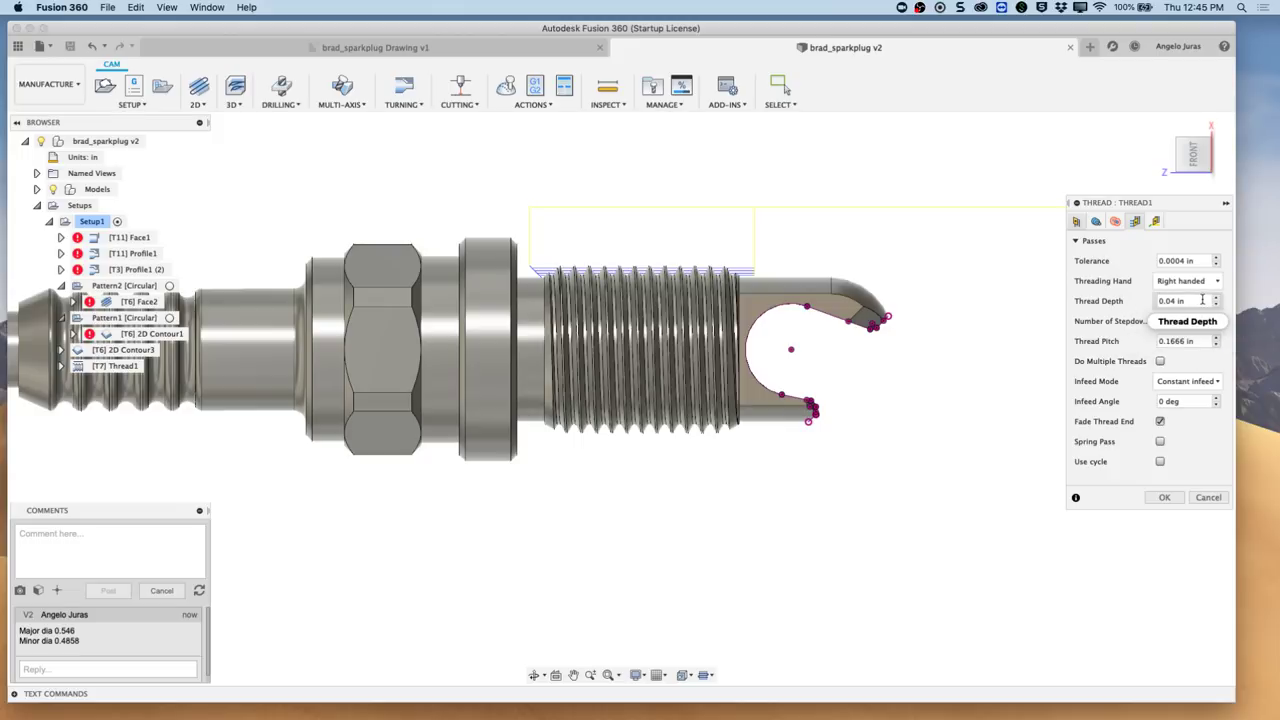
- Enter the thread depth expression as half of 0.546 minus 0.4858
{"action": "mouse_move", "coordinate": [1202, 300]}
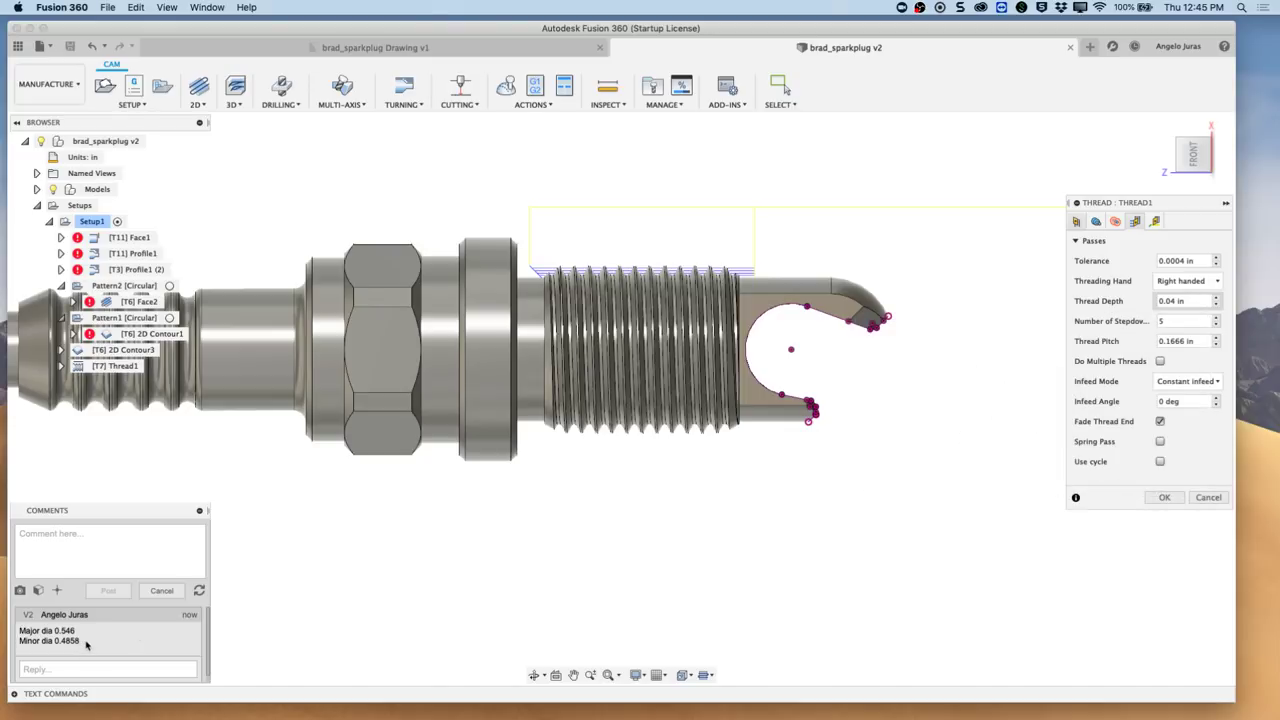
{"action": "right_click", "coordinate": [1192, 301]}
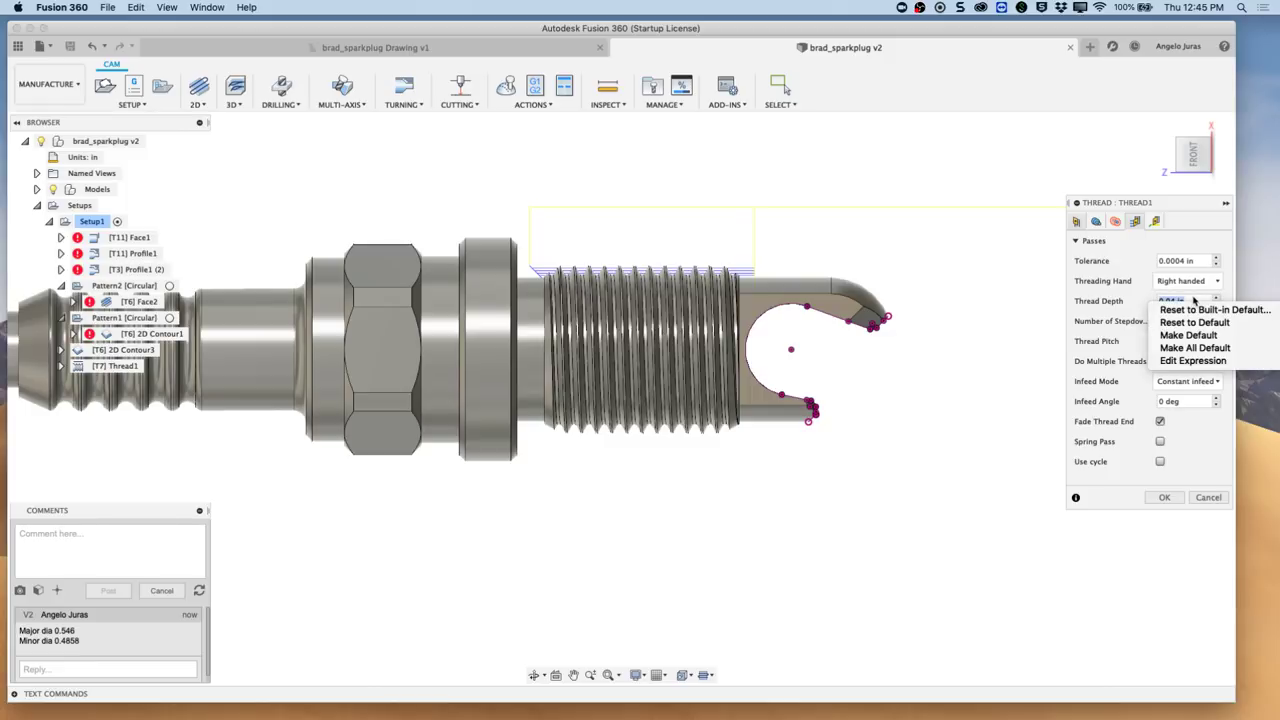
{"action": "left_click", "coordinate": [1198, 361]}
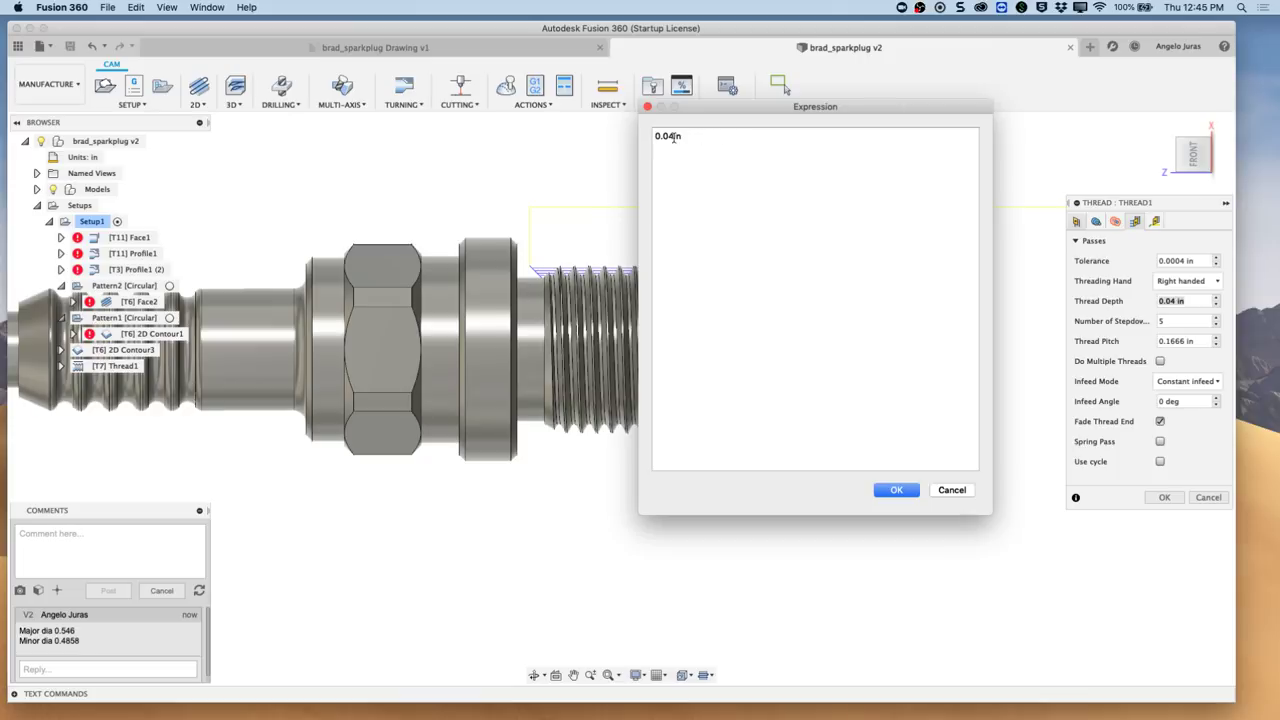
{"action": "double_click", "coordinate": [673, 138]}
{"action": "type", "text": "("}
{"action": "left_click", "coordinate": [898, 494]}
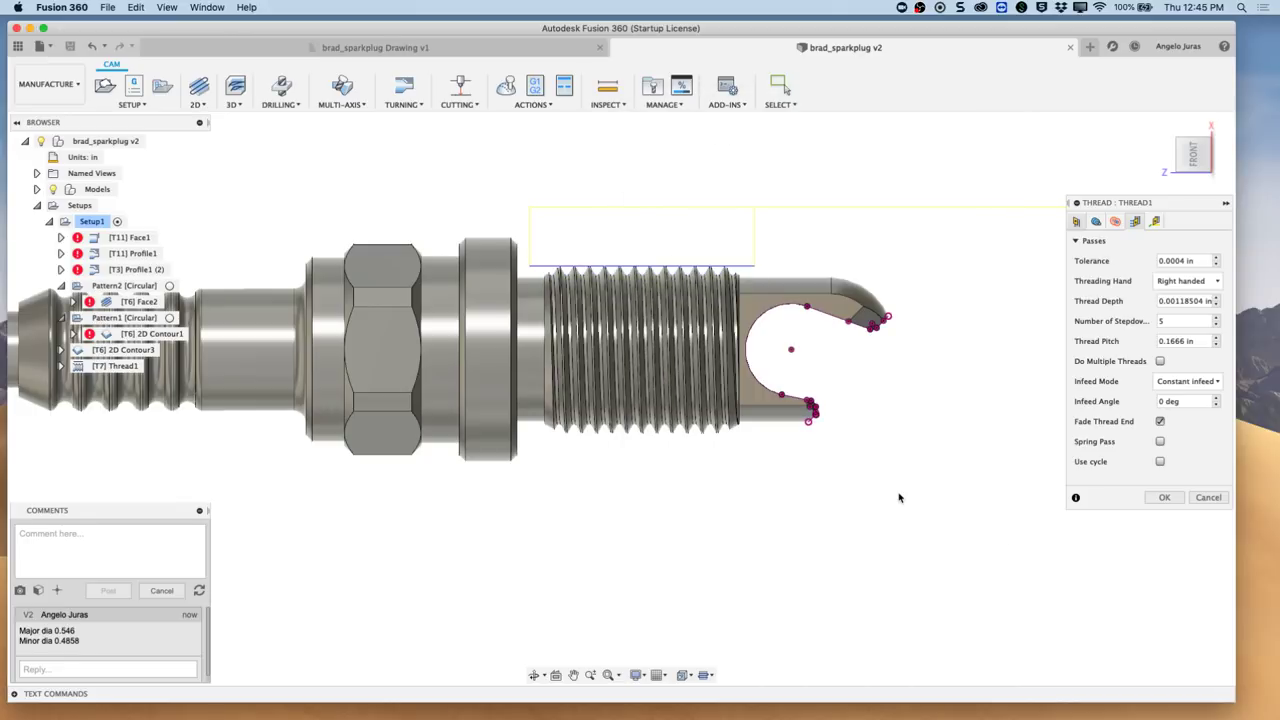
- Correct the expression to (0.546in-0.4858)/2, giving a 0.0301 in thread depth
{"action": "right_click", "coordinate": [1188, 300]}
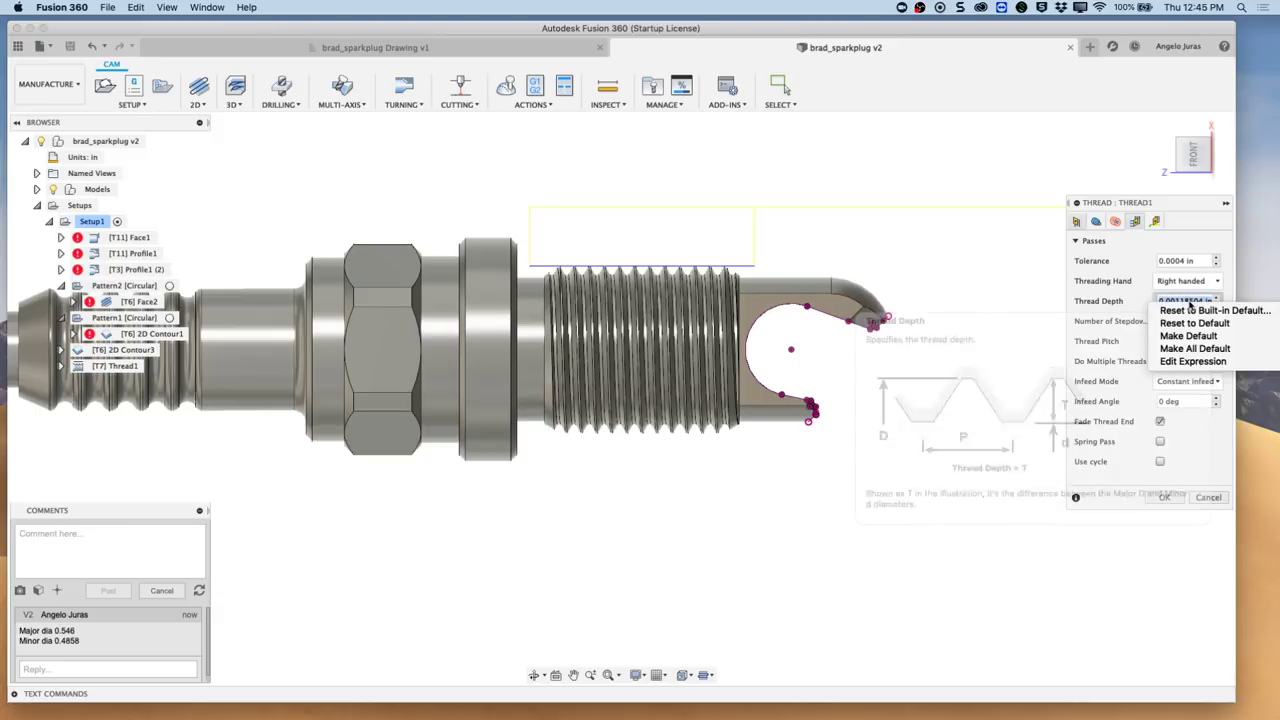
{"action": "left_click", "coordinate": [1206, 366]}
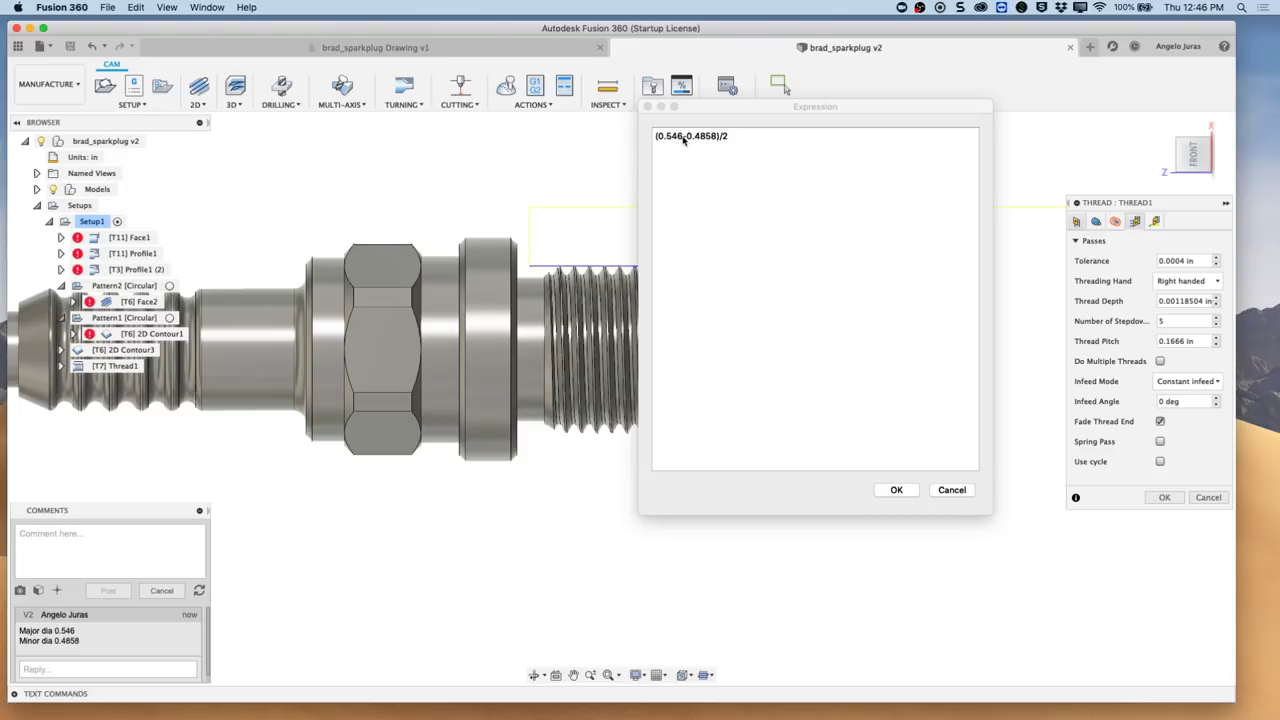
{"action": "left_click", "coordinate": [674, 158]}
{"action": "left_click", "coordinate": [731, 136]}
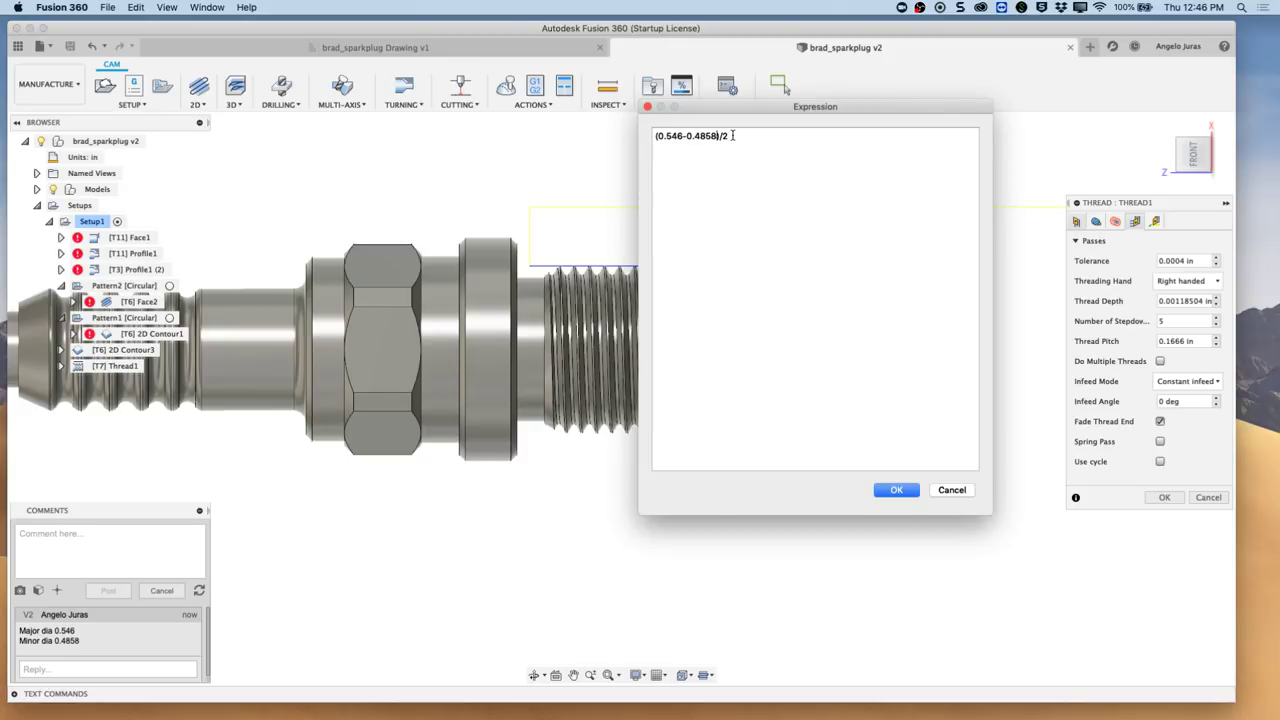
{"action": "key", "text": "Left"}
{"action": "key", "text": "Left"}
{"action": "key", "text": "Left"}
{"action": "key", "text": "Left"}
{"action": "key", "text": "Left"}
{"action": "key", "text": "Left"}
{"action": "key", "text": "Left"}
{"action": "key", "text": "Left"}
{"action": "key", "text": "Left"}
{"action": "key", "text": "Left"}
{"action": "type", "text": "in"}
{"action": "left_click", "coordinate": [898, 490]}
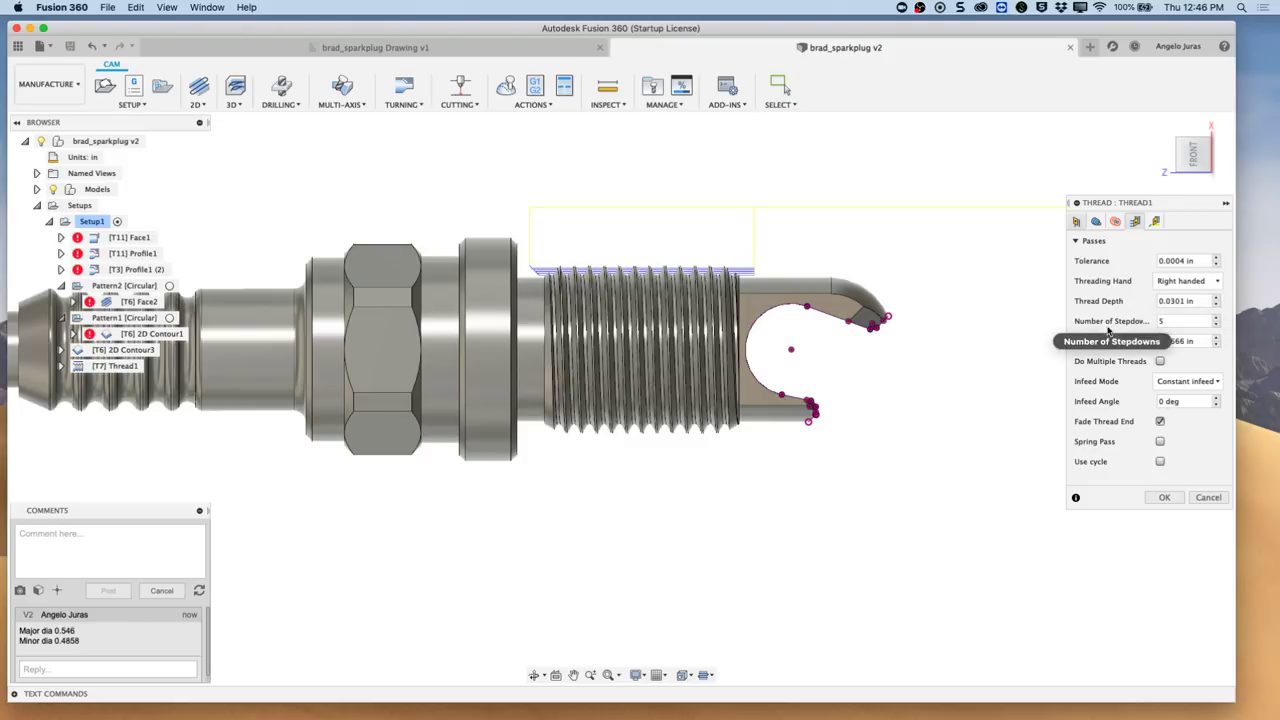
- Leave the number of stepdowns at 5
{"action": "left_click", "coordinate": [1214, 327]}
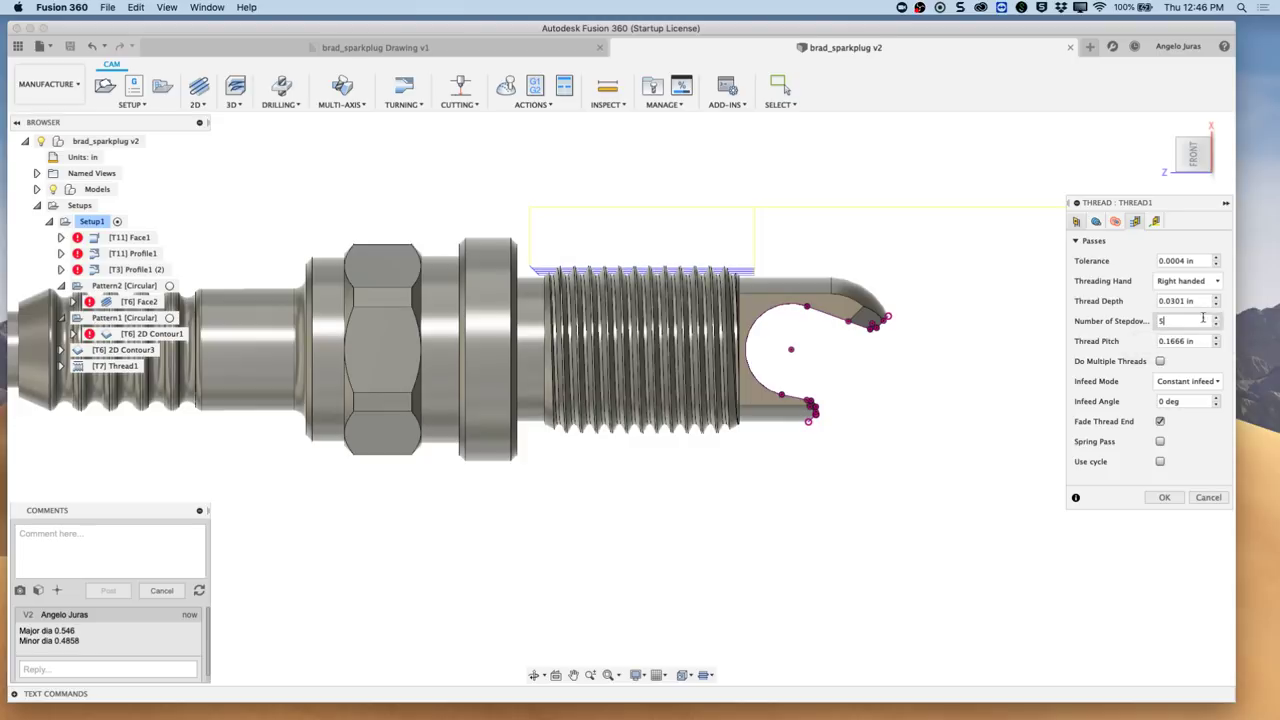
{"action": "left_click", "coordinate": [1215, 317]}
{"action": "mouse_move", "coordinate": [1205, 340]}
- Convert the 1.25 mm thread pitch to inches in Calculator: 1.25 ÷ 25.4 = 0.0492
{"action": "key", "text": "super+Tab"}
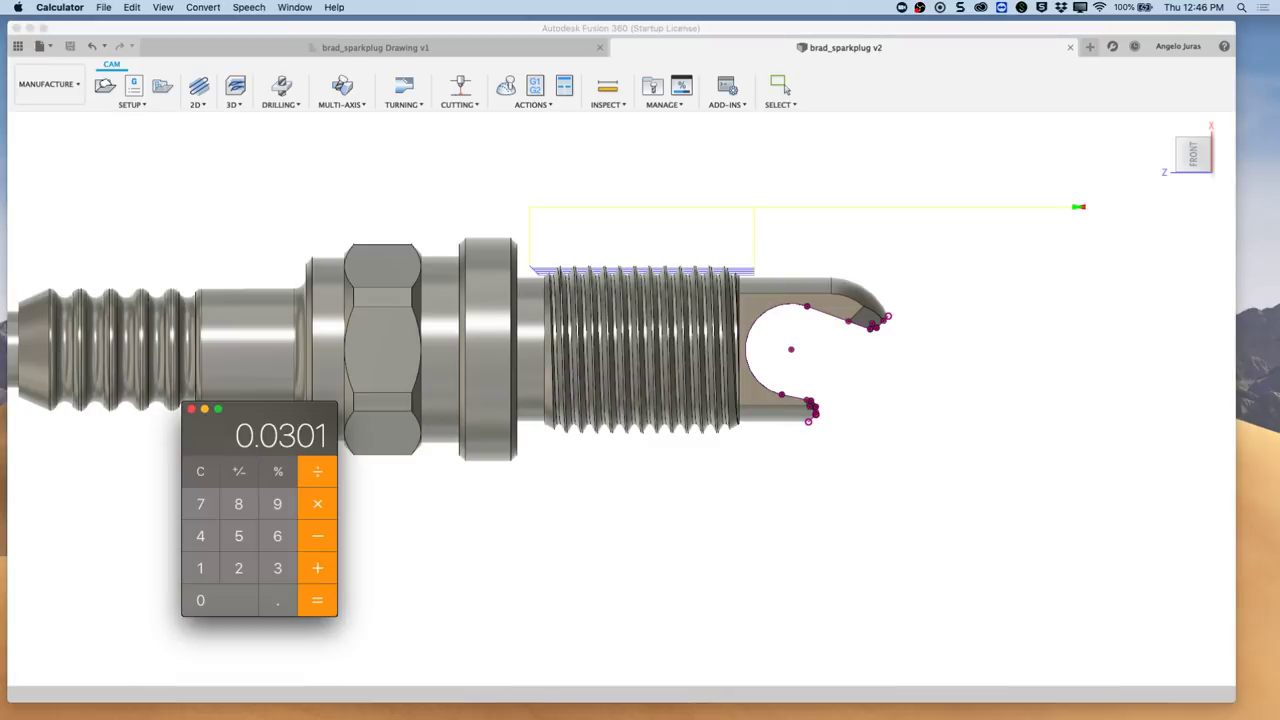
{"action": "left_click", "coordinate": [202, 472]}
{"action": "left_click", "coordinate": [200, 568]}
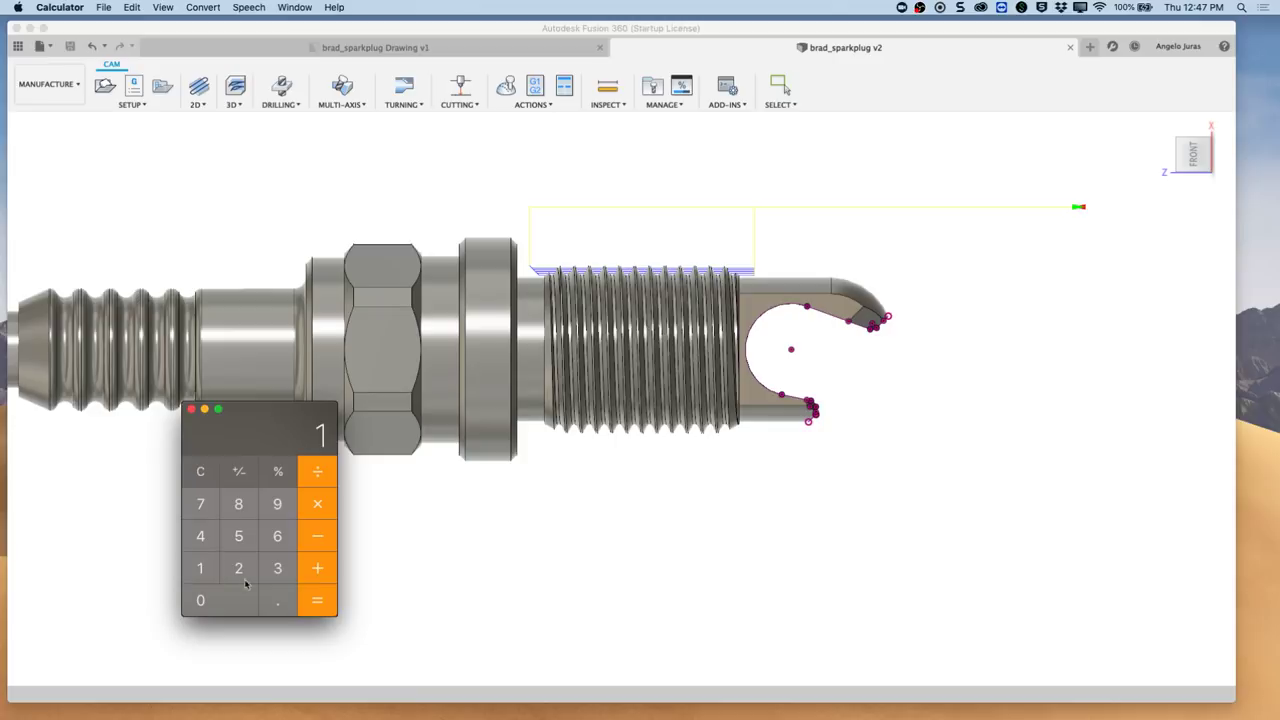
{"action": "left_click", "coordinate": [277, 600]}
{"action": "left_click", "coordinate": [239, 568]}
{"action": "left_click", "coordinate": [238, 536]}
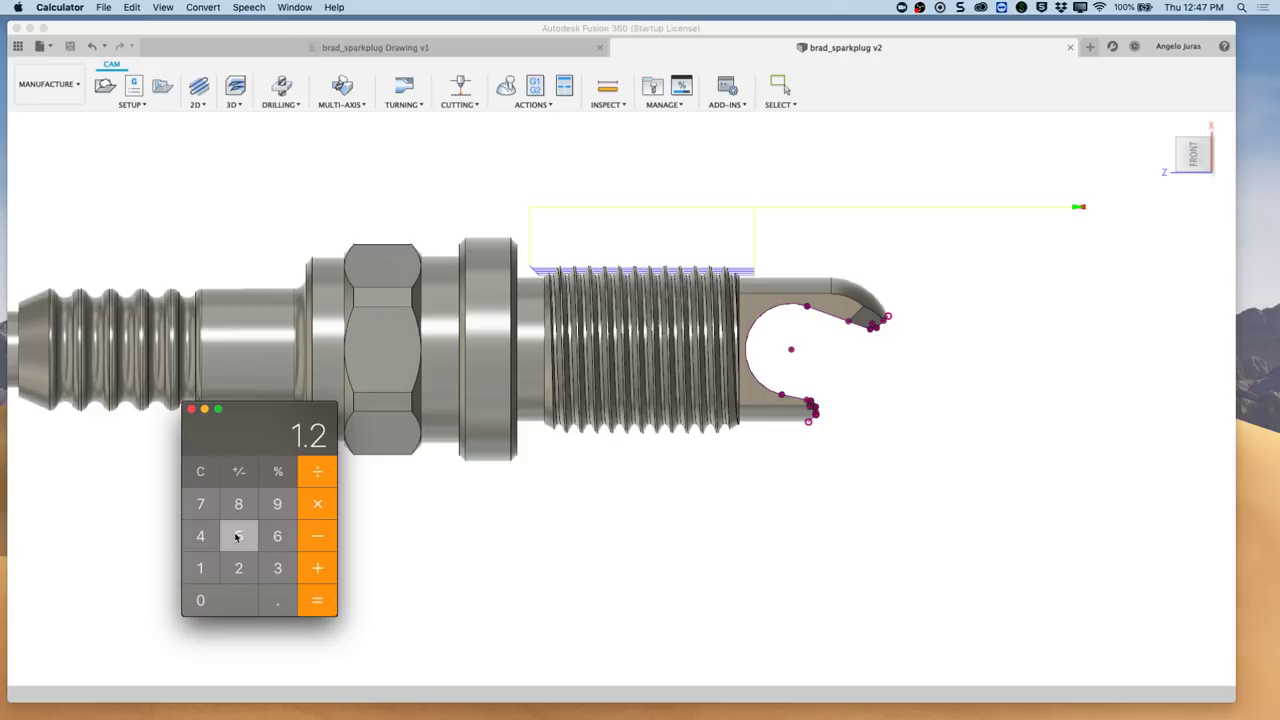
{"action": "left_click", "coordinate": [316, 502]}
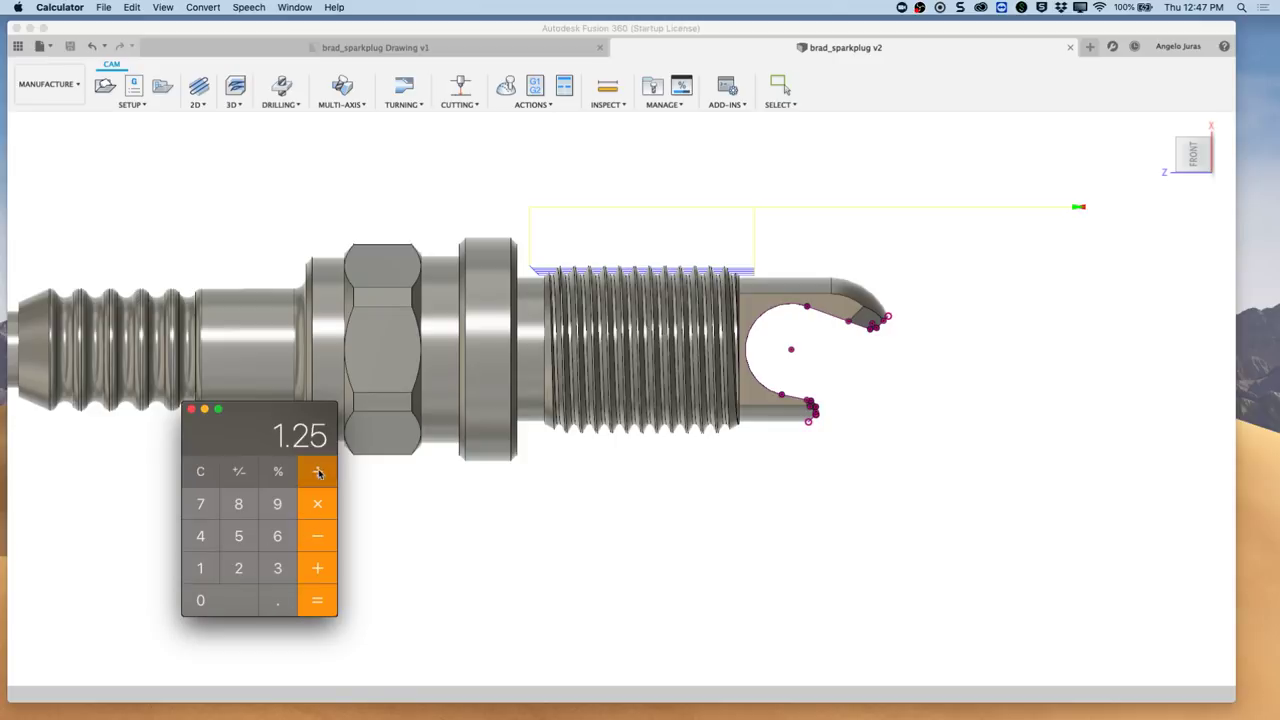
{"action": "left_click", "coordinate": [239, 568]}
{"action": "left_click", "coordinate": [240, 537]}
{"action": "left_click", "coordinate": [277, 600]}
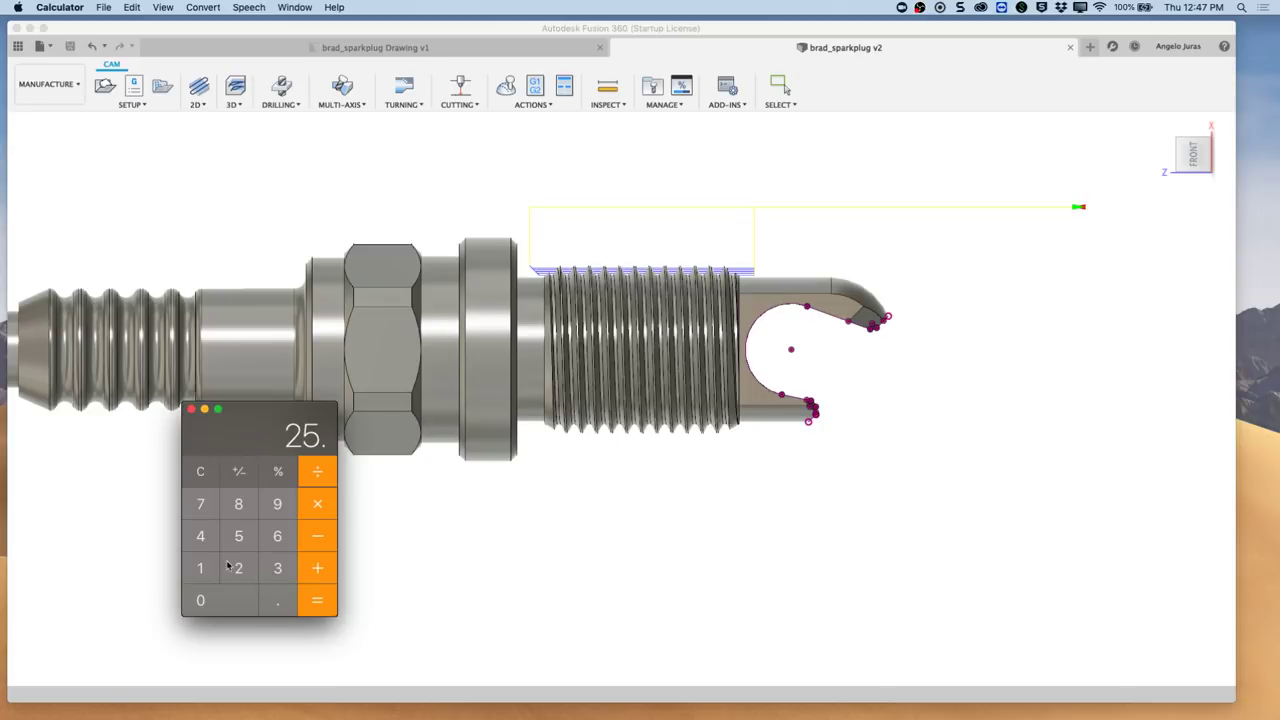
{"action": "left_click", "coordinate": [204, 538]}
{"action": "left_click", "coordinate": [316, 600]}
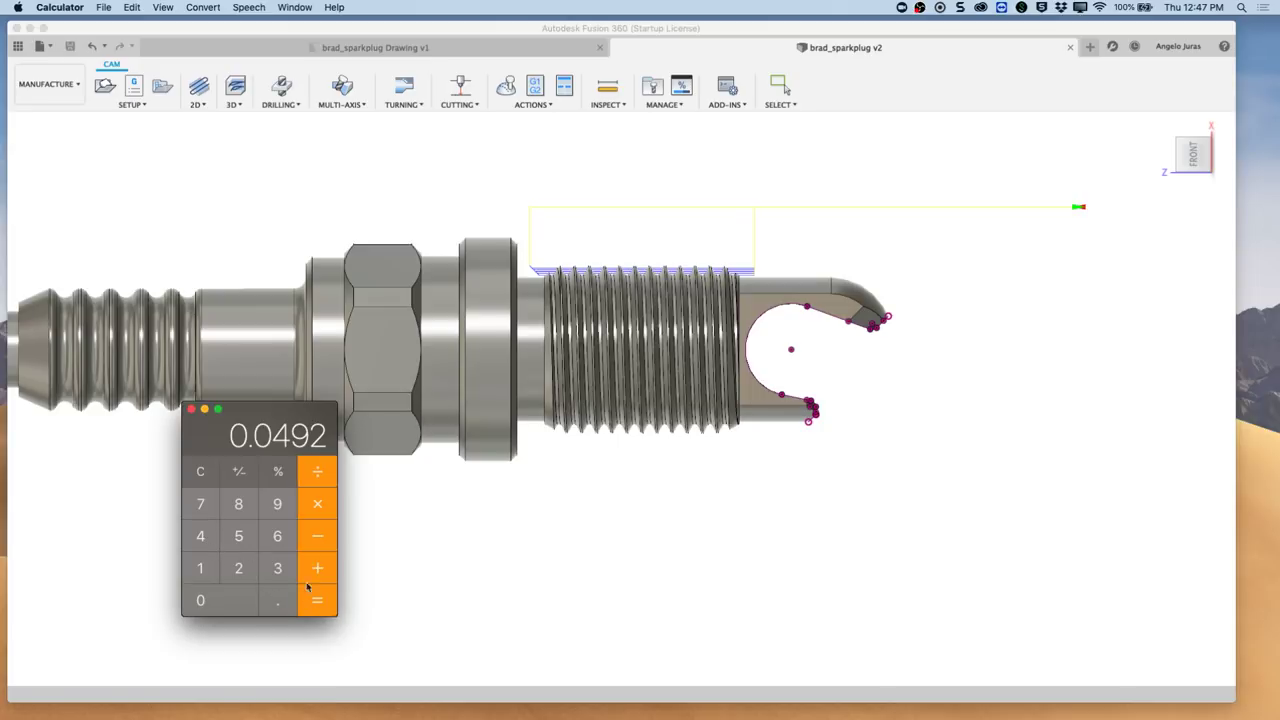
- Change Thread1's thread pitch to .0492 in
{"action": "left_click", "coordinate": [755, 518]}
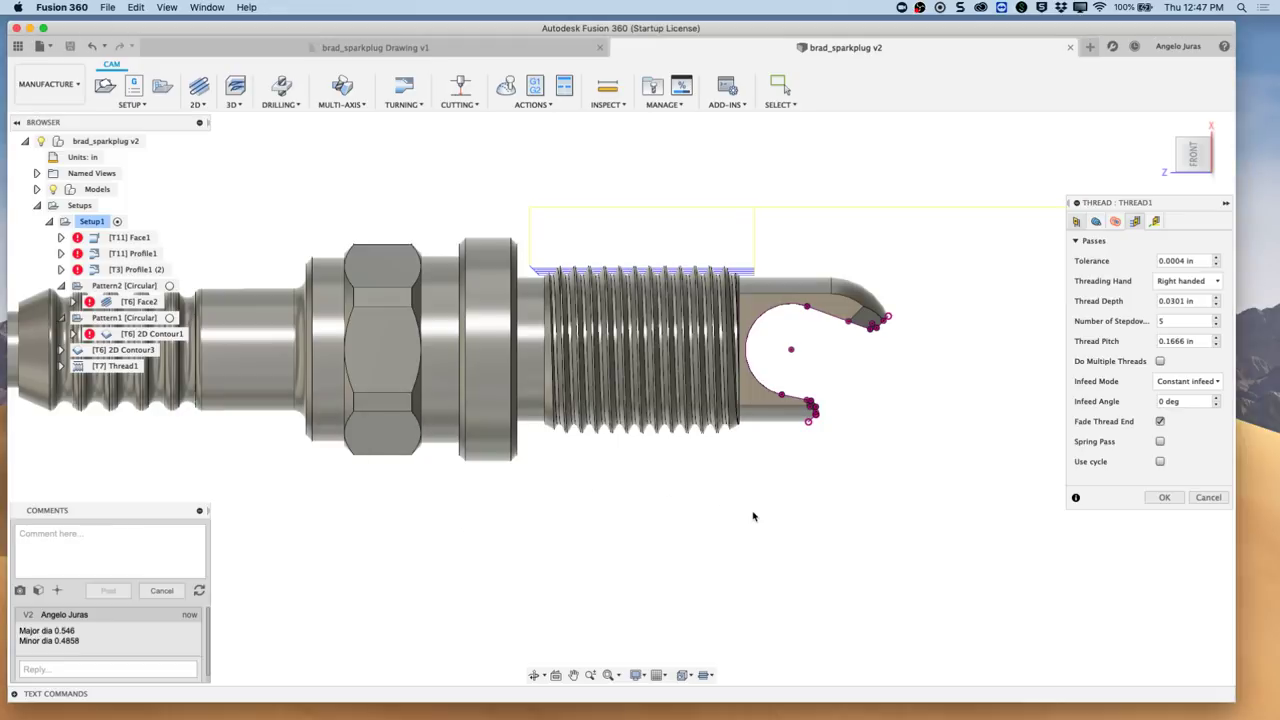
{"action": "left_click", "coordinate": [1175, 341]}
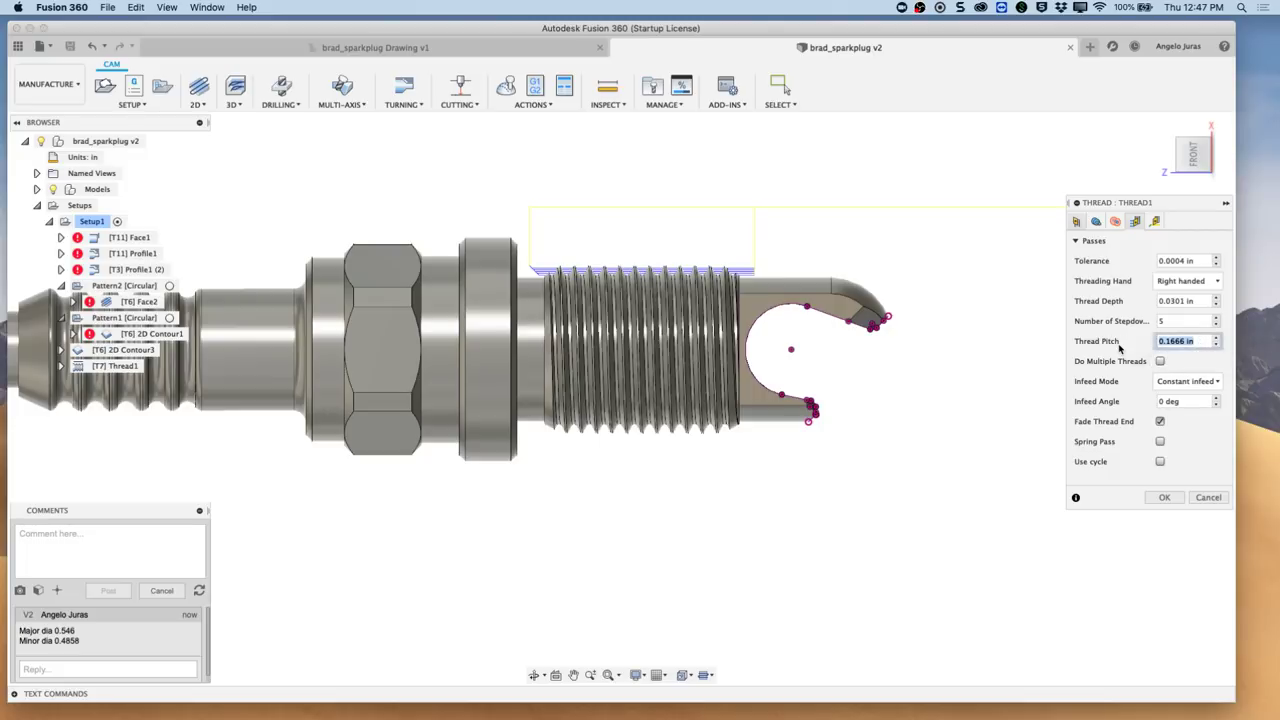
{"action": "type", "text": ".0492"}
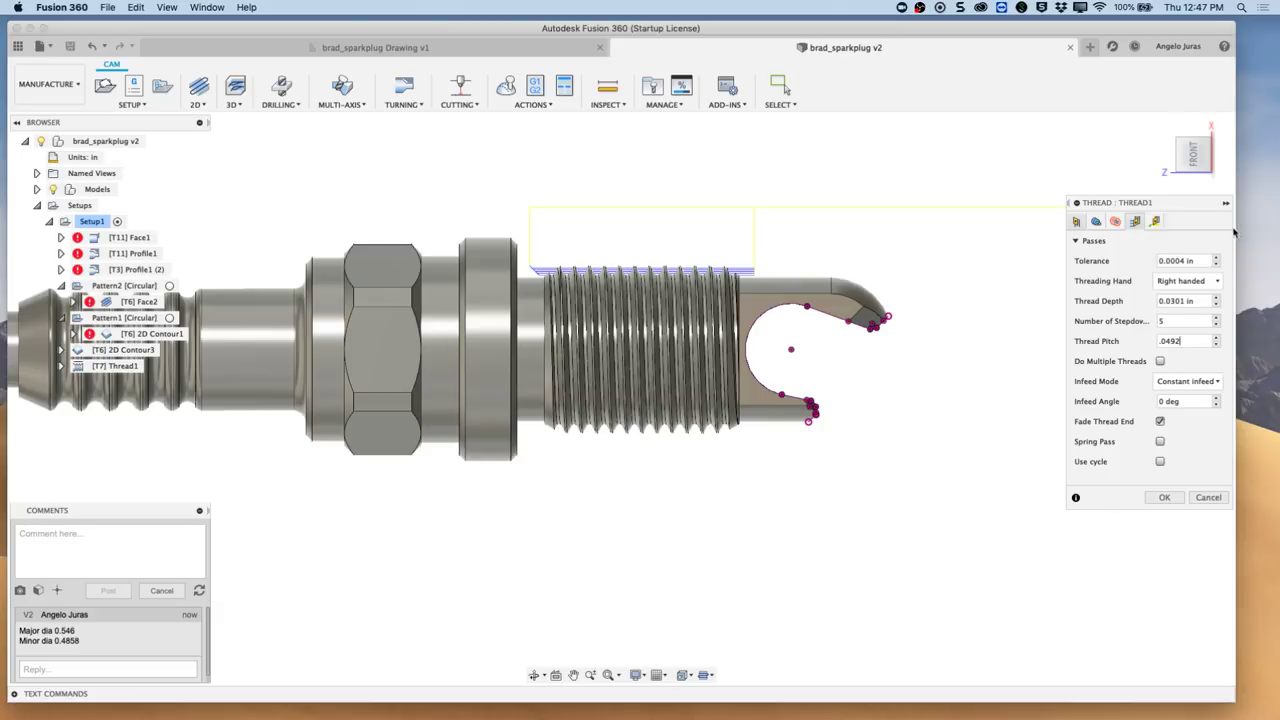
- Set the thread's retraction policy to Minimum retraction and accept the operation
{"action": "left_click", "coordinate": [1156, 223]}
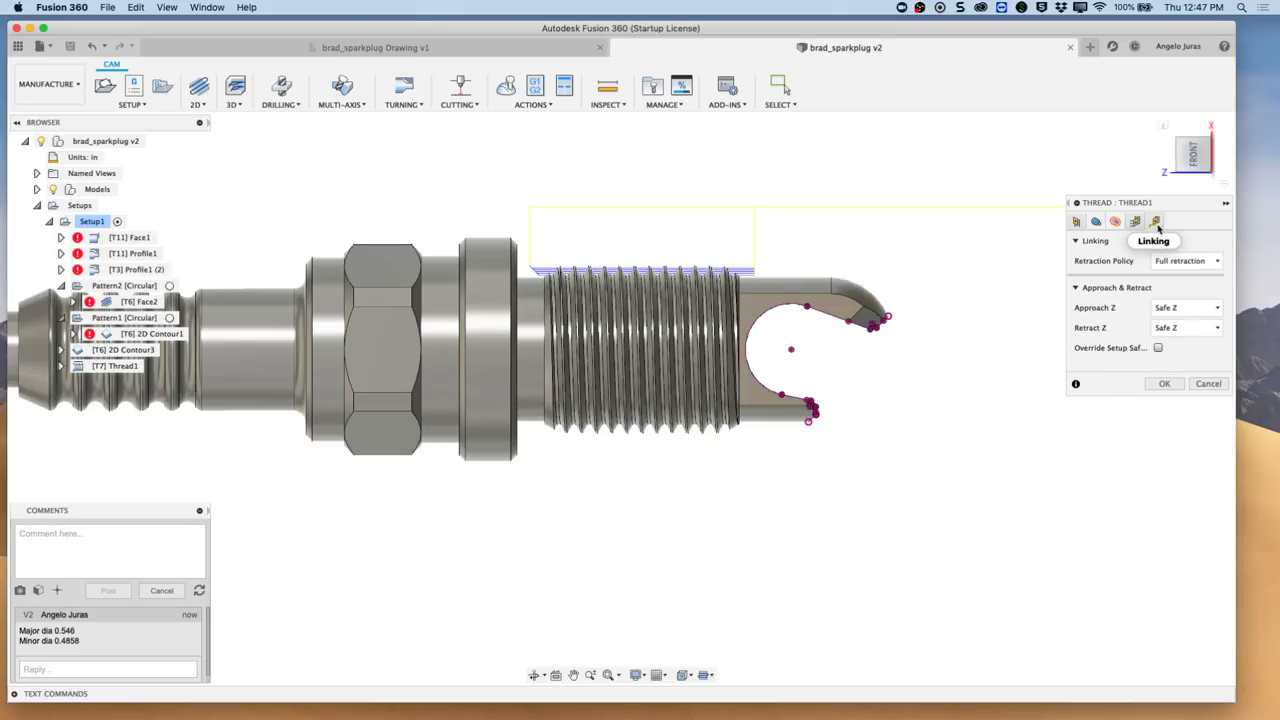
{"action": "left_click", "coordinate": [1208, 261]}
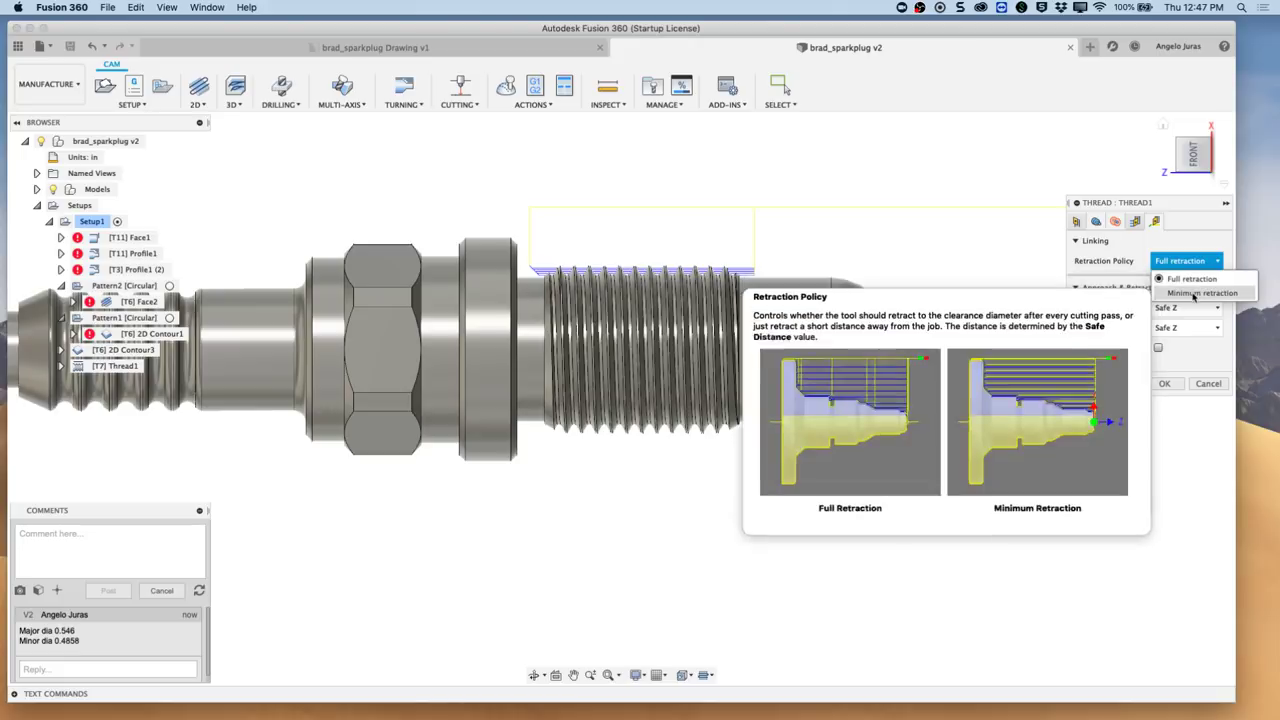
{"action": "left_click", "coordinate": [1200, 293]}
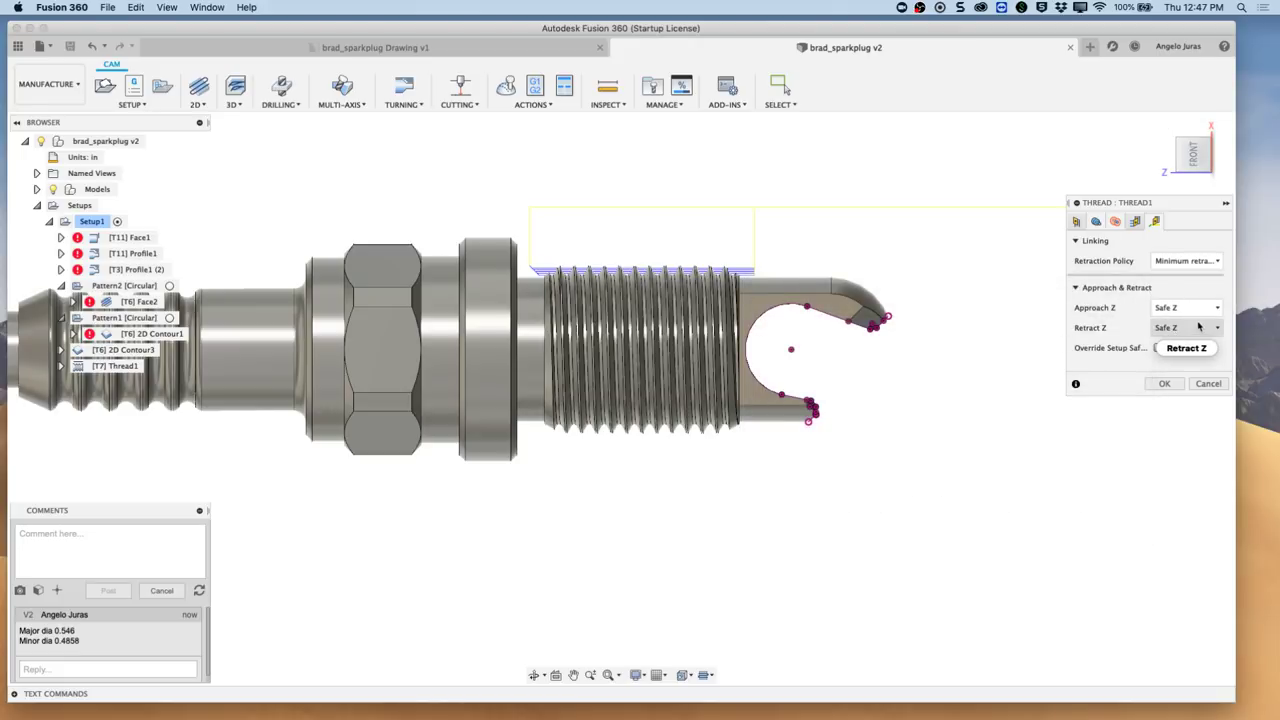
{"action": "left_click", "coordinate": [1164, 385]}
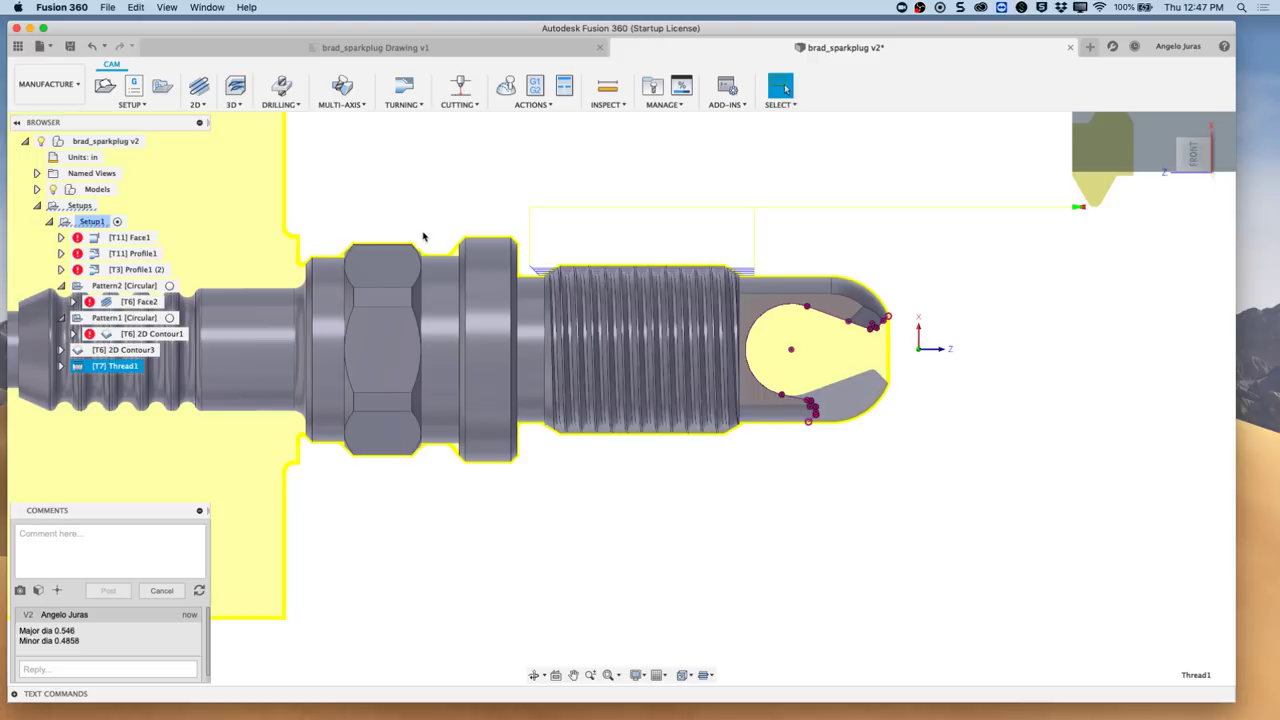
- Display the [T11] Profile1 and [T3] Profile1 (2) toolpaths
{"action": "scroll", "coordinate": [353, 344], "scroll_direction": "down", "scroll_amount": 5}
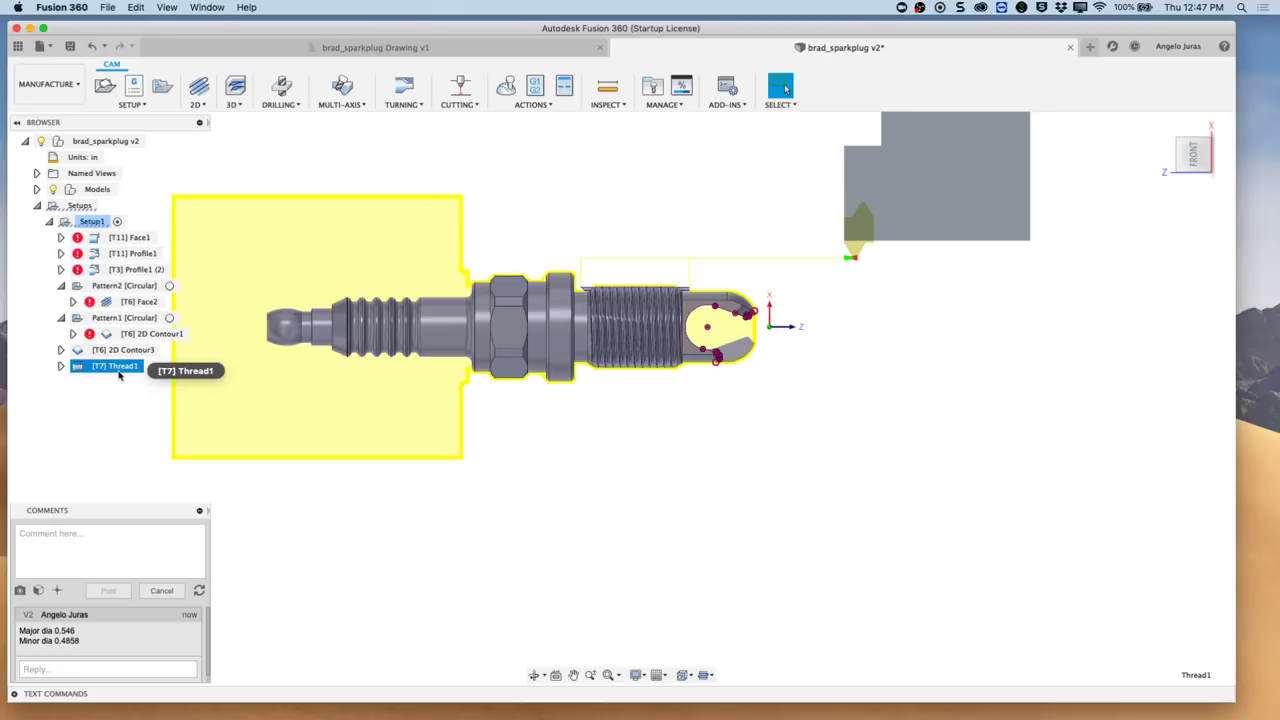
{"action": "left_click", "coordinate": [137, 255]}
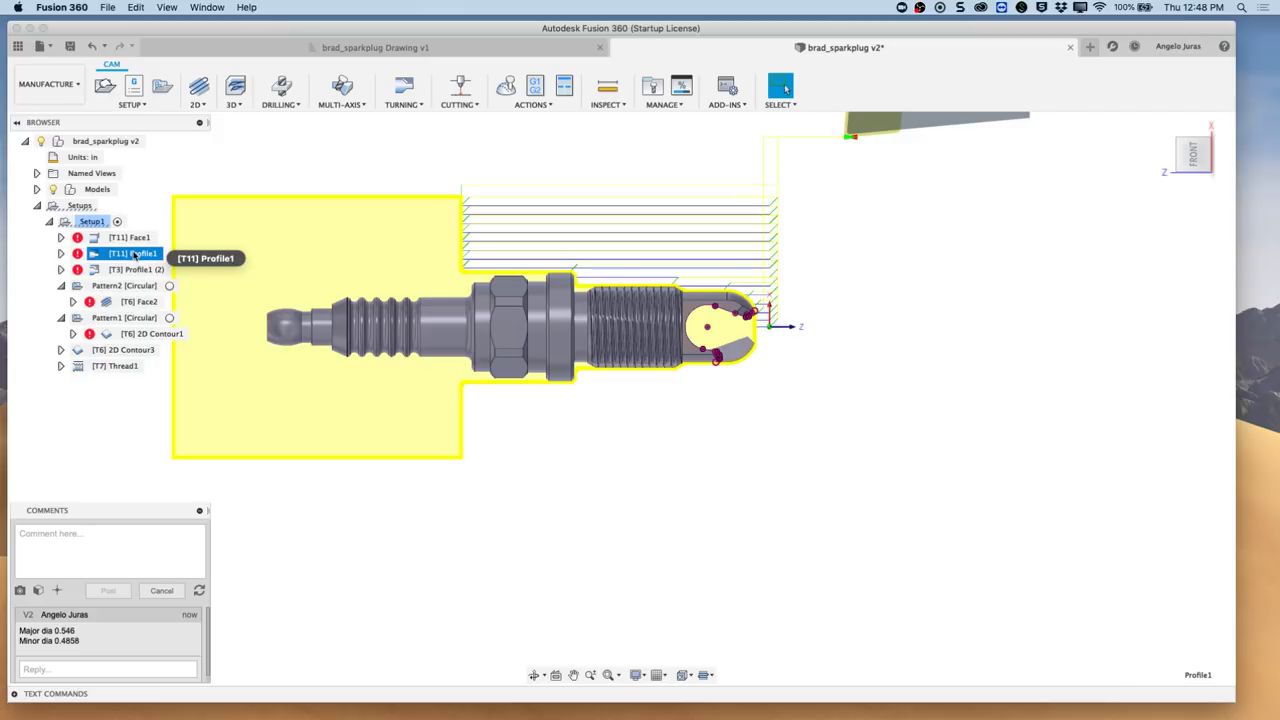
{"action": "left_click", "coordinate": [128, 271]}
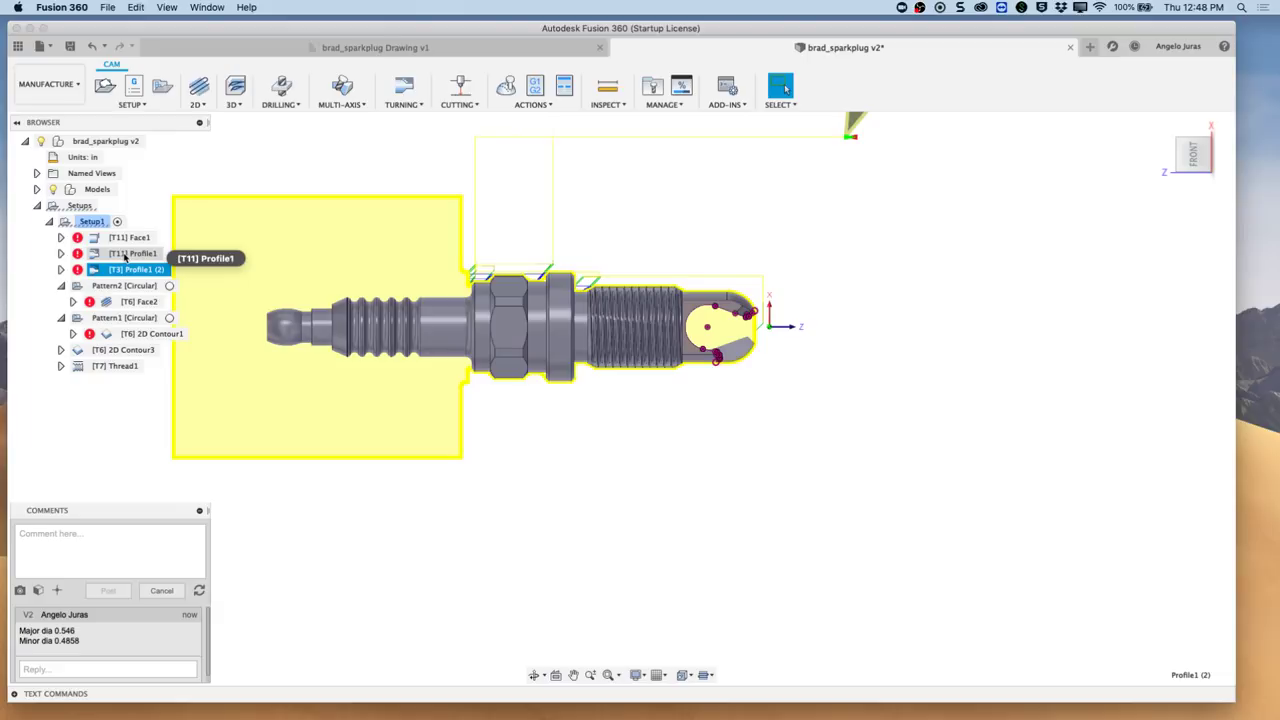
- Copy [T11] Profile1 and paste it into Setup1 as Profile1 (3)
{"action": "right_click", "coordinate": [125, 256]}
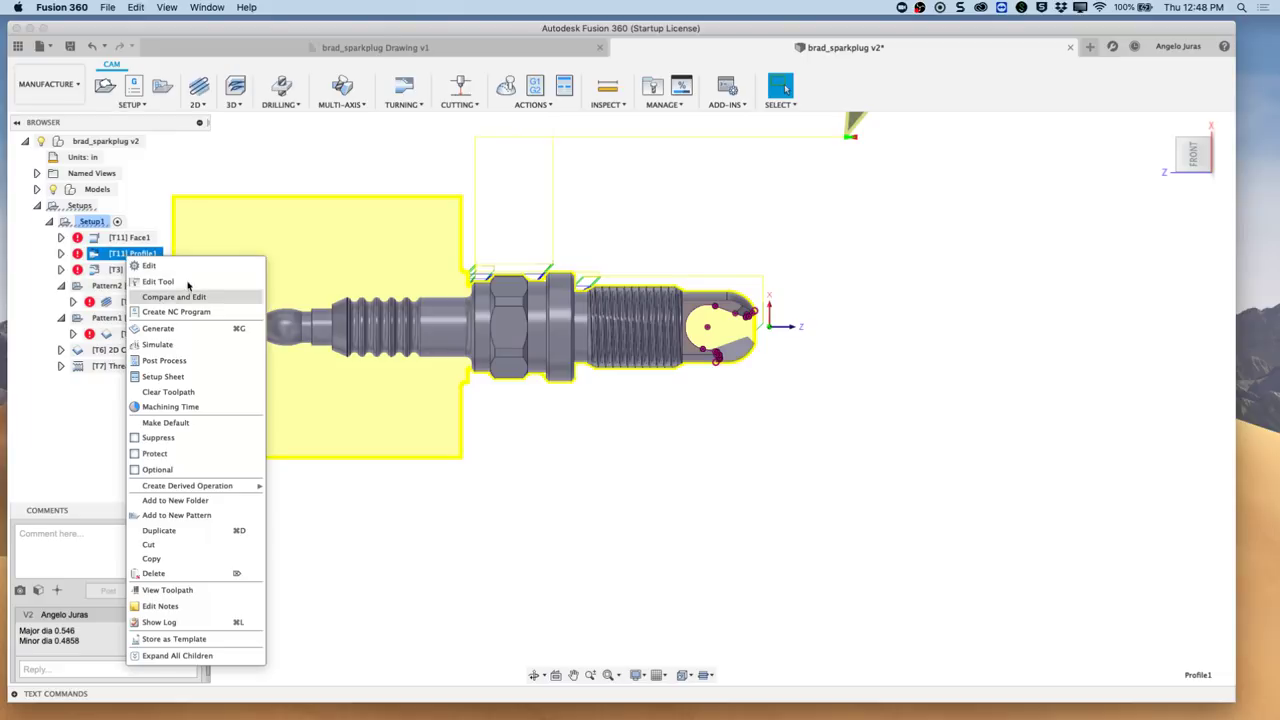
{"action": "left_click", "coordinate": [151, 558]}
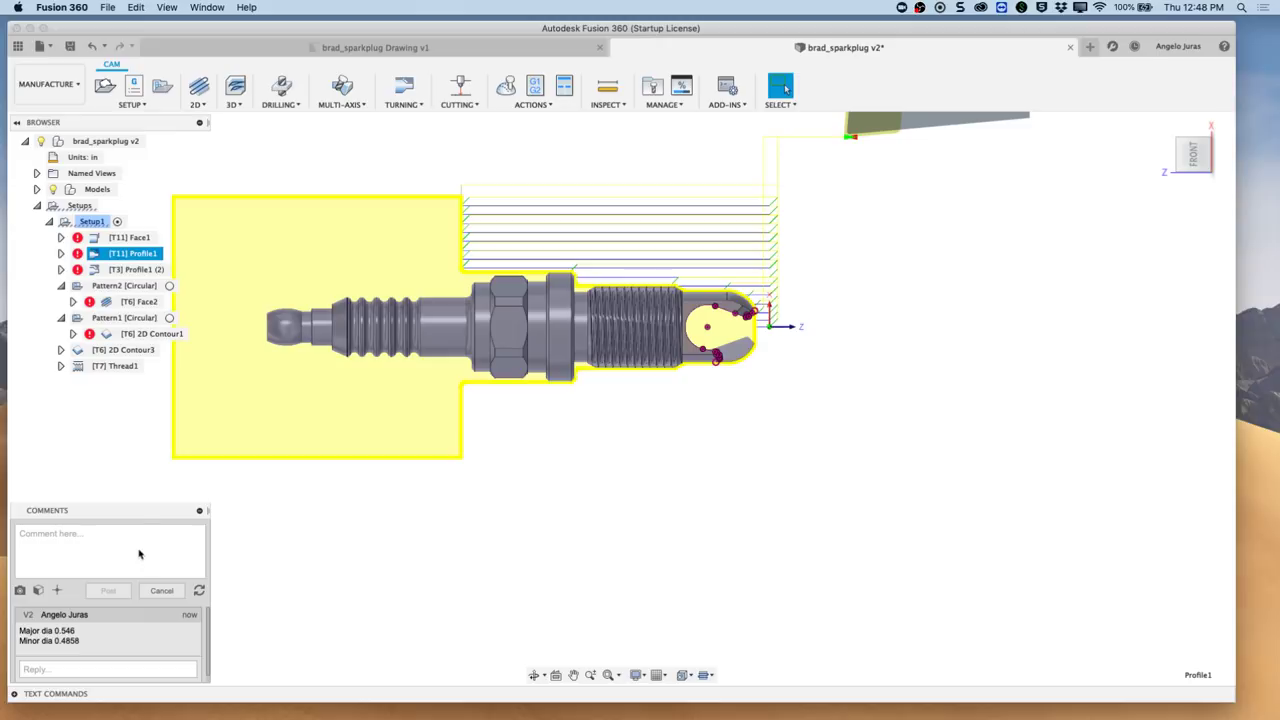
{"action": "left_click", "coordinate": [99, 222]}
{"action": "right_click", "coordinate": [99, 222]}
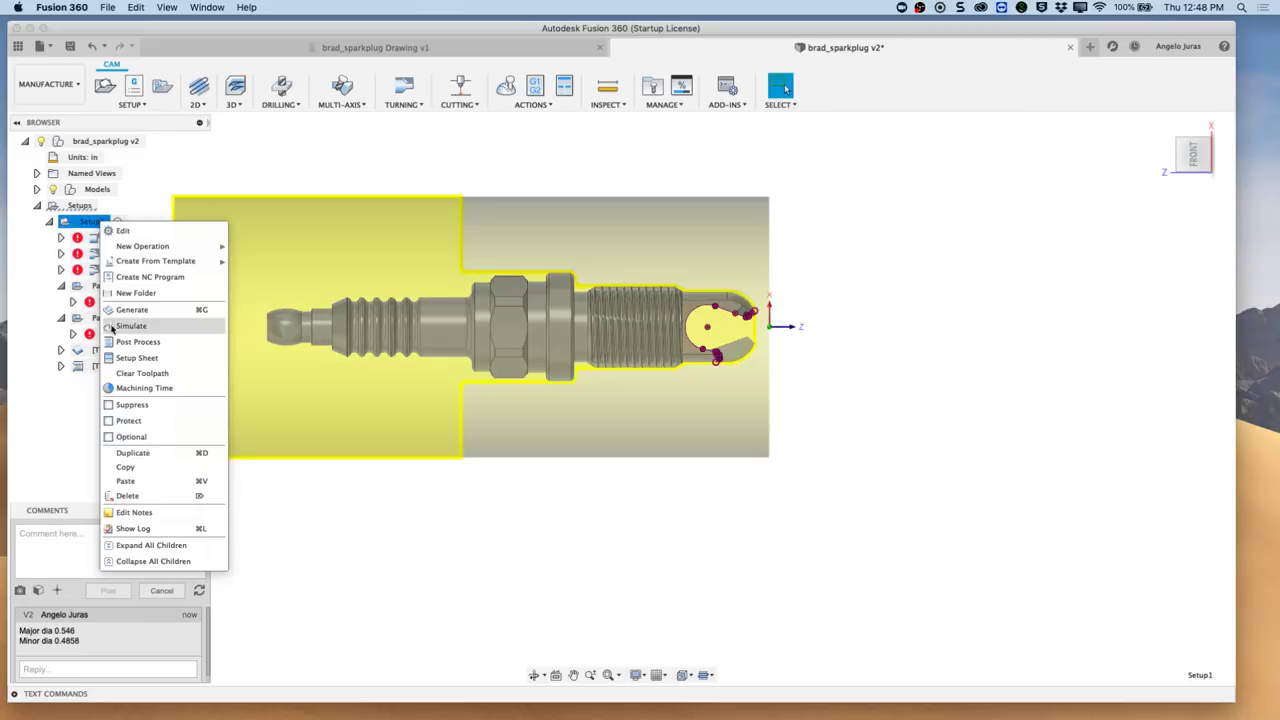
{"action": "left_click", "coordinate": [148, 484]}
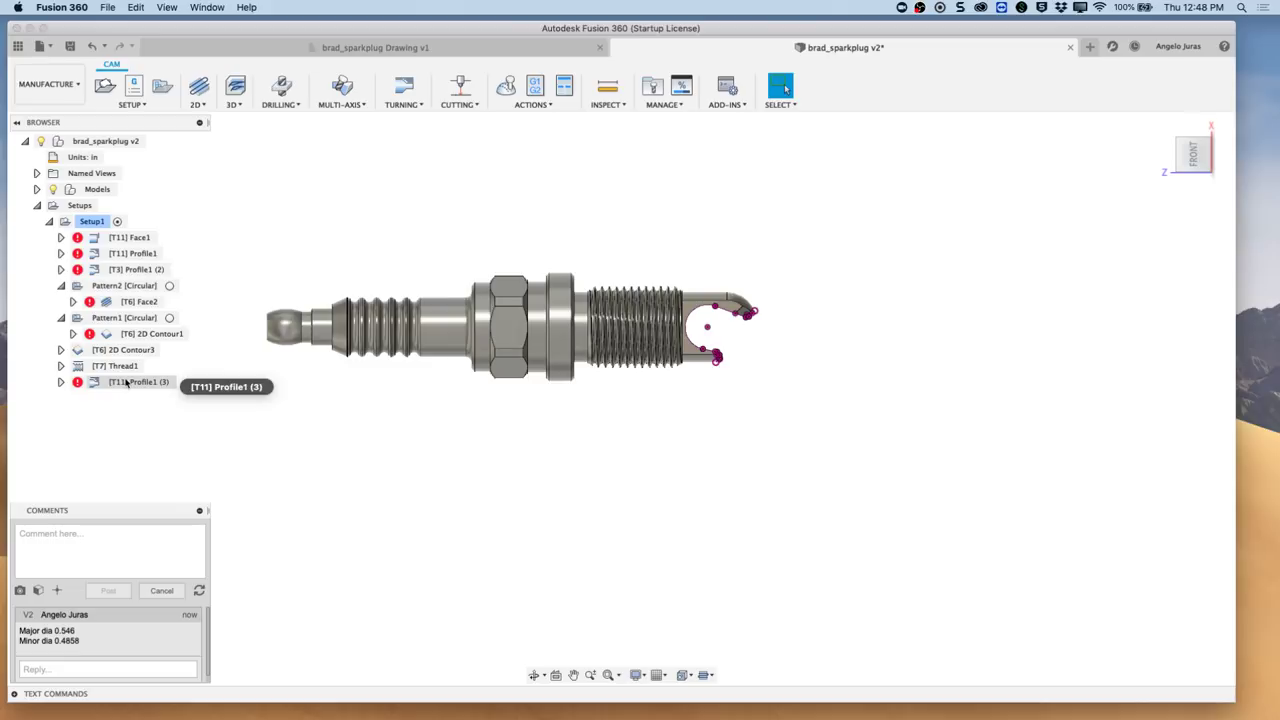
{"action": "right_click", "coordinate": [126, 382]}
- Limit Profile1 (3) from the hex edge to the plug's left end, back offset -.03 in
{"action": "left_click", "coordinate": [152, 28]}
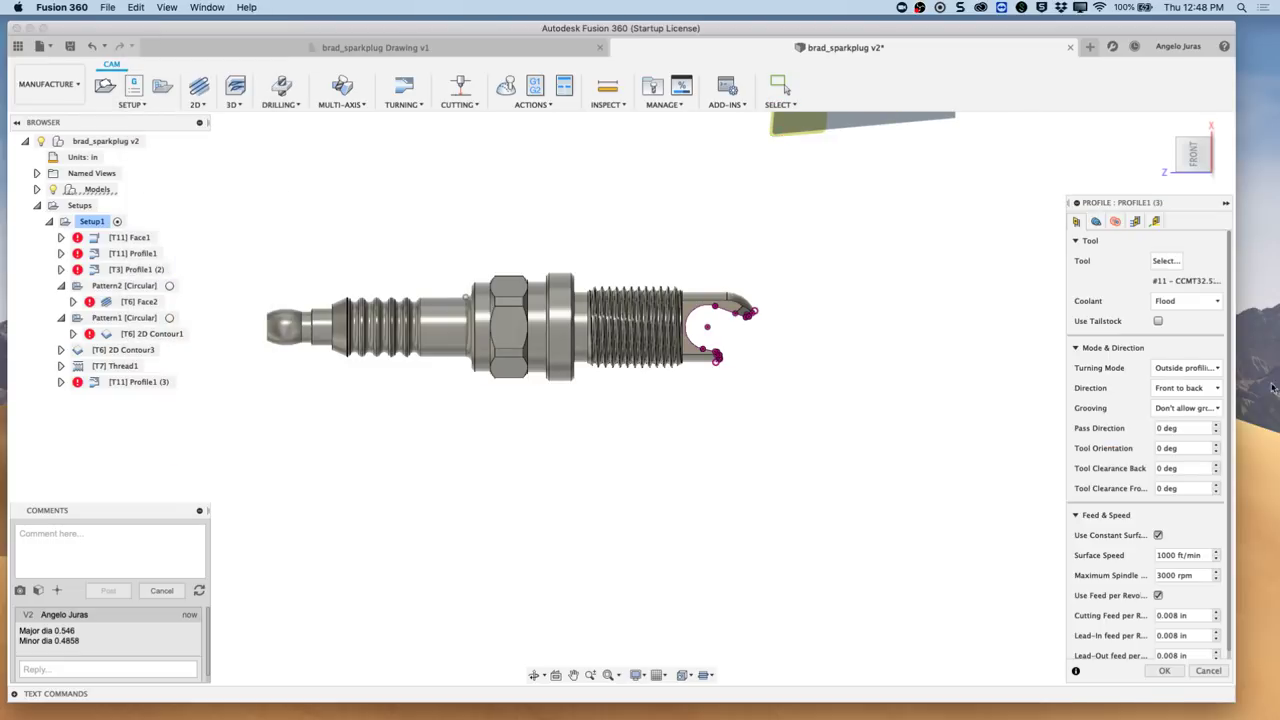
{"action": "left_click", "coordinate": [1096, 221]}
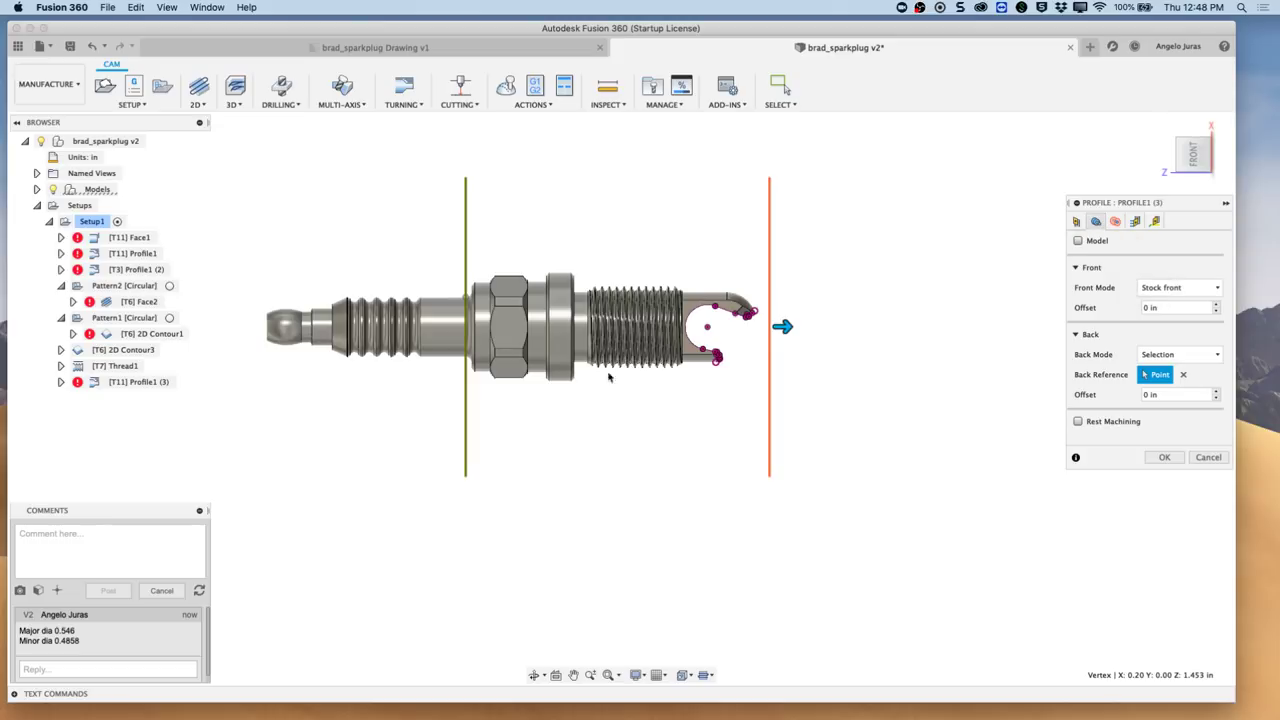
{"action": "left_click", "coordinate": [1217, 290]}
{"action": "left_click", "coordinate": [1172, 360]}
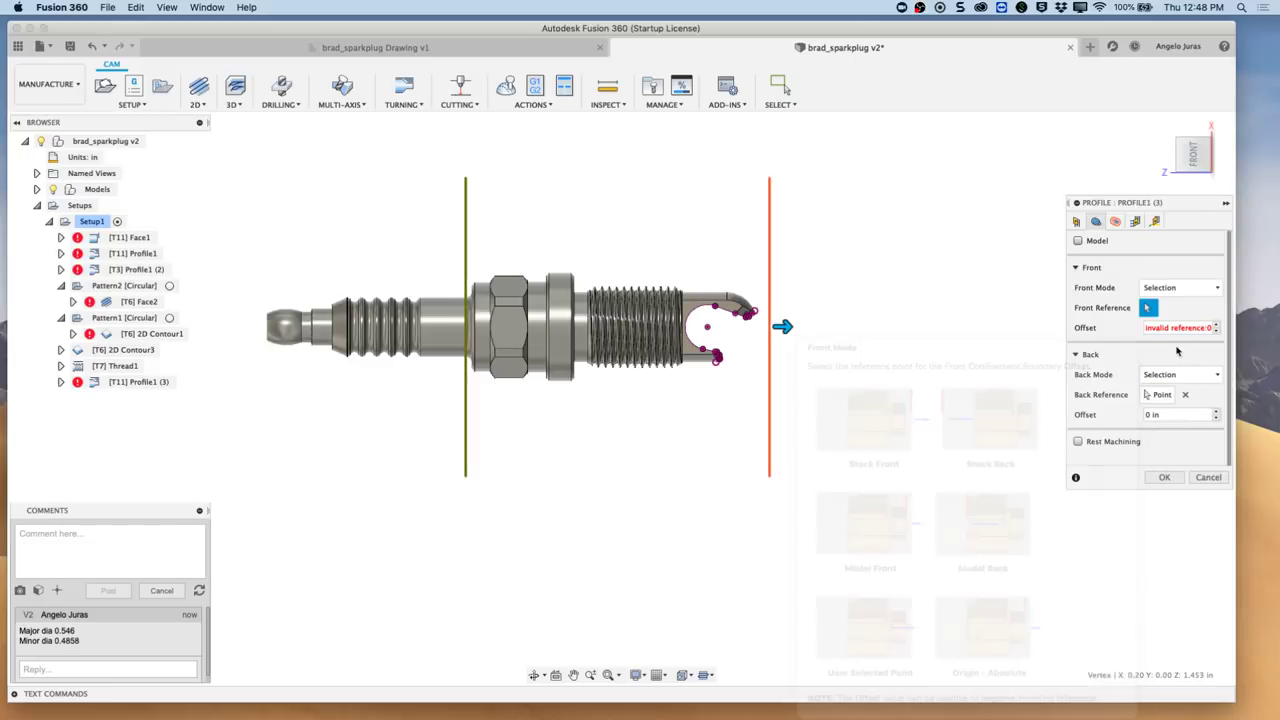
{"action": "left_click", "coordinate": [475, 287]}
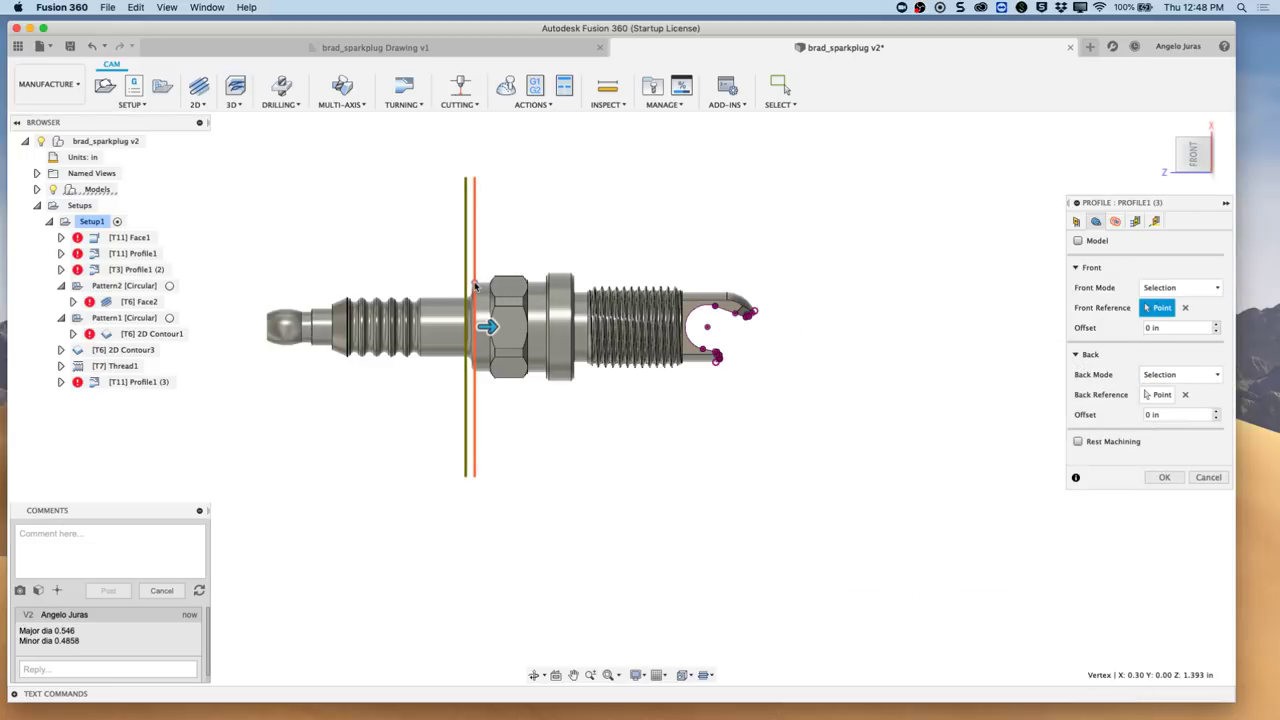
{"action": "left_click", "coordinate": [1185, 394]}
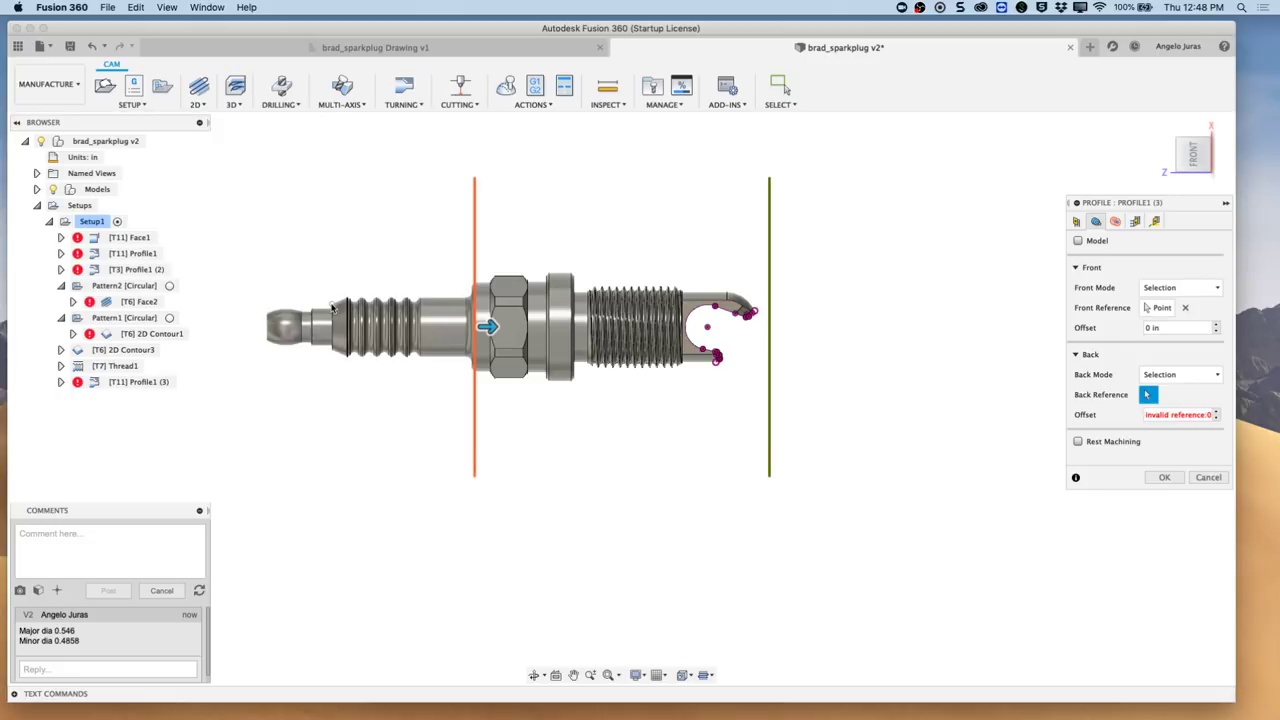
{"action": "left_click", "coordinate": [333, 307]}
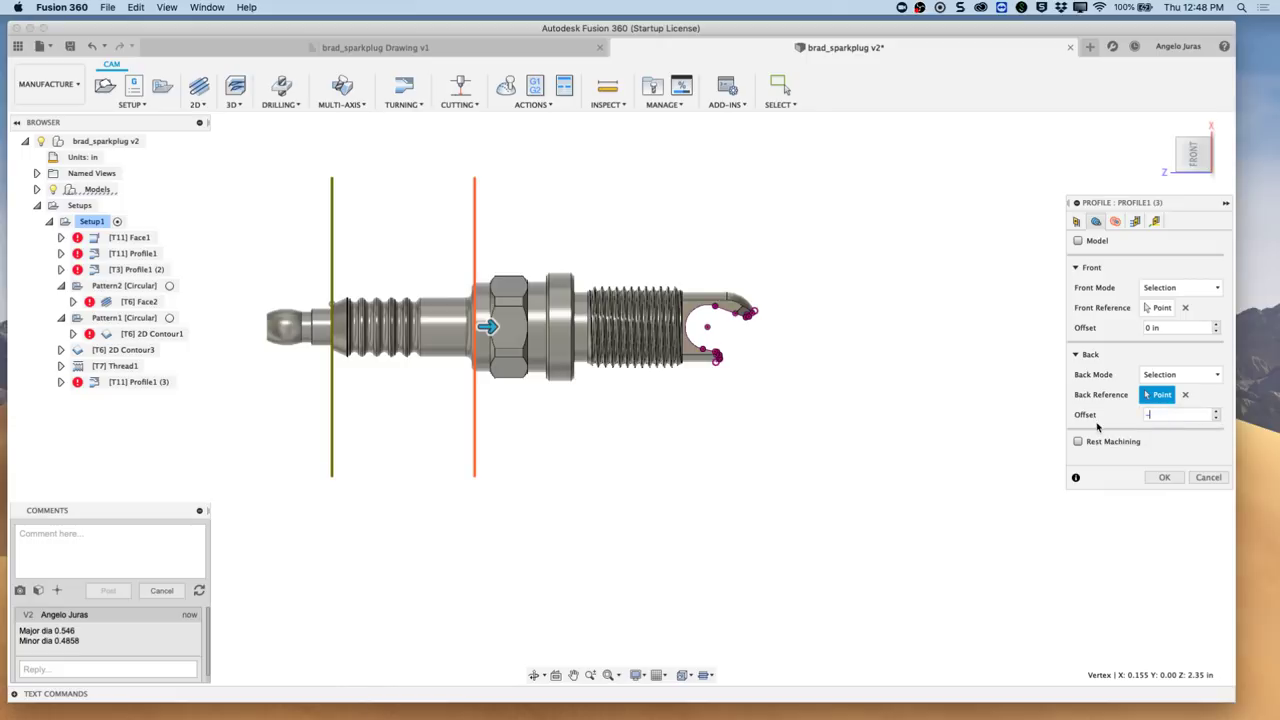
{"action": "type", "text": "-.03"}
{"action": "key", "text": "Return"}
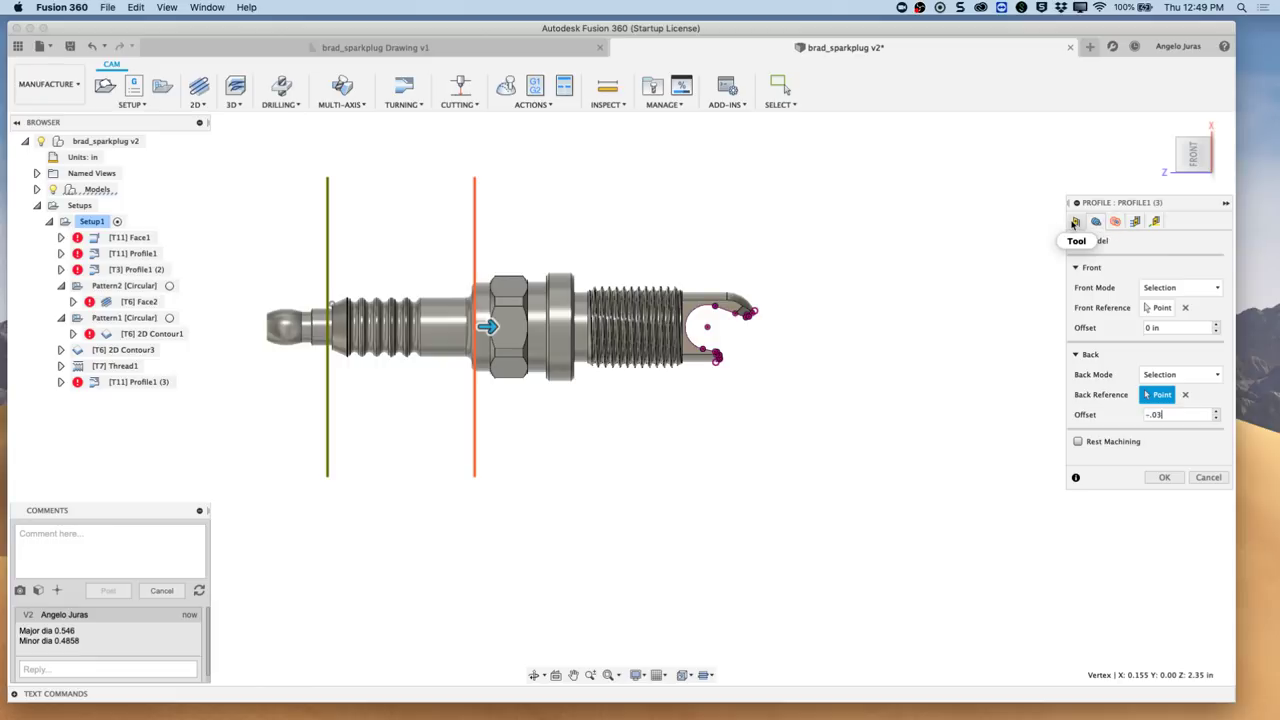
- Set grooving to Allow radial grooving and accept the copied profile
{"action": "left_click", "coordinate": [1076, 222]}
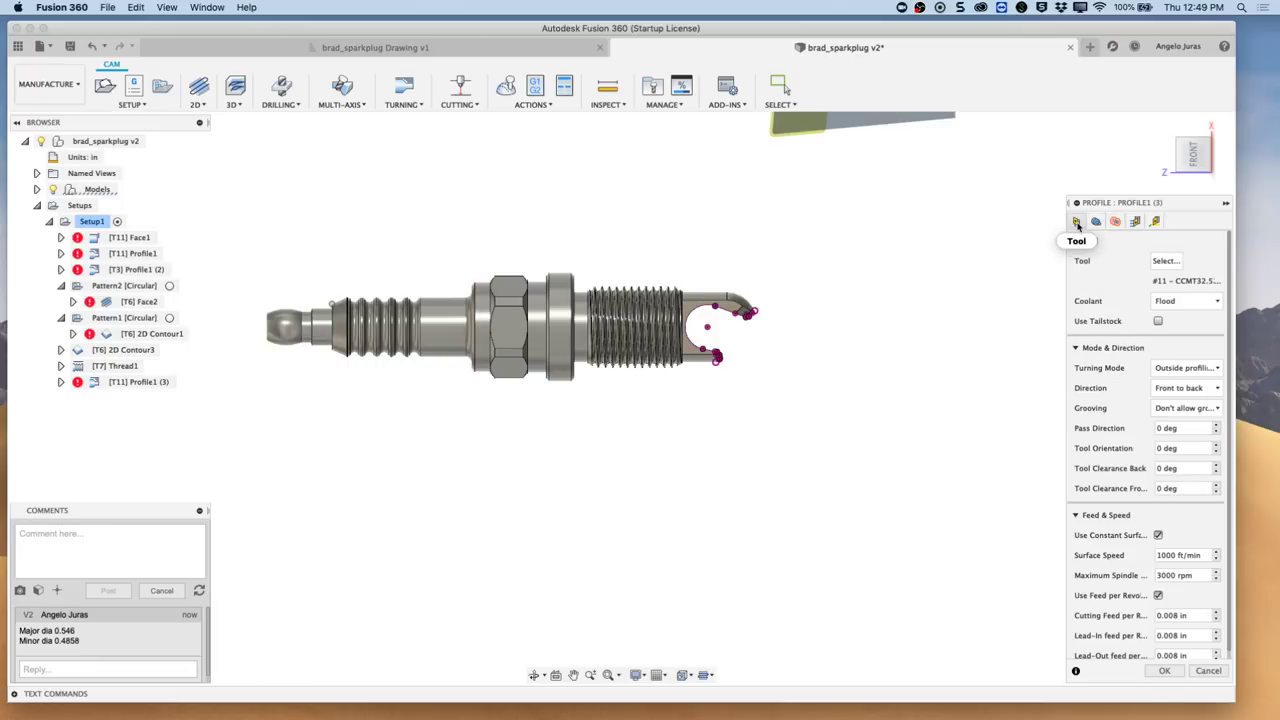
{"action": "left_click", "coordinate": [1203, 409]}
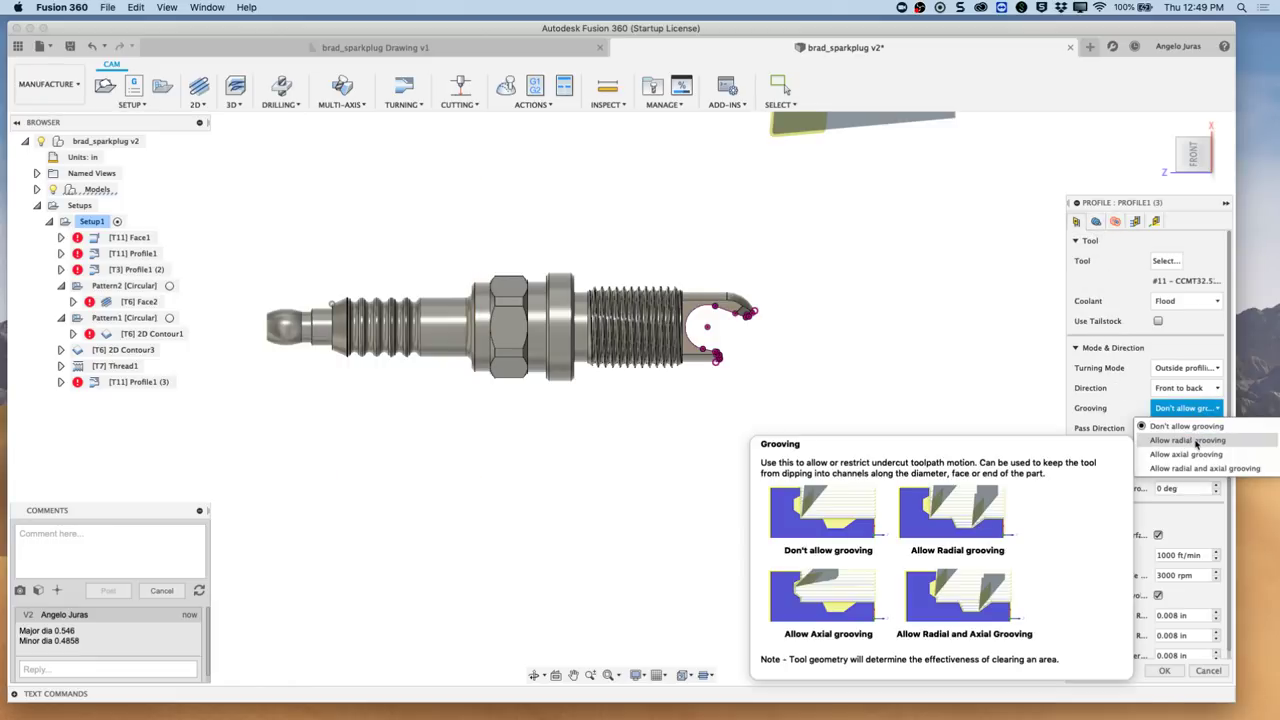
{"action": "left_click", "coordinate": [1196, 442]}
{"action": "left_click", "coordinate": [1163, 675]}
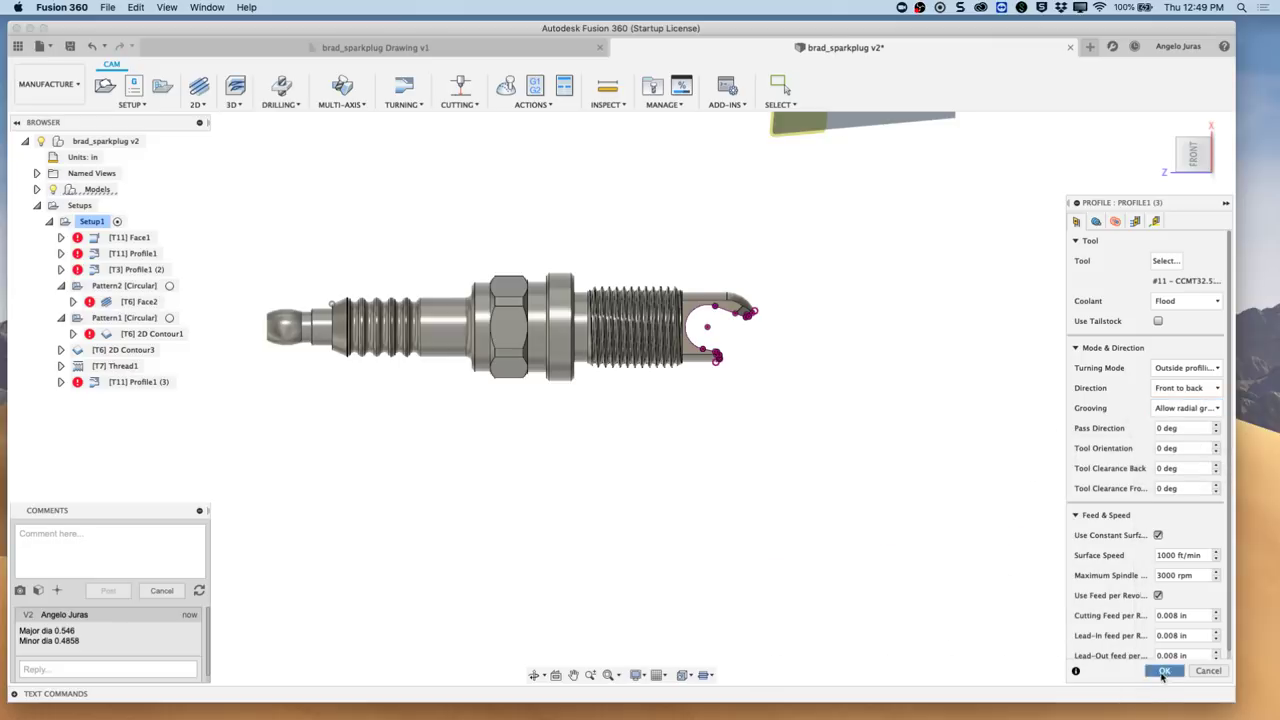
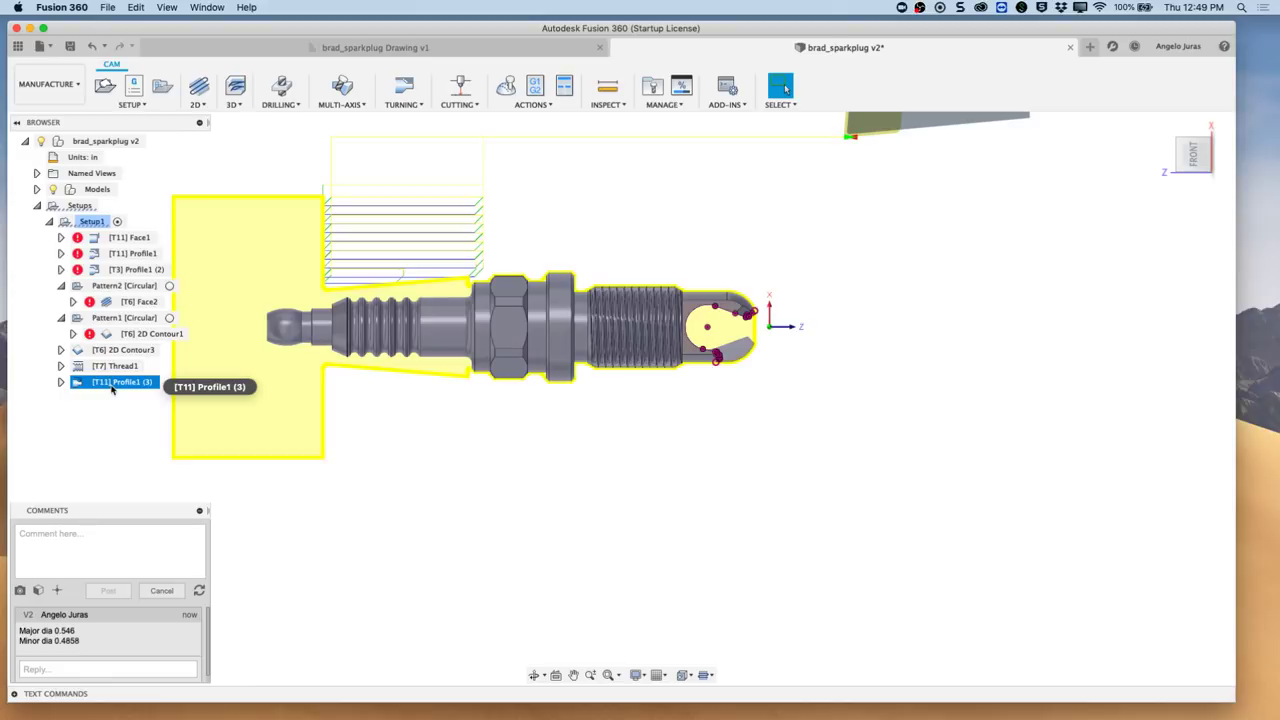
- Duplicate the [T11] Profile1 (3) turning operation
{"action": "right_click", "coordinate": [112, 389]}
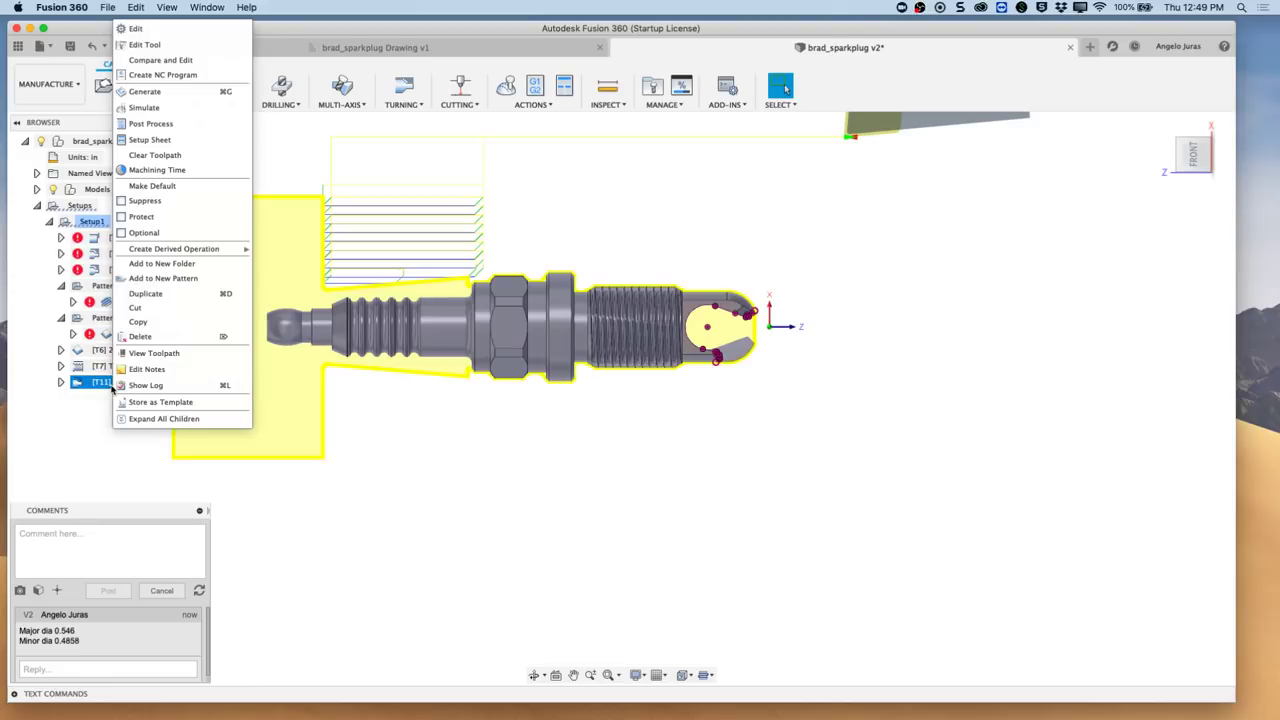
{"action": "mouse_move", "coordinate": [183, 235]}
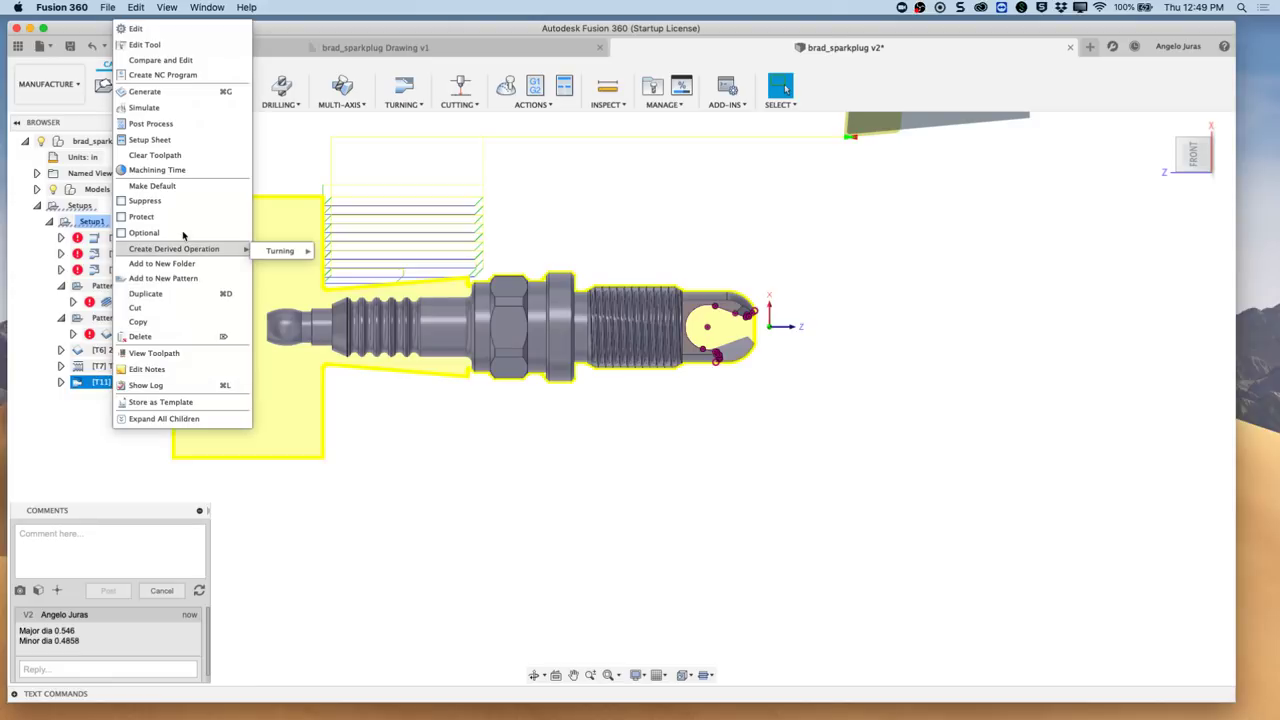
{"action": "left_click", "coordinate": [160, 295]}
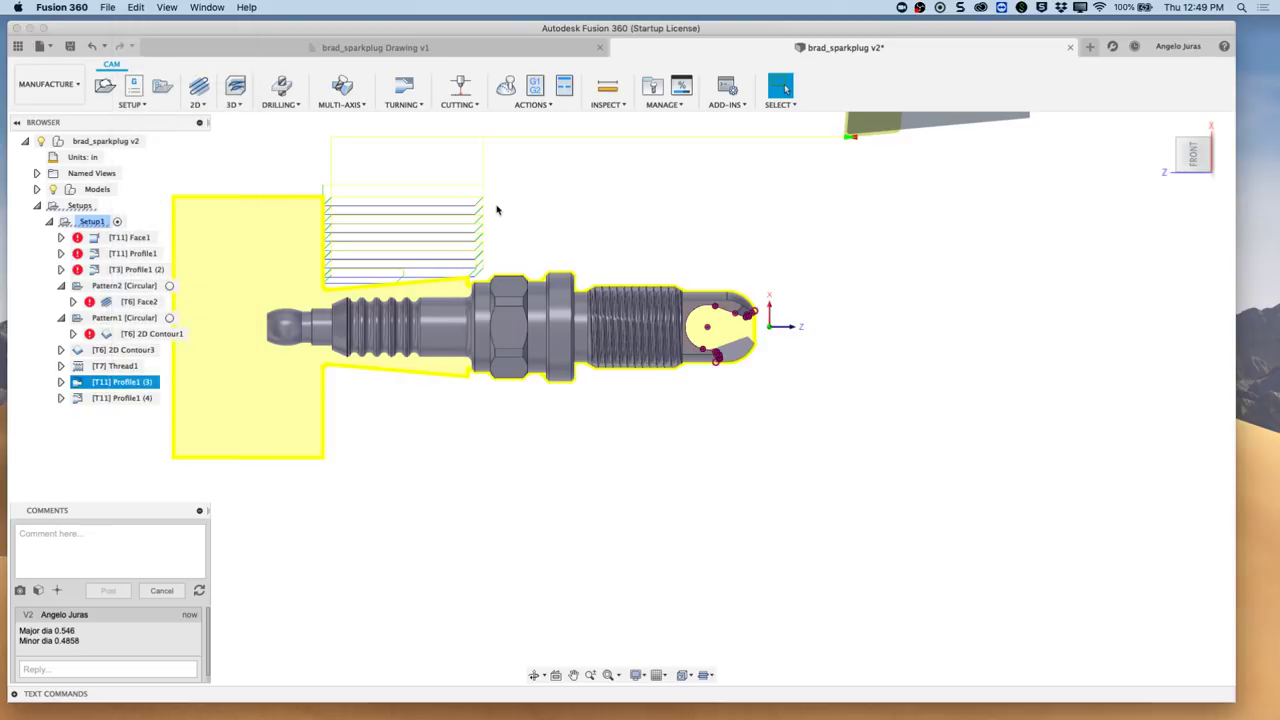
- Start editing the newly created Profile1 (4) operation
{"action": "right_click", "coordinate": [145, 388]}
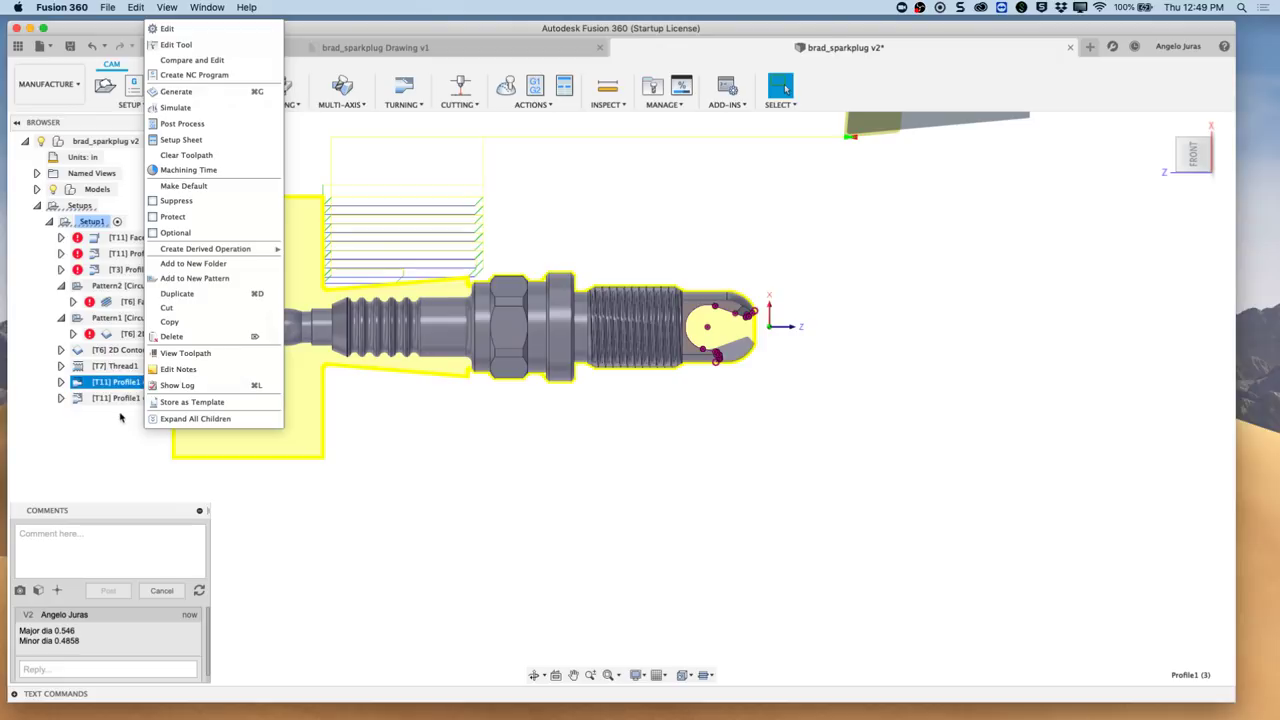
{"action": "left_click", "coordinate": [111, 433]}
{"action": "right_click", "coordinate": [111, 398]}
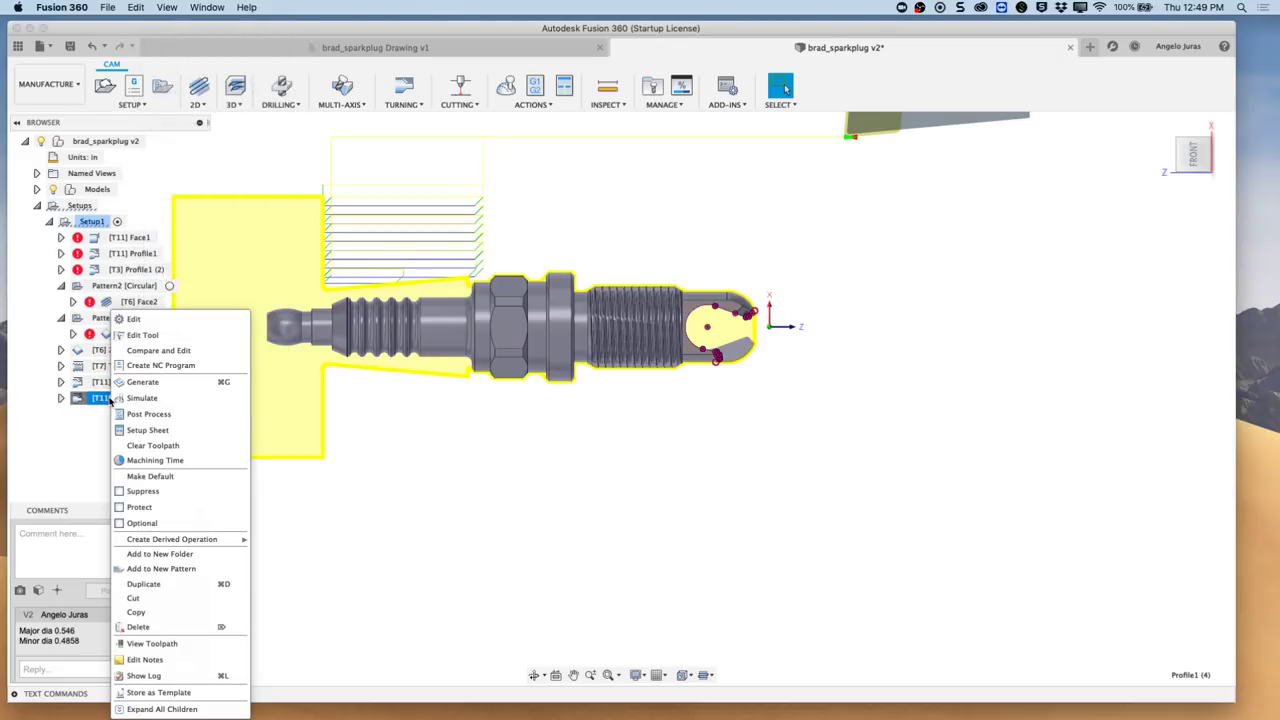
{"action": "left_click", "coordinate": [152, 320]}
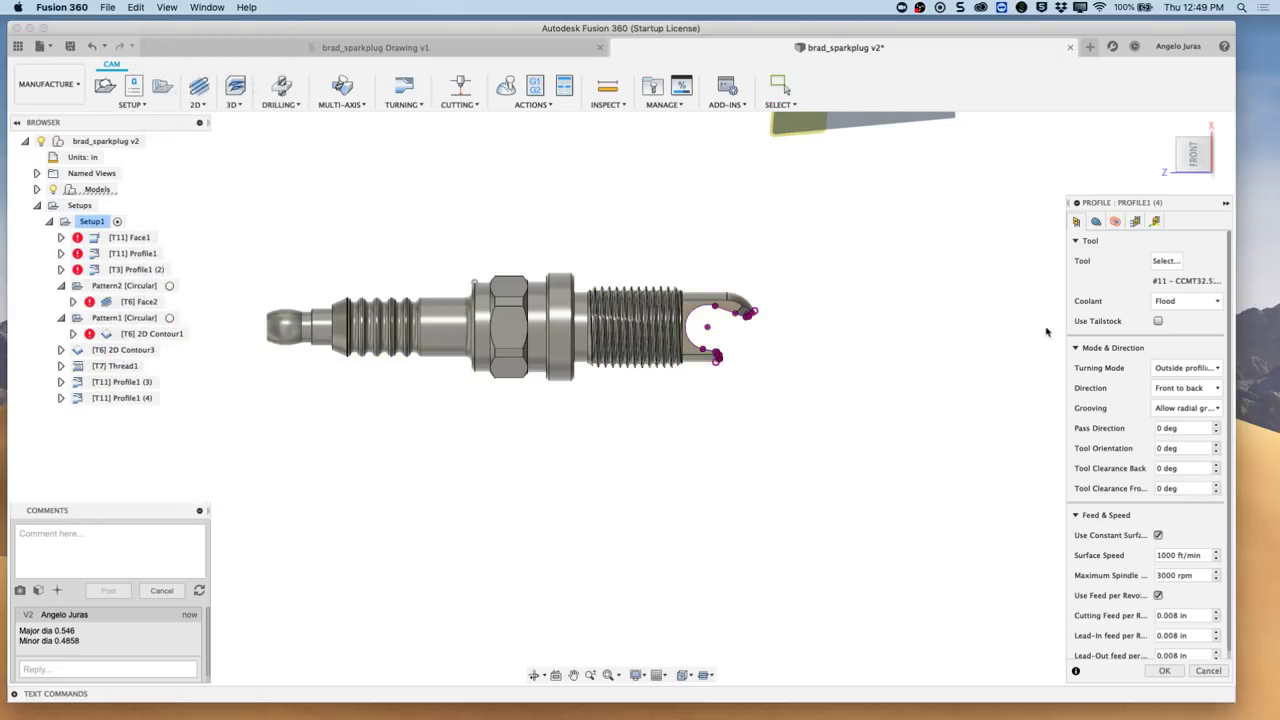
- Switch to 35° finishing tool #3 VCGT331-SVLC-R, enable rest machining, and set back offset 0
{"action": "left_click", "coordinate": [1165, 260]}
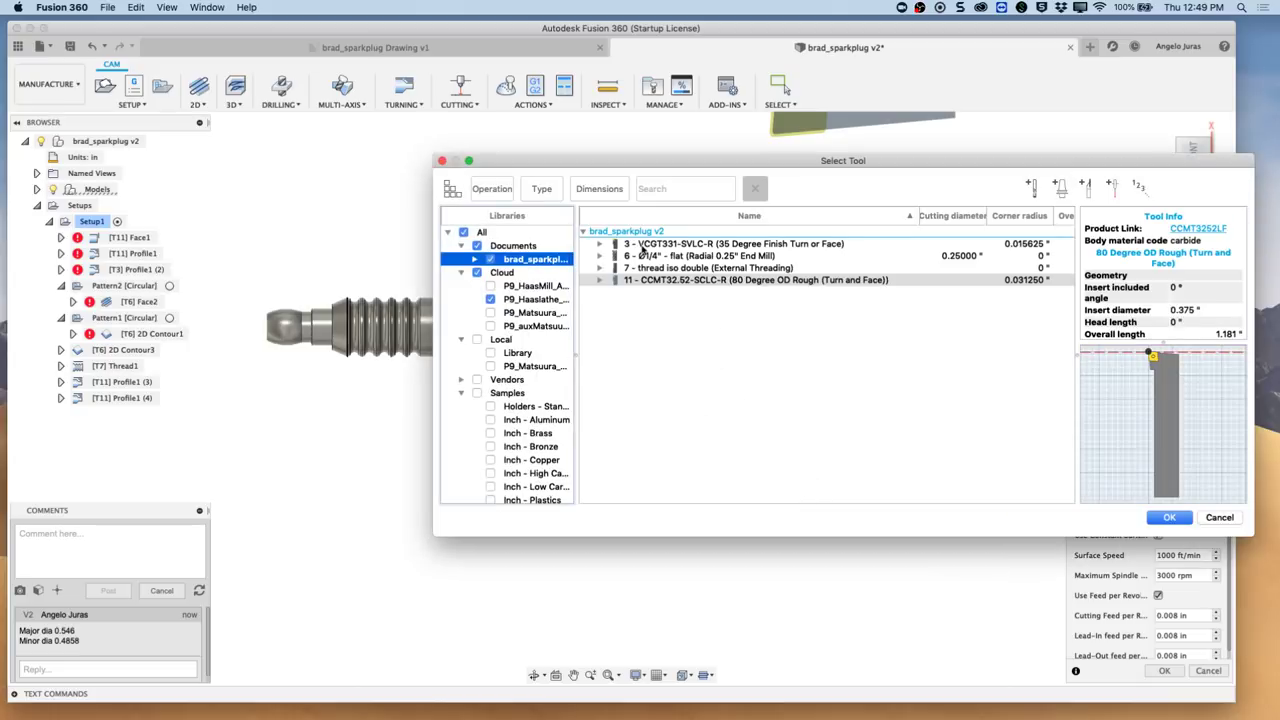
{"action": "left_click", "coordinate": [645, 245]}
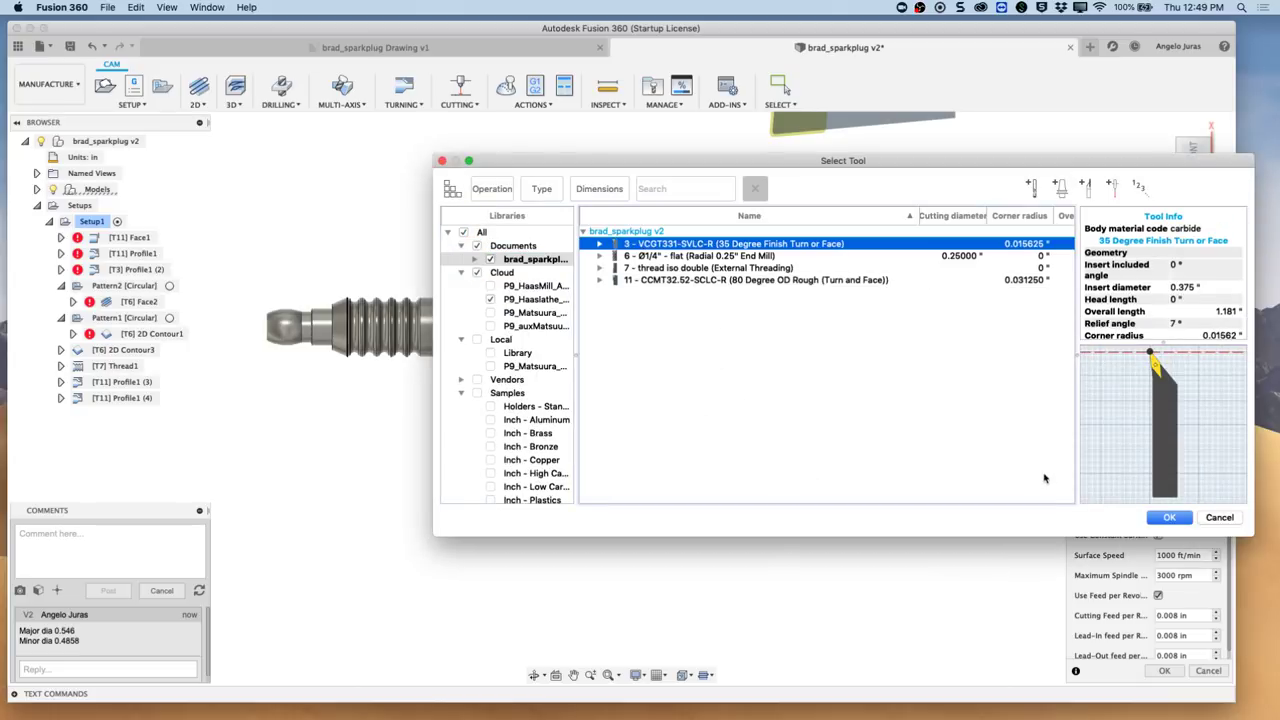
{"action": "left_click", "coordinate": [1166, 517]}
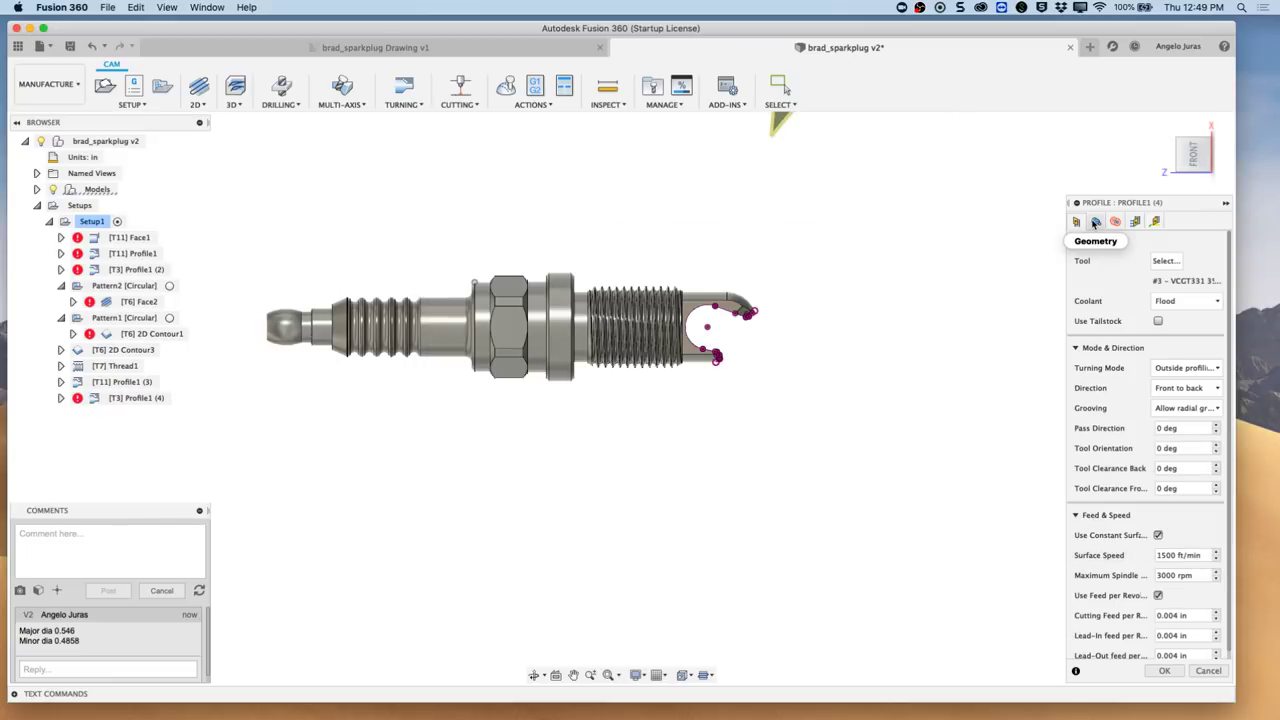
{"action": "left_click", "coordinate": [1095, 221]}
{"action": "left_click", "coordinate": [1077, 442]}
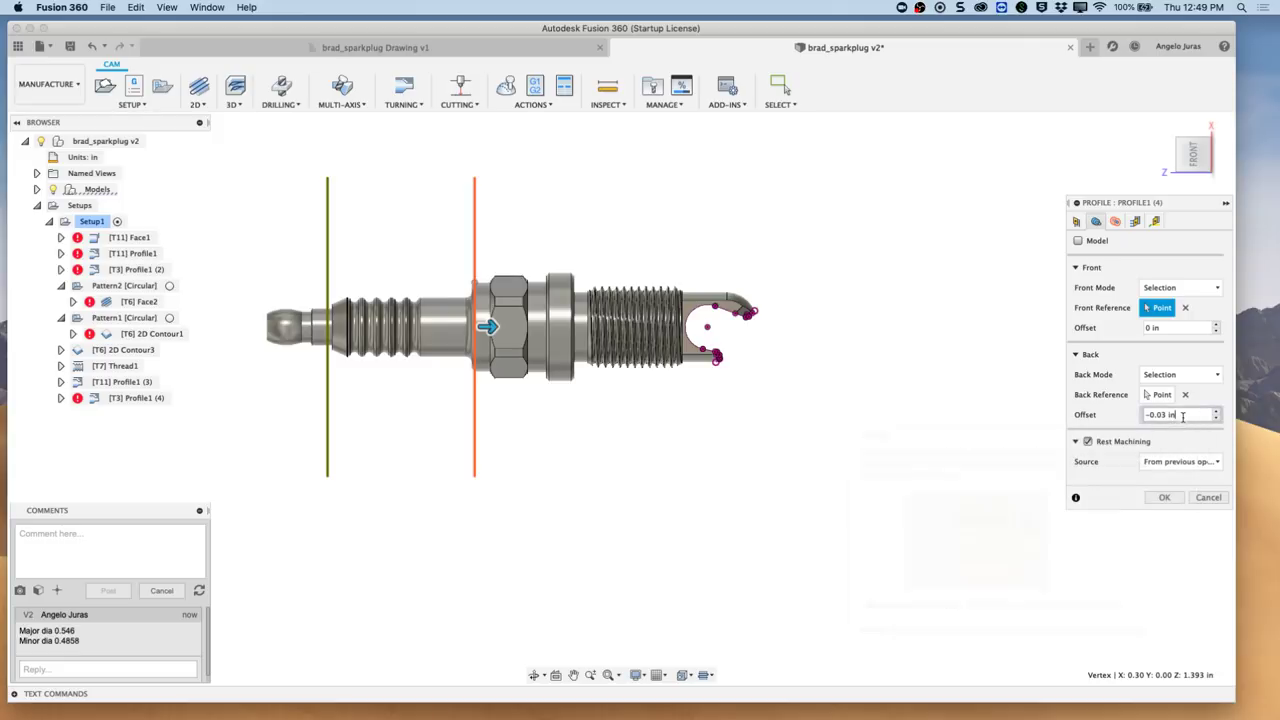
{"action": "left_click_drag", "start_coordinate": [1183, 415], "coordinate": [1133, 421]}
{"action": "type", "text": "0"}
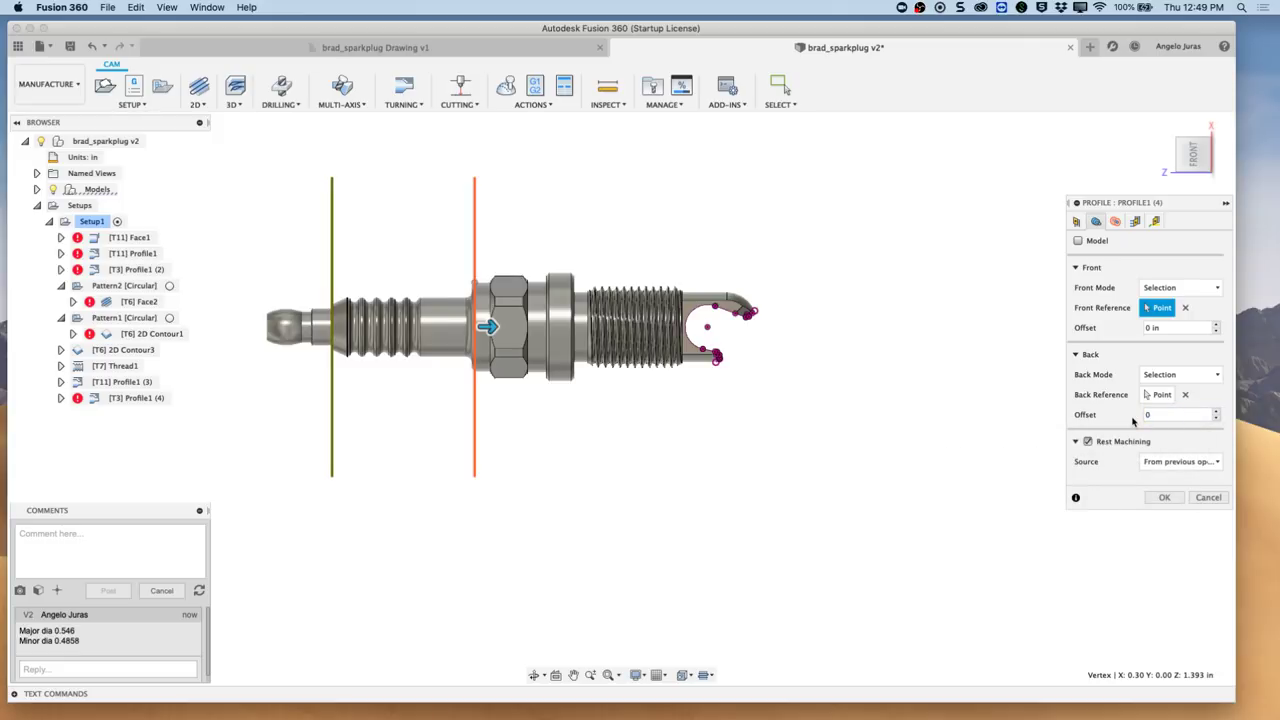
- Turn on finishing passes with 2 stepovers of 0.005 in and generate the toolpath
{"action": "left_click", "coordinate": [1135, 222]}
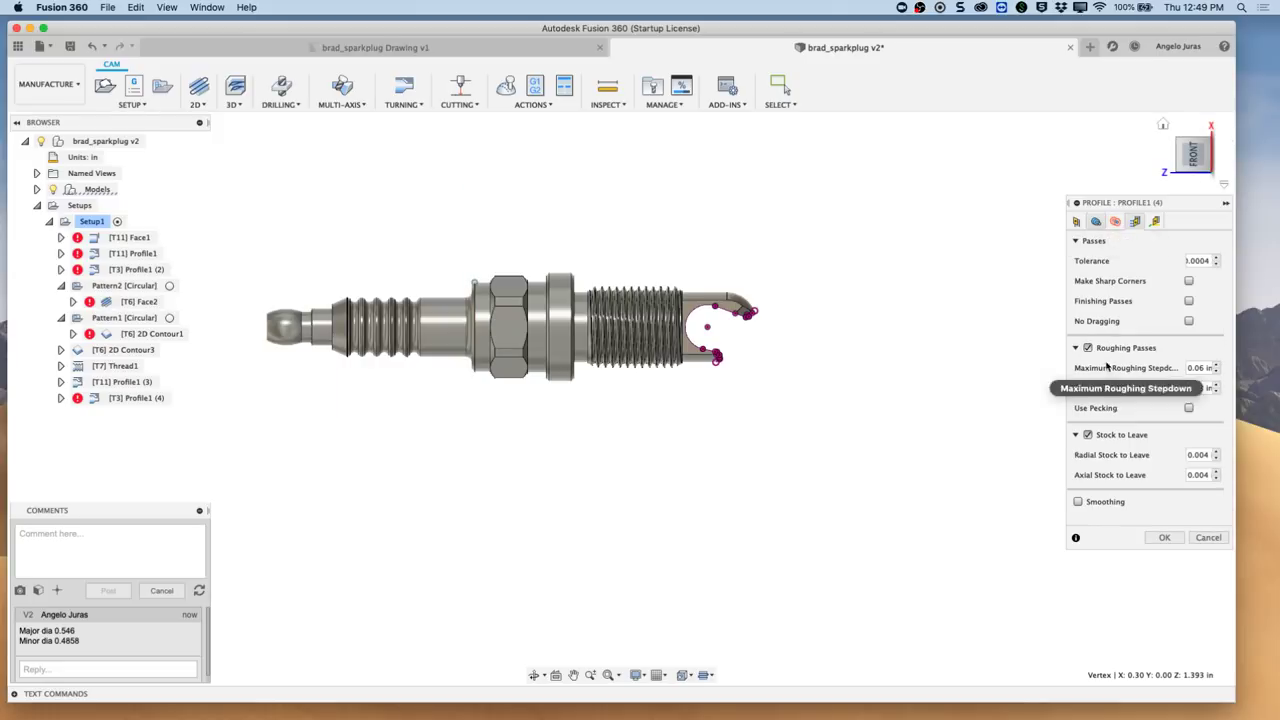
{"action": "left_click", "coordinate": [1188, 301]}
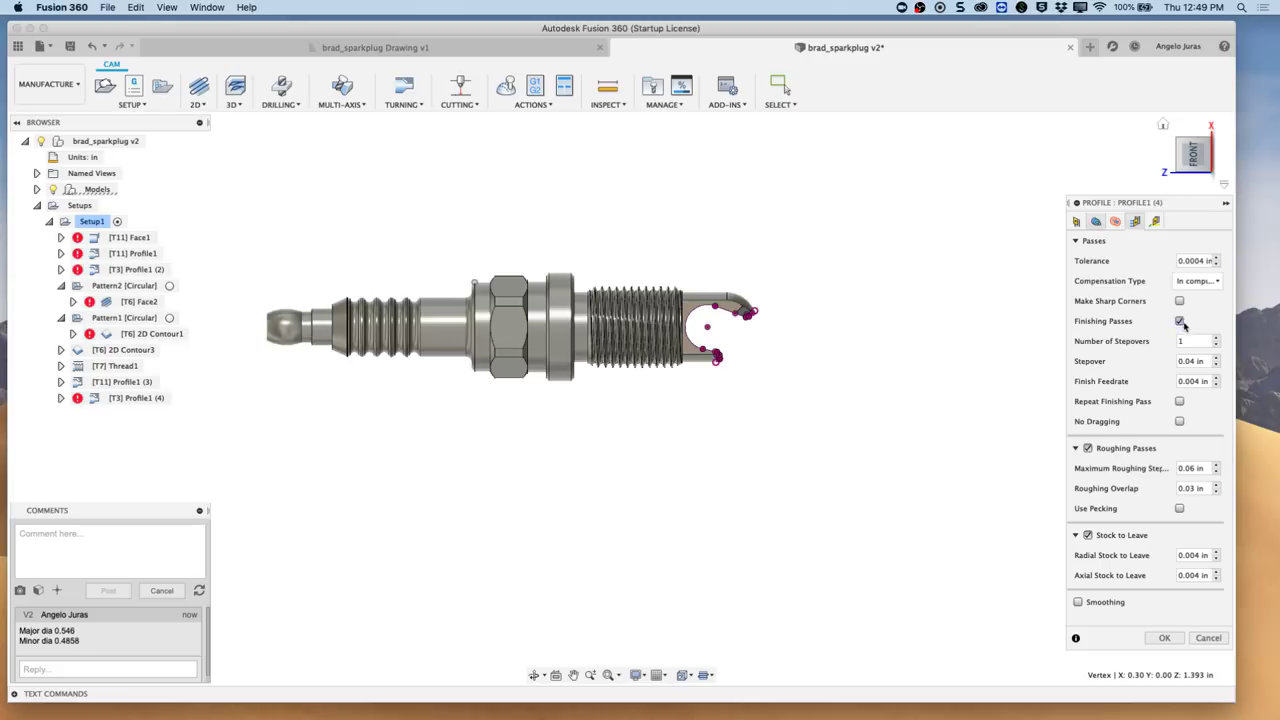
{"action": "left_click", "coordinate": [1218, 338]}
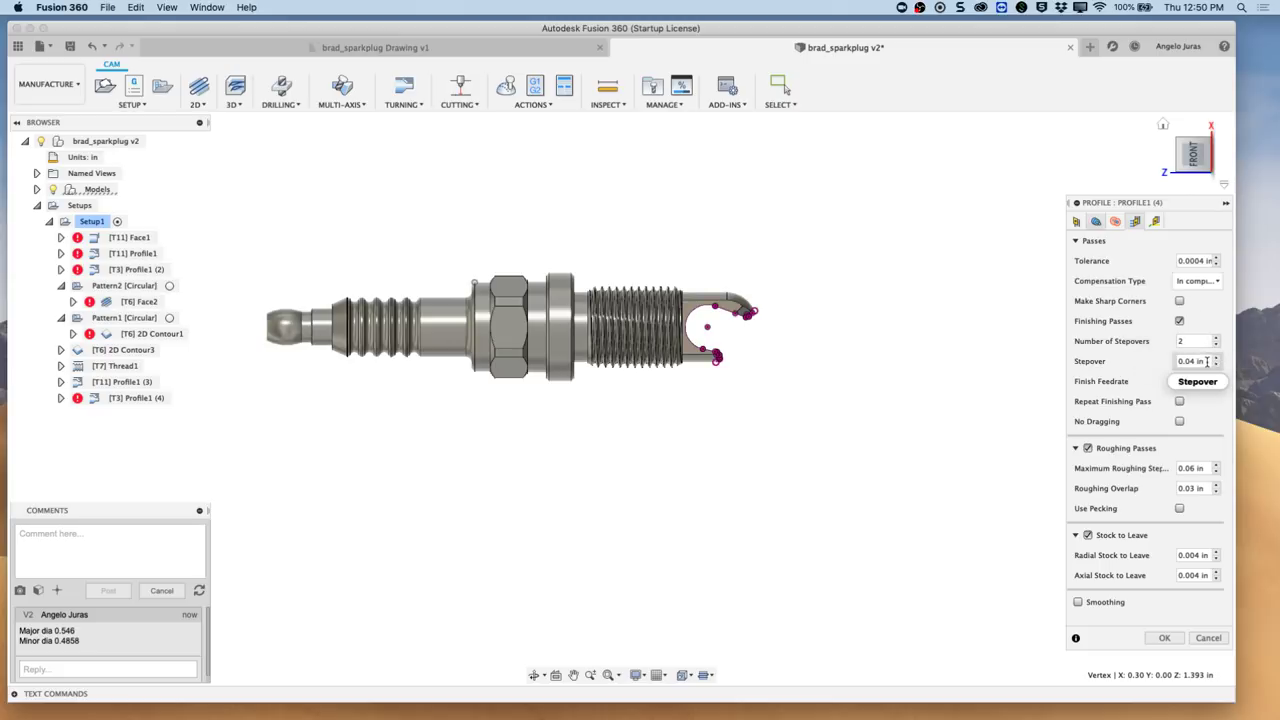
{"action": "key", "text": "Tab"}
{"action": "type", "text": "."}
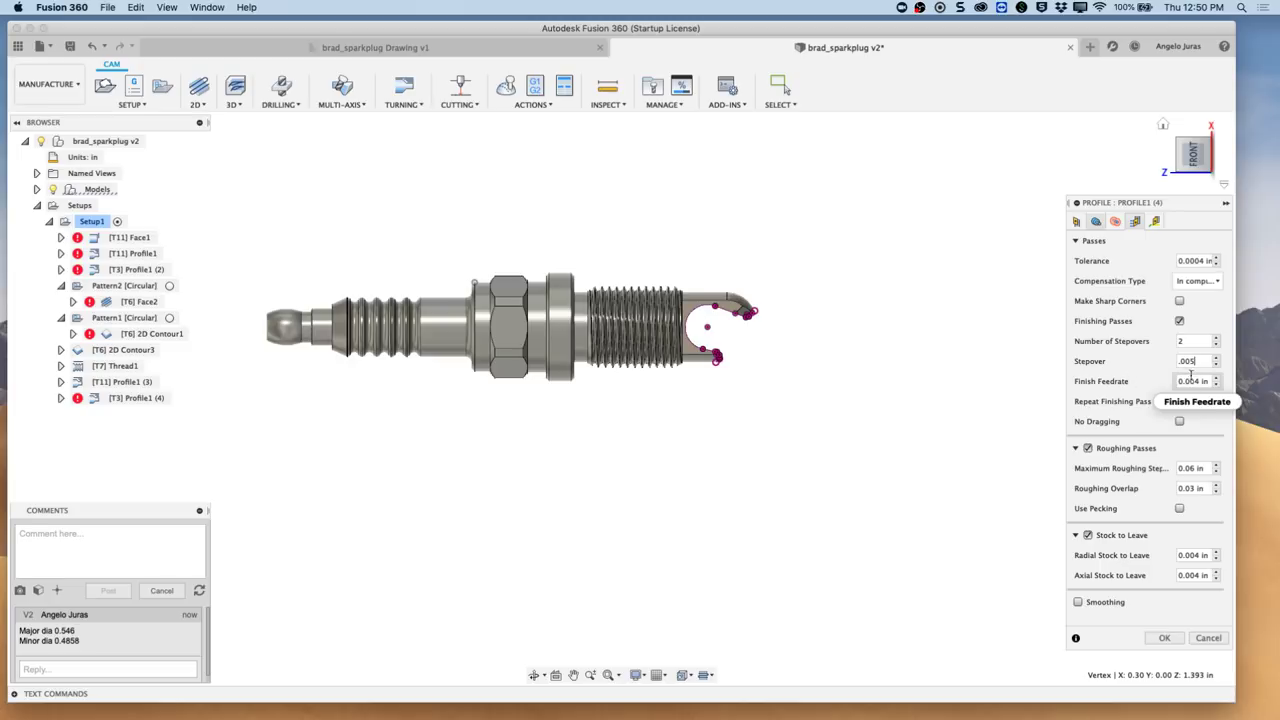
{"action": "left_click", "coordinate": [1164, 638]}
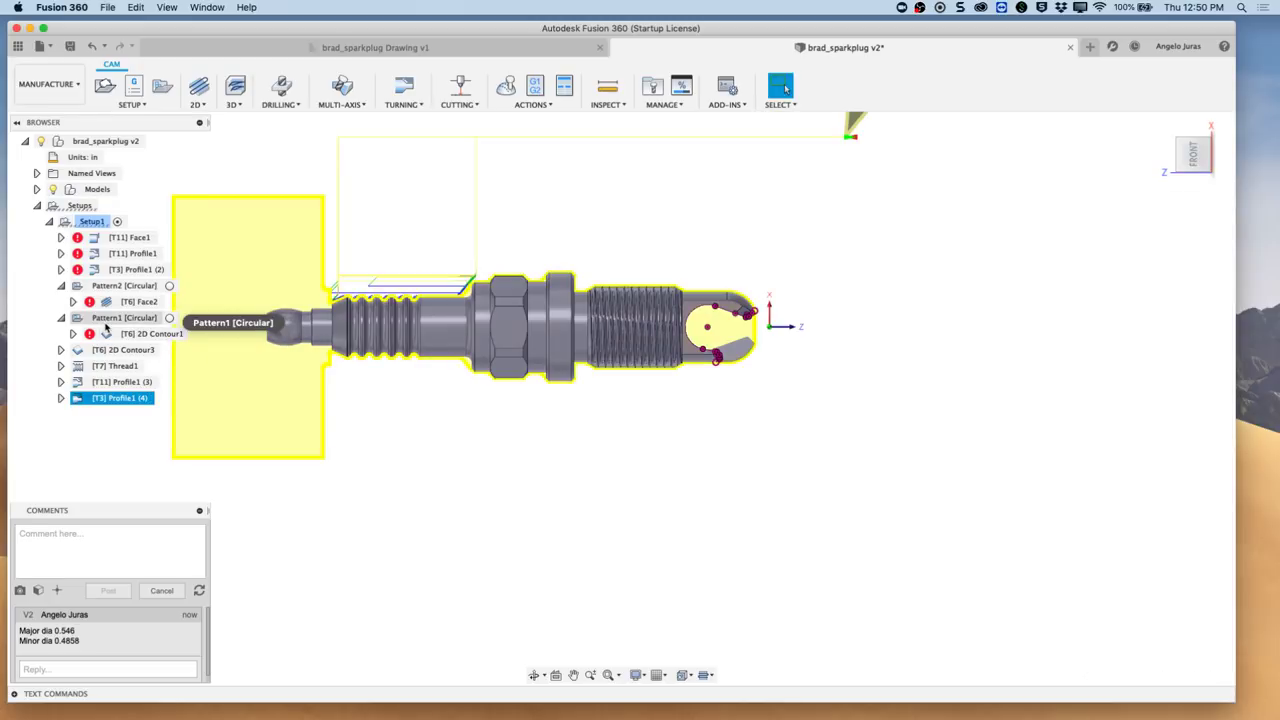
- Turn off Stock to Leave in Profile1 (4)'s passes and regenerate its toolpath
{"action": "right_click", "coordinate": [123, 401]}
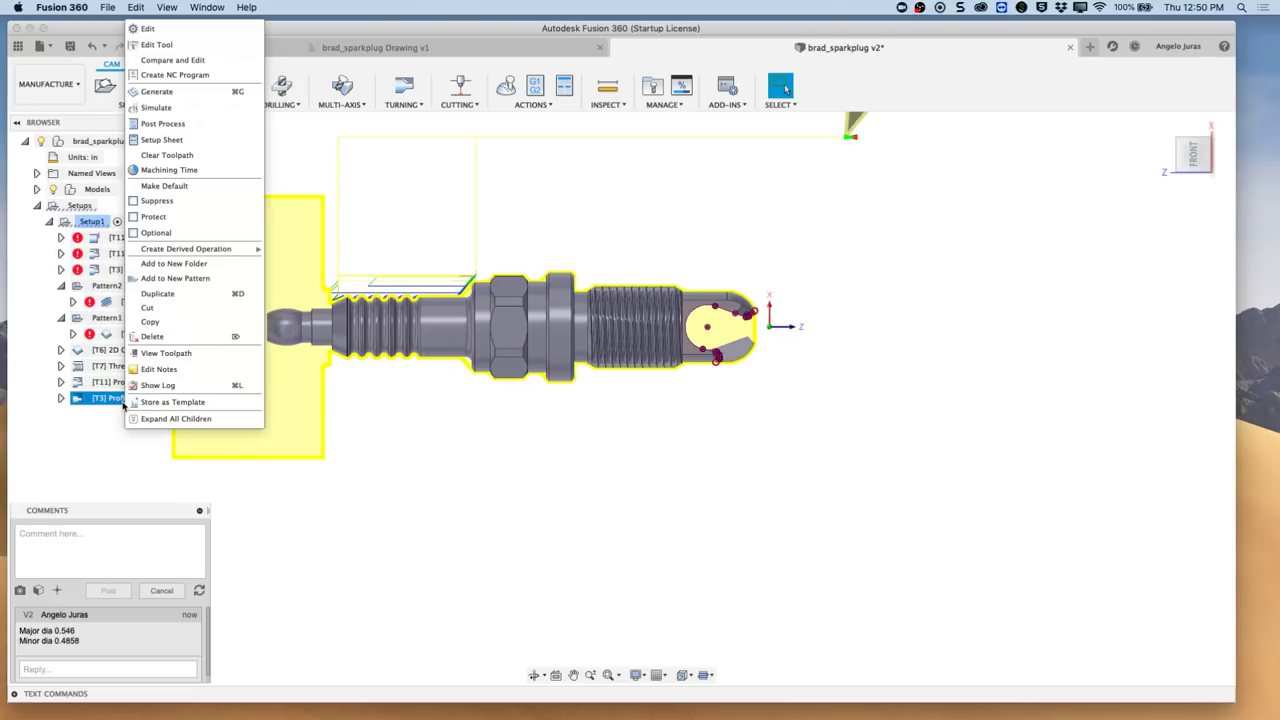
{"action": "left_click", "coordinate": [152, 28]}
{"action": "left_click", "coordinate": [1135, 221]}
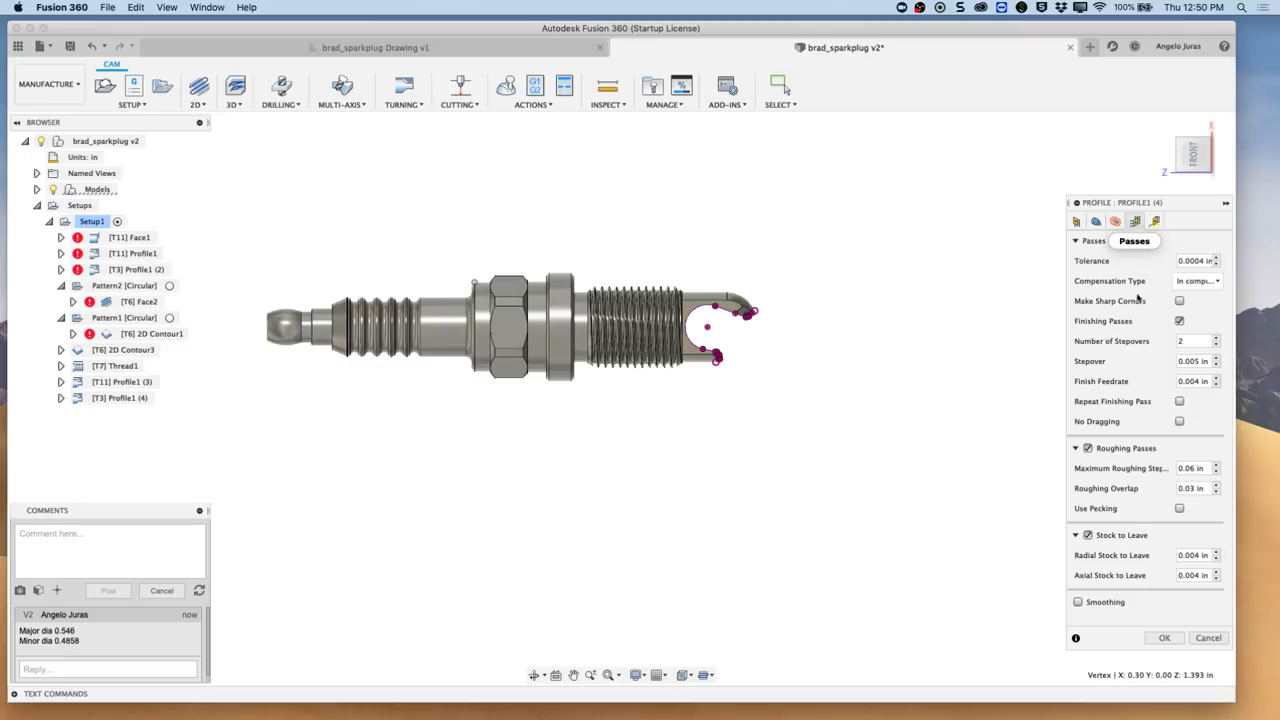
{"action": "left_click", "coordinate": [1088, 537]}
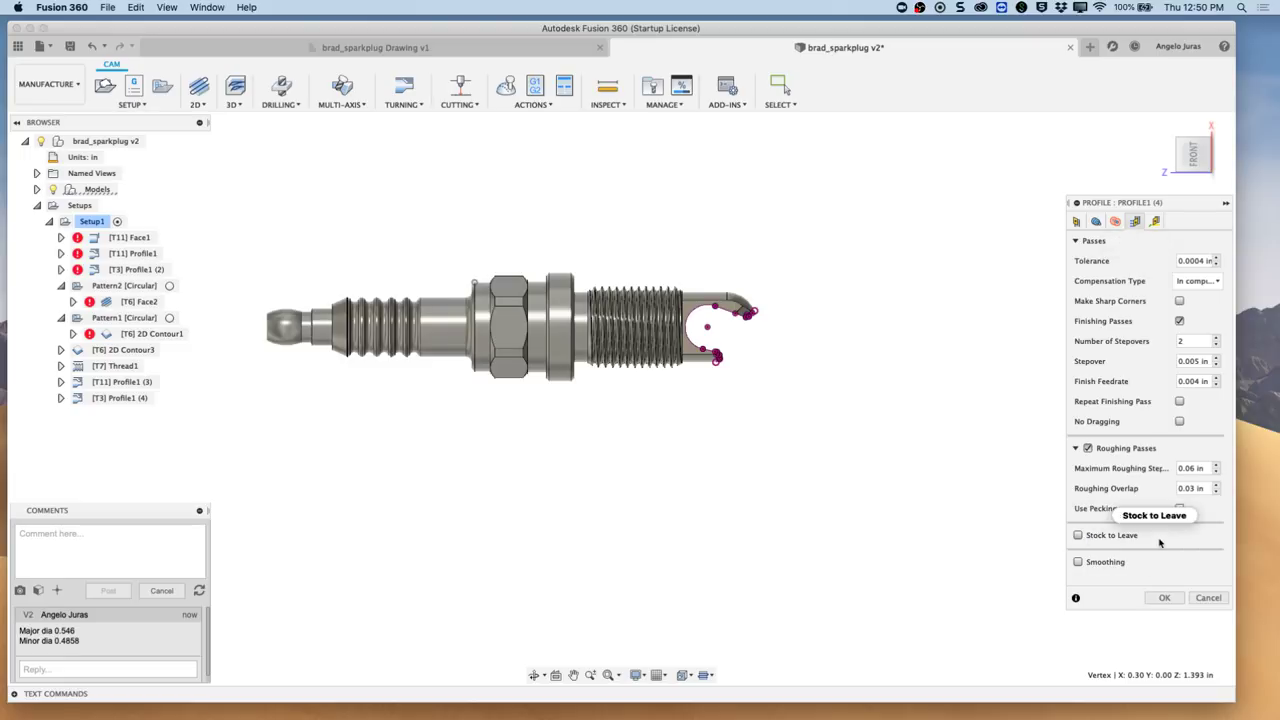
{"action": "left_click", "coordinate": [1163, 600]}
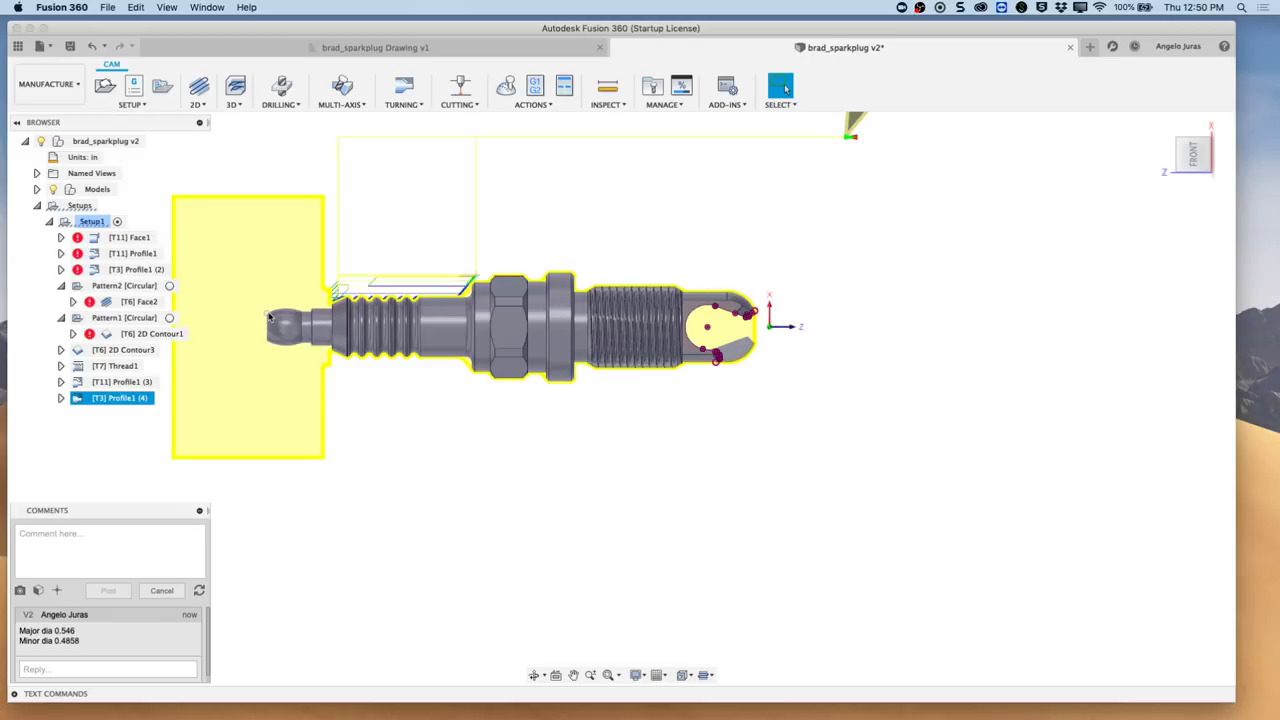
- Duplicate Profile1 (3) as a new Profile1 (5) operation
{"action": "left_click", "coordinate": [115, 385]}
{"action": "right_click", "coordinate": [114, 389]}
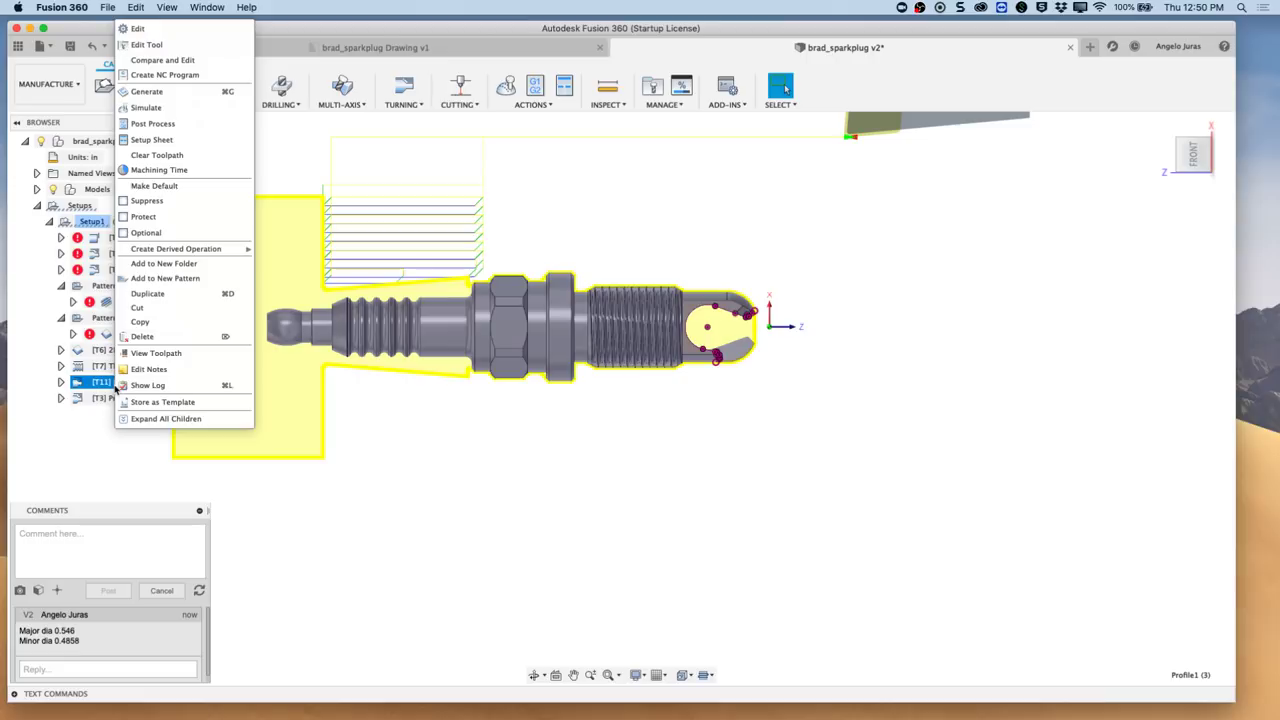
{"action": "left_click", "coordinate": [146, 295]}
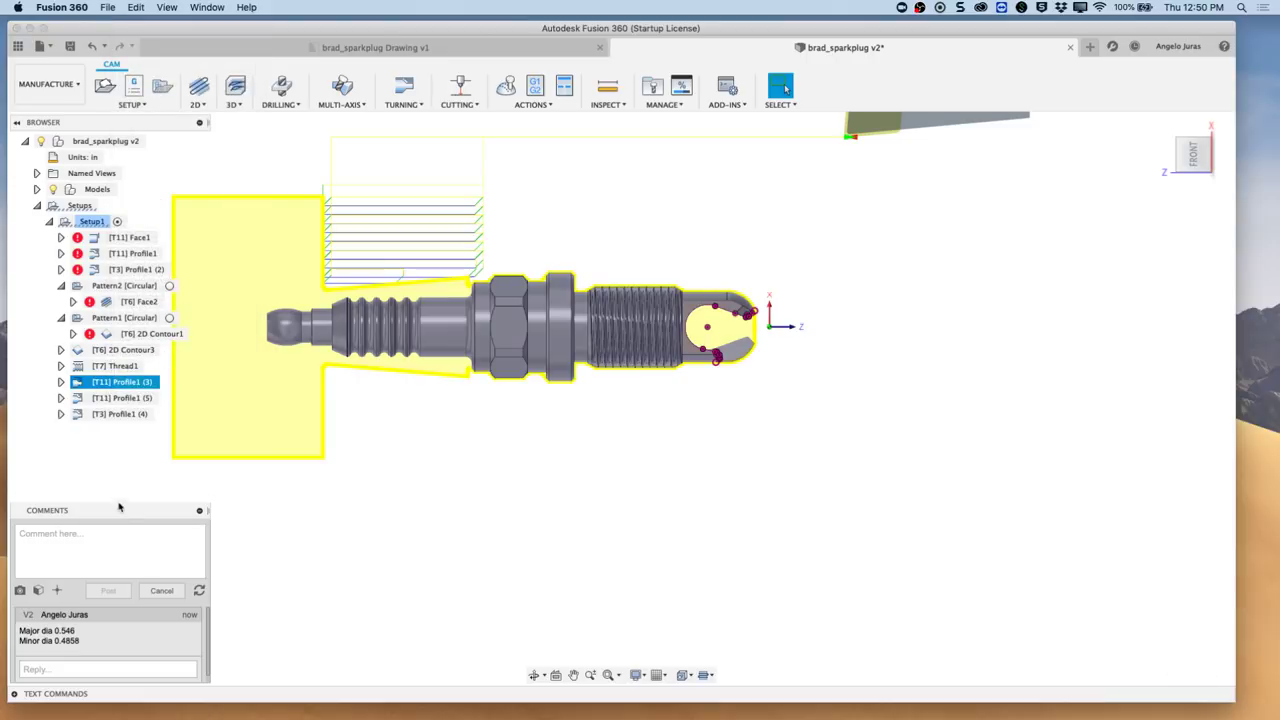
- Set Profile1 (4)'s front limit at a left-thread vertex, back limit at an edge, back offset -0.15
{"action": "left_click", "coordinate": [122, 414]}
{"action": "right_click", "coordinate": [122, 416]}
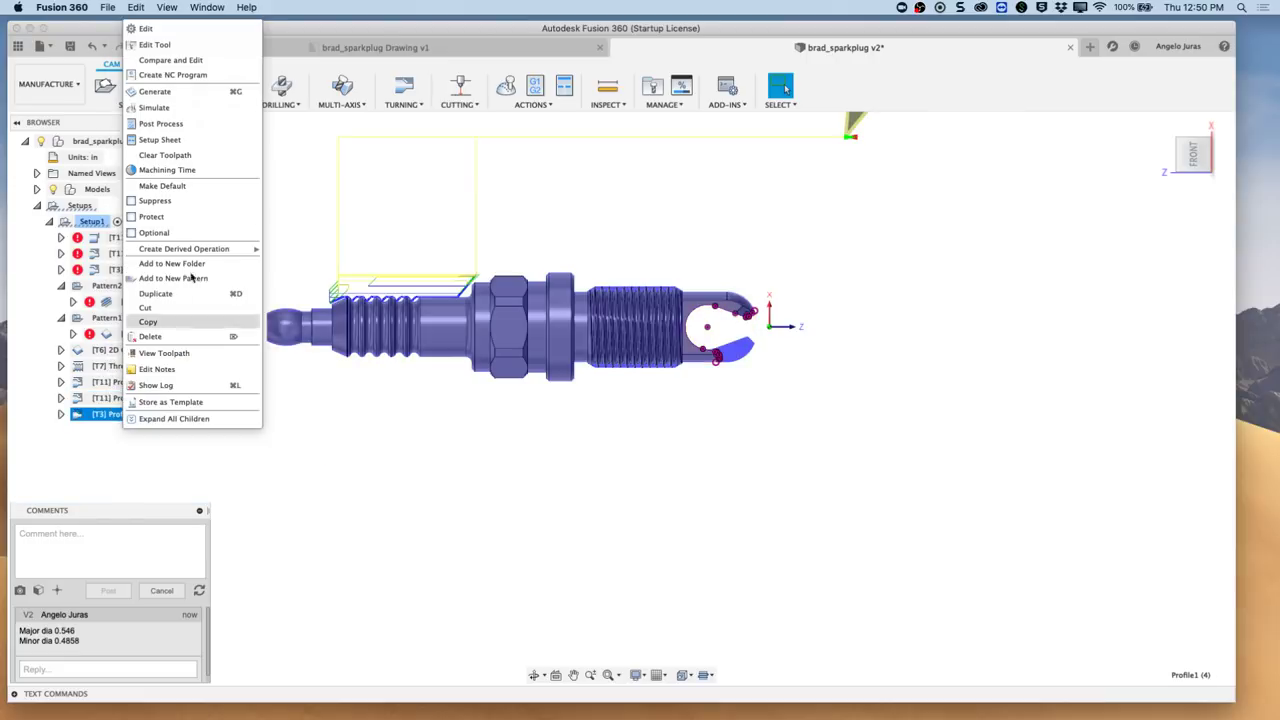
{"action": "left_click", "coordinate": [150, 29]}
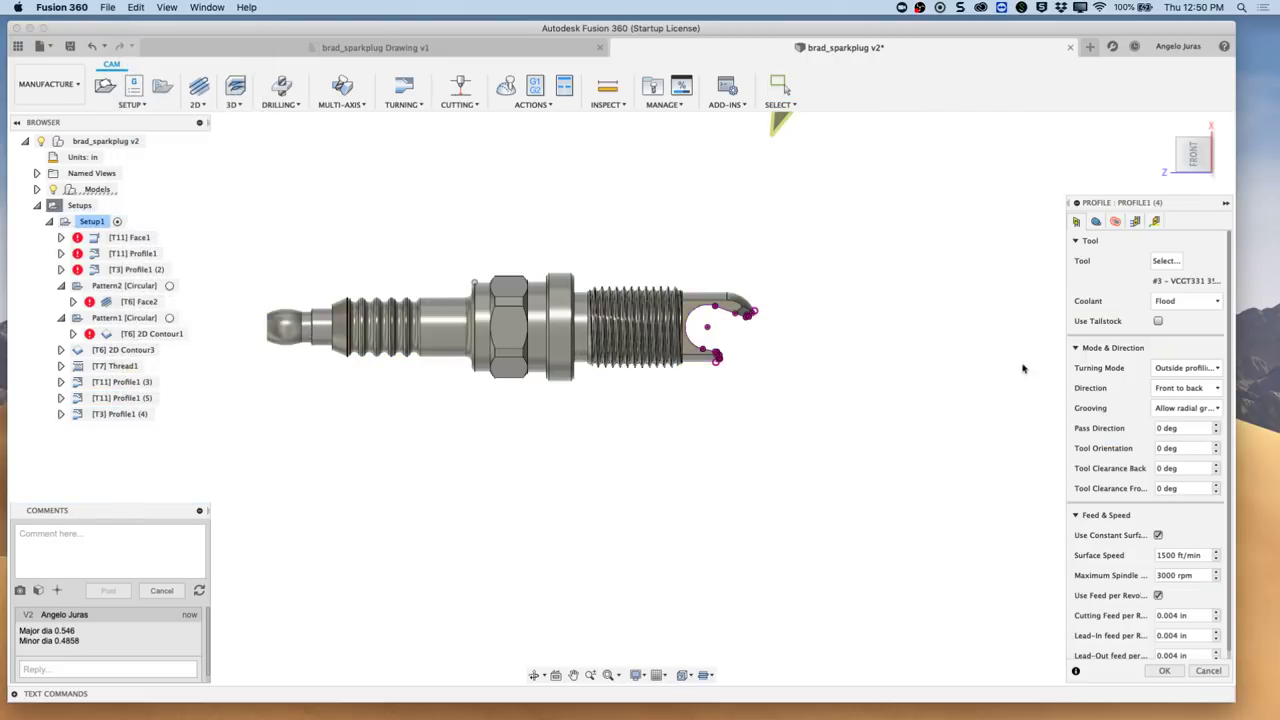
{"action": "left_click", "coordinate": [1096, 221]}
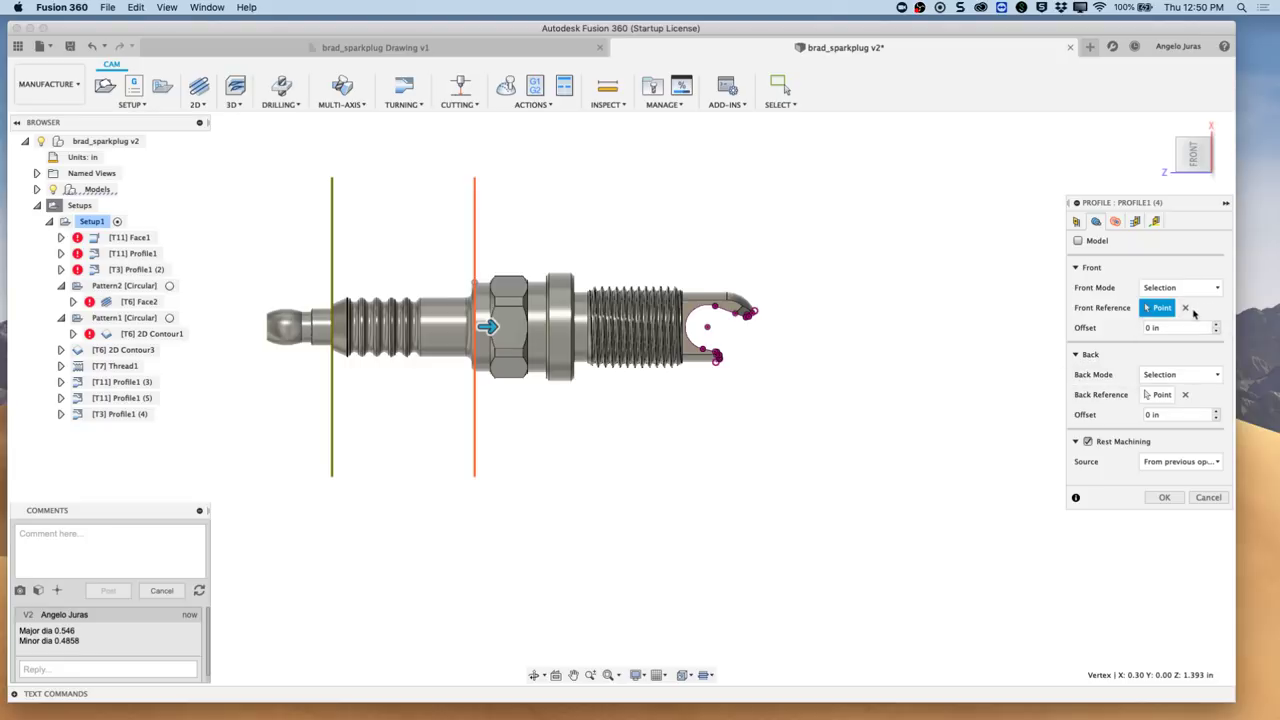
{"action": "left_click", "coordinate": [1186, 309]}
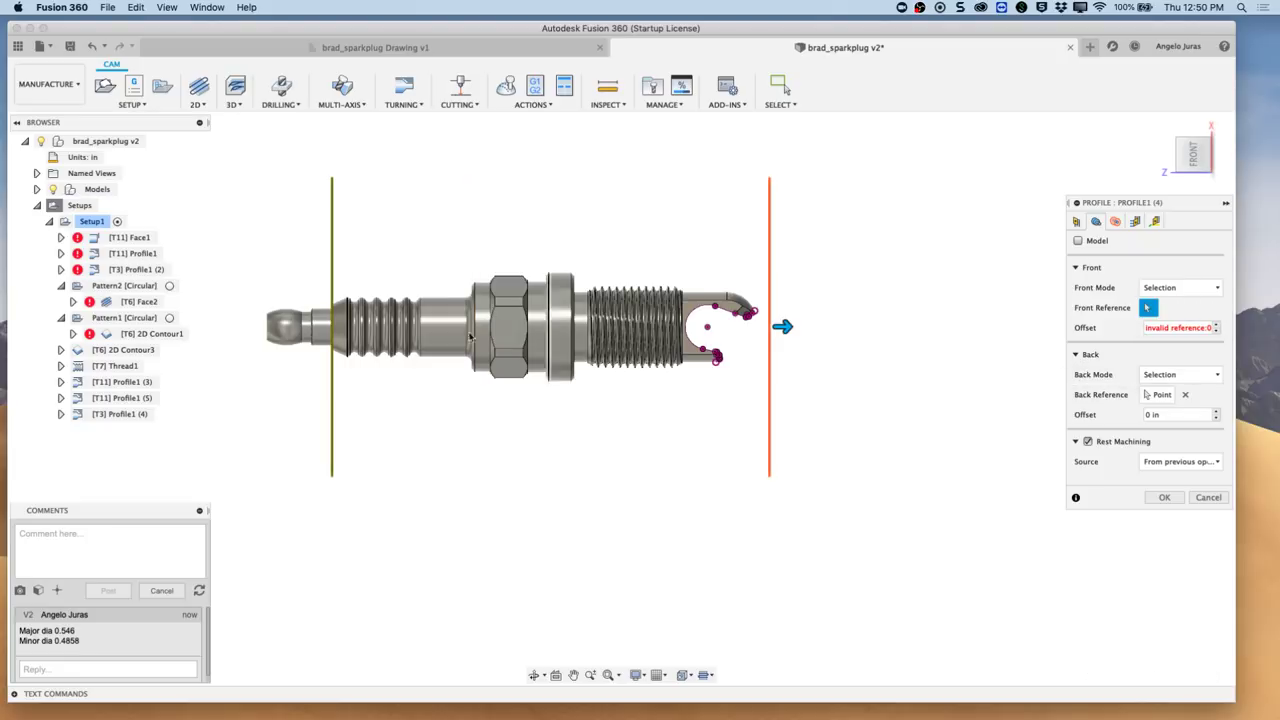
{"action": "left_click", "coordinate": [333, 305]}
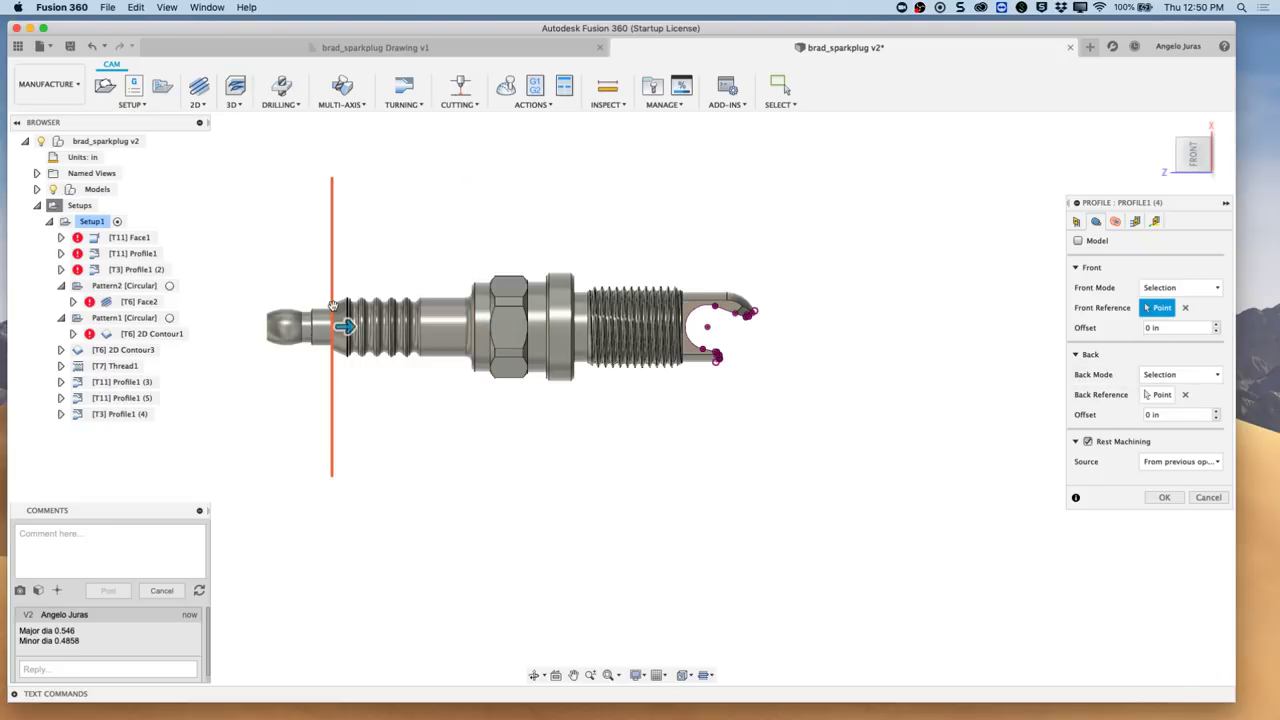
{"action": "left_click", "coordinate": [1185, 395]}
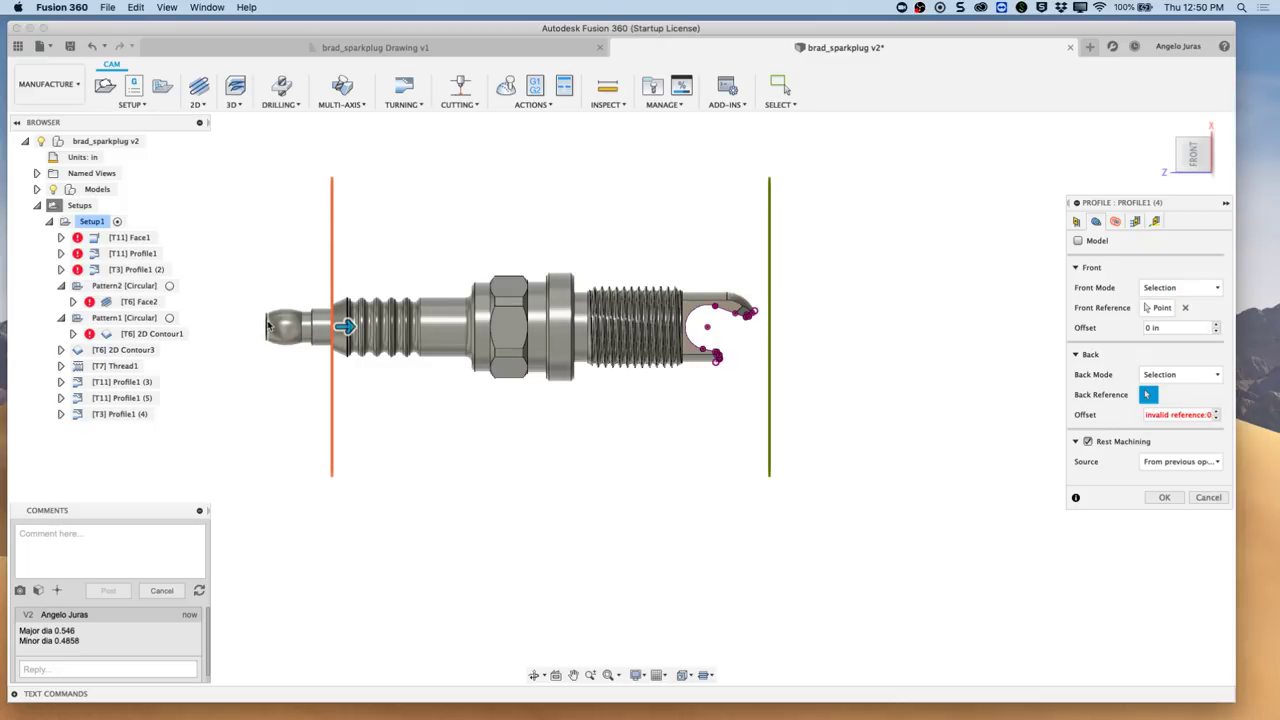
{"action": "left_click", "coordinate": [268, 325]}
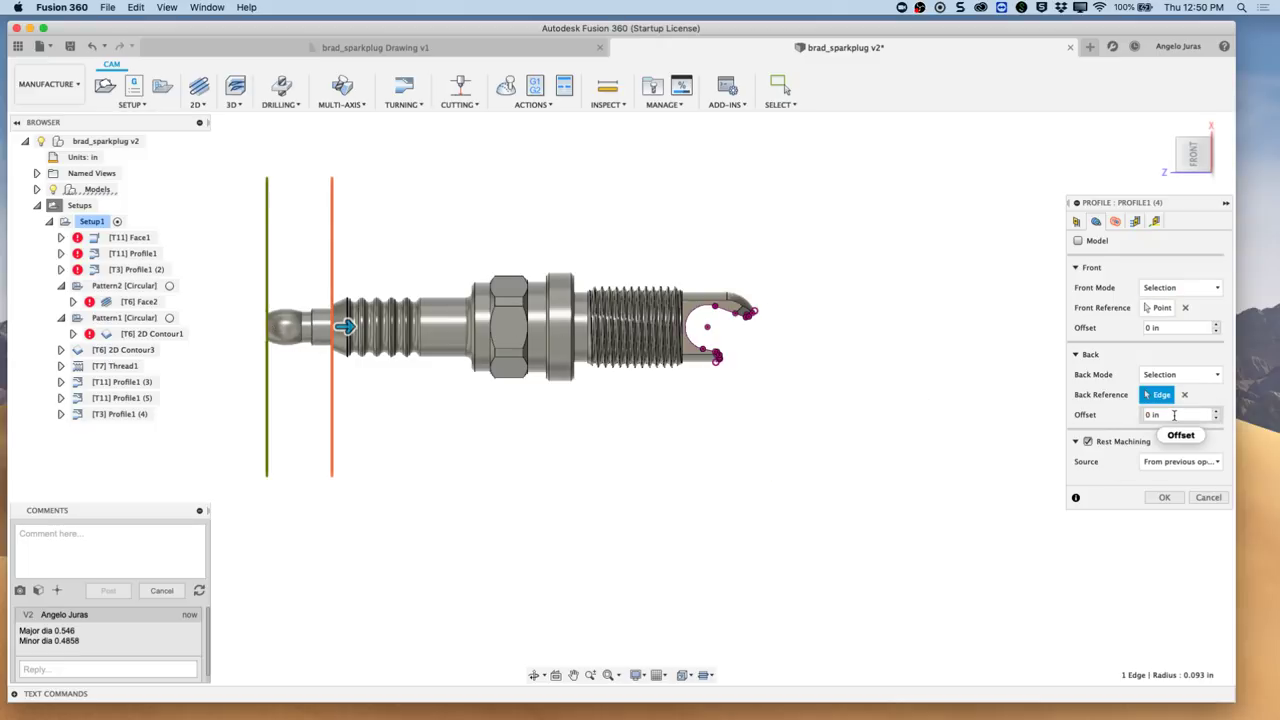
{"action": "left_click", "coordinate": [1174, 415]}
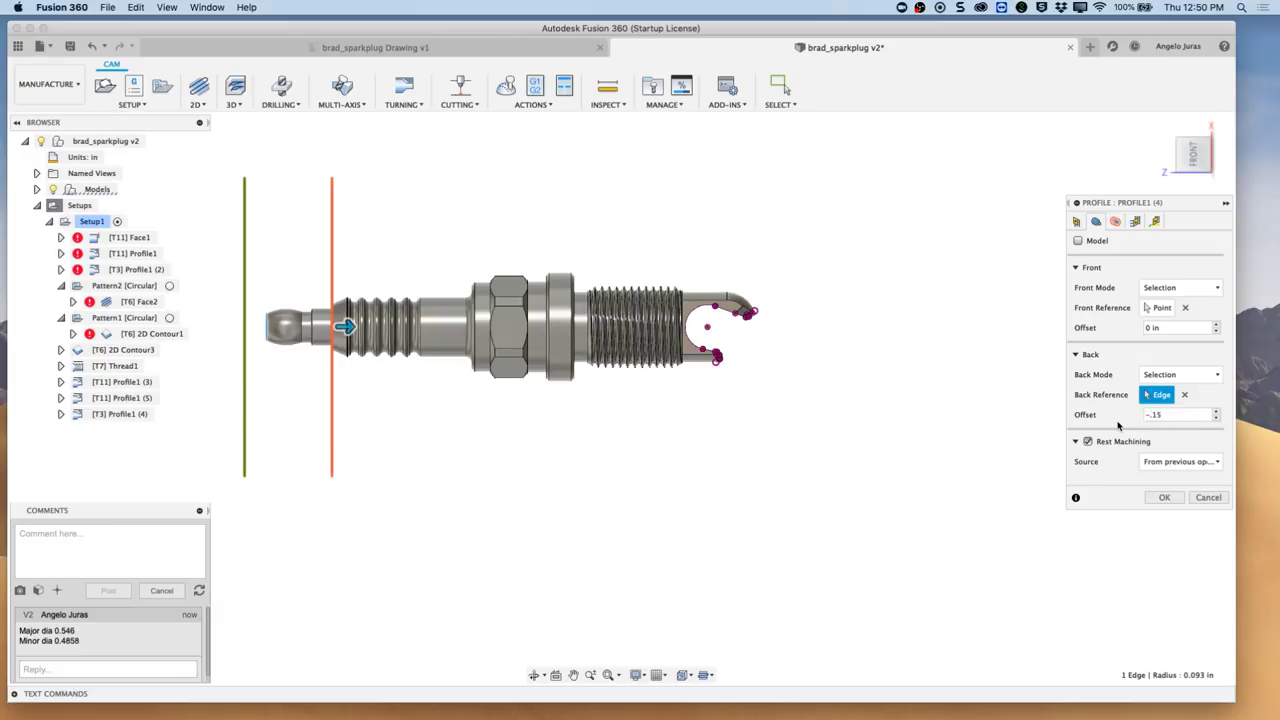
- Take Profile1 (4)'s inner radius from the plug's 0.093 in end edge and create the operation
{"action": "left_click", "coordinate": [1116, 221]}
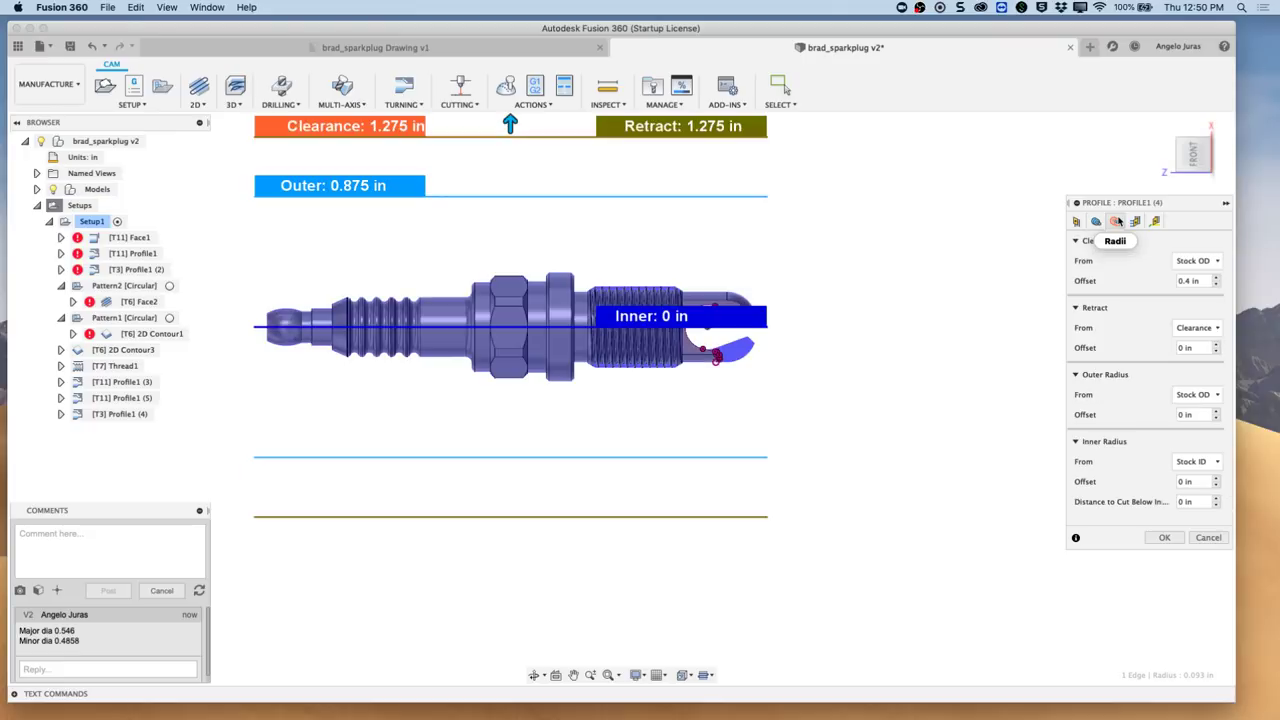
{"action": "left_click", "coordinate": [1212, 461]}
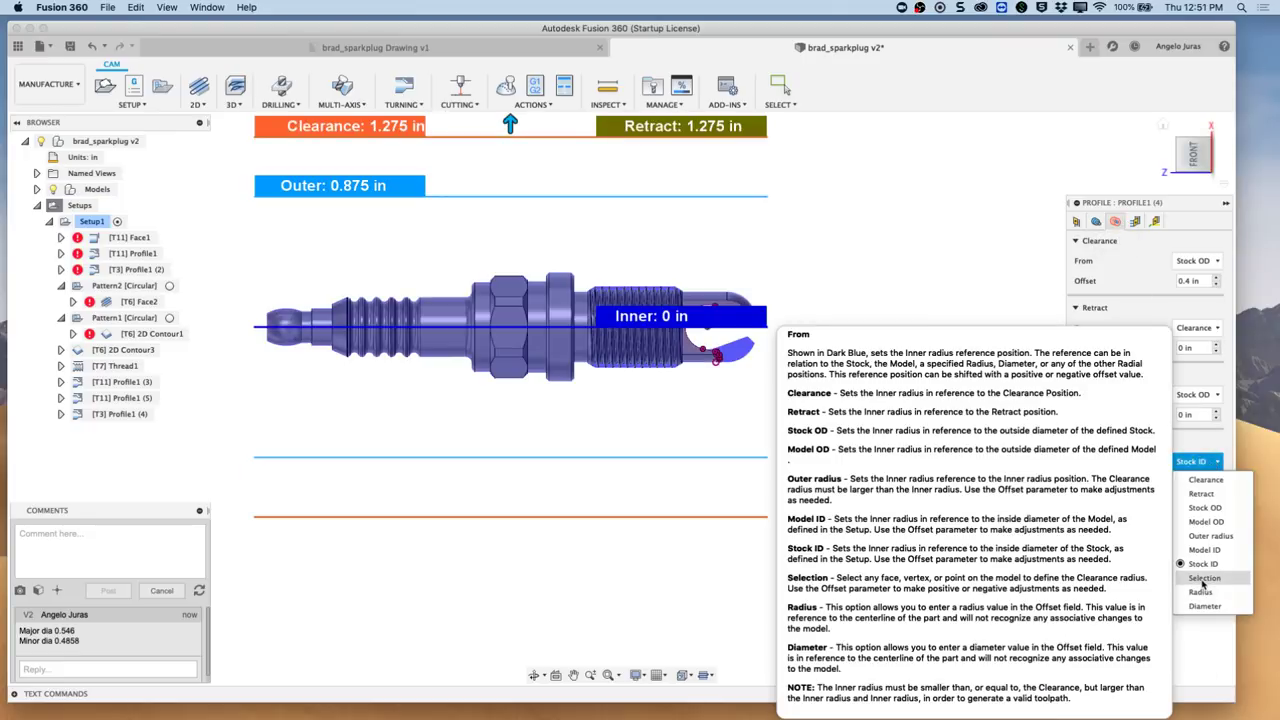
{"action": "left_click", "coordinate": [1204, 580]}
{"action": "scroll", "coordinate": [686, 556], "scroll_direction": "left", "scroll_amount": 10, "text": "shift"}
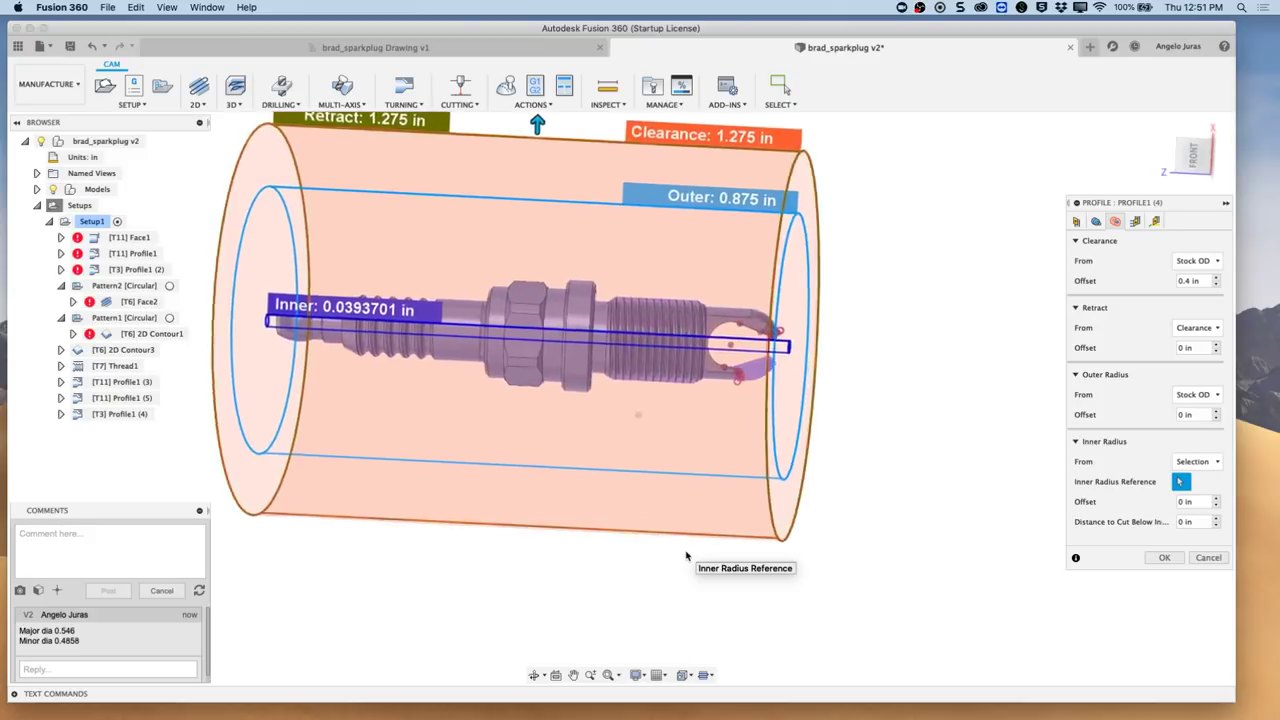
{"action": "scroll", "coordinate": [686, 556], "scroll_direction": "left", "scroll_amount": 5, "text": "shift"}
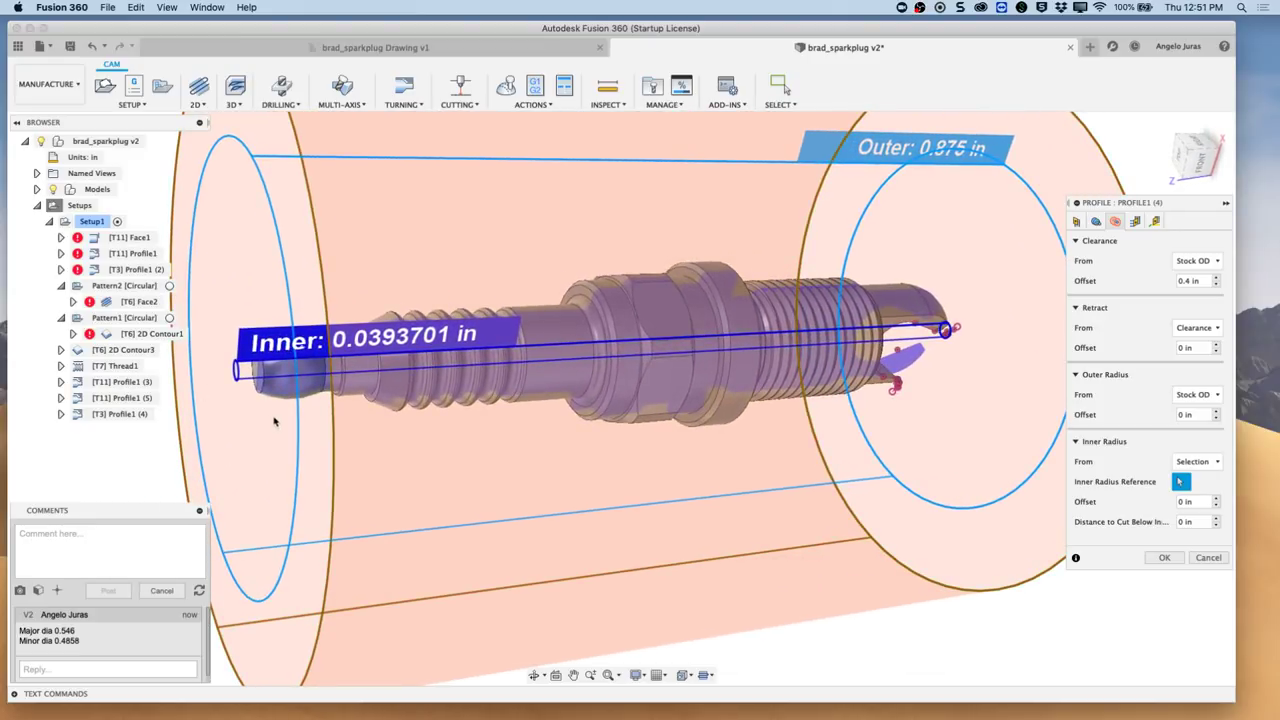
{"action": "left_click", "coordinate": [264, 393]}
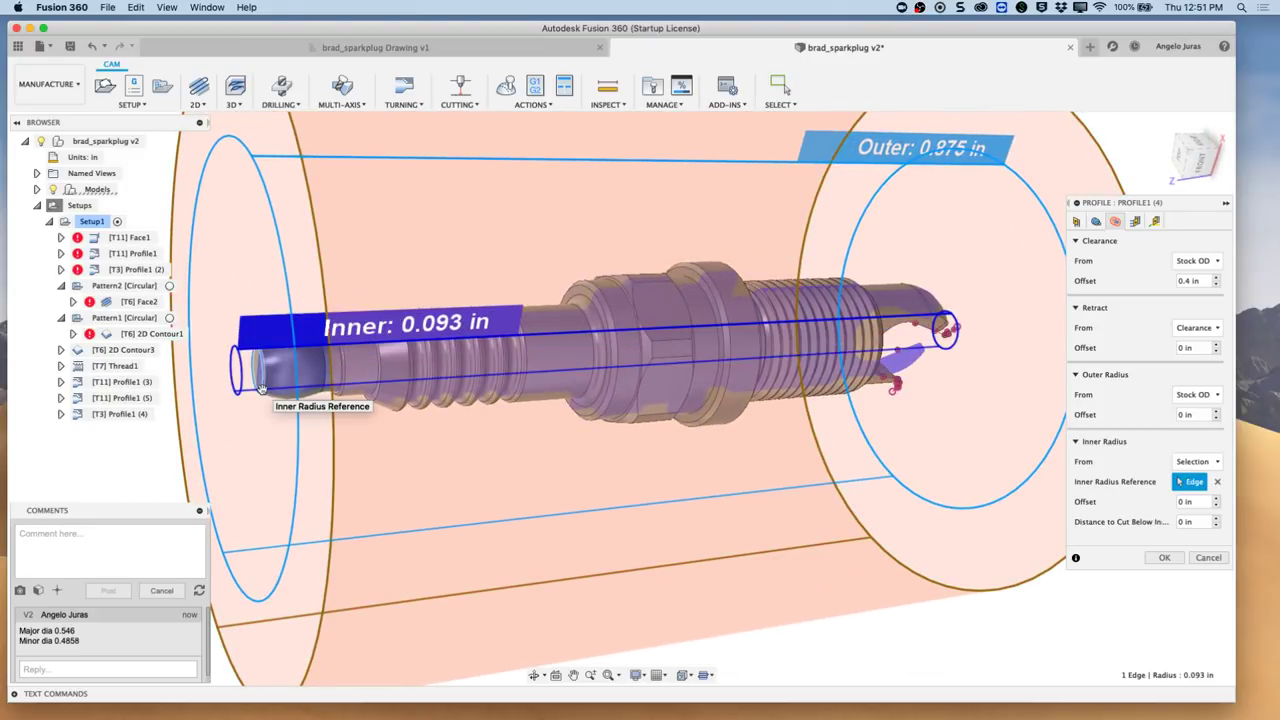
{"action": "scroll", "coordinate": [262, 390], "scroll_direction": "left", "scroll_amount": 3, "text": "shift"}
{"action": "scroll", "coordinate": [262, 390], "scroll_direction": "left", "scroll_amount": 3, "text": "shift"}
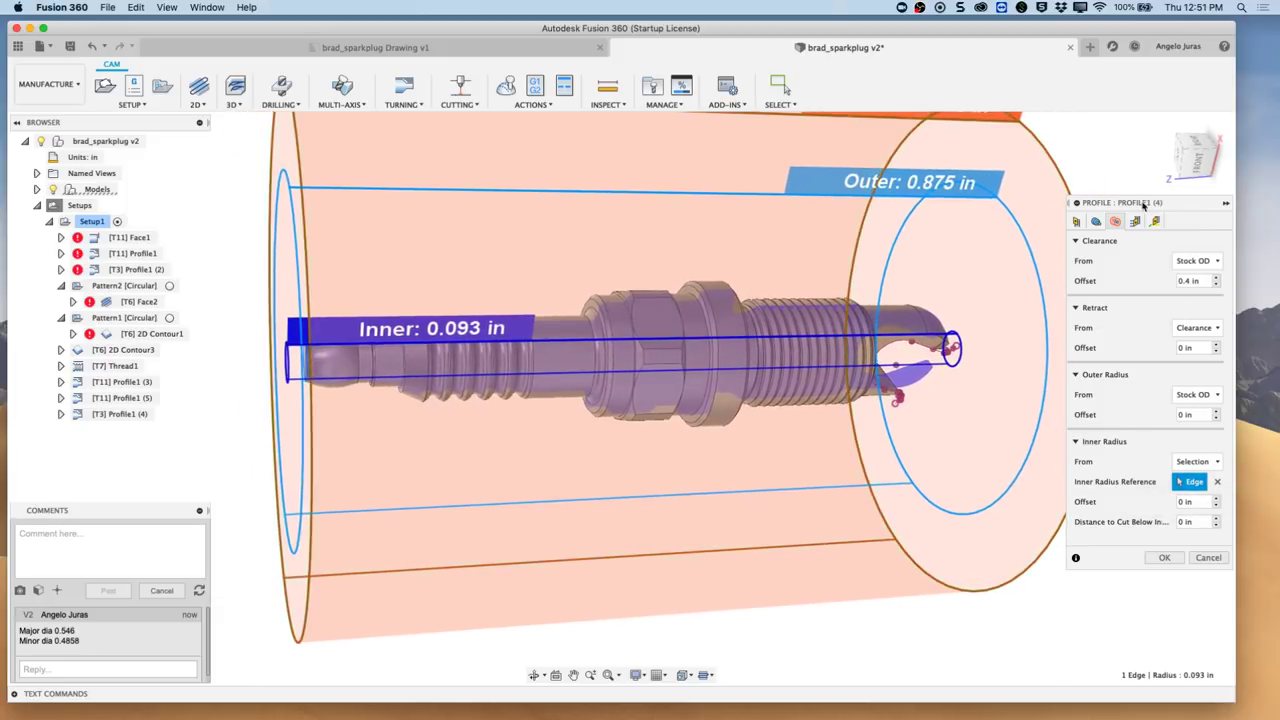
{"action": "left_click", "coordinate": [1164, 557]}
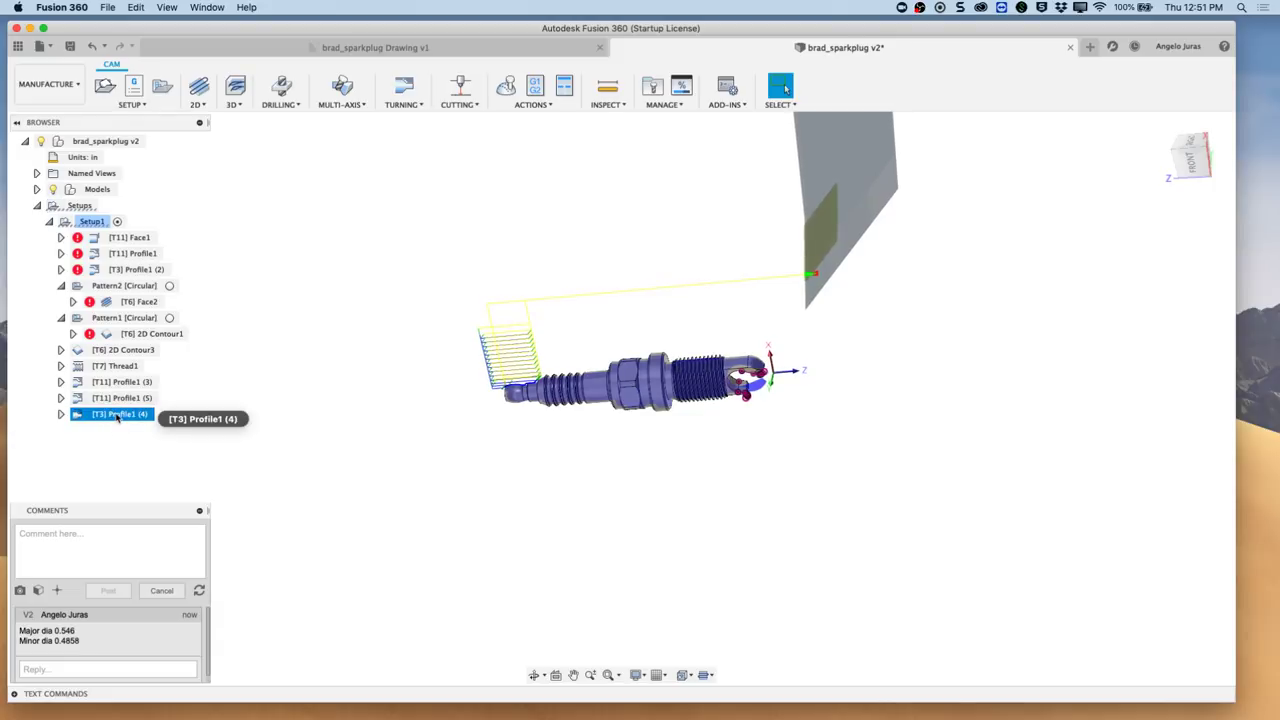
- Review Profile1 (4)'s settings without changes while previewing the Profile1 (5) and (4) toolpaths
{"action": "right_click", "coordinate": [117, 416]}
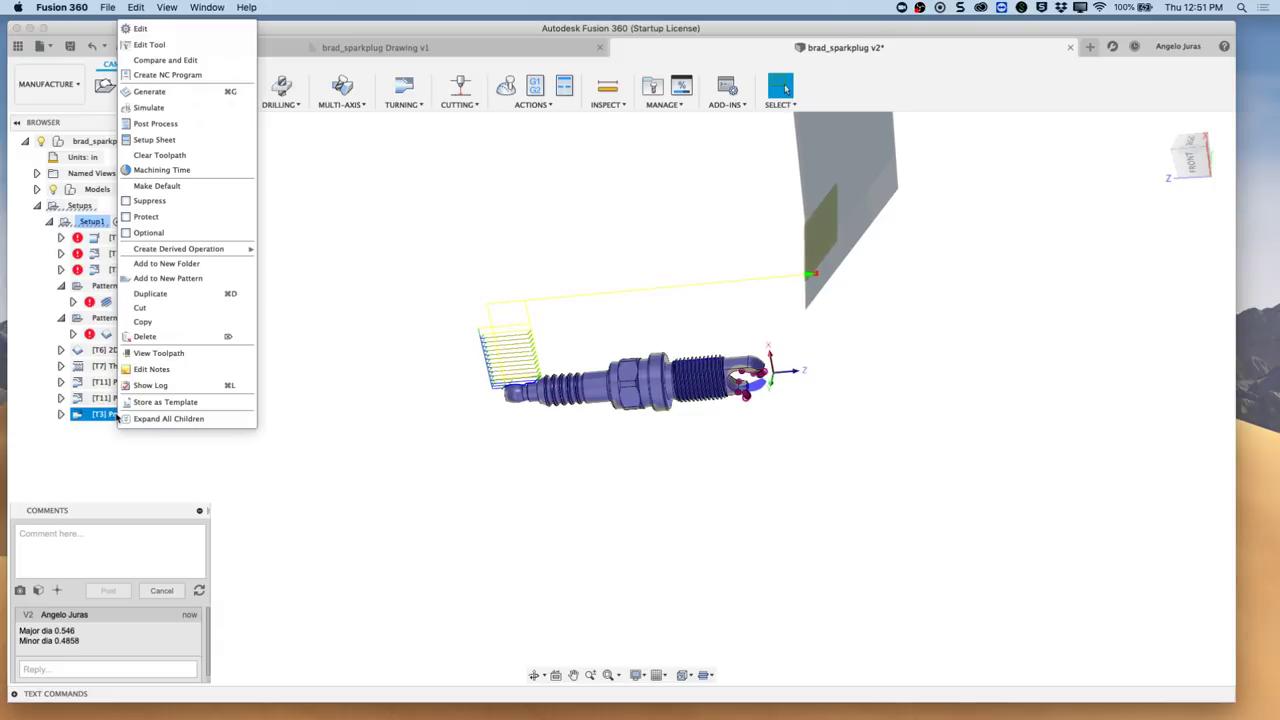
{"action": "left_click", "coordinate": [150, 29]}
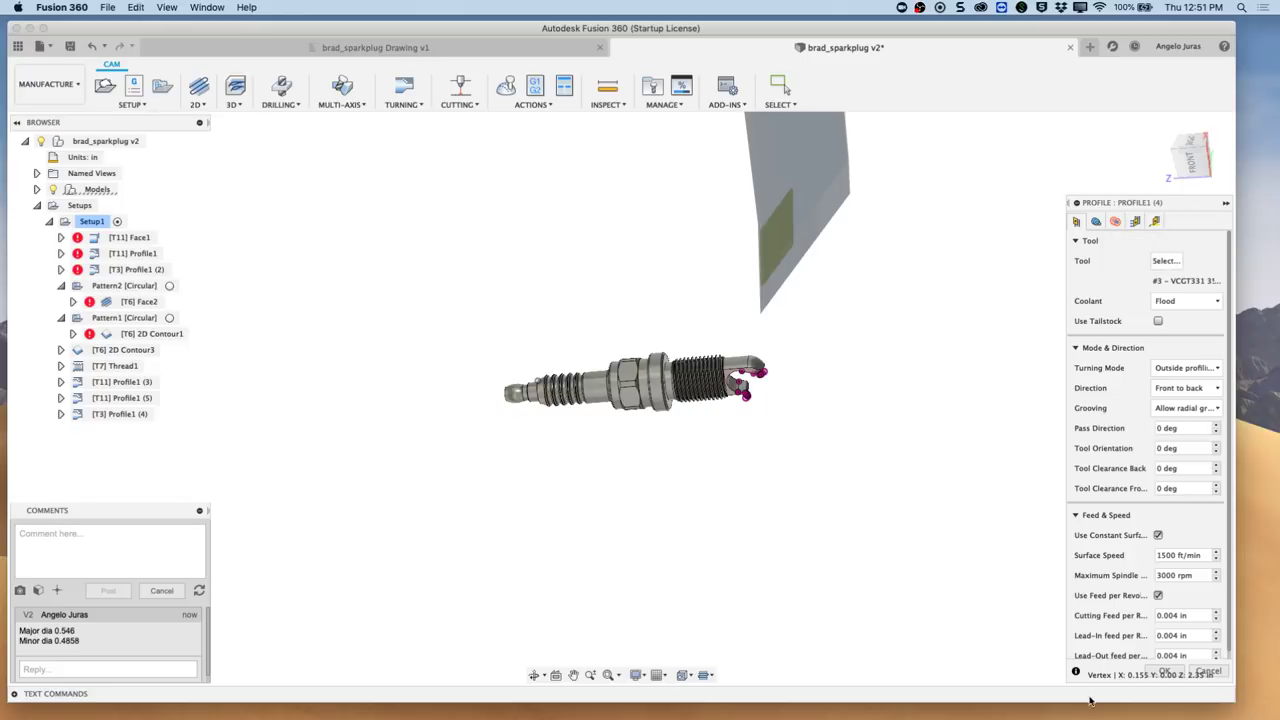
{"action": "left_click", "coordinate": [1192, 673]}
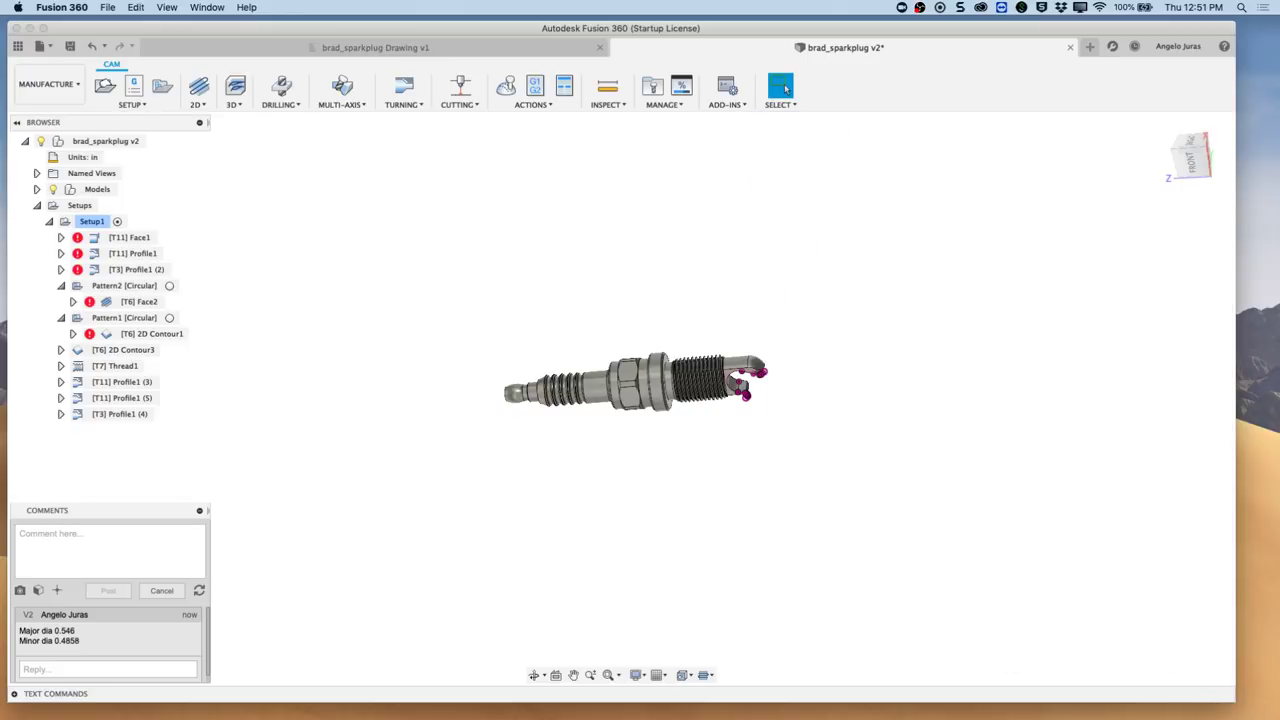
{"action": "left_click", "coordinate": [141, 401]}
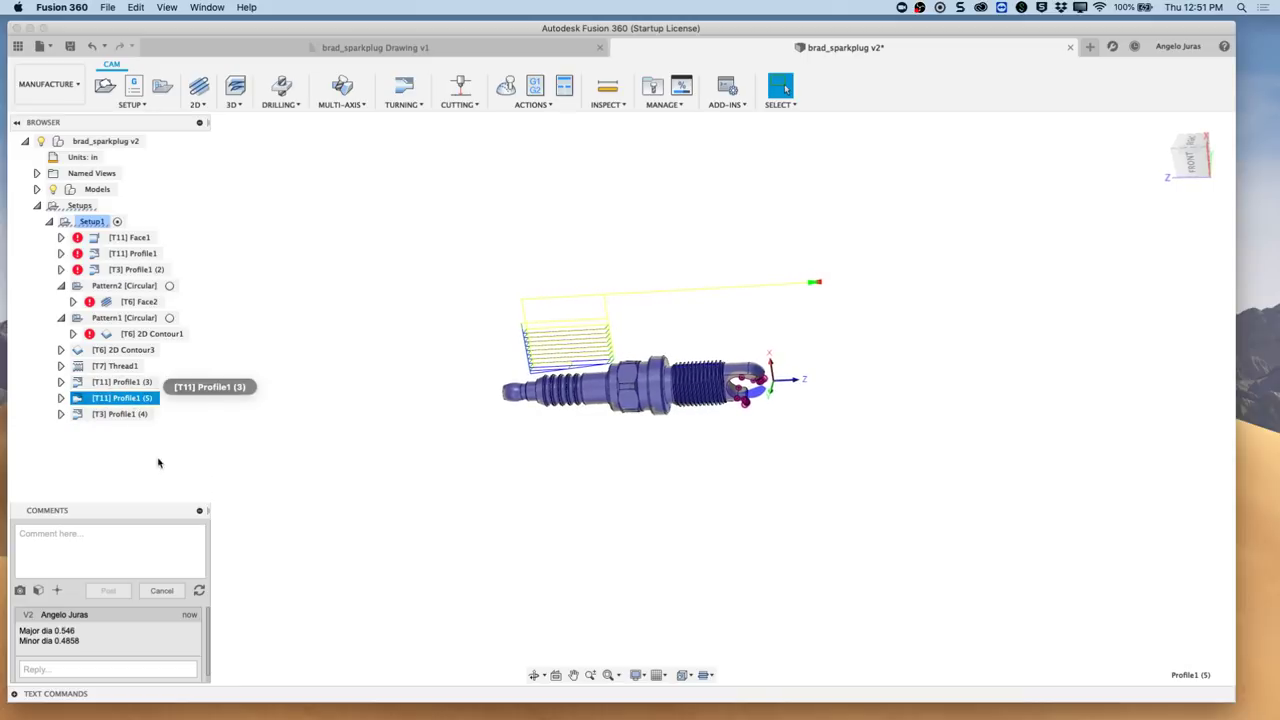
{"action": "left_click", "coordinate": [116, 414]}
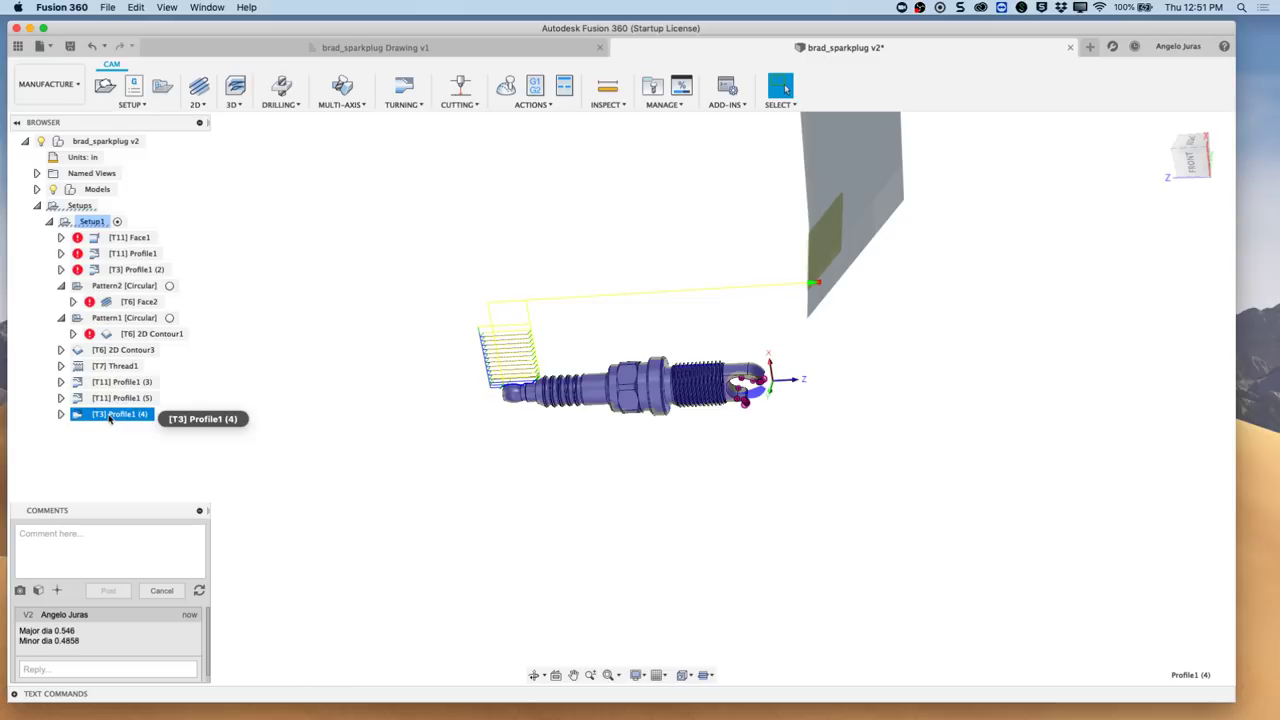
{"action": "right_click", "coordinate": [110, 418]}
{"action": "left_click", "coordinate": [152, 30]}
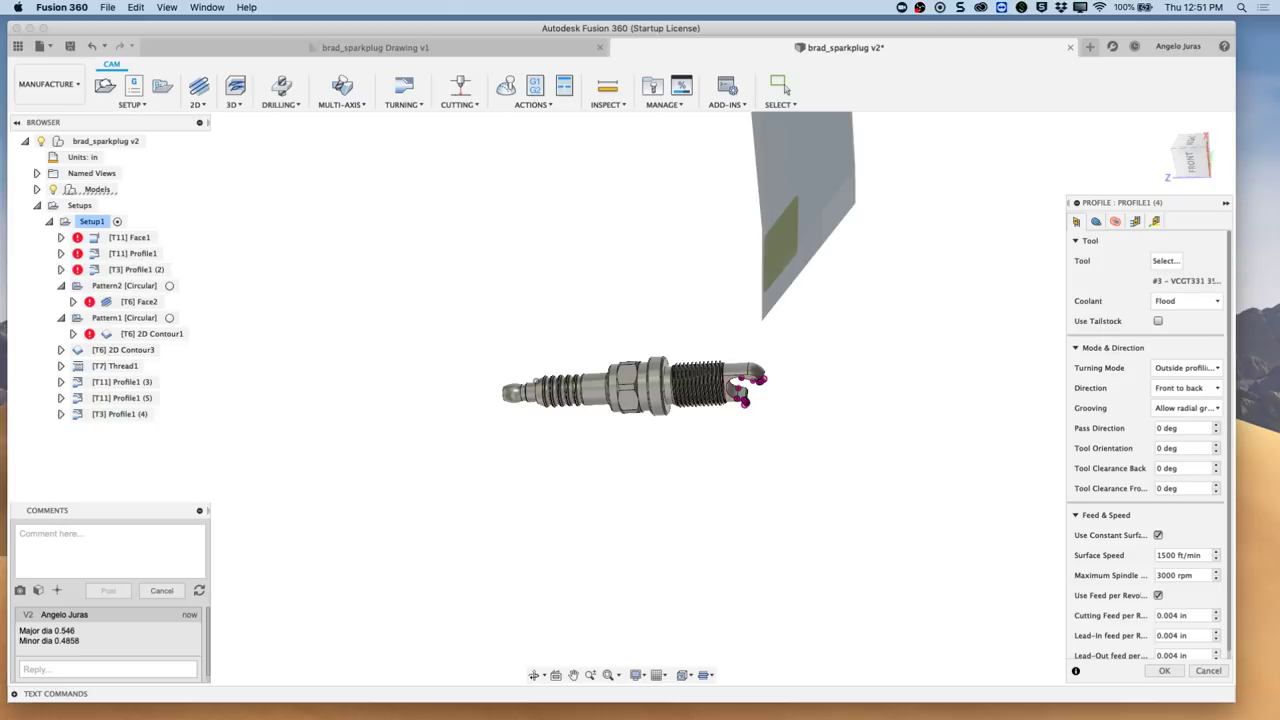
{"action": "left_click", "coordinate": [1208, 670]}
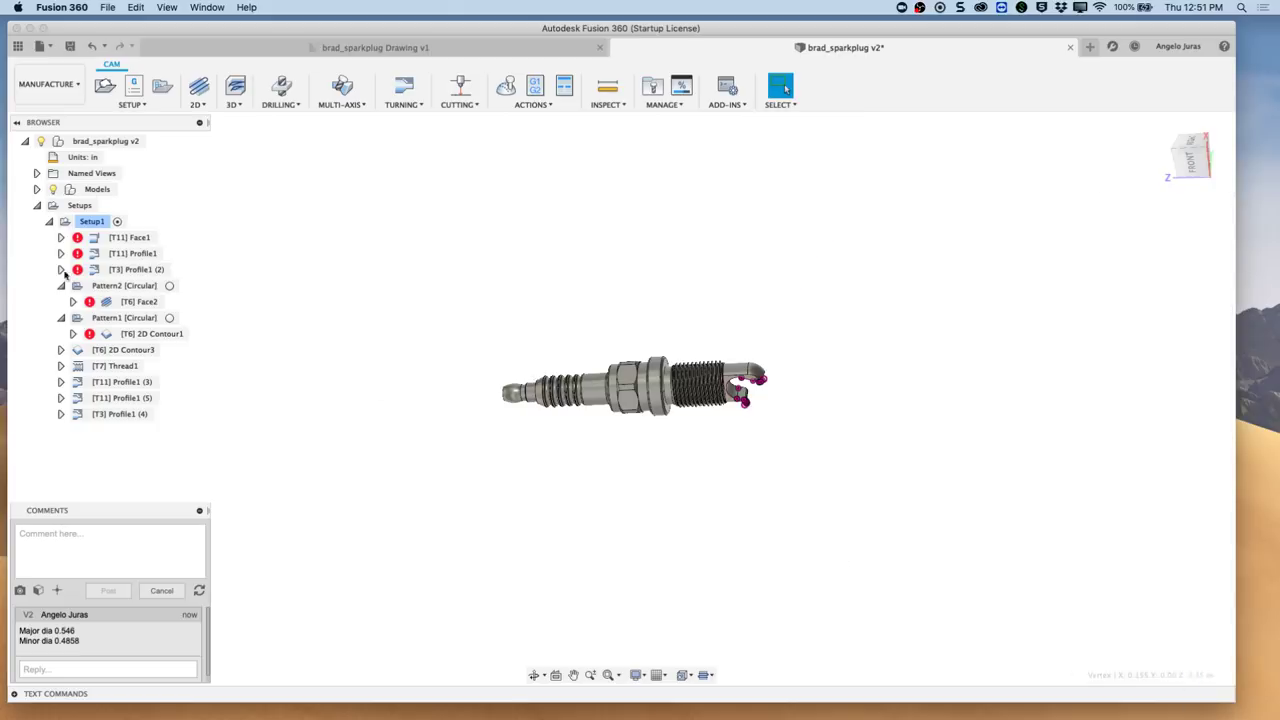
- Compare the Profile1 (3), (4) and (5) toolpaths and delete the redundant Profile1 (5)
{"action": "left_click", "coordinate": [146, 384]}
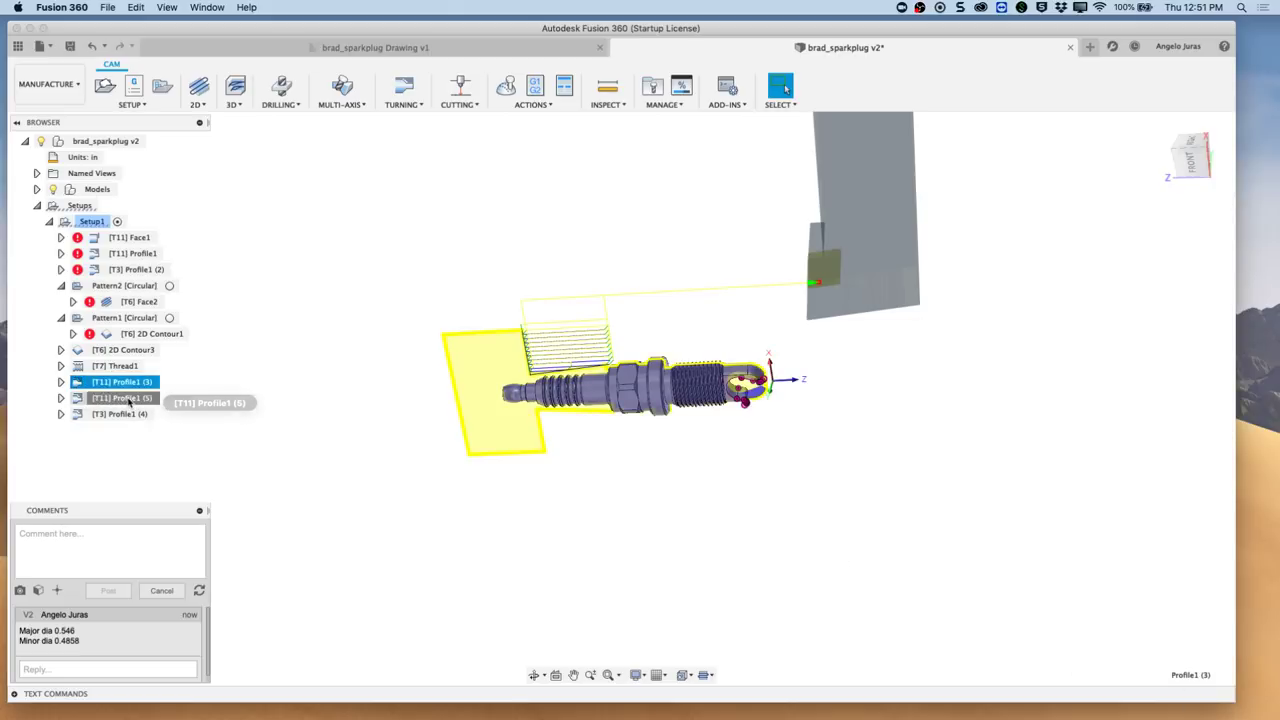
{"action": "left_click", "coordinate": [128, 399]}
{"action": "left_click", "coordinate": [128, 414]}
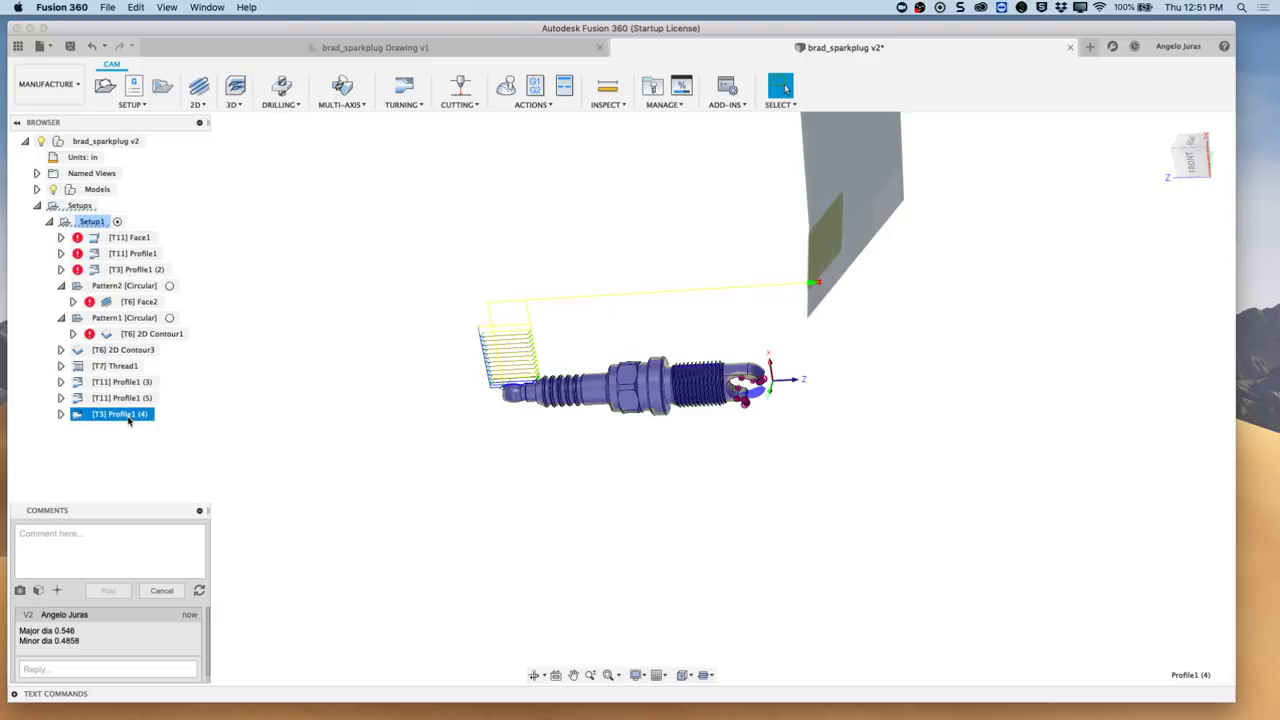
{"action": "left_click", "coordinate": [128, 399]}
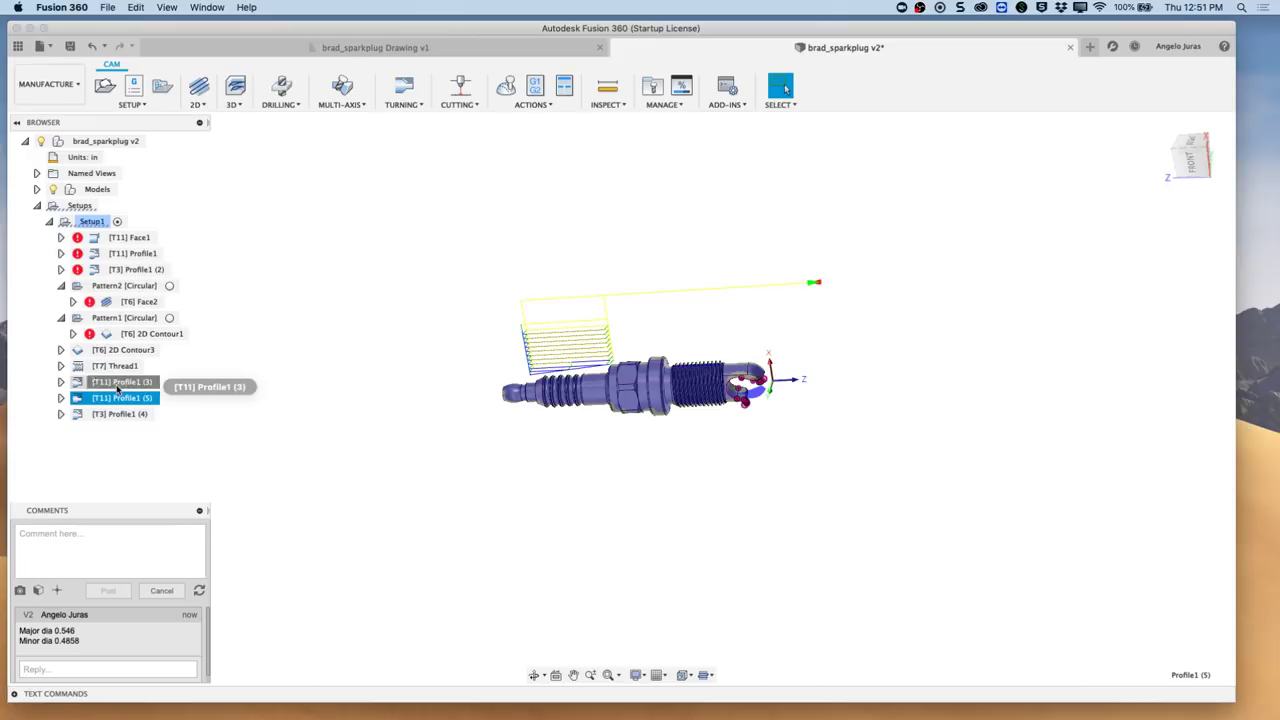
{"action": "left_click", "coordinate": [118, 388]}
{"action": "left_click", "coordinate": [125, 400]}
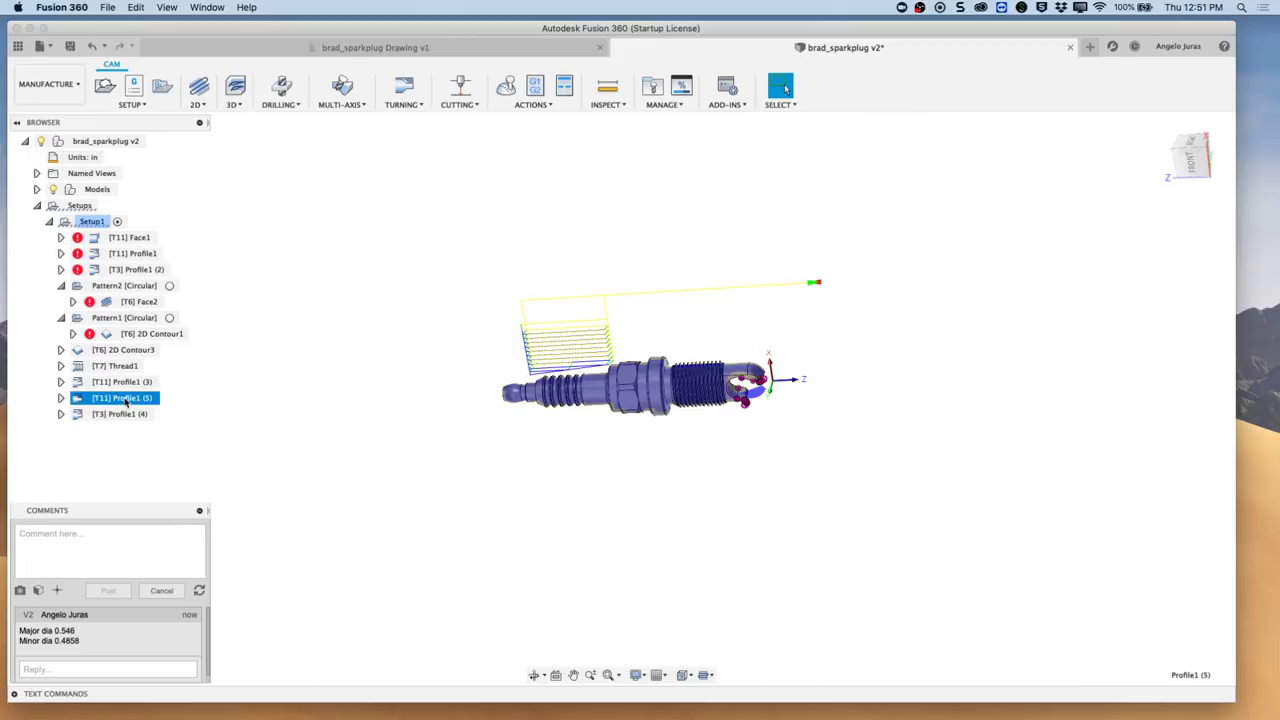
{"action": "key", "text": "Delete"}
- Preview the remaining Profile1 (3) and (4) toolpaths and bring up Profile1 (4)'s actions
{"action": "left_click", "coordinate": [131, 386]}
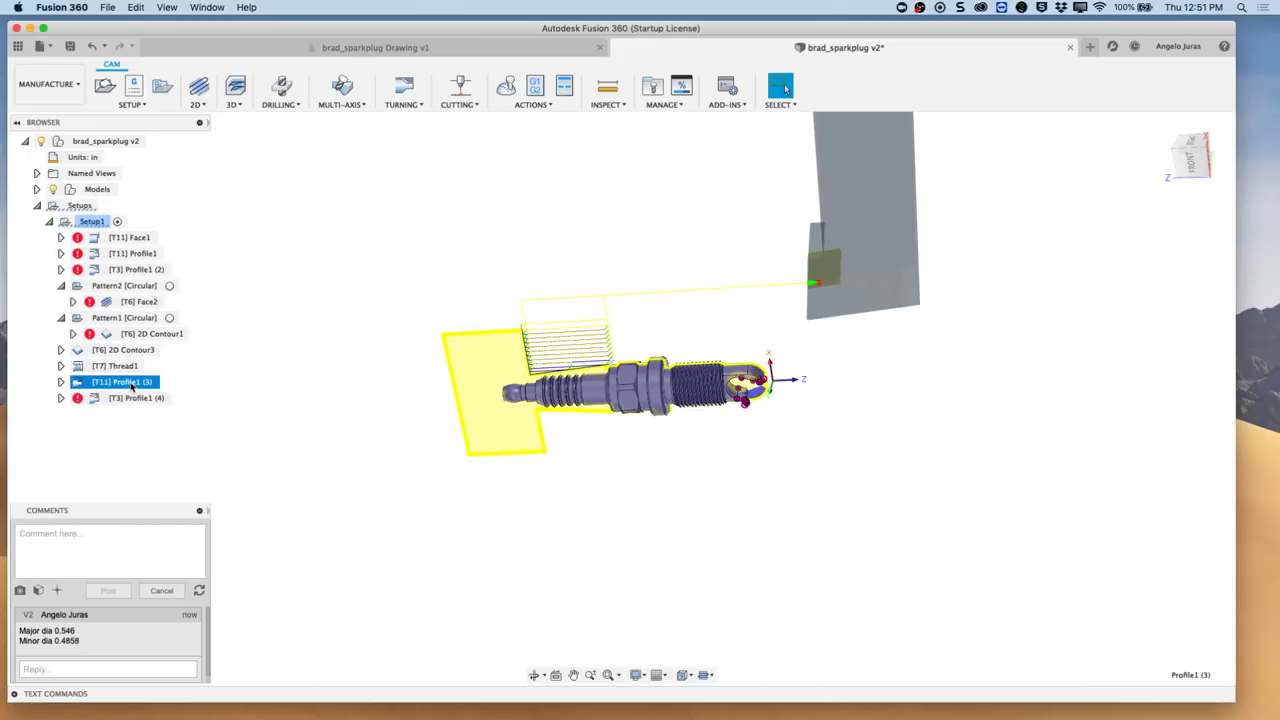
{"action": "left_click", "coordinate": [135, 400]}
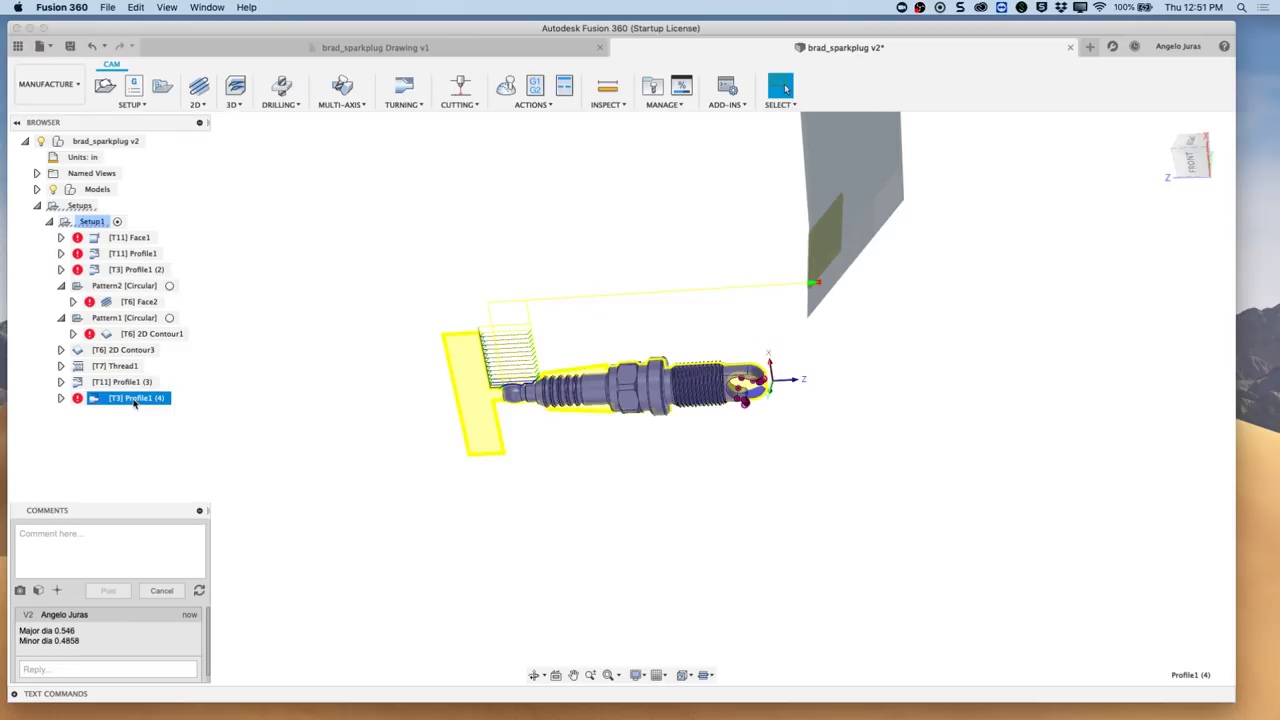
{"action": "right_click", "coordinate": [135, 400]}
- Limit Profile1 (4) between the hex shoulder and a vertex near the terminal, then regenerate
{"action": "left_click", "coordinate": [176, 28]}
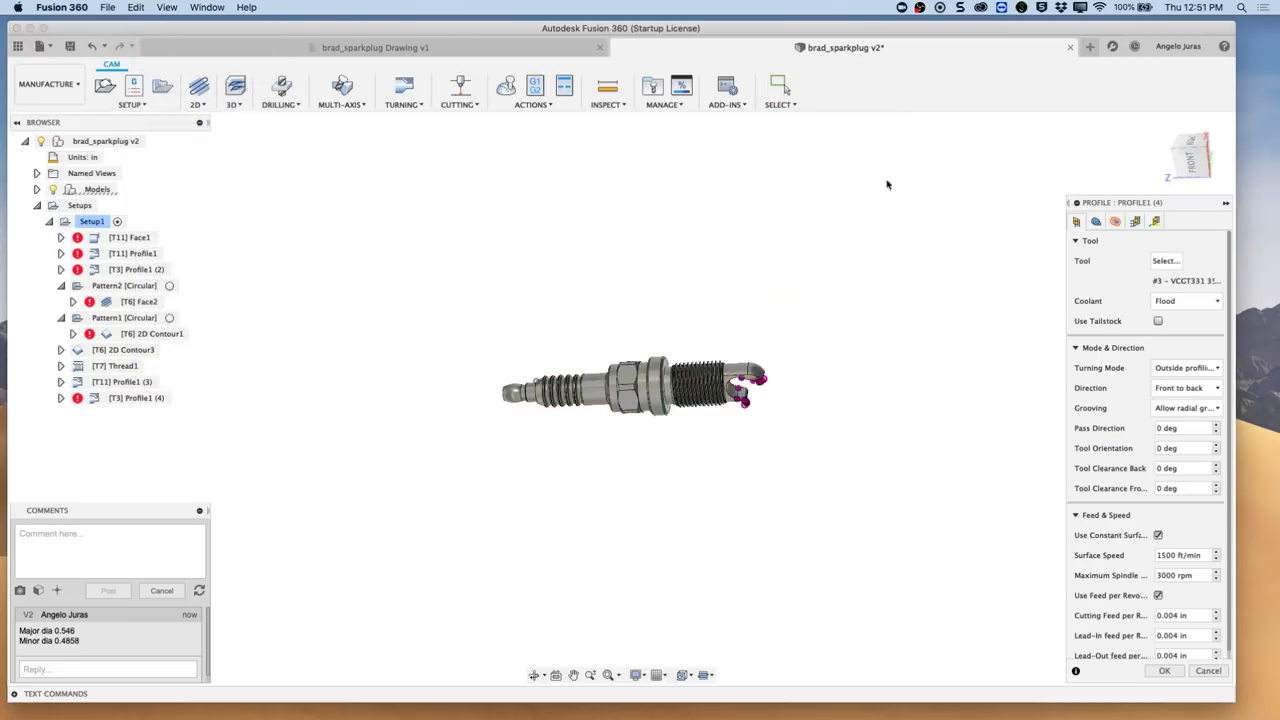
{"action": "left_click", "coordinate": [1096, 221]}
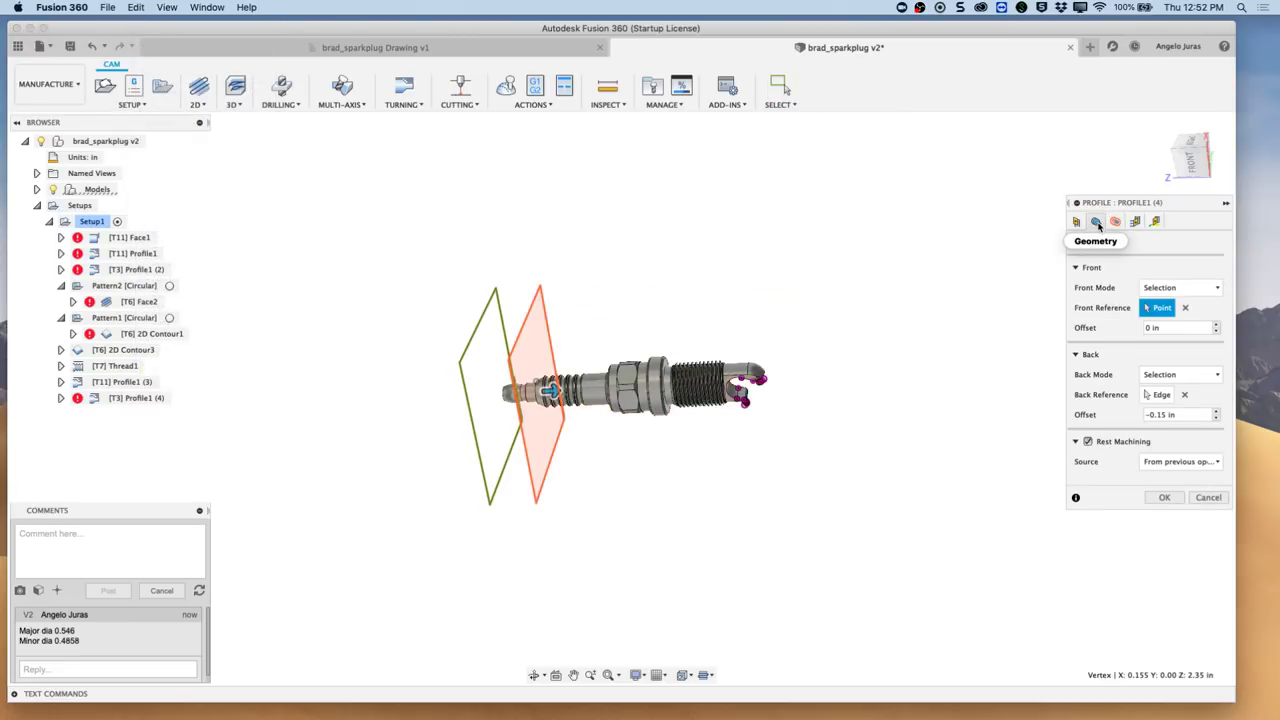
{"action": "left_click", "coordinate": [1191, 160]}
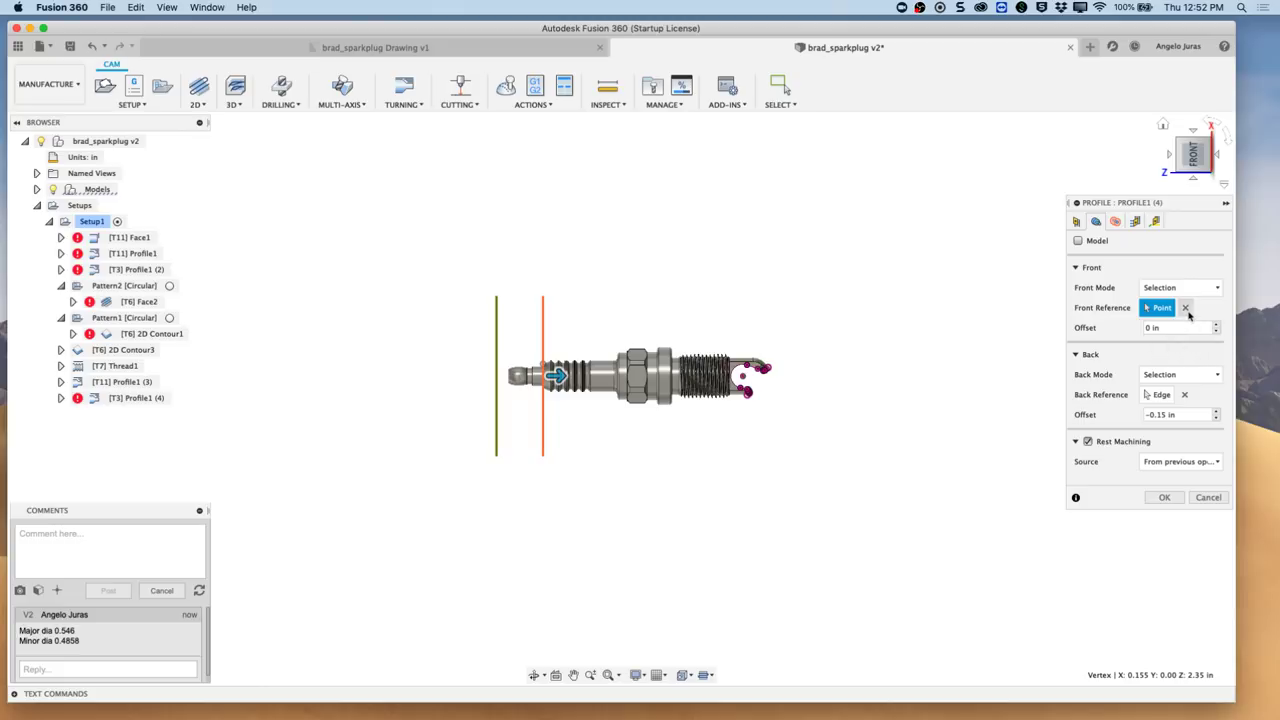
{"action": "left_click", "coordinate": [1185, 307]}
{"action": "scroll", "coordinate": [606, 309], "scroll_direction": "up", "scroll_amount": 6}
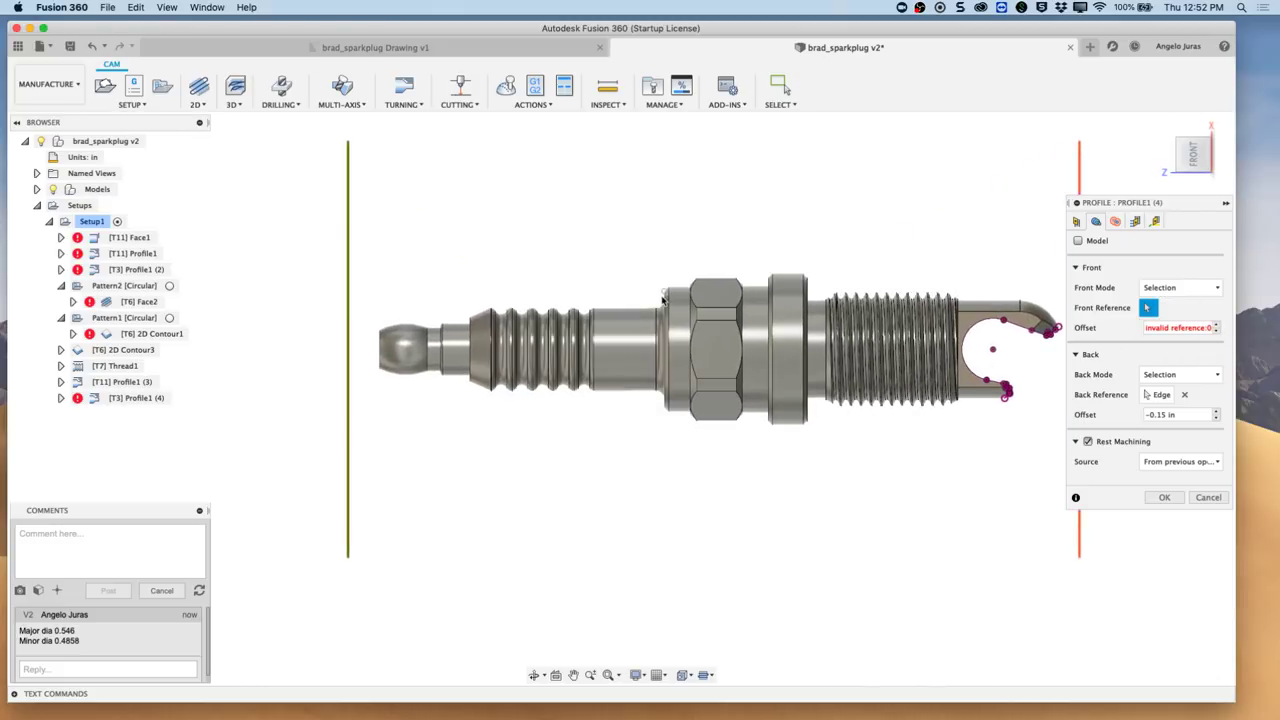
{"action": "left_click", "coordinate": [662, 298]}
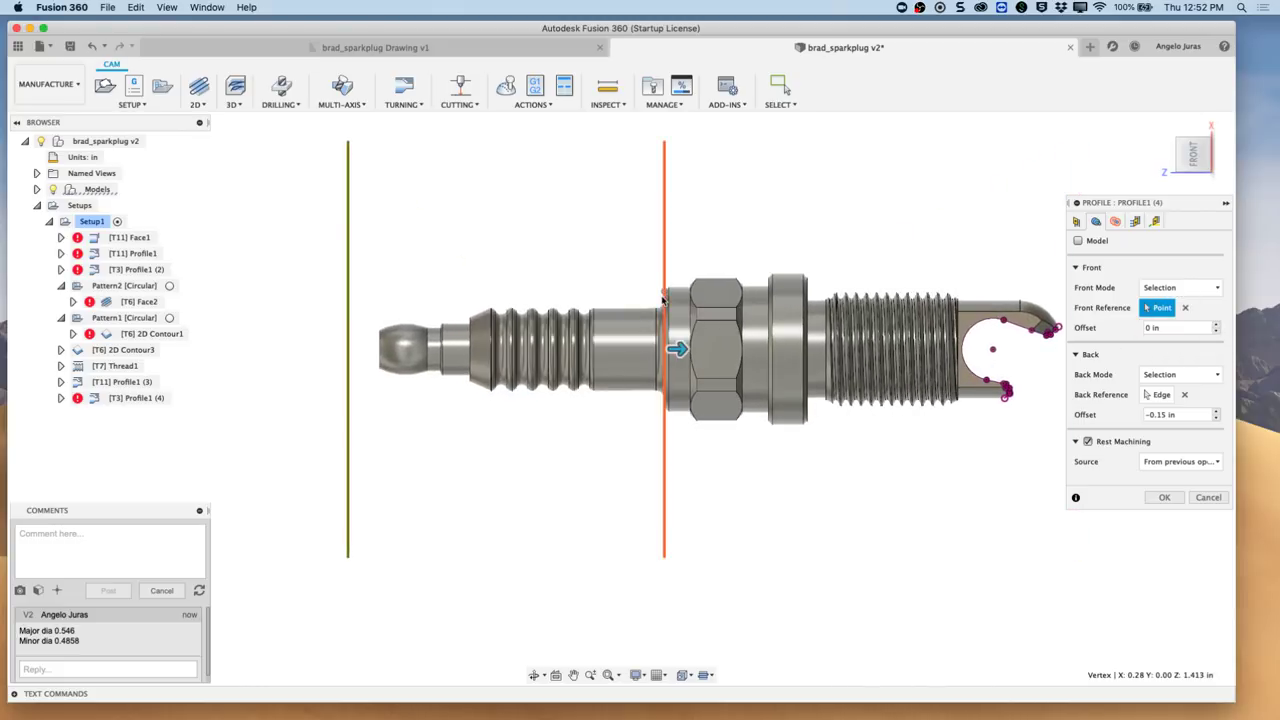
{"action": "left_click", "coordinate": [1185, 395]}
{"action": "left_click", "coordinate": [469, 318]}
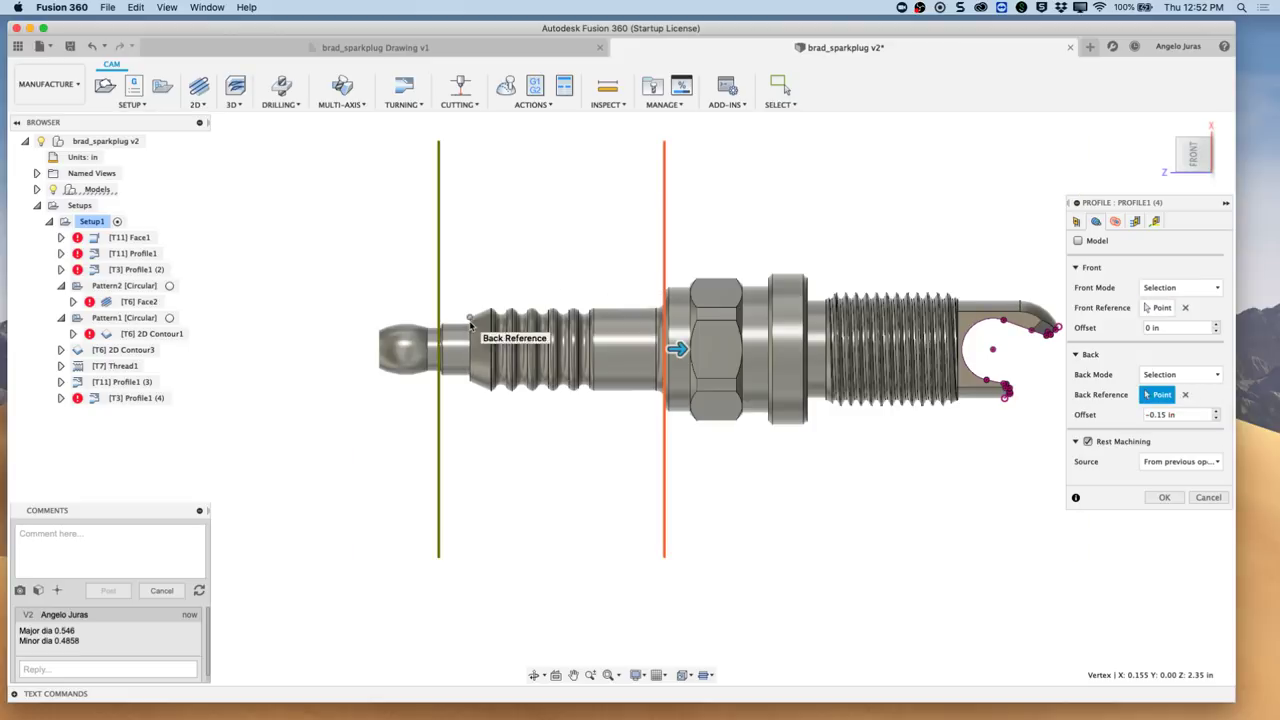
{"action": "left_click", "coordinate": [1160, 497]}
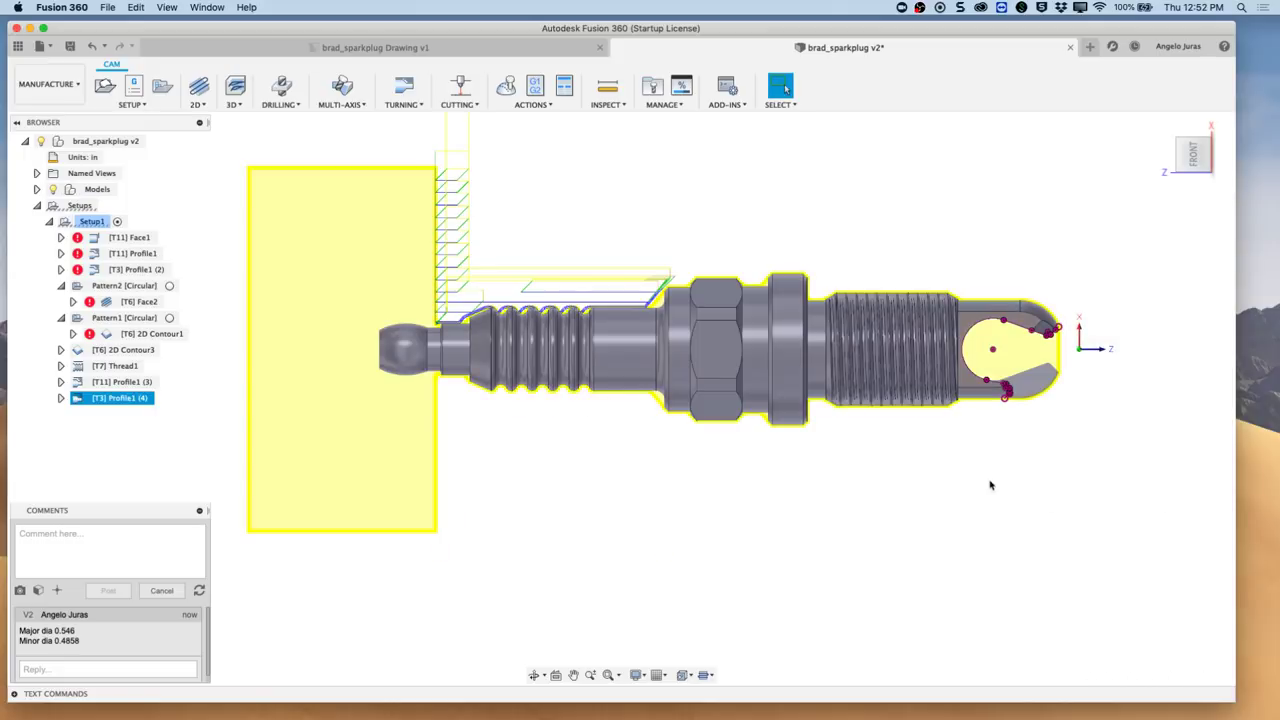
- Change Profile1 (4)'s back offset from -0.15 to 0 and regenerate the toolpath
{"action": "left_click", "coordinate": [116, 383]}
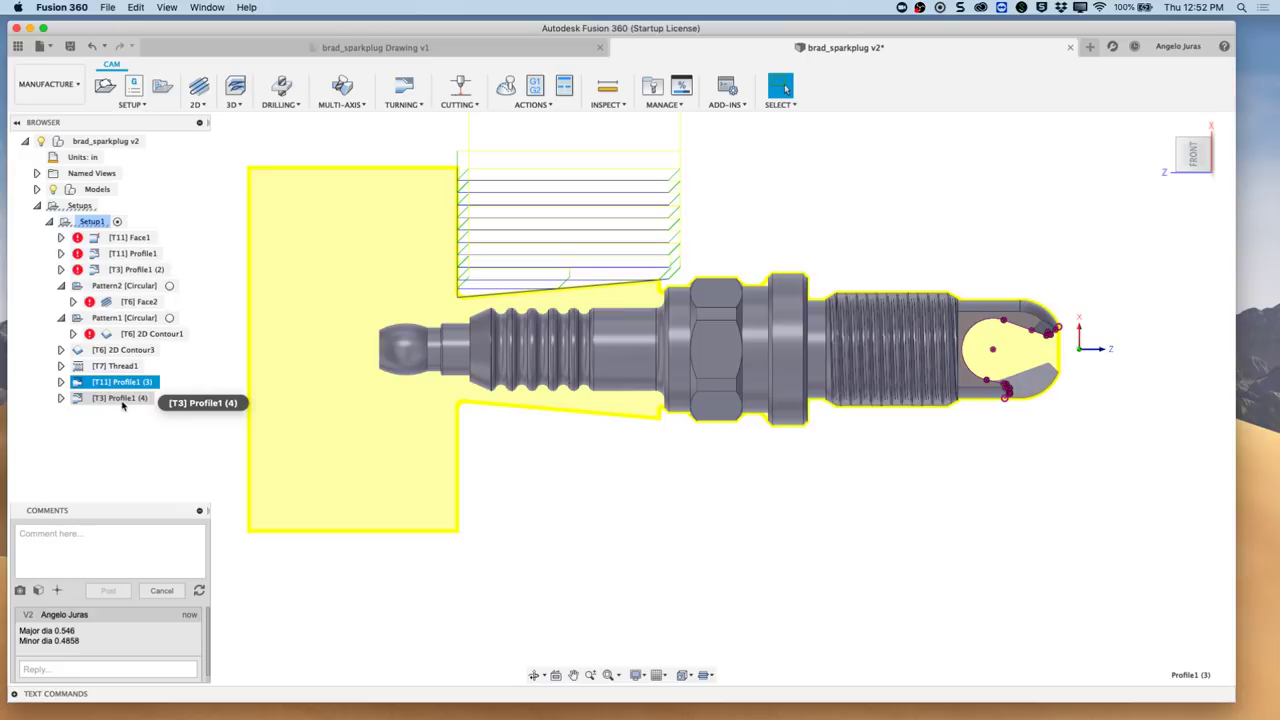
{"action": "left_click", "coordinate": [128, 398]}
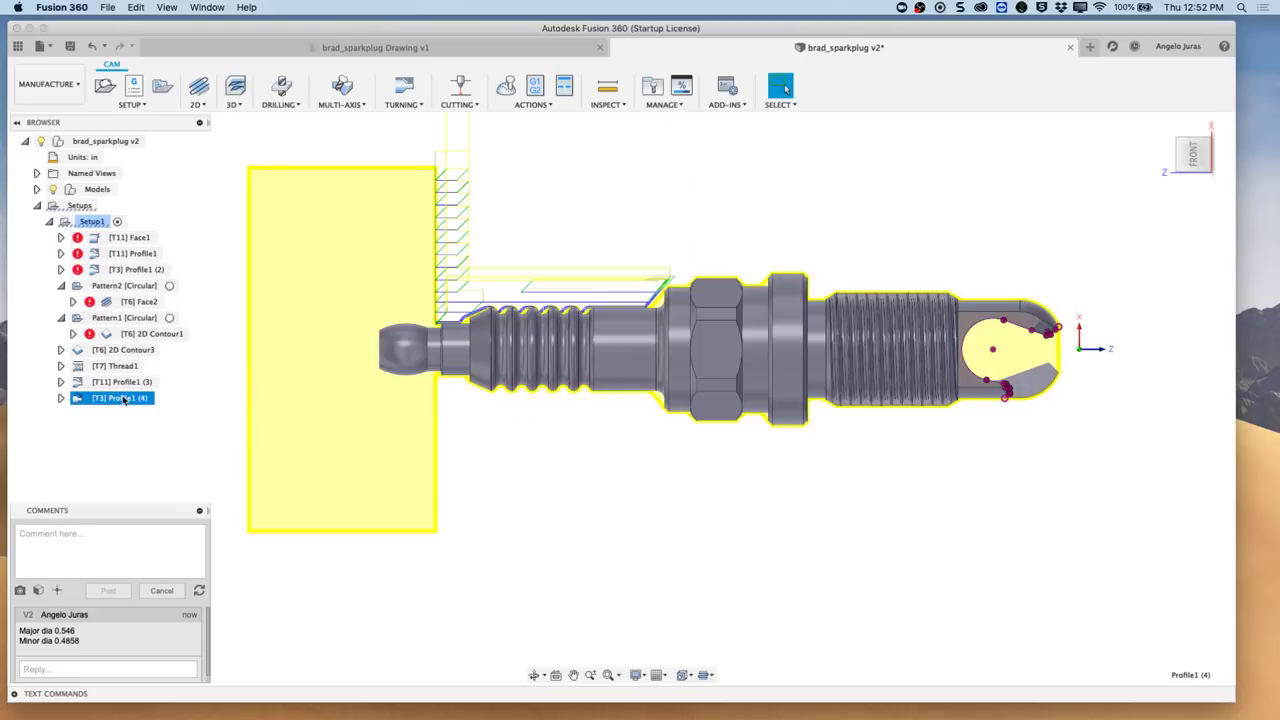
{"action": "right_click", "coordinate": [121, 400]}
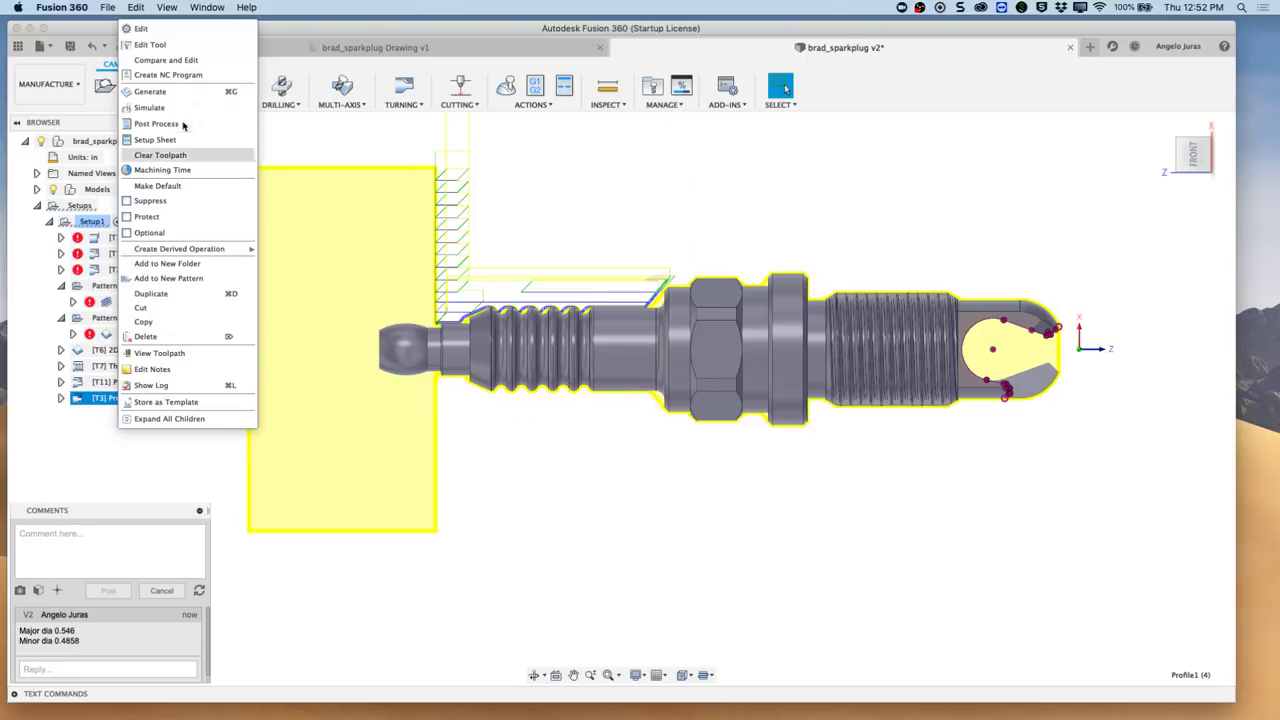
{"action": "left_click", "coordinate": [148, 29]}
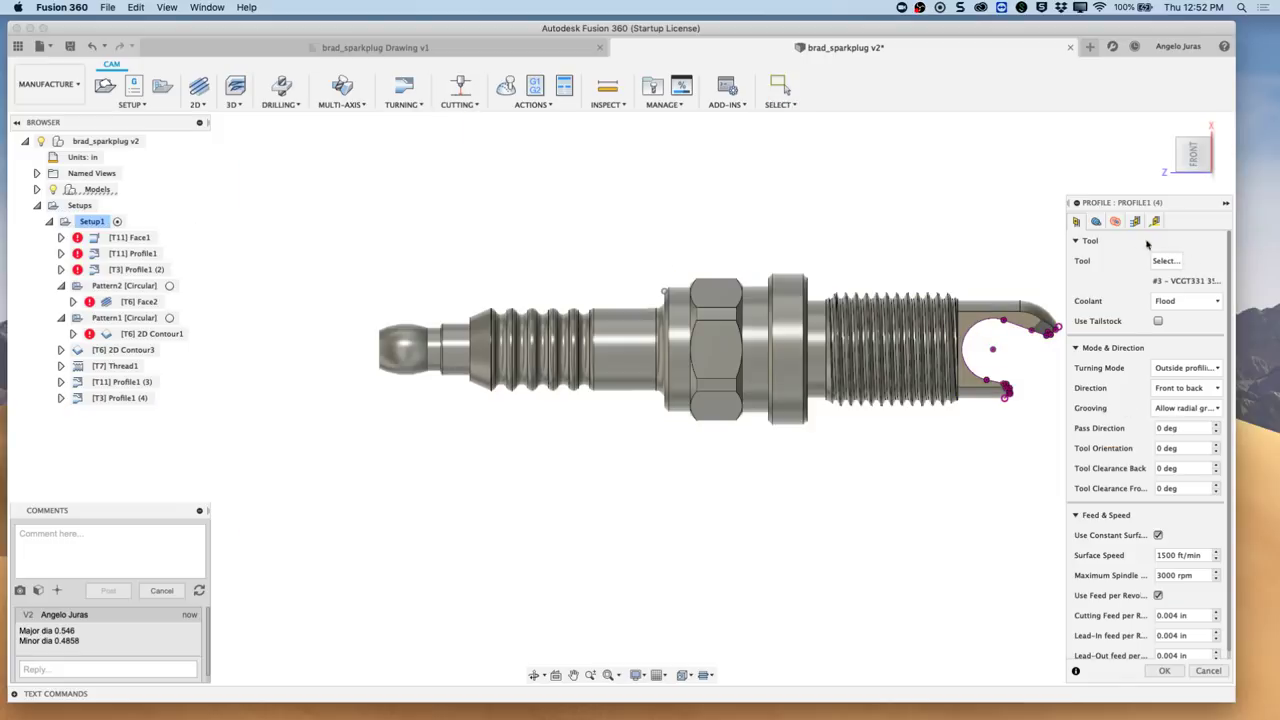
{"action": "left_click", "coordinate": [1096, 221]}
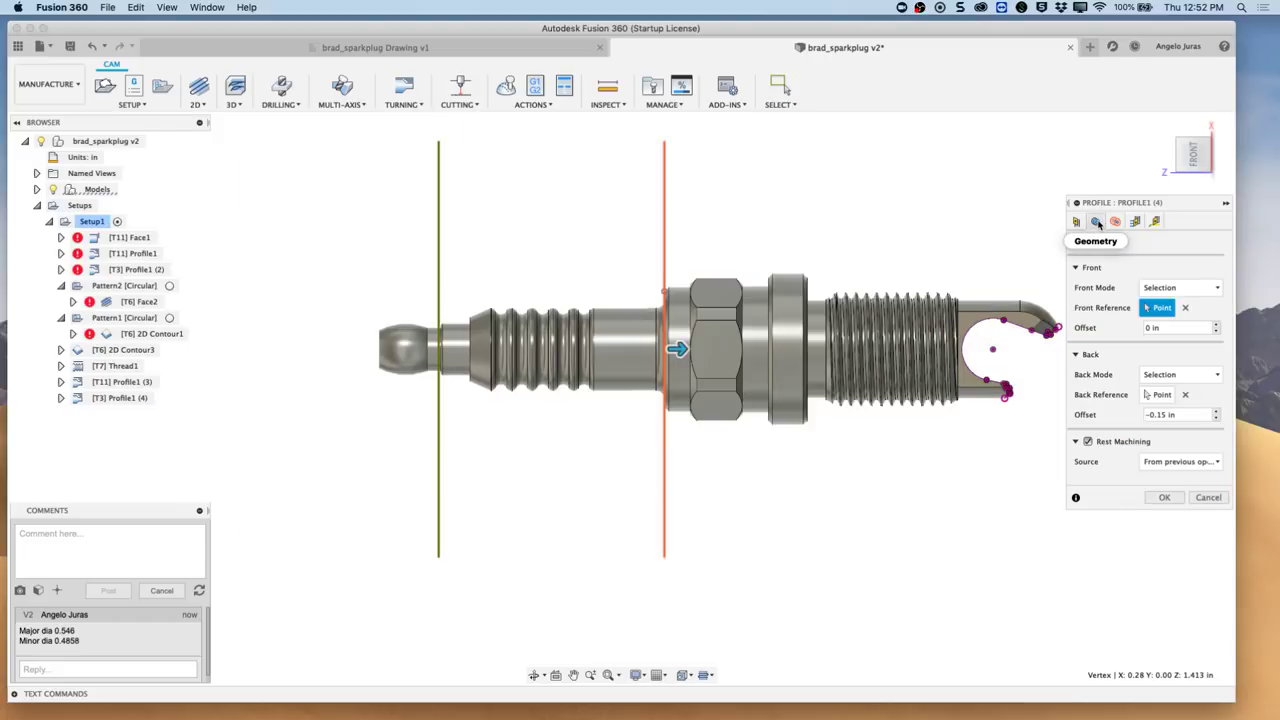
{"action": "left_click", "coordinate": [1191, 413]}
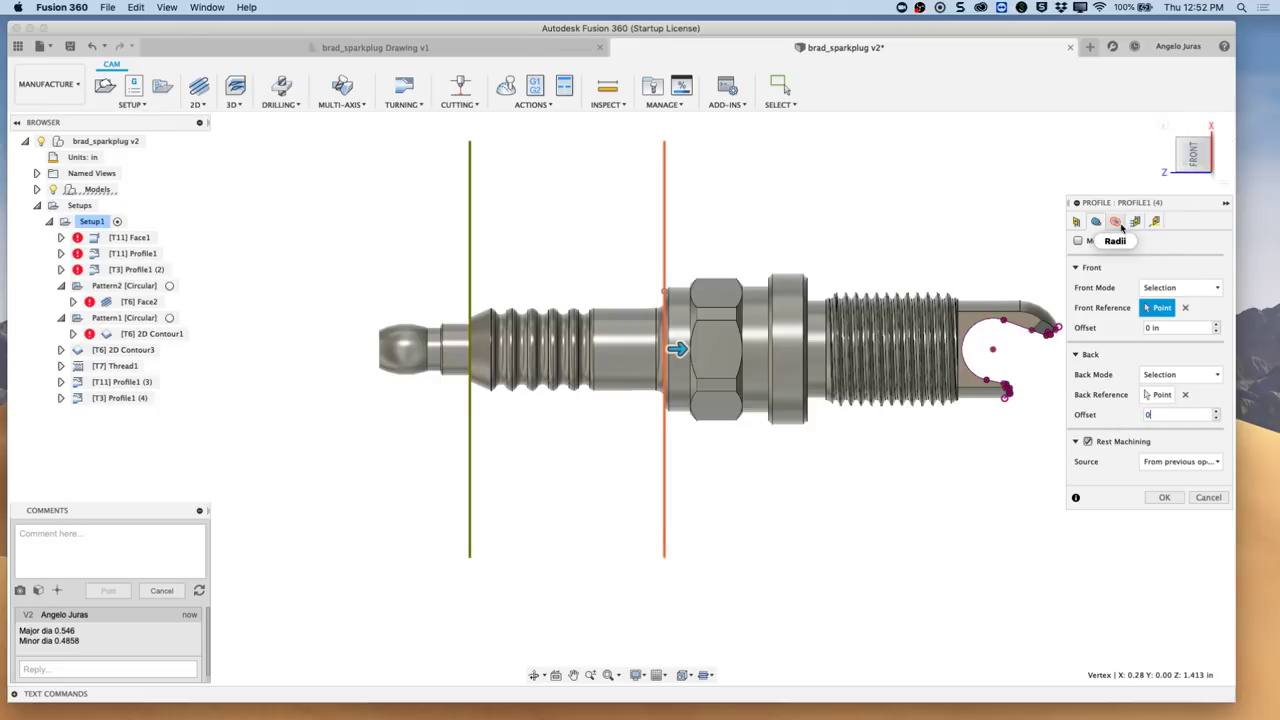
{"action": "left_click", "coordinate": [1165, 498]}
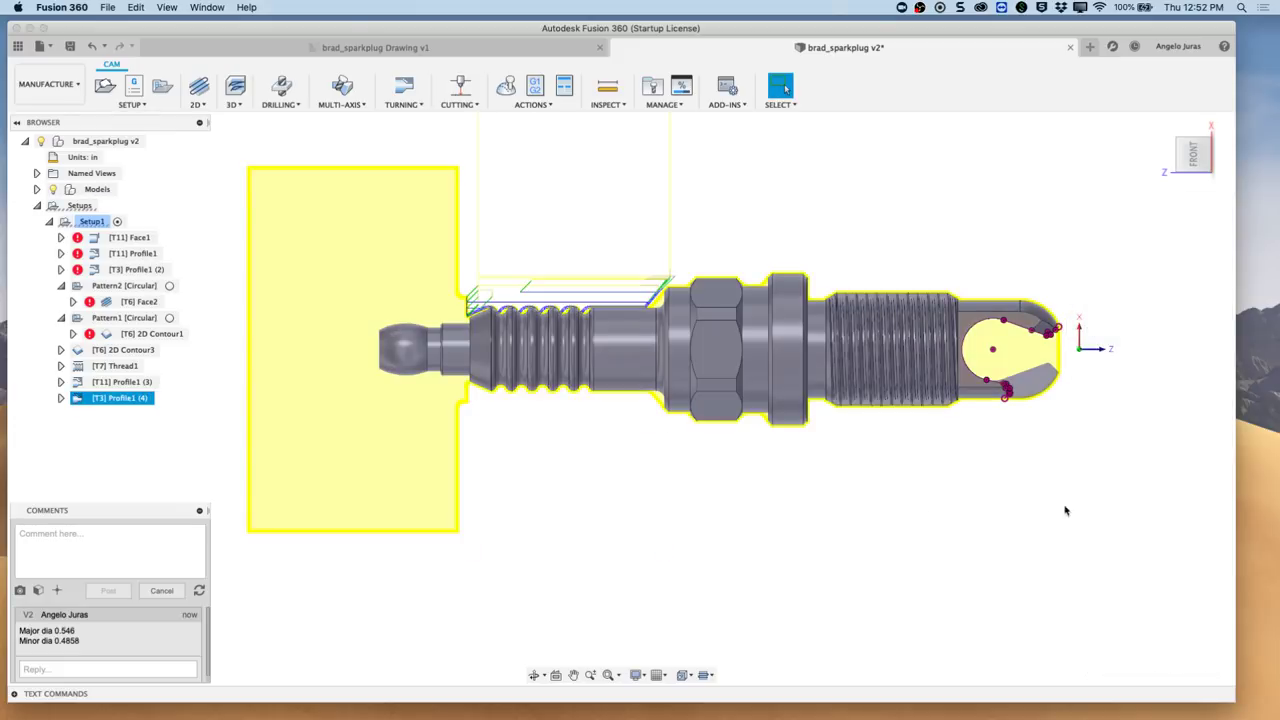
- Compare the Profile1 (3) and (4) toolpaths and copy the [T11] Profile1 (3) operation
{"action": "left_click", "coordinate": [127, 384]}
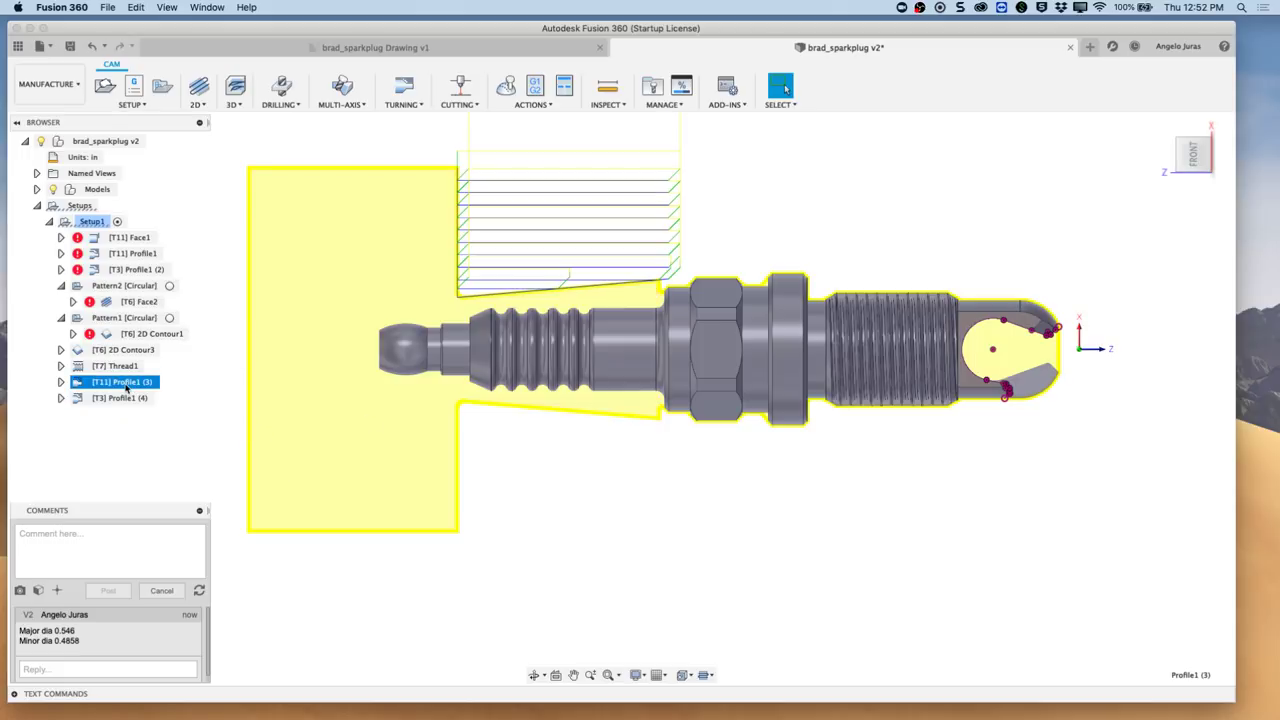
{"action": "left_click", "coordinate": [123, 398]}
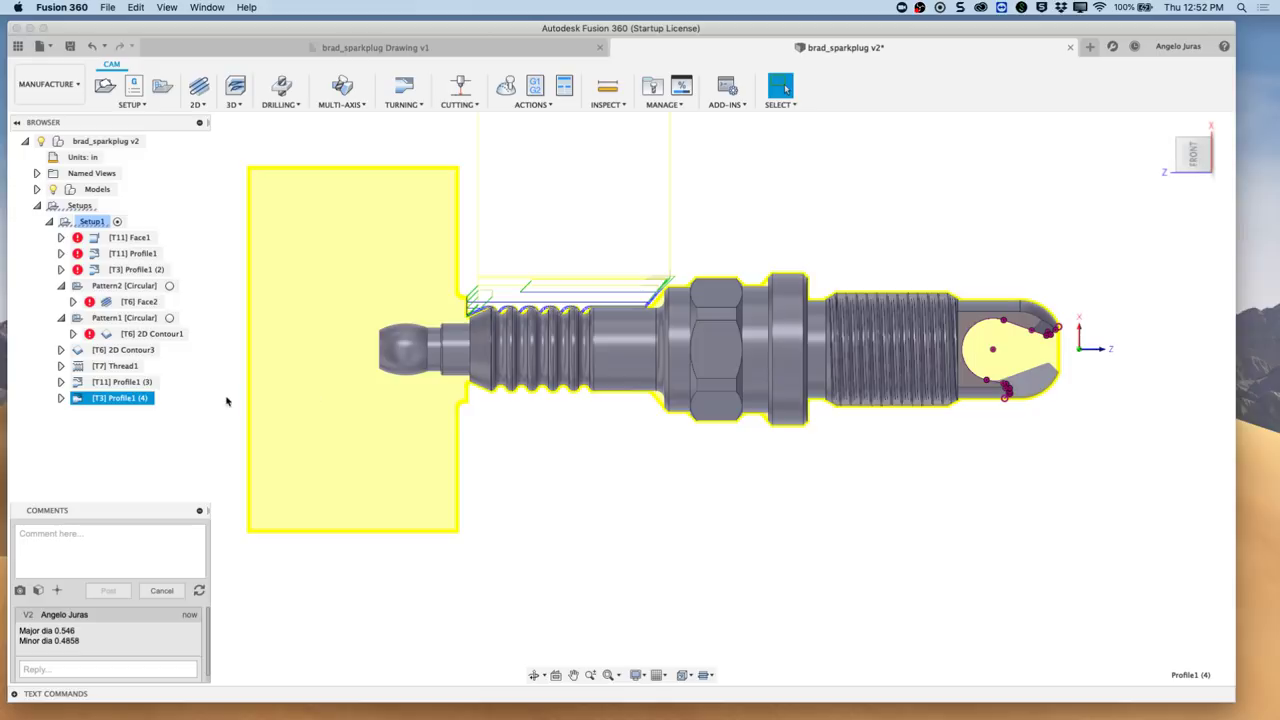
{"action": "left_click", "coordinate": [124, 384]}
{"action": "right_click", "coordinate": [124, 384]}
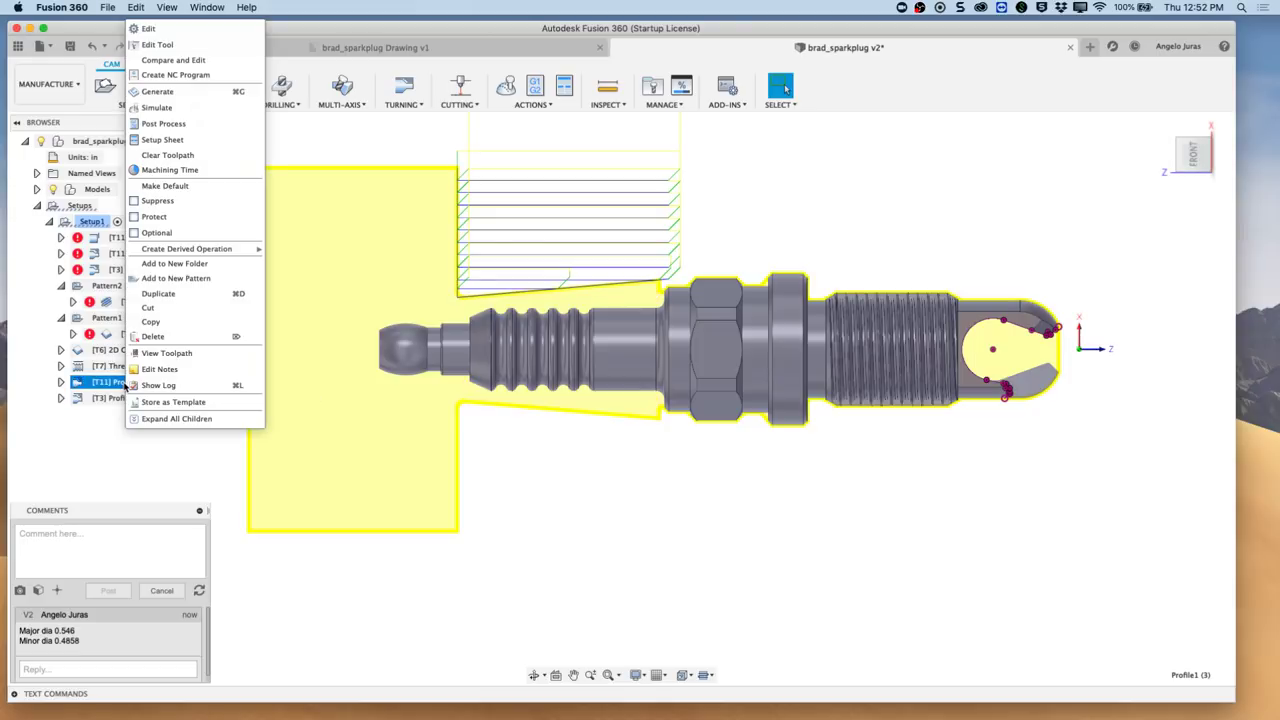
{"action": "key", "text": "Escape"}
- Paste the copy into Setup1 as [T11] Profile1 (5) and select it
{"action": "left_click", "coordinate": [100, 222]}
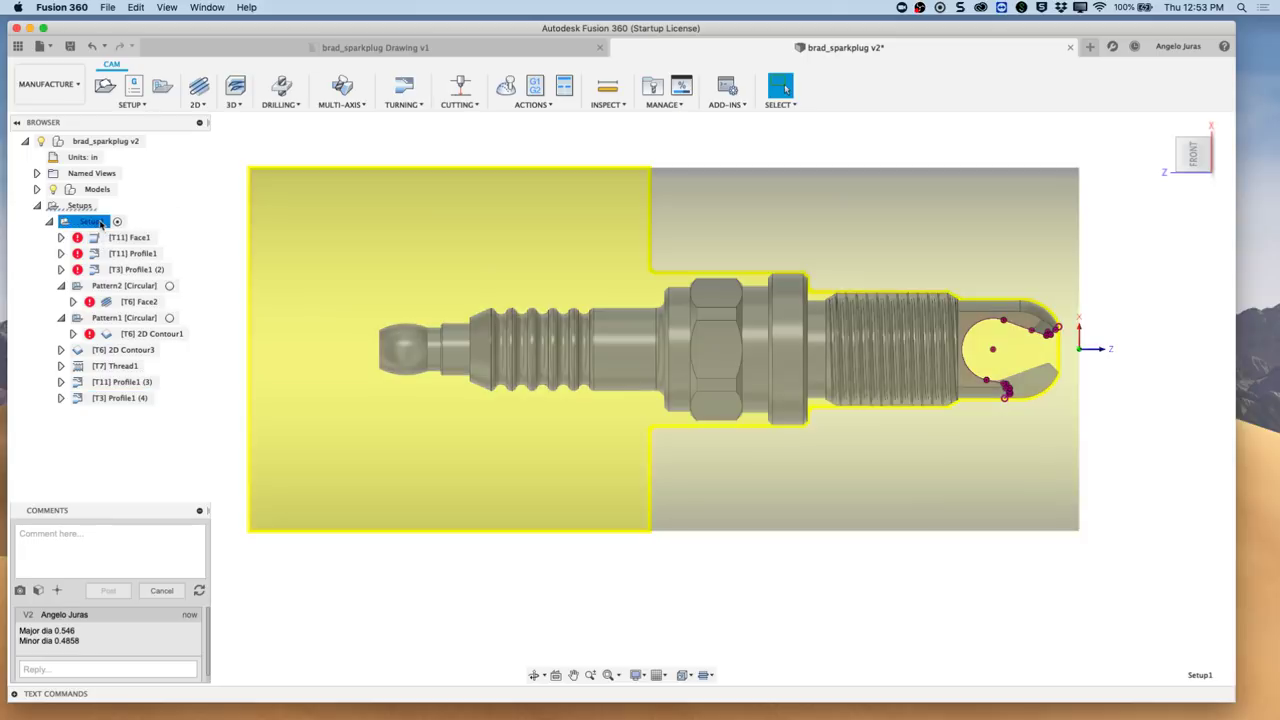
{"action": "left_click", "coordinate": [95, 221]}
{"action": "key", "text": "Escape"}
{"action": "right_click", "coordinate": [69, 226]}
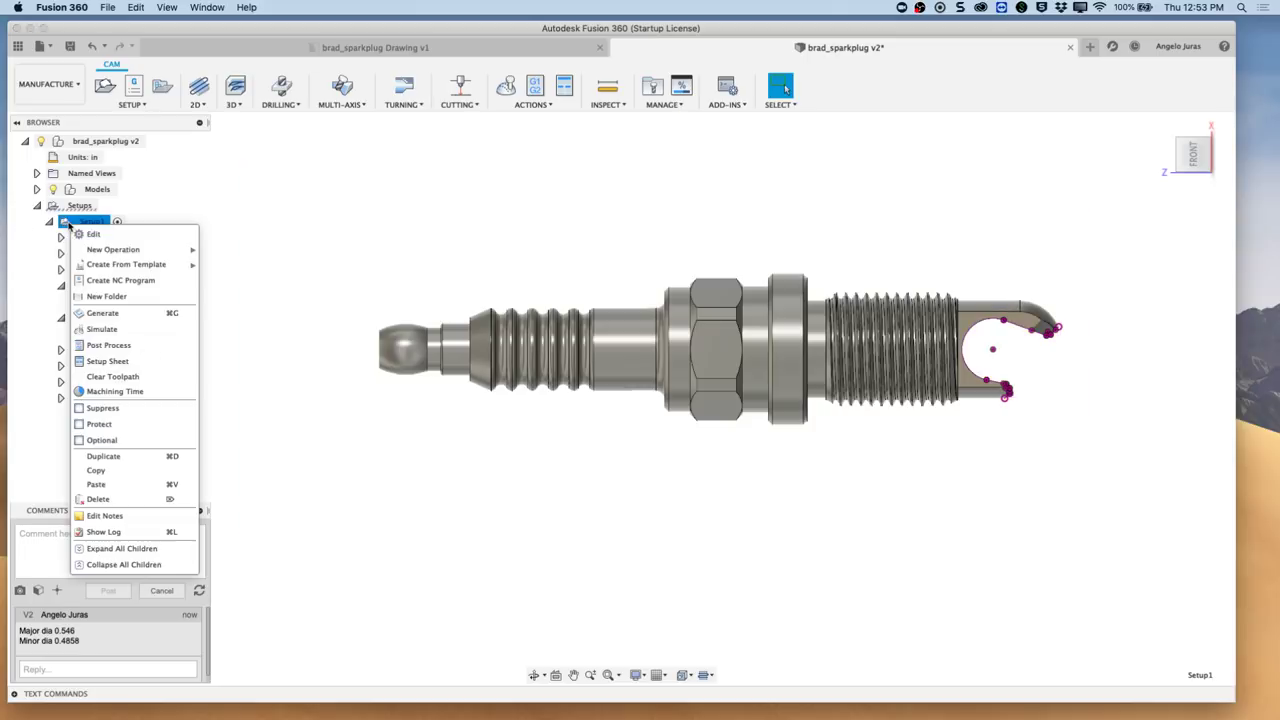
{"action": "left_click", "coordinate": [114, 489]}
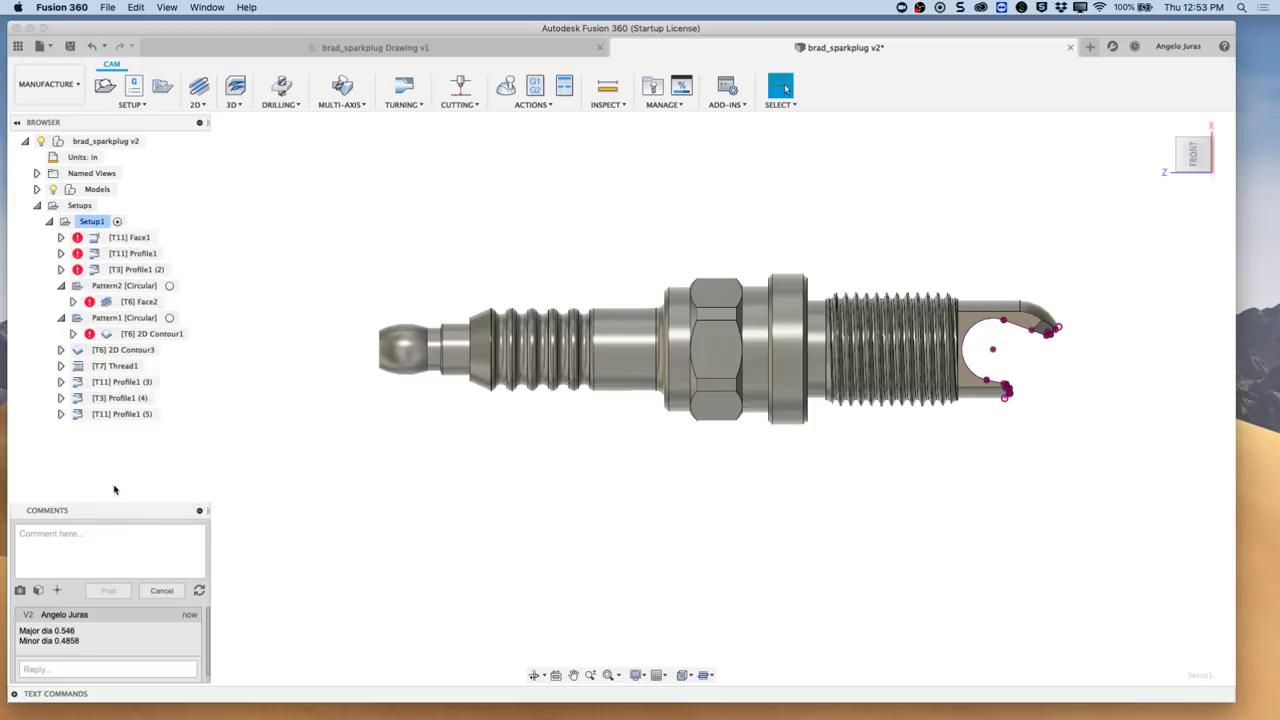
{"action": "left_click", "coordinate": [126, 420]}
{"action": "right_click", "coordinate": [126, 420]}
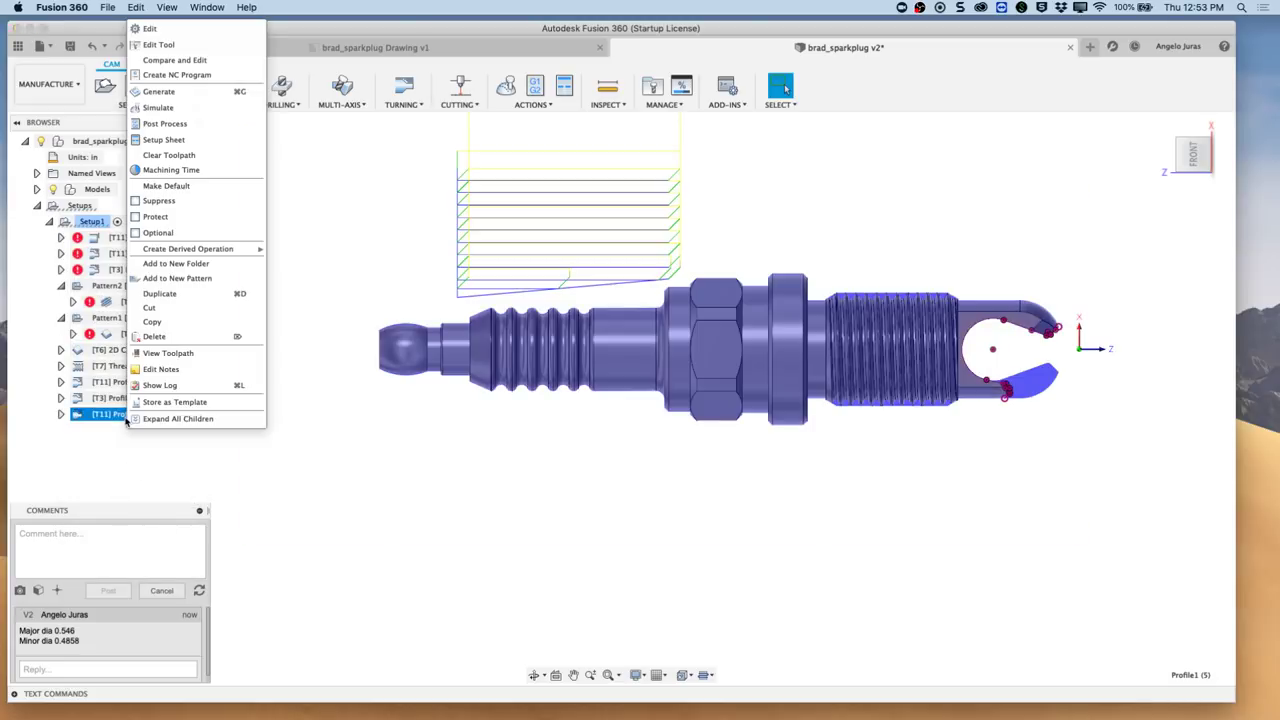
- Set Profile1 (5)'s back limit at the plug's left tip and front limit at a shoulder vertex
{"action": "left_click", "coordinate": [155, 30]}
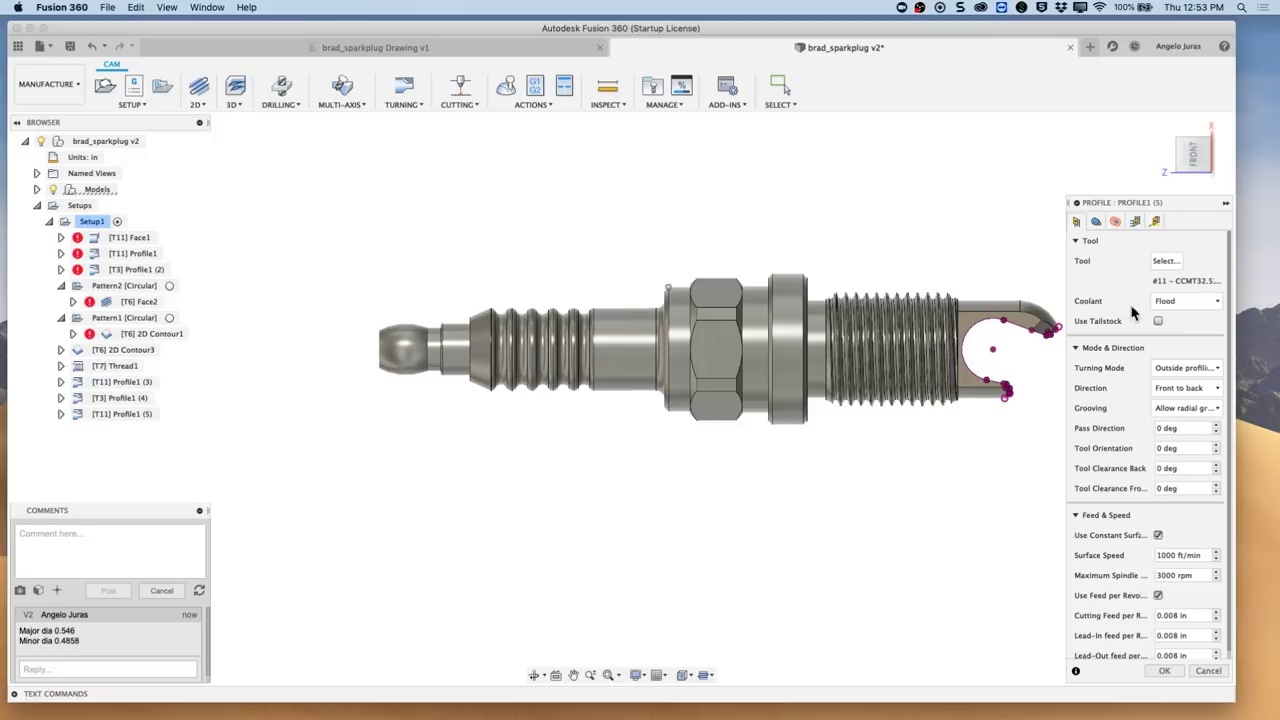
{"action": "left_click", "coordinate": [1117, 222]}
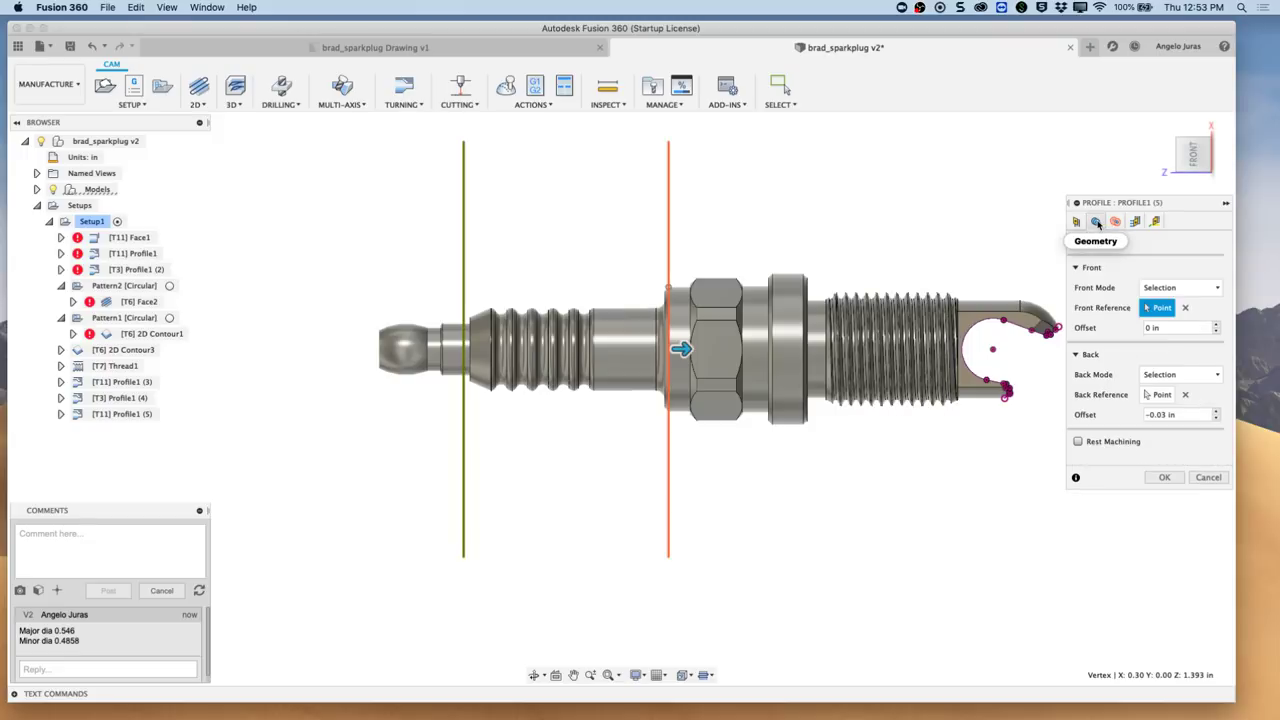
{"action": "left_click", "coordinate": [1185, 394]}
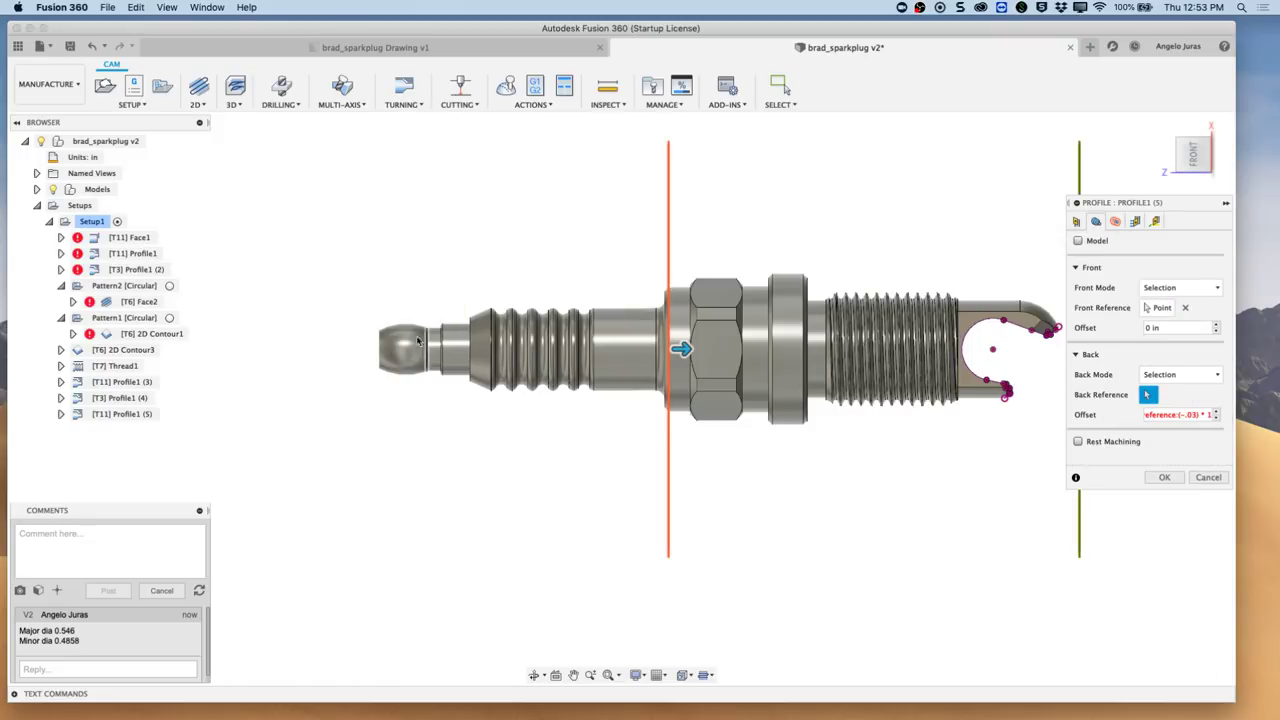
{"action": "left_click", "coordinate": [379, 331]}
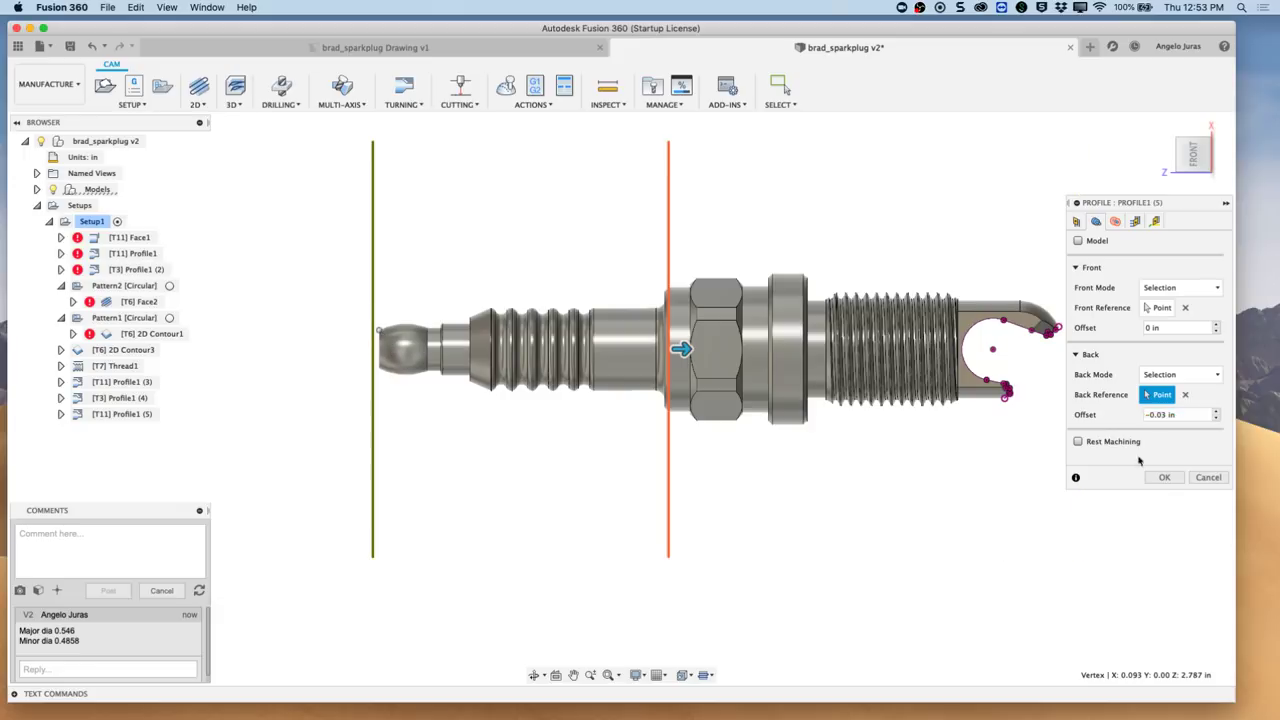
{"action": "left_click", "coordinate": [1185, 307]}
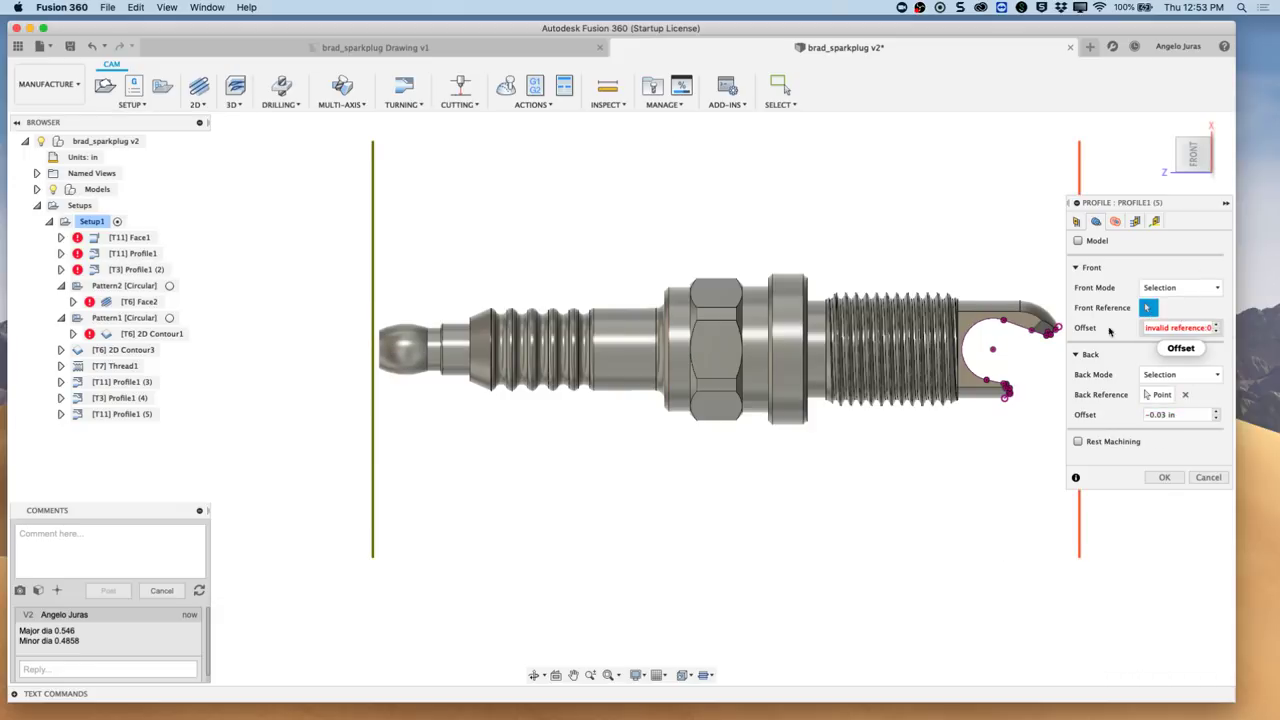
{"action": "left_click", "coordinate": [469, 321]}
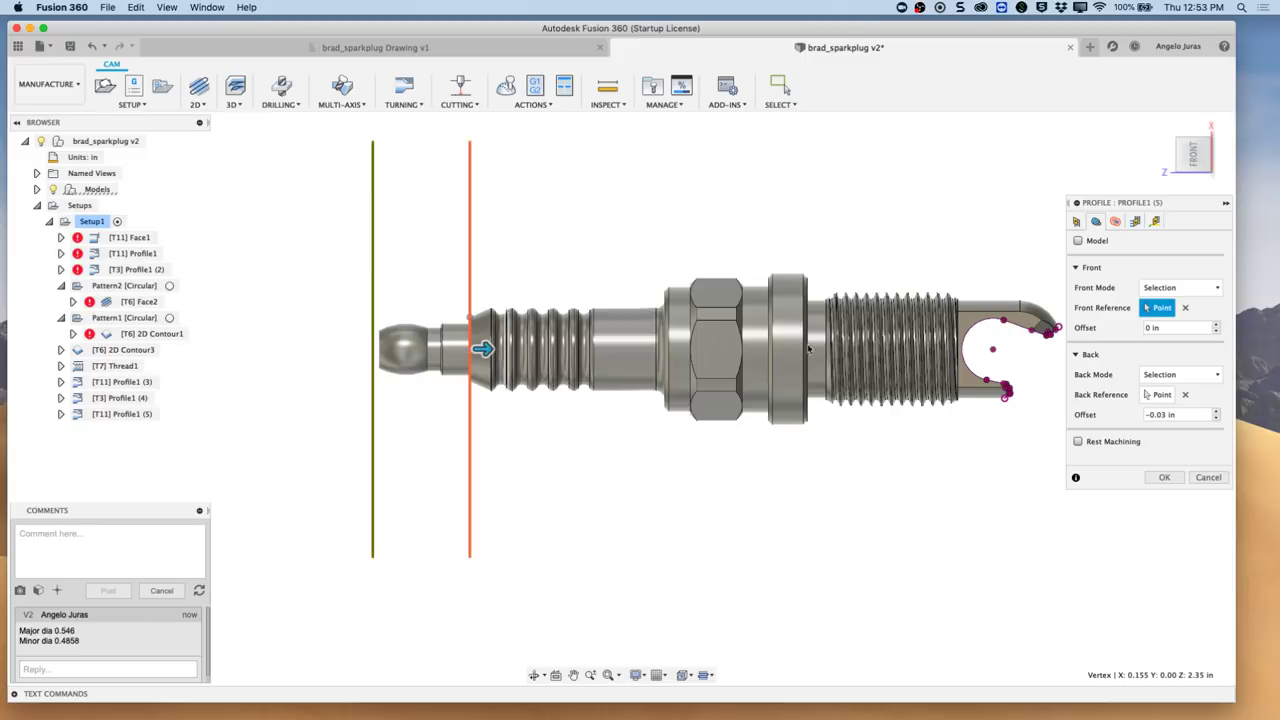
- Take the inner radius from the 0.093 in tip edge and regenerate Profile1 (5)
{"action": "left_click", "coordinate": [1116, 222]}
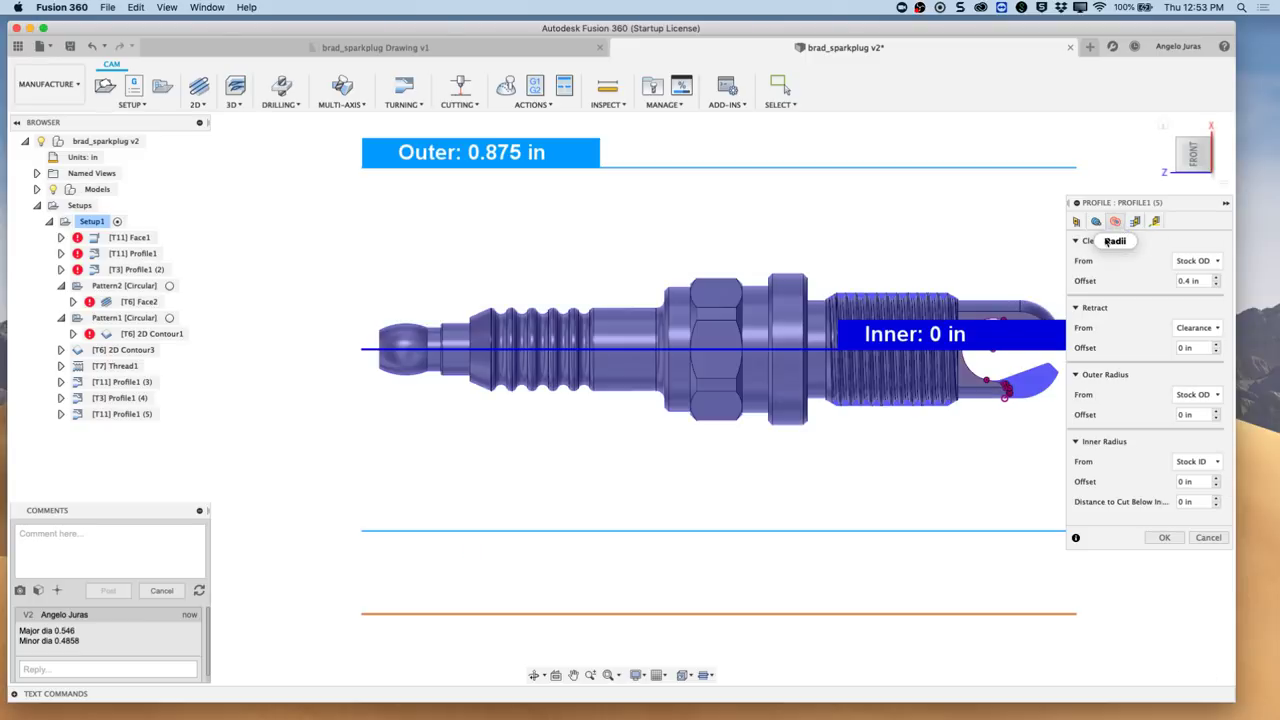
{"action": "left_click", "coordinate": [1197, 461]}
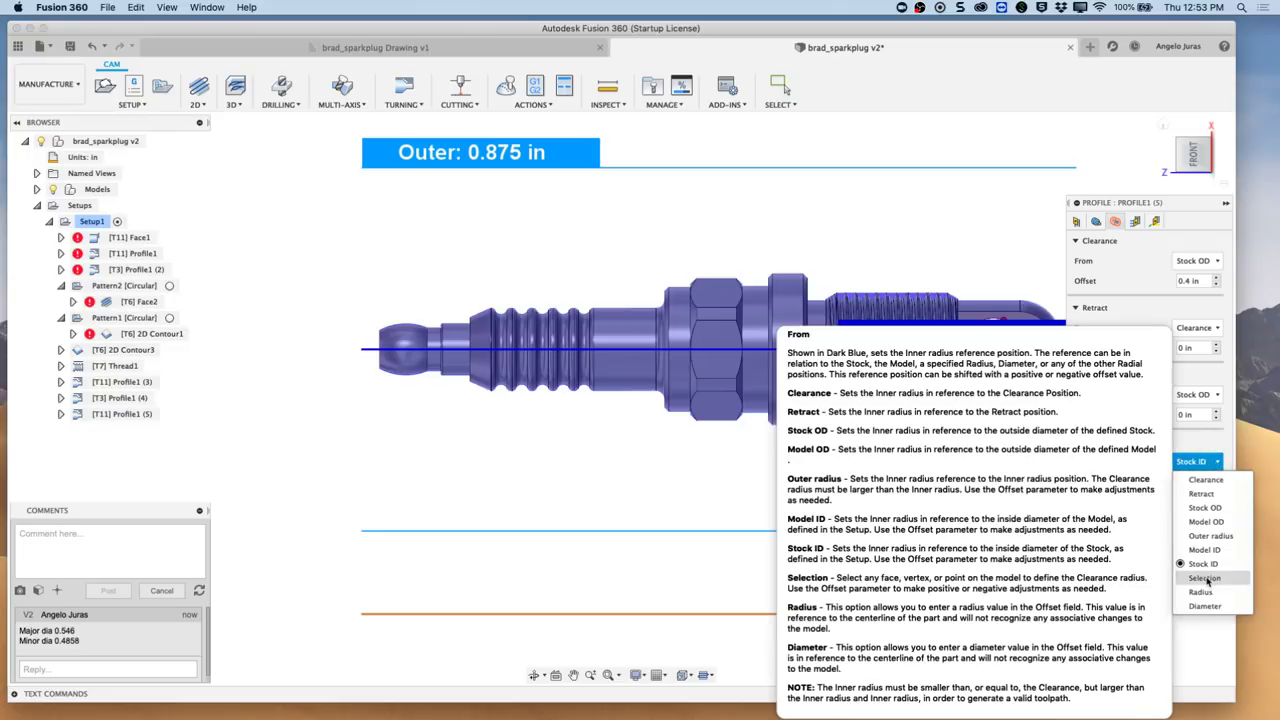
{"action": "left_click", "coordinate": [1204, 579]}
{"action": "middle_click_drag", "start_coordinate": [600, 450], "coordinate": [424, 450], "text": "shift"}
{"action": "left_click", "coordinate": [424, 450]}
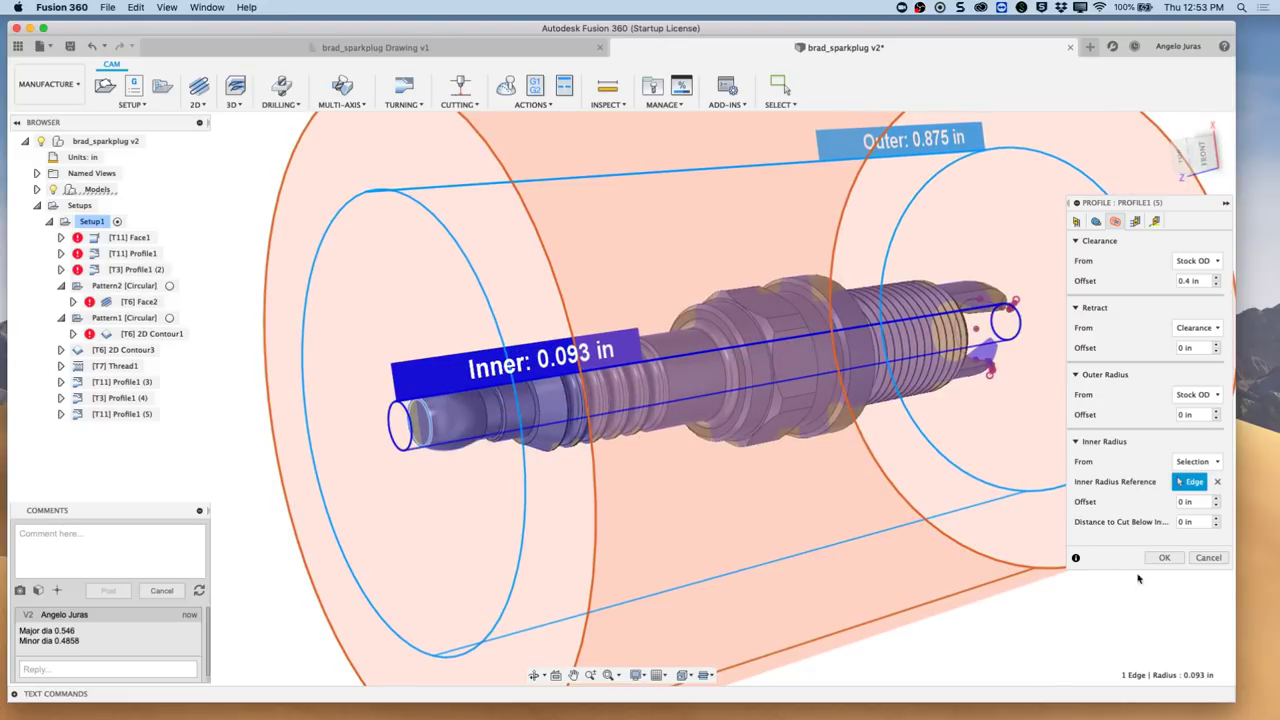
{"action": "left_click", "coordinate": [1164, 558]}
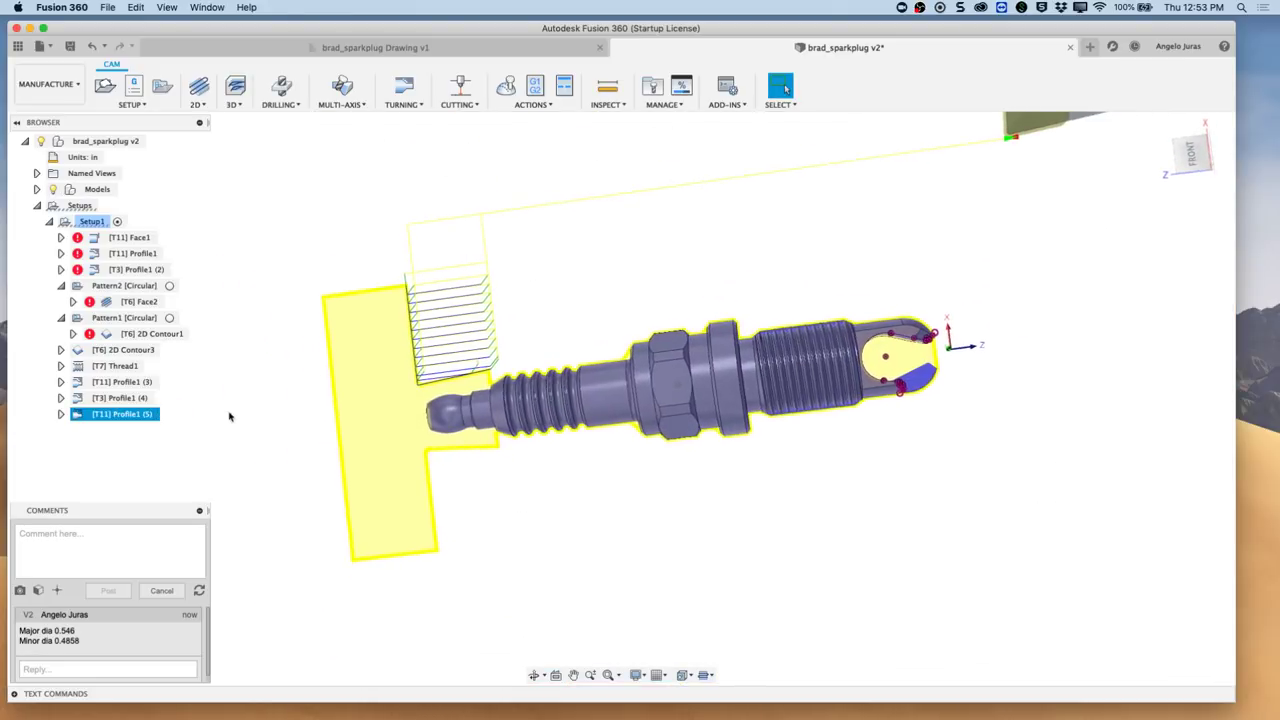
- Duplicate [T3] Profile1 (4) as Profile1 (6) and move it below Profile1 (5)
{"action": "right_click", "coordinate": [127, 400]}
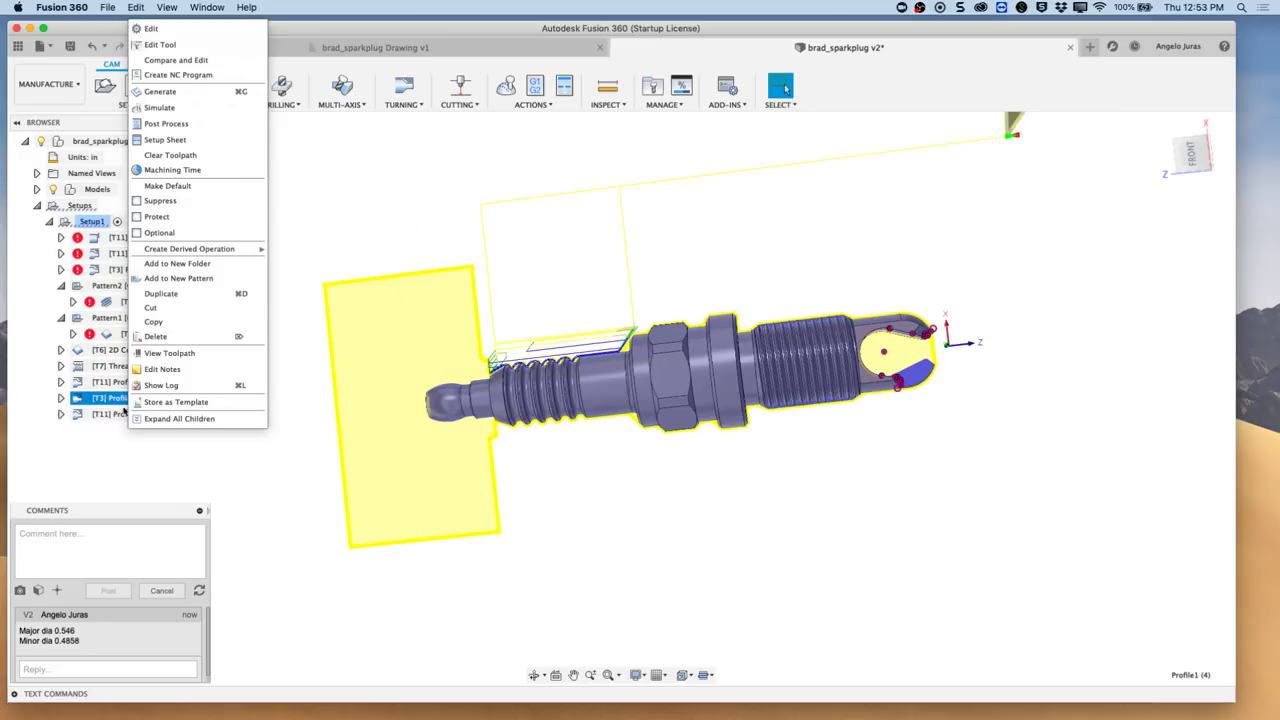
{"action": "left_click", "coordinate": [165, 293]}
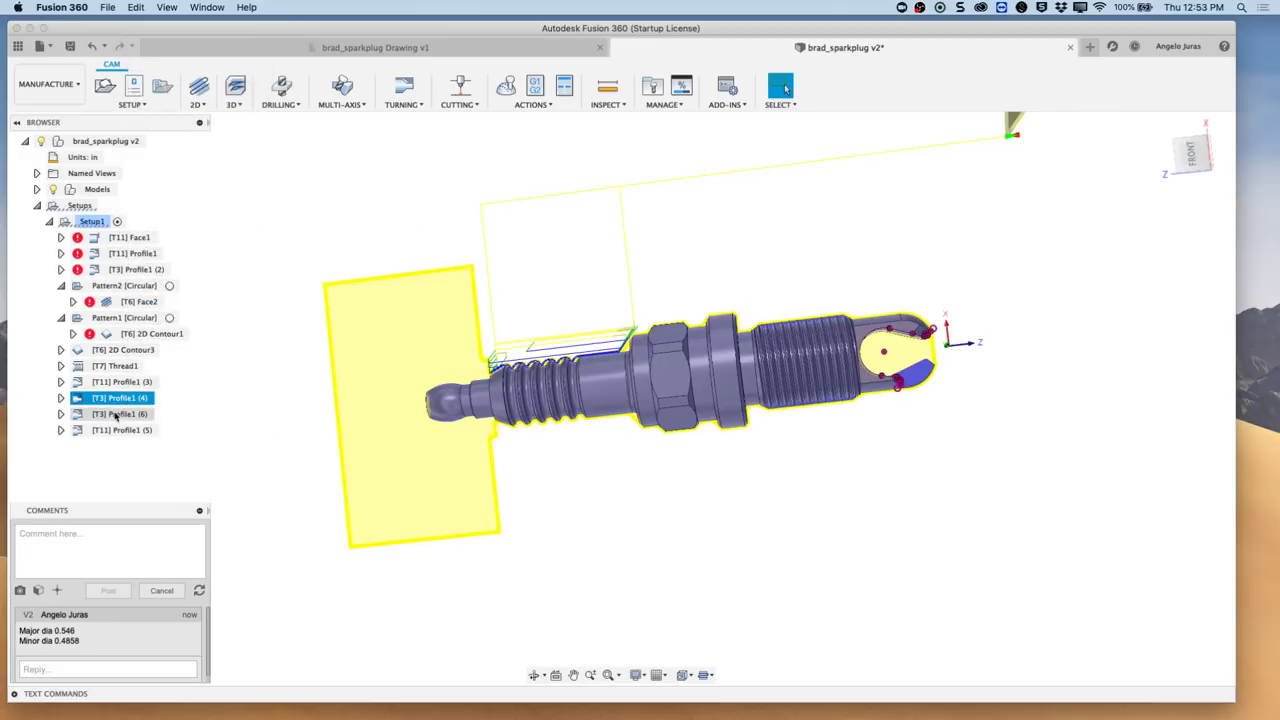
{"action": "left_click", "coordinate": [117, 418]}
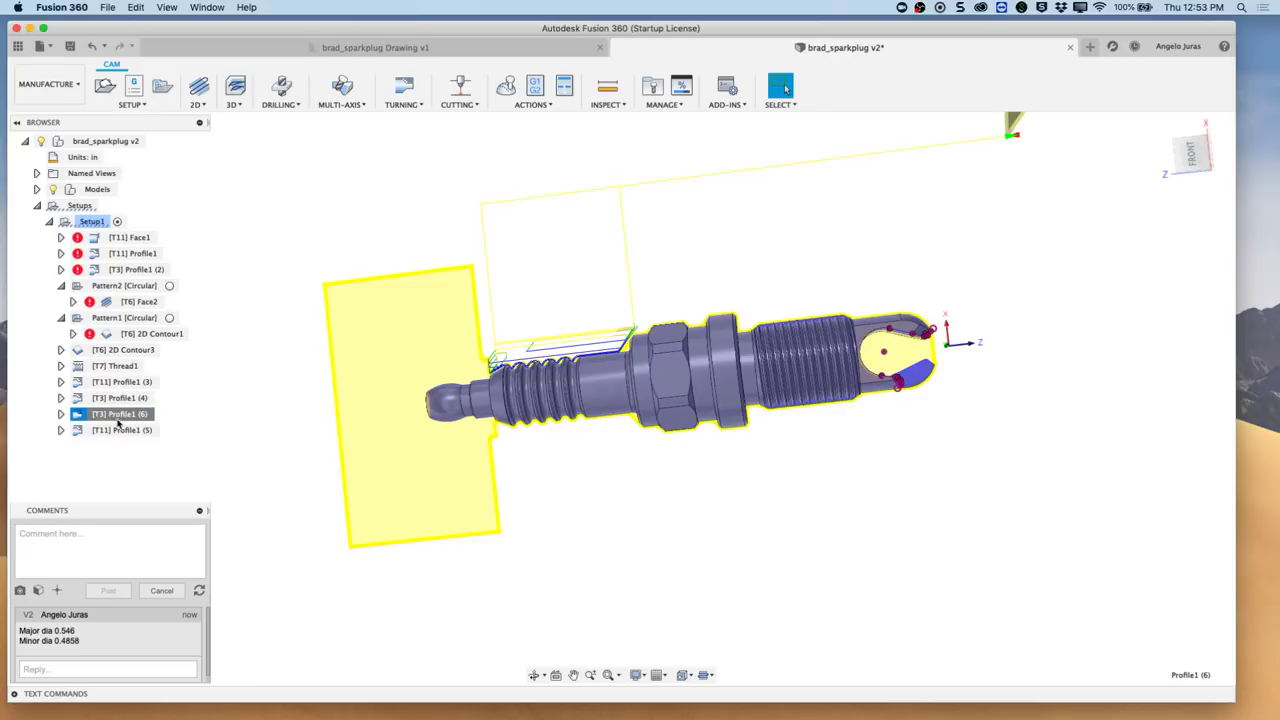
{"action": "left_click_drag", "start_coordinate": [118, 422], "coordinate": [115, 441]}
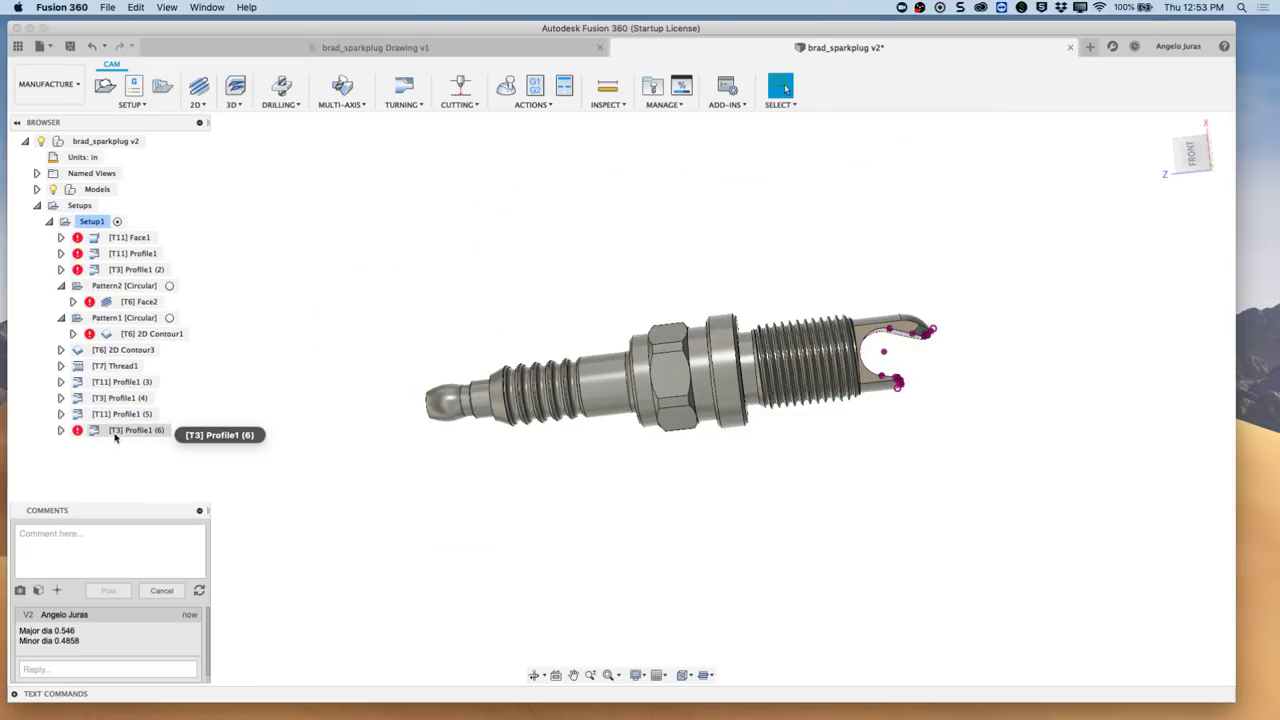
- Set Profile1 (6)'s back limit at the plug's tip vertex and front limit near the left end
{"action": "left_click", "coordinate": [118, 430]}
{"action": "right_click", "coordinate": [118, 431]}
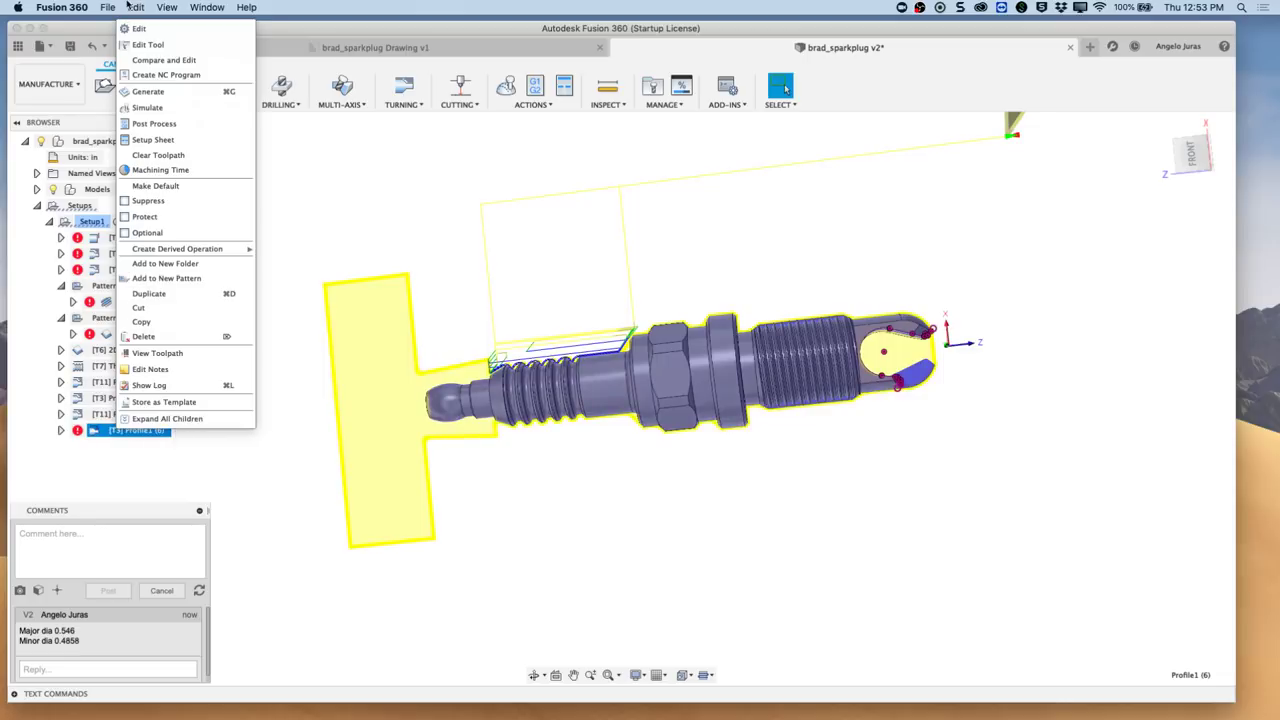
{"action": "left_click", "coordinate": [137, 29]}
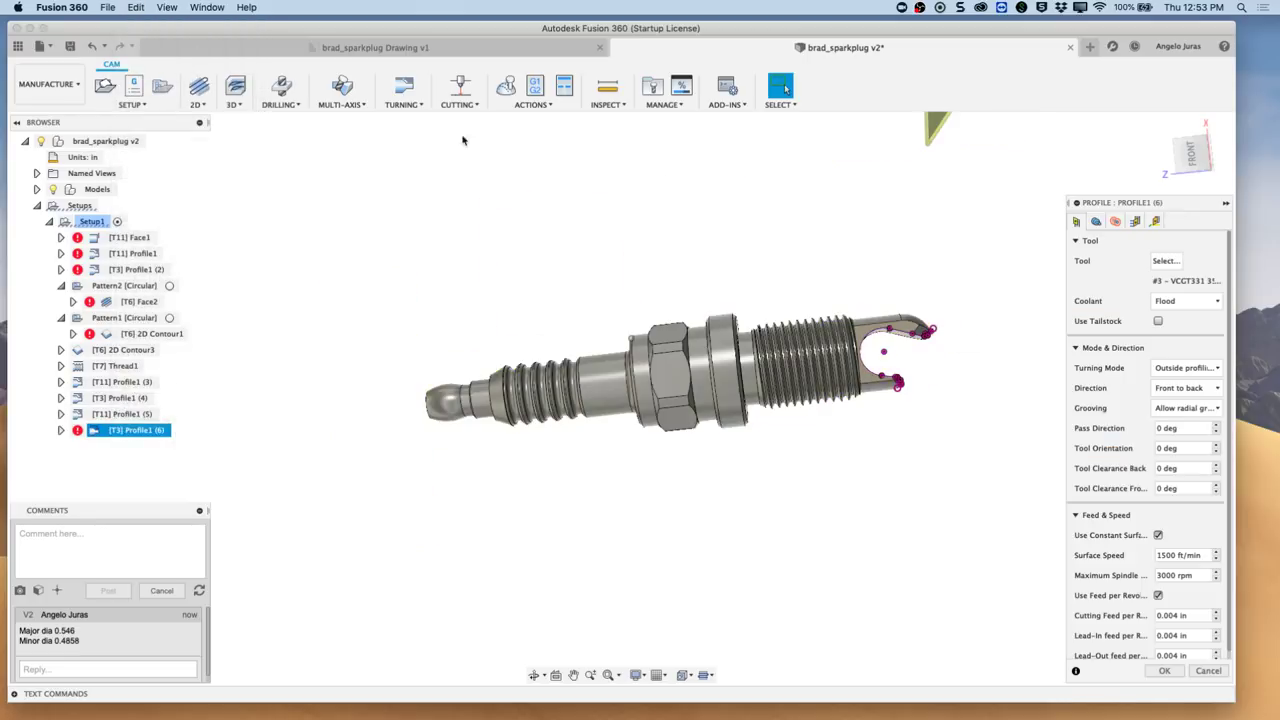
{"action": "left_click", "coordinate": [1095, 221]}
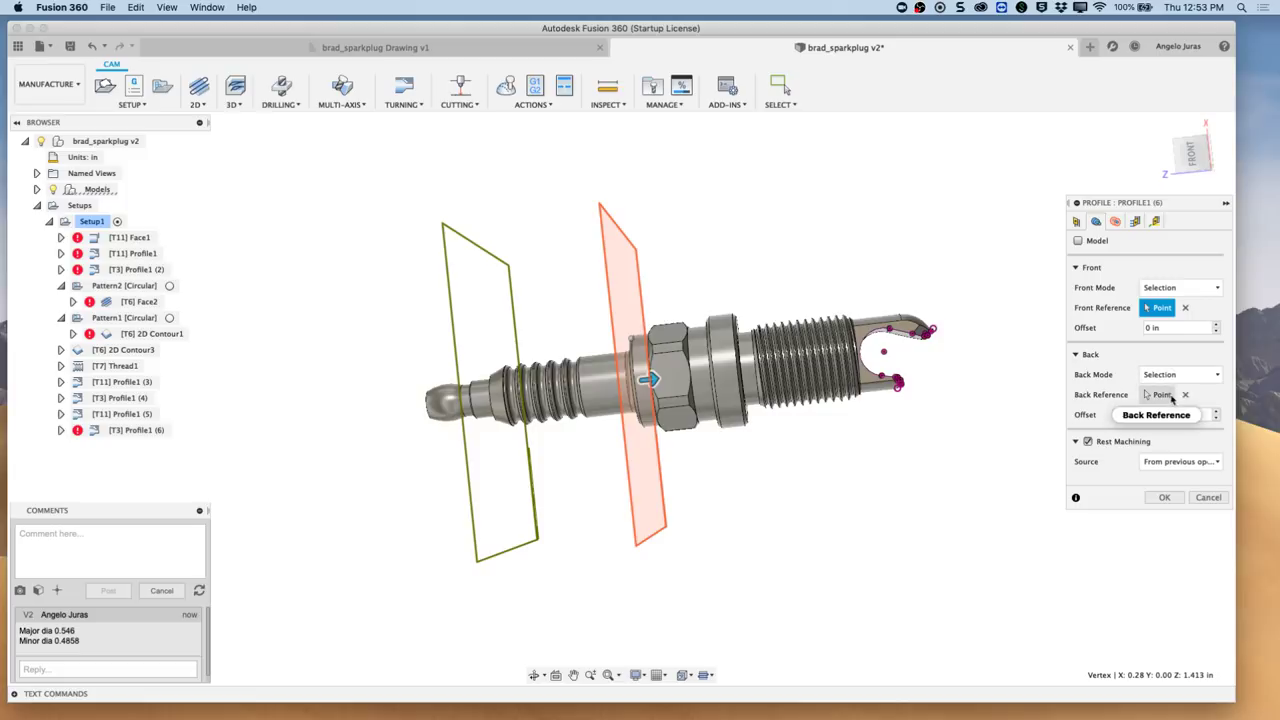
{"action": "left_click", "coordinate": [1189, 160]}
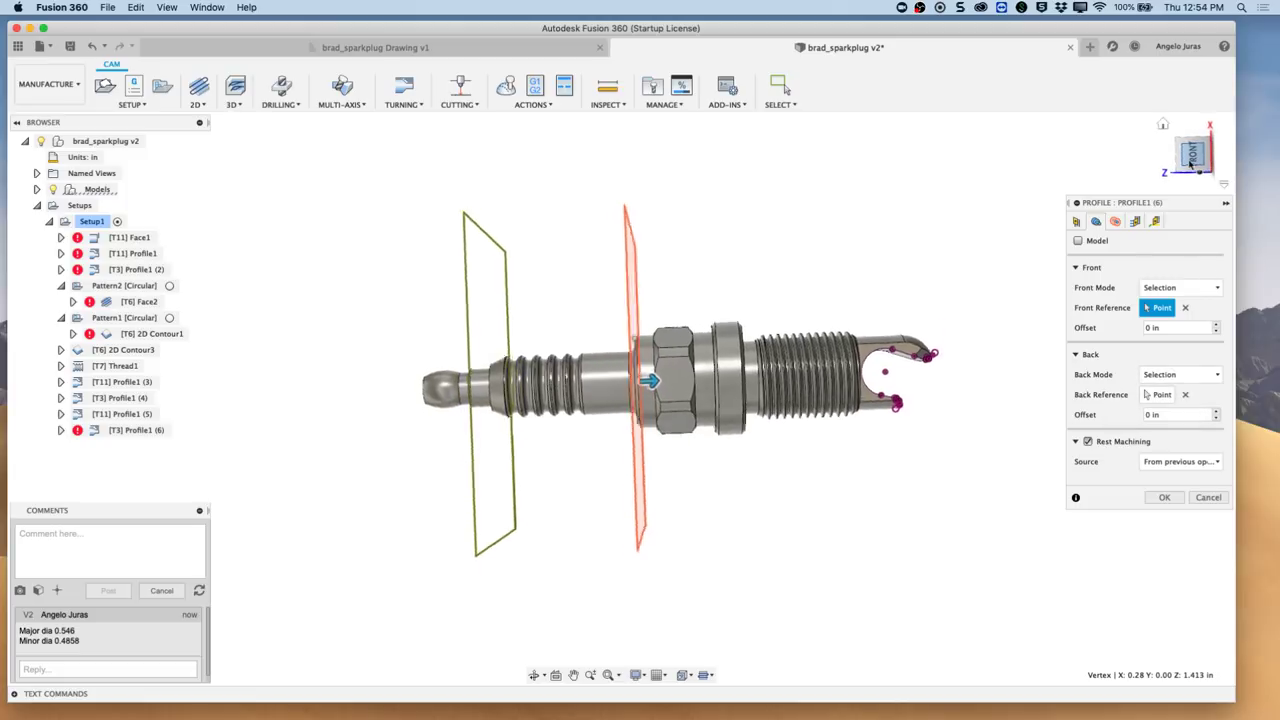
{"action": "left_click", "coordinate": [1186, 395]}
{"action": "left_click", "coordinate": [422, 373]}
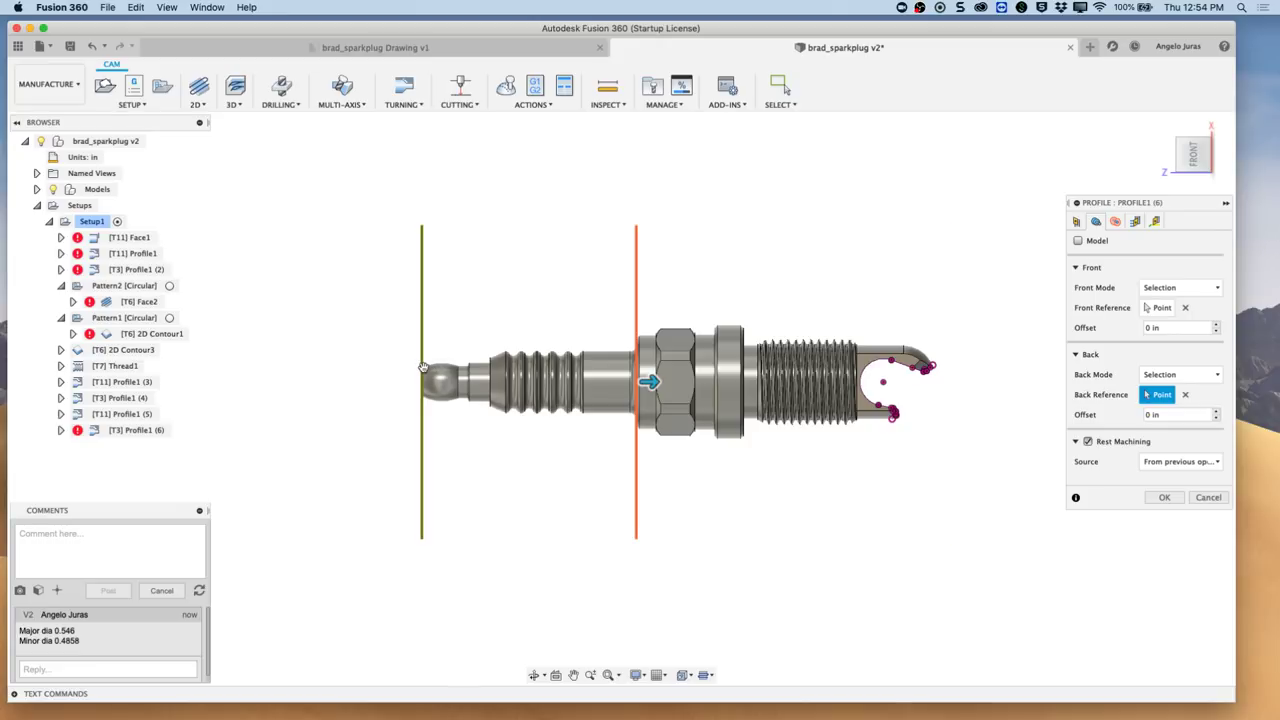
{"action": "left_click", "coordinate": [1185, 308]}
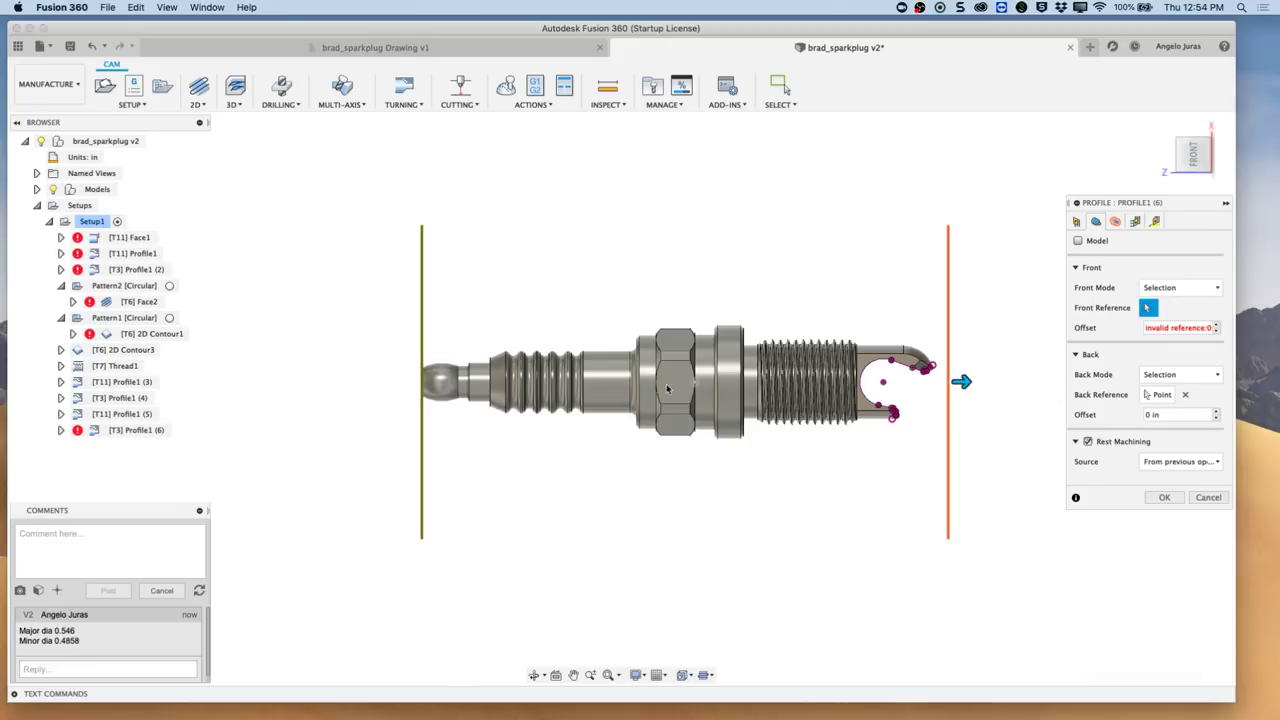
{"action": "left_click", "coordinate": [493, 366]}
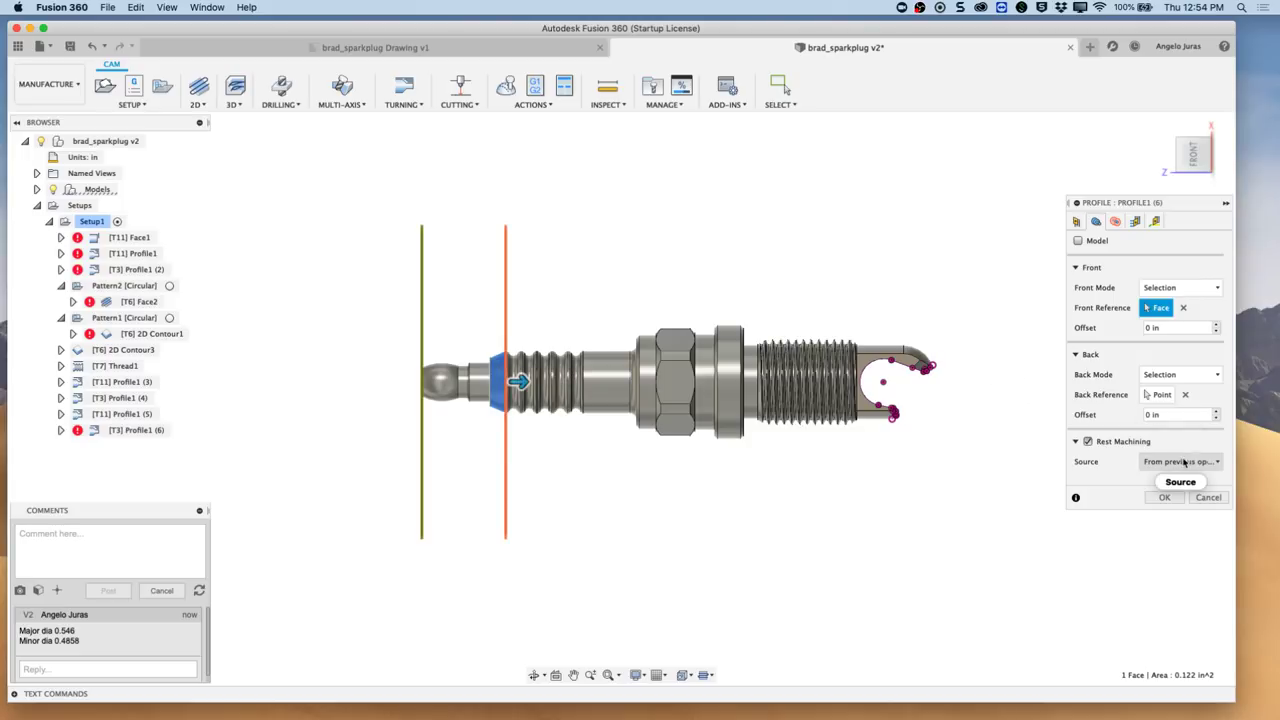
- Check the 0.093 in inner-radius setting and generate Profile1 (6)
{"action": "left_click", "coordinate": [1120, 221]}
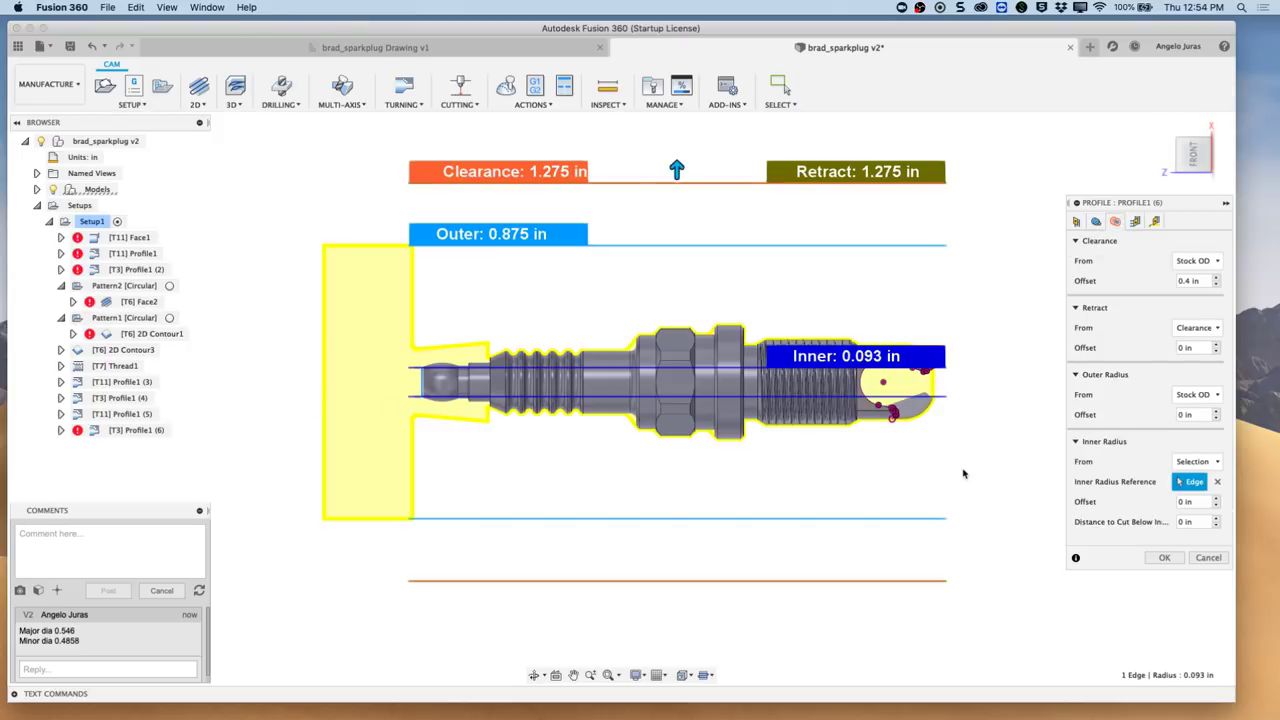
{"action": "middle_click_drag", "start_coordinate": [963, 551], "coordinate": [905, 540], "text": "shift"}
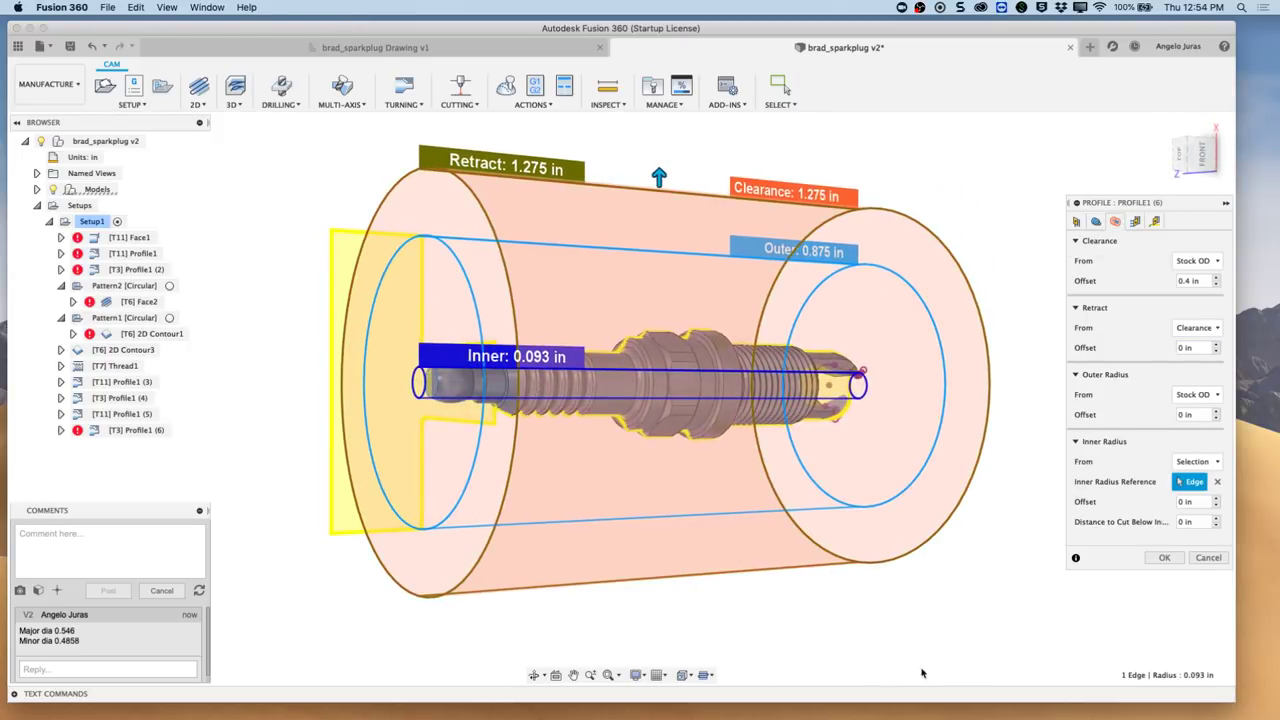
{"action": "left_click", "coordinate": [1160, 560]}
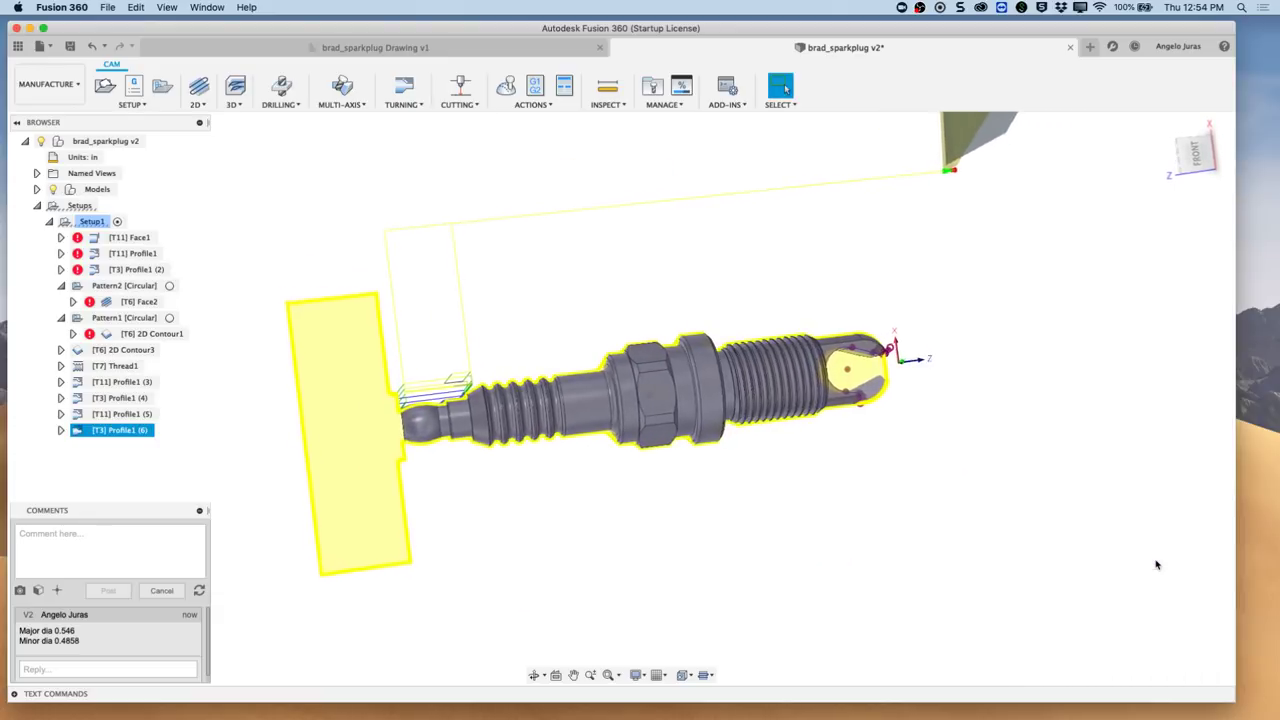
- Preview the Thread1 toolpath and the Profile1 (3) through (6) toolpaths, ending on [T11] Profile1 (5)
{"action": "left_click", "coordinate": [116, 368]}
{"action": "left_click", "coordinate": [121, 382]}
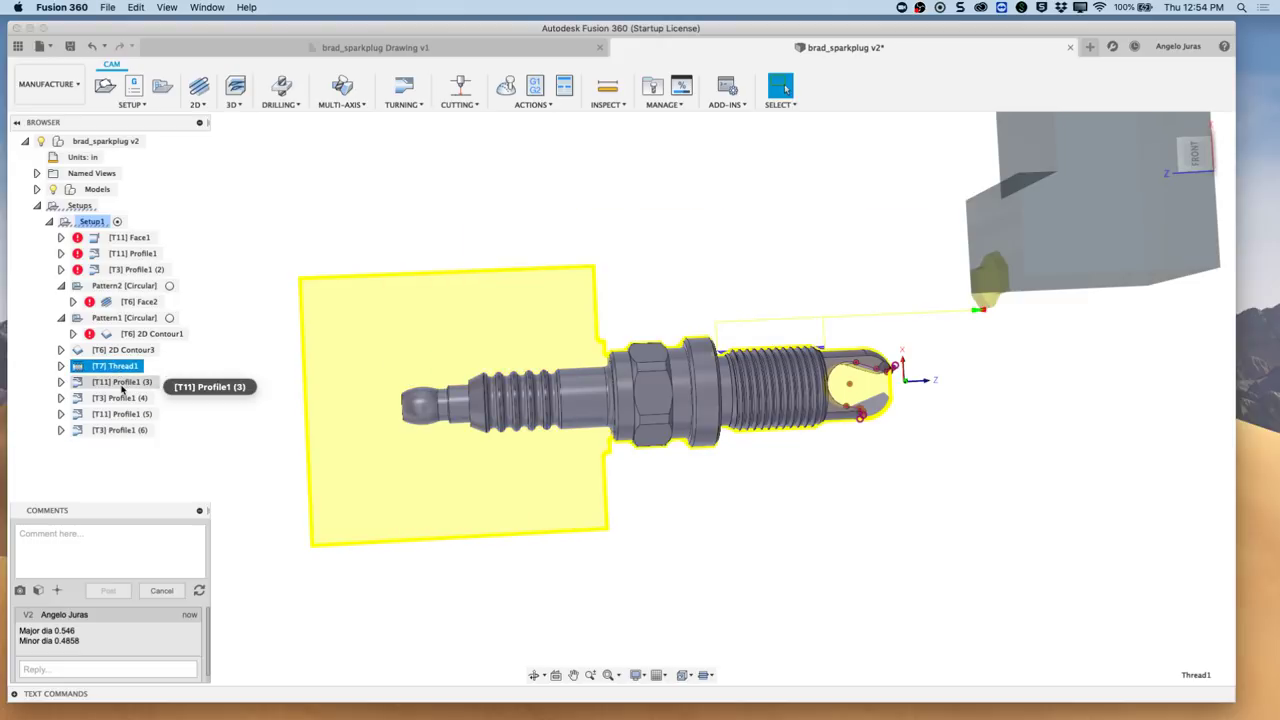
{"action": "left_click", "coordinate": [135, 398]}
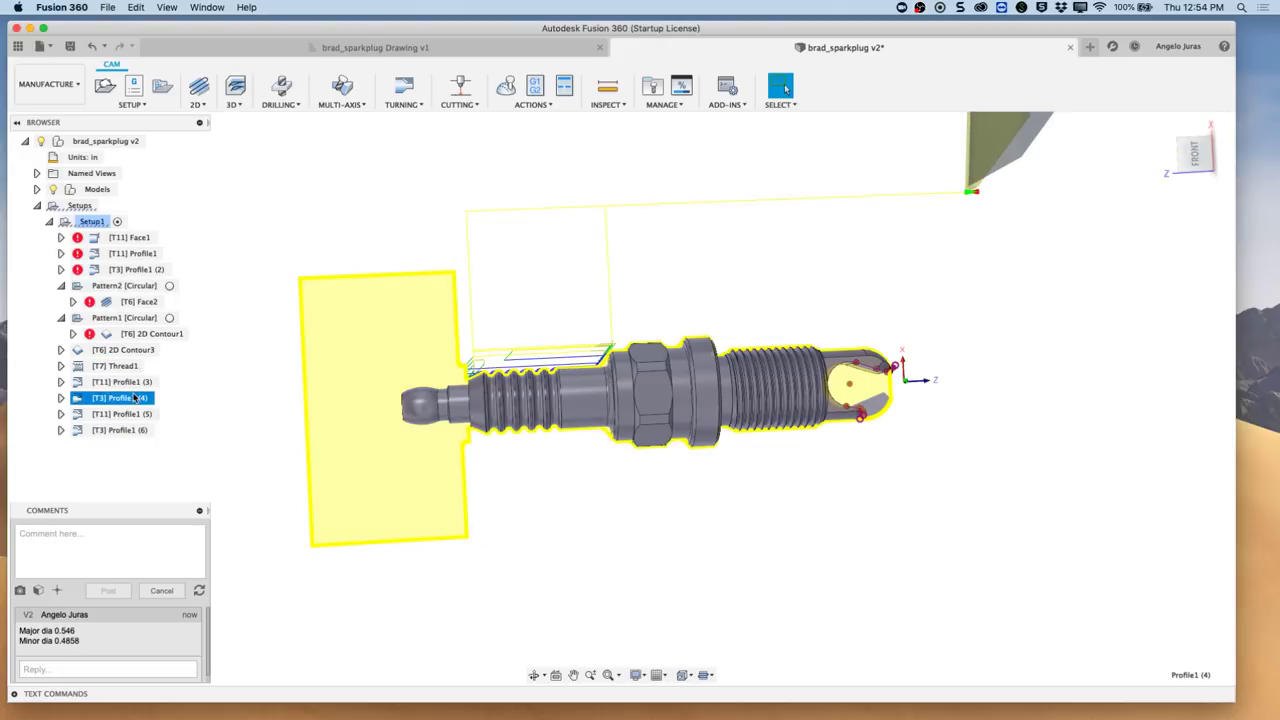
{"action": "left_click", "coordinate": [130, 414]}
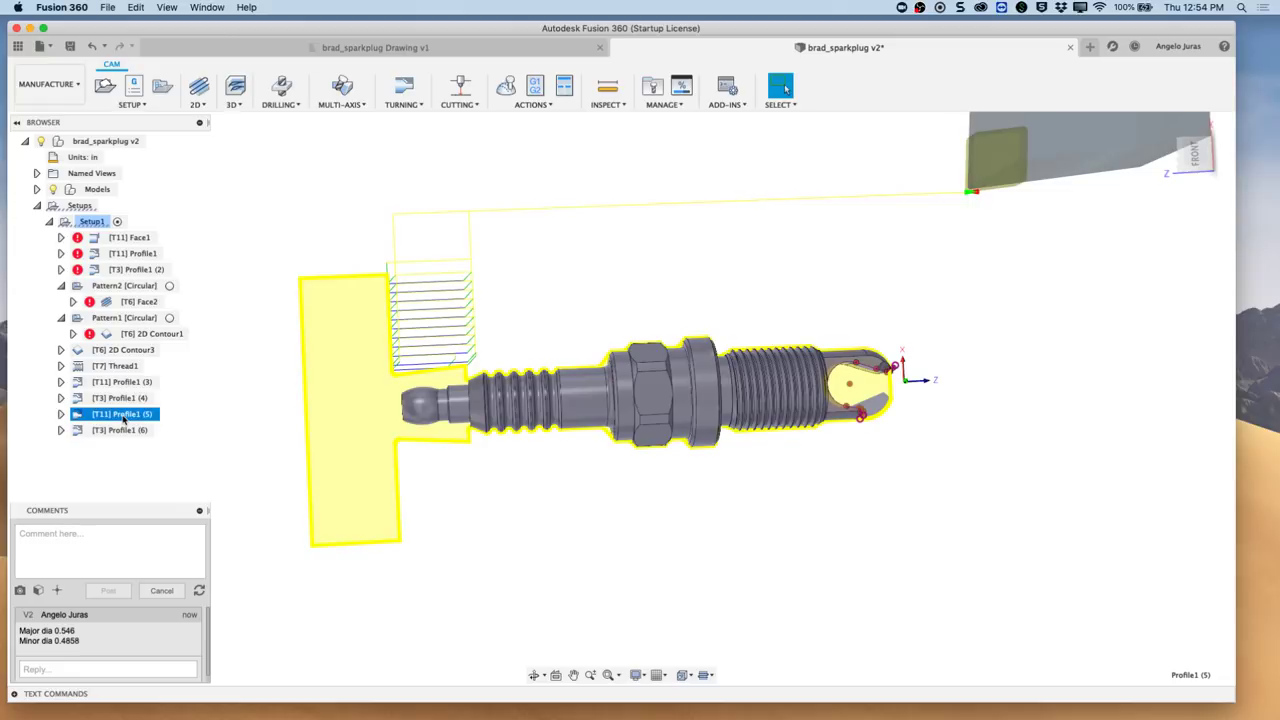
{"action": "left_click", "coordinate": [139, 431]}
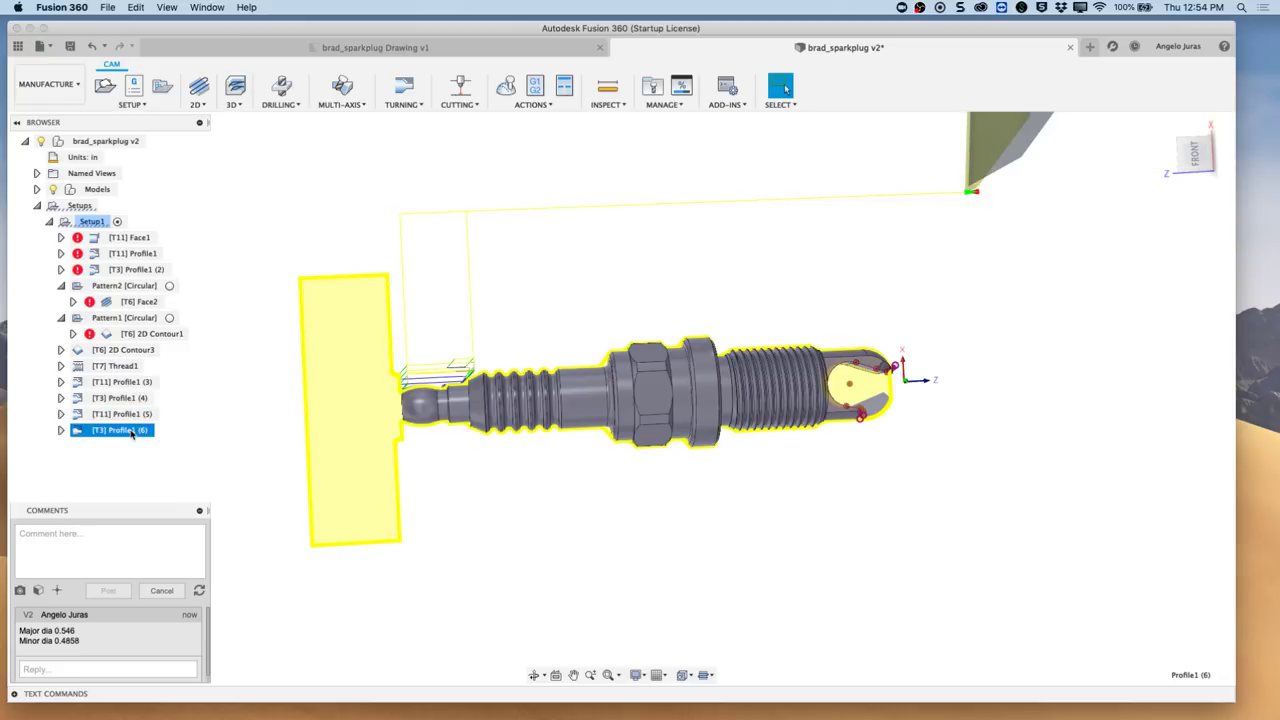
{"action": "middle_click_drag", "start_coordinate": [400, 357], "coordinate": [410, 376], "text": "shift"}
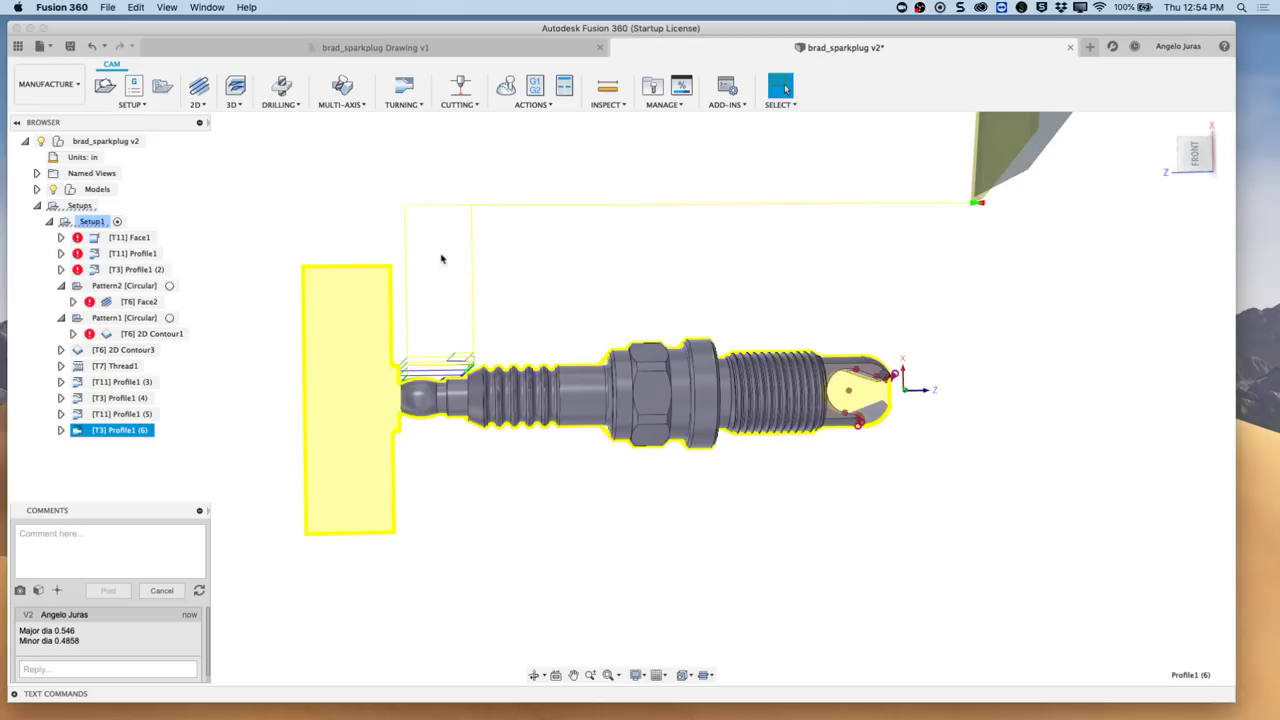
{"action": "left_click", "coordinate": [386, 386]}
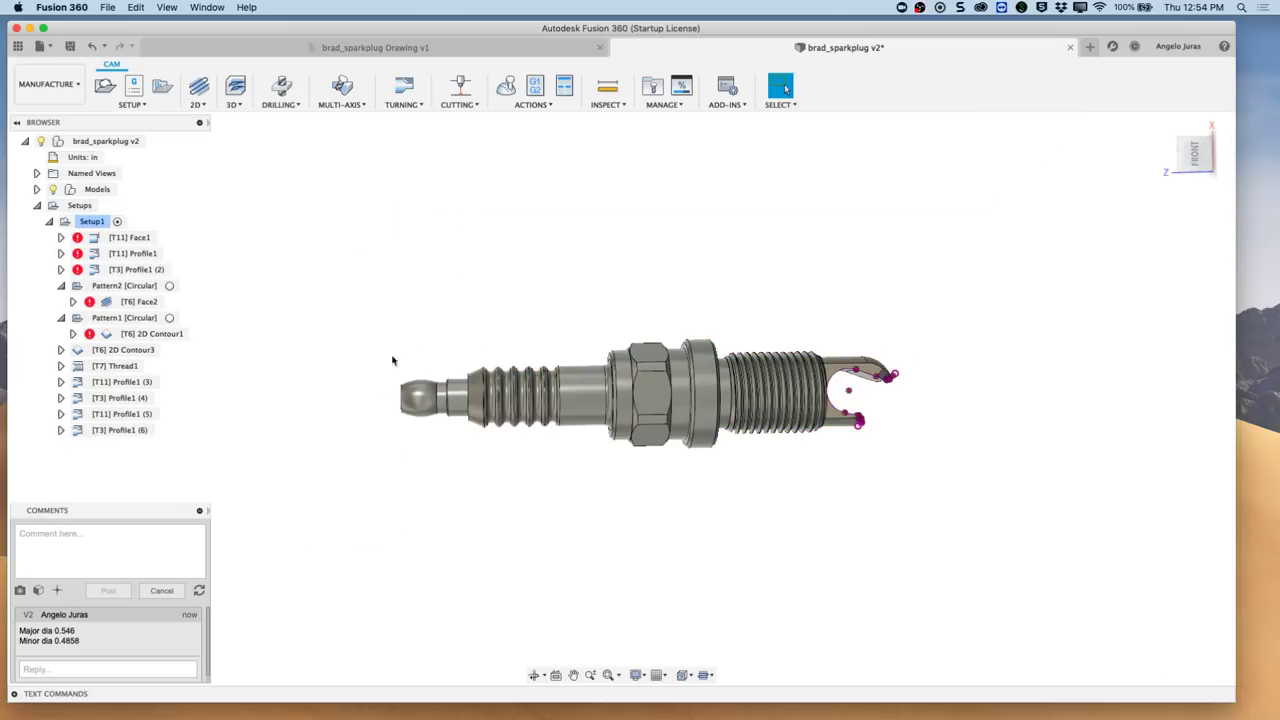
{"action": "left_click", "coordinate": [136, 431]}
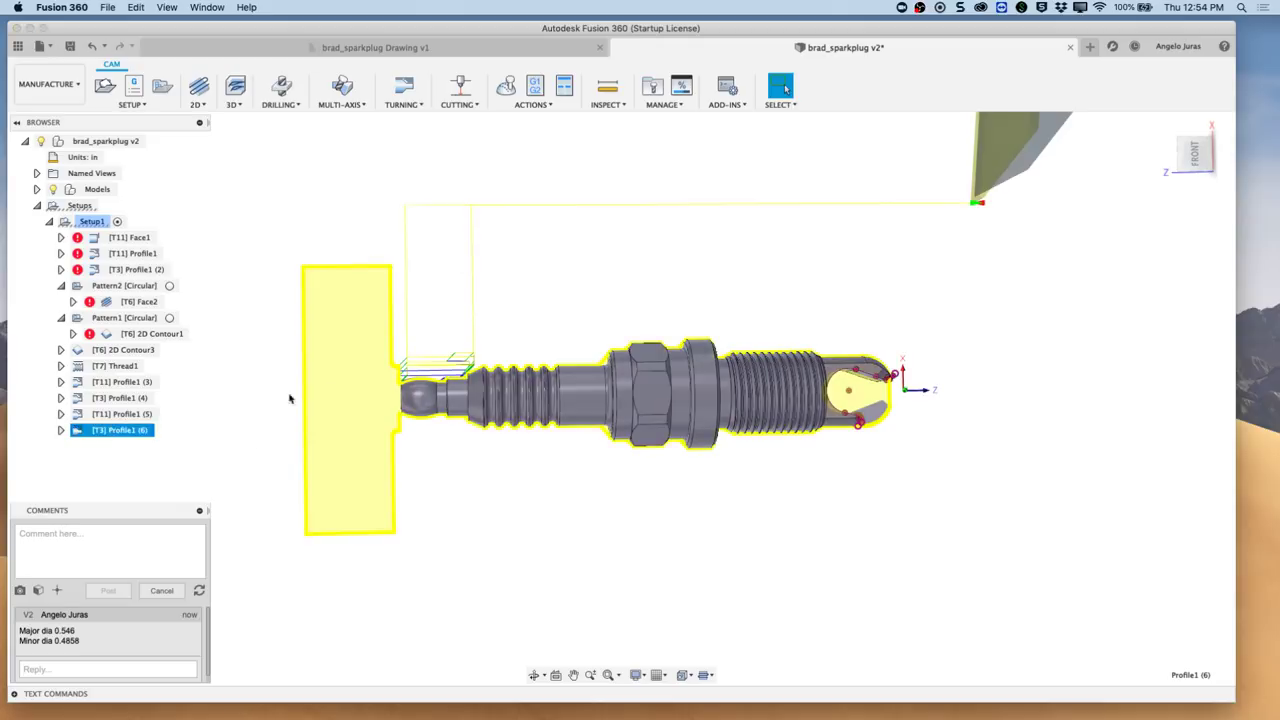
{"action": "left_click", "coordinate": [125, 418]}
- Change [T11] Profile1 (5)'s back offset from -0.03 in to -0.15 in and regenerate its toolpath
{"action": "right_click", "coordinate": [125, 422]}
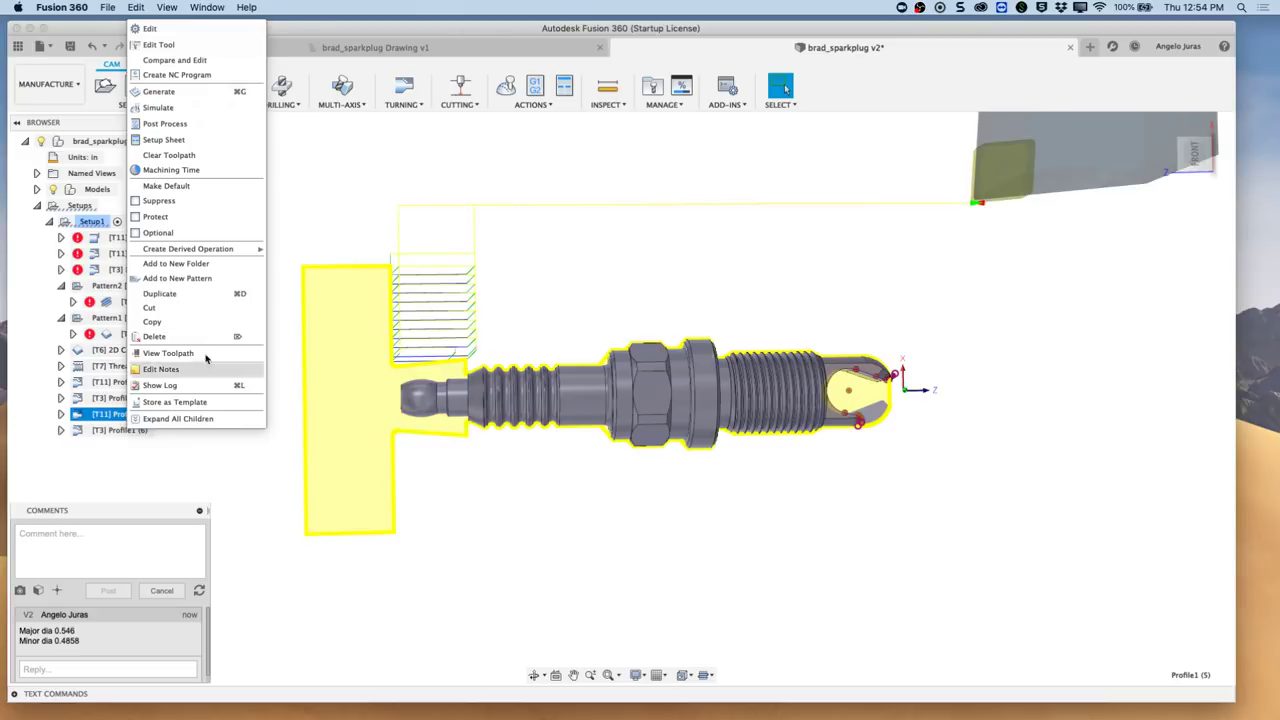
{"action": "left_click", "coordinate": [160, 28]}
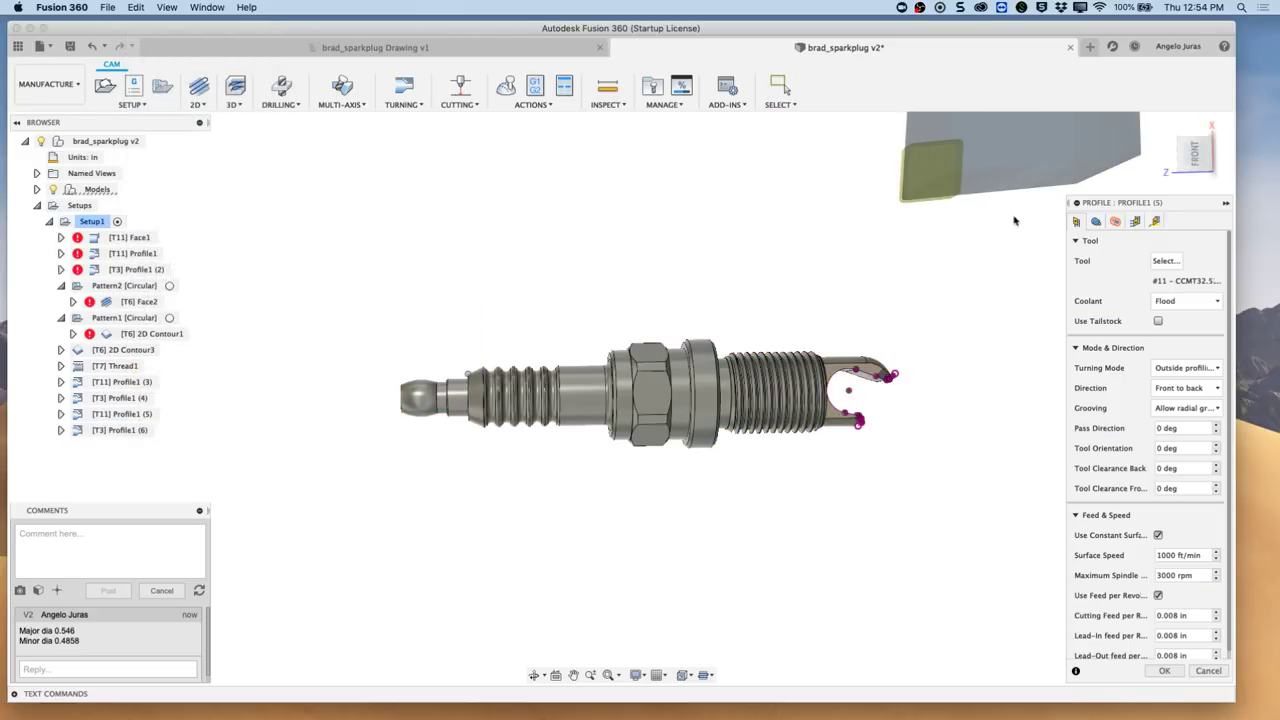
{"action": "left_click", "coordinate": [1095, 221]}
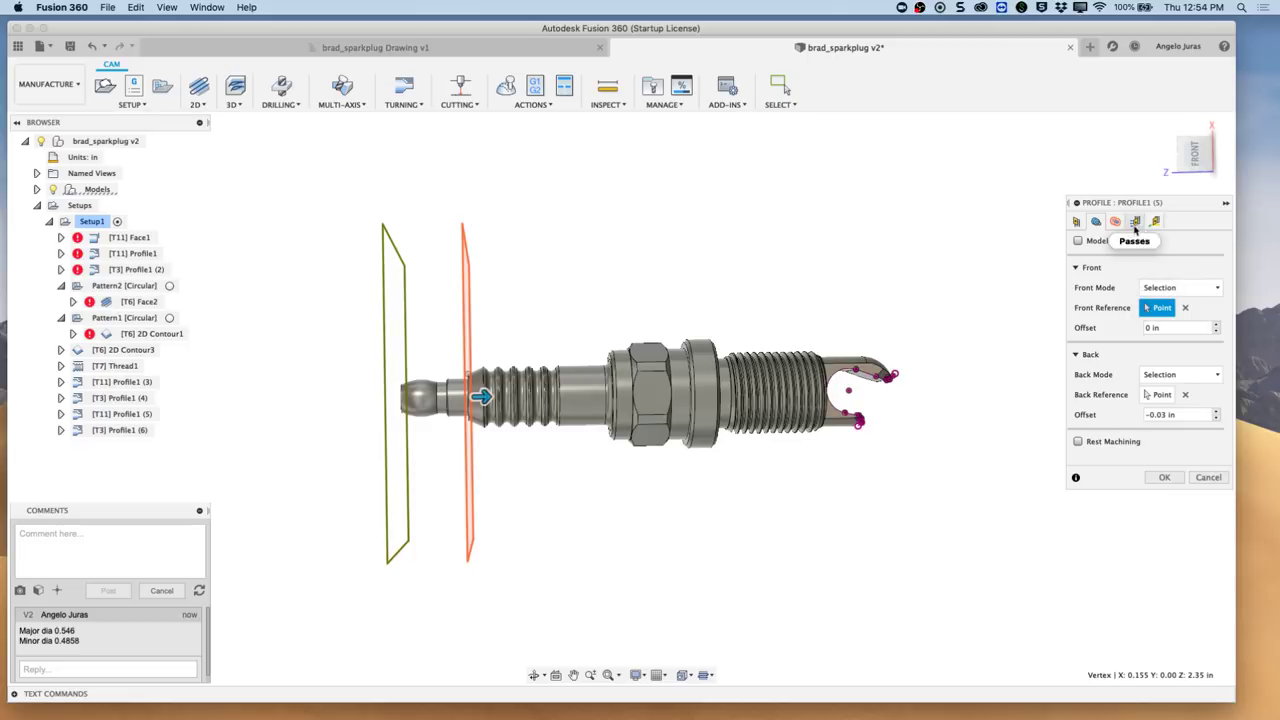
{"action": "left_click", "coordinate": [1193, 153]}
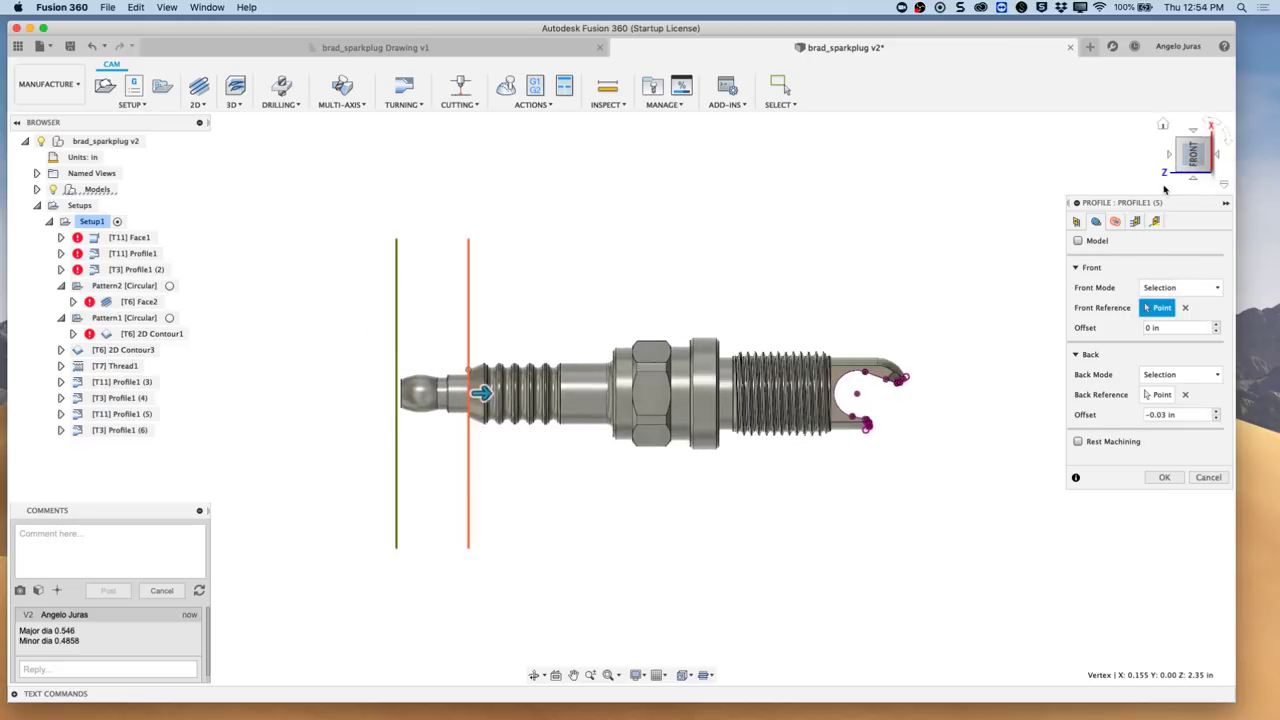
{"action": "left_click_drag", "start_coordinate": [1190, 414], "coordinate": [1140, 416]}
{"action": "type", "text": "-.15"}
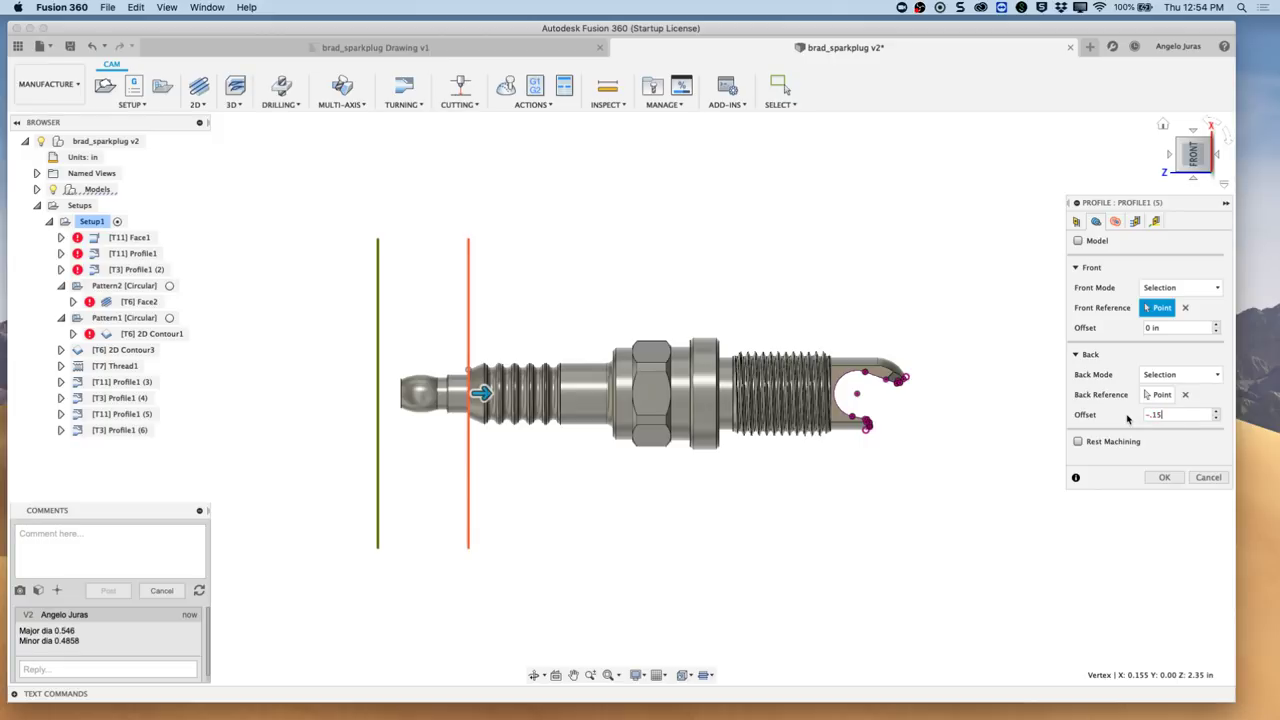
{"action": "left_click", "coordinate": [1164, 477]}
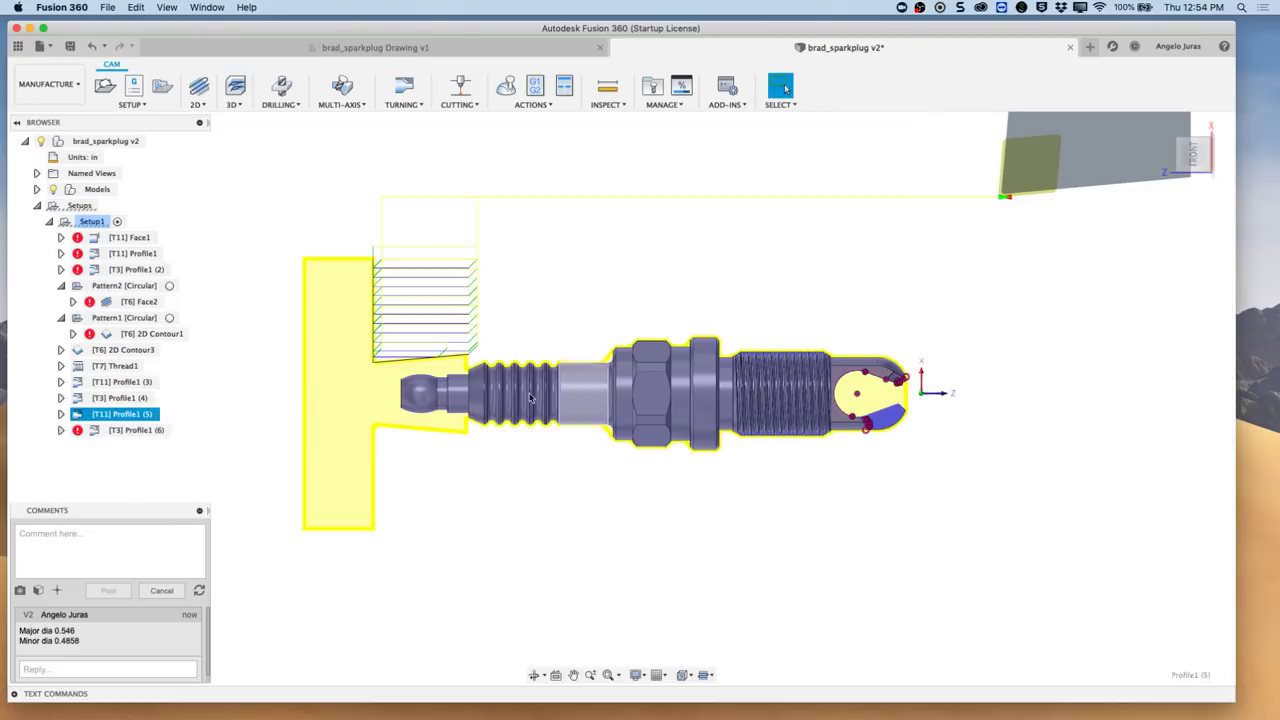
{"action": "left_click", "coordinate": [116, 430]}
- Edit [T3] Profile1 (6) so its back offset goes from 0 in to -0.14 in, regenerating it
{"action": "right_click", "coordinate": [116, 430]}
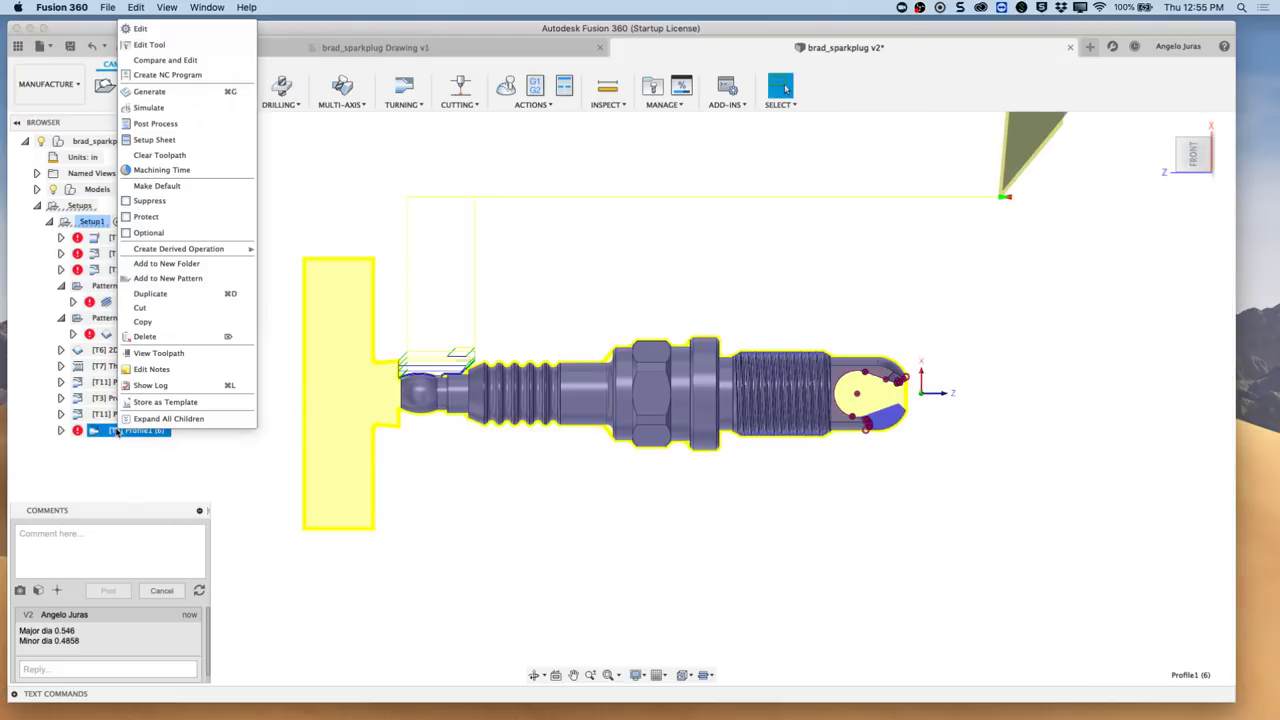
{"action": "left_click", "coordinate": [140, 29]}
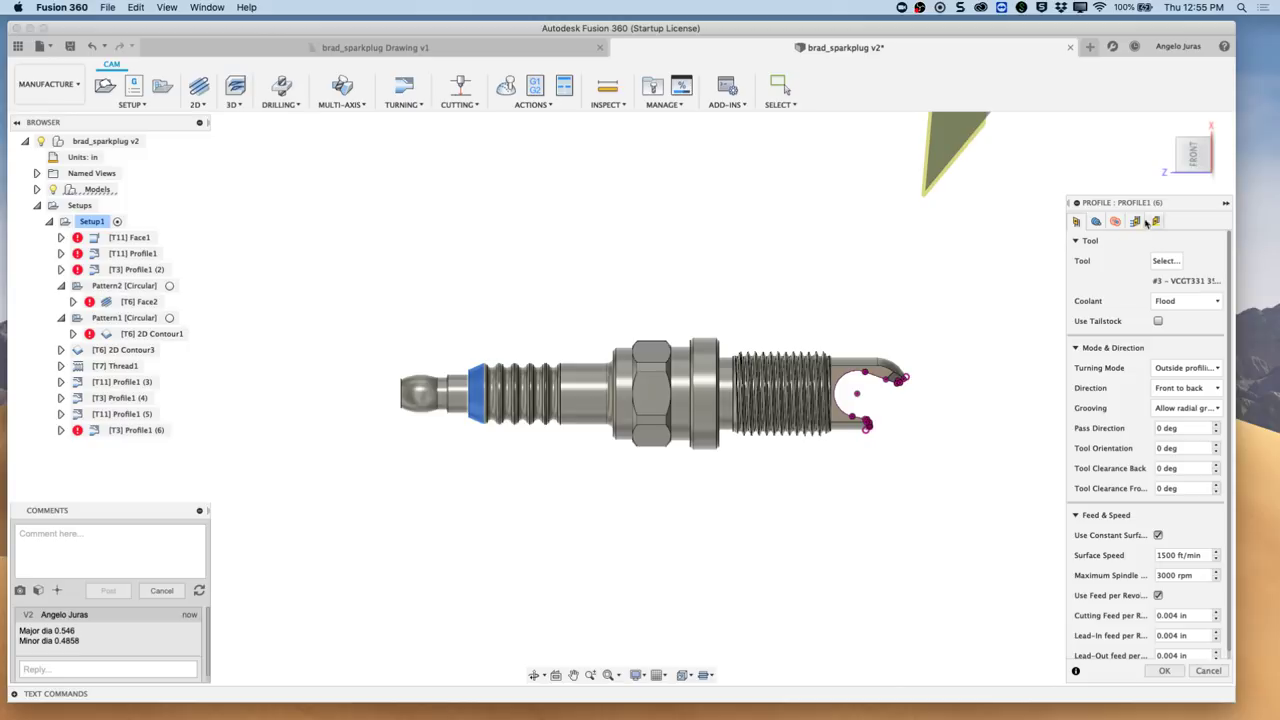
{"action": "left_click", "coordinate": [1096, 221]}
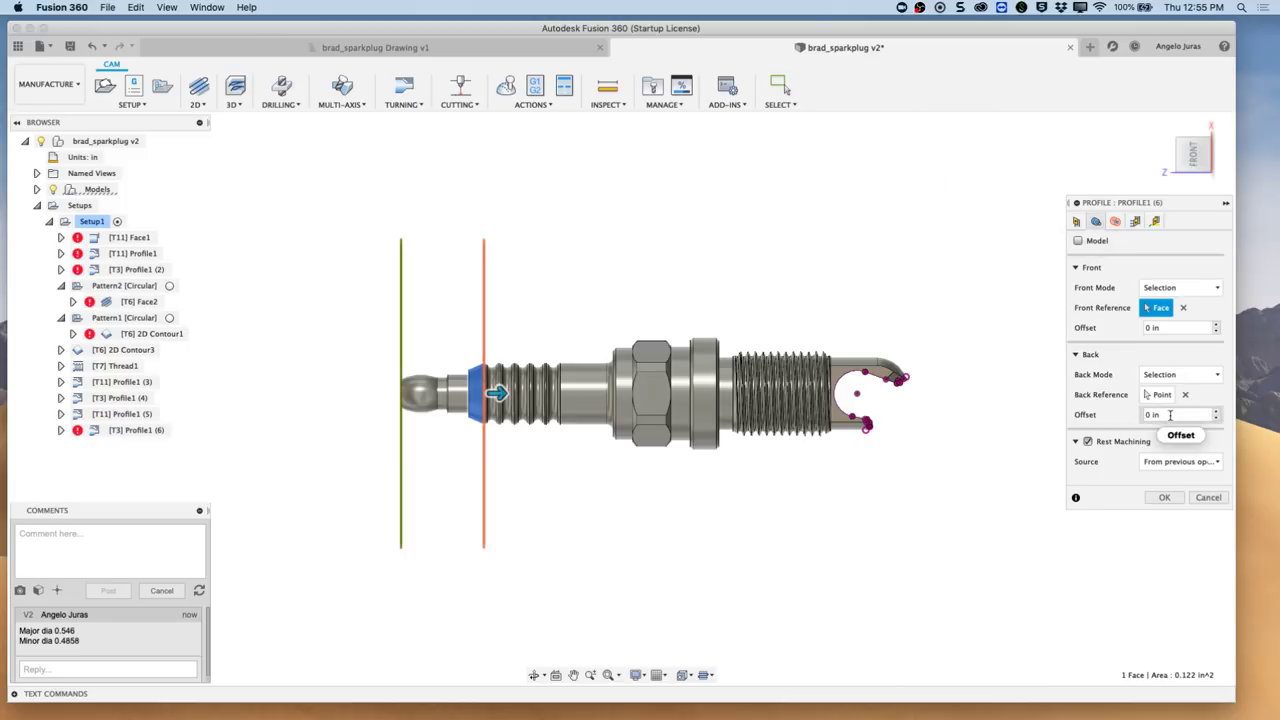
{"action": "left_click", "coordinate": [1170, 415]}
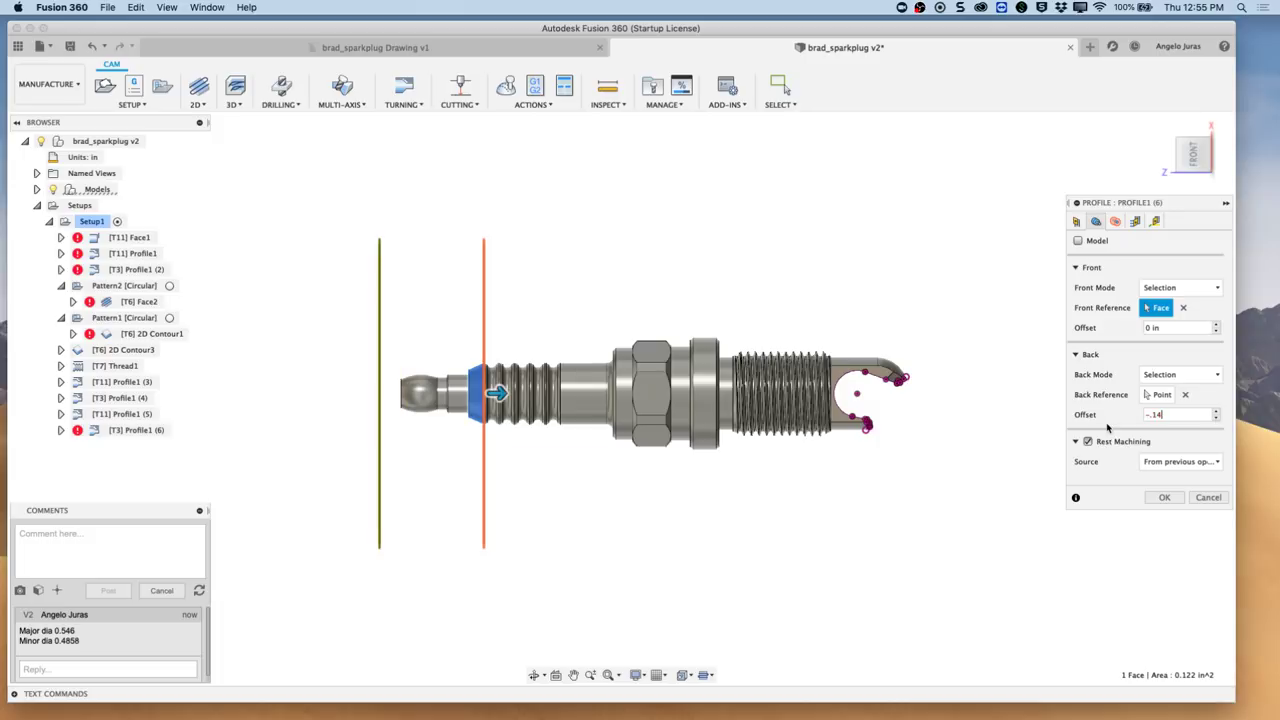
{"action": "left_click", "coordinate": [1160, 498]}
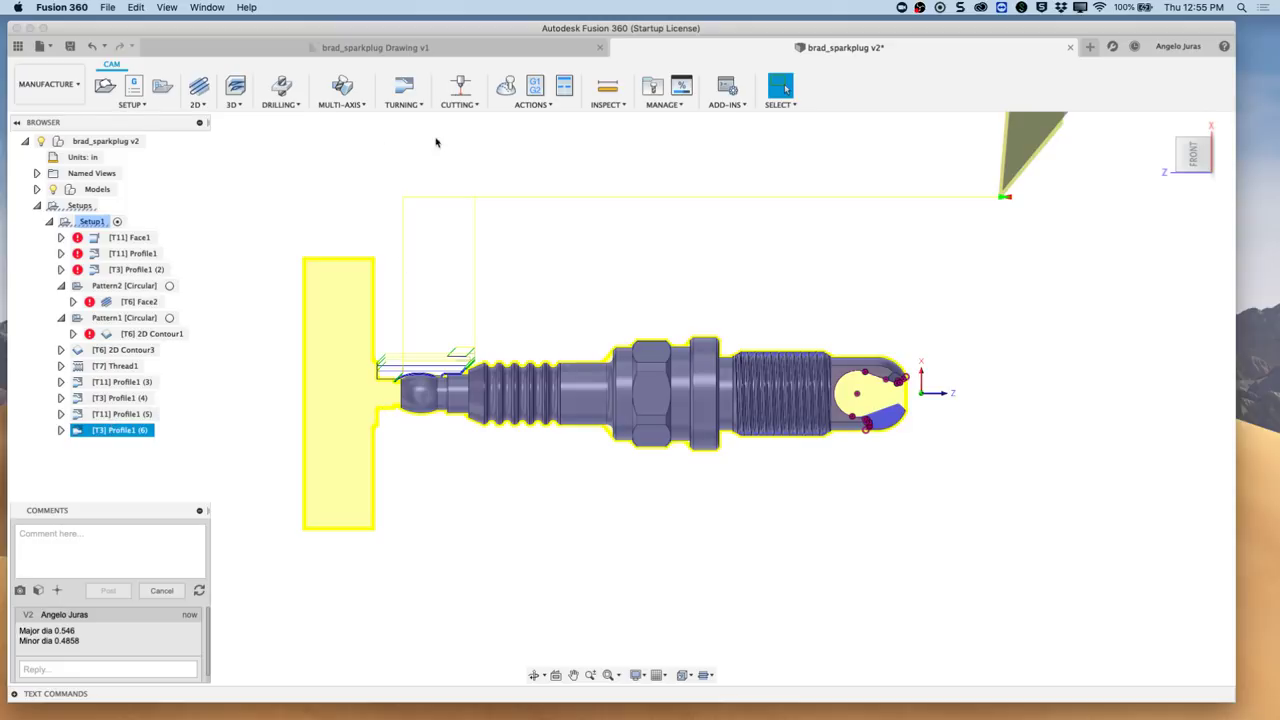
- Add a Turning Part operation using tool #9, the groove square from the P9_Haaslathe library
{"action": "left_click", "coordinate": [421, 105]}
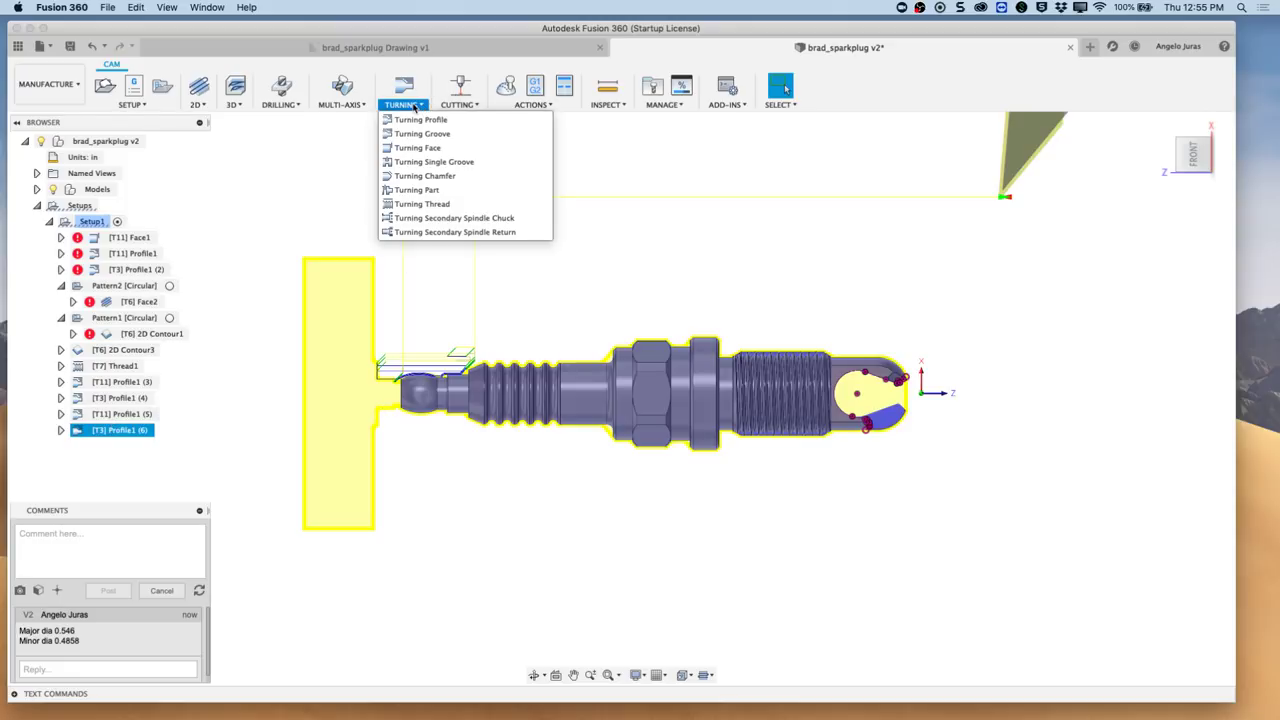
{"action": "left_click", "coordinate": [418, 190]}
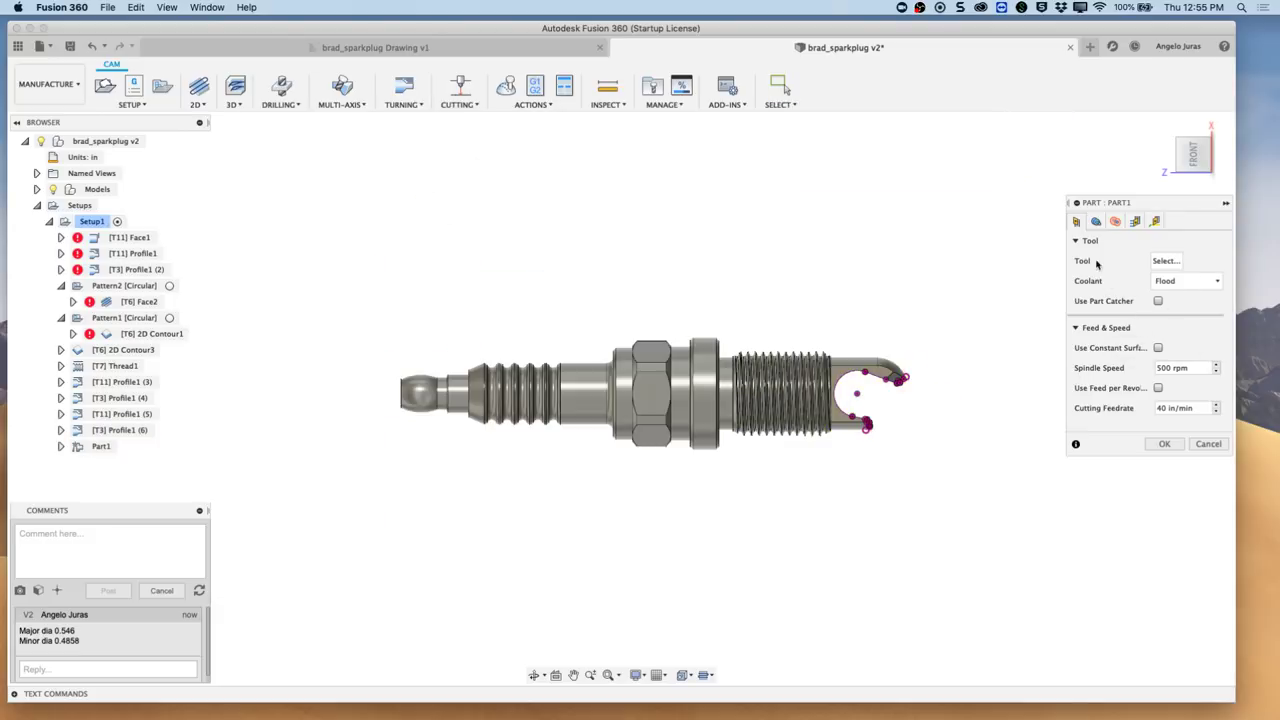
{"action": "left_click", "coordinate": [1155, 262]}
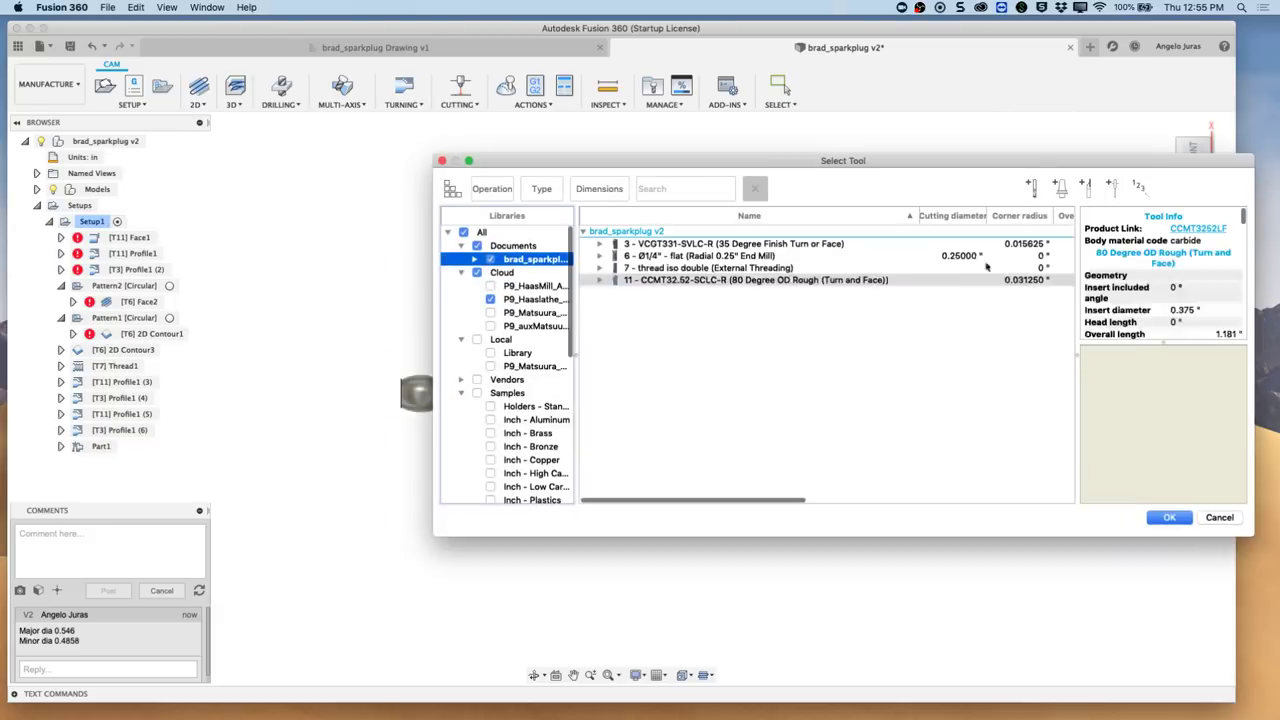
{"action": "left_click", "coordinate": [550, 301]}
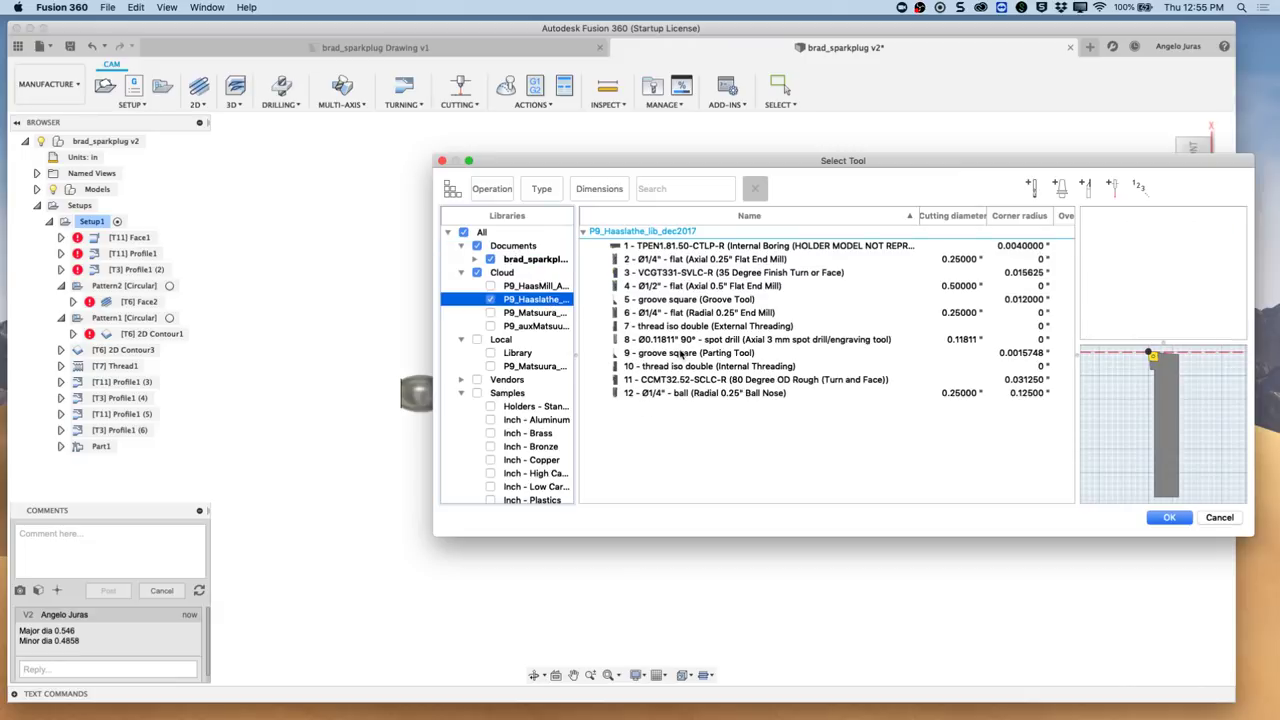
{"action": "left_click", "coordinate": [683, 354]}
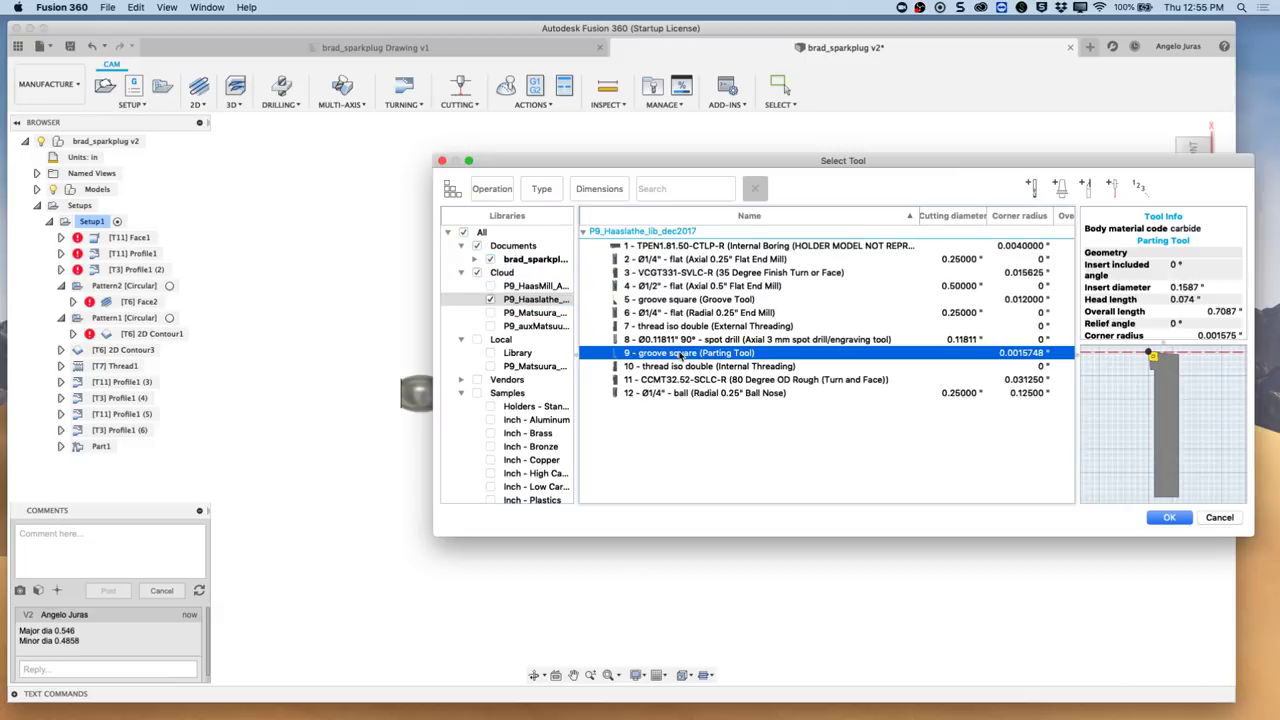
{"action": "left_click", "coordinate": [1170, 518]}
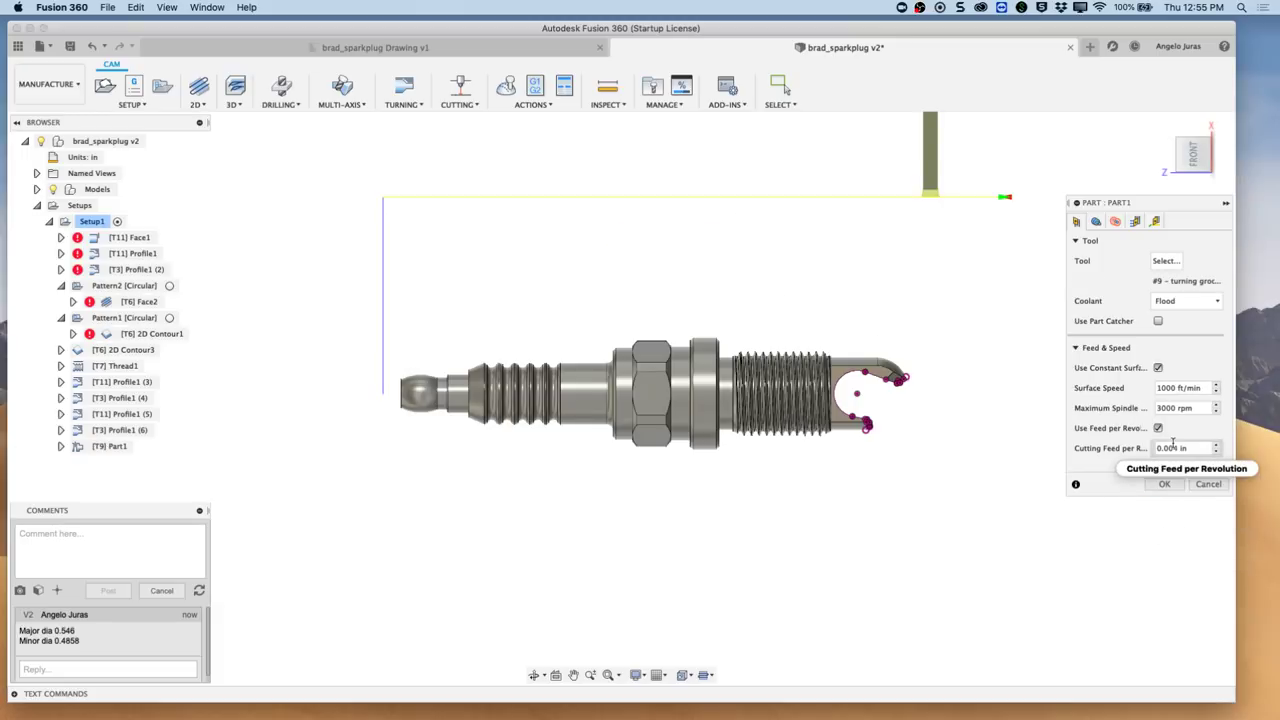
- Leave Edge Break turned off in the part-off's geometry settings
{"action": "left_click", "coordinate": [1096, 222]}
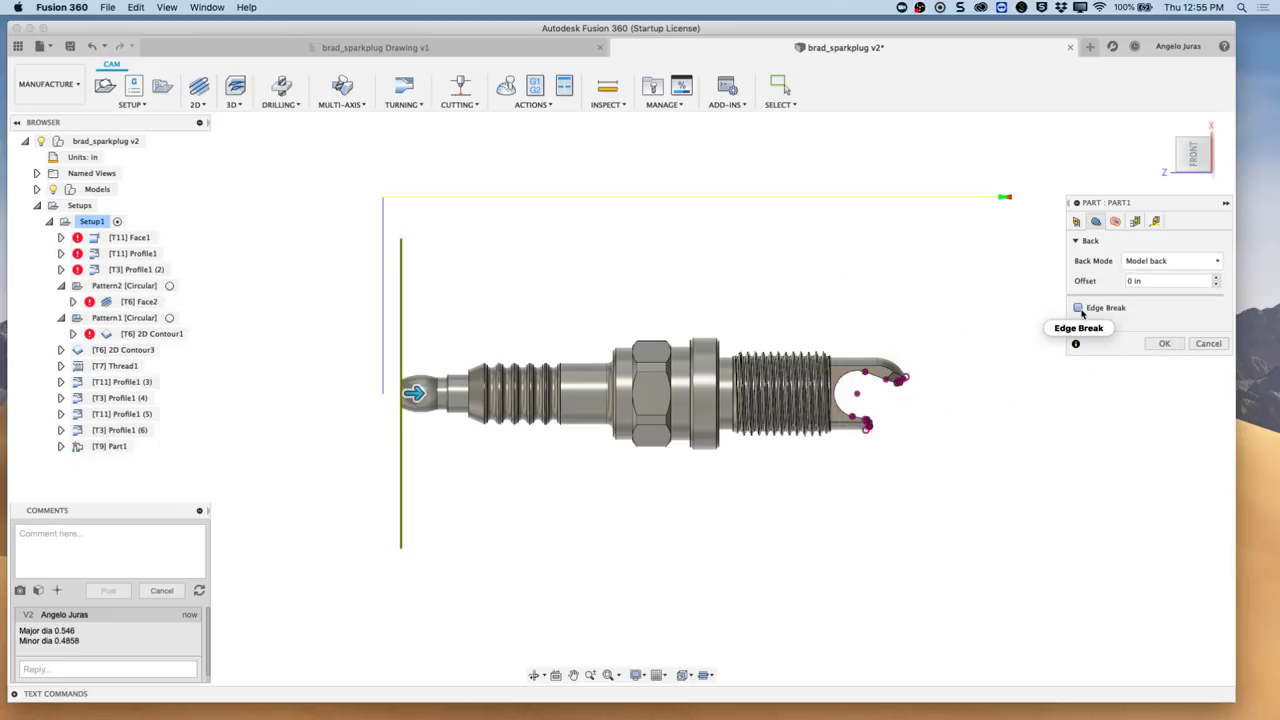
{"action": "left_click", "coordinate": [1078, 308]}
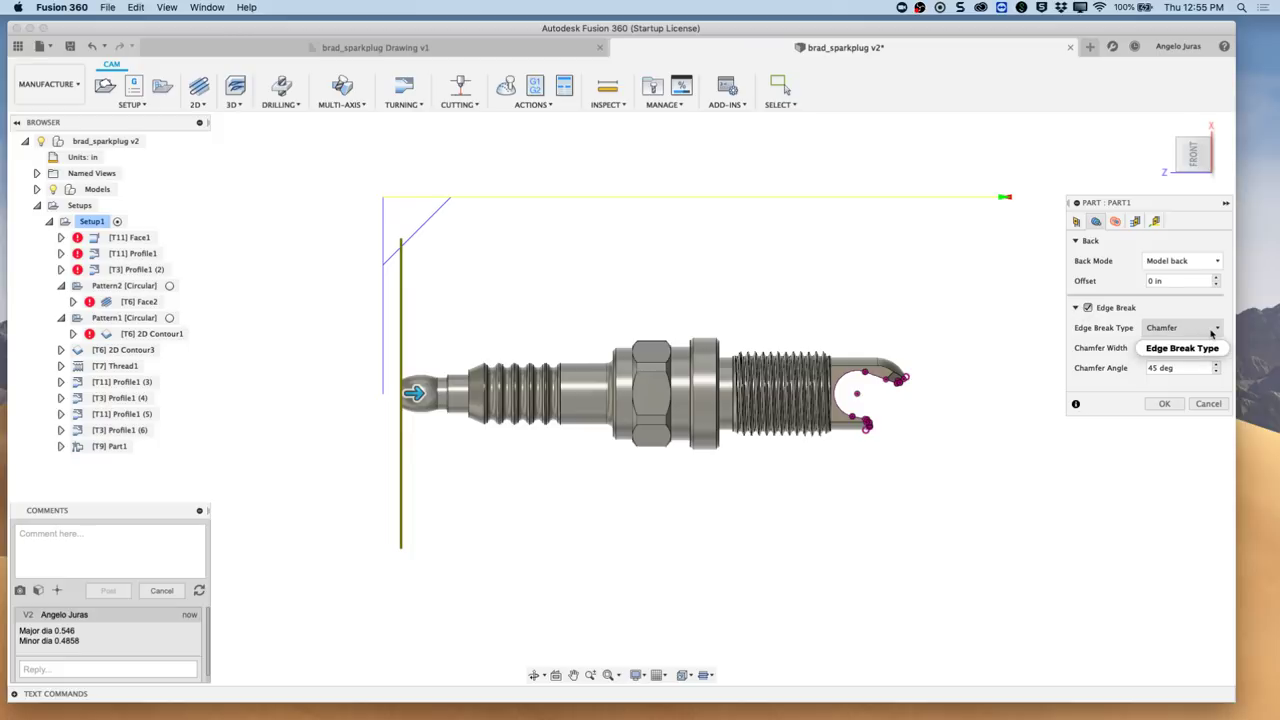
{"action": "left_click", "coordinate": [1210, 330]}
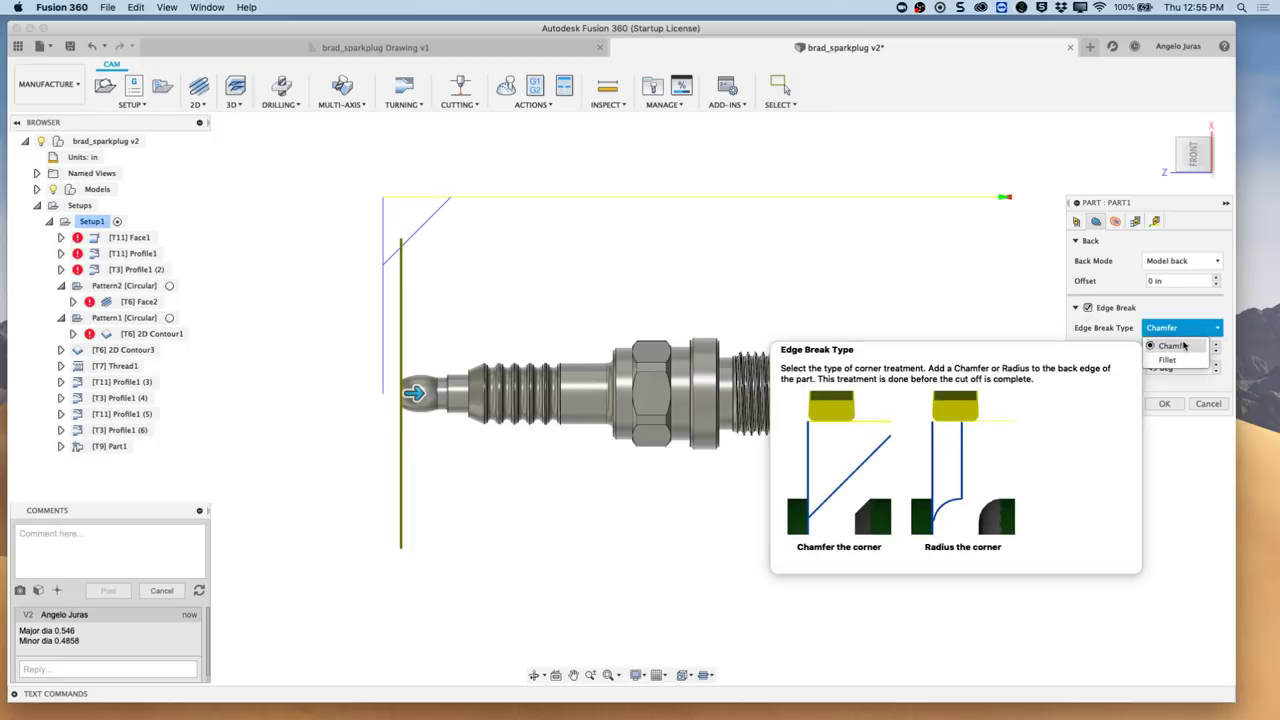
{"action": "left_click", "coordinate": [1090, 311]}
{"action": "left_click", "coordinate": [1089, 309]}
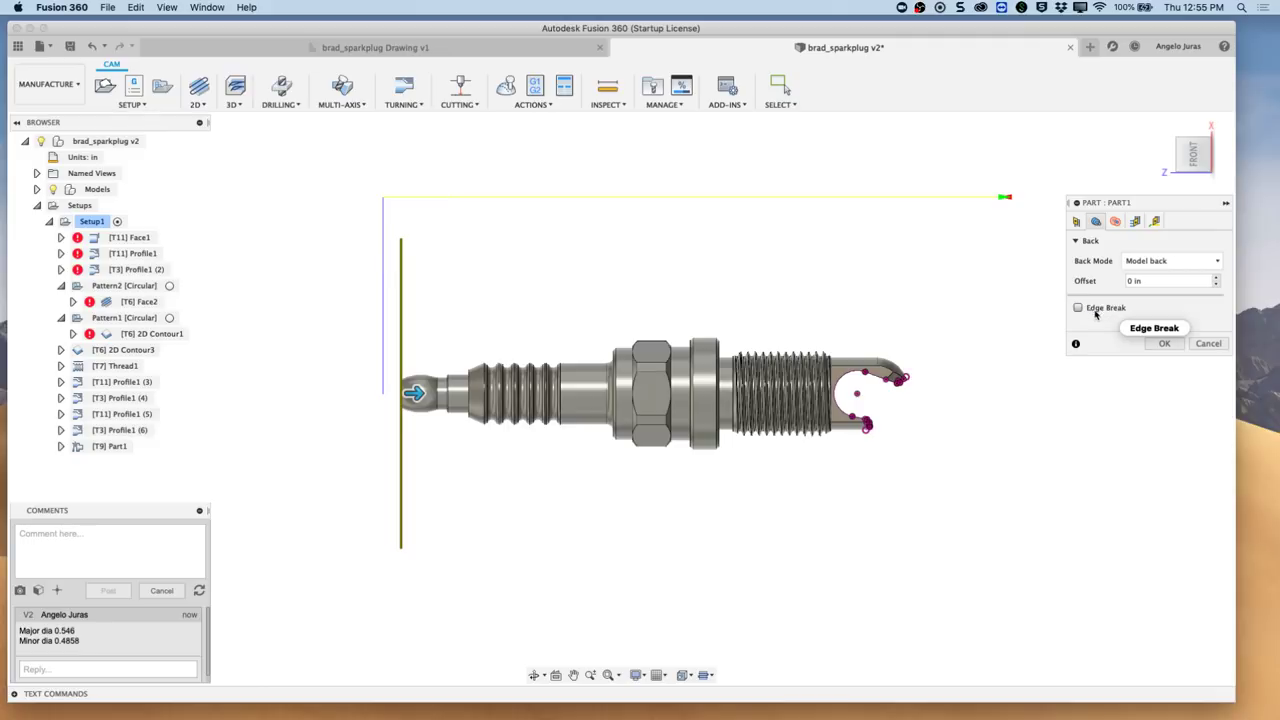
{"action": "left_click", "coordinate": [1115, 222]}
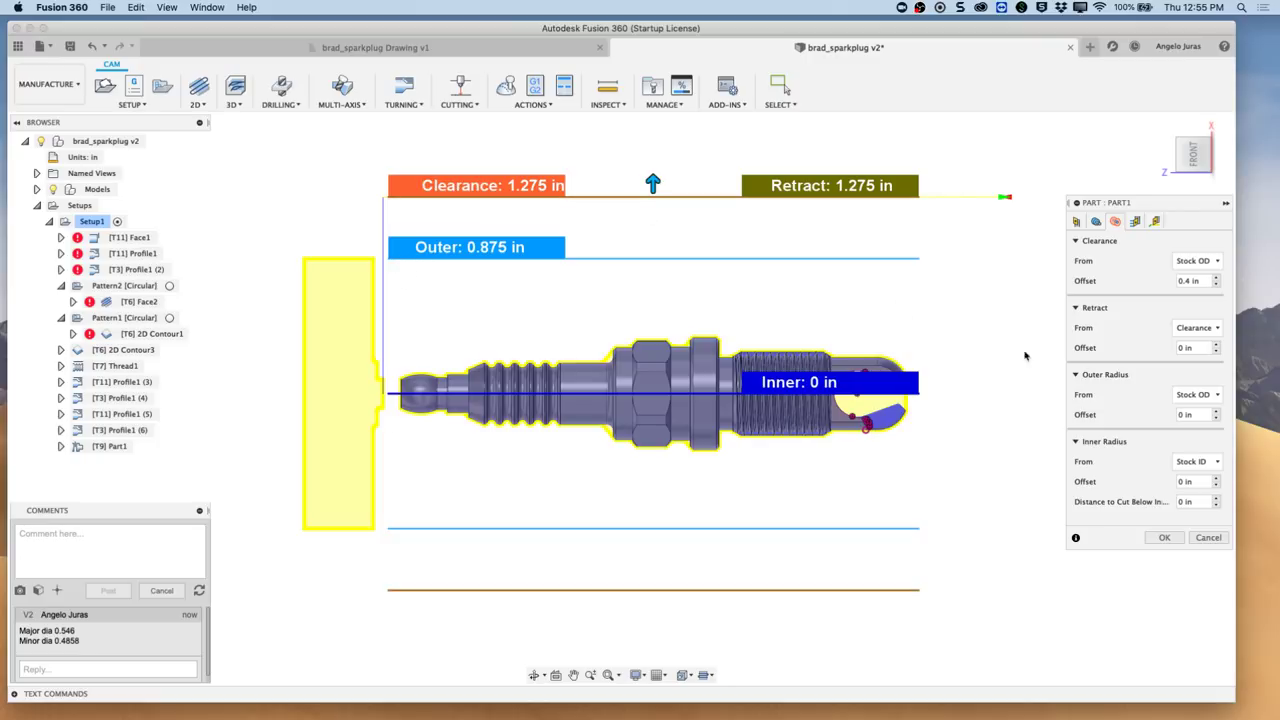
- Base the outer radius on Model OD, enter the cut-below-inner-radius distance, and enable Use Part Catcher
{"action": "left_click", "coordinate": [1205, 394]}
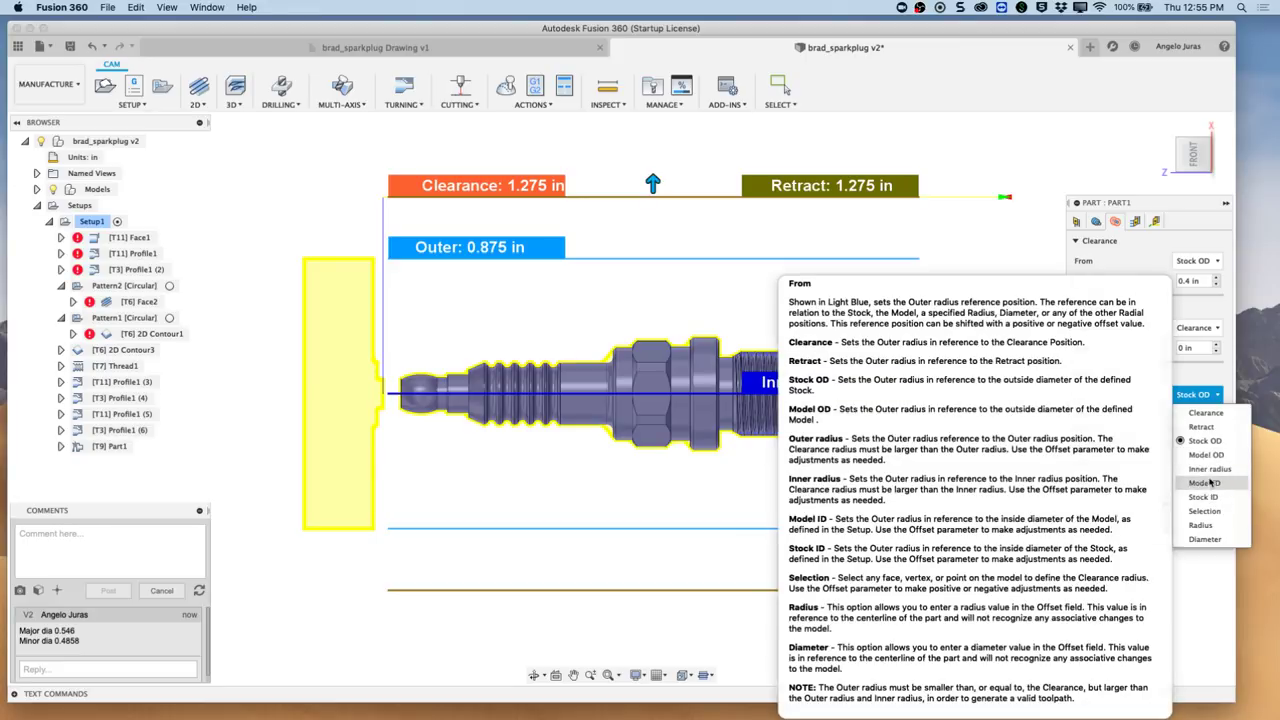
{"action": "left_click", "coordinate": [1206, 455]}
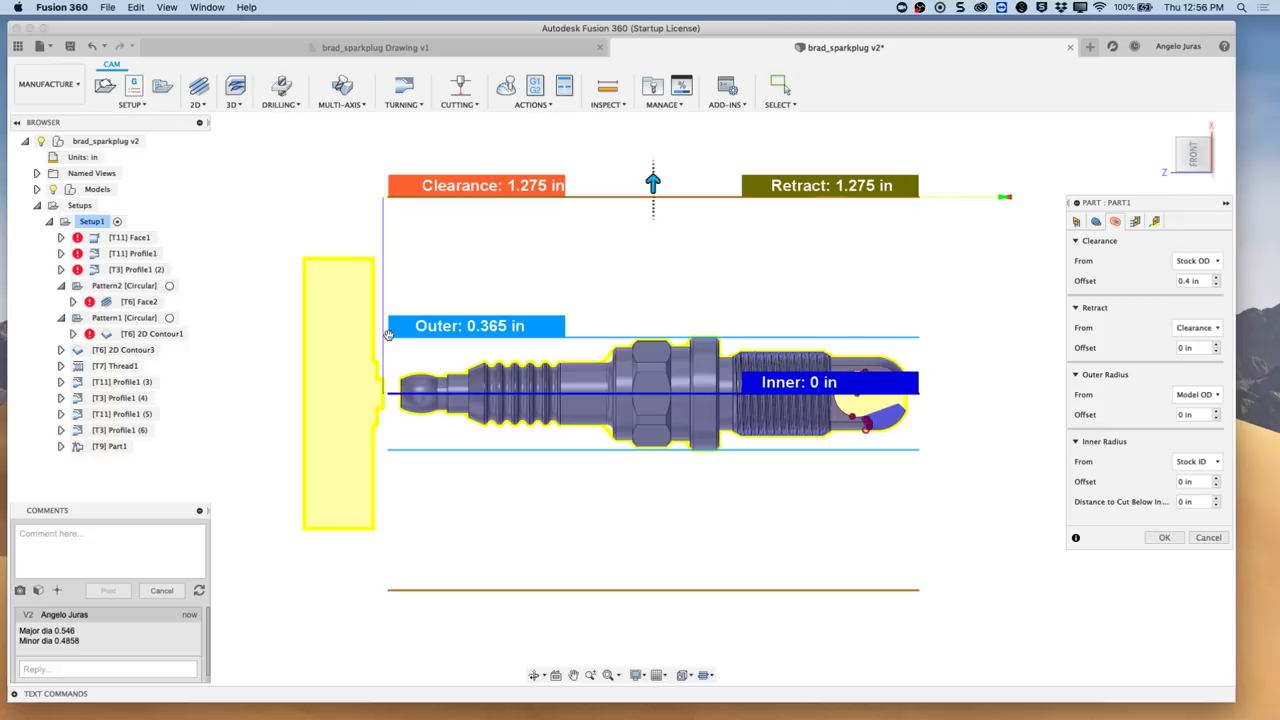
{"action": "left_click", "coordinate": [1195, 503]}
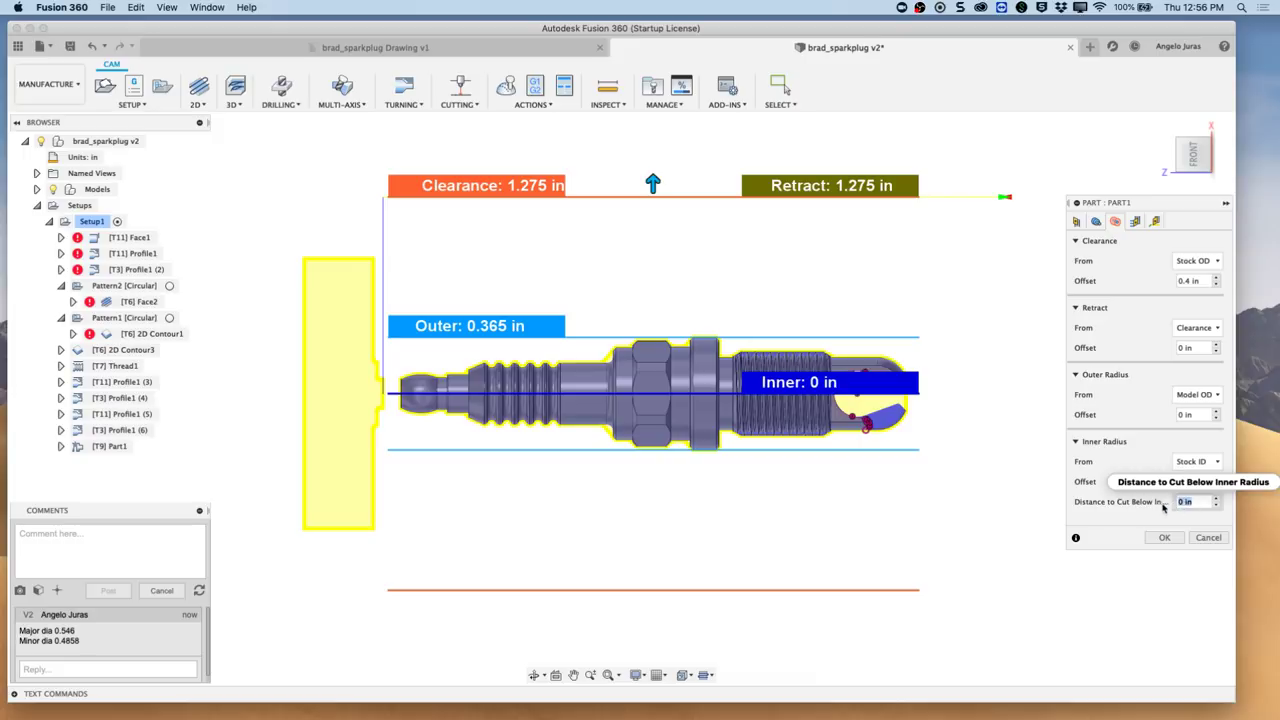
{"action": "type", "text": "-.0"}
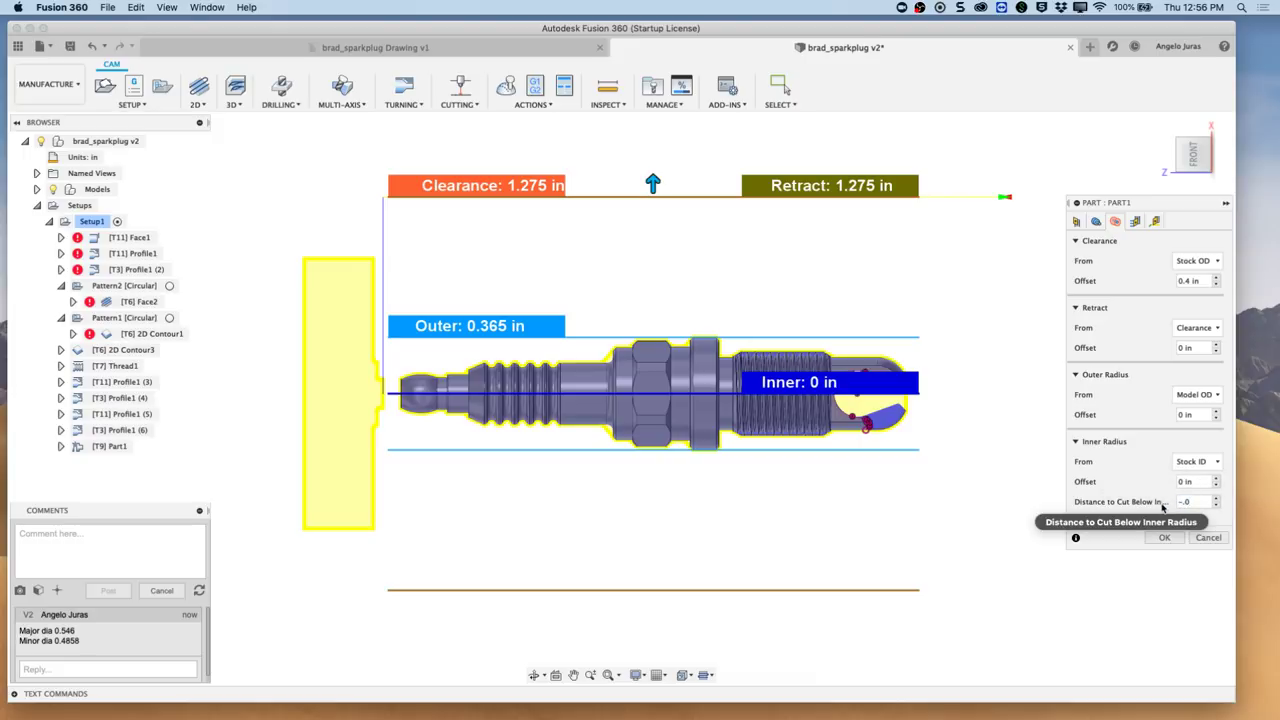
{"action": "type", "text": "1"}
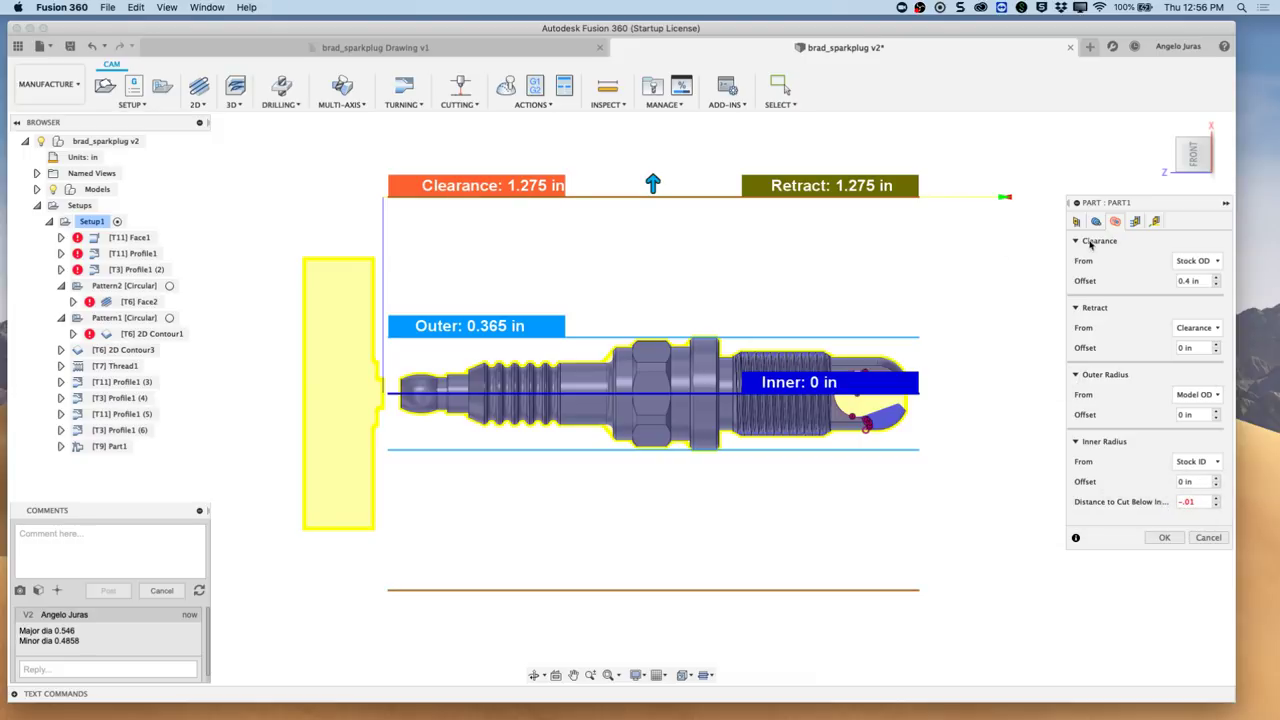
{"action": "left_click", "coordinate": [1135, 222]}
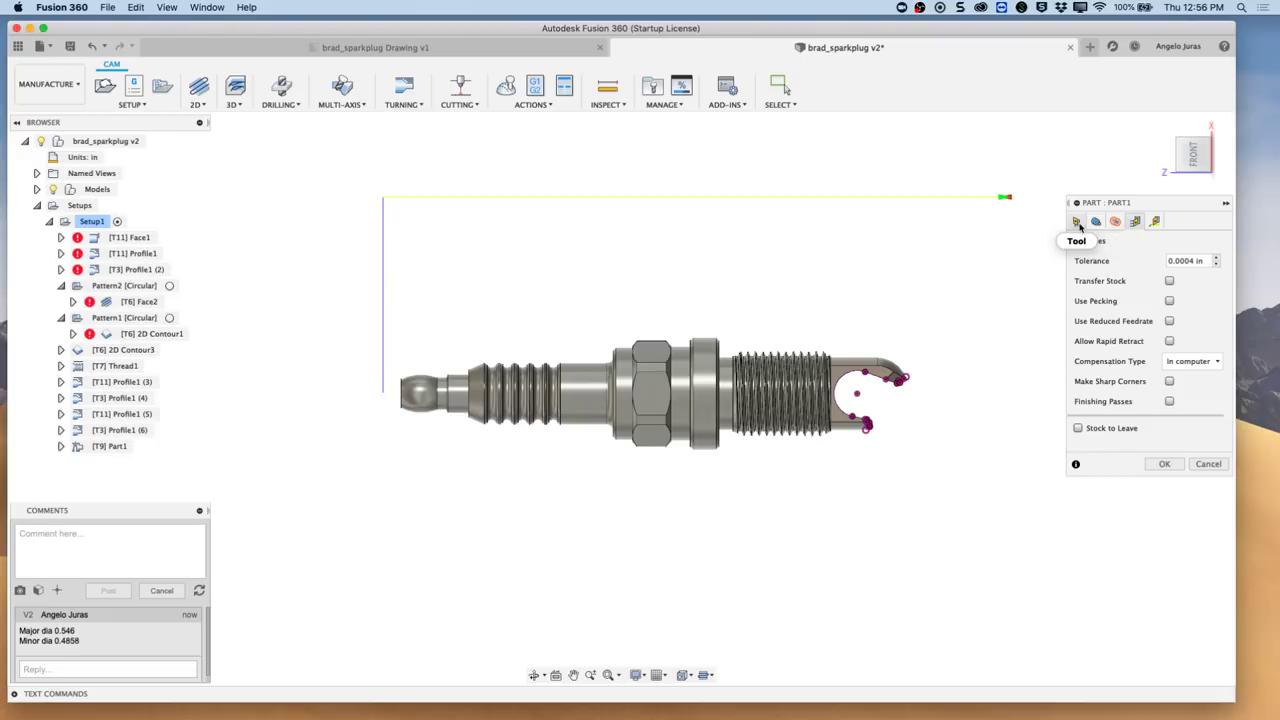
{"action": "left_click", "coordinate": [1078, 224]}
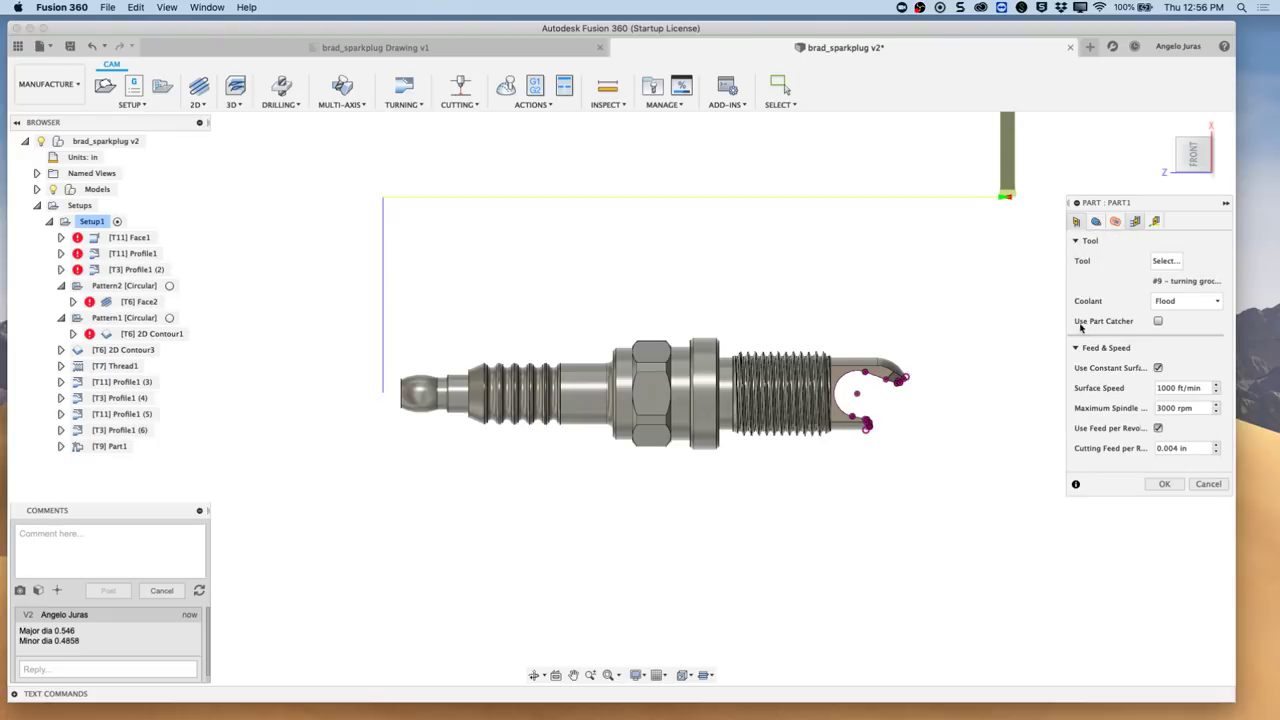
{"action": "left_click", "coordinate": [1158, 322]}
- Correct the distance below inner radius from -0.01 to 0.01 in and accept Part1
{"action": "left_click", "coordinate": [1163, 485]}
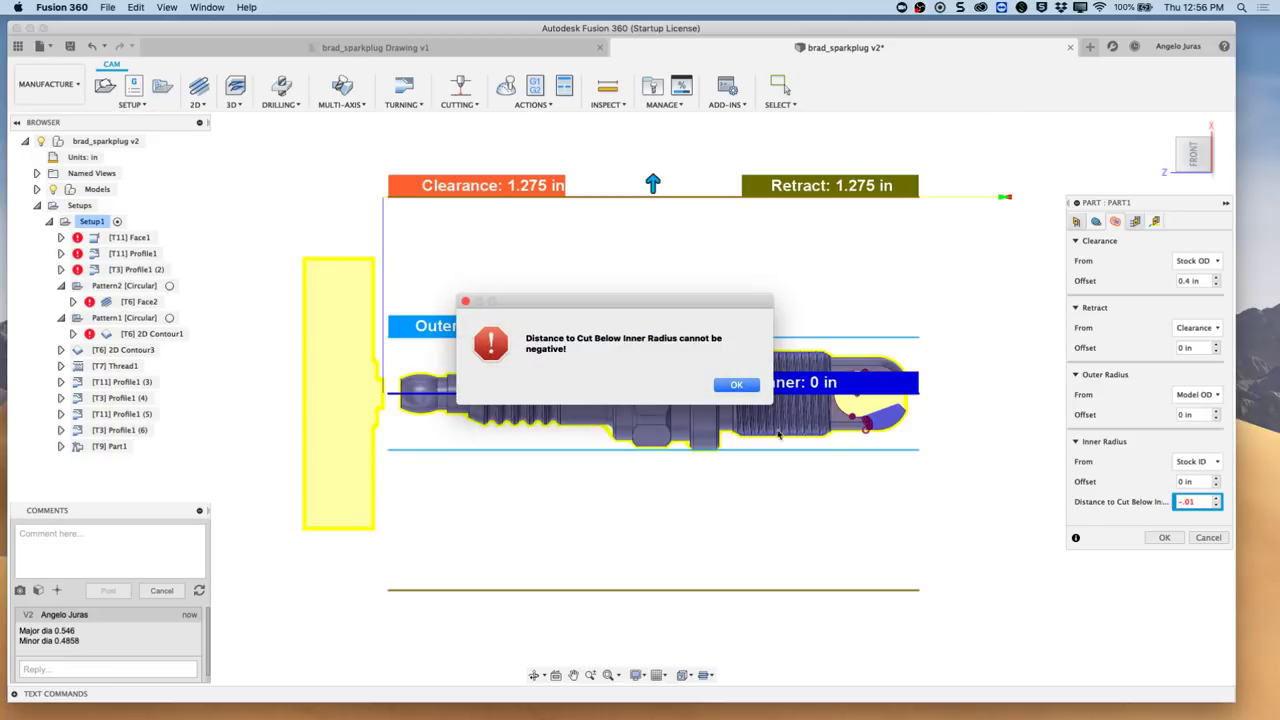
{"action": "left_click", "coordinate": [737, 386]}
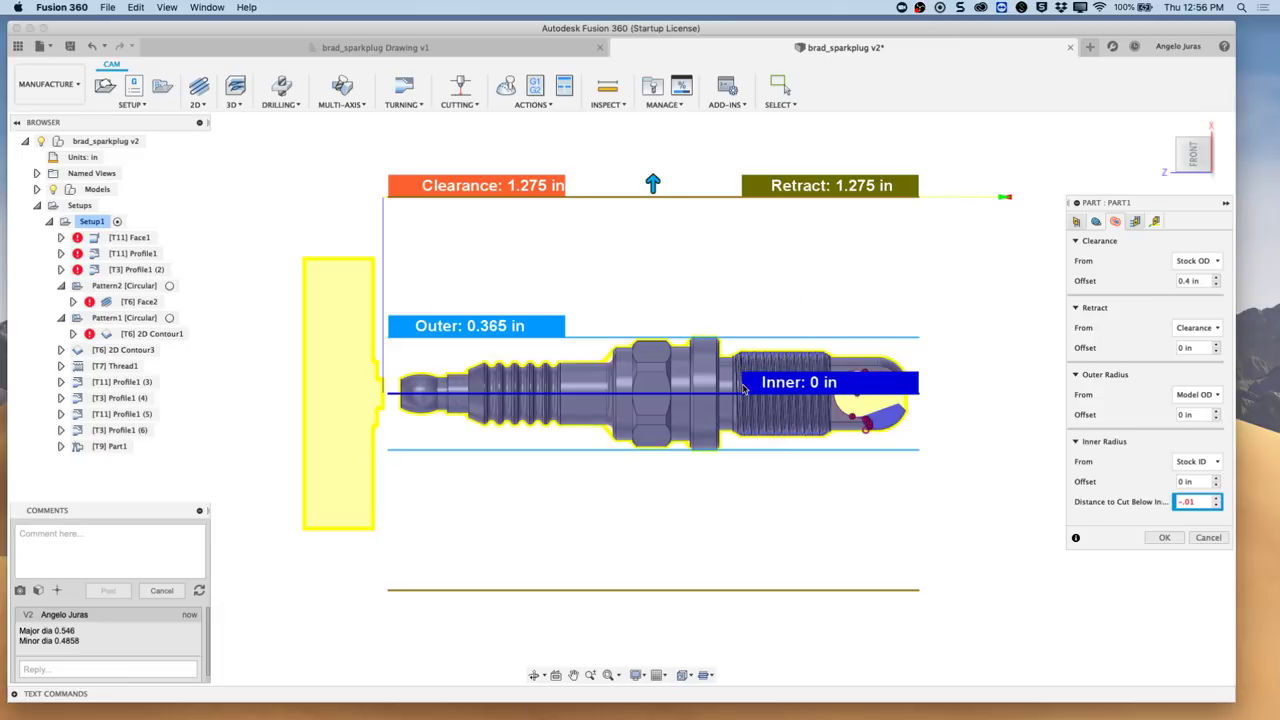
{"action": "double_click", "coordinate": [1201, 502]}
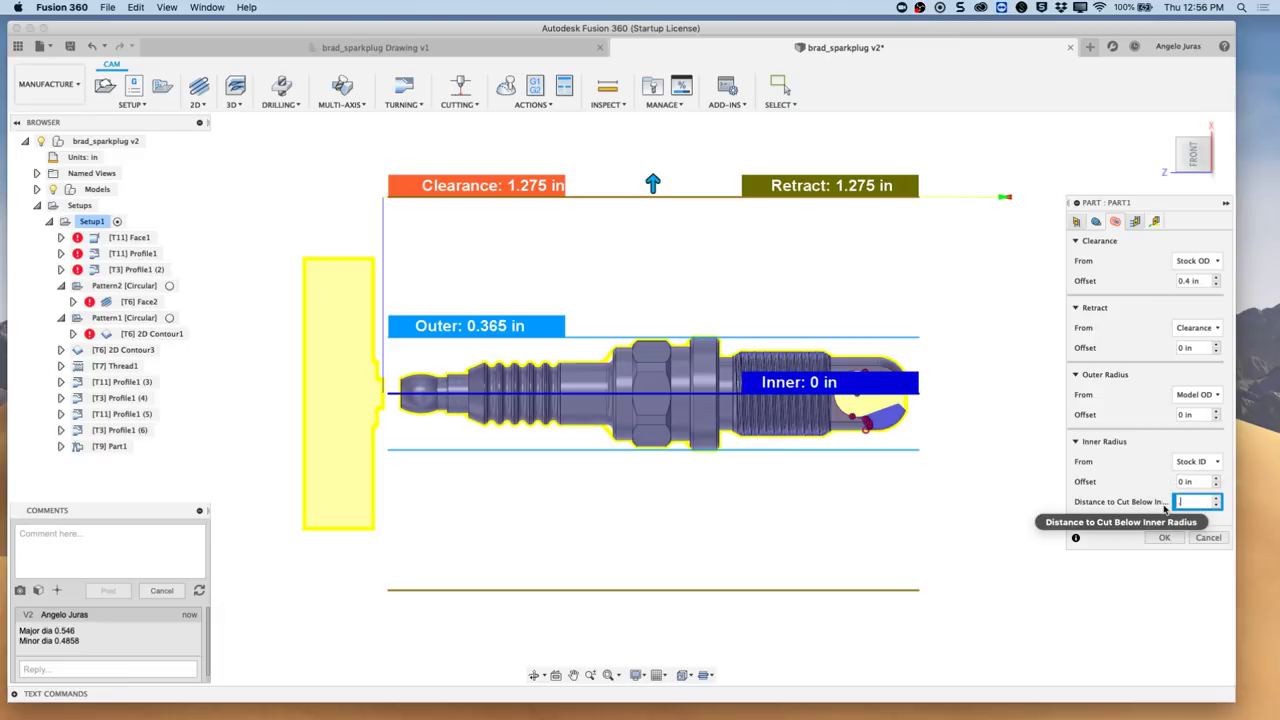
{"action": "type", "text": ".01"}
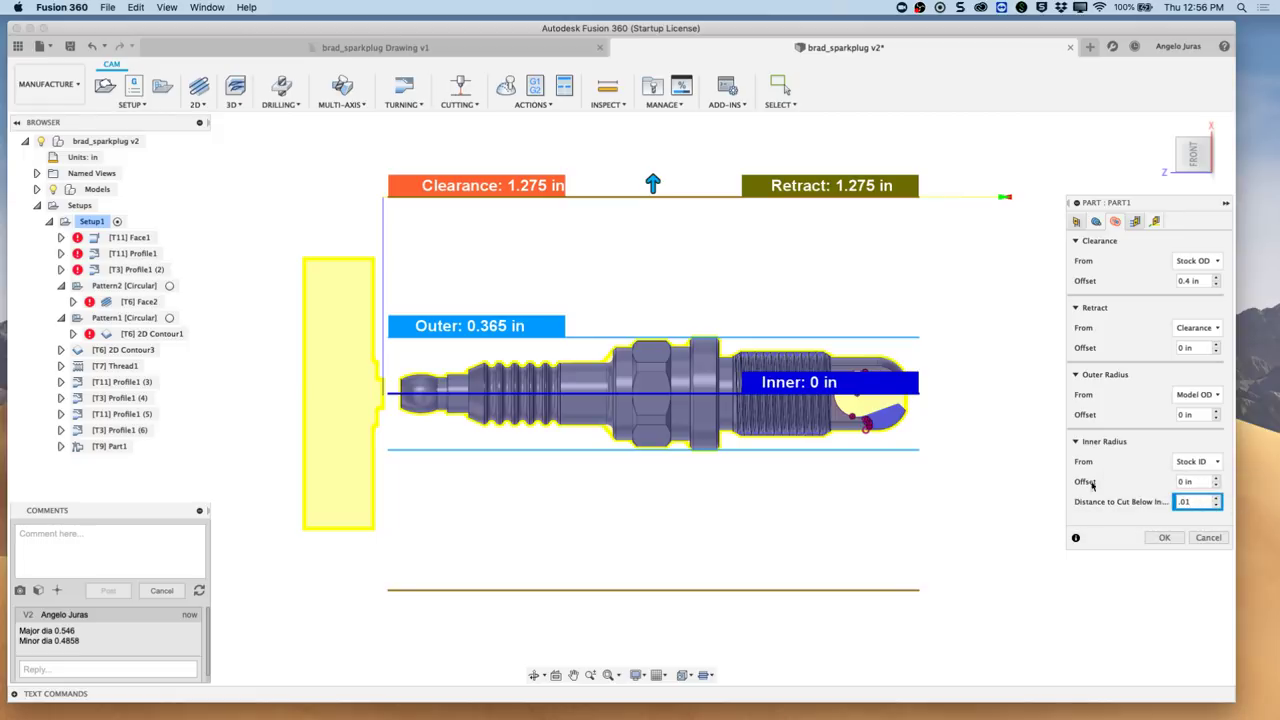
{"action": "left_click", "coordinate": [1164, 538]}
{"action": "left_click", "coordinate": [1164, 538]}
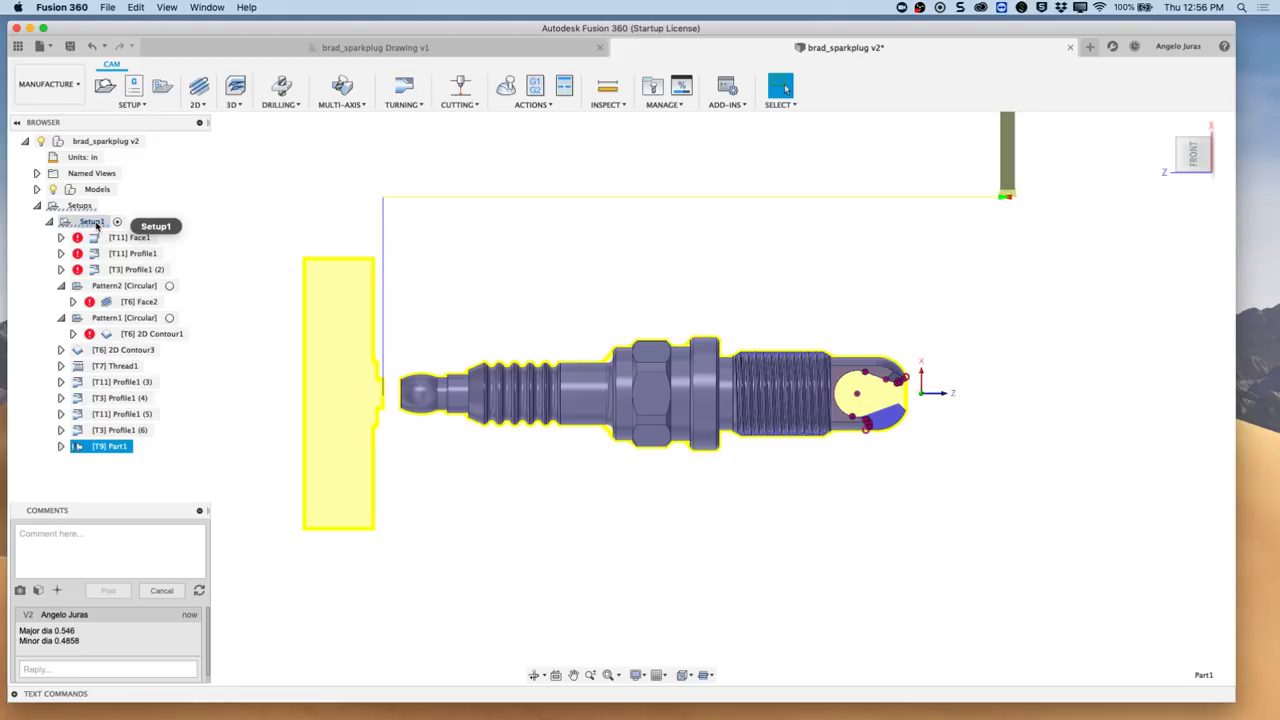
- Generate Setup1's toolpaths, skipping regeneration of operations that are already current
{"action": "right_click", "coordinate": [97, 224]}
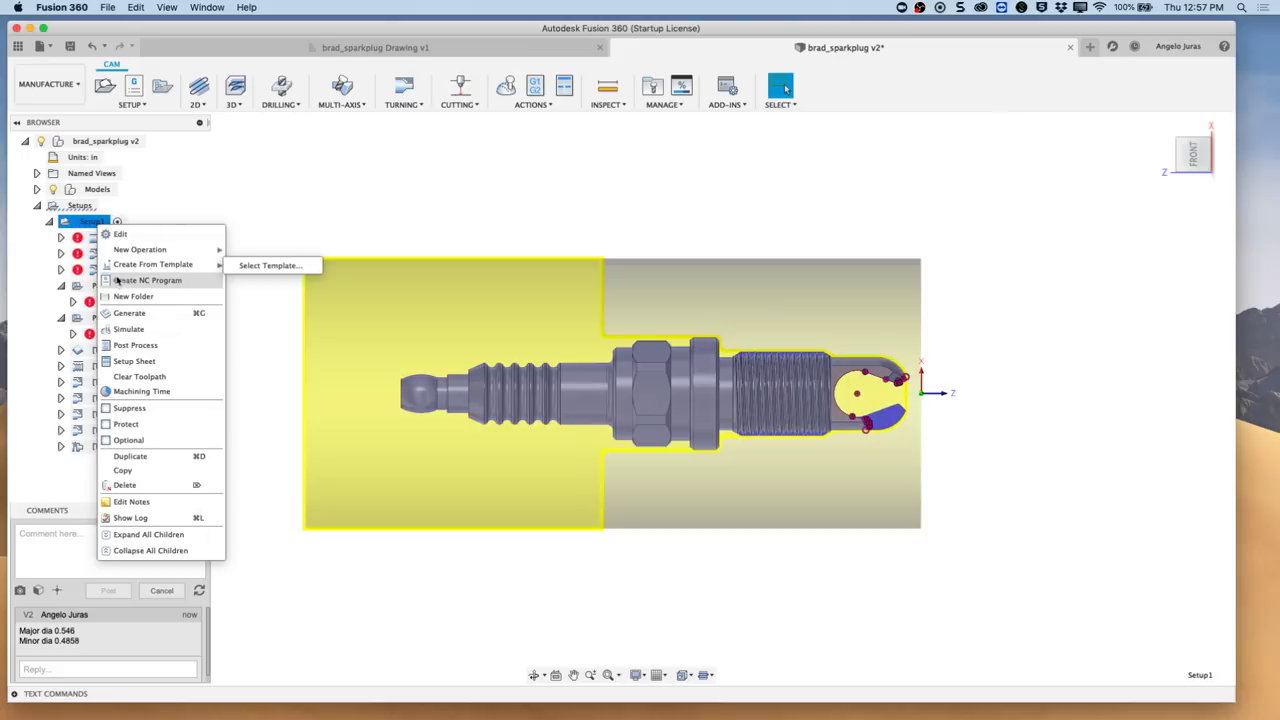
{"action": "left_click", "coordinate": [138, 314]}
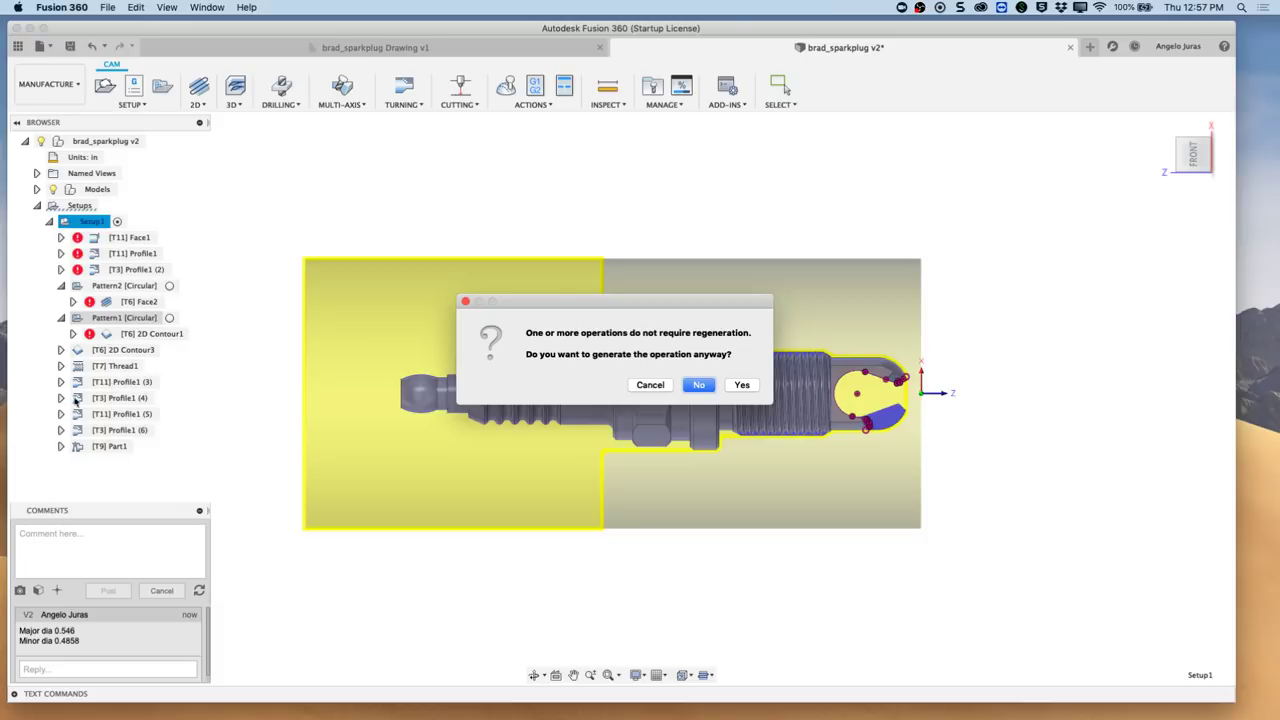
{"action": "left_click", "coordinate": [700, 386]}
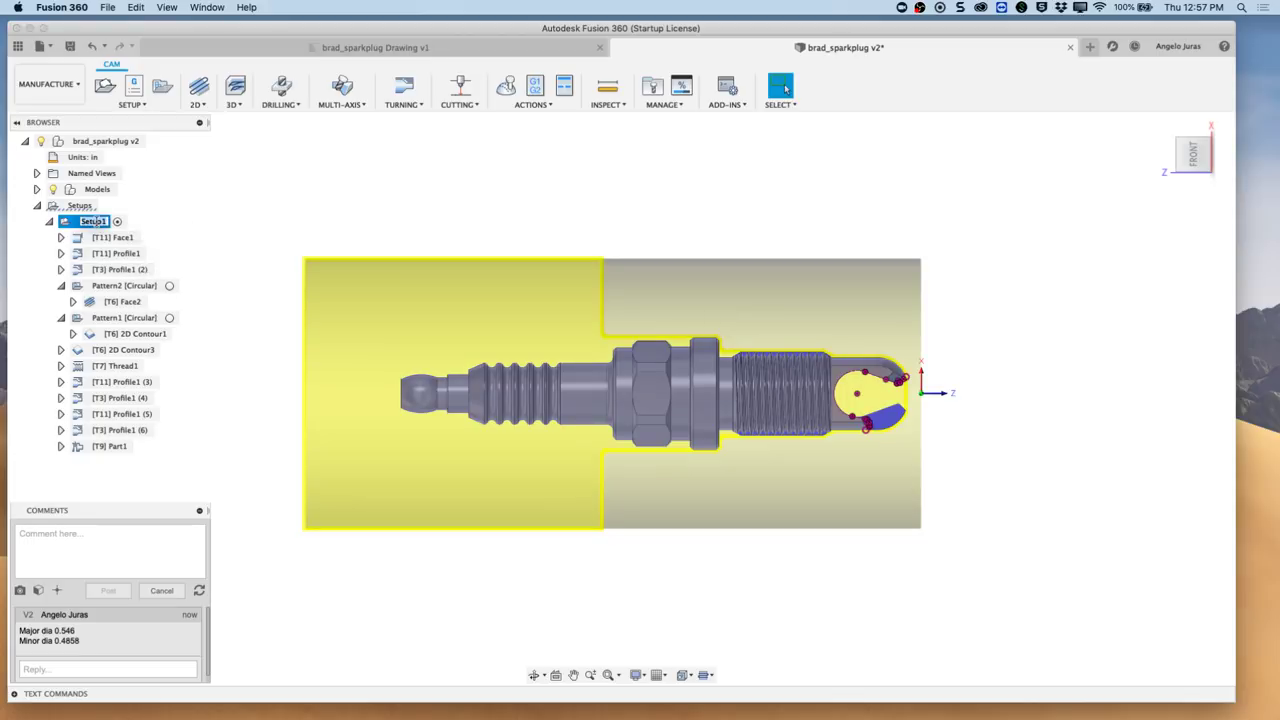
- Launch a simulation of Setup1
{"action": "right_click", "coordinate": [185, 230]}
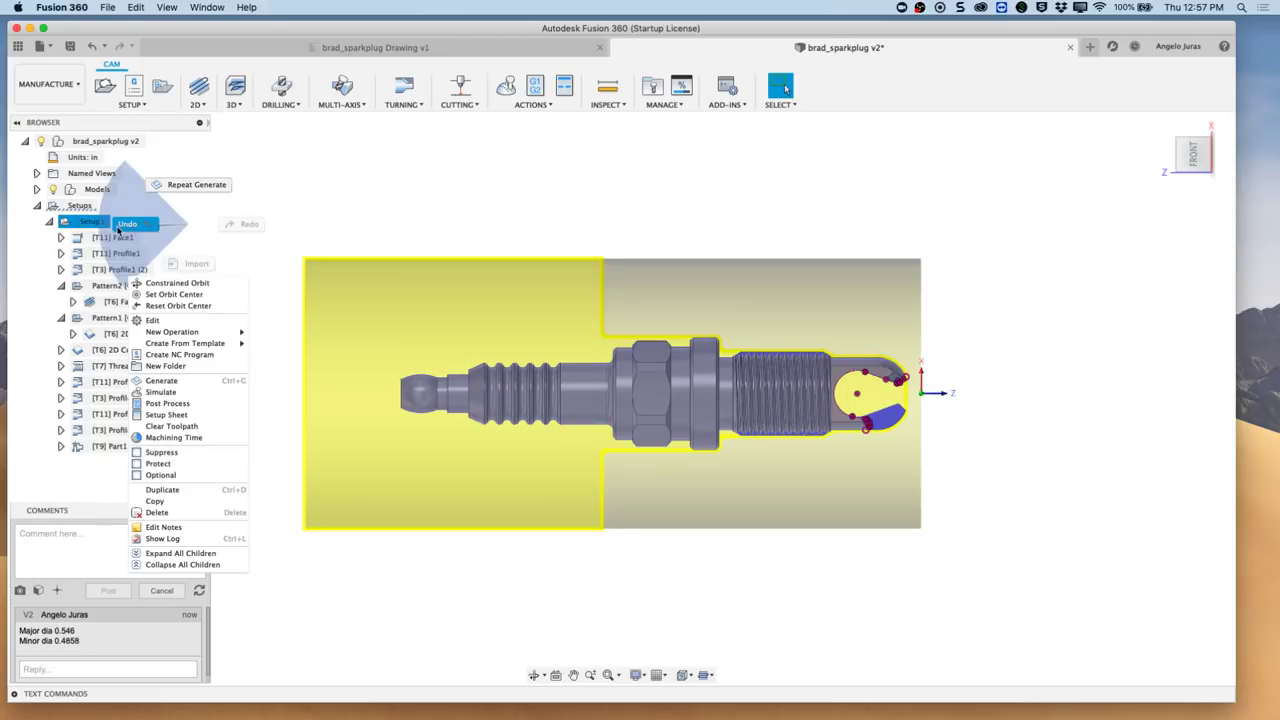
{"action": "left_click", "coordinate": [337, 207]}
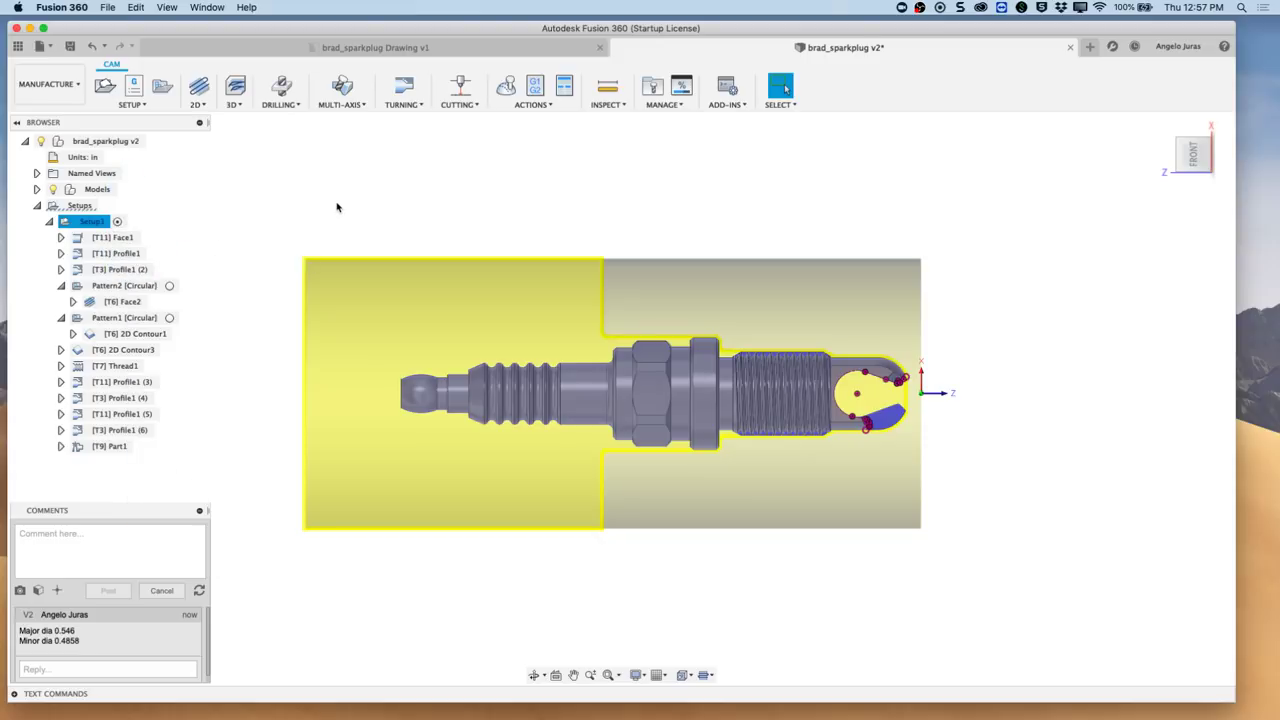
{"action": "right_click", "coordinate": [71, 226]}
{"action": "left_click", "coordinate": [121, 333]}
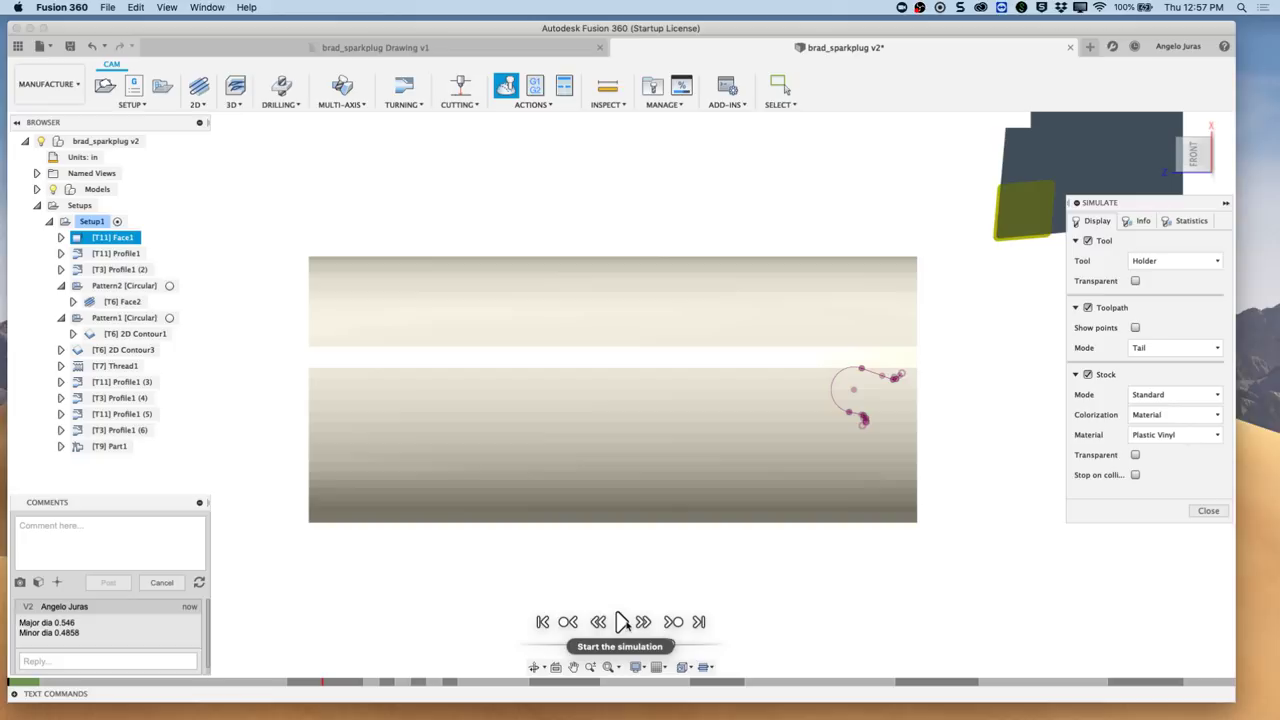
- Play the Setup1 simulation, expand brad_sparkplug v2:1, and orbit to inspect the machined prong end
{"action": "left_click", "coordinate": [620, 622]}
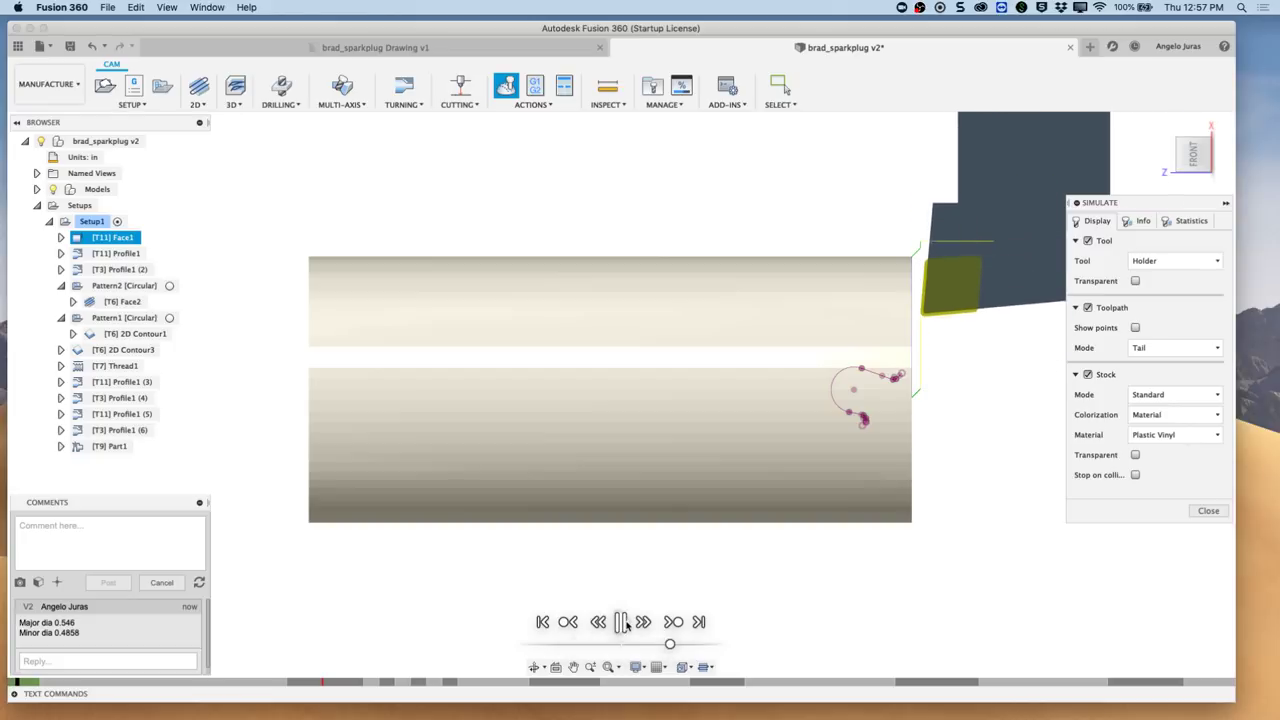
{"action": "middle_click_drag", "start_coordinate": [719, 487], "coordinate": [835, 407], "text": "shift"}
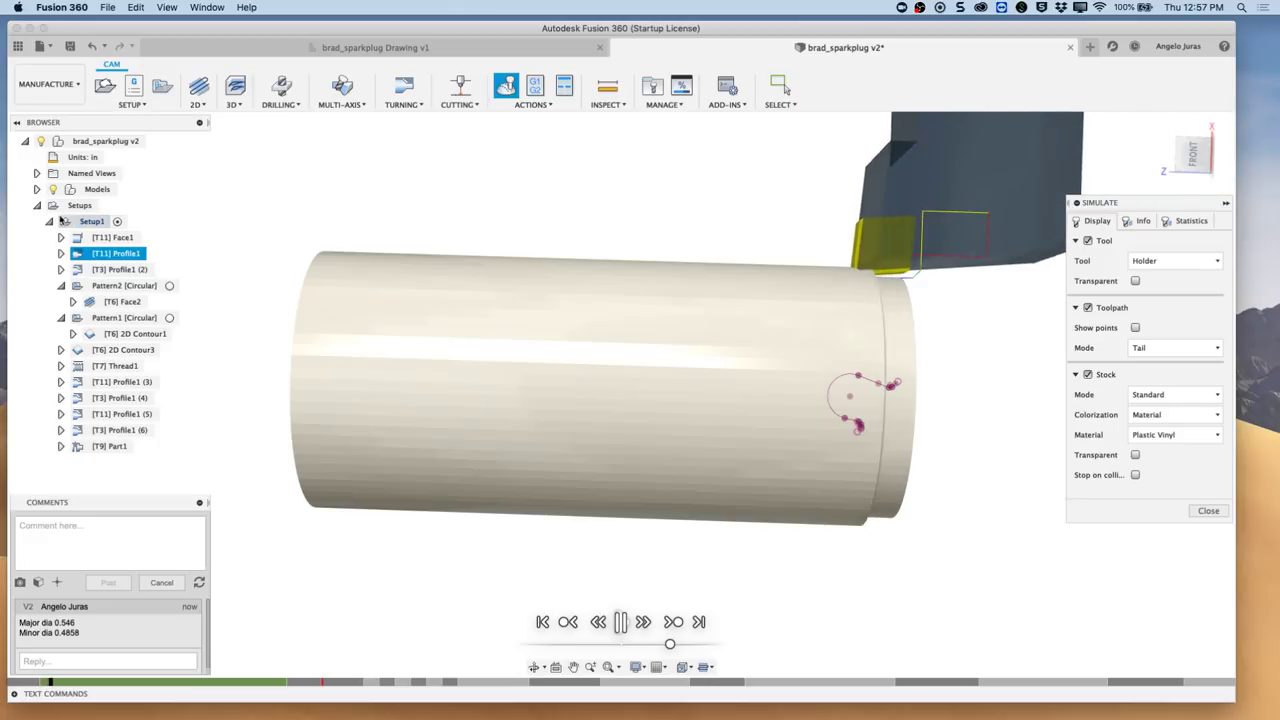
{"action": "left_click", "coordinate": [37, 189]}
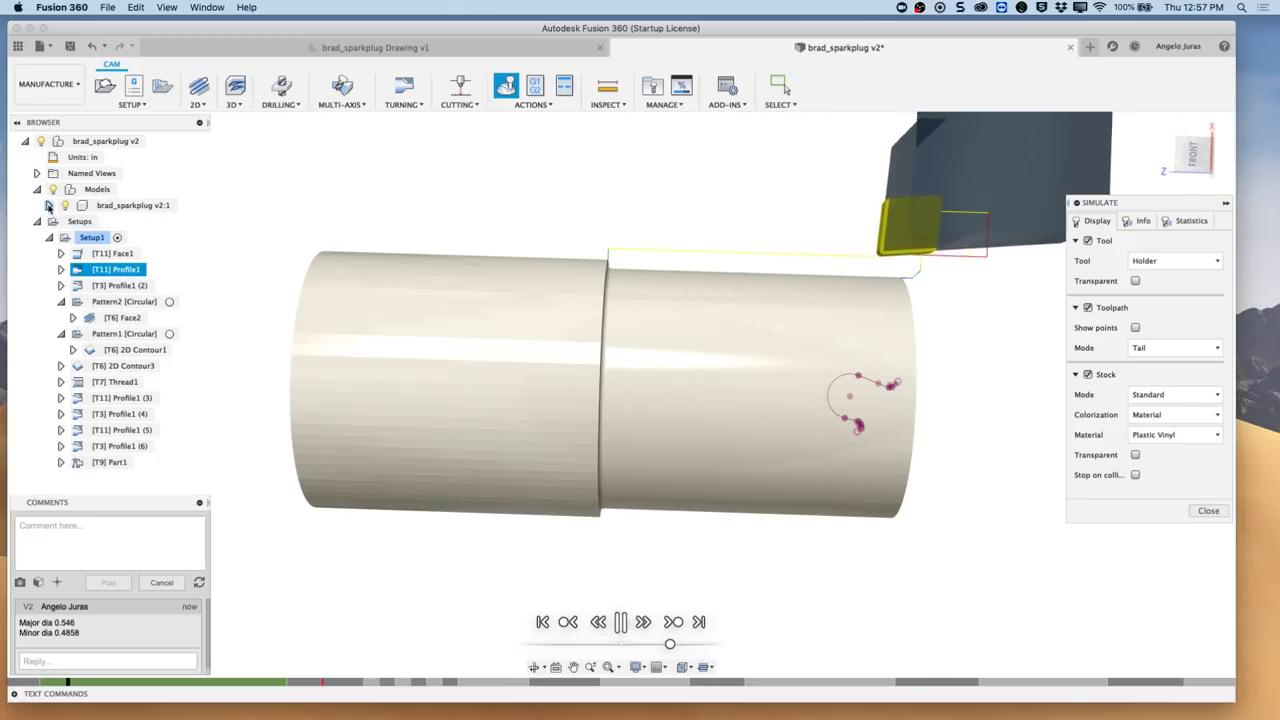
{"action": "left_click", "coordinate": [49, 205]}
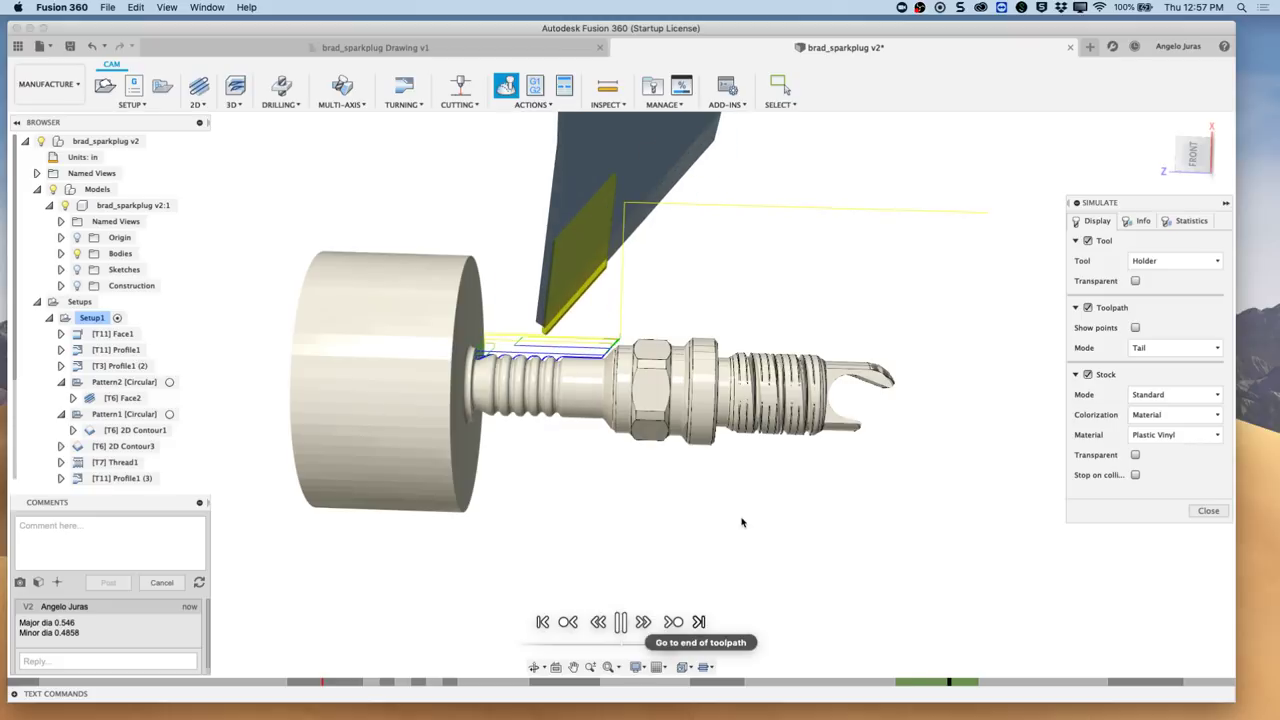
{"action": "middle_click_drag", "start_coordinate": [813, 452], "coordinate": [803, 425], "text": "shift"}
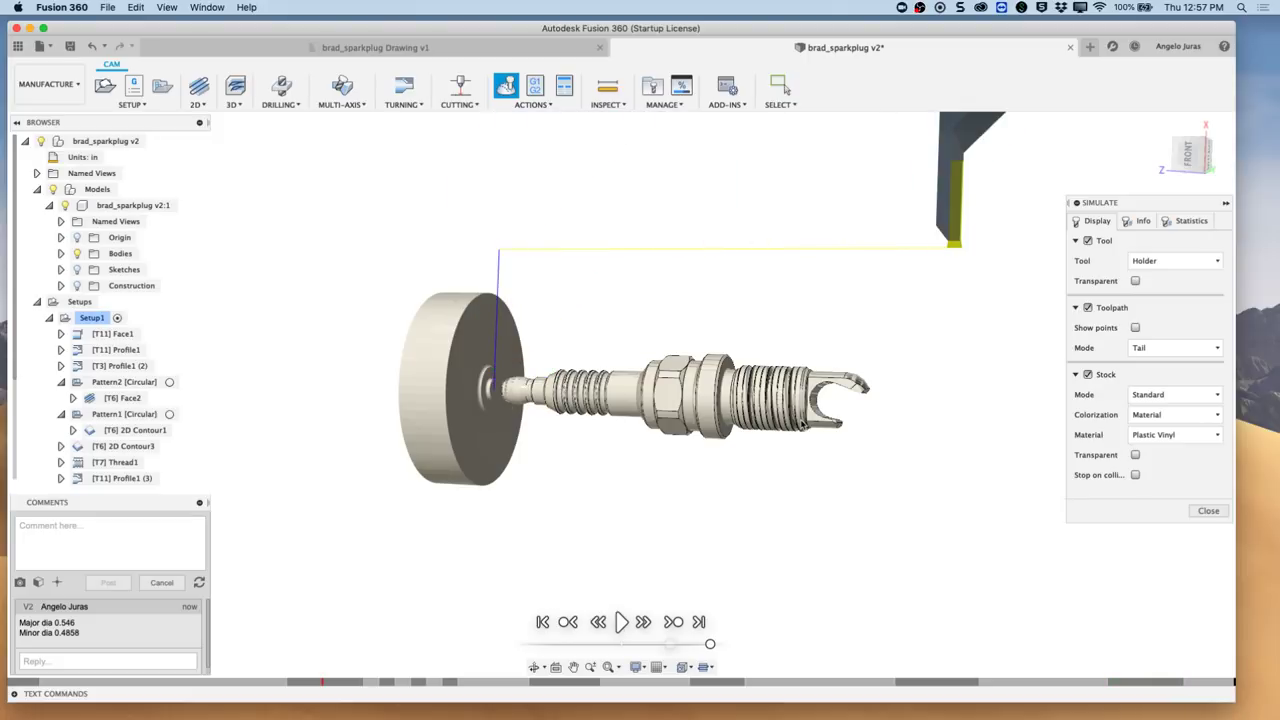
{"action": "scroll", "coordinate": [803, 425], "scroll_direction": "up", "scroll_amount": 3}
{"action": "middle_click_drag", "start_coordinate": [803, 425], "coordinate": [789, 369], "text": "shift"}
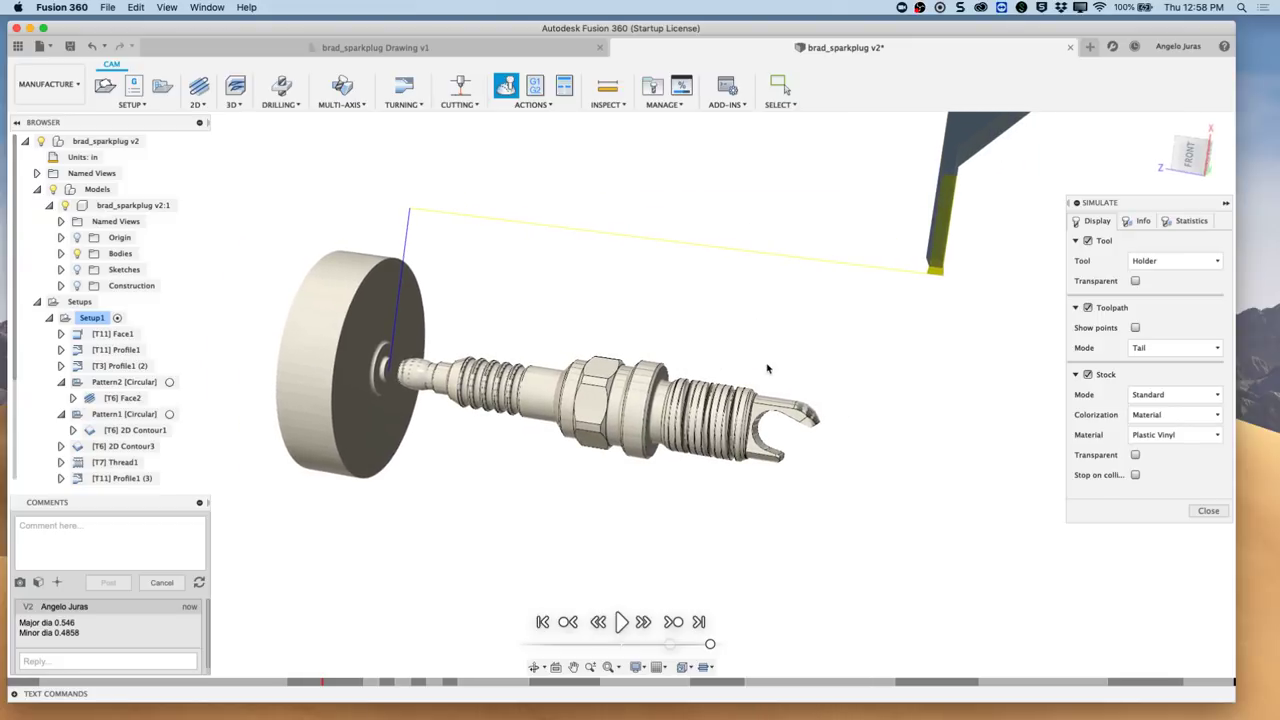
{"action": "middle_click_drag", "start_coordinate": [972, 330], "coordinate": [1015, 336], "text": "shift"}
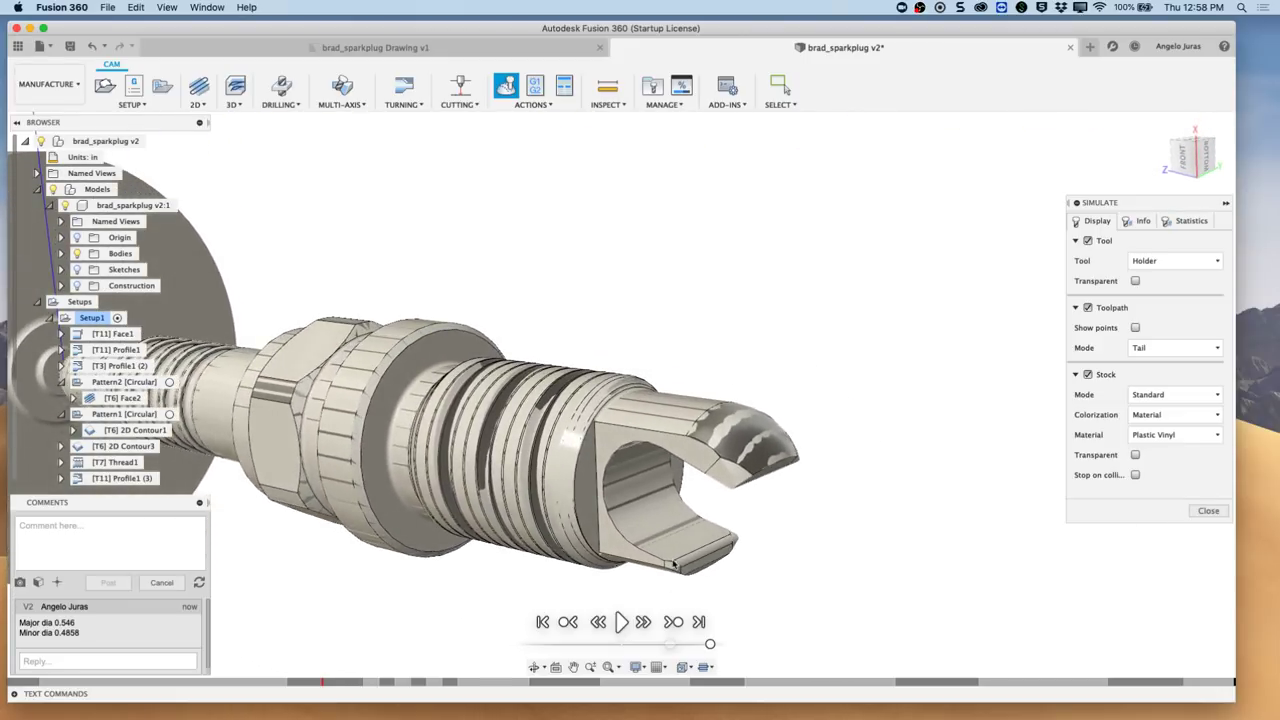
- Close the simulation, collapse the brad_sparkplug v2:1 component, and orbit around the spark plug
{"action": "left_click", "coordinate": [1207, 511]}
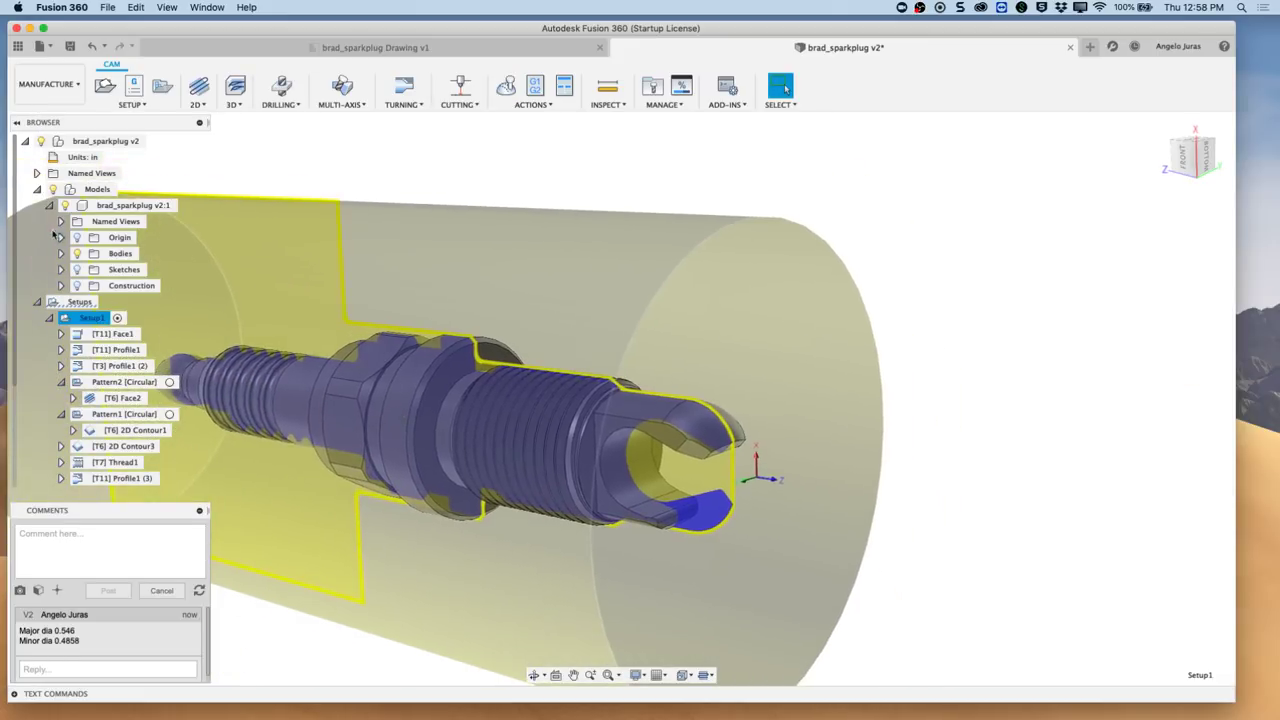
{"action": "left_click", "coordinate": [49, 205]}
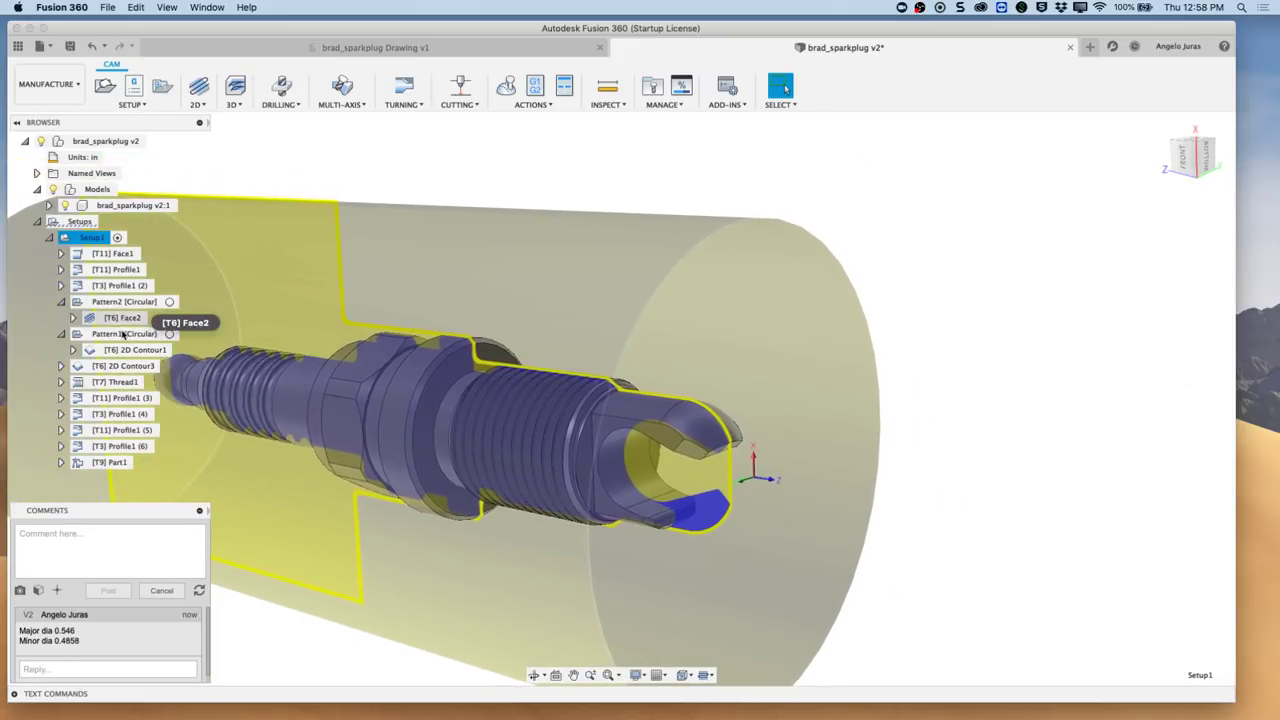
{"action": "left_click", "coordinate": [122, 317]}
{"action": "middle_click_drag", "start_coordinate": [669, 386], "coordinate": [918, 460], "text": "shift"}
{"action": "left_click", "coordinate": [908, 452]}
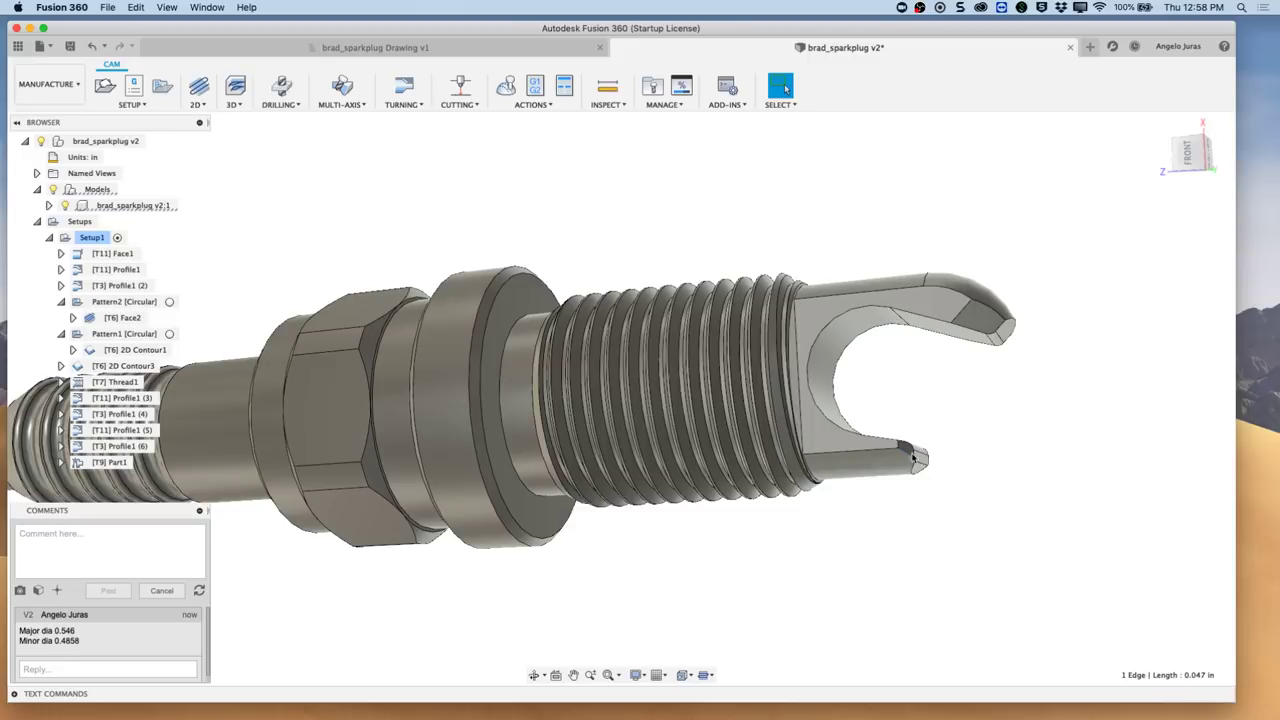
- Select the prong's top face and collapse the Comments panel
{"action": "left_click", "coordinate": [981, 328]}
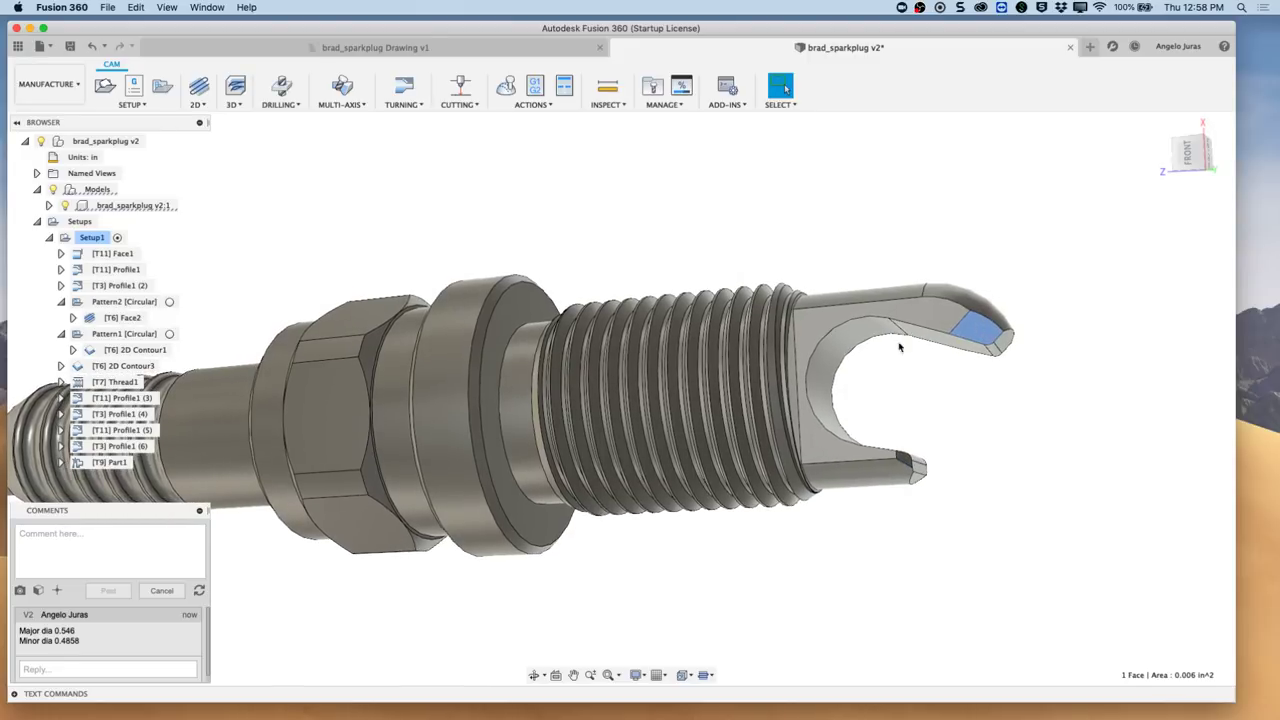
{"action": "middle_click_drag", "start_coordinate": [903, 349], "coordinate": [853, 345]}
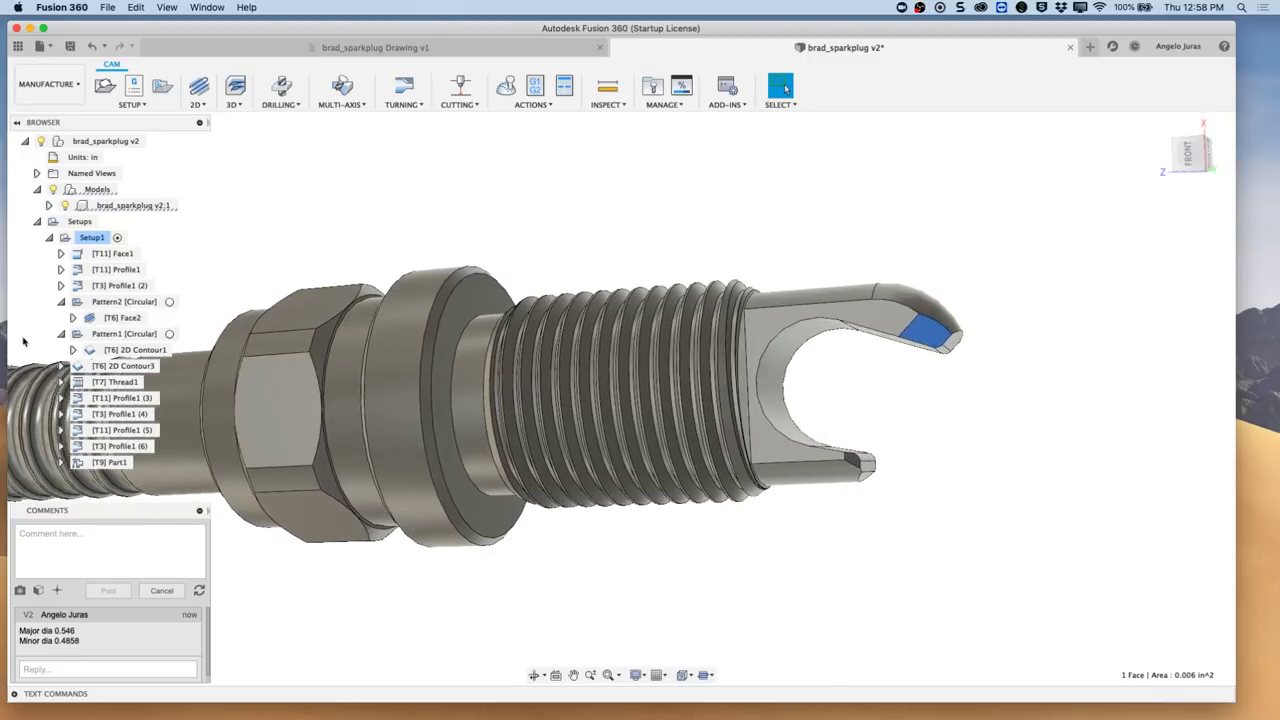
{"action": "left_click", "coordinate": [200, 512]}
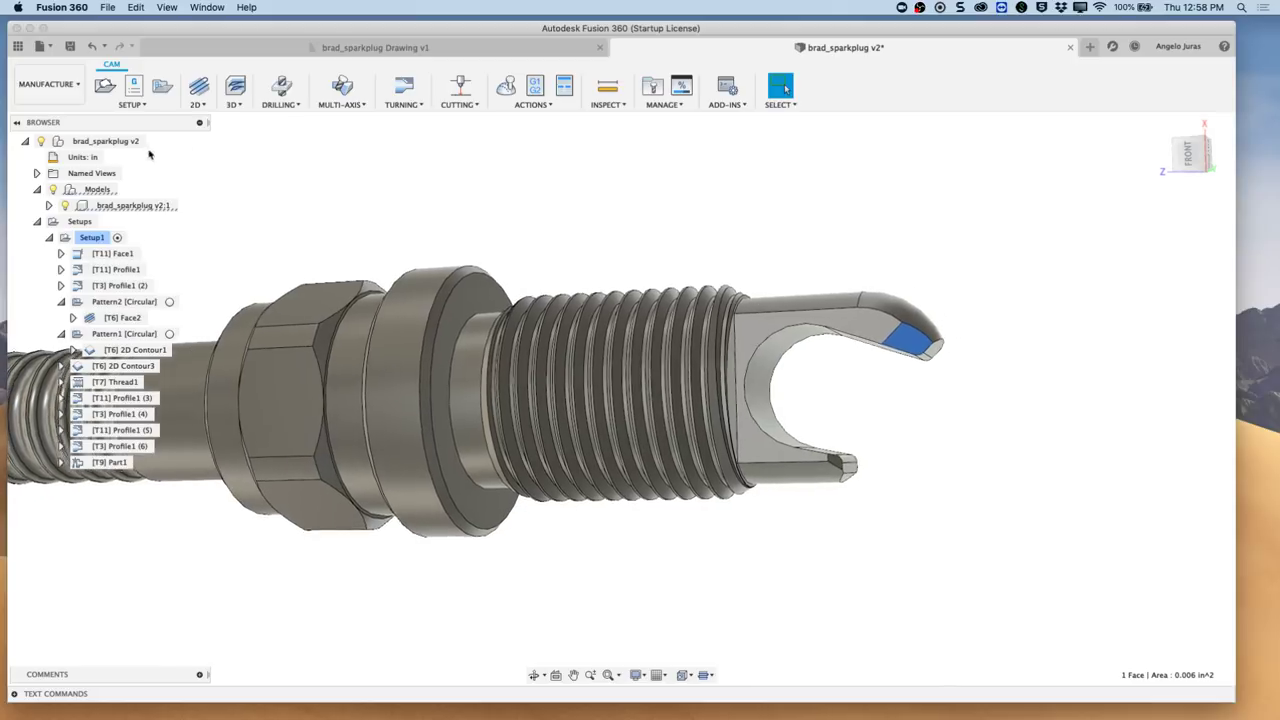
{"action": "left_click", "coordinate": [203, 105]}
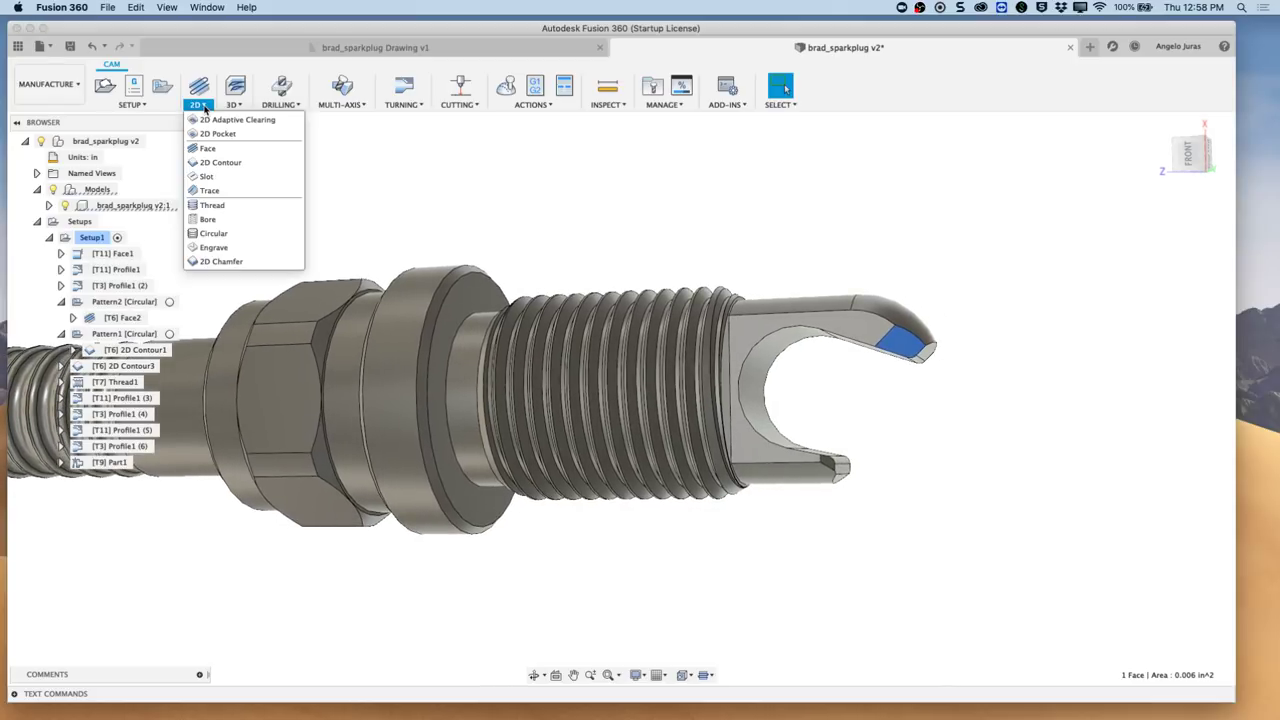
- Create a 2D Contour operation with the tool orientation Z axis set to the YZ plane
{"action": "left_click", "coordinate": [219, 164]}
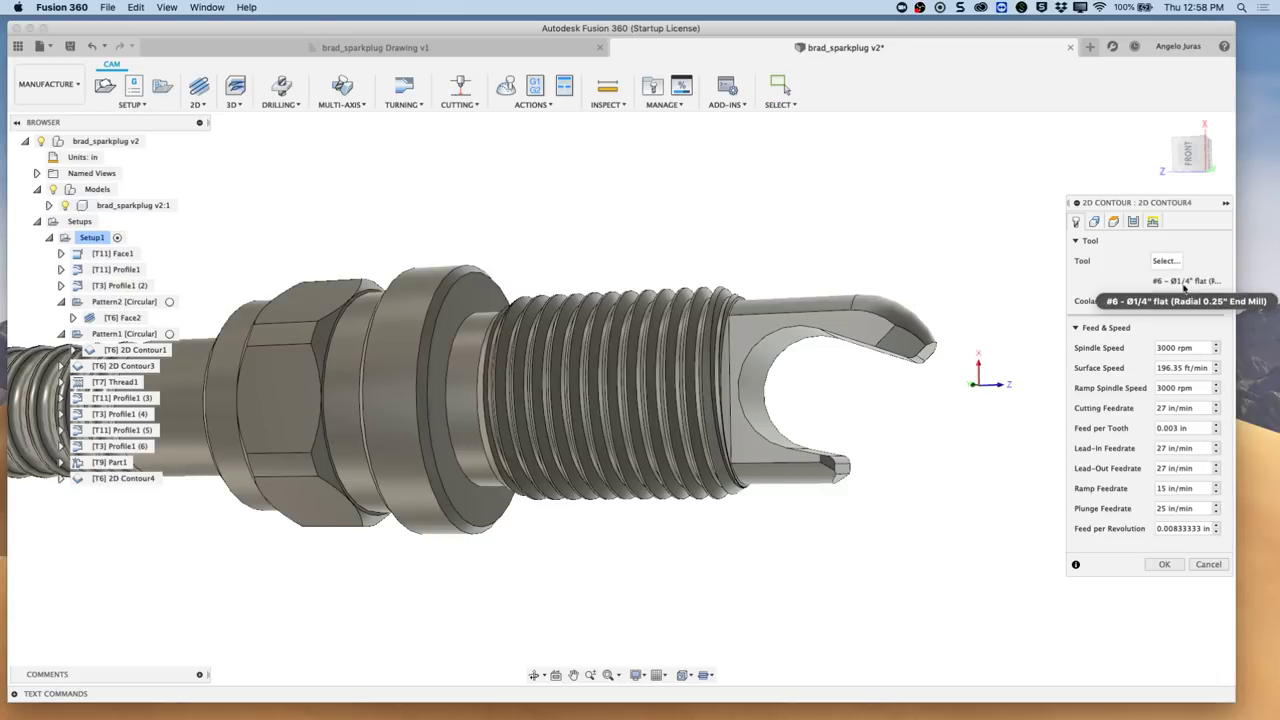
{"action": "left_click", "coordinate": [1093, 223]}
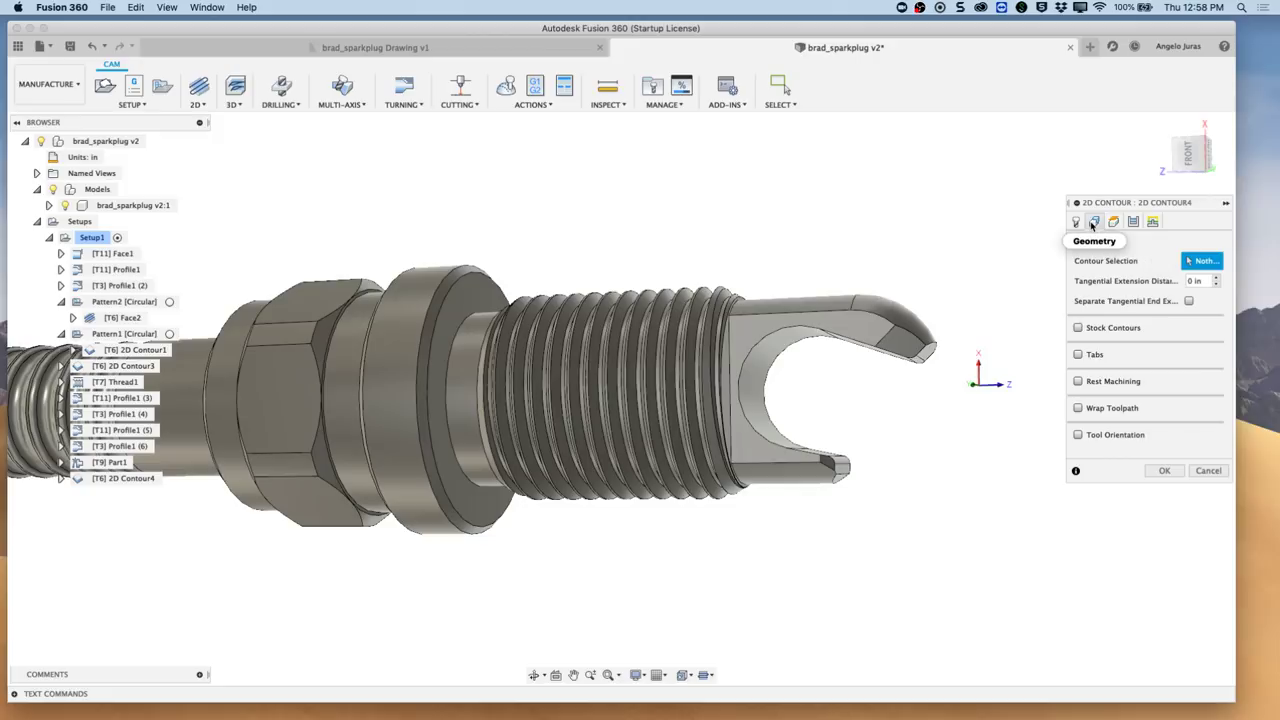
{"action": "left_click", "coordinate": [1078, 435]}
{"action": "middle_click_drag", "start_coordinate": [950, 420], "coordinate": [855, 377], "text": "shift"}
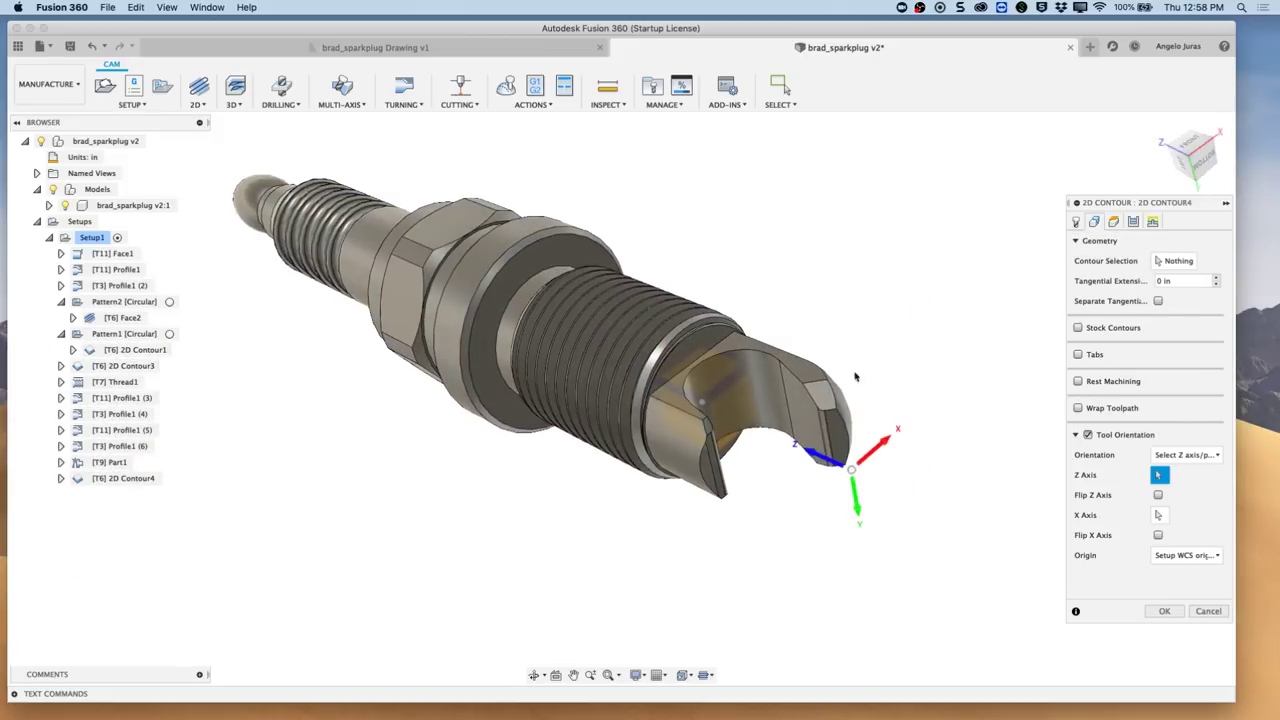
{"action": "middle_click_drag", "start_coordinate": [672, 402], "coordinate": [686, 427], "text": "shift"}
{"action": "scroll", "coordinate": [687, 425], "scroll_direction": "up", "scroll_amount": 3}
{"action": "key", "text": "F5"}
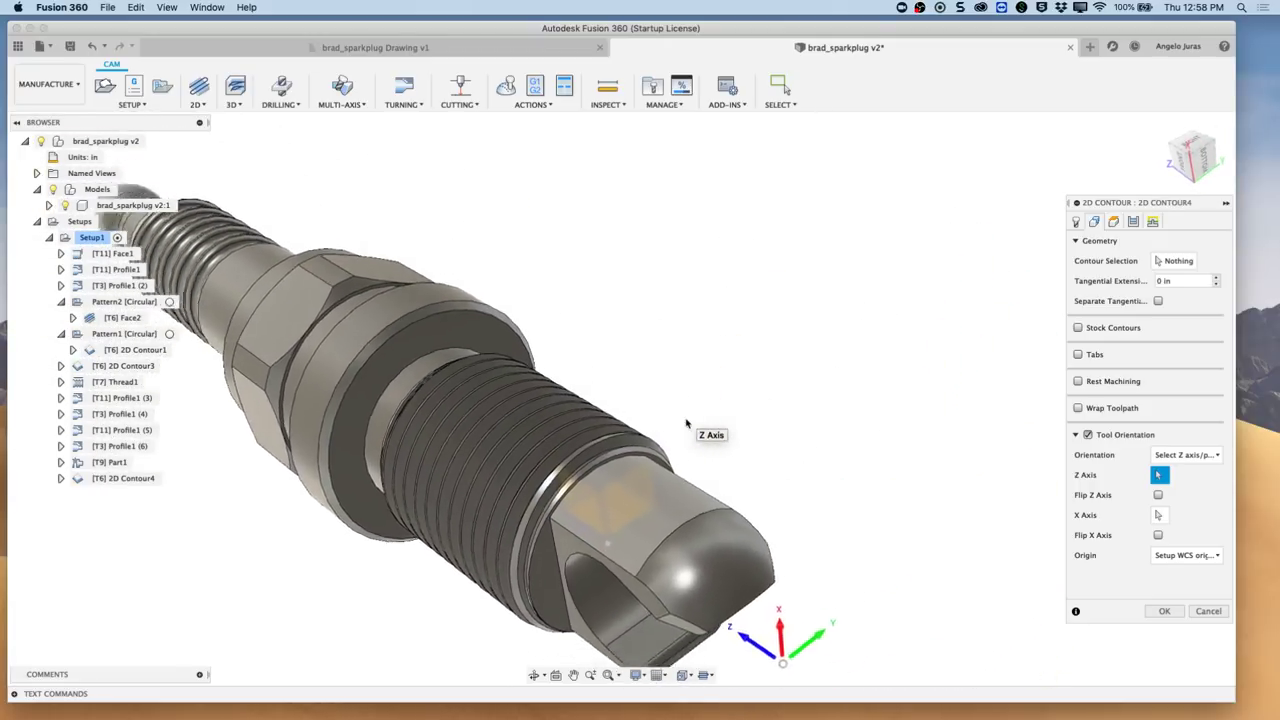
{"action": "middle_click_drag", "start_coordinate": [686, 424], "coordinate": [480, 491], "text": "shift"}
{"action": "left_click", "coordinate": [472, 487]}
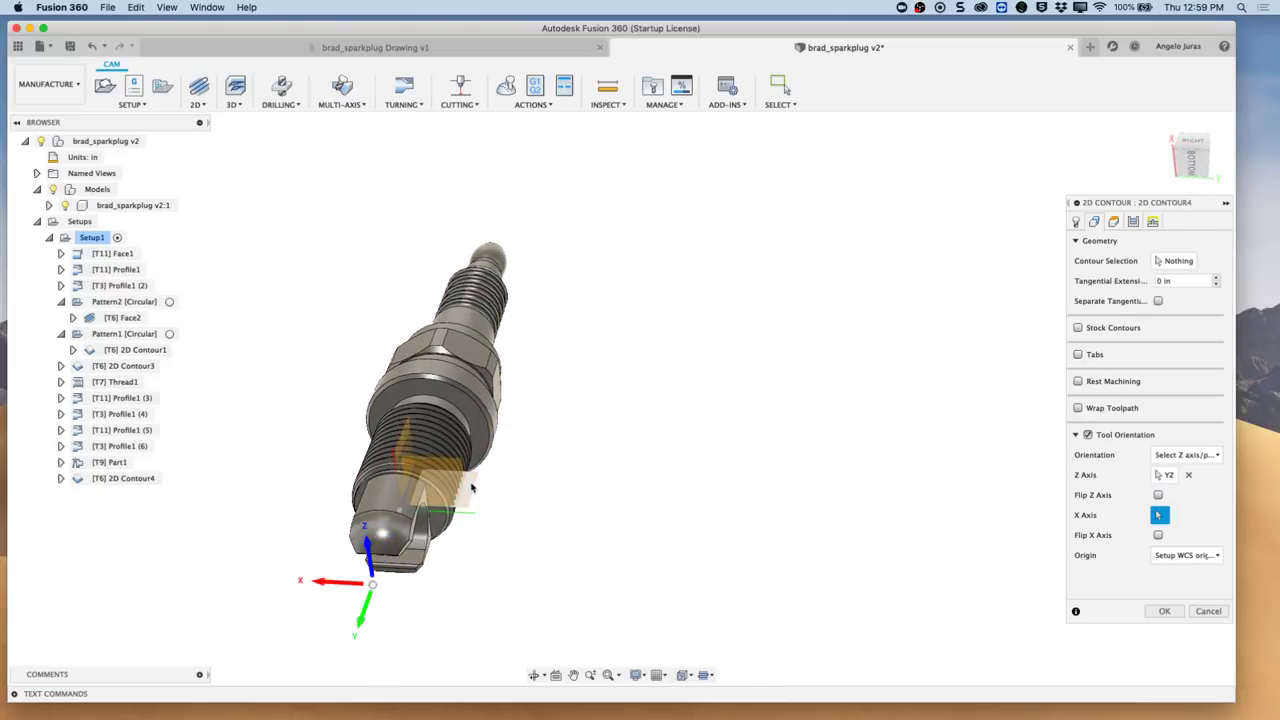
- Select both chamfer edges on the tip as the two contour chains
{"action": "left_click", "coordinate": [1175, 260]}
{"action": "scroll", "coordinate": [921, 501], "scroll_direction": "up", "scroll_amount": 10}
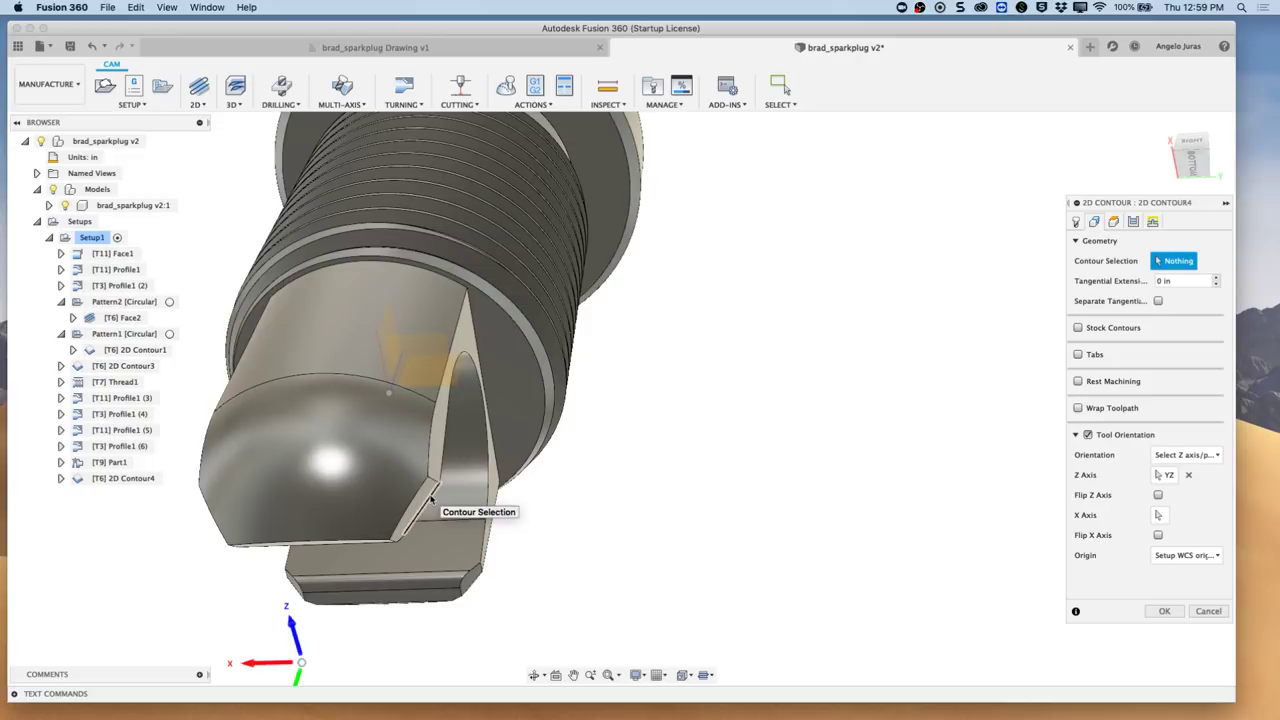
{"action": "left_click", "coordinate": [432, 498]}
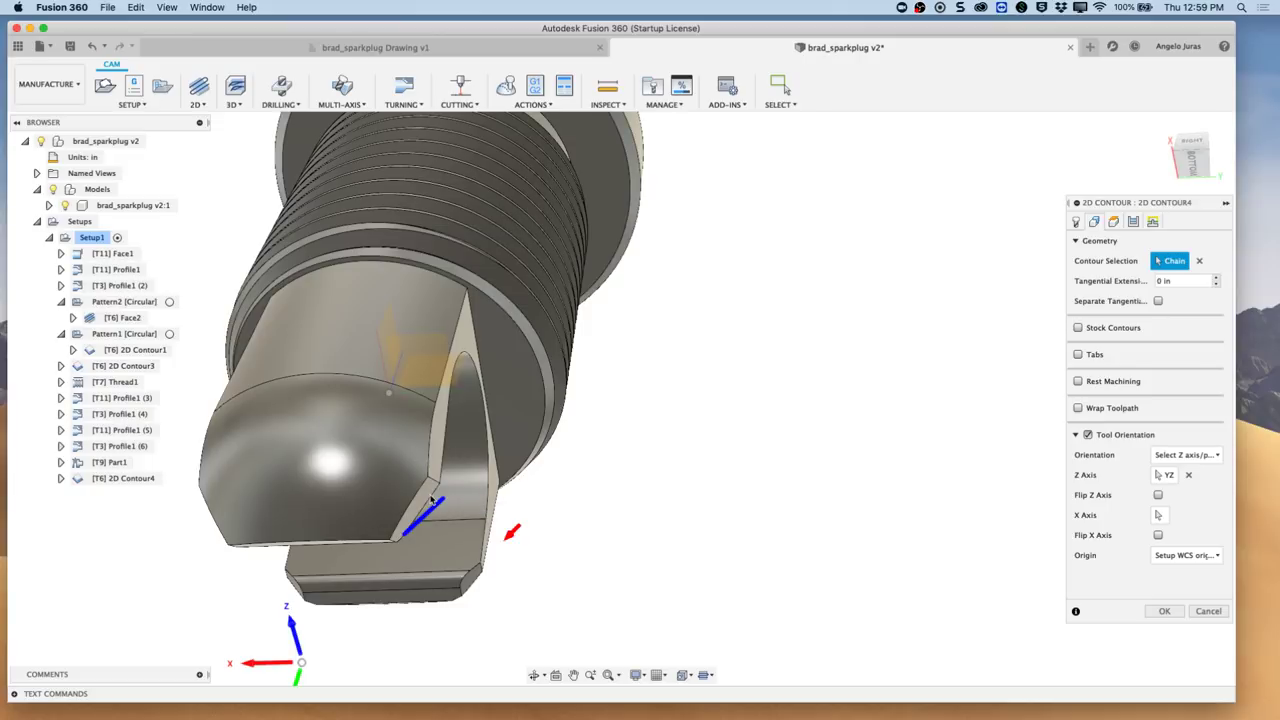
{"action": "scroll", "coordinate": [432, 498], "scroll_direction": "down", "scroll_amount": 5}
{"action": "scroll", "coordinate": [432, 498], "scroll_direction": "down", "scroll_amount": 8, "text": "shift"}
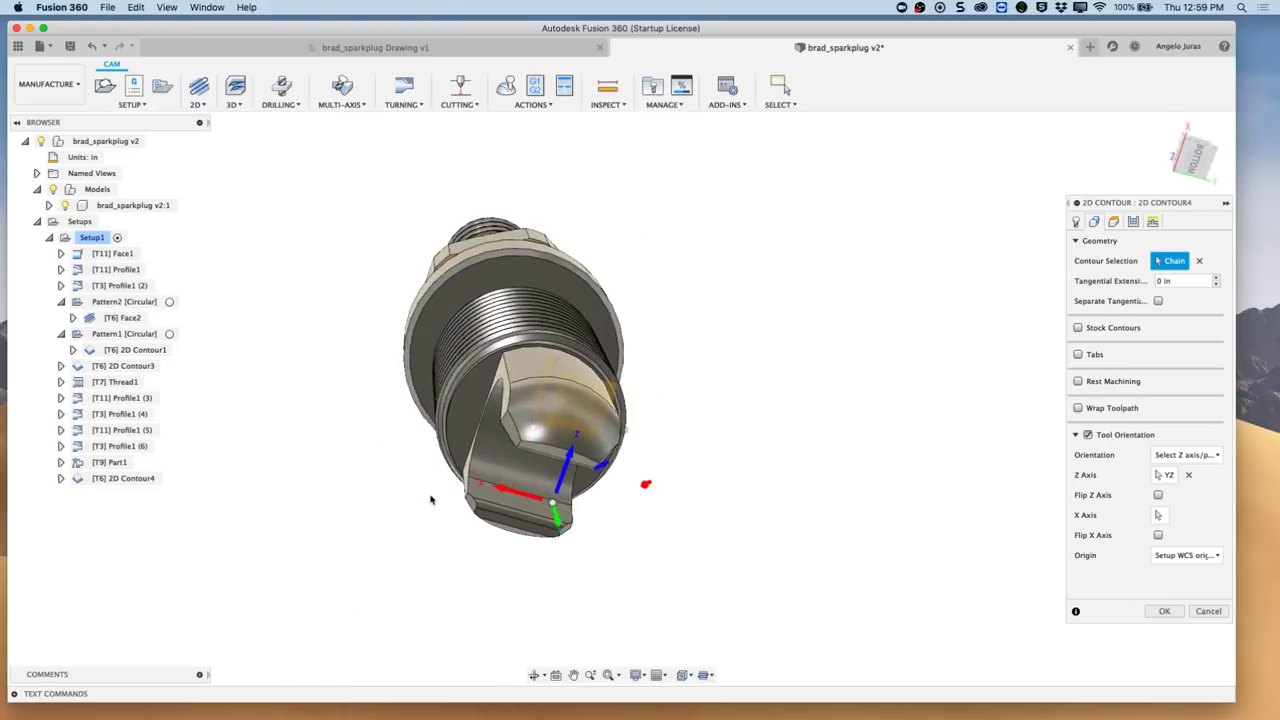
{"action": "middle_click_drag", "start_coordinate": [431, 500], "coordinate": [434, 423], "text": "shift"}
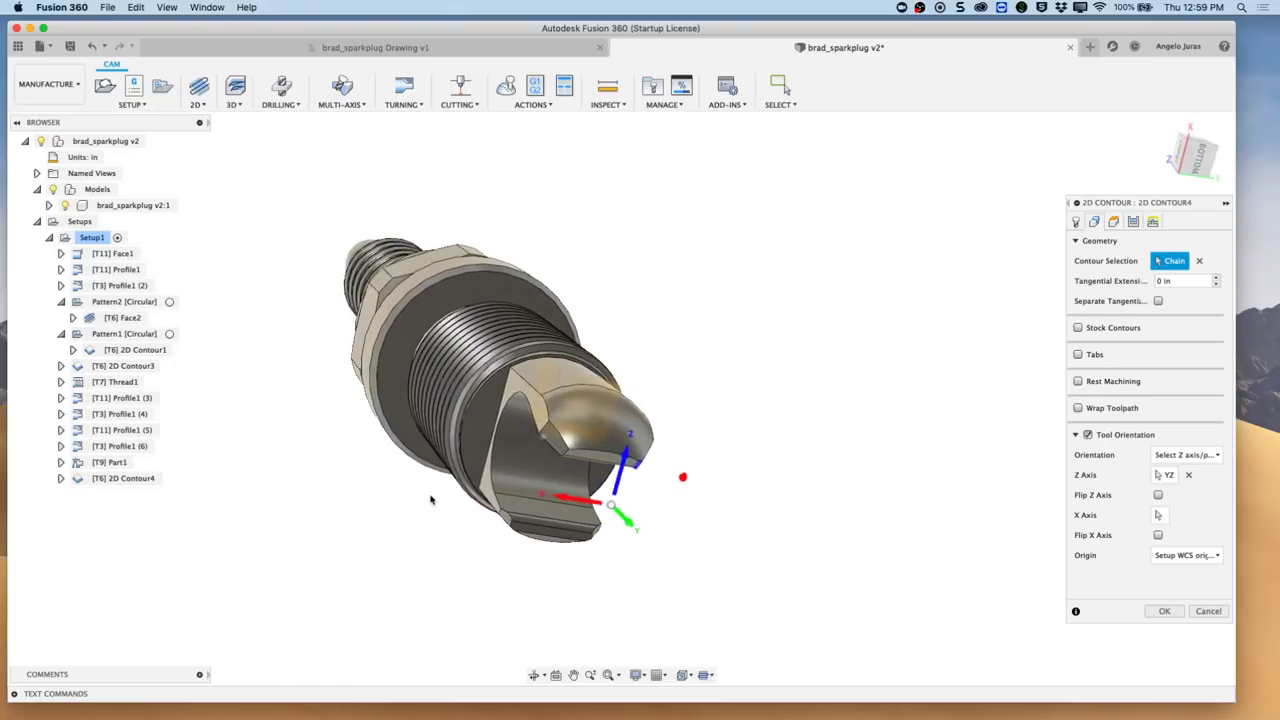
{"action": "left_click", "coordinate": [557, 454]}
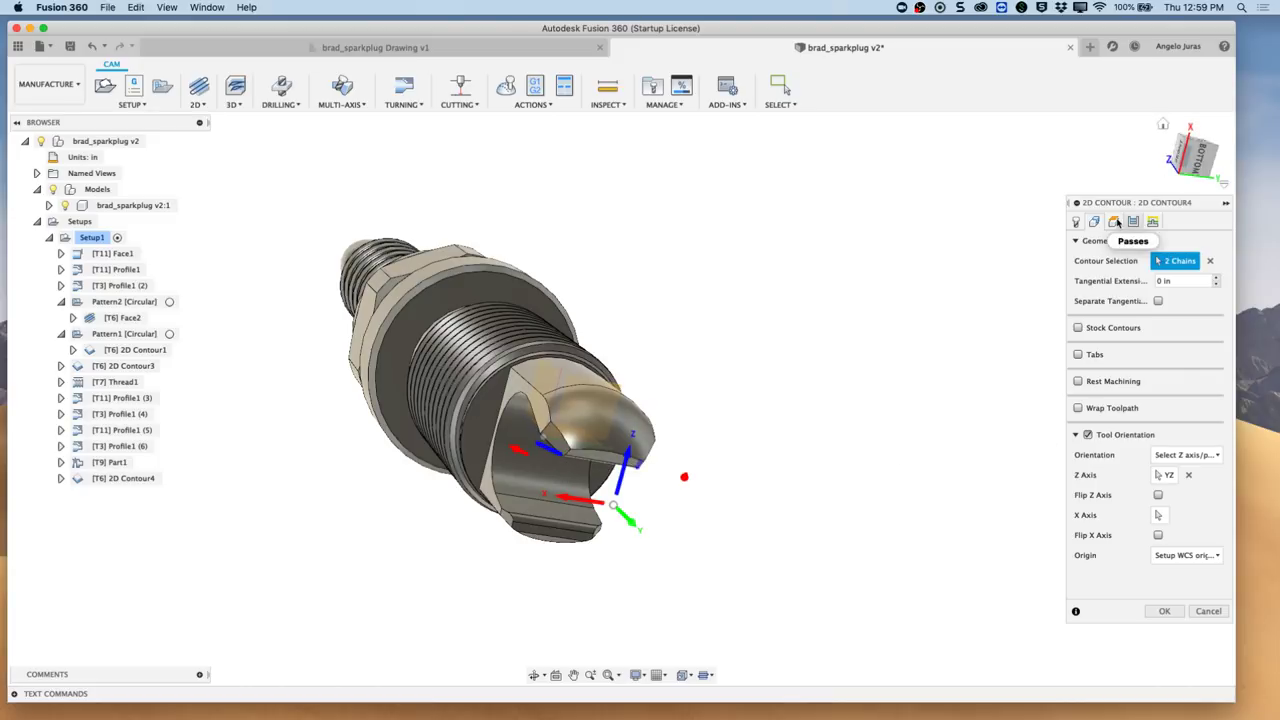
- Set the bottom height from the origin point and the top height from a tip edge
{"action": "left_click", "coordinate": [1115, 222]}
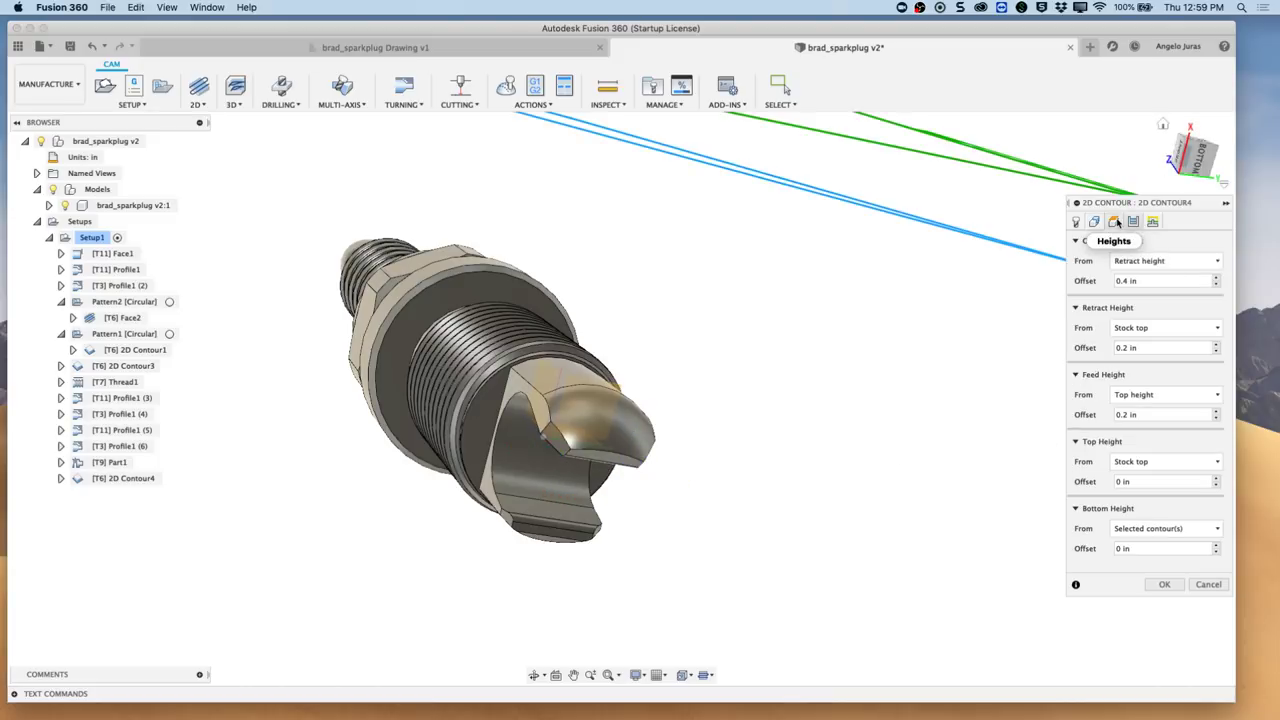
{"action": "left_click", "coordinate": [1218, 529]}
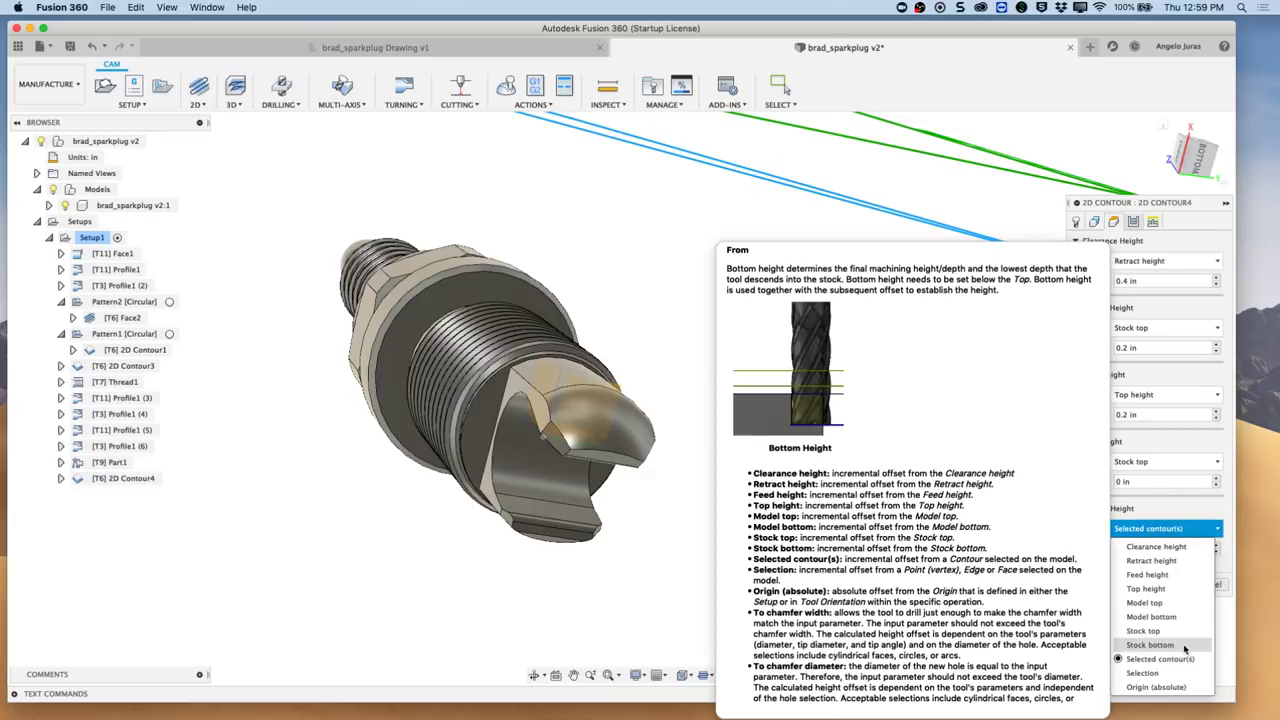
{"action": "left_click", "coordinate": [1143, 673]}
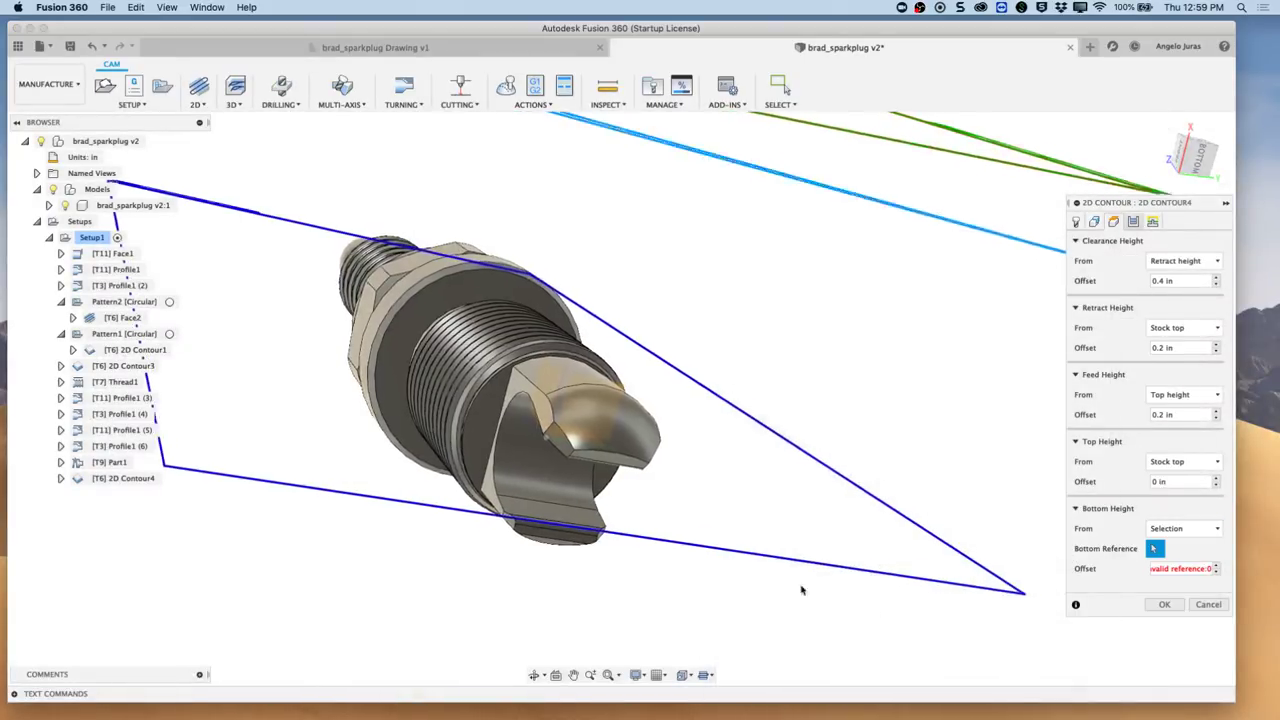
{"action": "scroll", "coordinate": [686, 528], "scroll_direction": "up", "scroll_amount": 5}
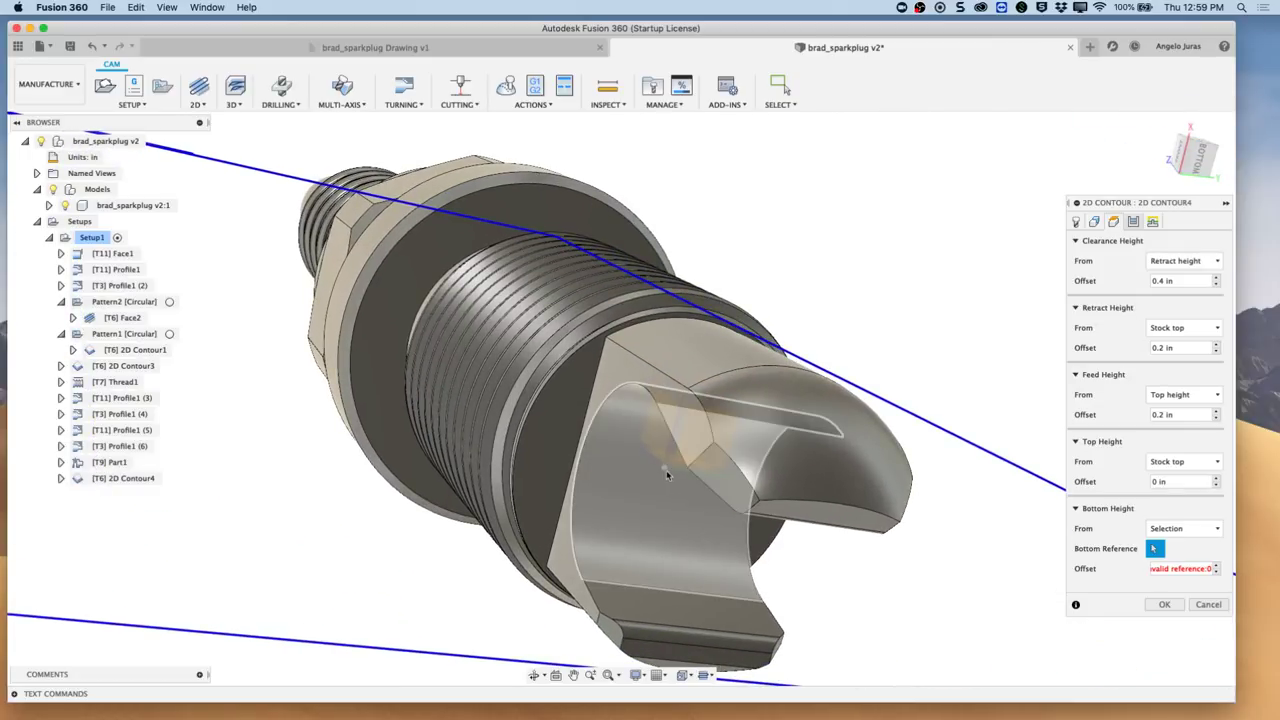
{"action": "left_click", "coordinate": [667, 490]}
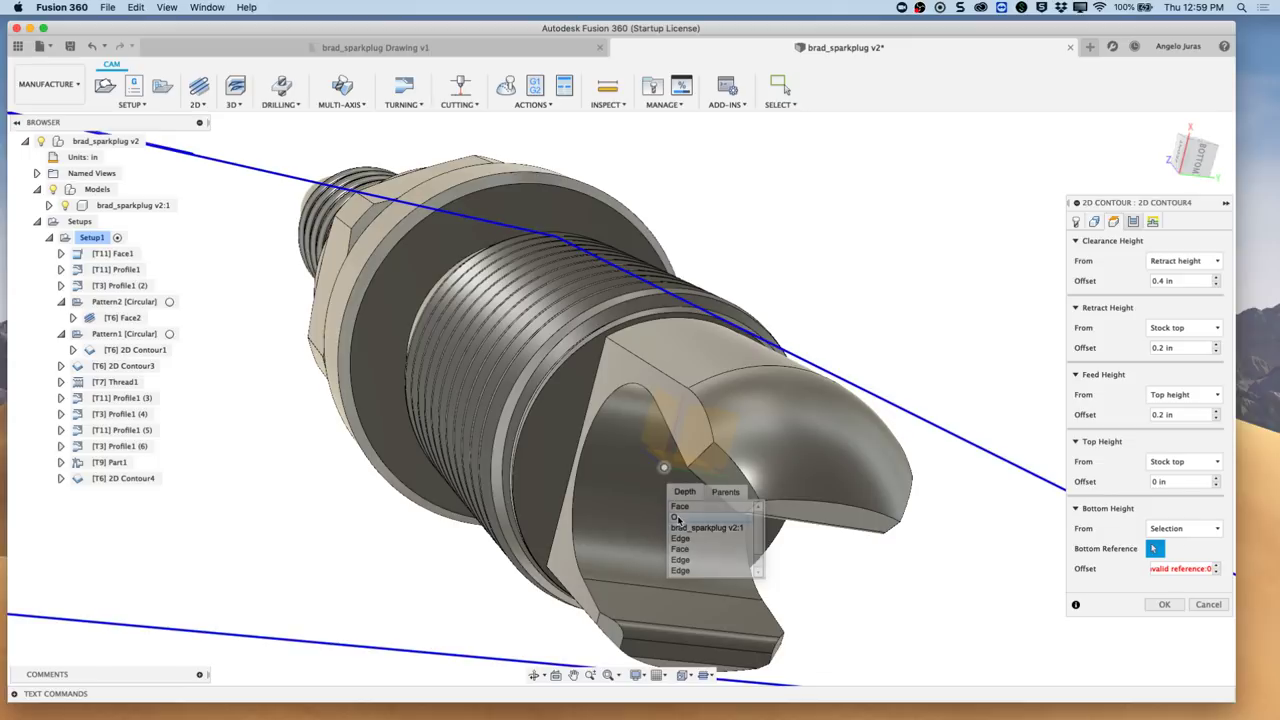
{"action": "left_click", "coordinate": [677, 517]}
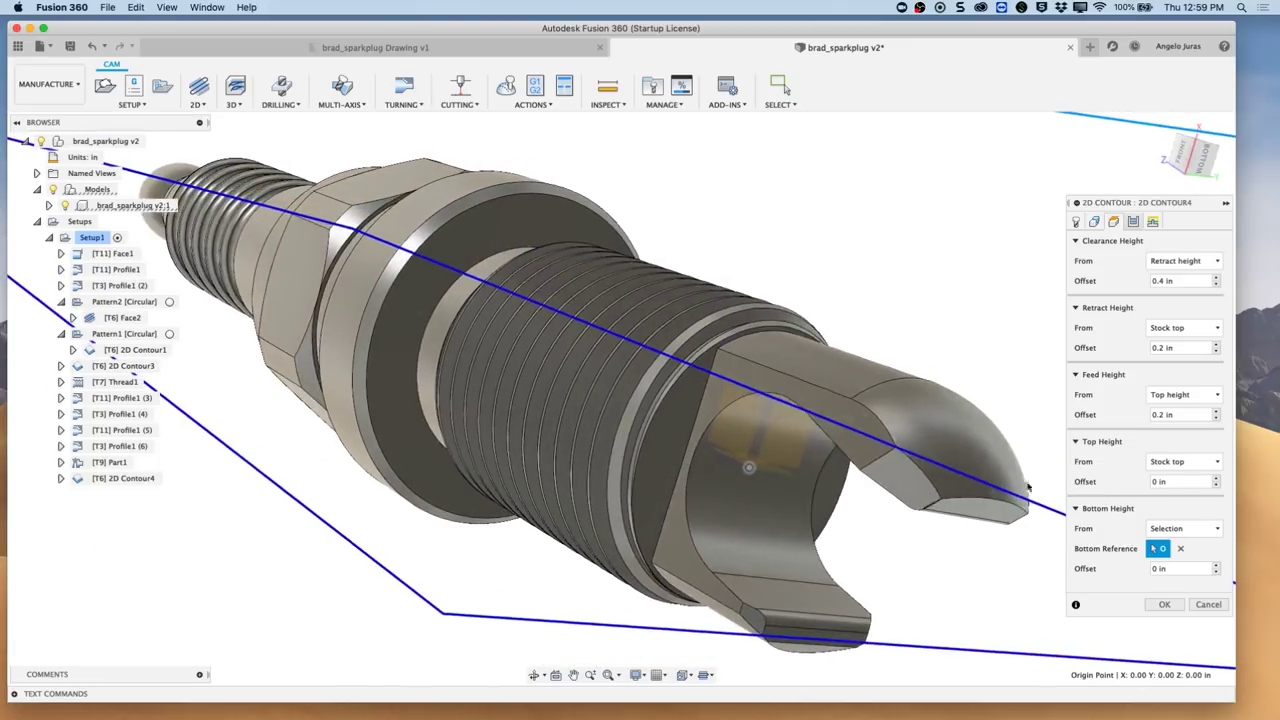
{"action": "left_click", "coordinate": [1216, 463]}
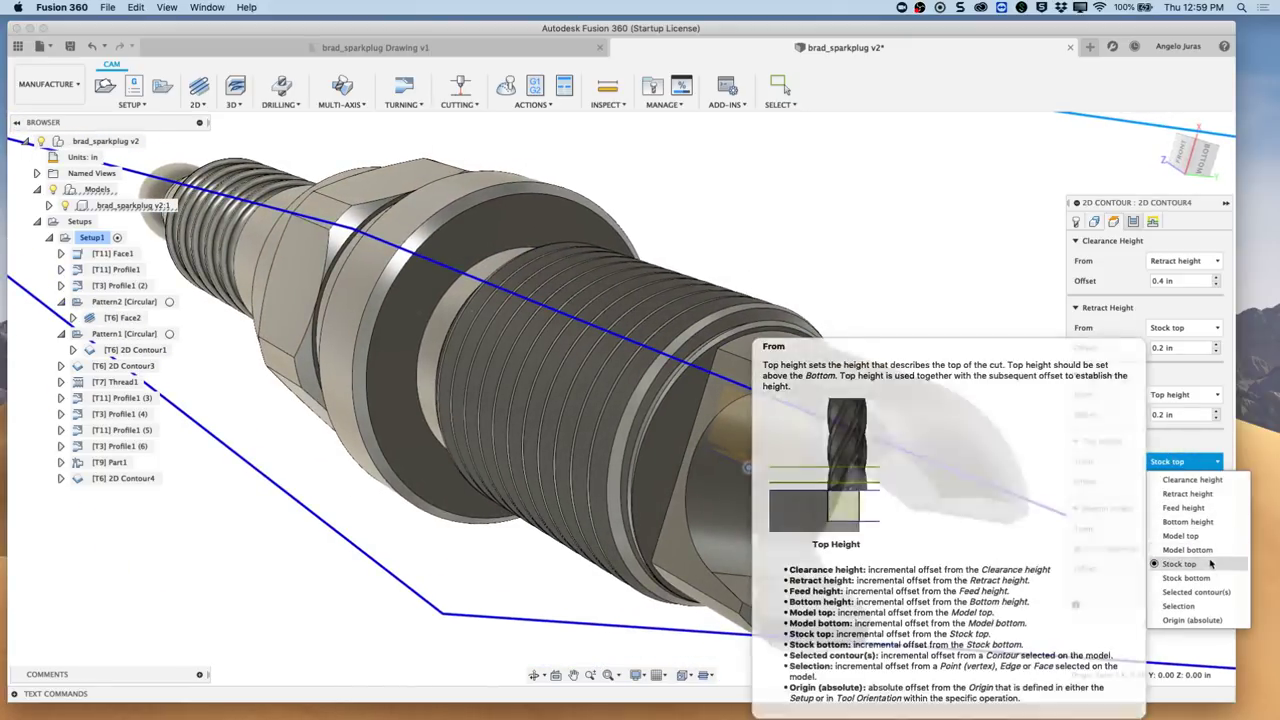
{"action": "left_click", "coordinate": [1203, 608]}
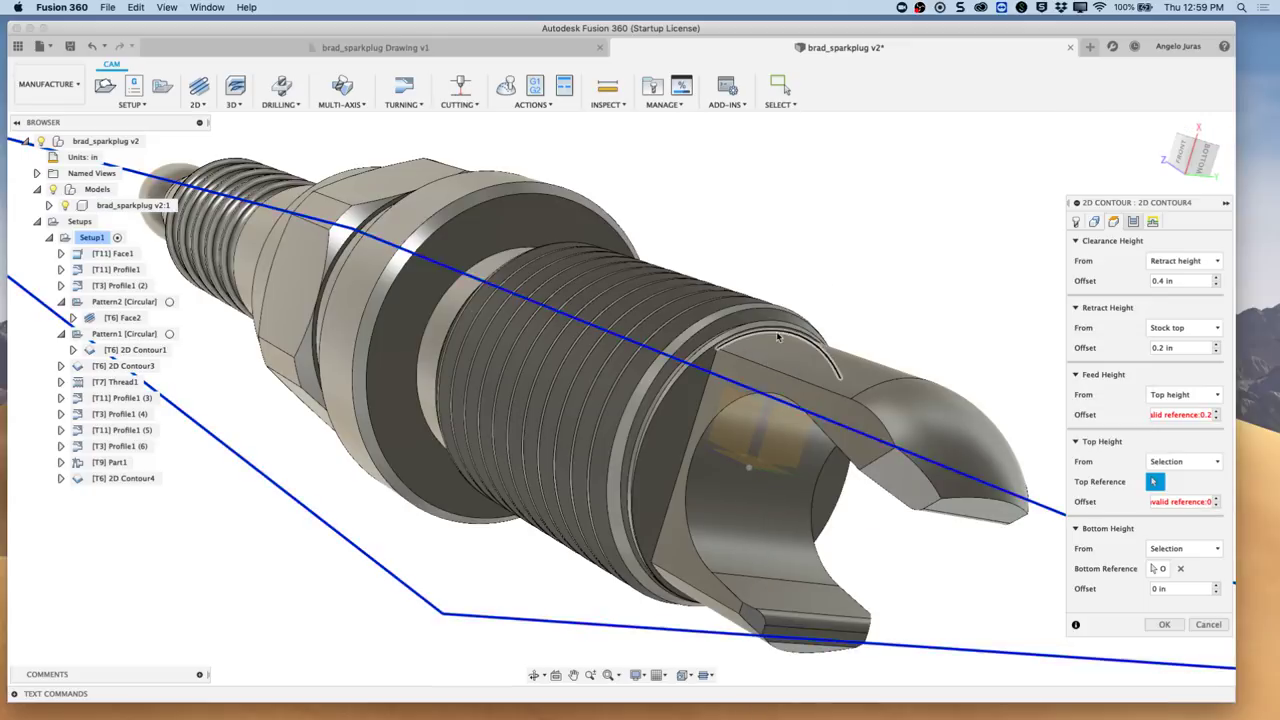
{"action": "left_click", "coordinate": [760, 313]}
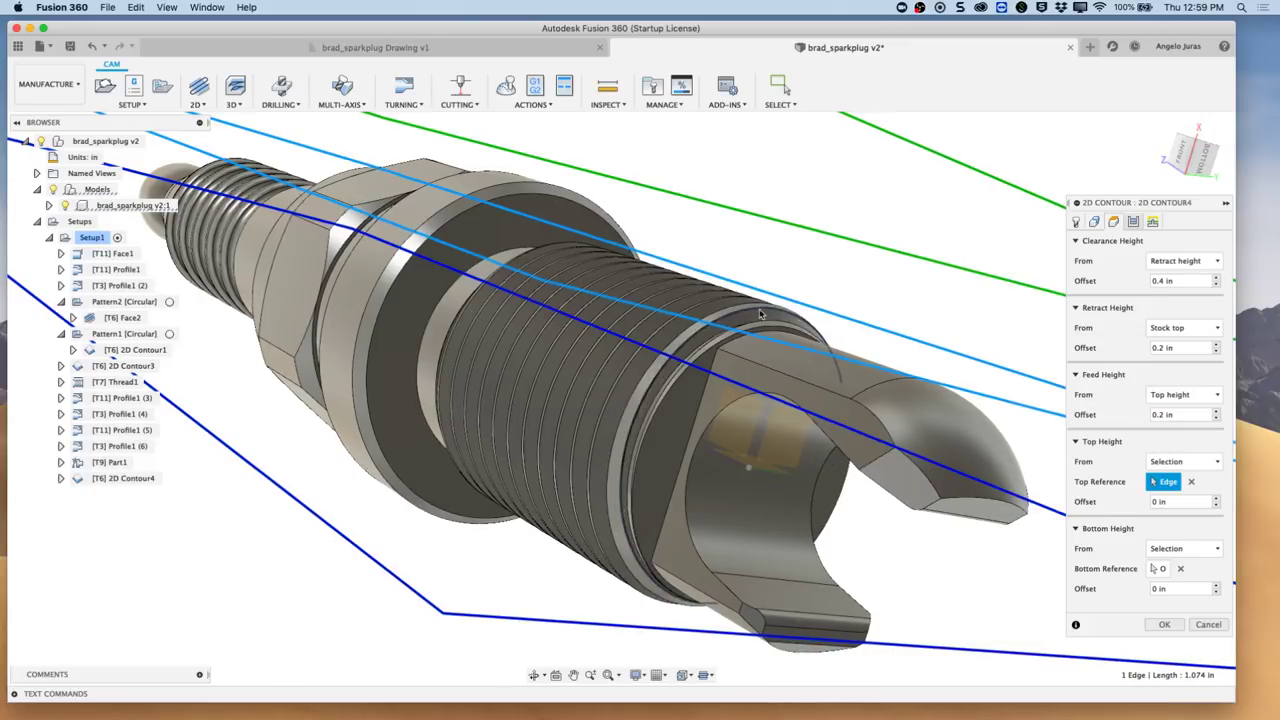
- Accept 2D Contour4 to generate its toolpath, keeping its name unchanged
{"action": "left_click", "coordinate": [1133, 221]}
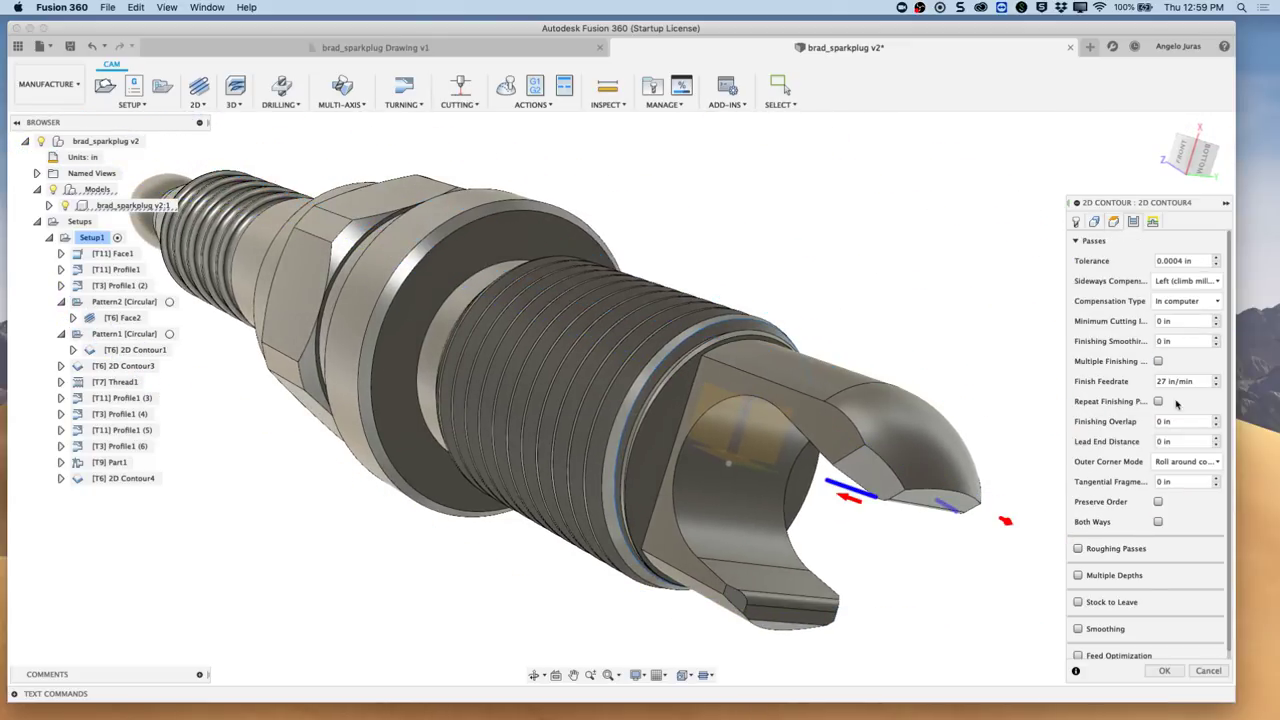
{"action": "left_click", "coordinate": [1172, 671]}
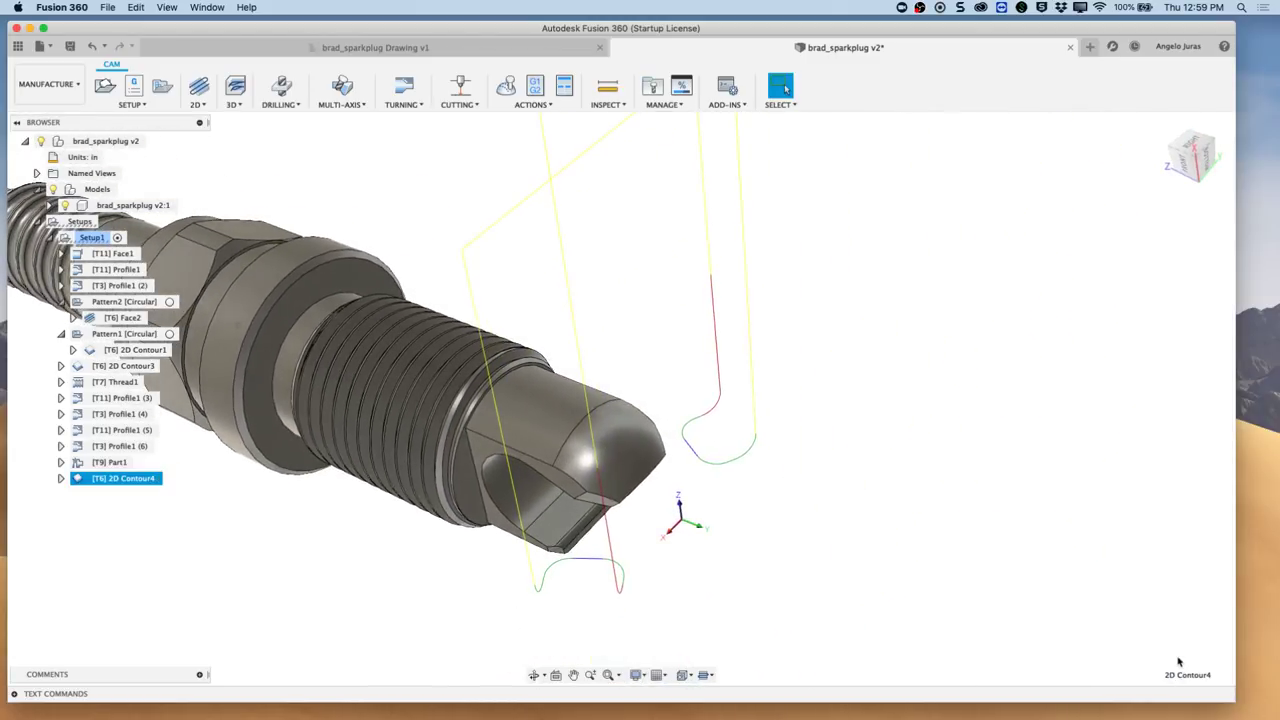
{"action": "double_click", "coordinate": [138, 479]}
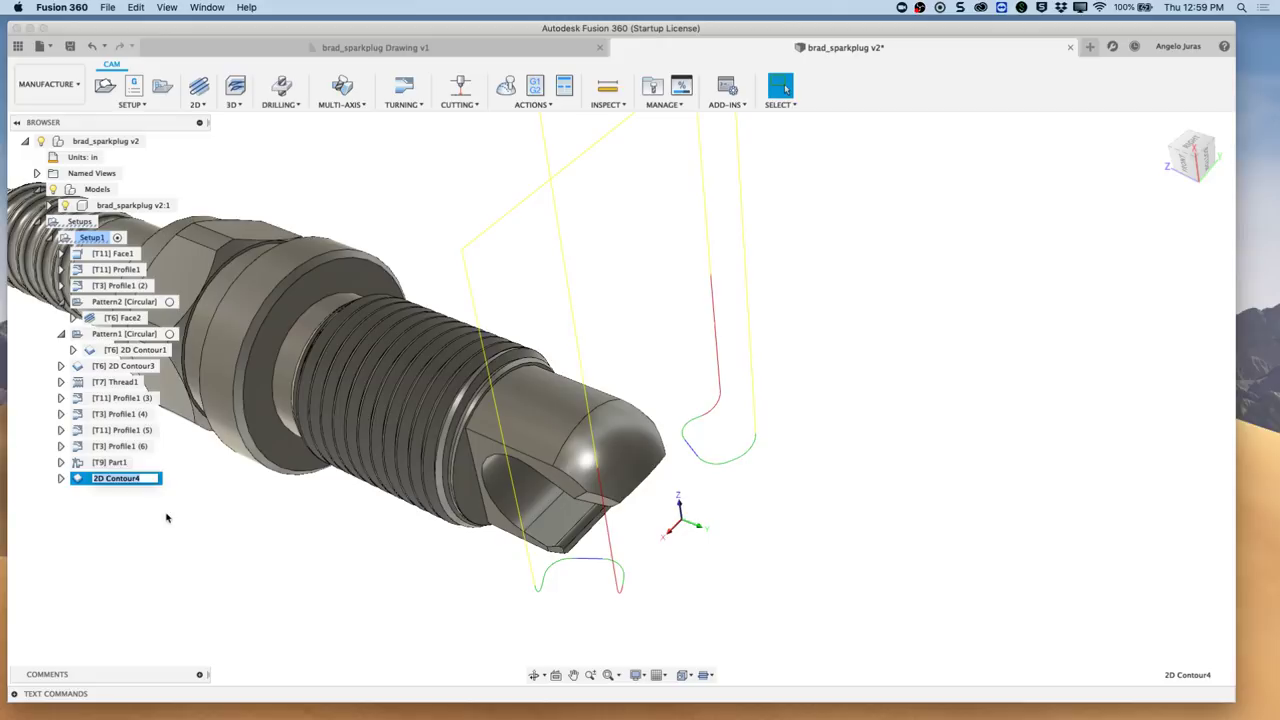
{"action": "left_click", "coordinate": [172, 543]}
{"action": "left_click_drag", "start_coordinate": [124, 480], "coordinate": [122, 487]}
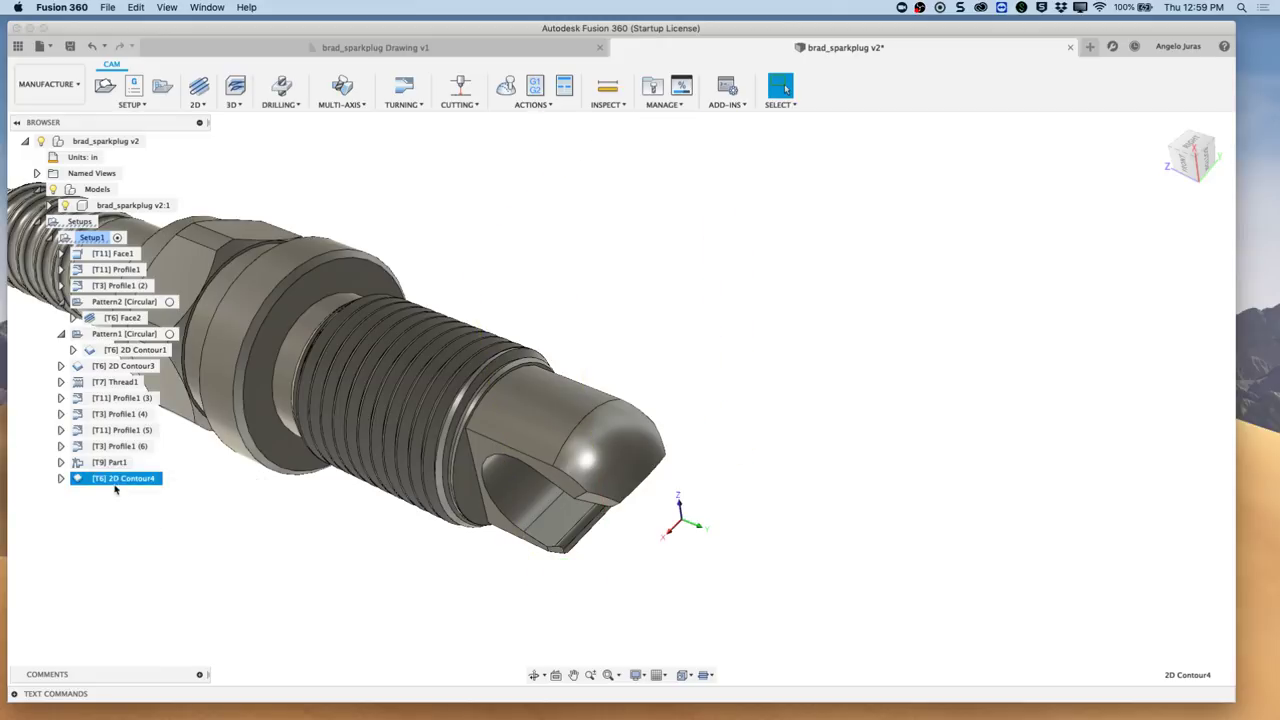
{"action": "right_click", "coordinate": [116, 486]}
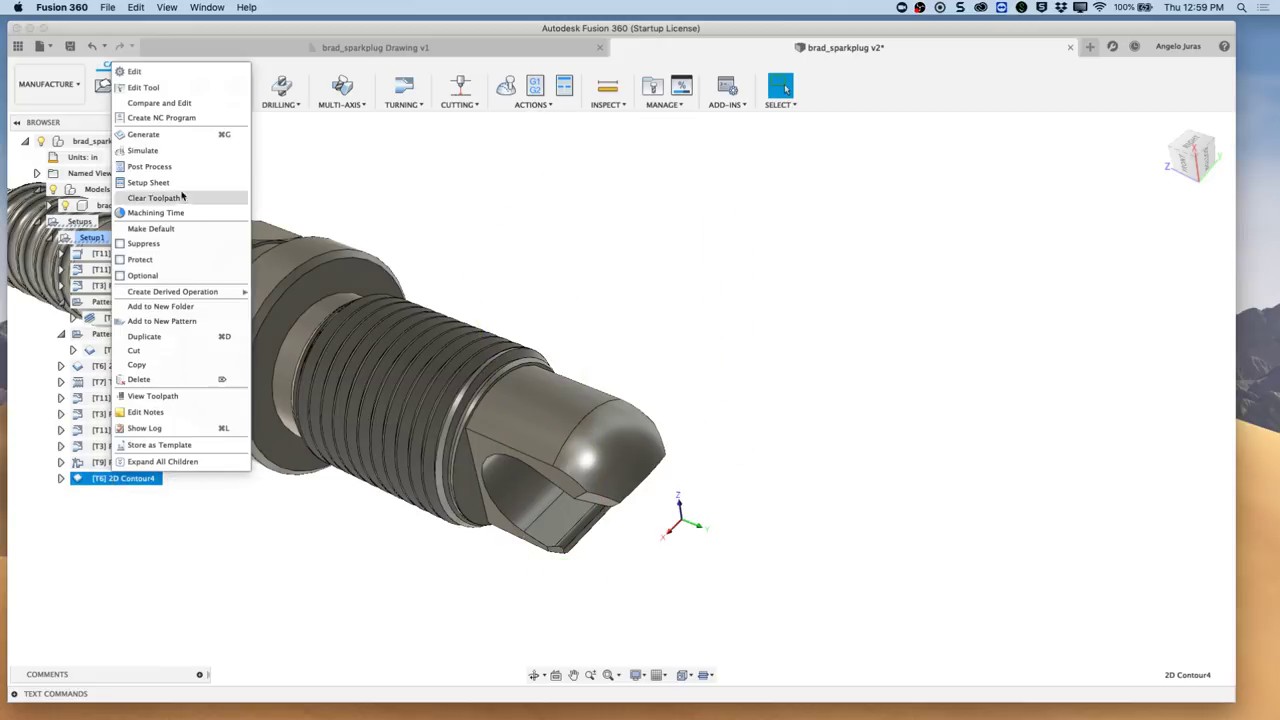
- Give 2D Contour4 a 0.15 in tangential extension after reviewing its lead-in linking values, and regenerate it
{"action": "left_click", "coordinate": [140, 72]}
{"action": "left_click", "coordinate": [1152, 221]}
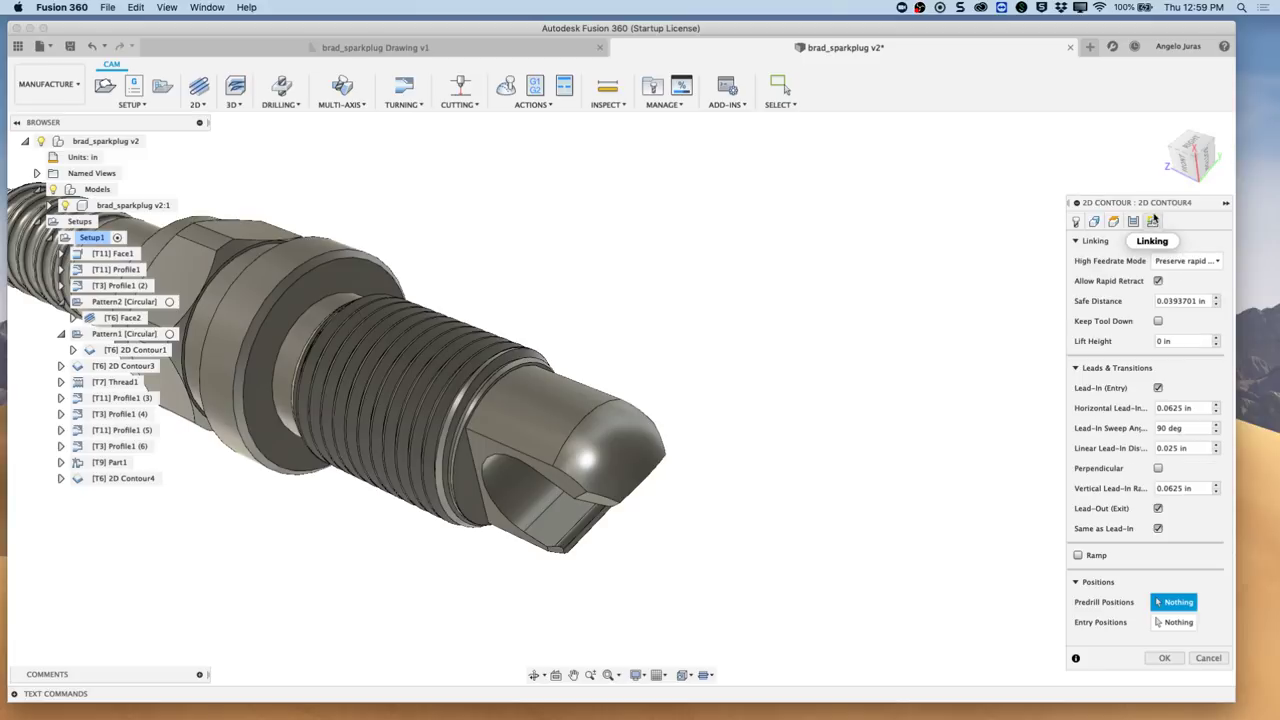
{"action": "left_click", "coordinate": [1197, 407]}
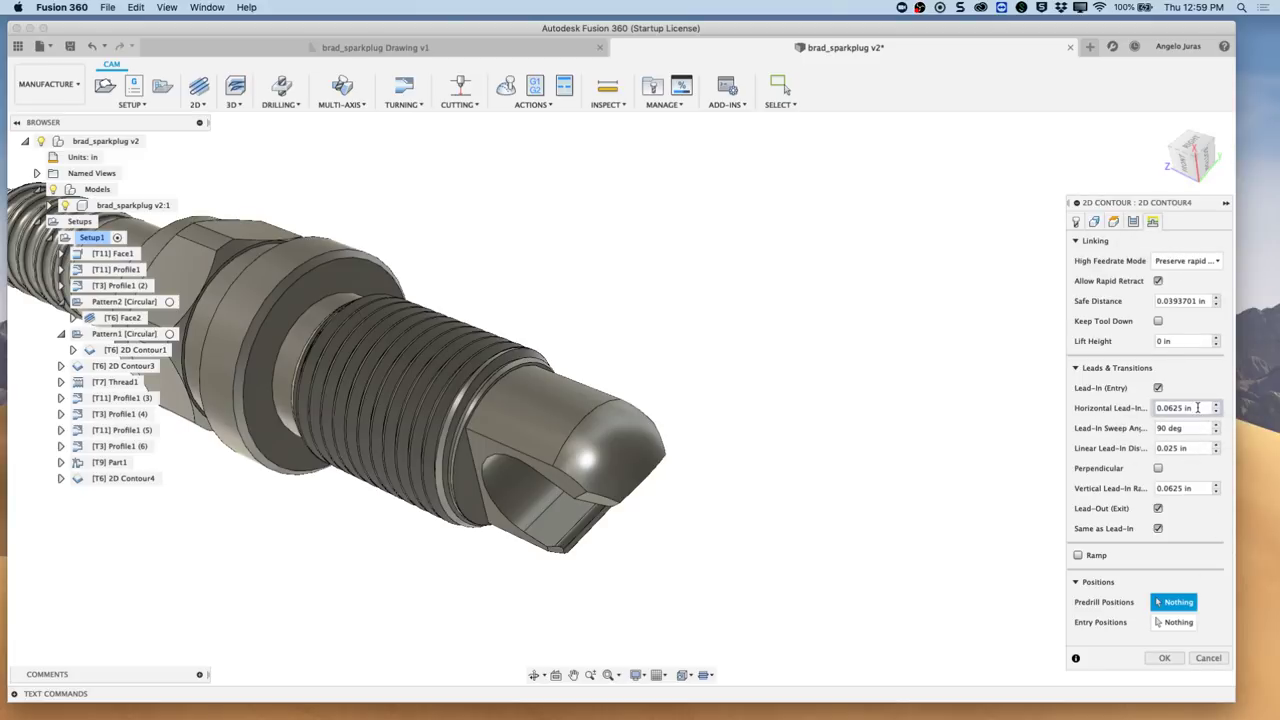
{"action": "left_click", "coordinate": [1190, 428]}
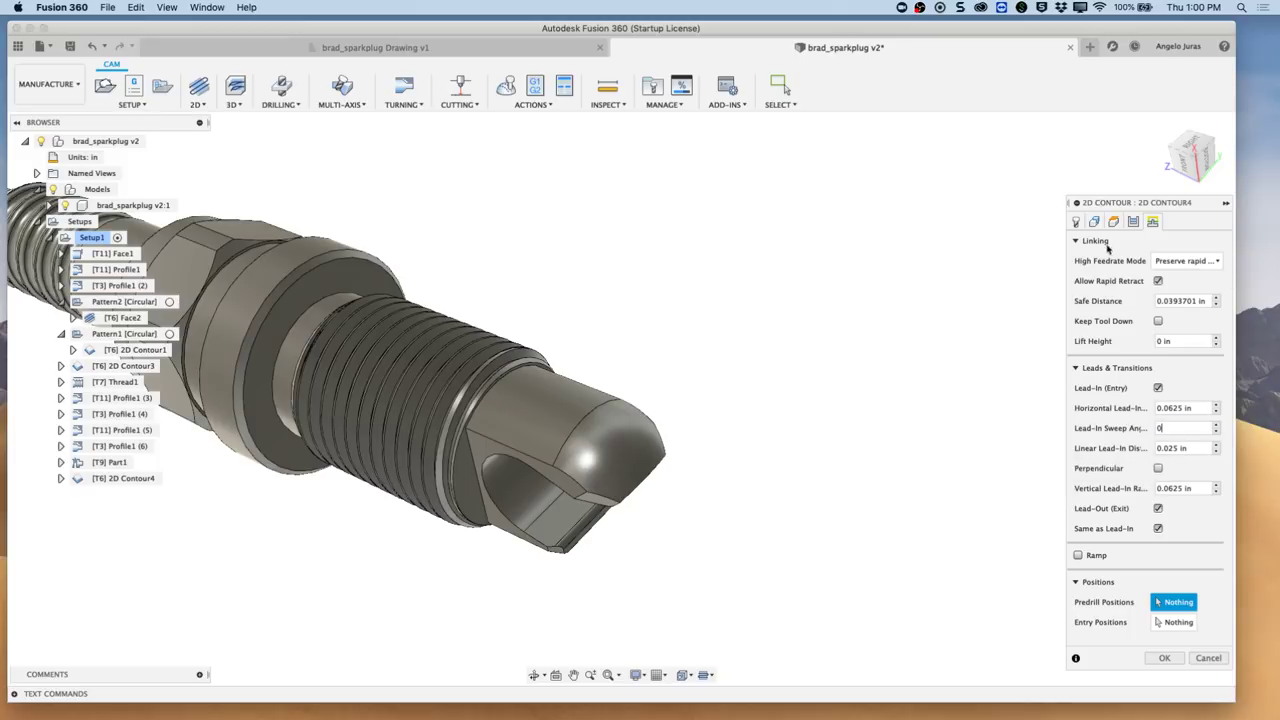
{"action": "left_click", "coordinate": [1094, 222]}
{"action": "left_click", "coordinate": [1180, 282]}
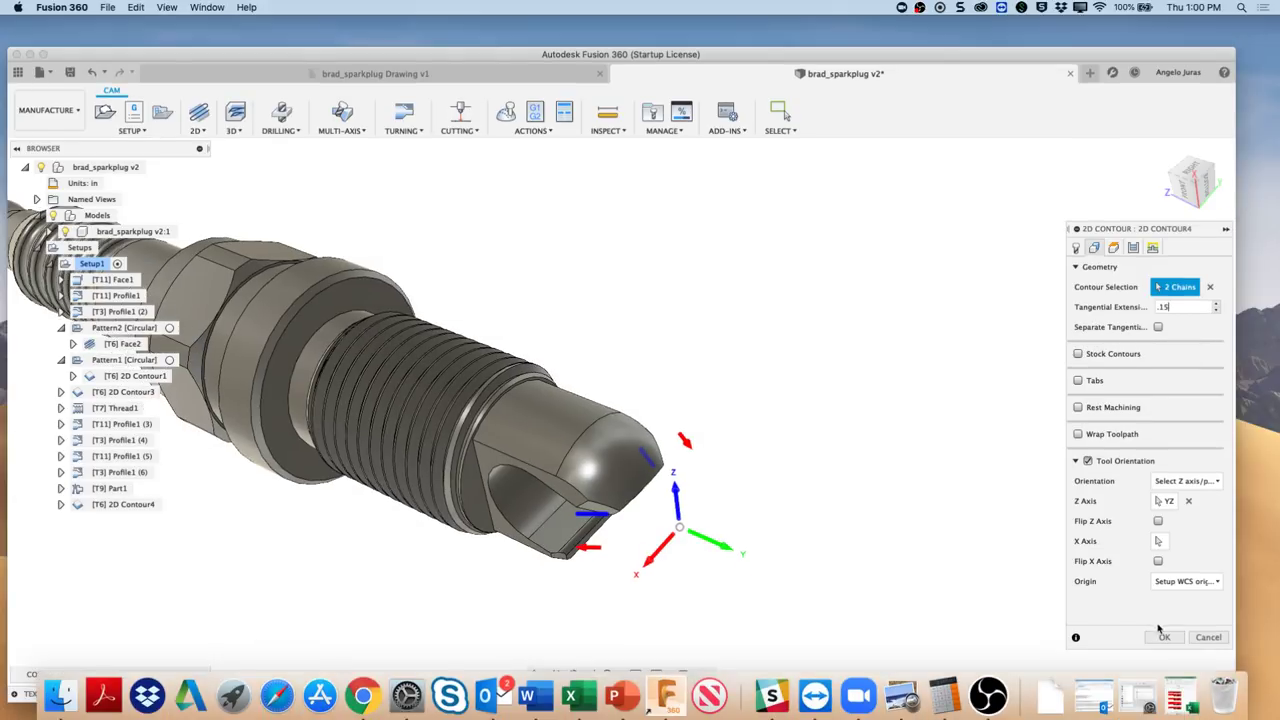
{"action": "left_click", "coordinate": [1160, 637]}
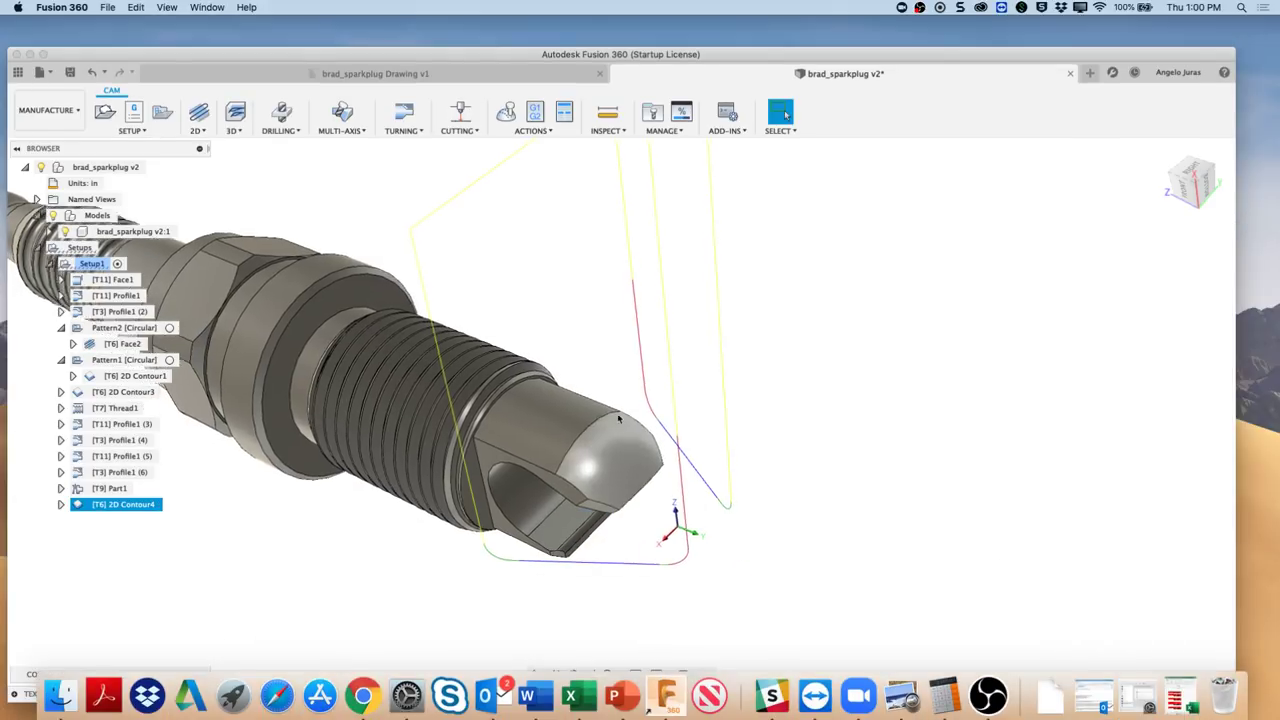
{"action": "middle_click_drag", "start_coordinate": [600, 430], "coordinate": [618, 418], "text": "shift"}
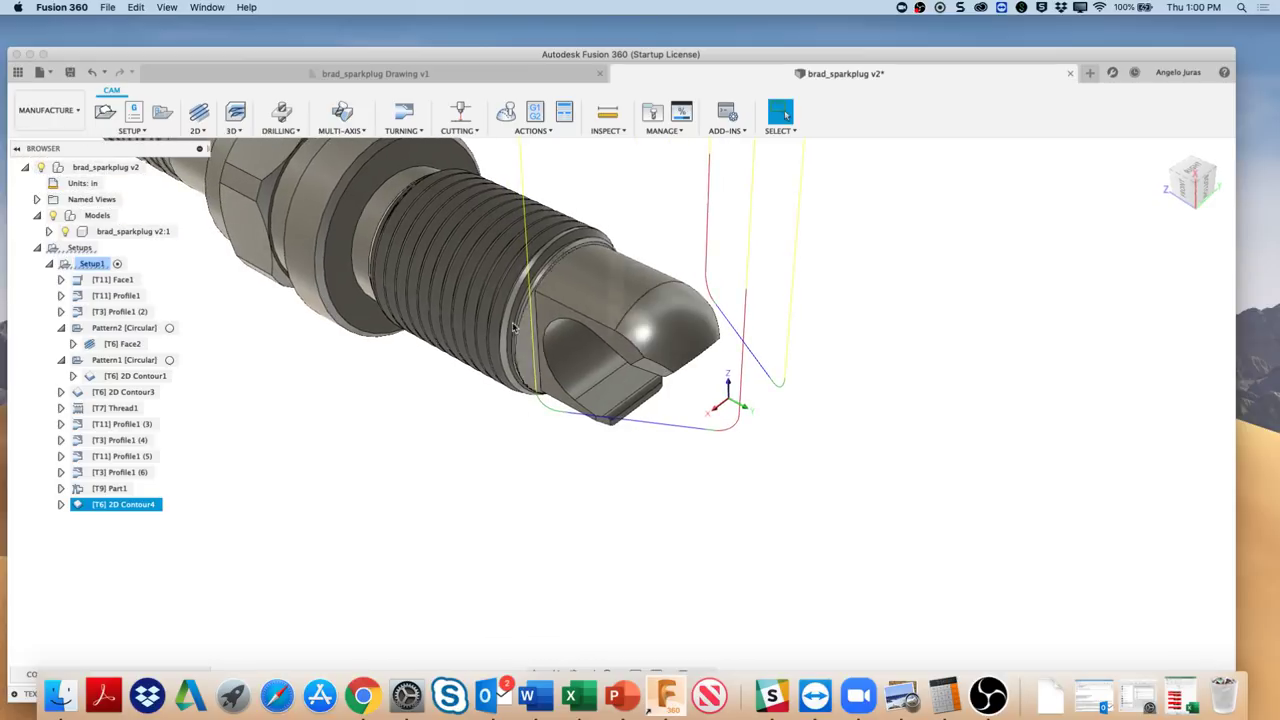
{"action": "double_click", "coordinate": [358, 60]}
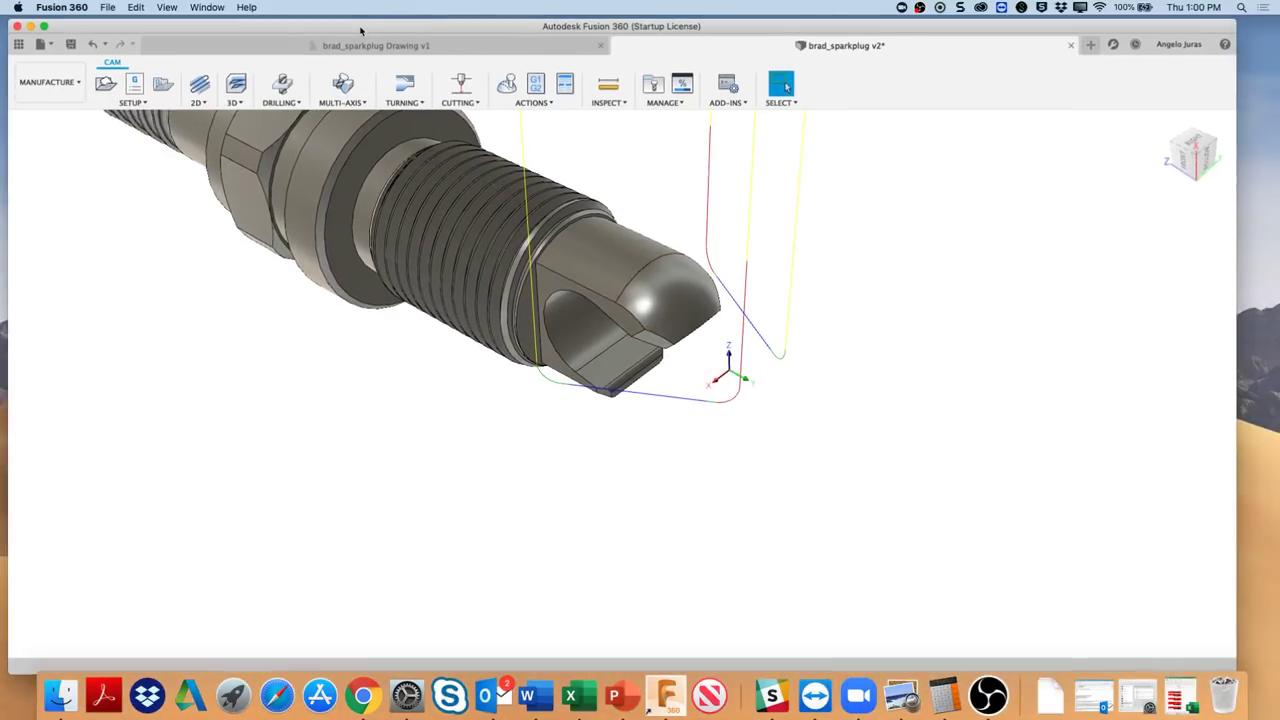
{"action": "middle_click_drag", "start_coordinate": [648, 460], "coordinate": [615, 413], "text": "shift"}
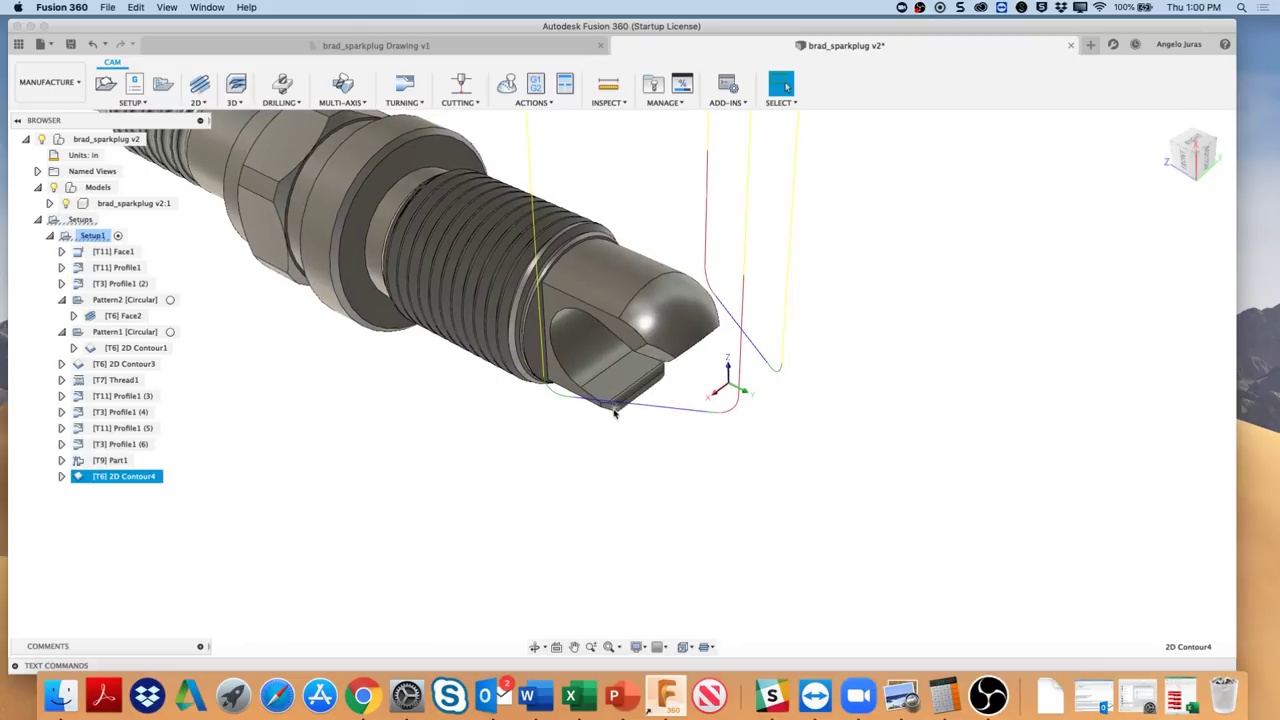
- Duplicate 2D Contour4 and open the copy, 2D Contour4 (2), for editing
{"action": "right_click", "coordinate": [141, 481]}
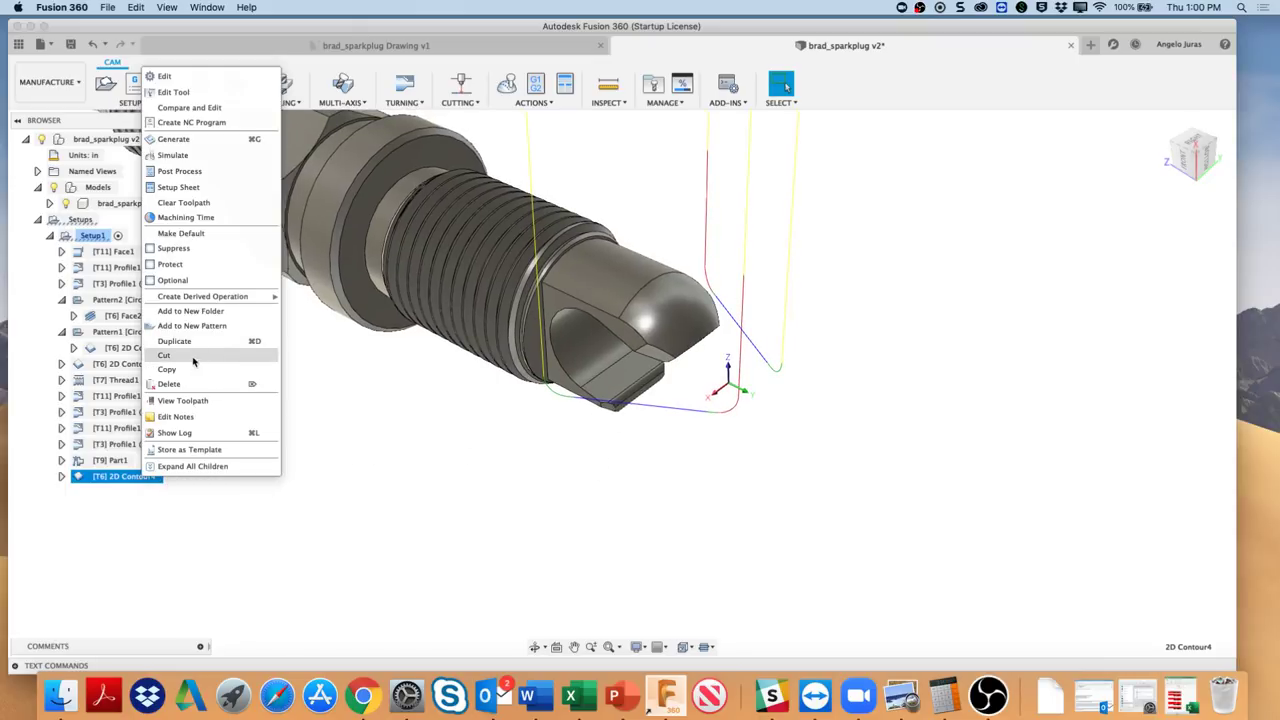
{"action": "left_click", "coordinate": [186, 343]}
{"action": "left_click", "coordinate": [127, 491]}
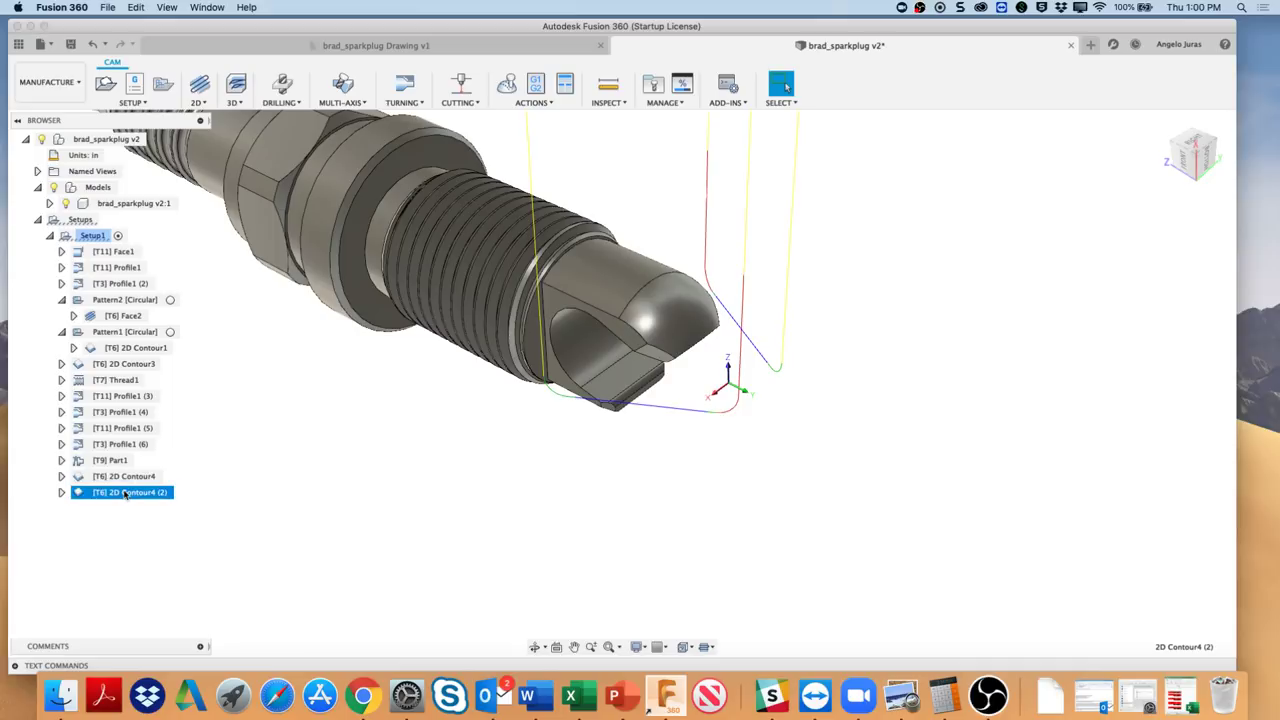
{"action": "right_click", "coordinate": [125, 493]}
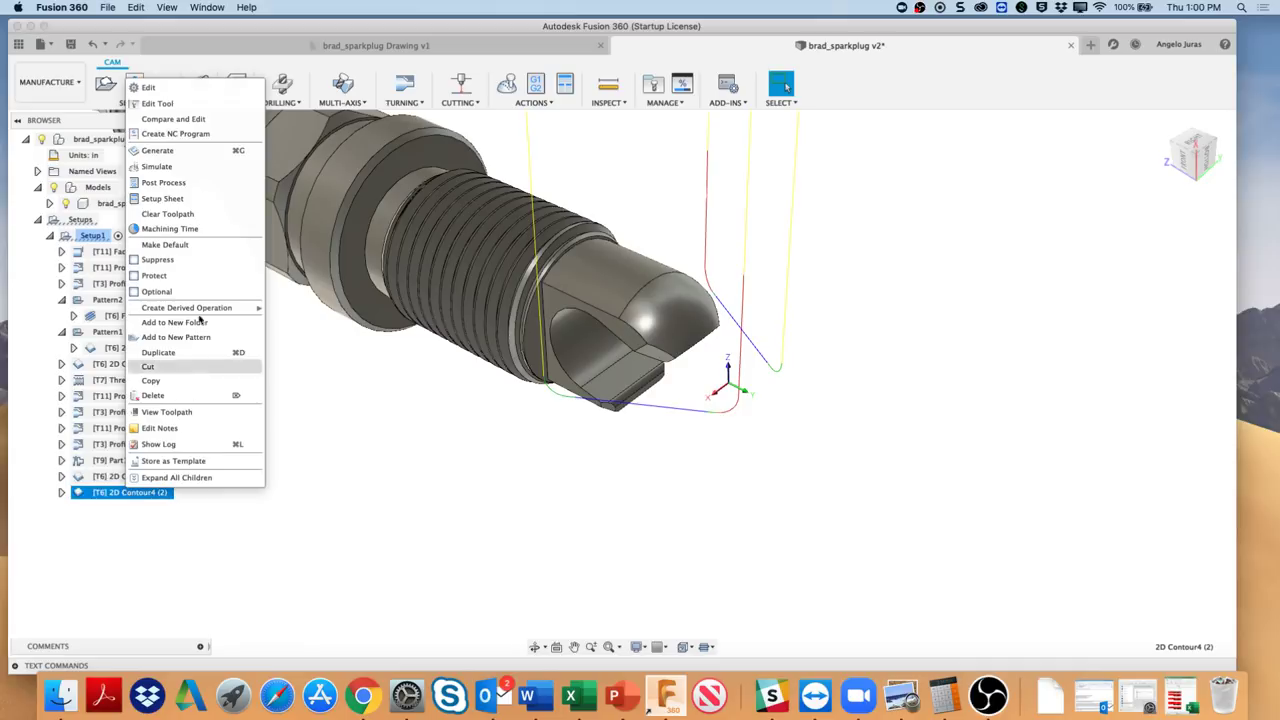
{"action": "left_click", "coordinate": [150, 88]}
- Flip the copy's tool Z axis, reselect the slot's upper edge as contour, and create it
{"action": "left_click", "coordinate": [1097, 219]}
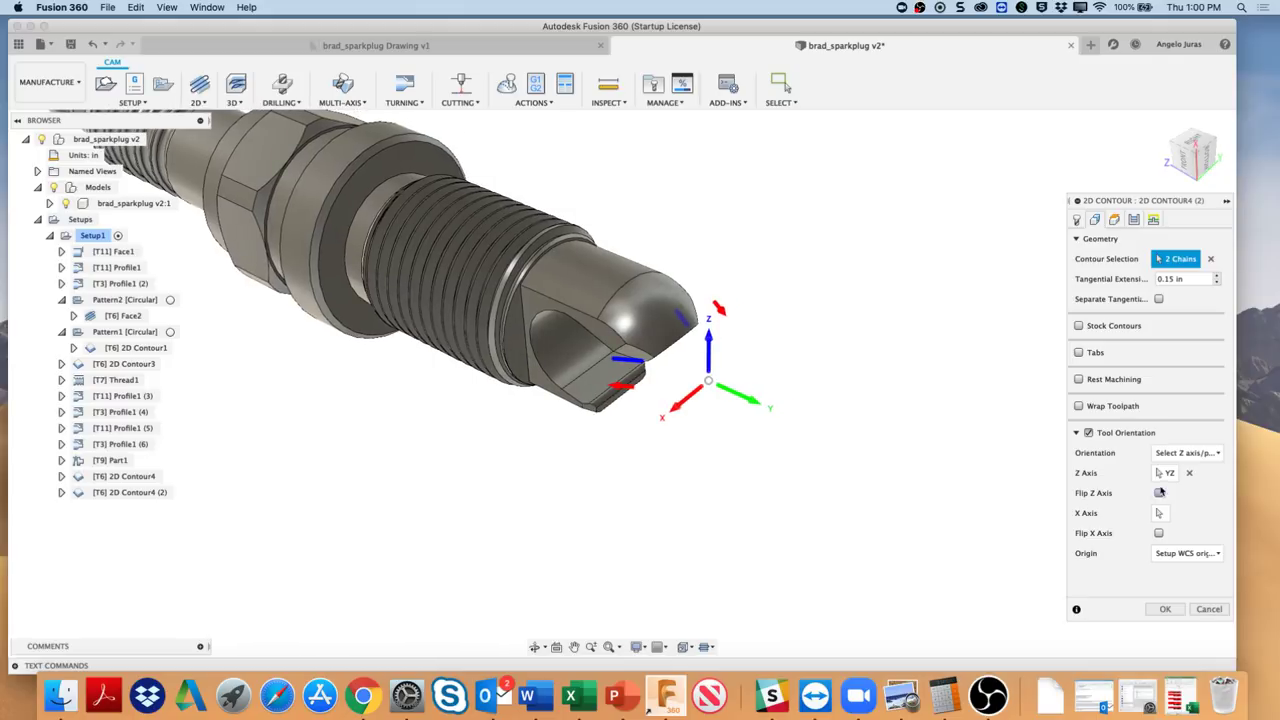
{"action": "left_click", "coordinate": [1159, 493]}
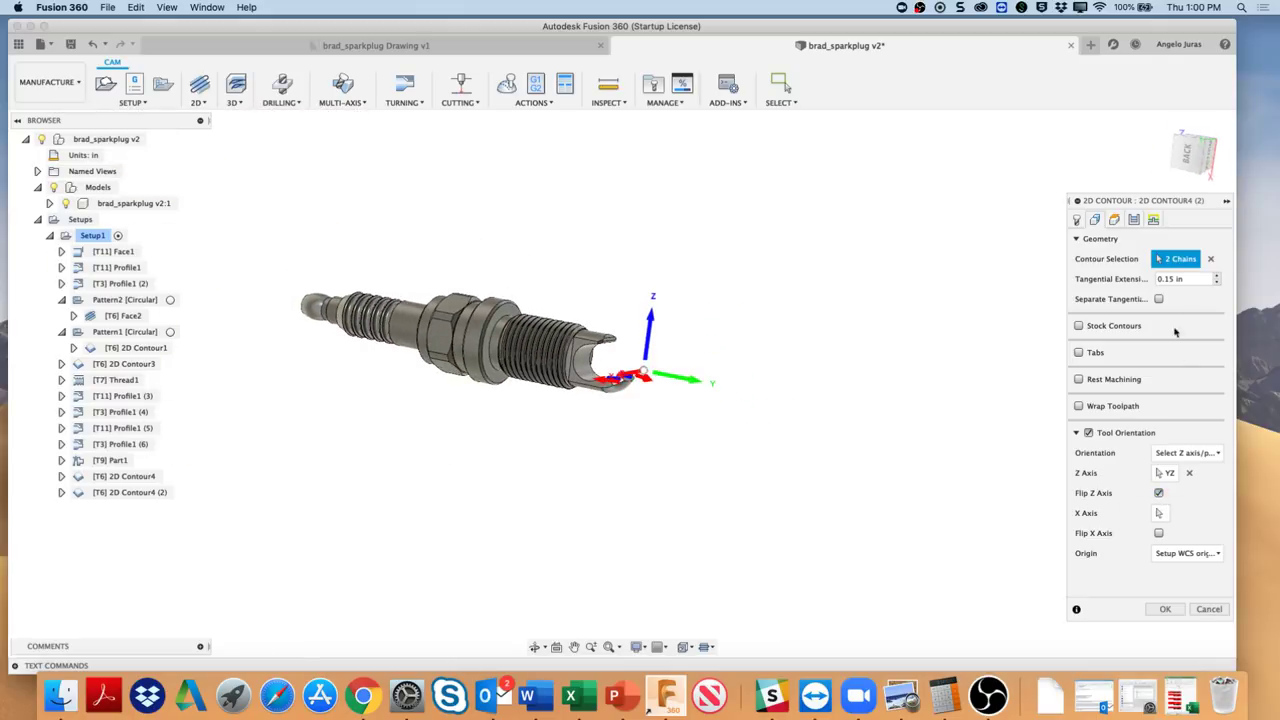
{"action": "left_click", "coordinate": [1211, 259]}
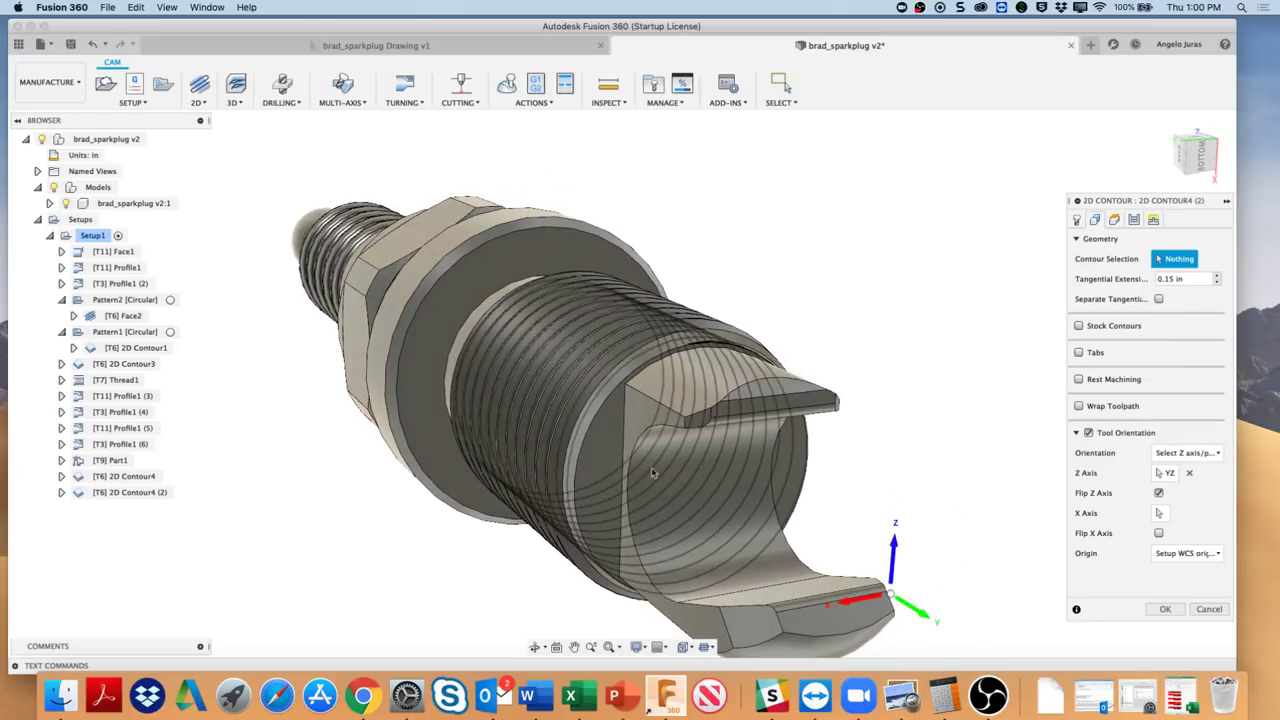
{"action": "left_click", "coordinate": [697, 424]}
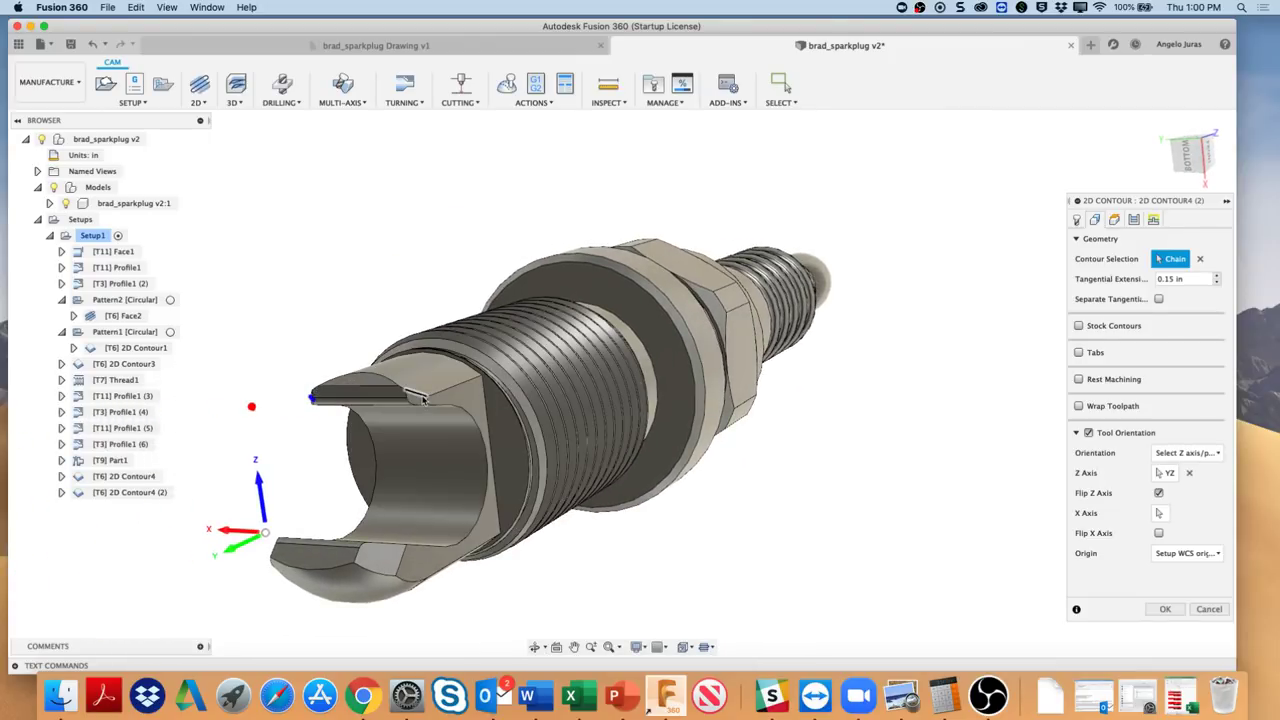
{"action": "middle_click_drag", "start_coordinate": [425, 400], "coordinate": [881, 477], "text": "shift"}
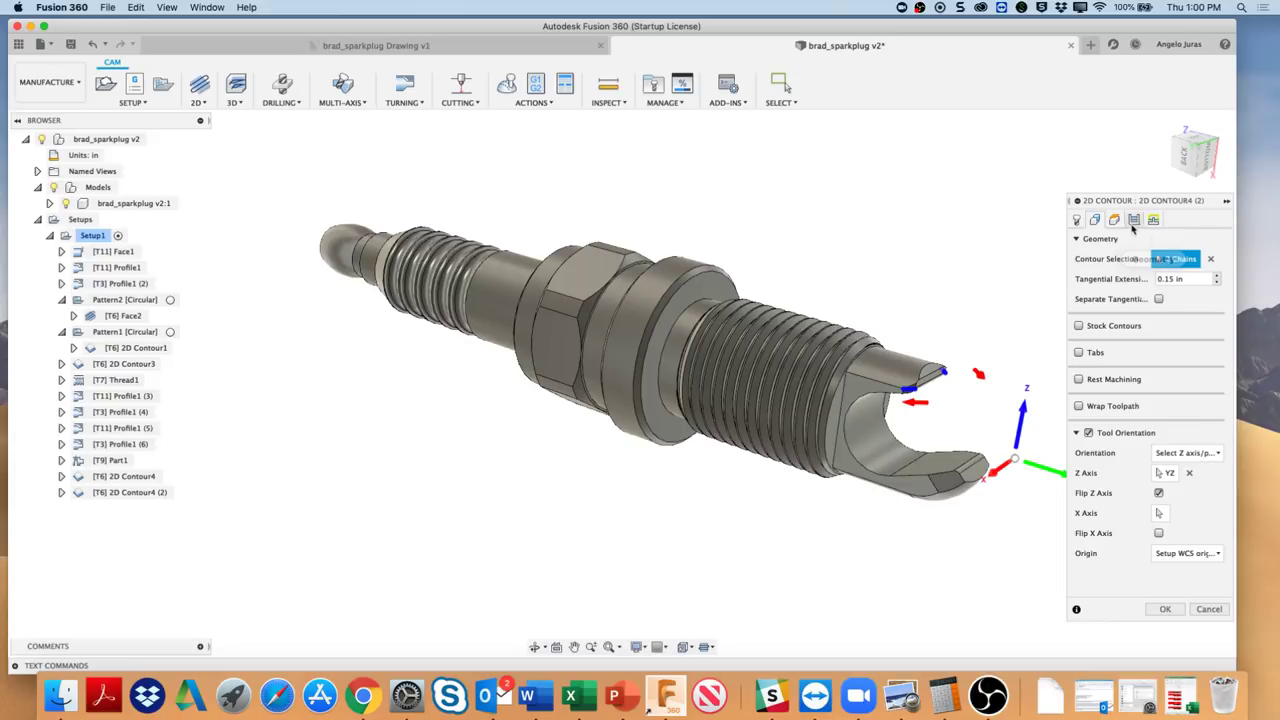
{"action": "left_click", "coordinate": [1118, 222]}
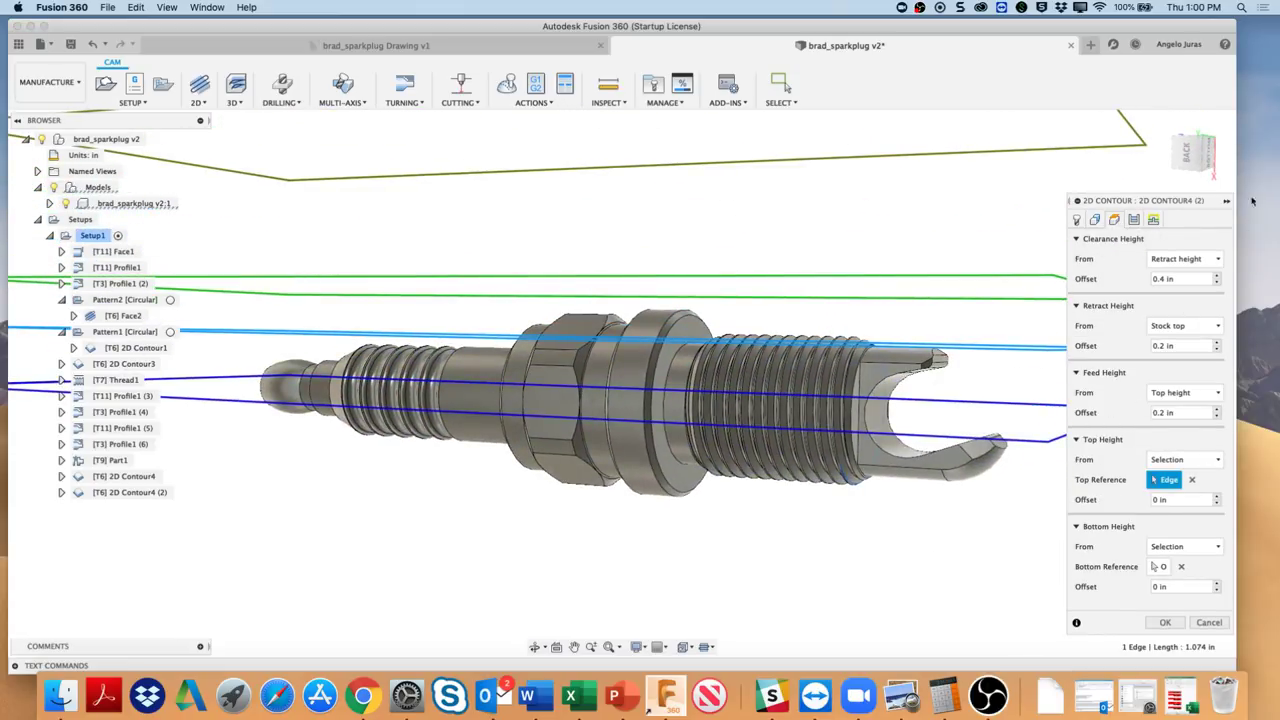
{"action": "left_click", "coordinate": [1192, 152]}
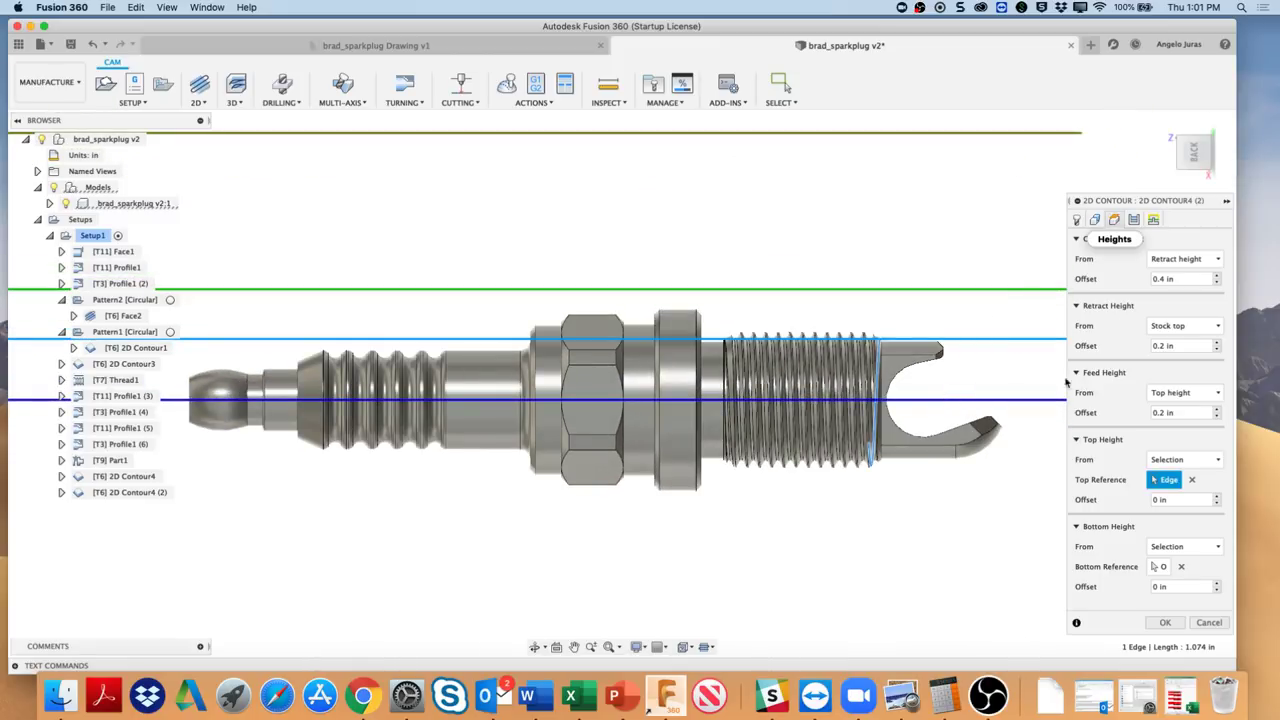
{"action": "left_click", "coordinate": [1165, 623]}
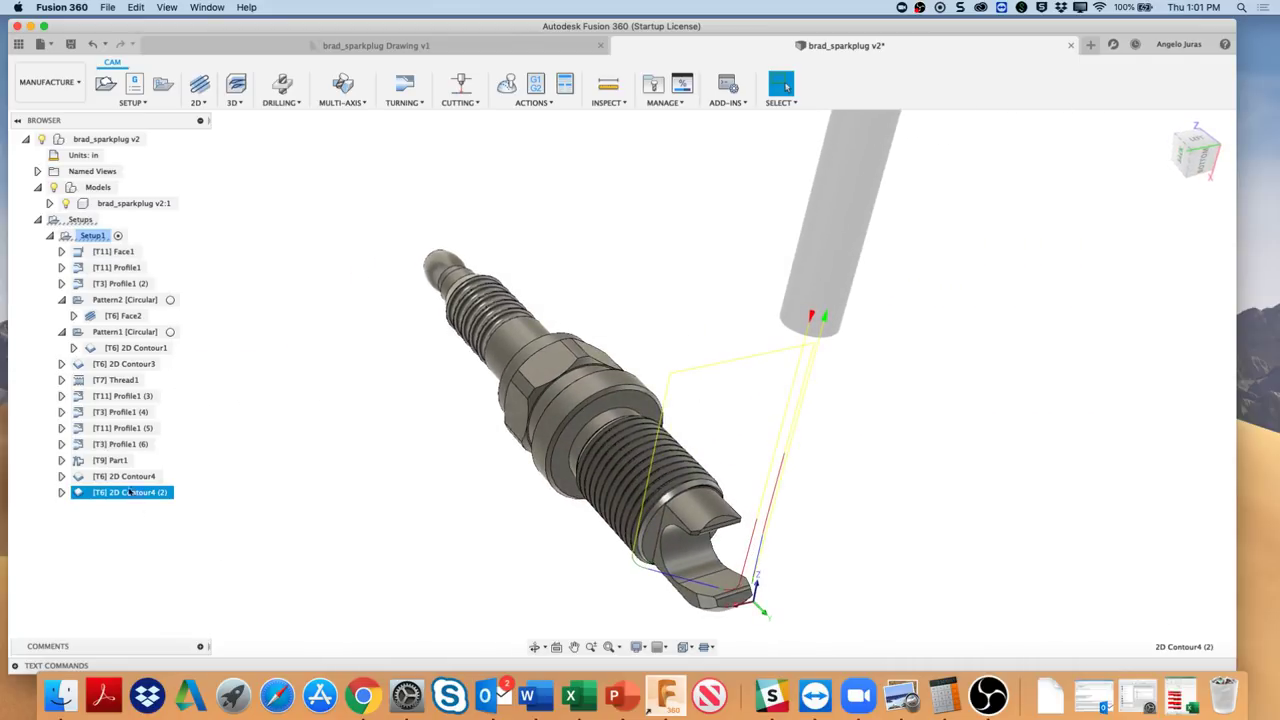
- Move 2D Contour4 and 2D Contour4 (2) below 2D Contour3, preview each toolpath, then select Setup1
{"action": "left_click_drag", "start_coordinate": [115, 496], "coordinate": [104, 374]}
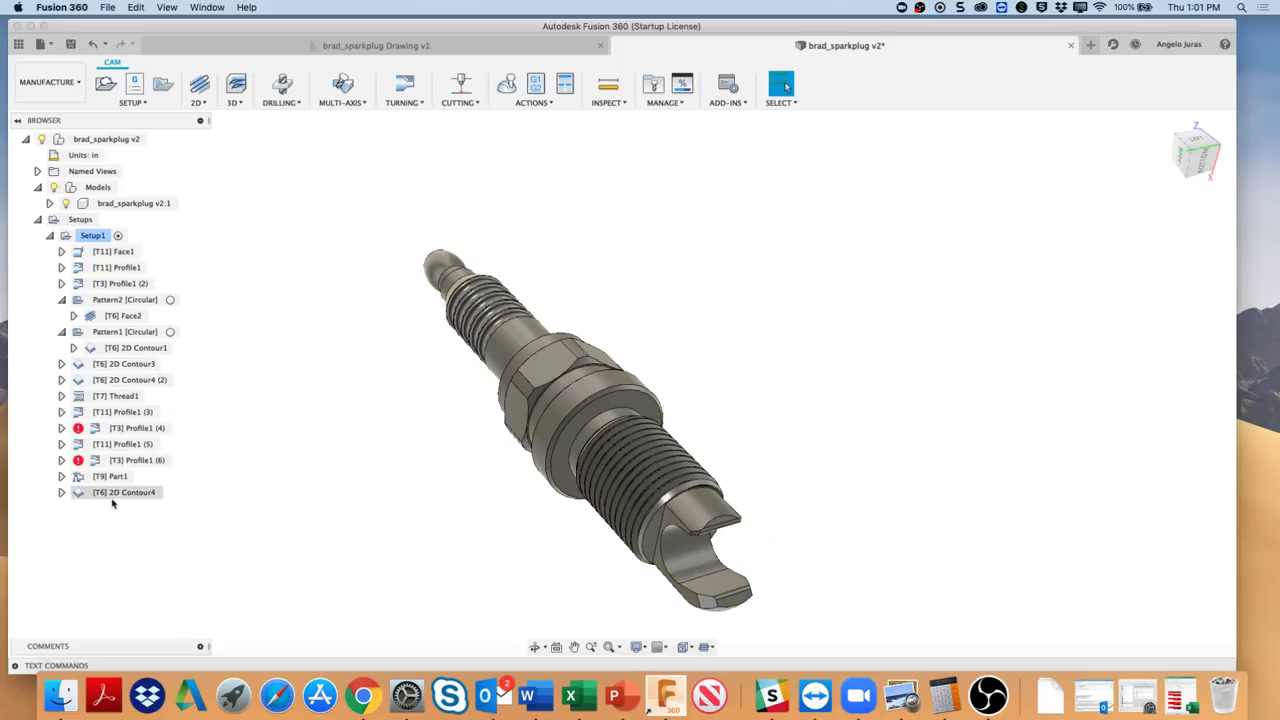
{"action": "left_click_drag", "start_coordinate": [114, 495], "coordinate": [126, 372]}
{"action": "left_click", "coordinate": [125, 364]}
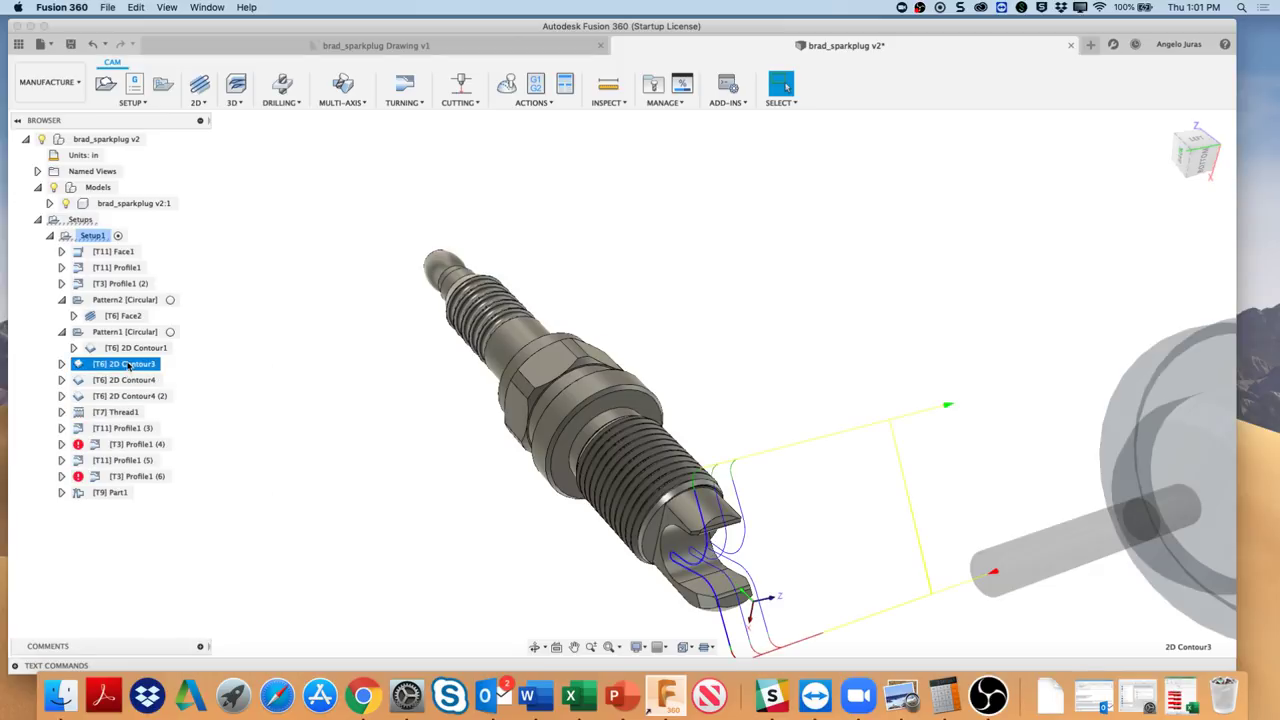
{"action": "left_click", "coordinate": [124, 380]}
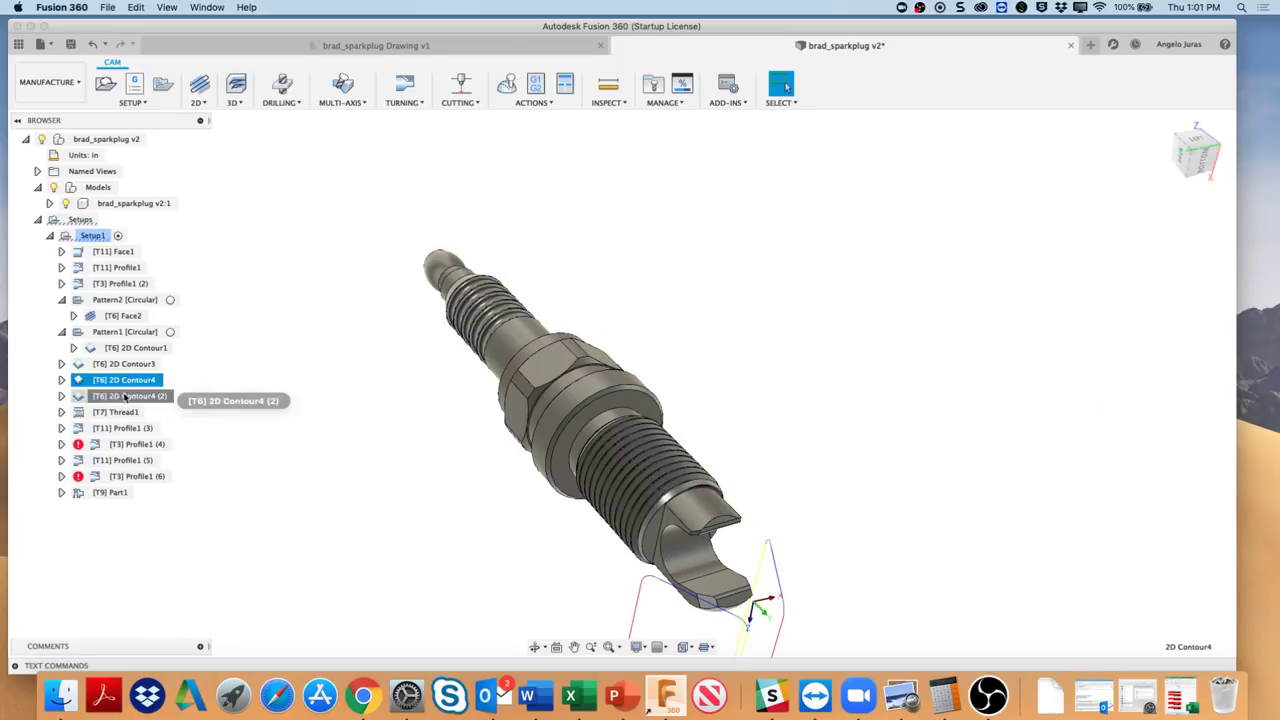
{"action": "left_click", "coordinate": [125, 395]}
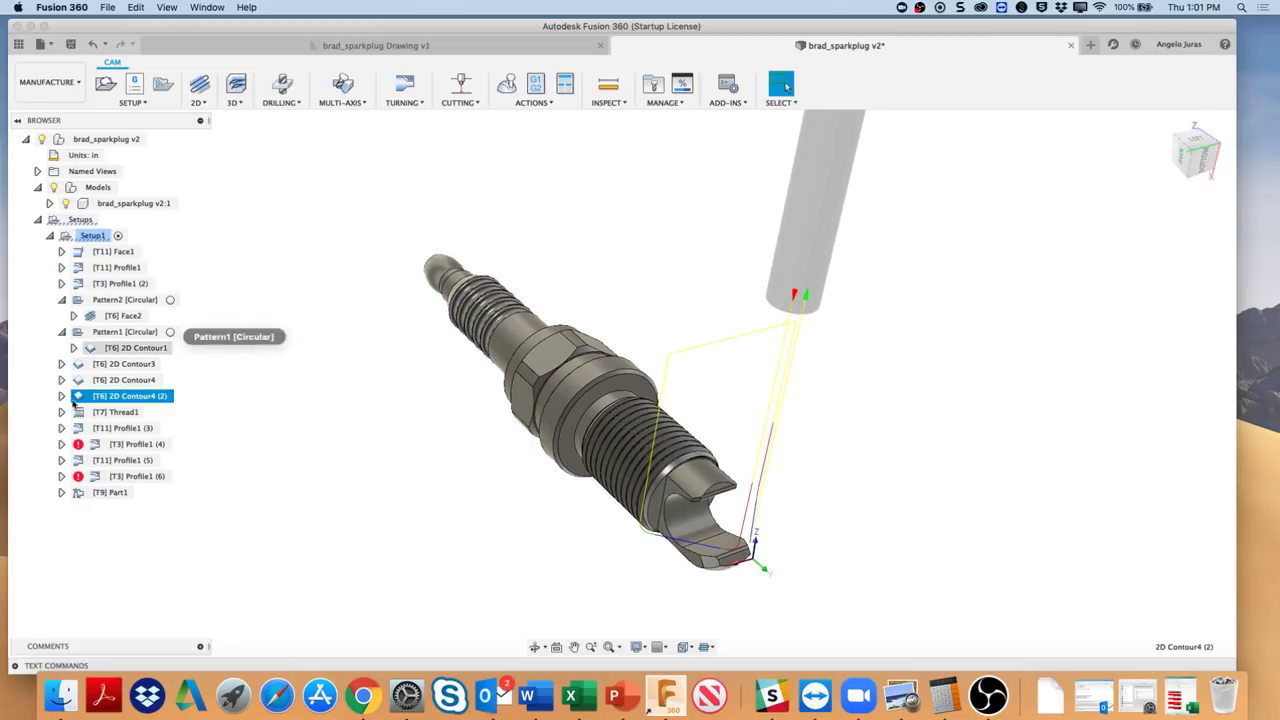
{"action": "left_click", "coordinate": [92, 236]}
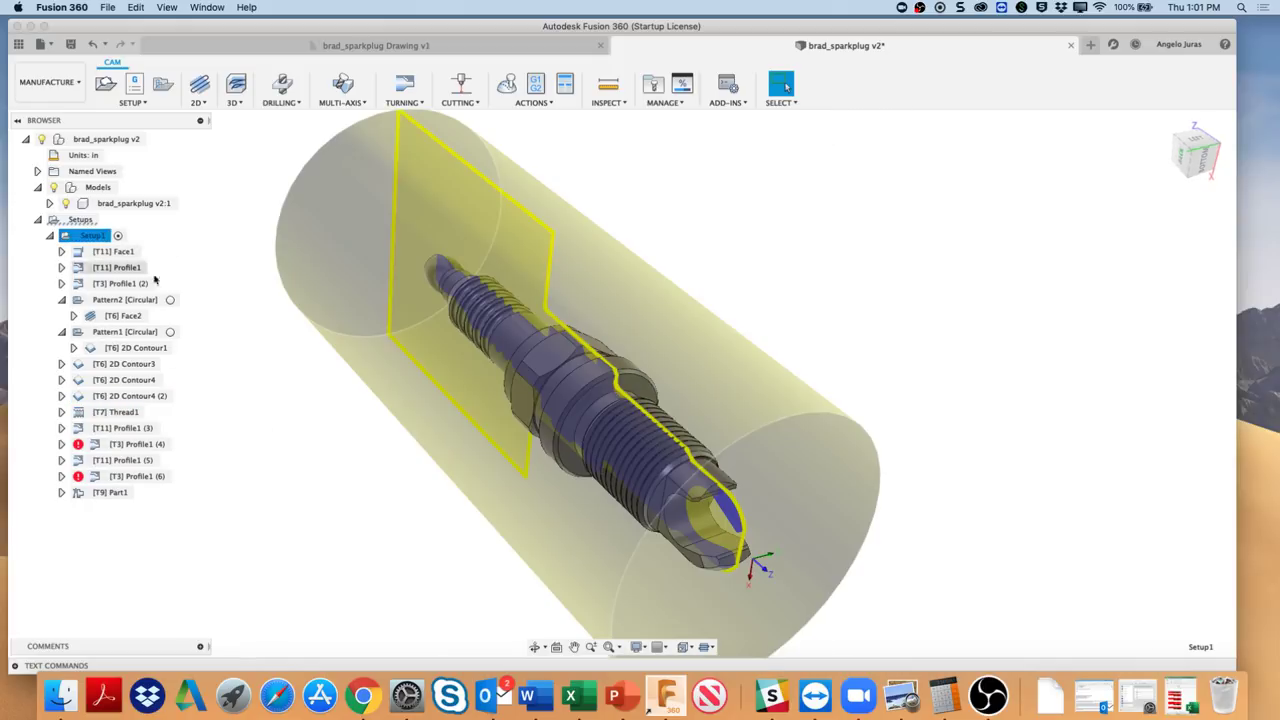
{"action": "left_click", "coordinate": [92, 236]}
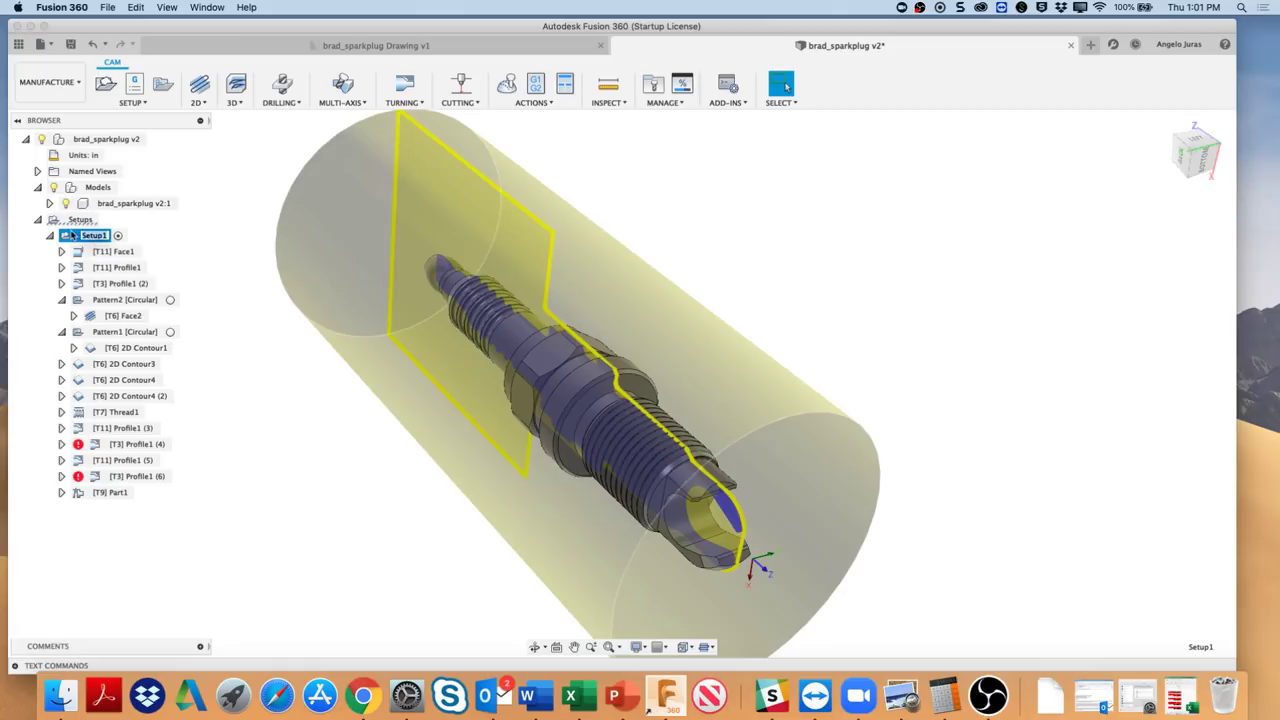
- Generate Setup1's toolpaths, skipping regeneration of the up-to-date operations
{"action": "right_click", "coordinate": [66, 236]}
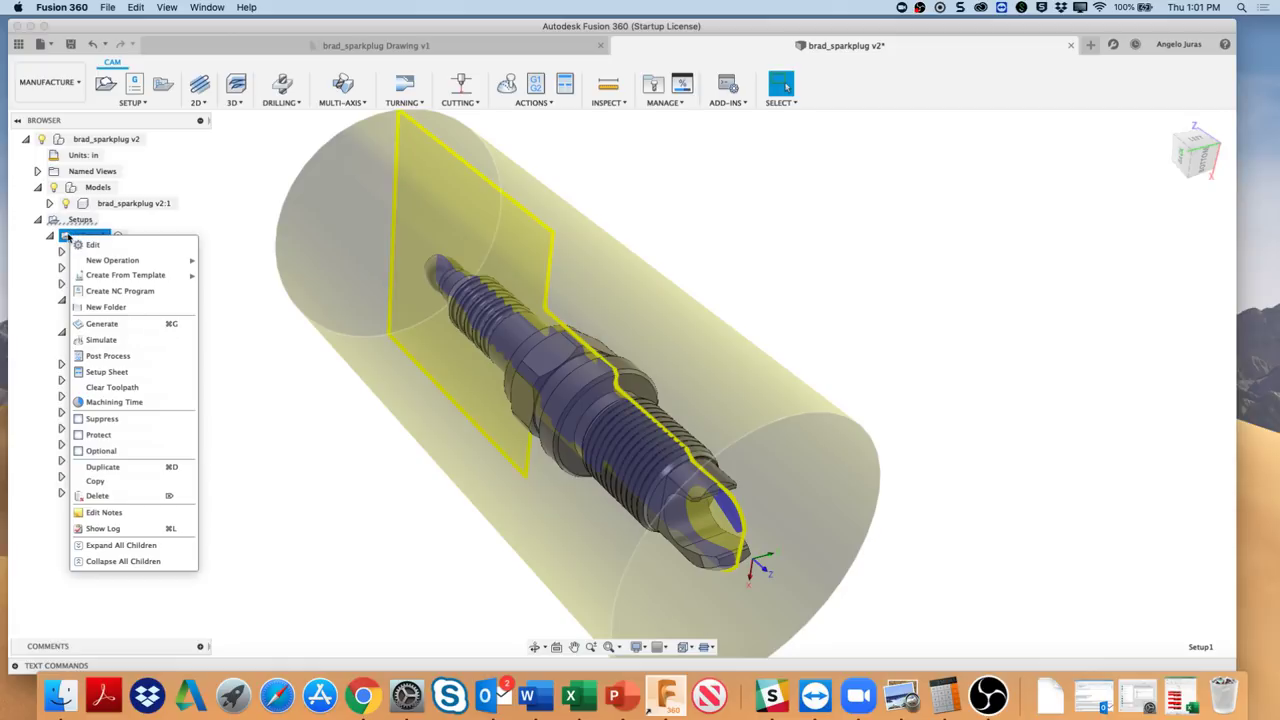
{"action": "left_click", "coordinate": [103, 328]}
{"action": "left_click", "coordinate": [704, 371]}
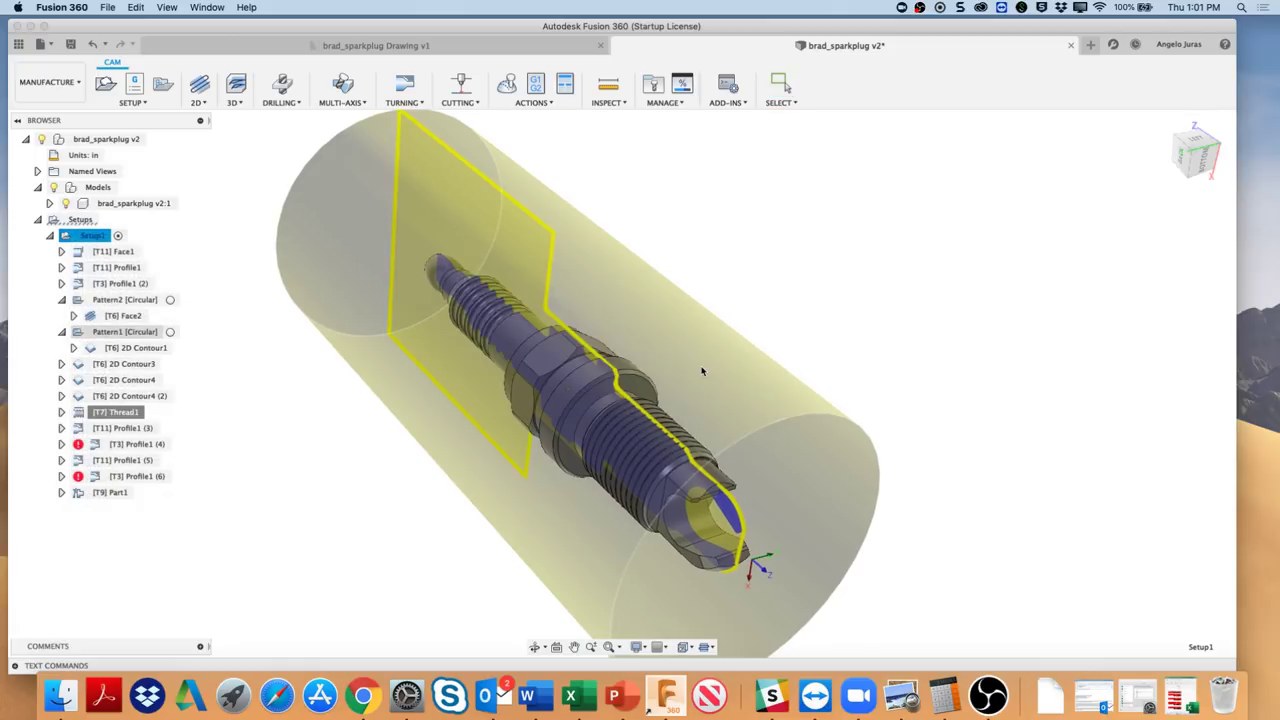
- Review the HAAS ST-10Y post settings with My Cloud Posts as source, then cancel without posting
{"action": "left_click", "coordinate": [536, 83]}
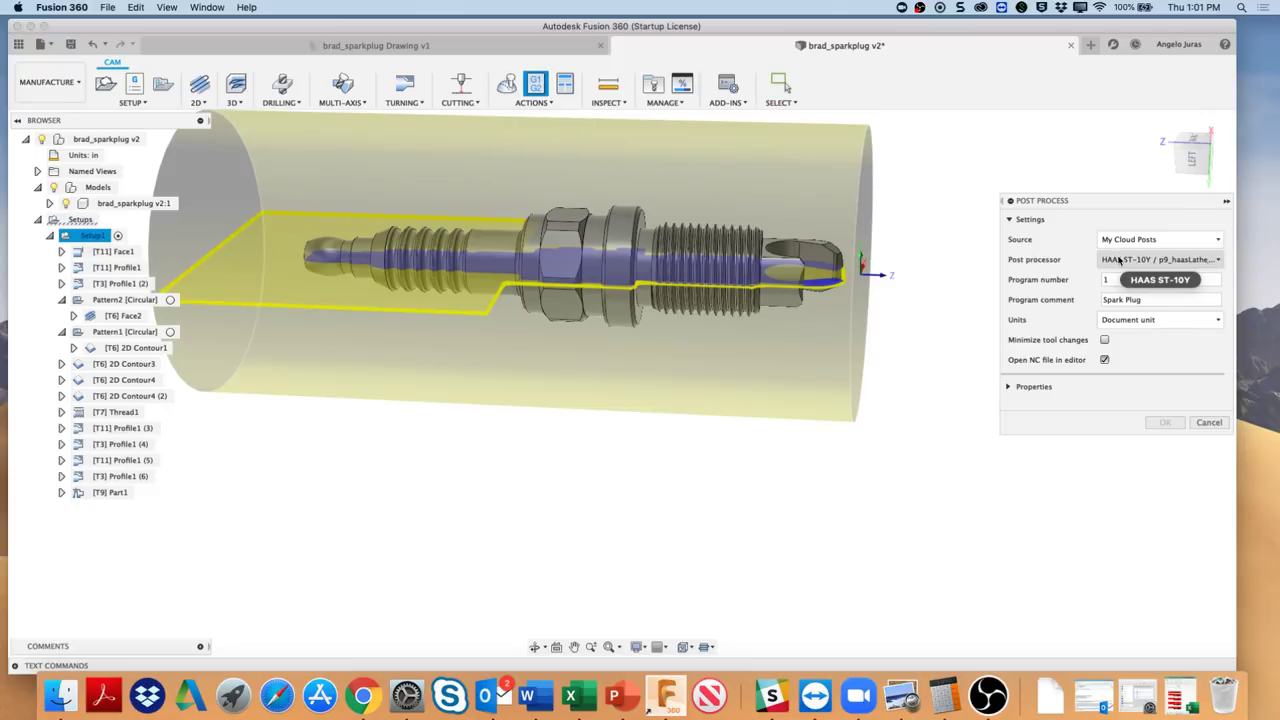
{"action": "mouse_move", "coordinate": [1141, 263]}
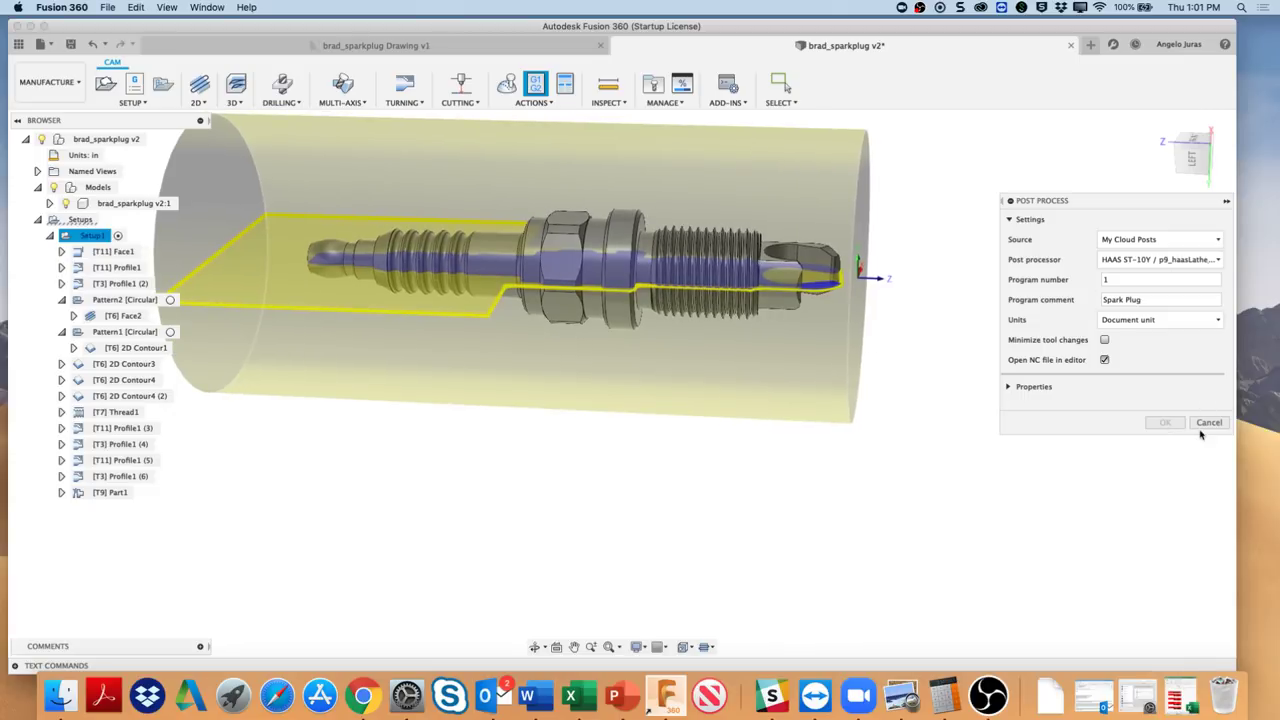
{"action": "left_click", "coordinate": [1208, 424]}
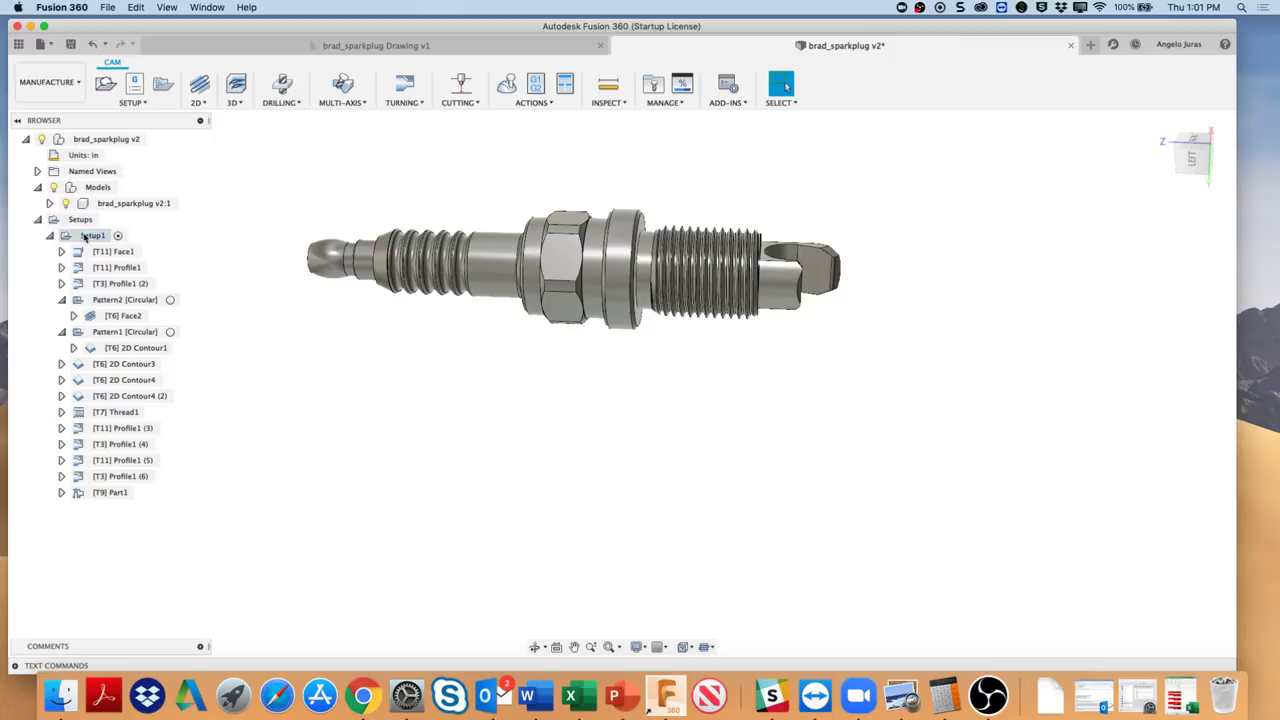
{"action": "left_click", "coordinate": [86, 235]}
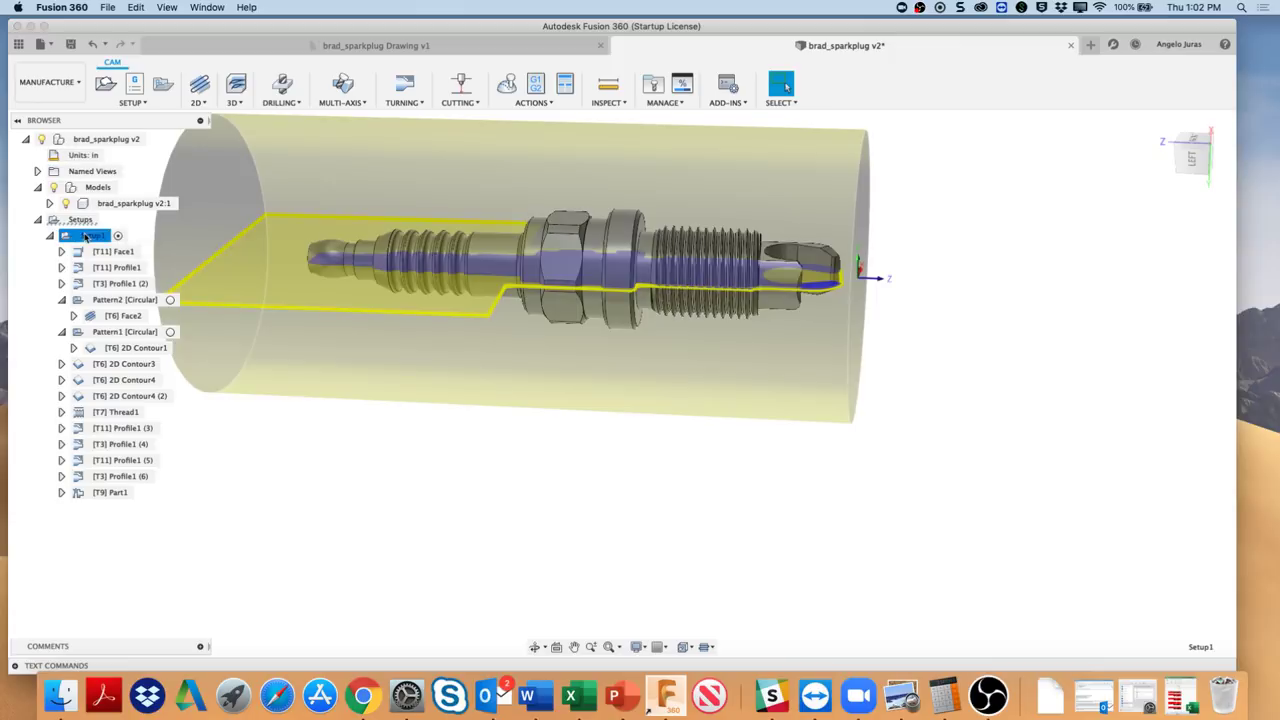
{"action": "left_click", "coordinate": [537, 85]}
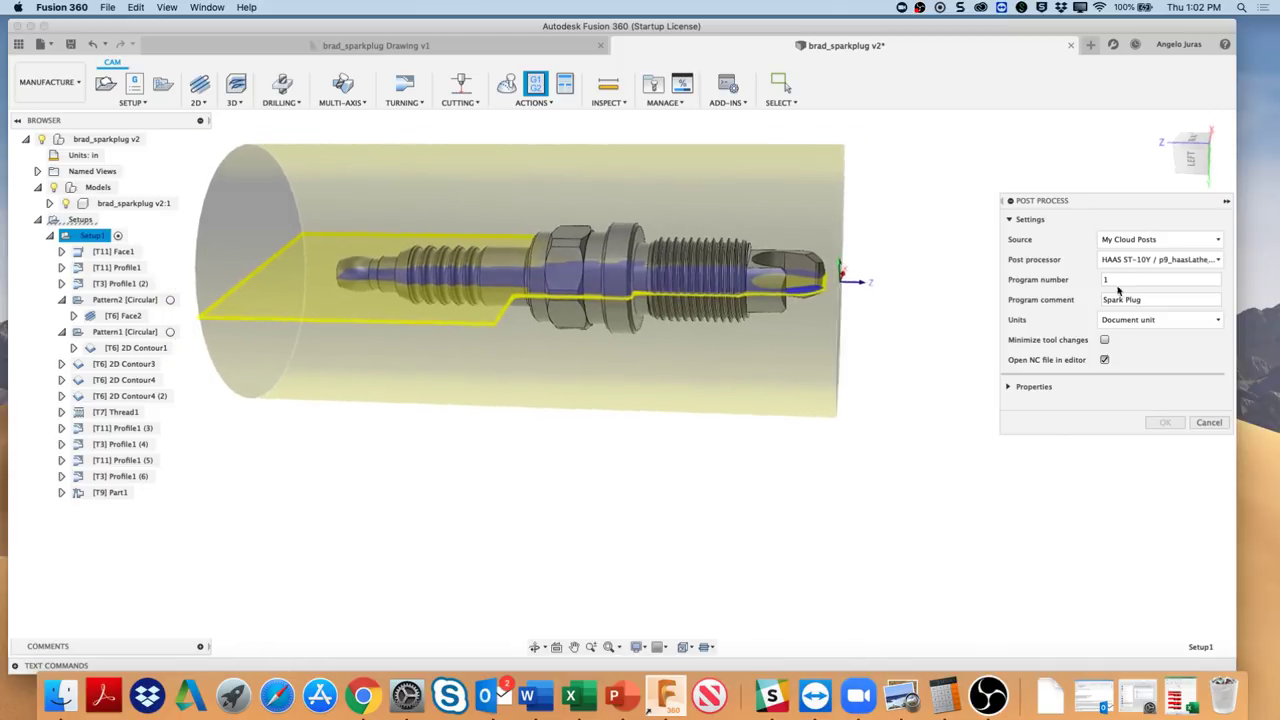
{"action": "left_click", "coordinate": [1218, 240]}
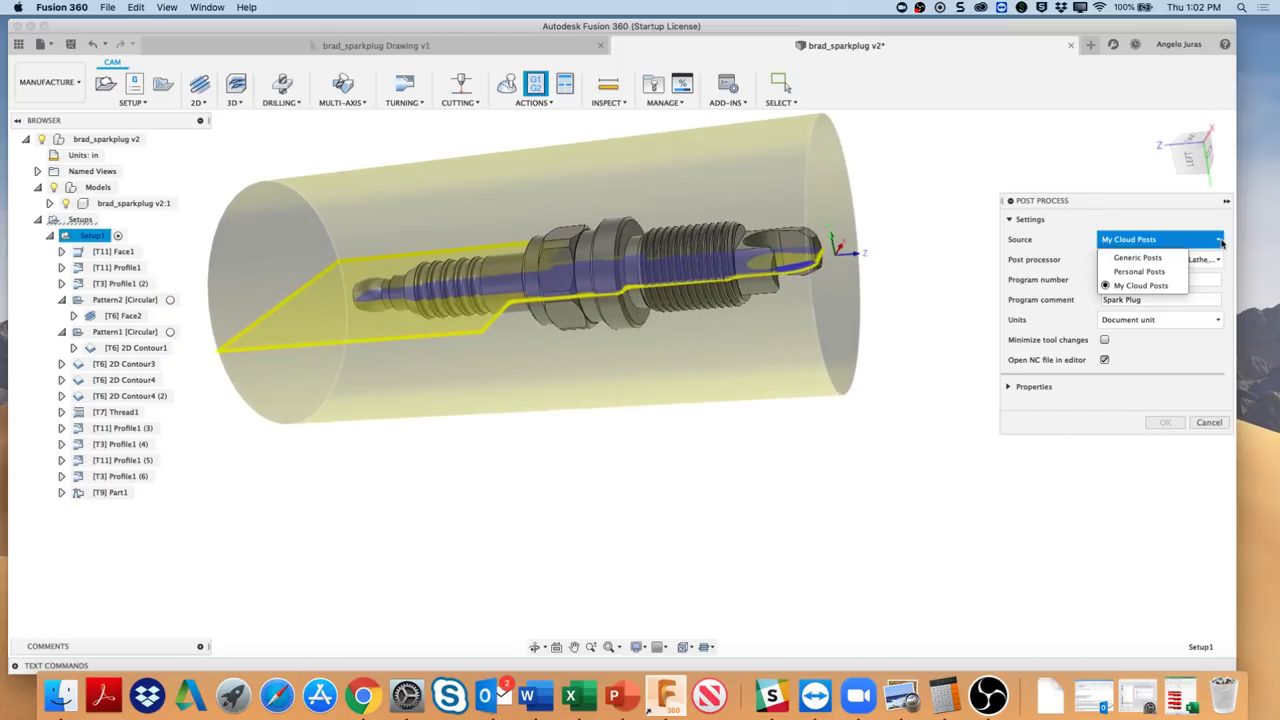
{"action": "left_click", "coordinate": [1159, 288]}
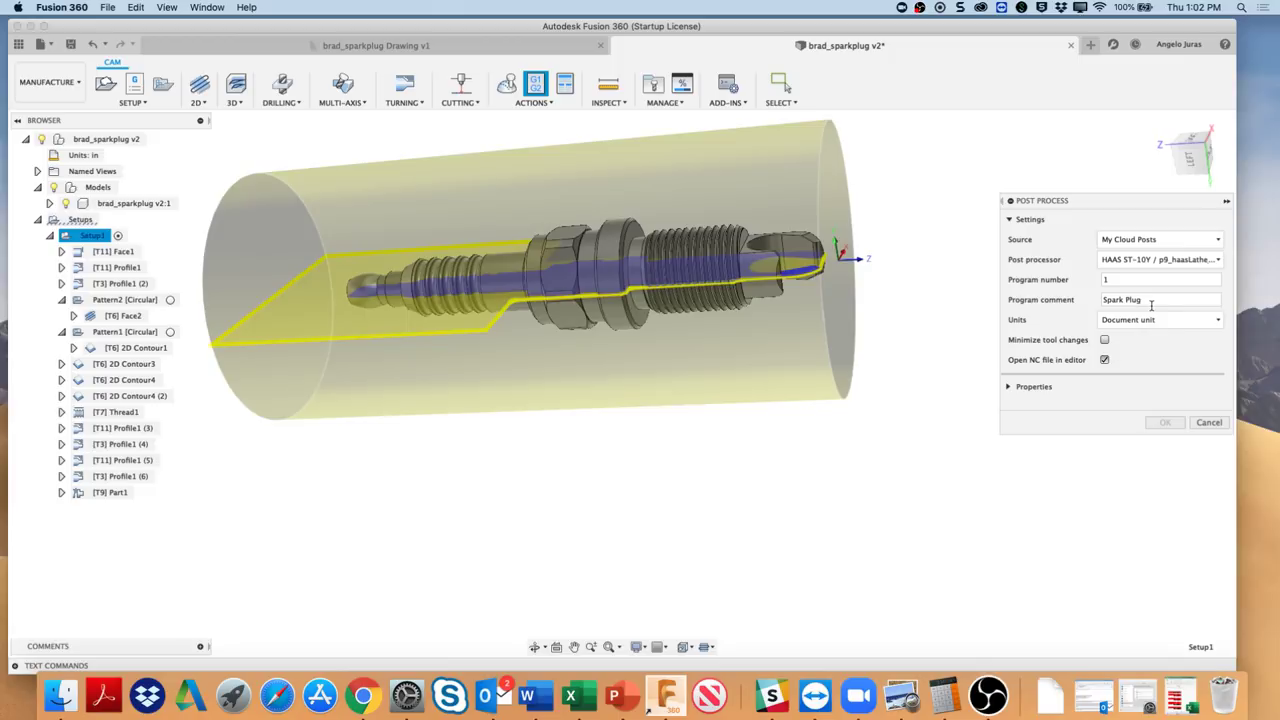
{"action": "left_click", "coordinate": [1208, 423]}
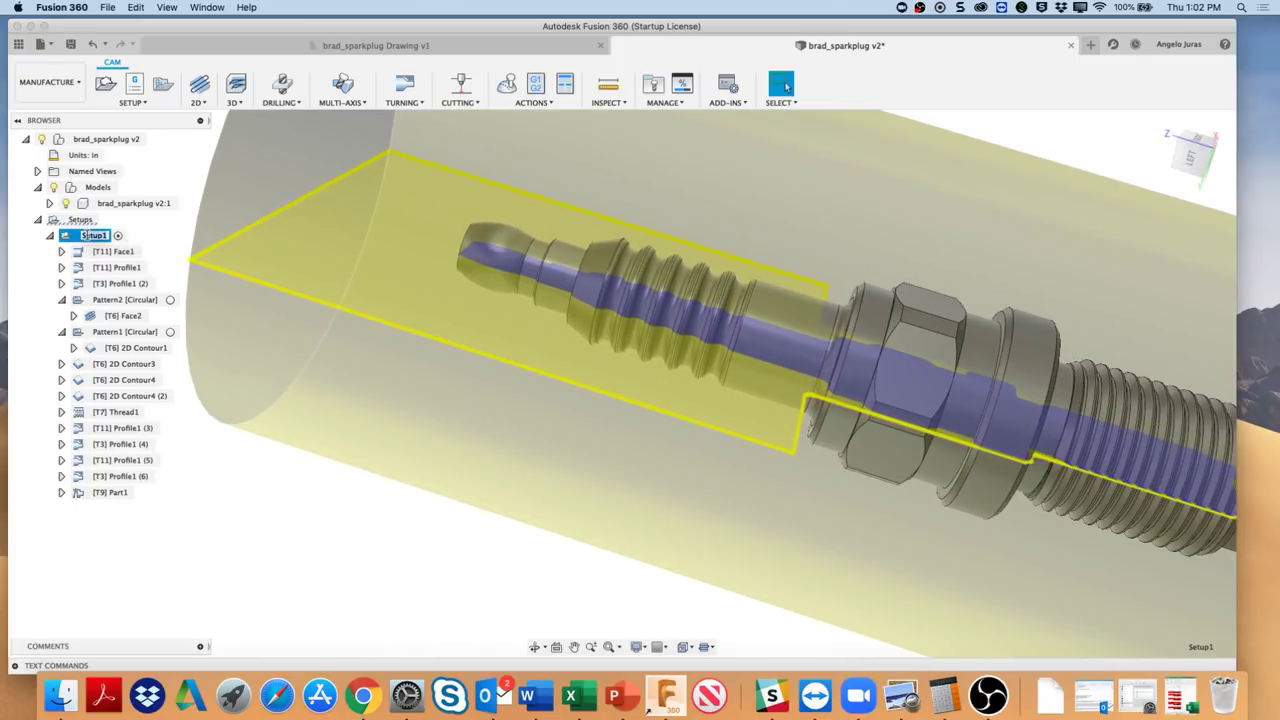
- Regenerate Setup1 without redoing up-to-date operations, then simulate it at increased playback speed
{"action": "right_click", "coordinate": [72, 238]}
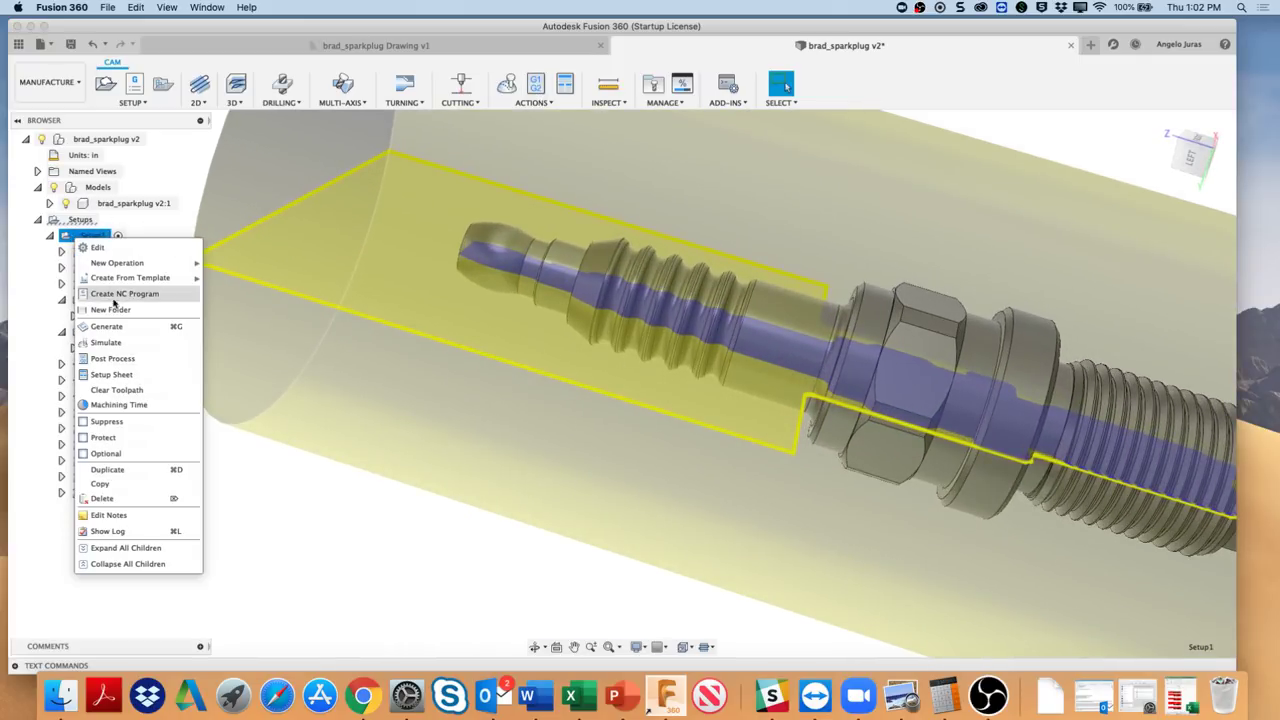
{"action": "left_click", "coordinate": [112, 327]}
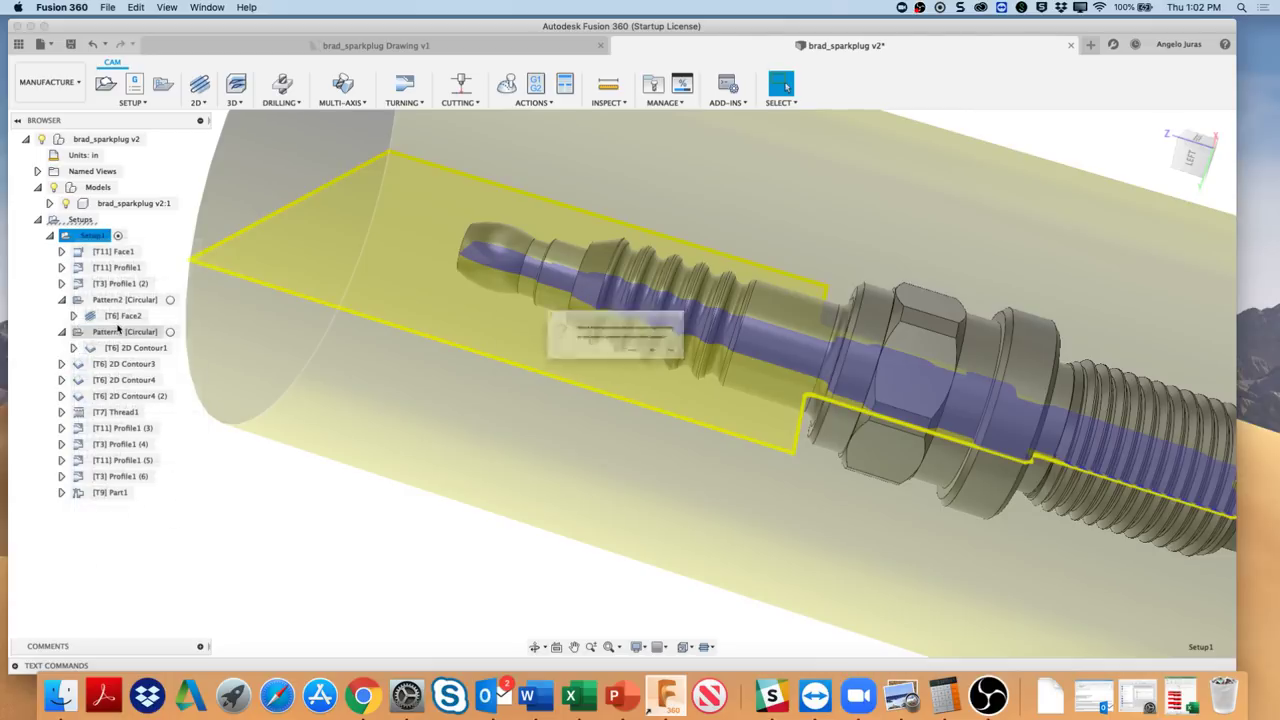
{"action": "left_click", "coordinate": [700, 371]}
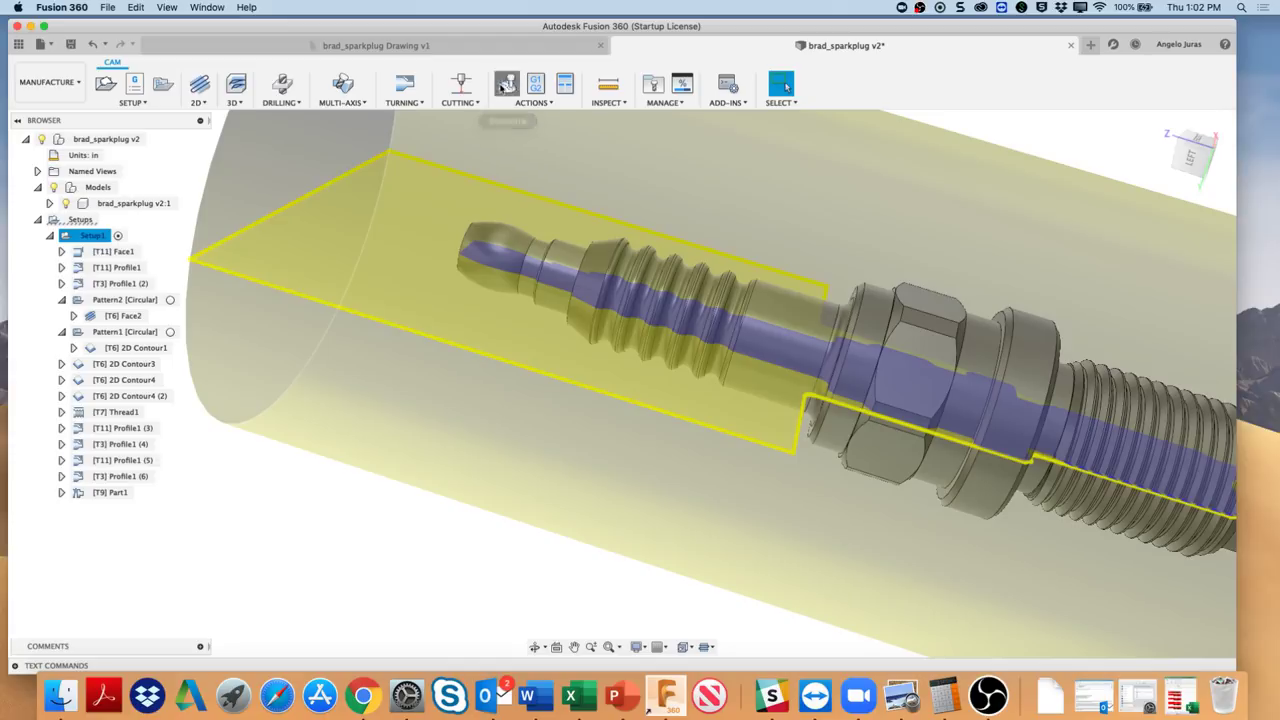
{"action": "left_click", "coordinate": [505, 86]}
{"action": "left_click", "coordinate": [621, 594]}
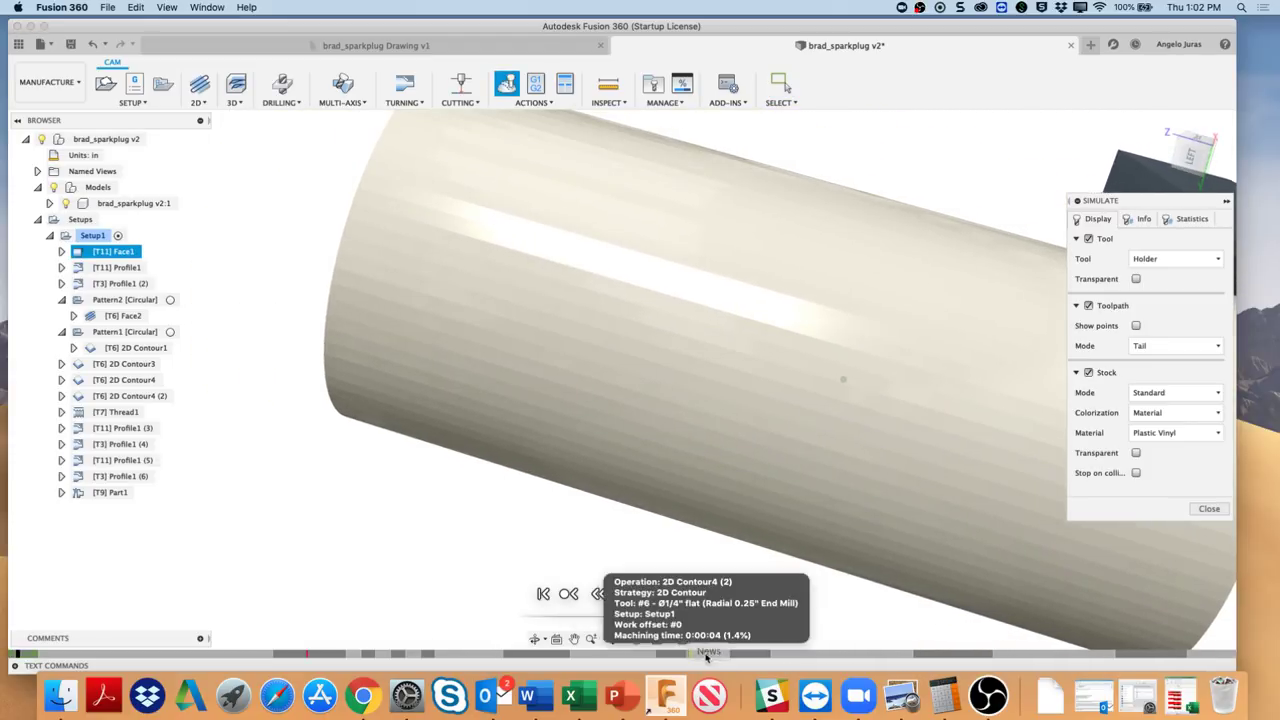
{"action": "left_click_drag", "start_coordinate": [671, 616], "coordinate": [708, 614]}
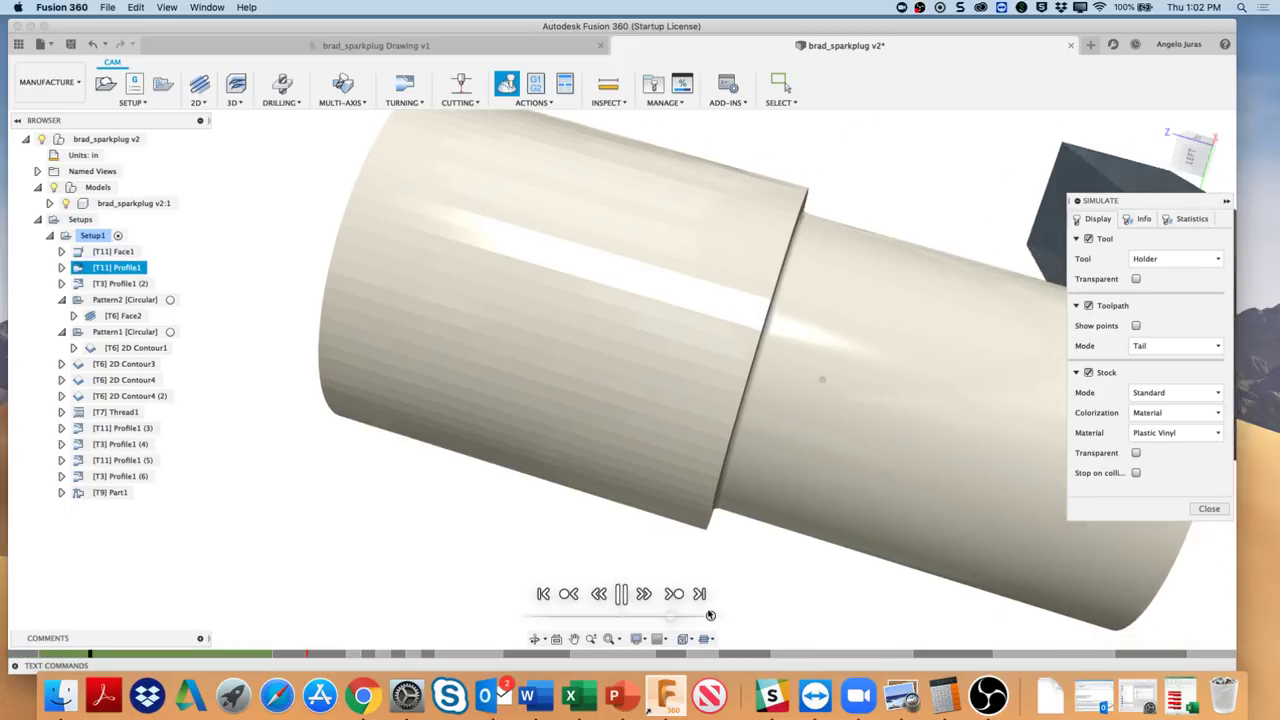